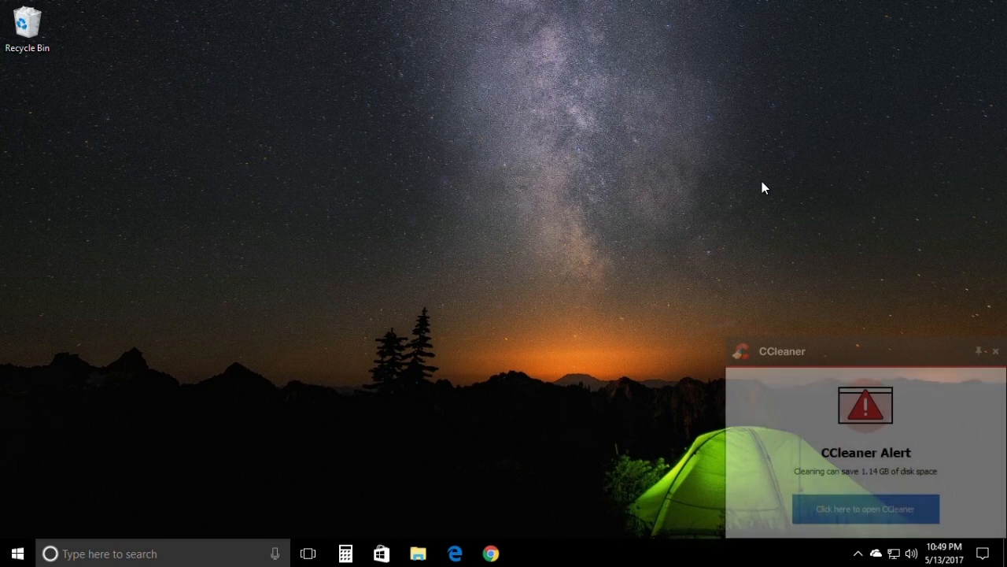
Dismiss the CCleaner alert and launch HD Writer AE 5.2.
left_click(997, 351)
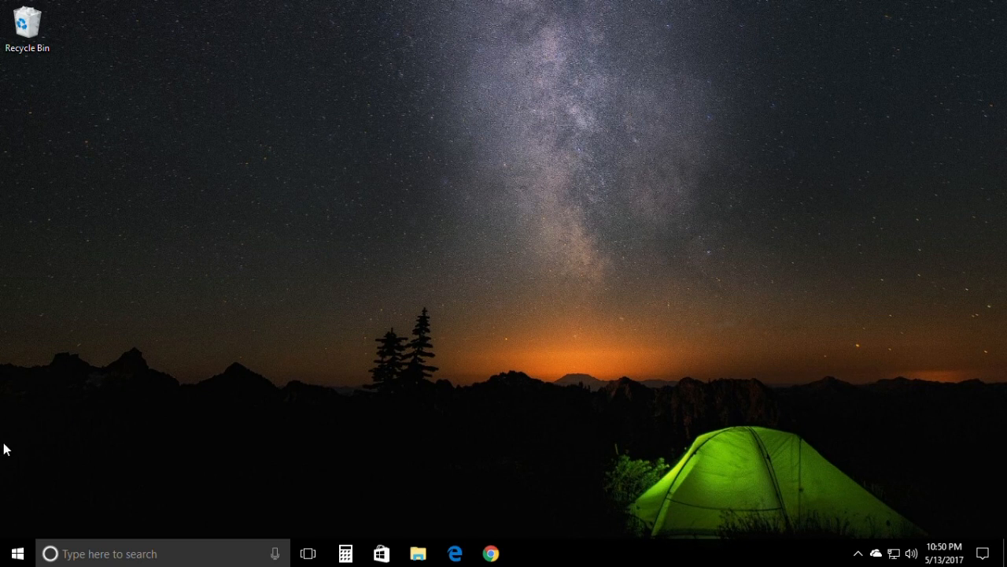
left_click(17, 548)
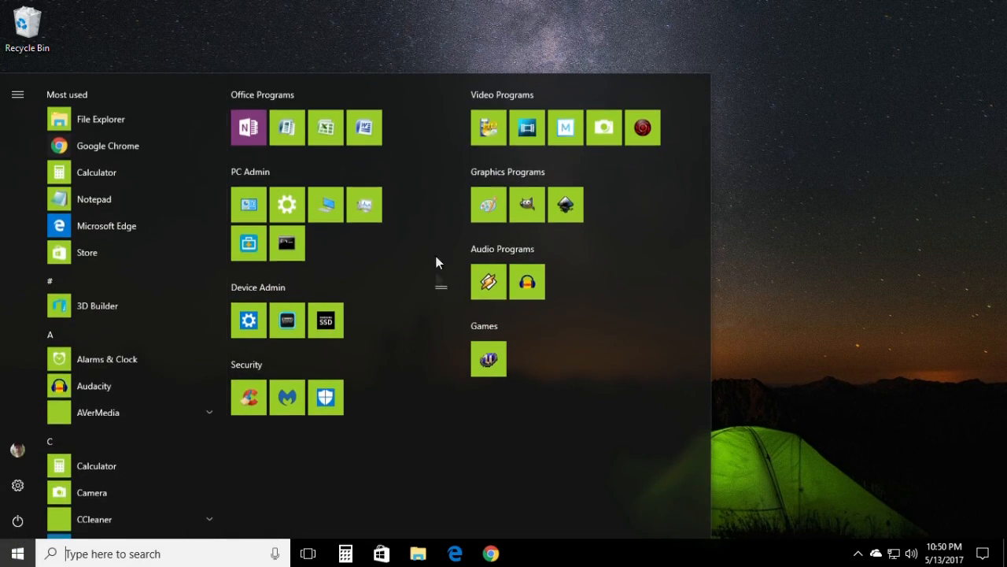
left_click(488, 128)
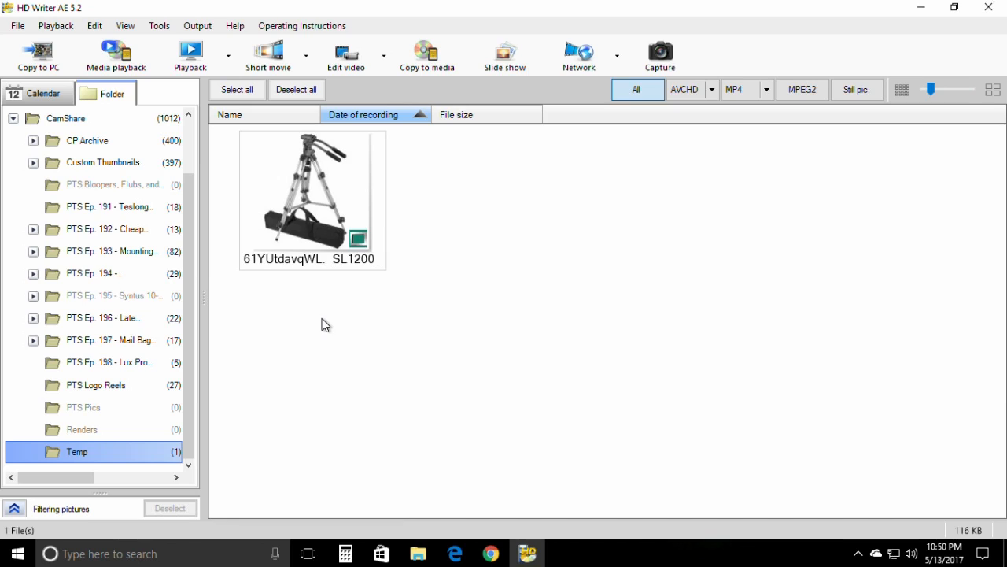
Start a copy to the PC with Removable disk (H:) as the source drive.
left_click(52, 67)
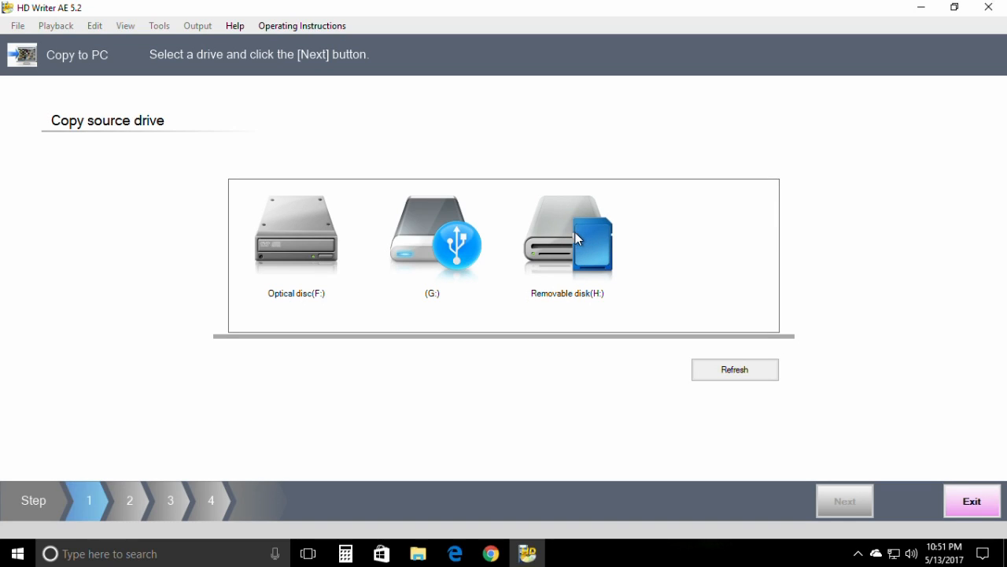
left_click(563, 238)
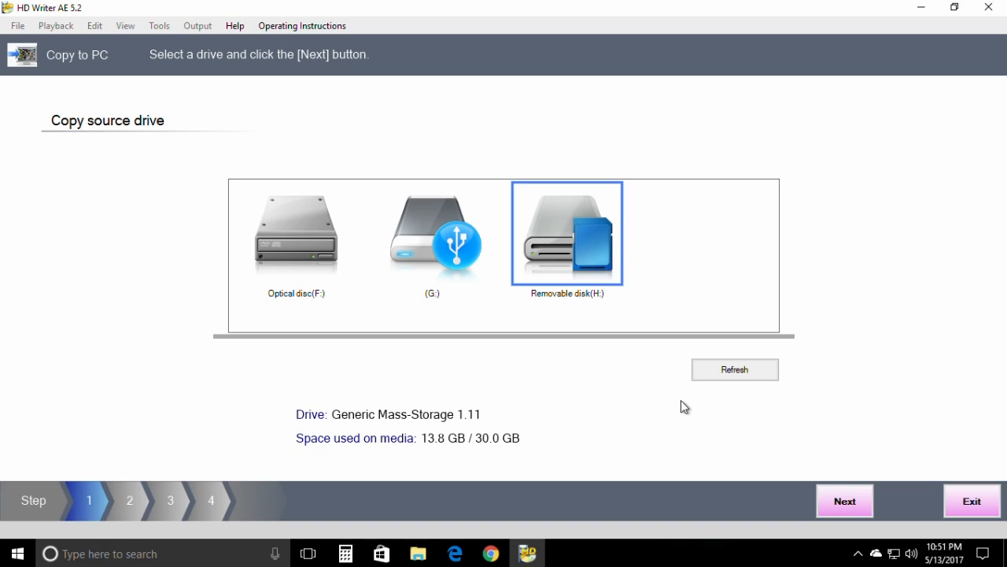
left_click(845, 501)
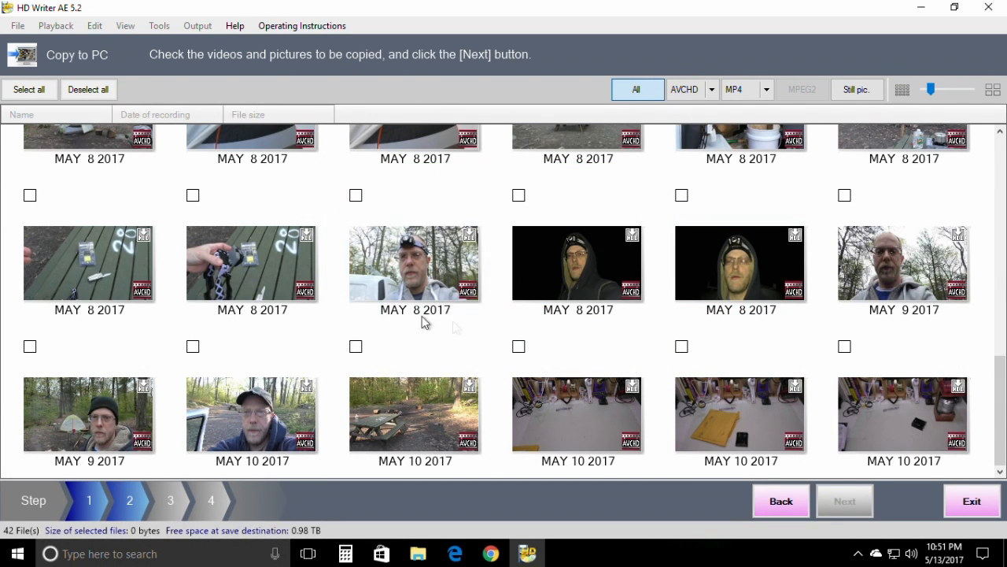
Examine the clips on the card from May 7 to May 10 2017, including their file details.
scroll(307, 338, "up", 5)
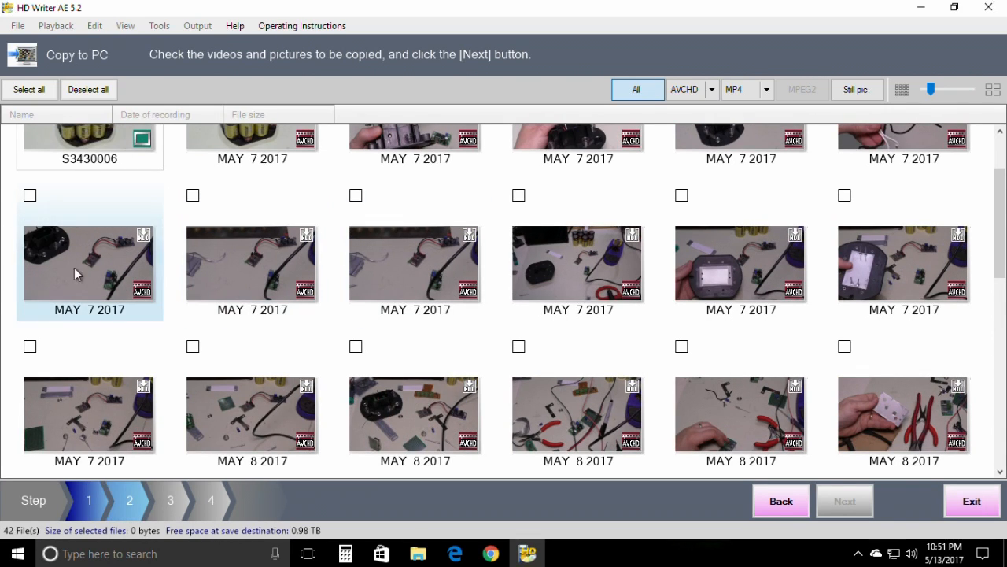
scroll(872, 417, "up", 2)
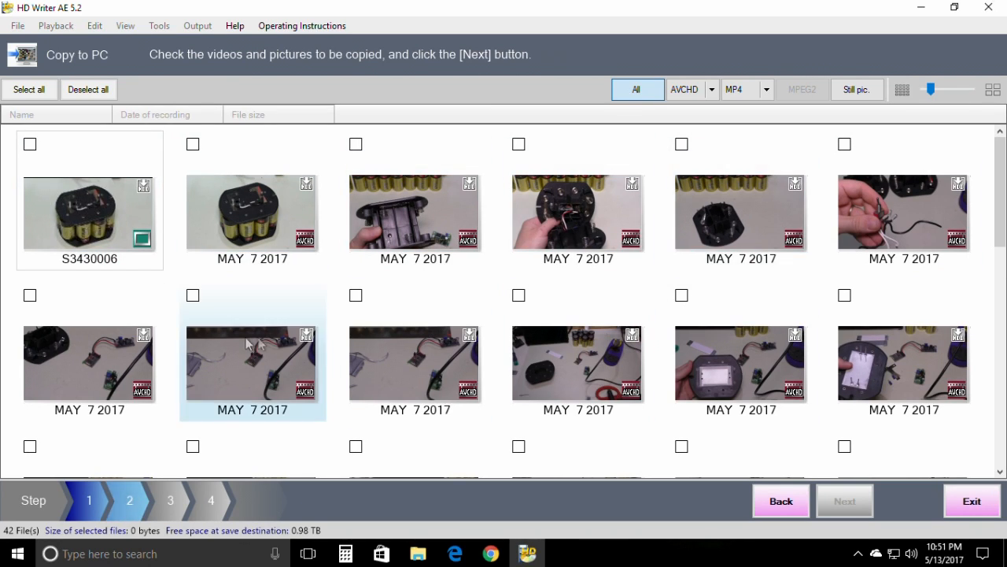
mouse_move(855, 354)
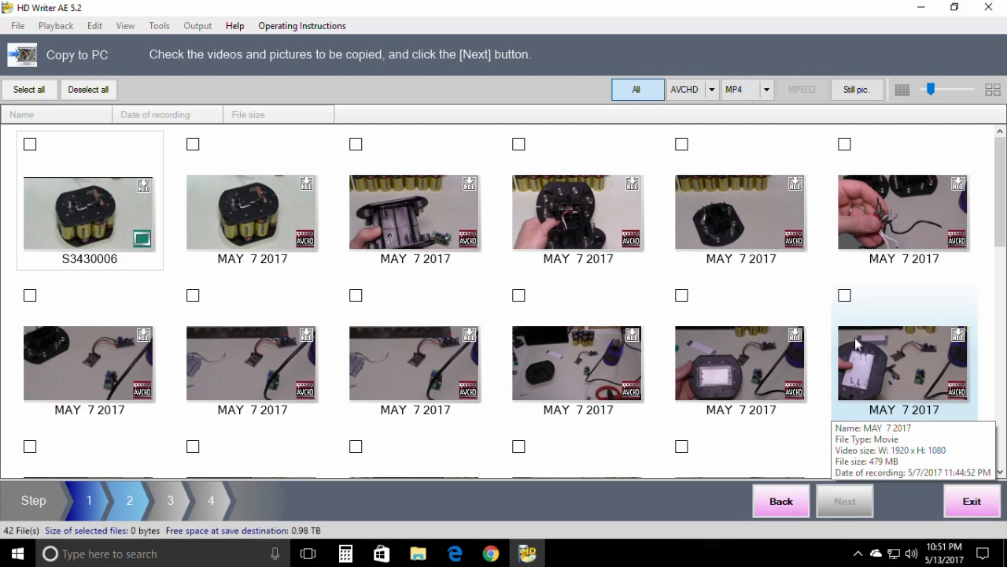
mouse_move(805, 300)
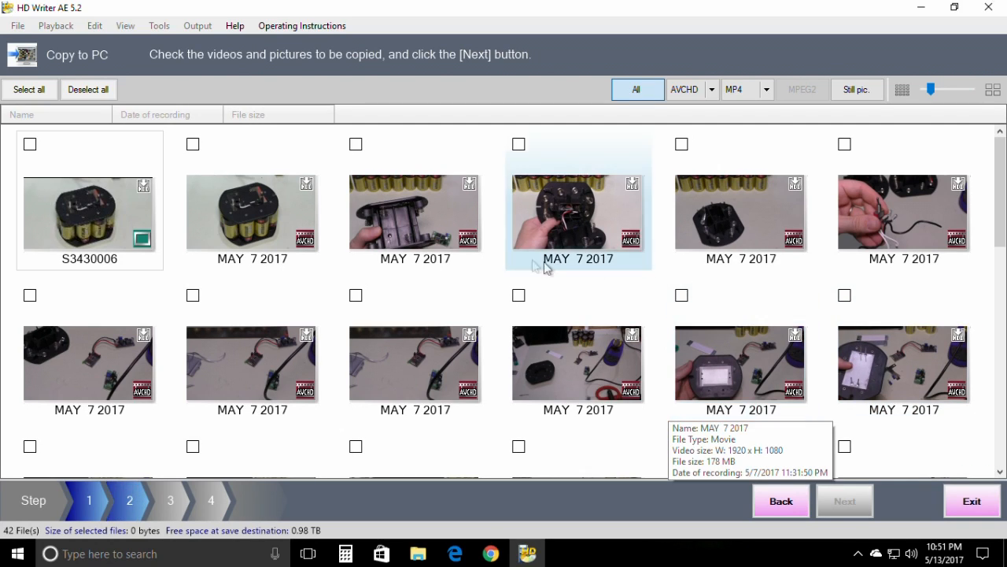
mouse_move(507, 259)
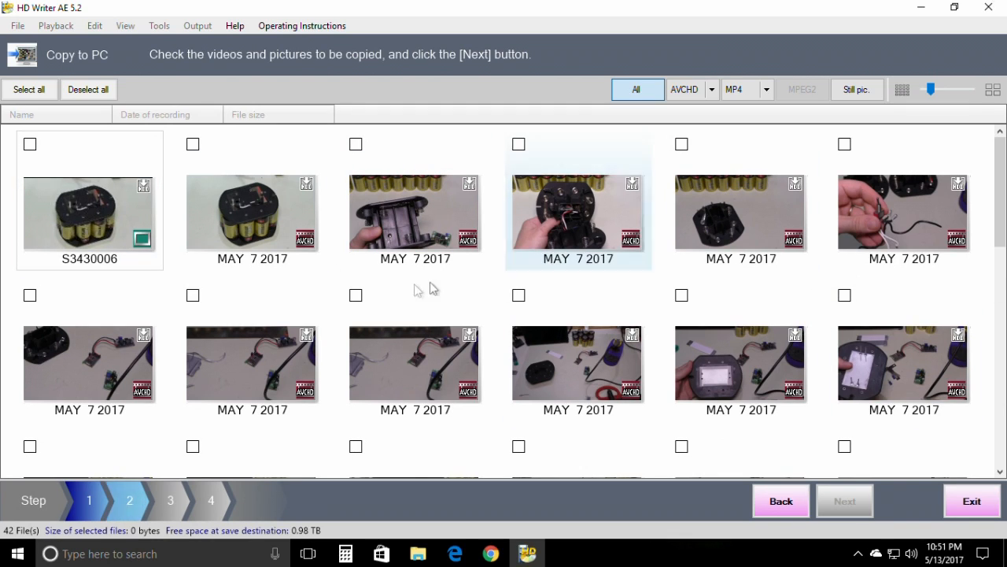
mouse_move(554, 366)
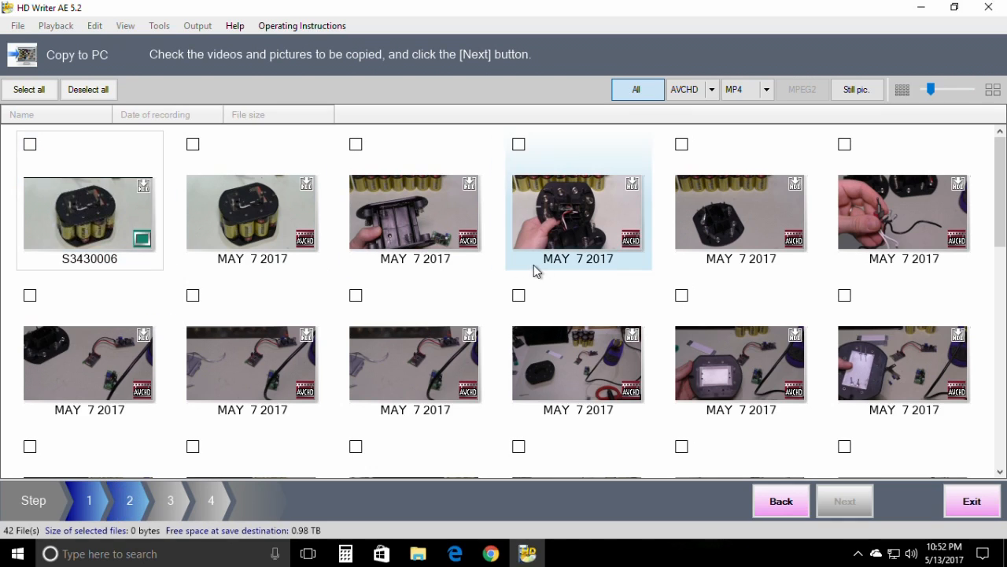
scroll(909, 297, "down", 1)
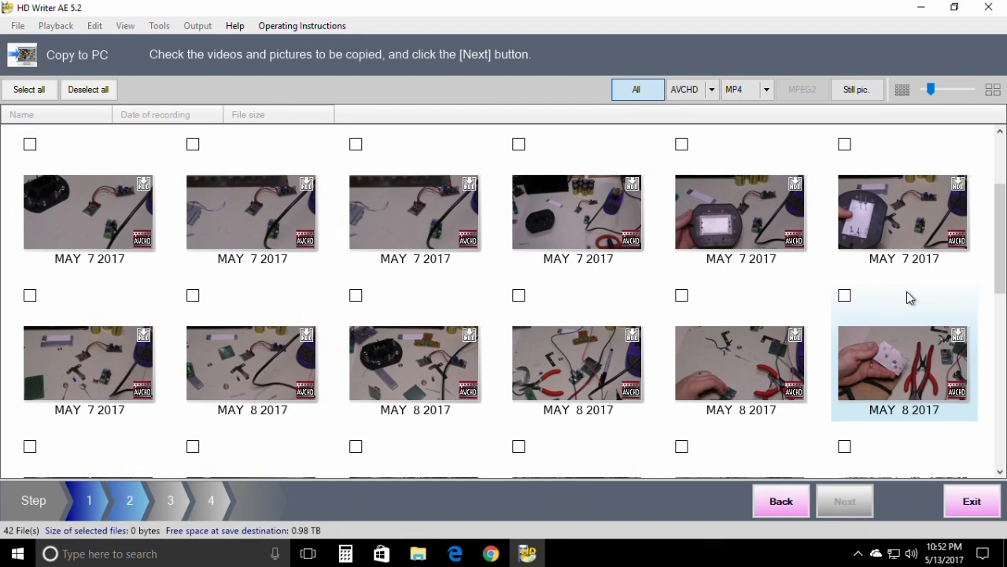
mouse_move(908, 296)
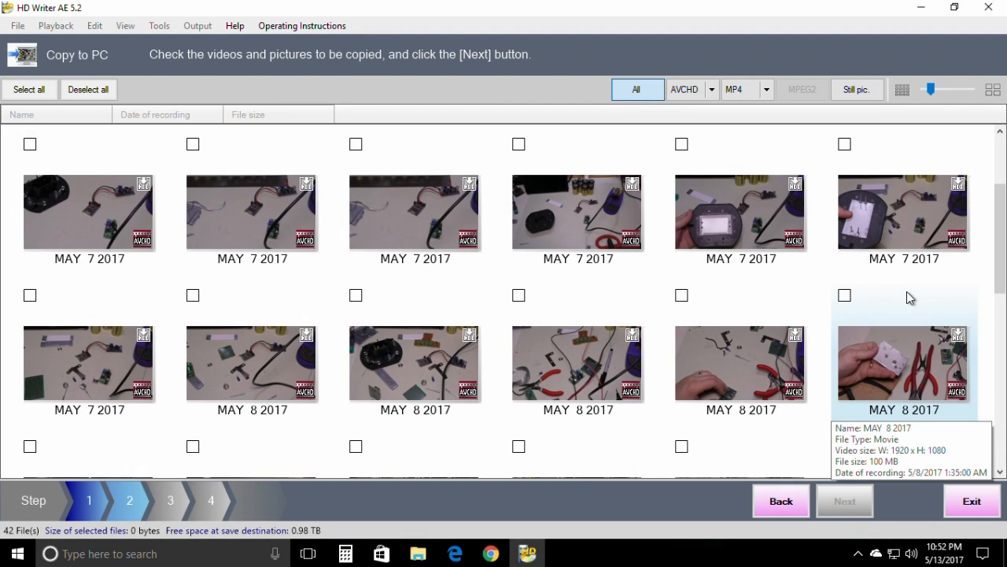
scroll(909, 297, "up", 1)
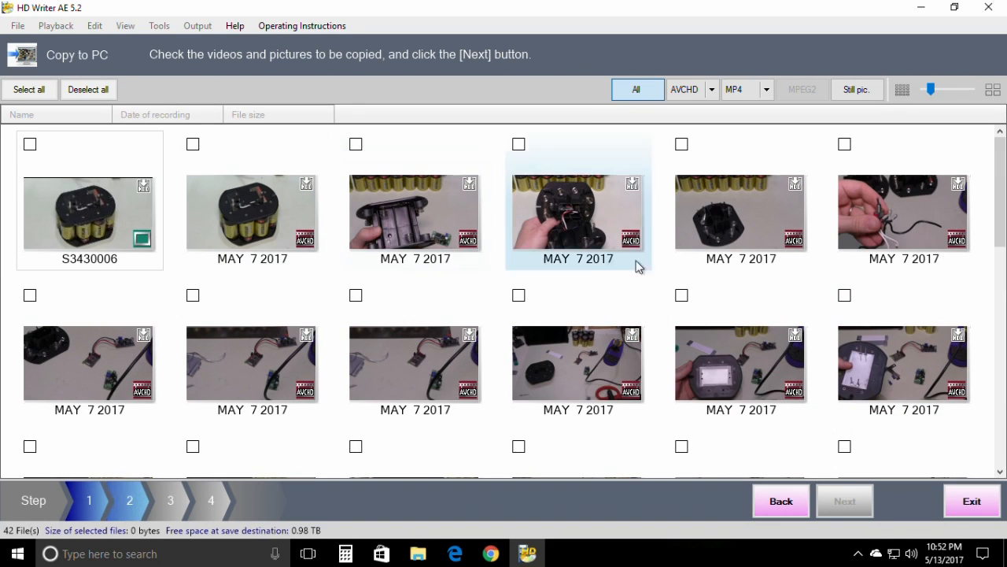
scroll(719, 333, "down", 1)
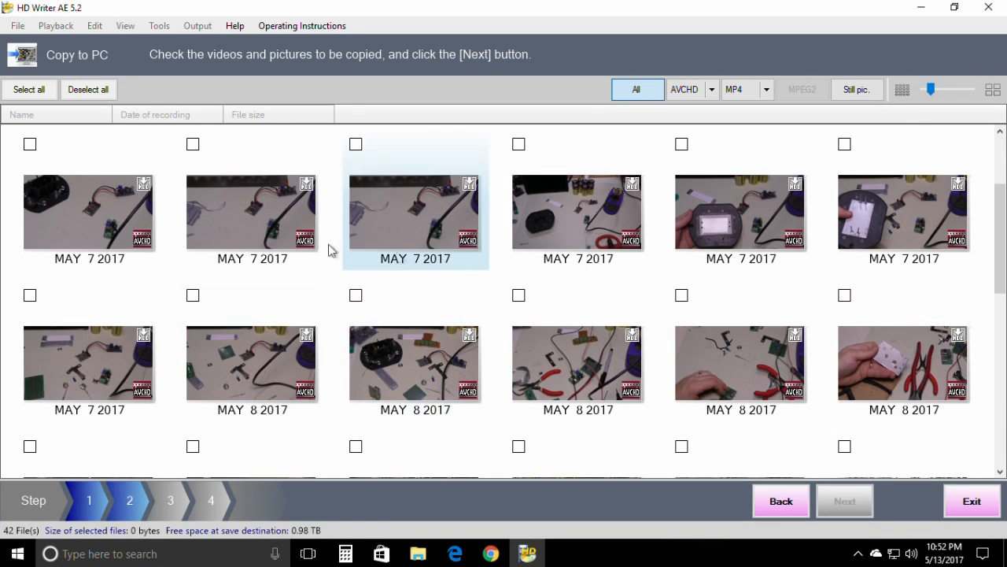
scroll(247, 322, "down", 3)
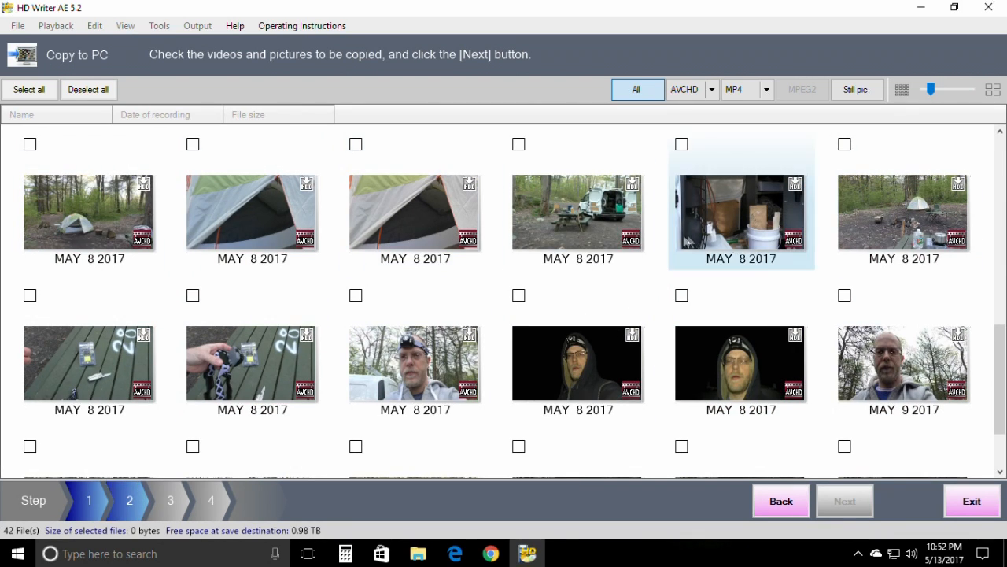
scroll(543, 254, "down", 2)
scroll(543, 253, "up", 3)
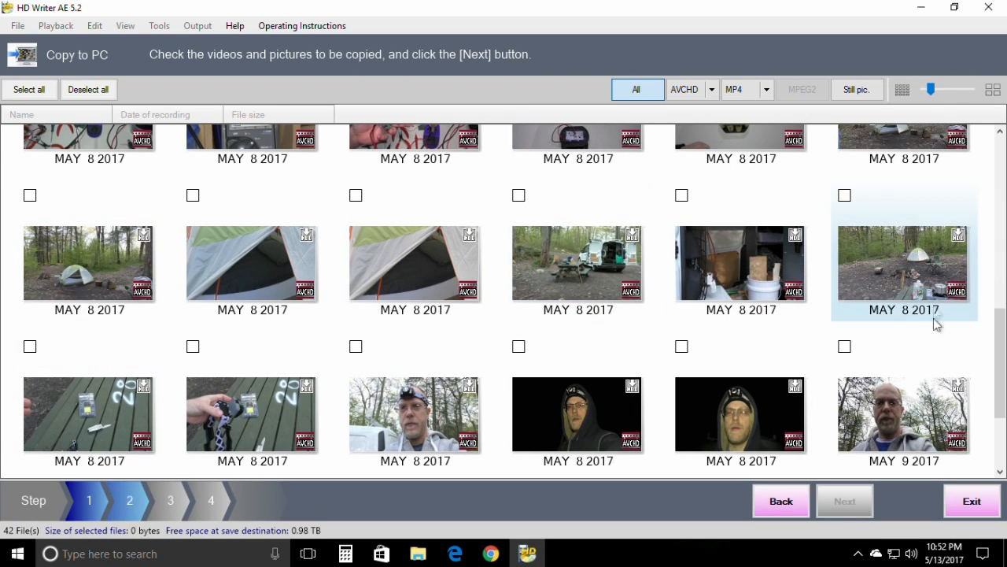
scroll(326, 328, "down", 1)
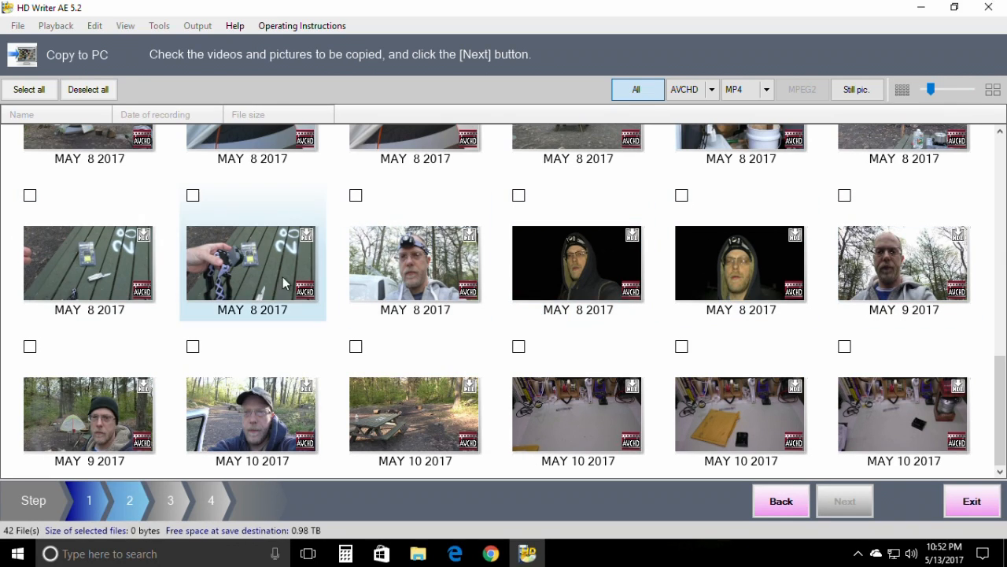
Mark the May 8 2017 clip of a hand above the picnic table for copying and continue to the destination settings.
mouse_move(135, 267)
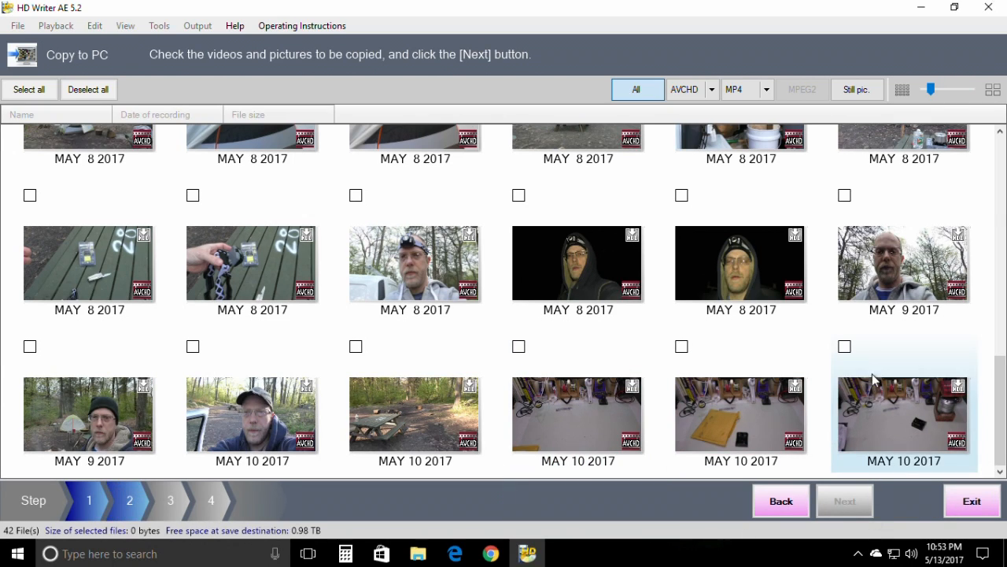
left_click(193, 196)
left_click(865, 504)
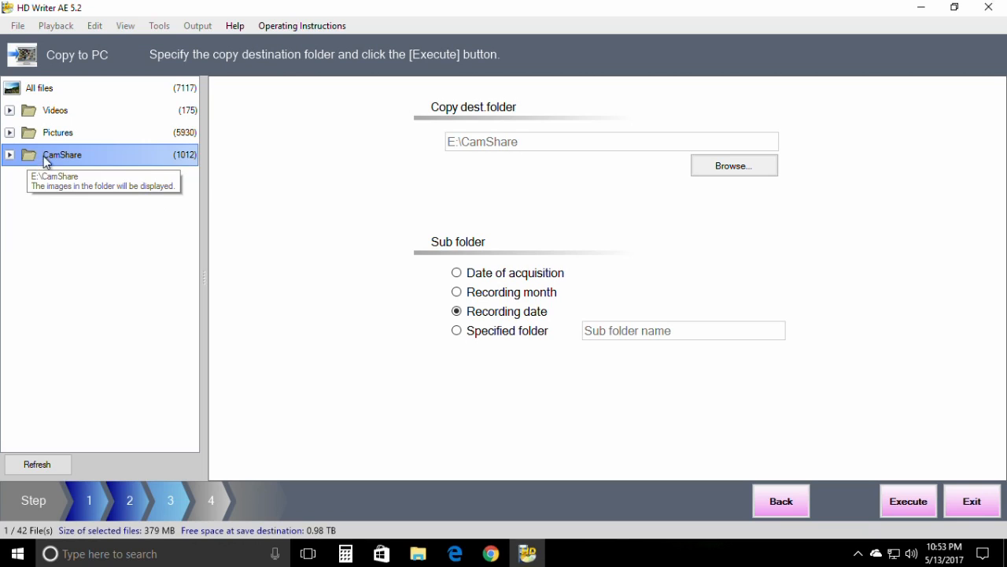
Expand the CamShare destination folder to view its subfolders and set the sub folder option to Specified folder.
left_click(10, 156)
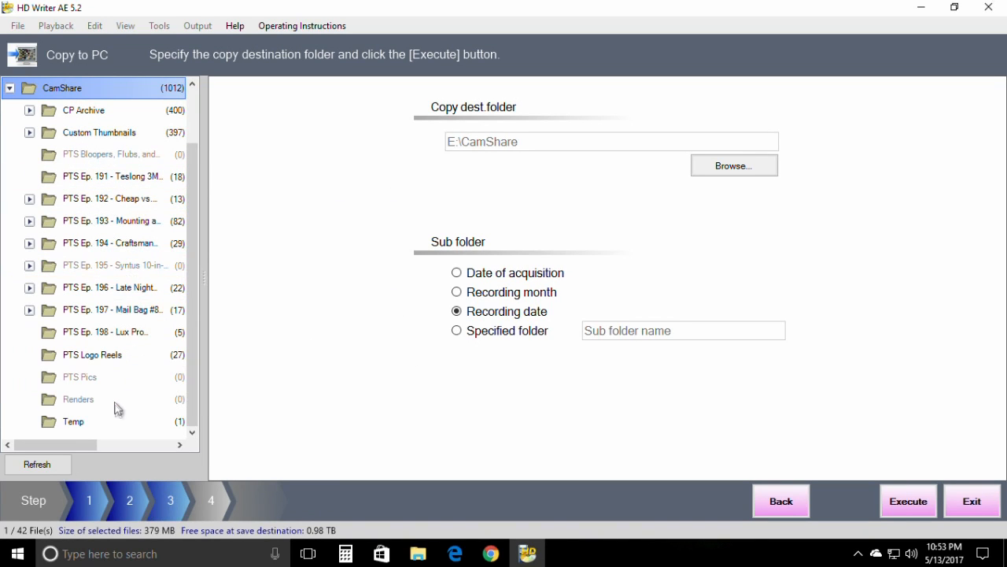
scroll(149, 267, "up", 1)
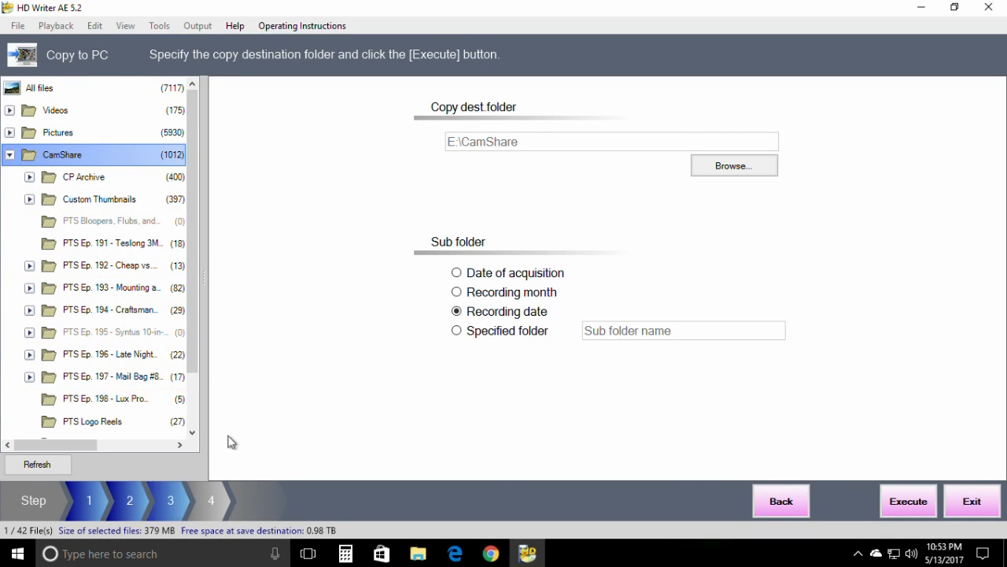
left_click(457, 330)
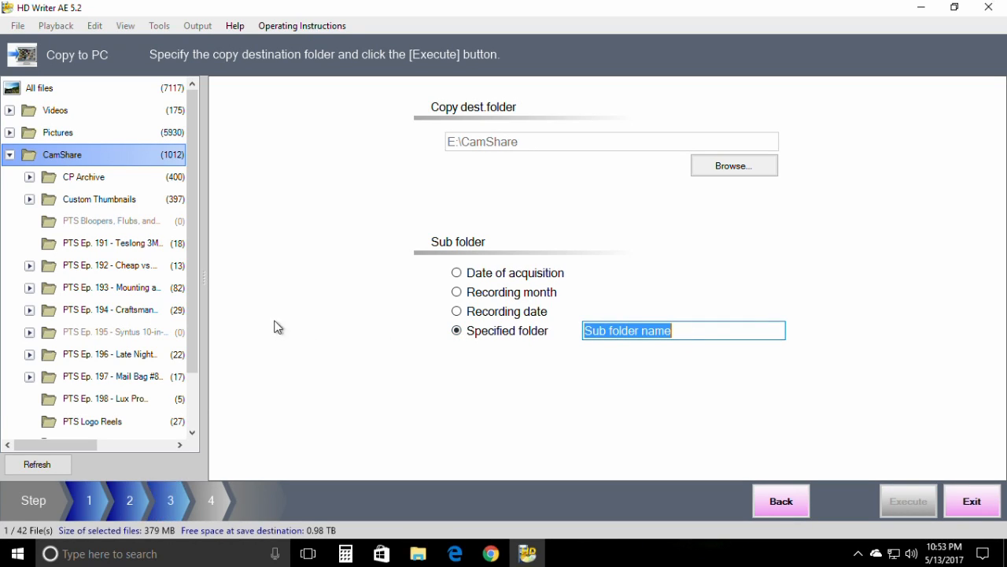
scroll(93, 313, "down", 1)
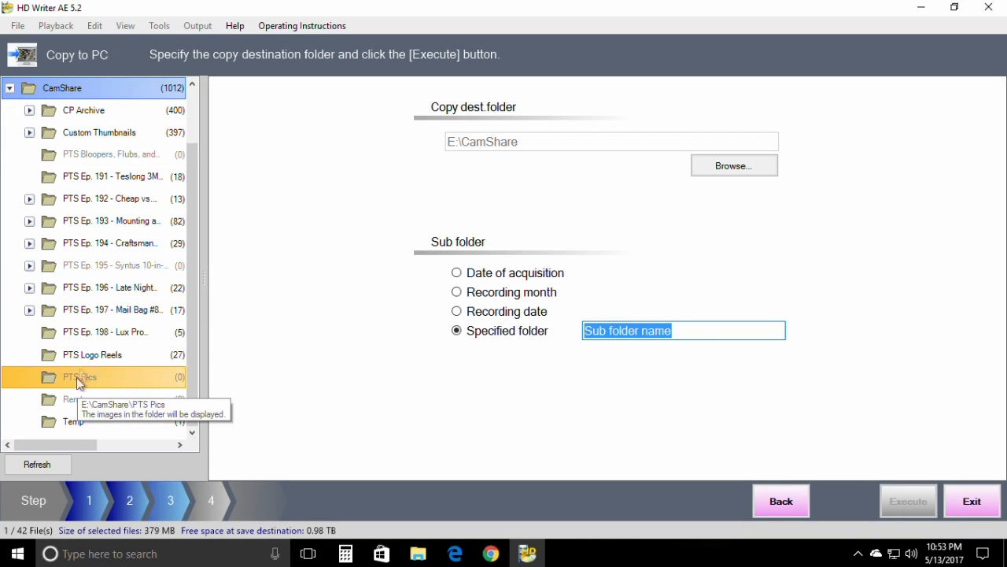
Switch to Microsoft Excel and open the PTS YT Tracking Sheet from PTS Documents\YouTube on the Old Data (G:) drive.
left_click(17, 553)
left_click(341, 136)
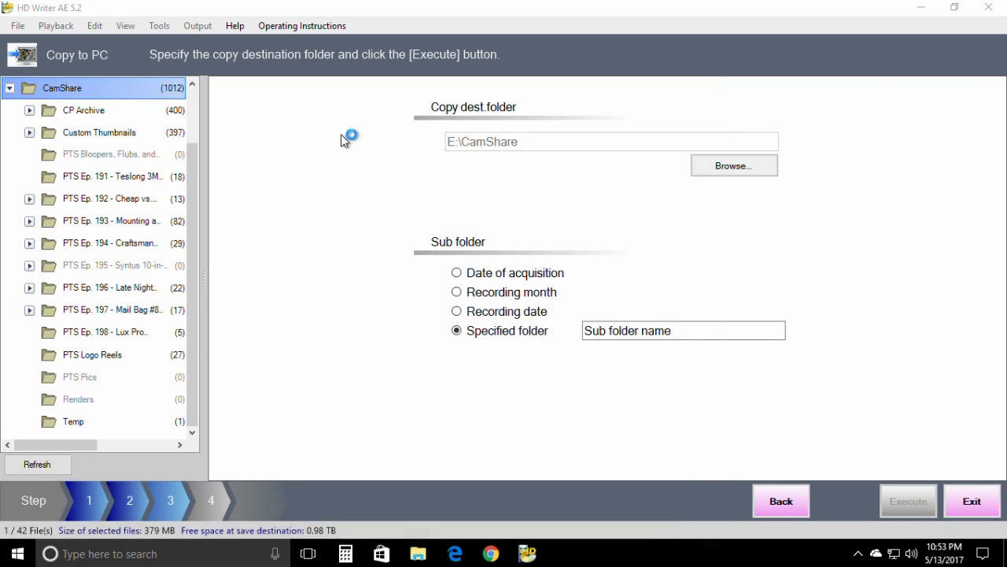
left_click(35, 21)
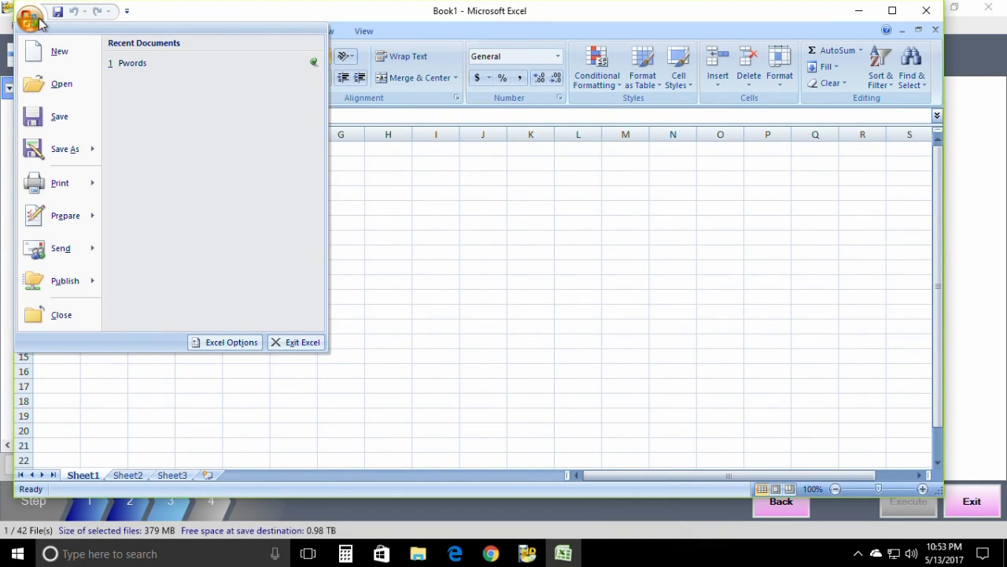
left_click(62, 84)
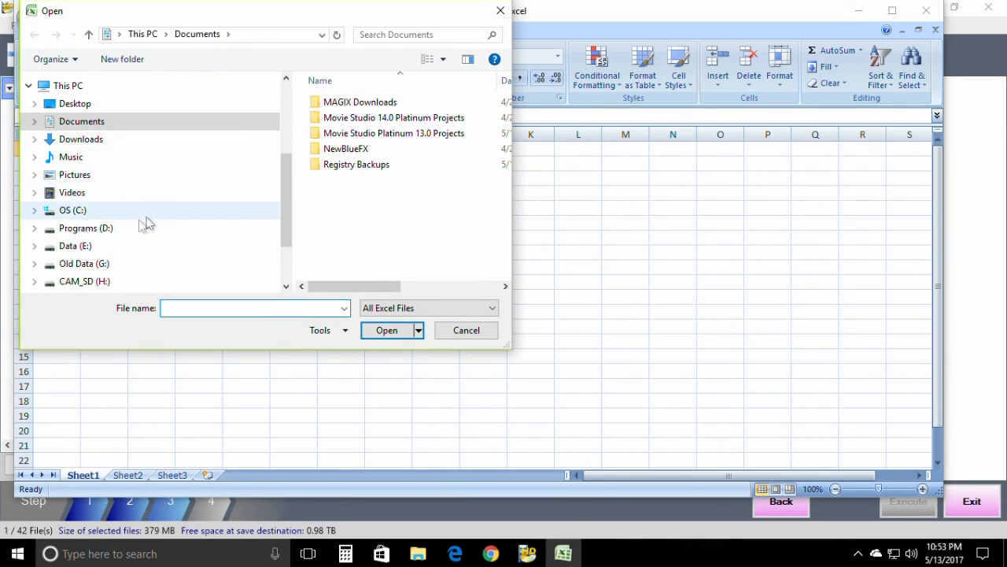
left_click(79, 246)
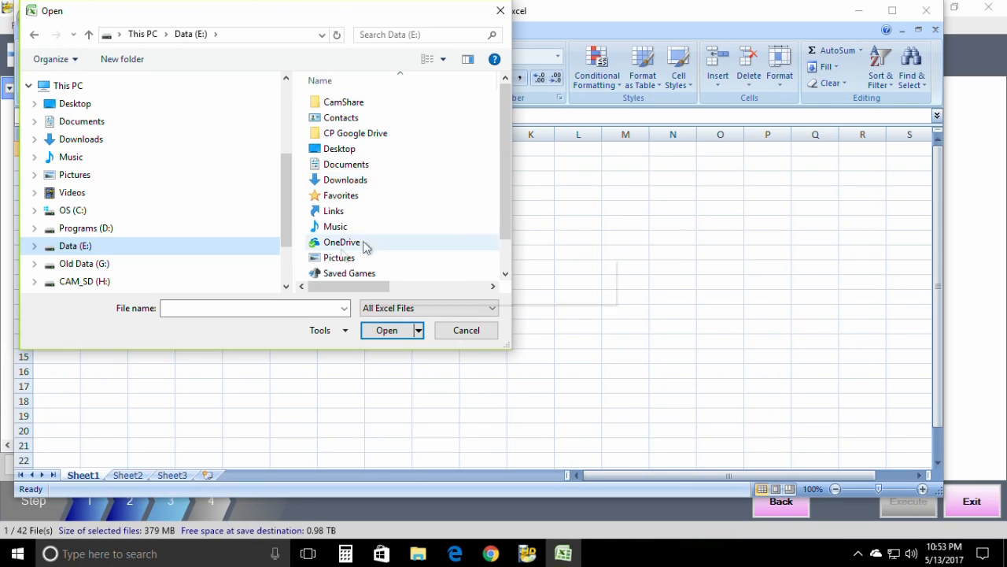
left_click(77, 264)
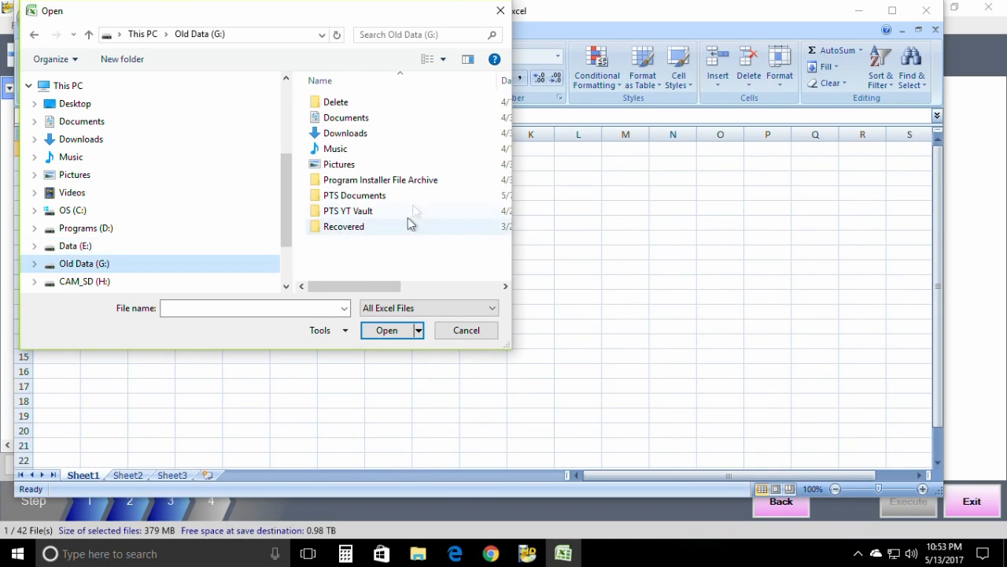
double_click(356, 202)
scroll(401, 229, "down", 1)
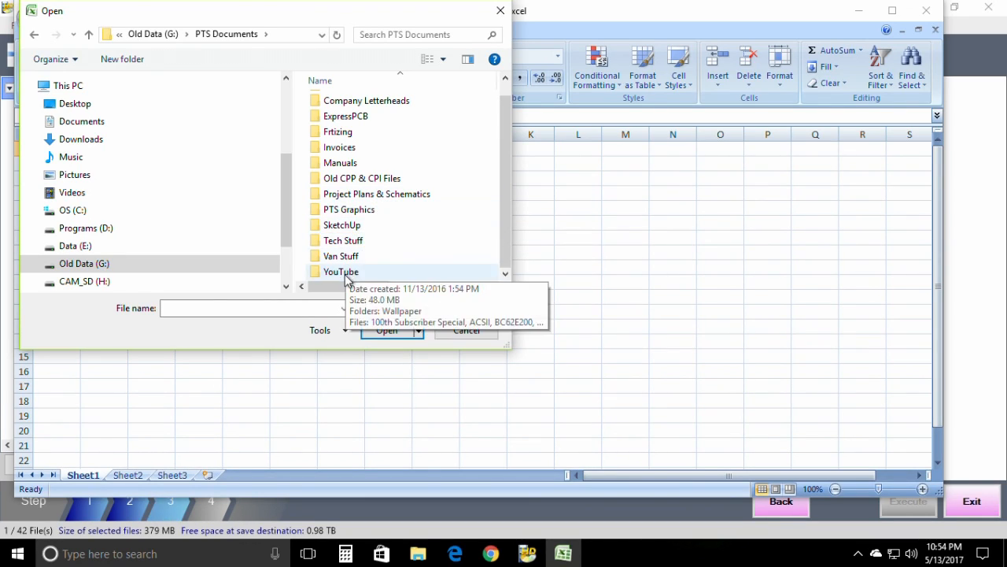
double_click(342, 271)
double_click(372, 118)
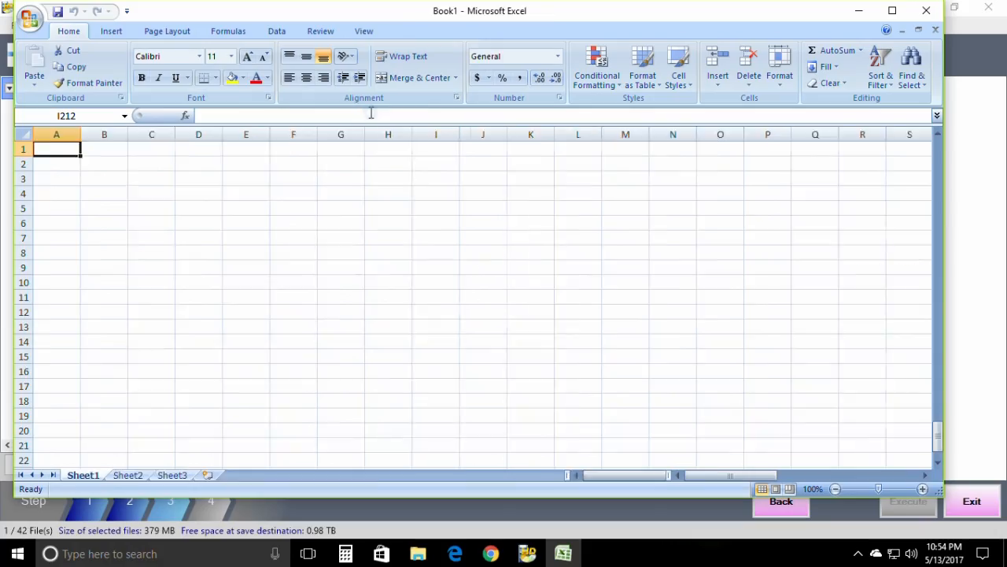
Look back through the episode list and select the name of episode 121, Camp Stove & Kitchen Setup Shootout Extravaganza!
scroll(207, 285, "up", 11)
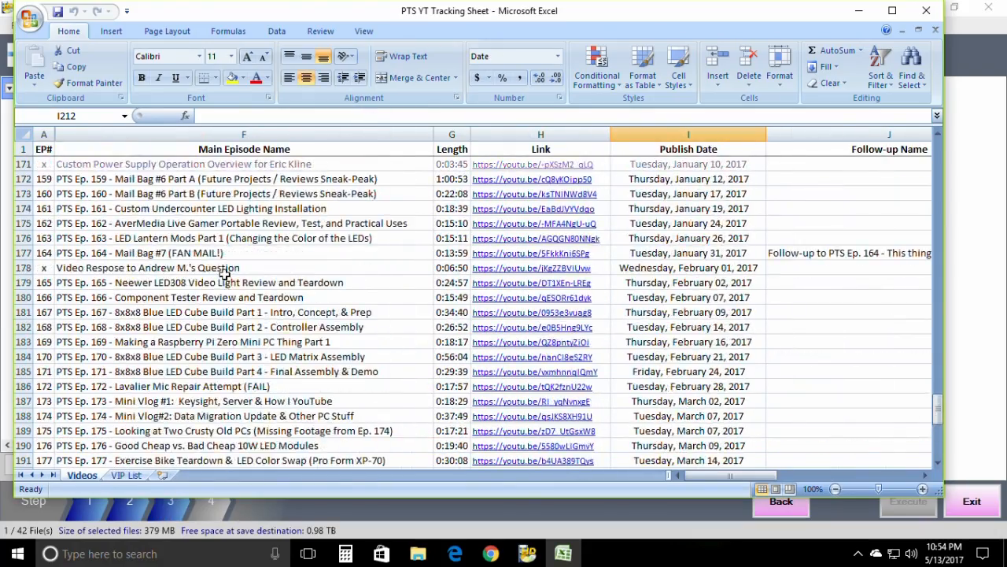
left_click_drag(937, 371, 941, 336)
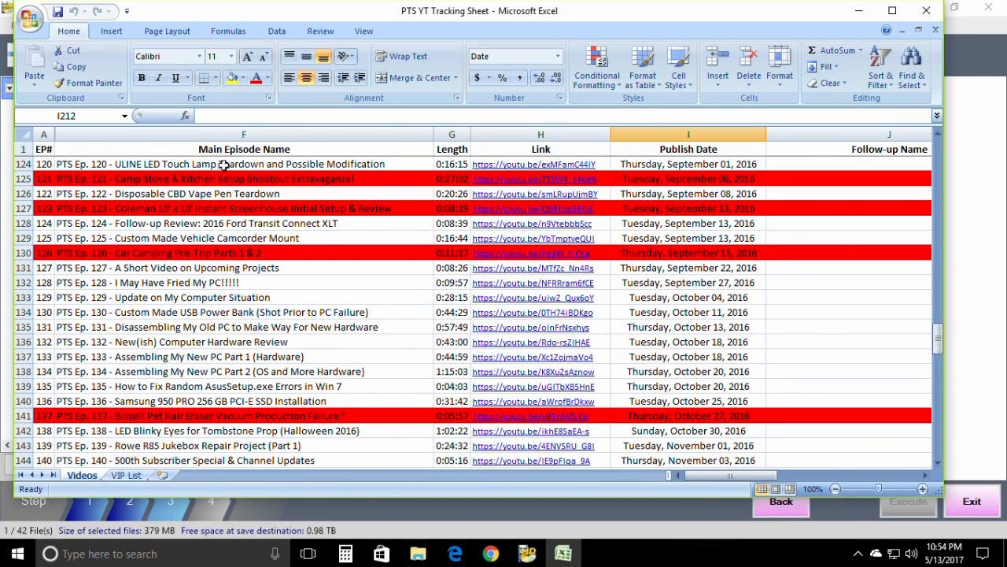
left_click(70, 181)
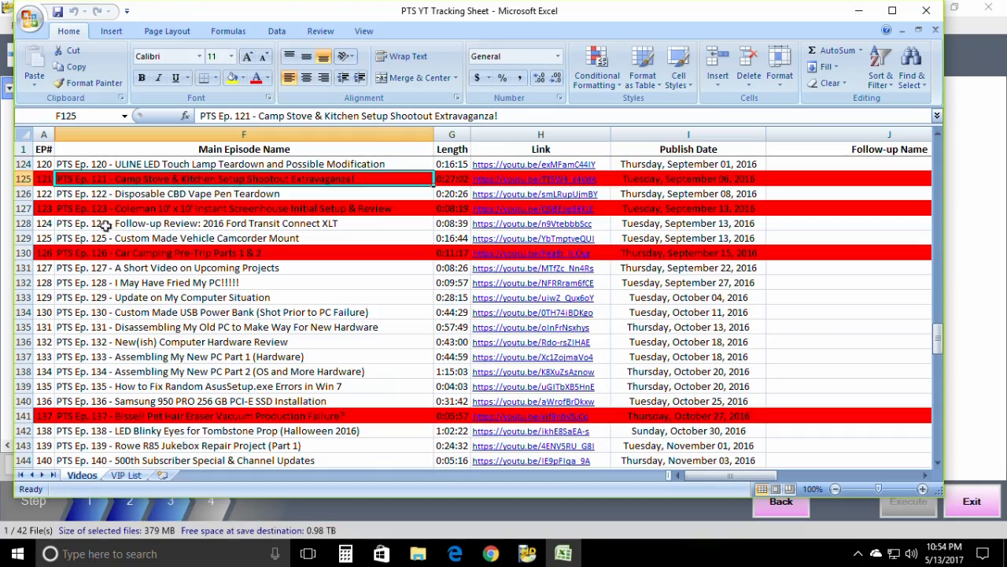
Go to the end of the episode list and select the name of episode 198, Lux Pro LP345 Multi-Mode Multi-Color Headlamp Review.
left_click_drag(939, 339, 909, 455)
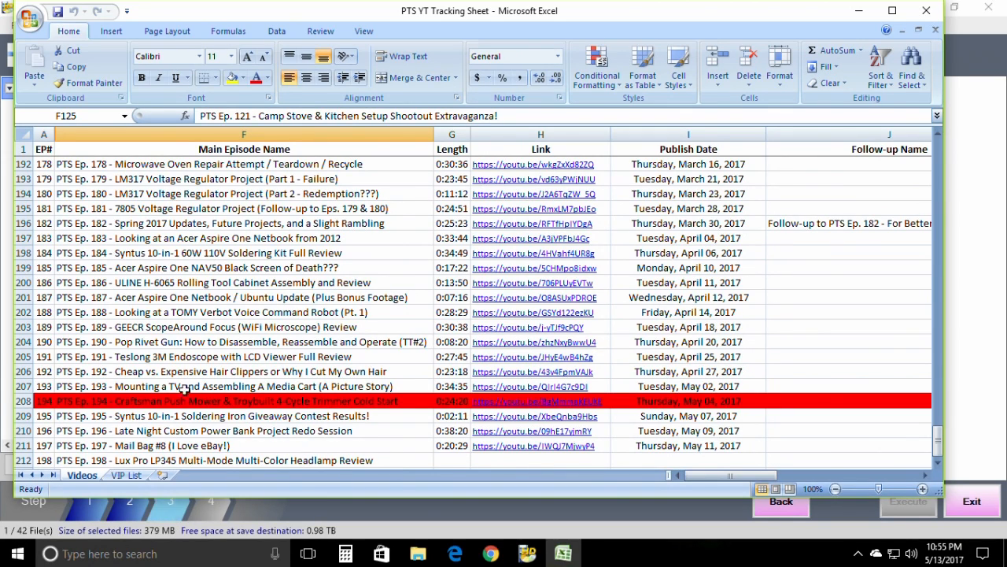
right_click(213, 455)
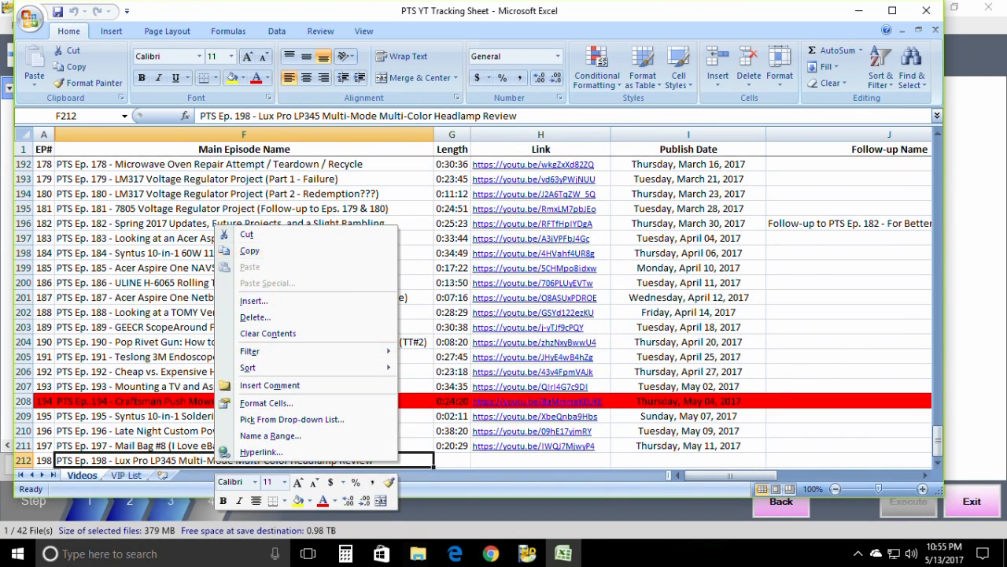
key("Escape")
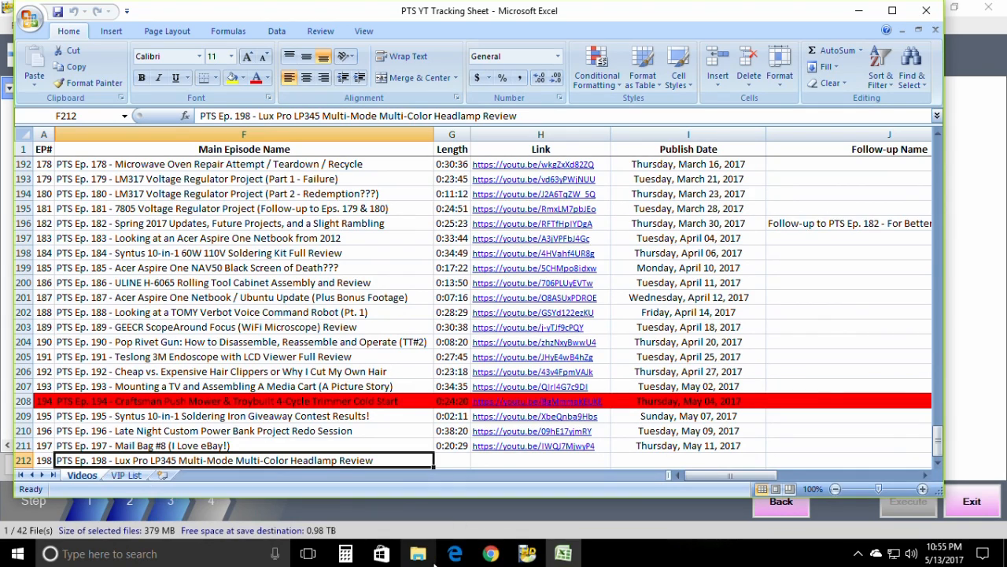
Switch to HD Writer, choose the CamShare Temp folder as the copy destination, and exit the copy wizard without executing it.
left_click(528, 557)
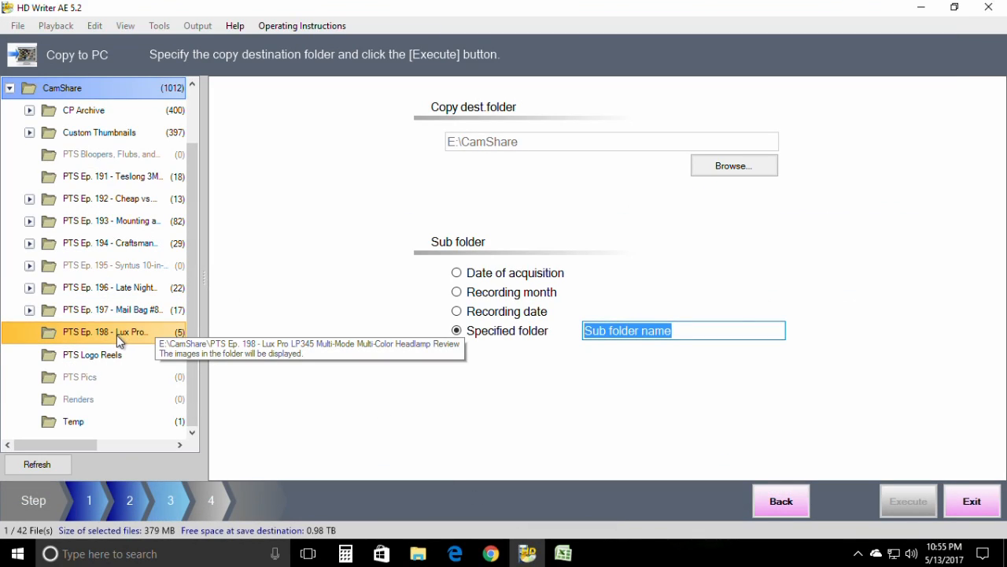
left_click(86, 422)
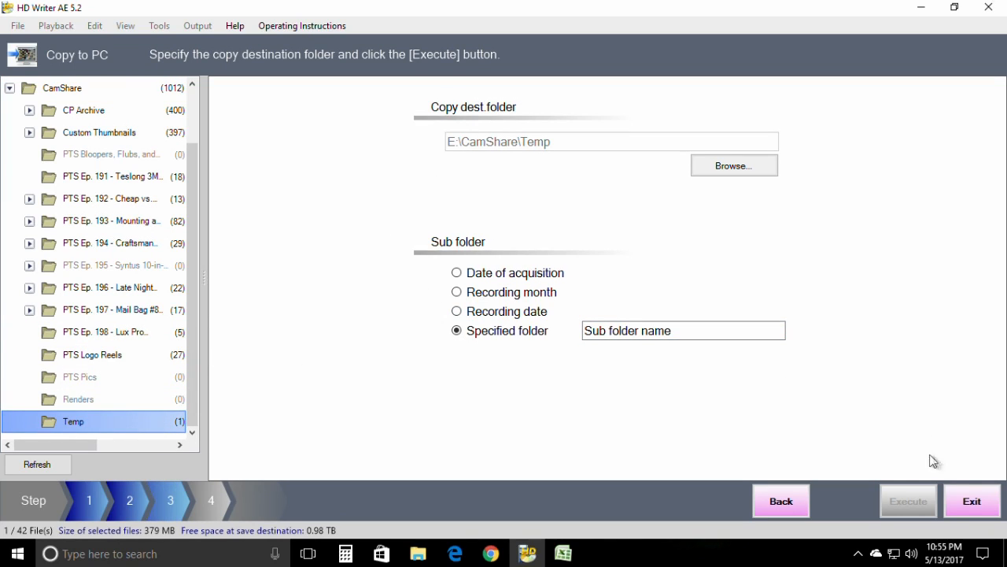
left_click(972, 501)
left_click(466, 294)
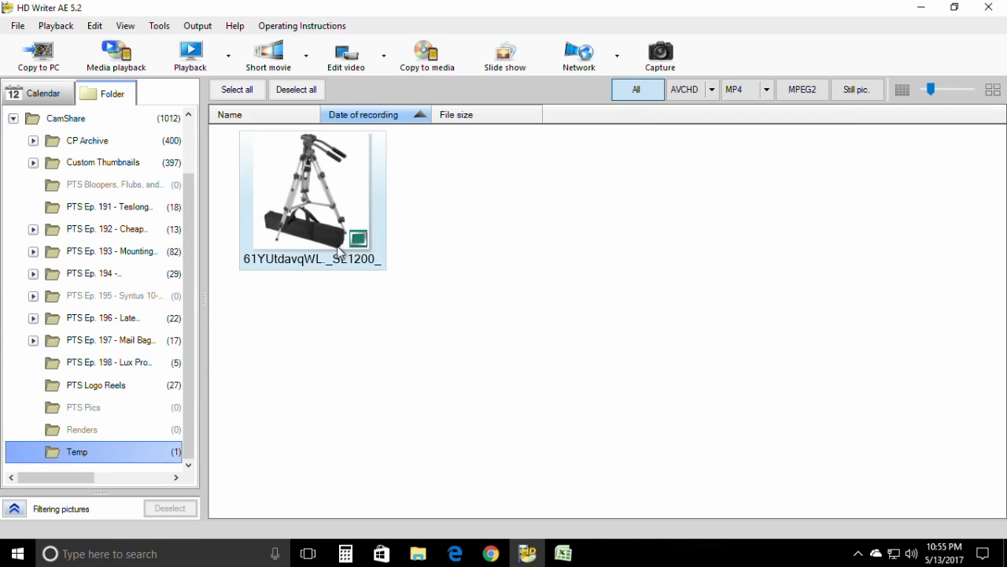
Show the clips of the PTS Ep. 198 folder and widen the folder list so more of the names fit.
left_click(120, 362)
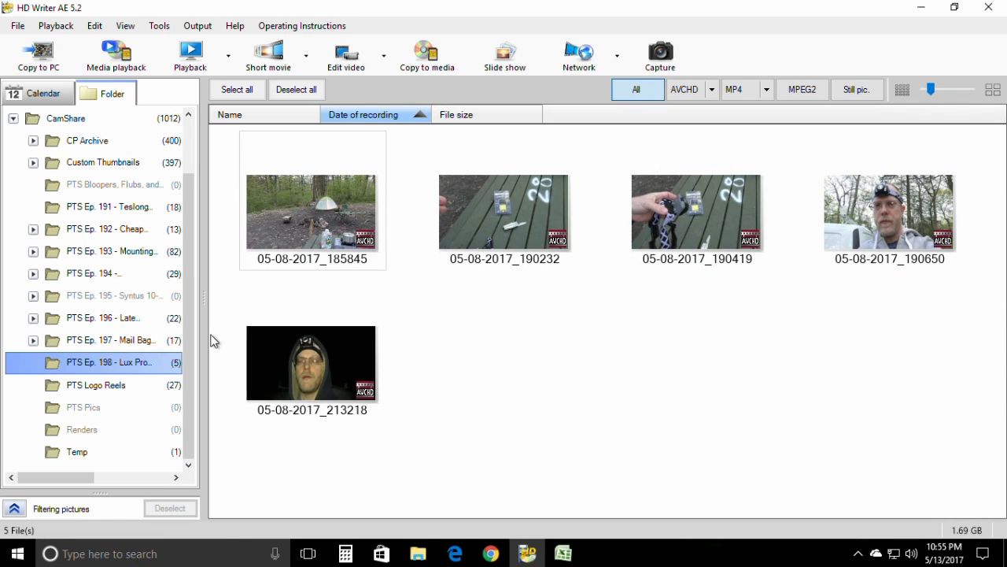
left_click_drag(206, 326, 222, 329)
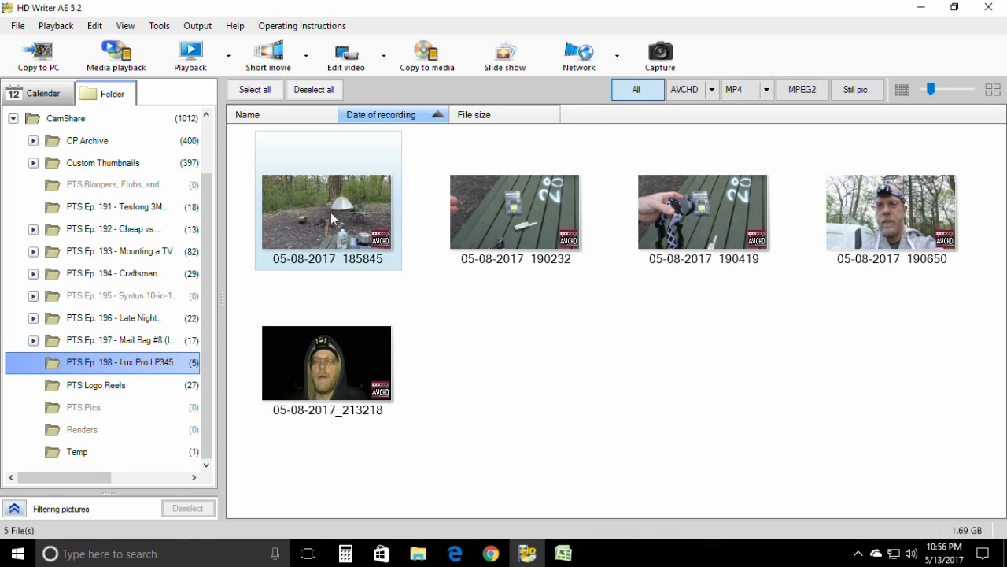
Switch to File Explorer, open the PTS Ep. 198 folder in CamShare on Data (E:), and examine the files belonging to each clip.
left_click(418, 553)
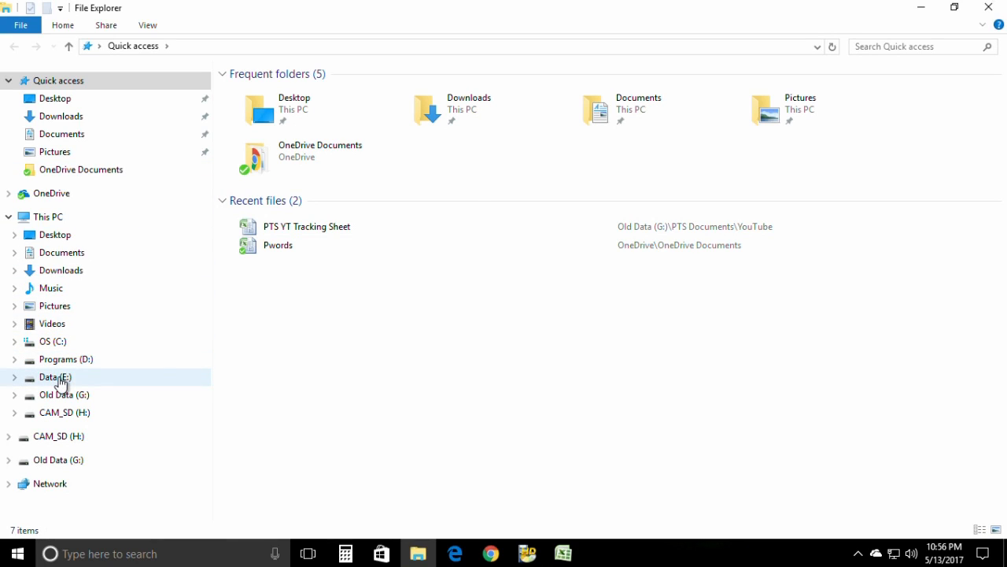
left_click(57, 378)
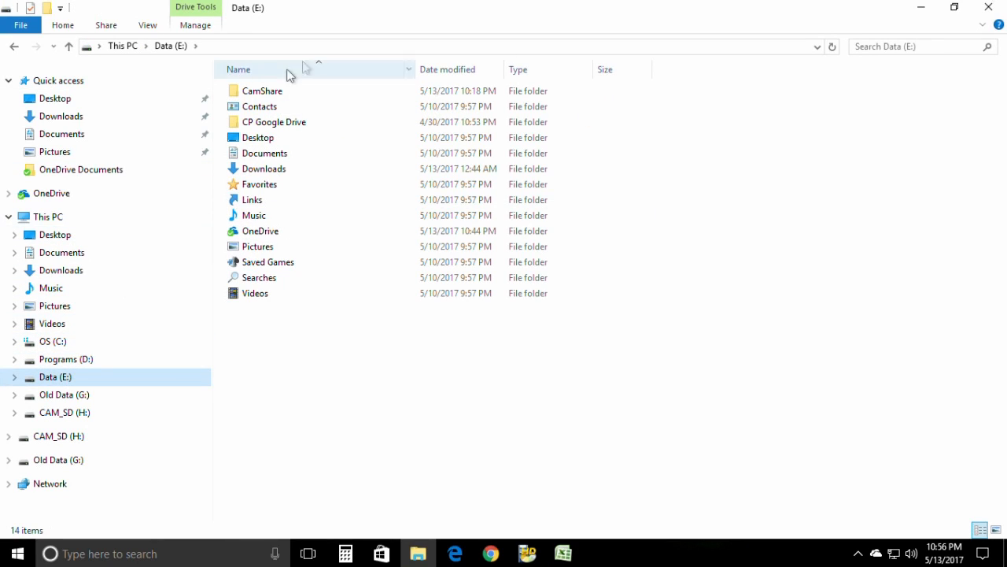
double_click(277, 92)
left_click(302, 250)
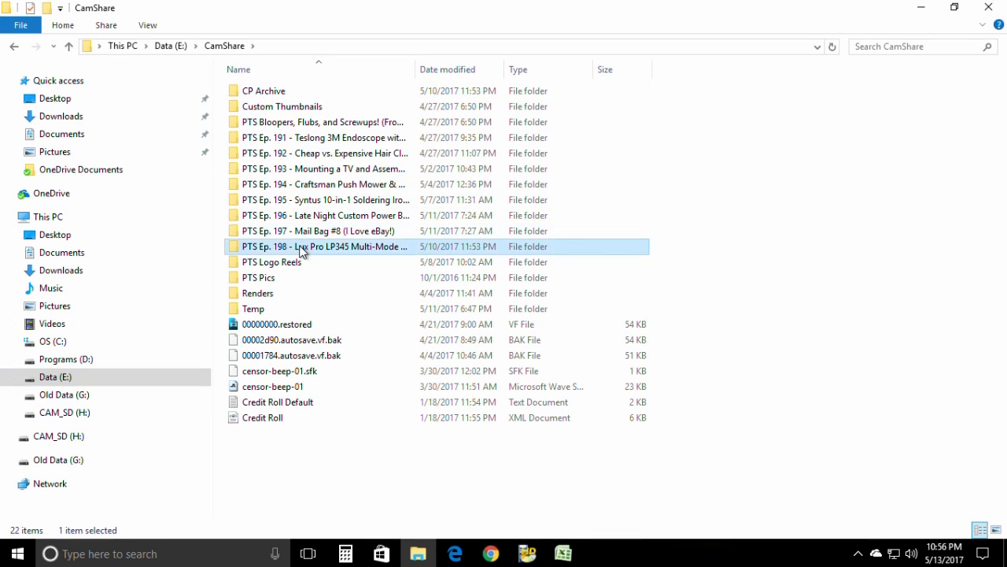
double_click(300, 248)
left_click(312, 123)
key("Down")
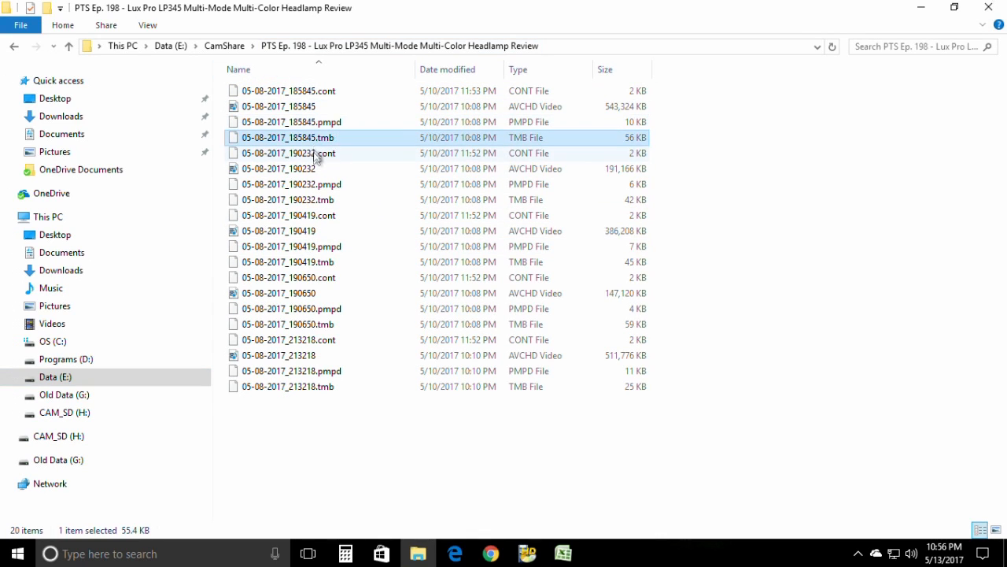
left_click(315, 155)
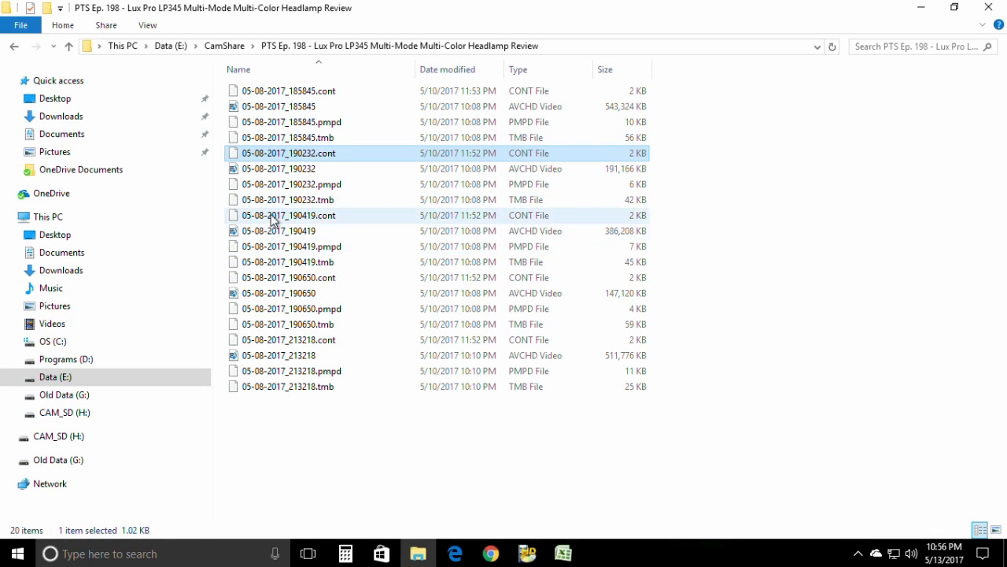
Switch to HD Writer and move the clip 05-08-2017_213218 from the PTS Ep. 198 folder into the Temp folder.
left_click(527, 554)
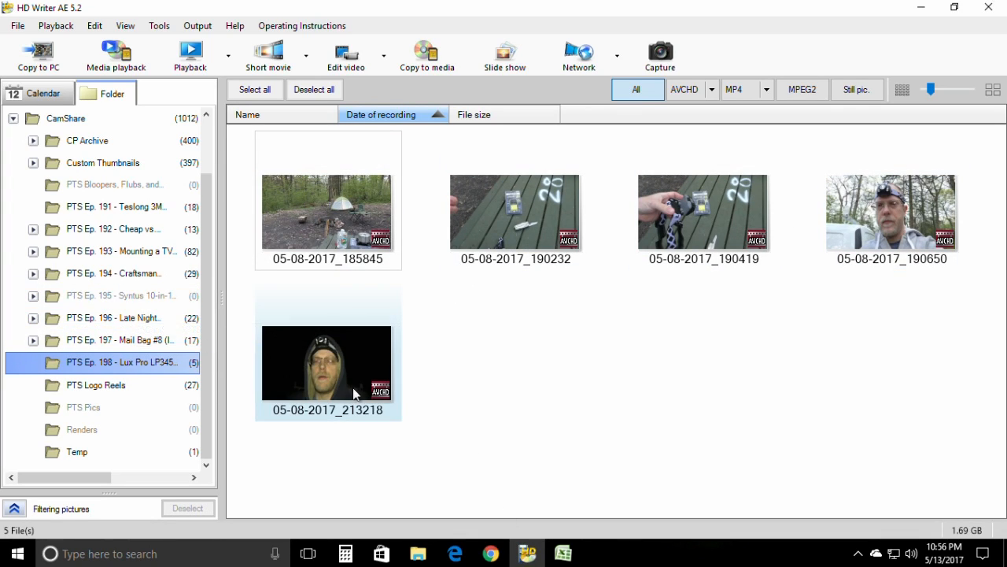
left_click_drag(296, 346, 79, 453)
left_click(485, 295)
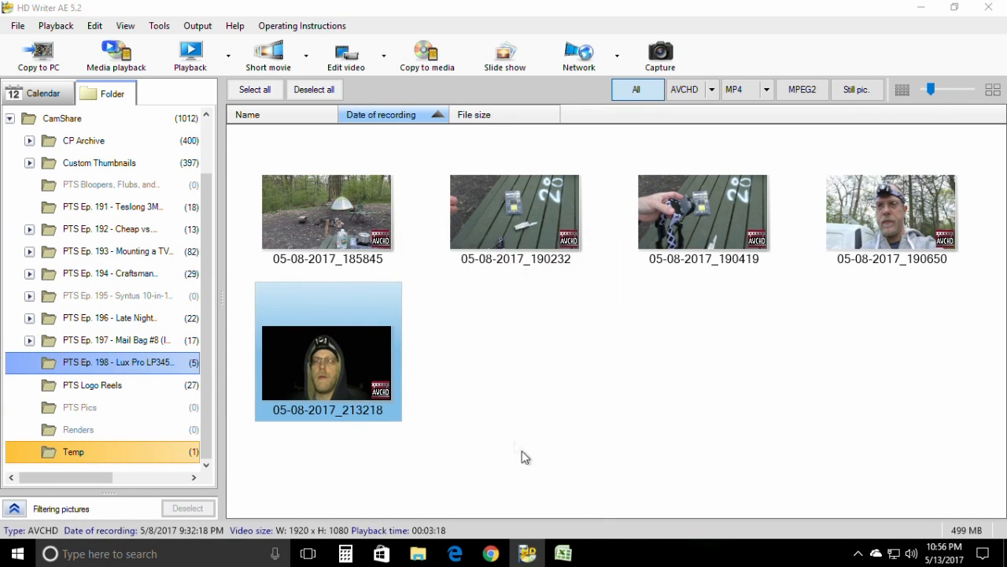
Switch to File Explorer and open the CamShare Temp folder to check the moved clip's files.
left_click(418, 554)
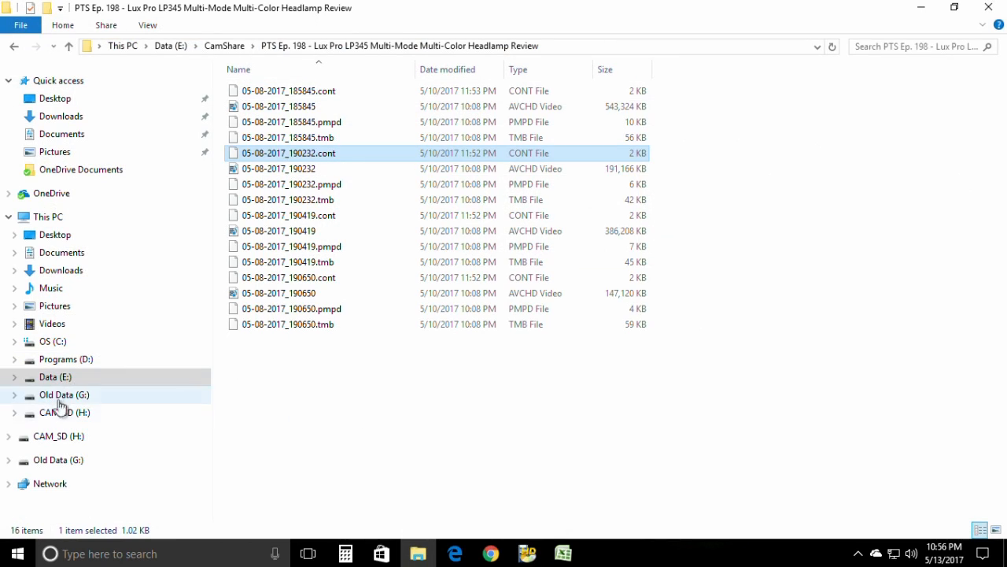
left_click(236, 45)
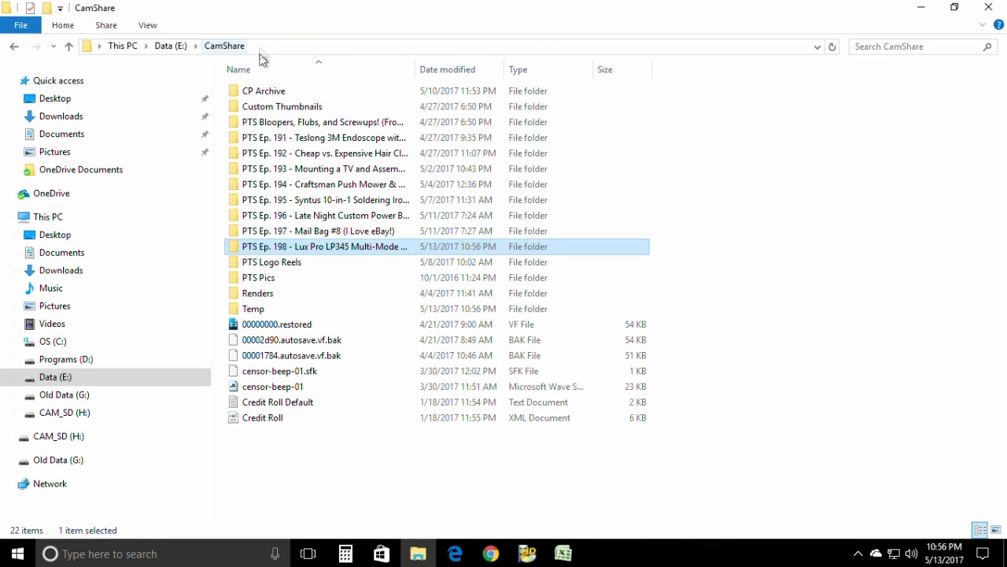
double_click(257, 308)
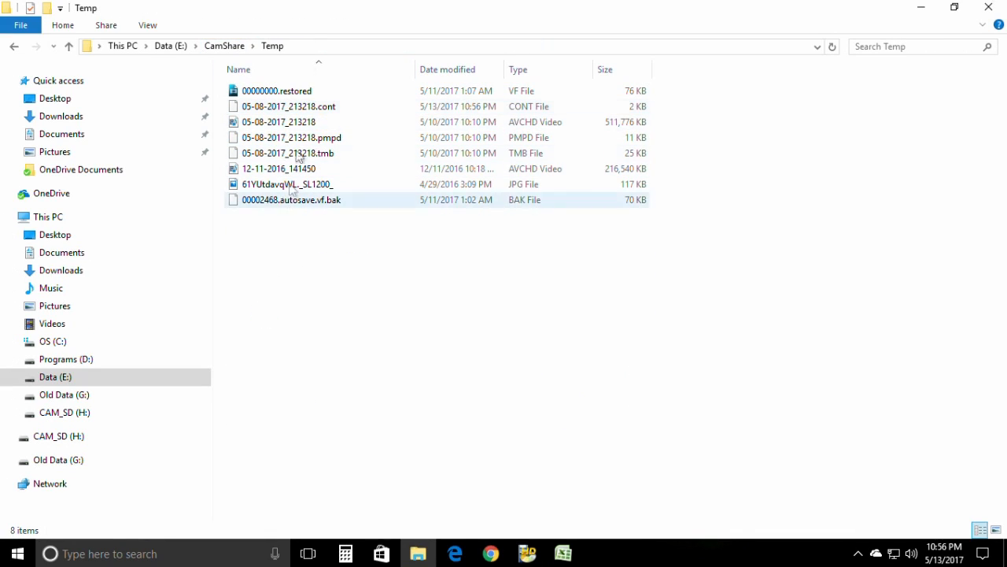
Switch to HD Writer and move the clip 05-08-2017_213218 from the Temp folder back to the PTS Ep. 198 folder.
left_click(526, 554)
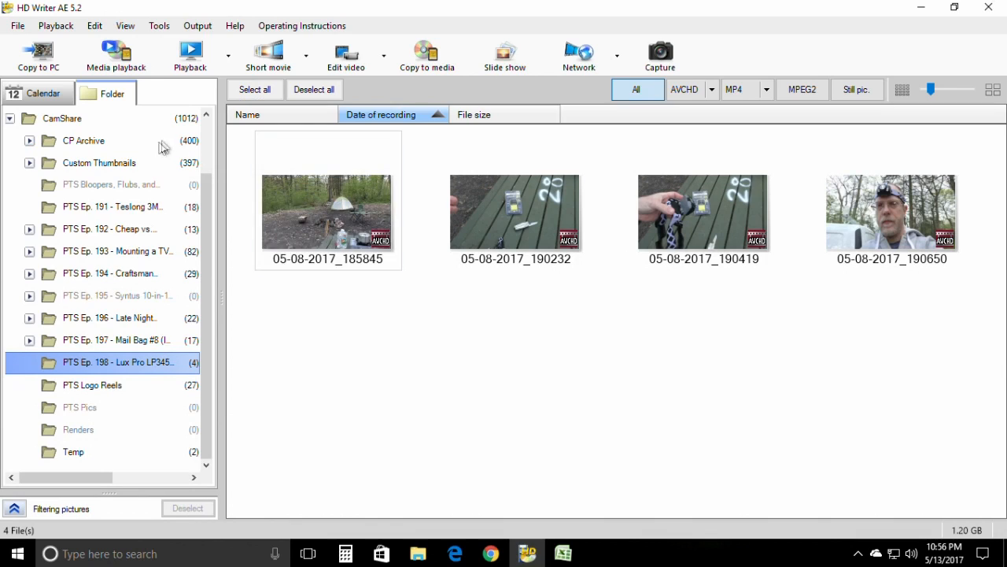
left_click(73, 451)
left_click_drag(476, 250, 117, 362)
left_click(467, 295)
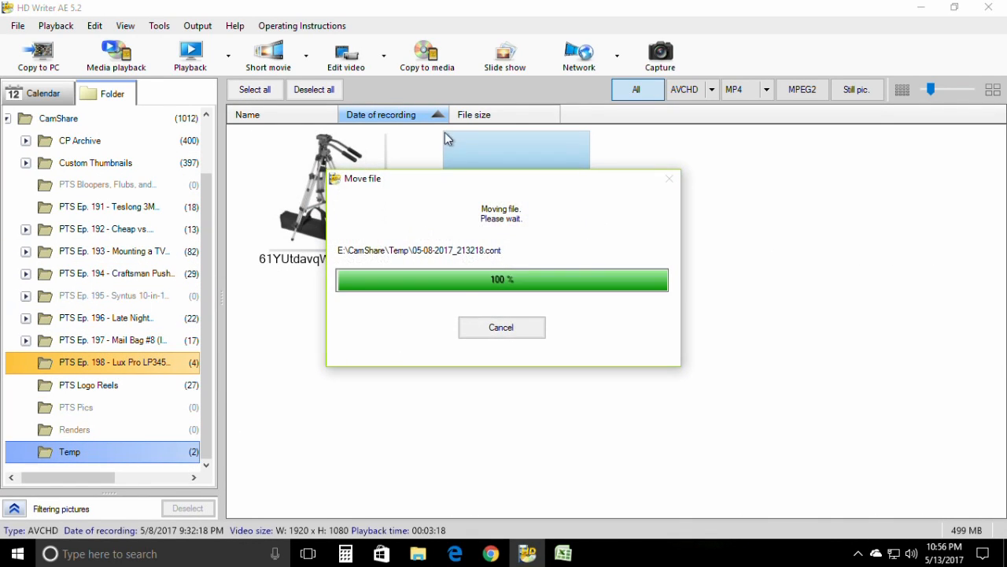
Glance at the tracking sheet in Excel, return to HD Writer, and exit the application.
left_click(562, 553)
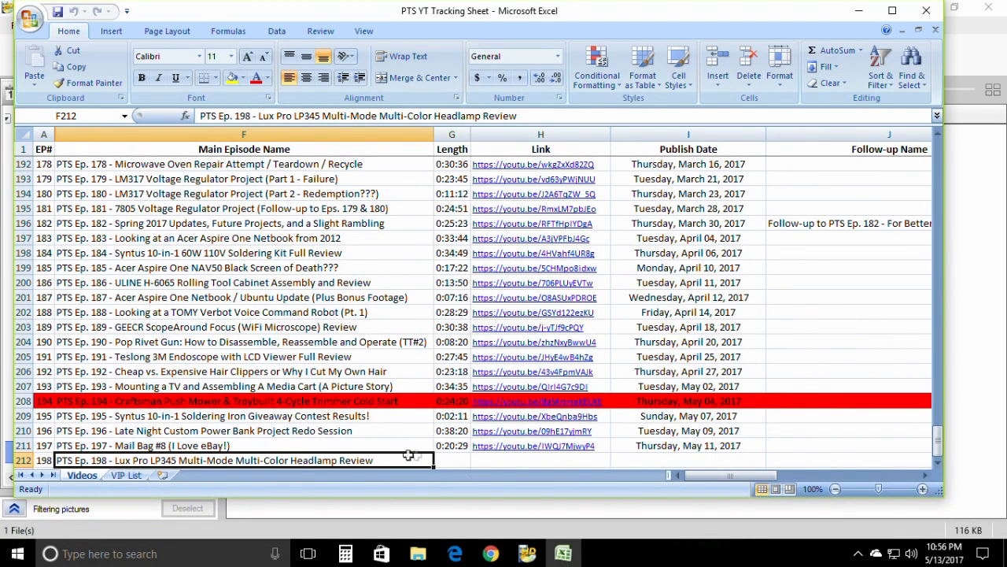
left_click(527, 553)
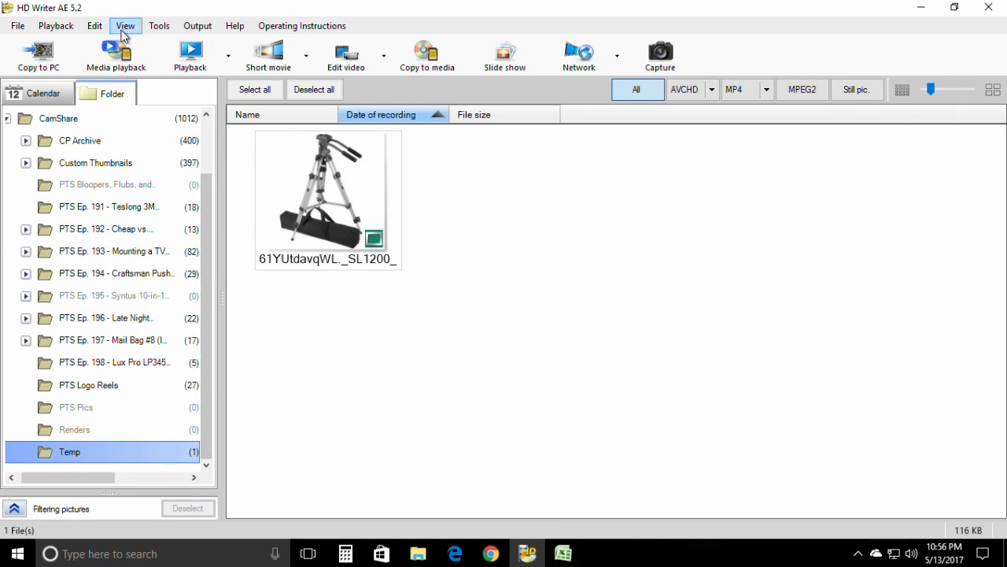
left_click(988, 7)
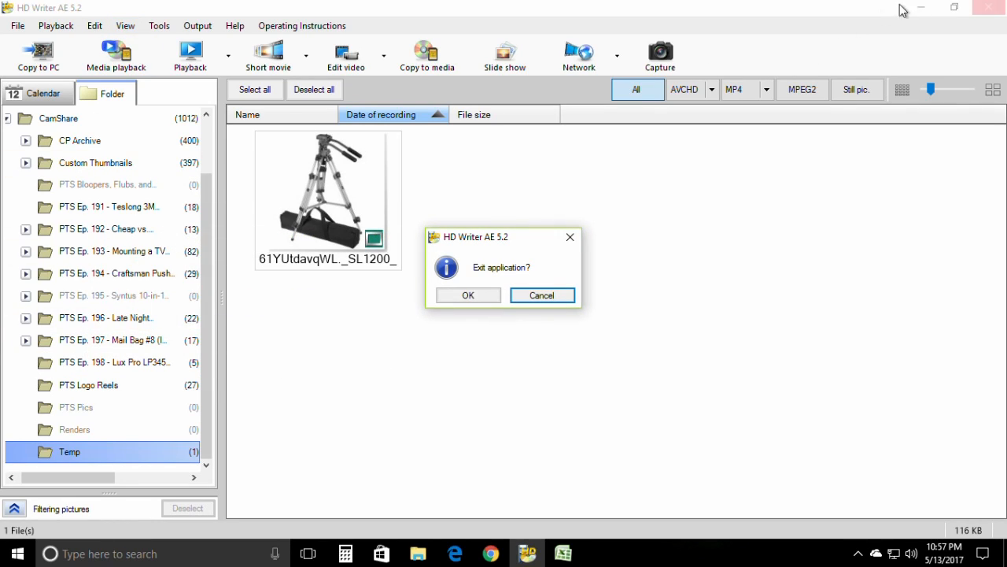
left_click(473, 298)
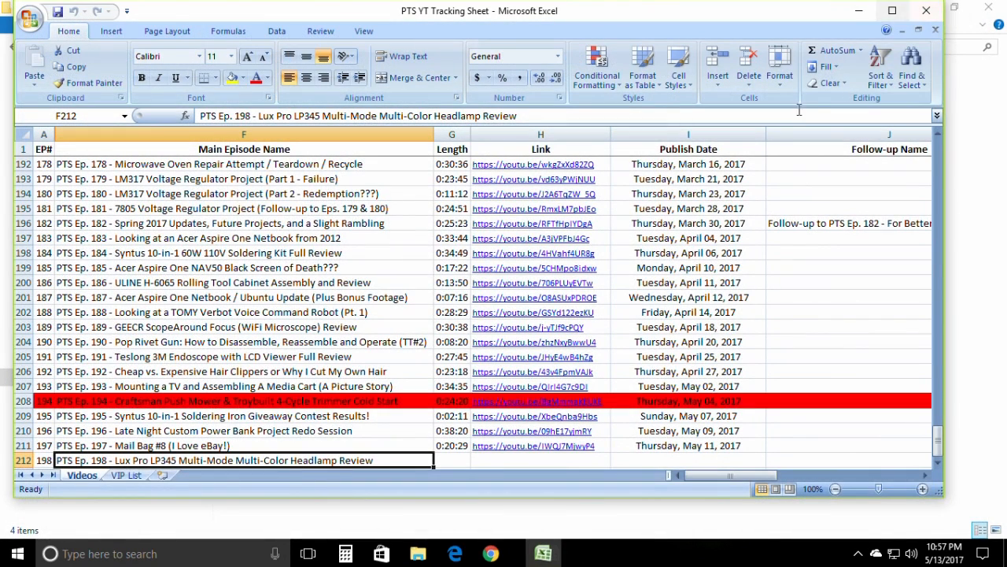
Minimize the Excel tracking sheet and close the File Explorer window to clear the desktop.
left_click(869, 7)
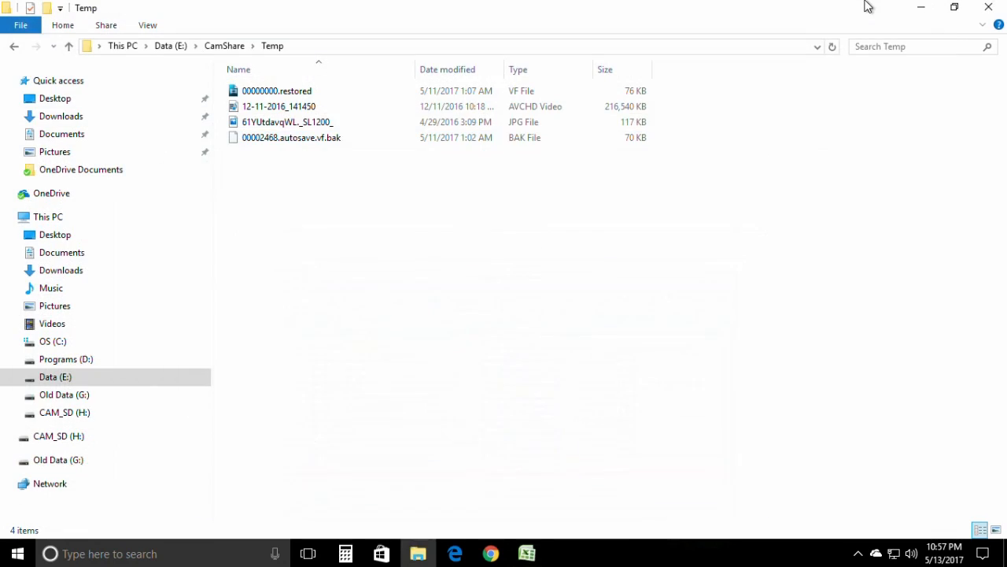
left_click(1004, 5)
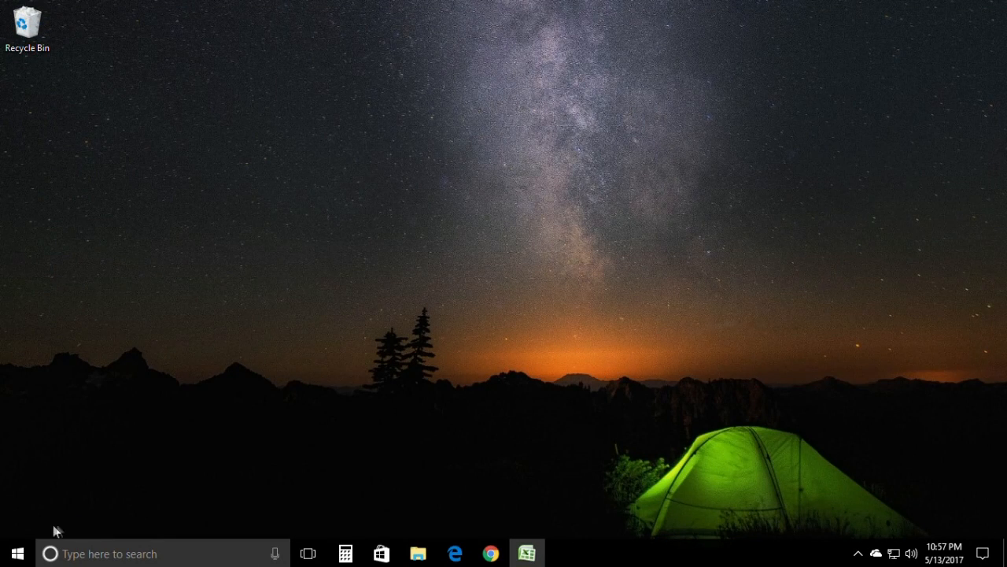
Launch Movie Studio Platinum 13.0 and start a new project from the welcome window.
left_click(17, 553)
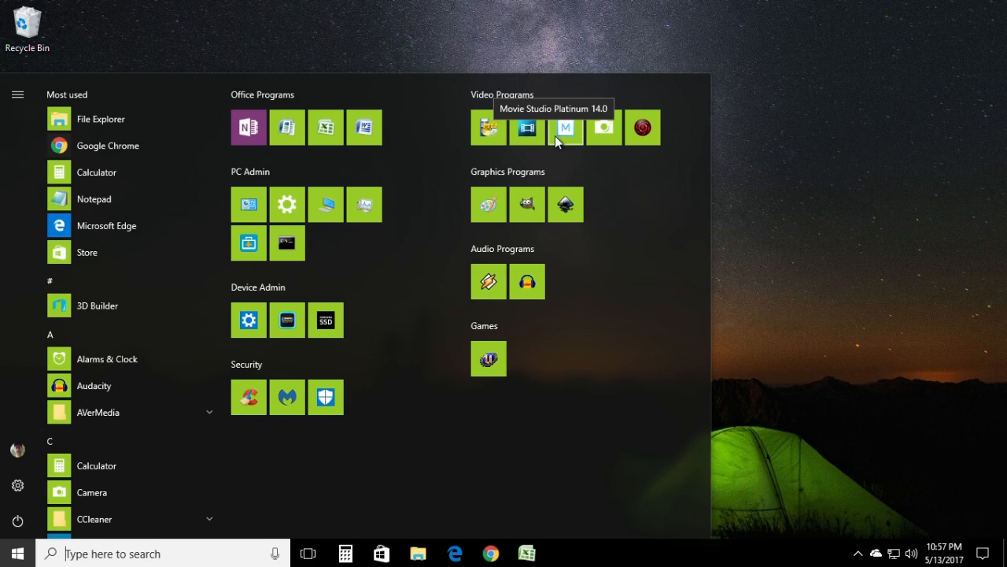
left_click(527, 127)
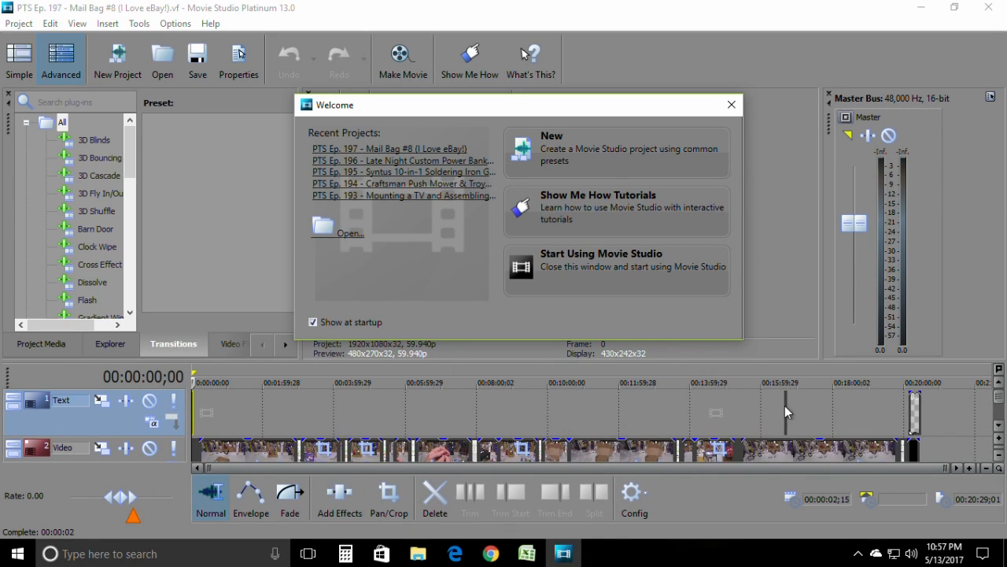
left_click(540, 152)
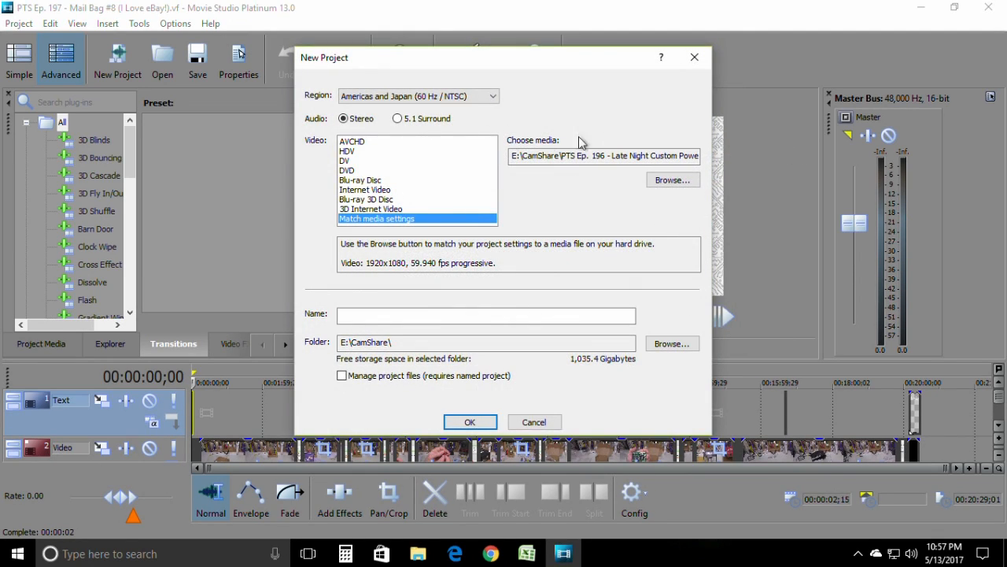
Match the new project's video settings to the clip 05-08-2017_185845 in CamShare's PTS Ep. 198 folder, leaving Match media settings as the video type.
left_click(673, 181)
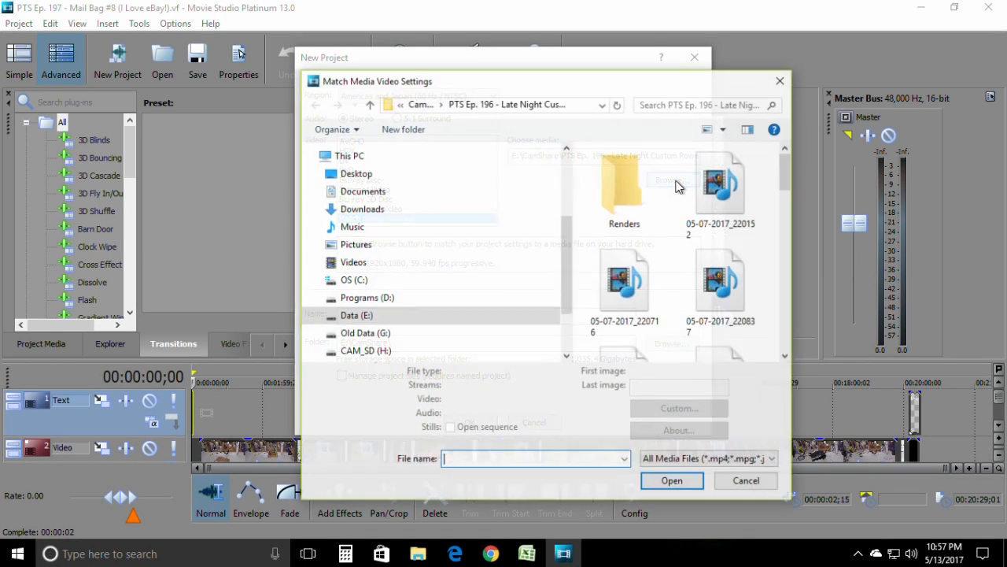
left_click(418, 107)
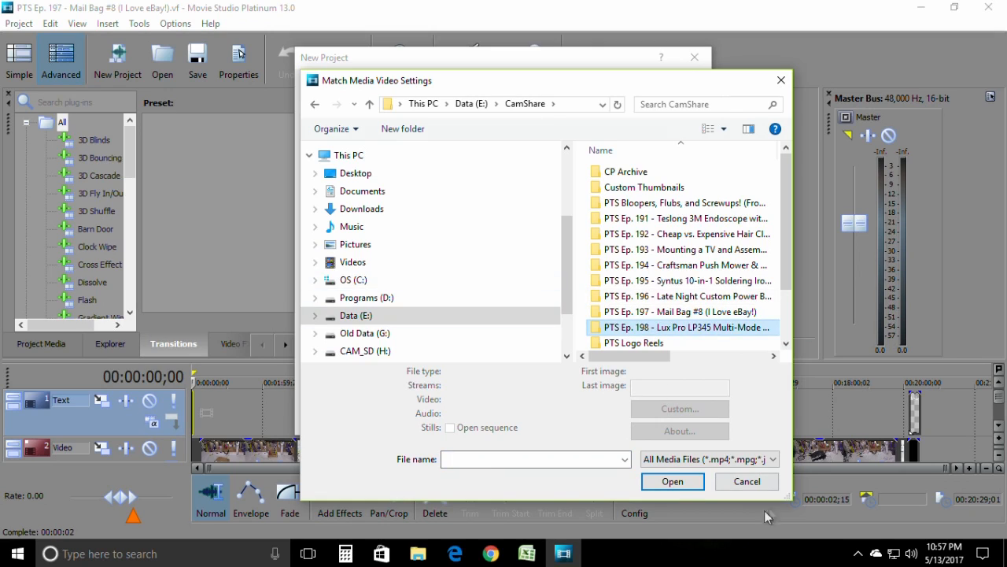
left_click(673, 480)
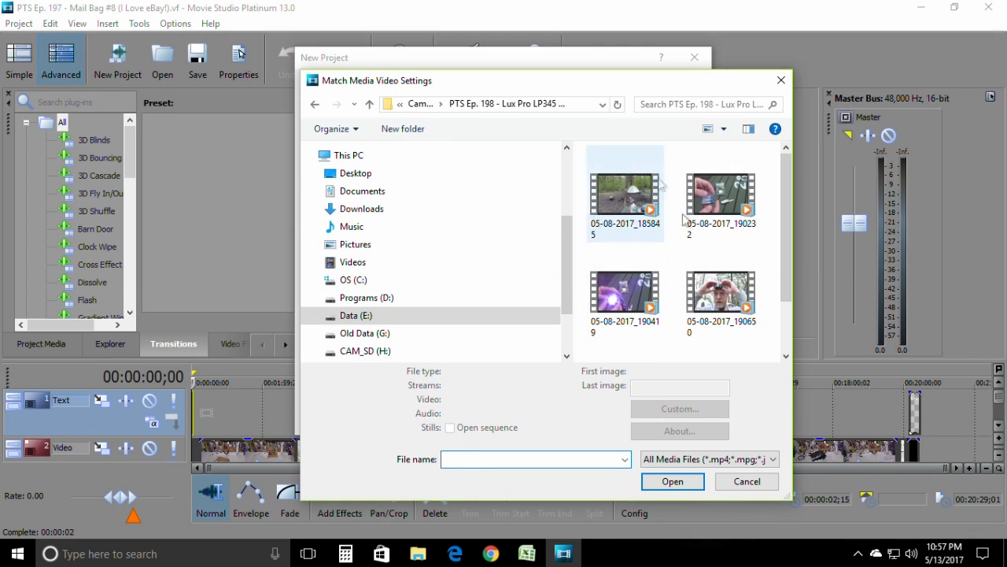
double_click(625, 194)
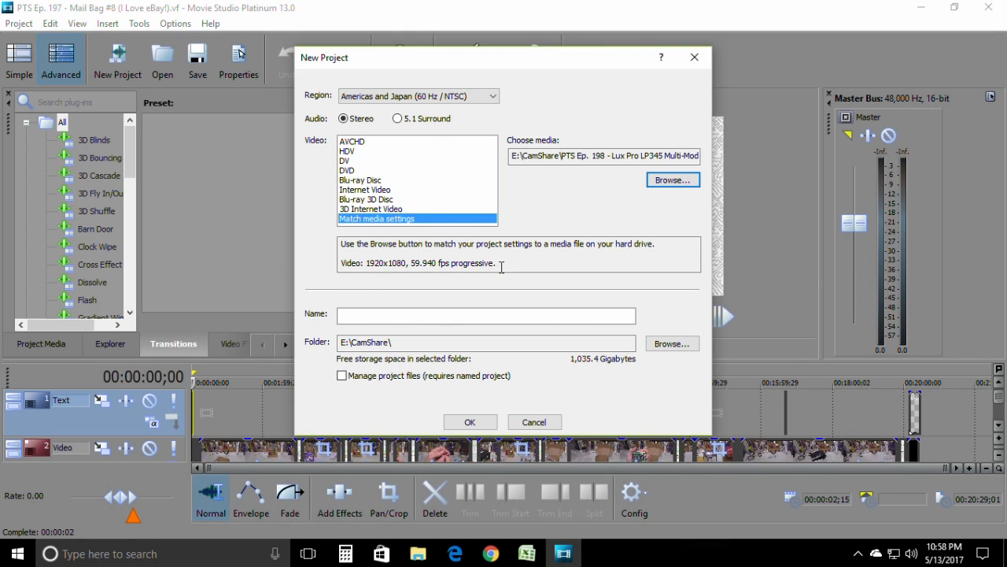
left_click(354, 143)
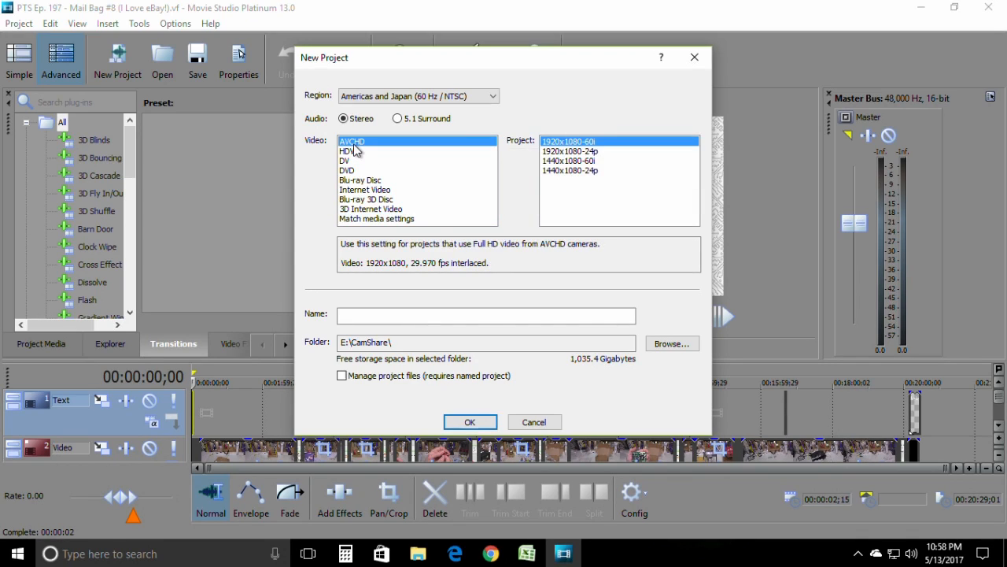
left_click(370, 220)
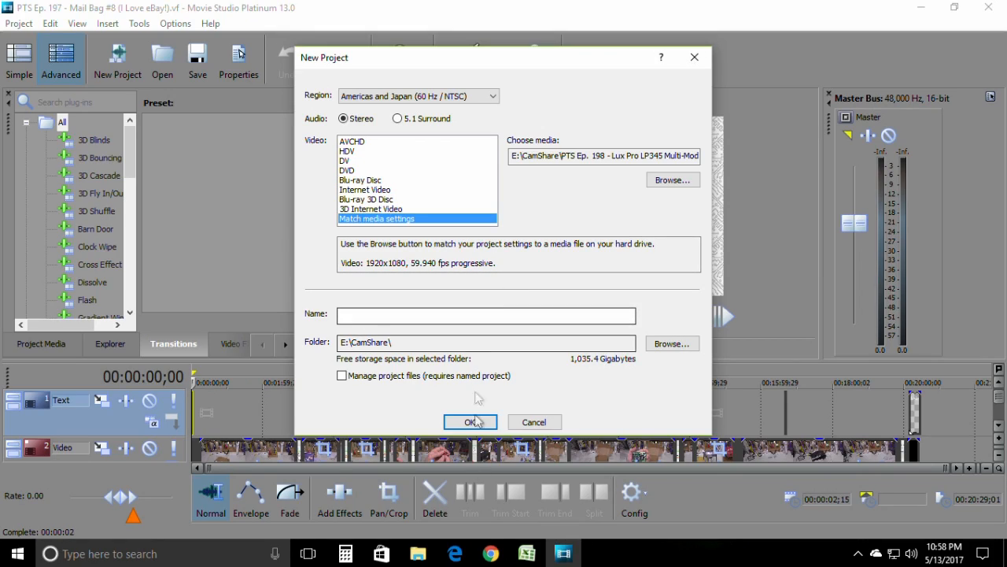
Copy the episode 198 title from the Excel tracking sheet and paste it as the new project's name in Movie Studio.
left_click(526, 553)
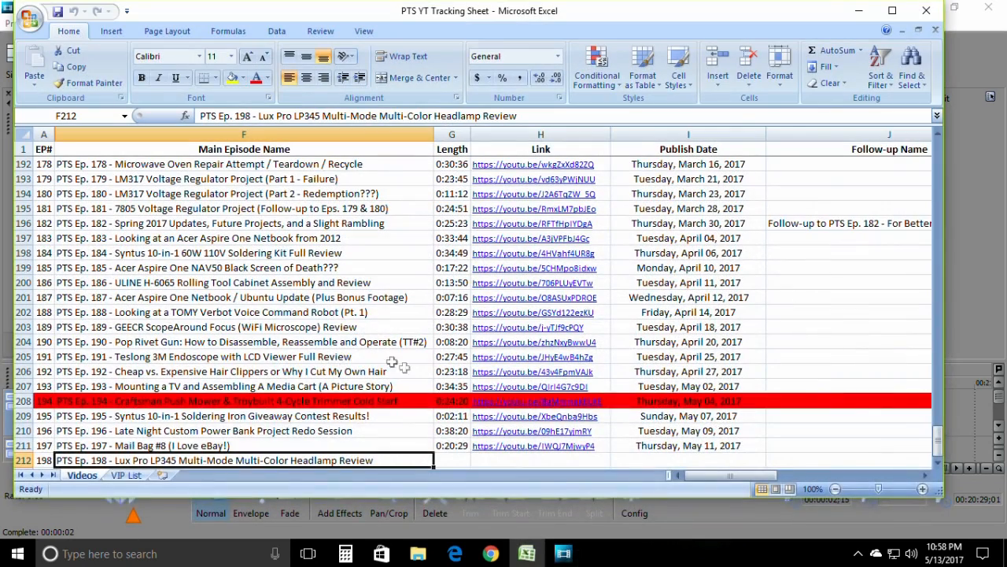
right_click(244, 462)
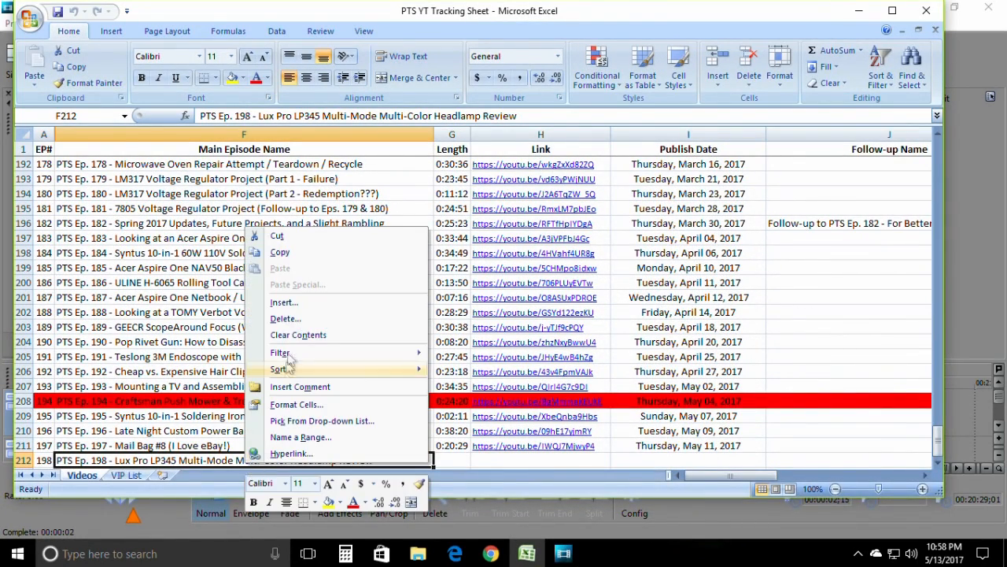
left_click(295, 255)
left_click(564, 553)
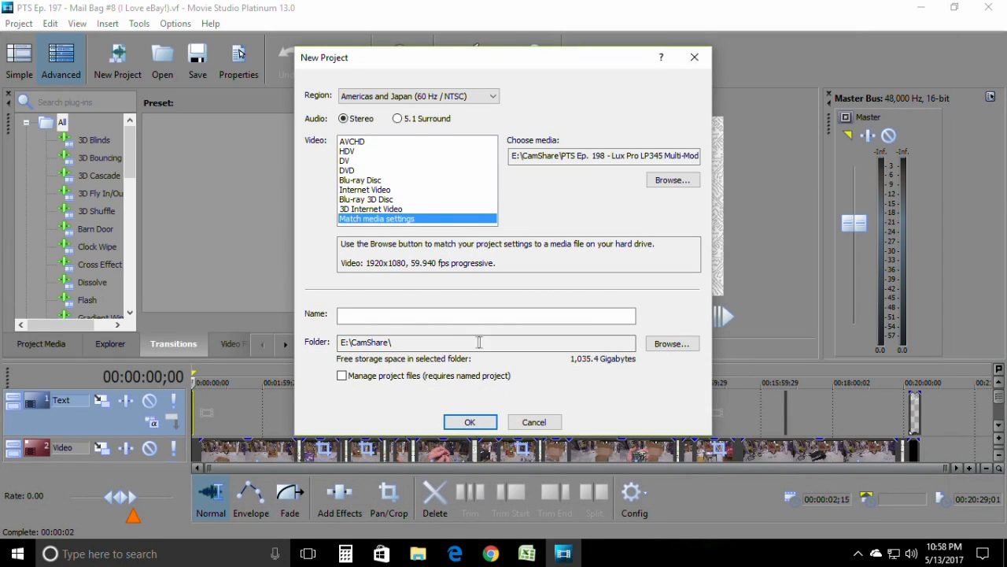
right_click(432, 316)
left_click(466, 382)
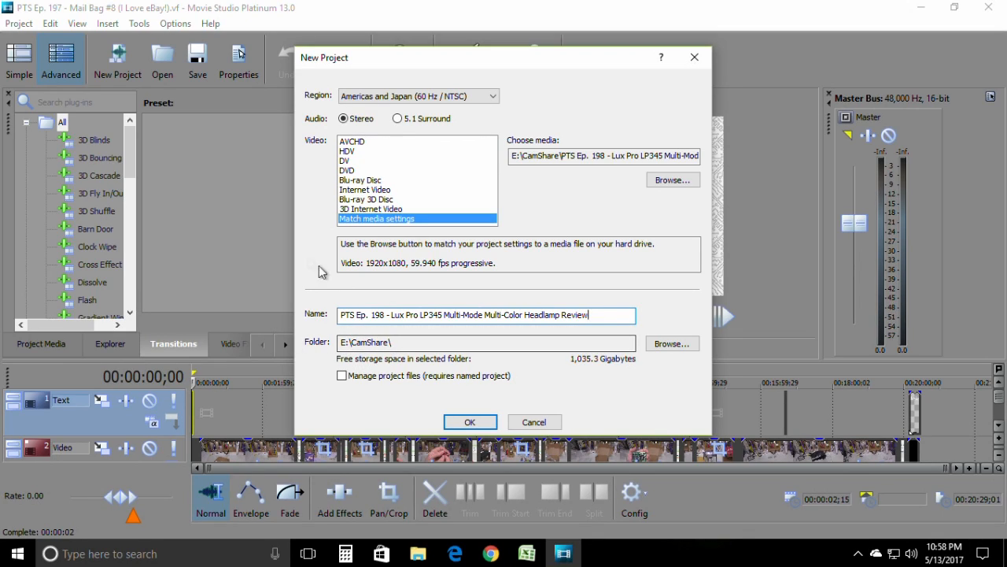
Enable Manage project files, check the end of the project folder path, and create the project.
left_click(342, 376)
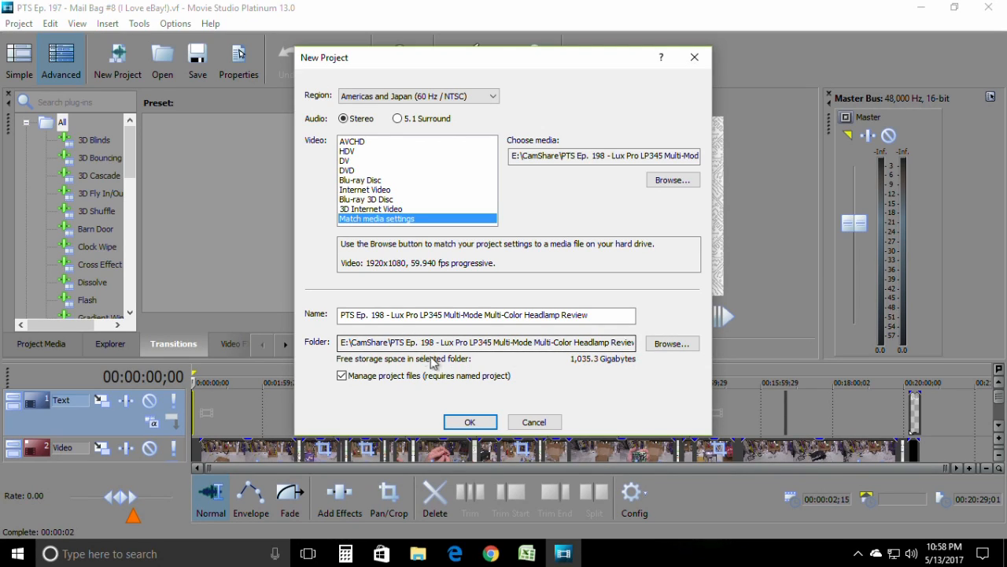
left_click_drag(605, 342, 647, 343)
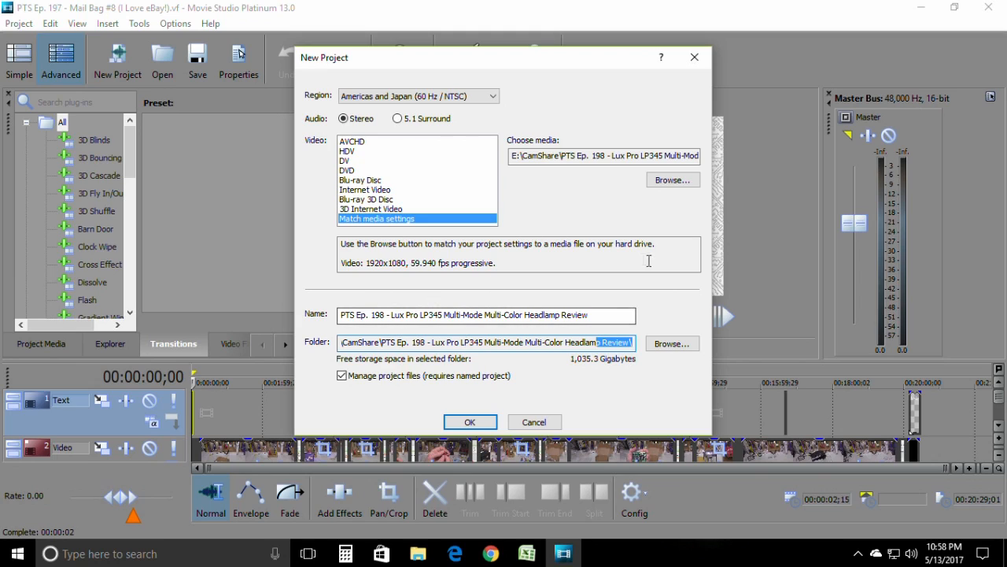
left_click(470, 422)
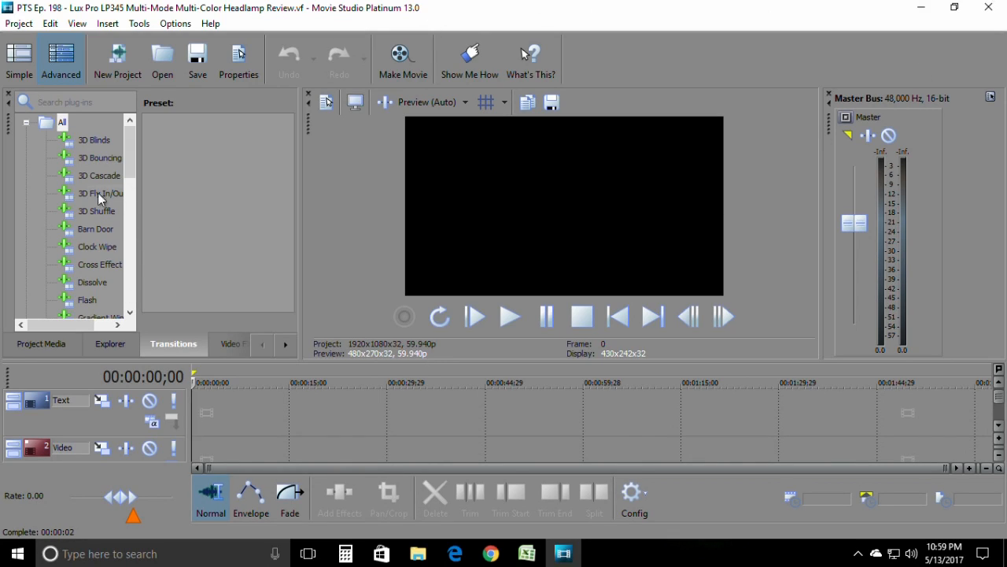
Enlarge the timeline area beneath the preview and minimize the Music track, keeping the Advanced layout.
double_click(580, 362)
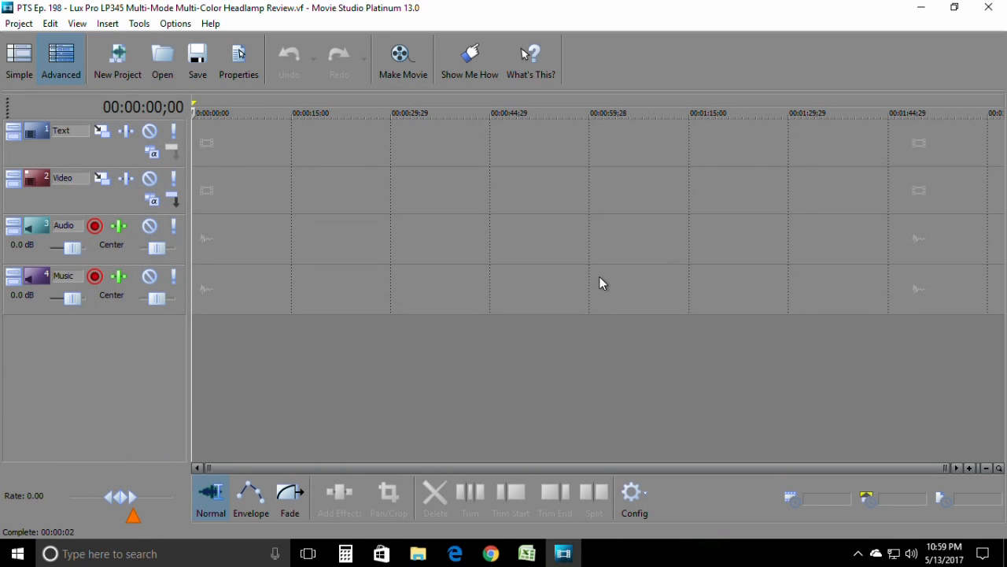
double_click(460, 98)
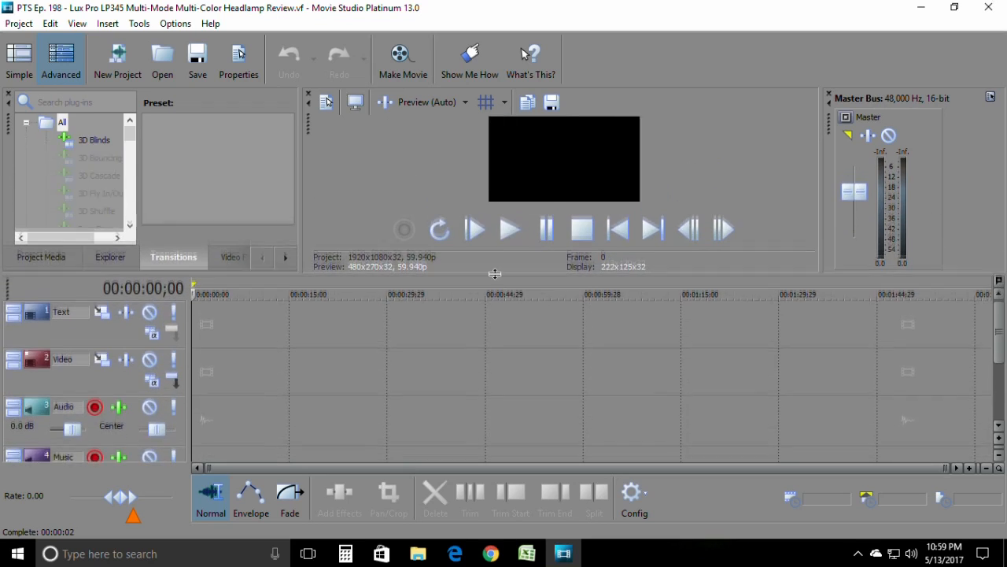
mouse_move(495, 273)
left_mouse_down()
mouse_move(495, 309)
mouse_move(494, 253)
left_mouse_up()
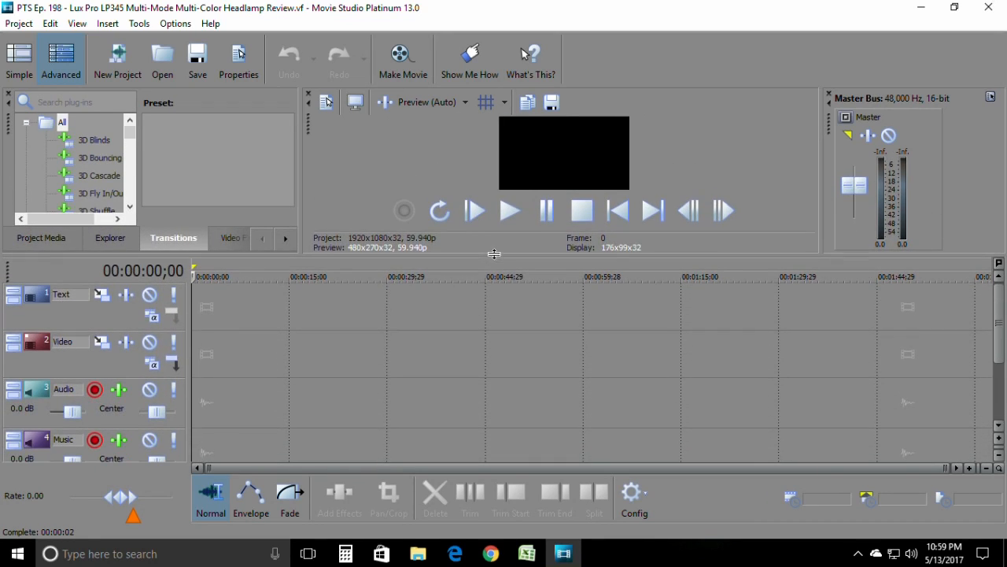
left_click(13, 441)
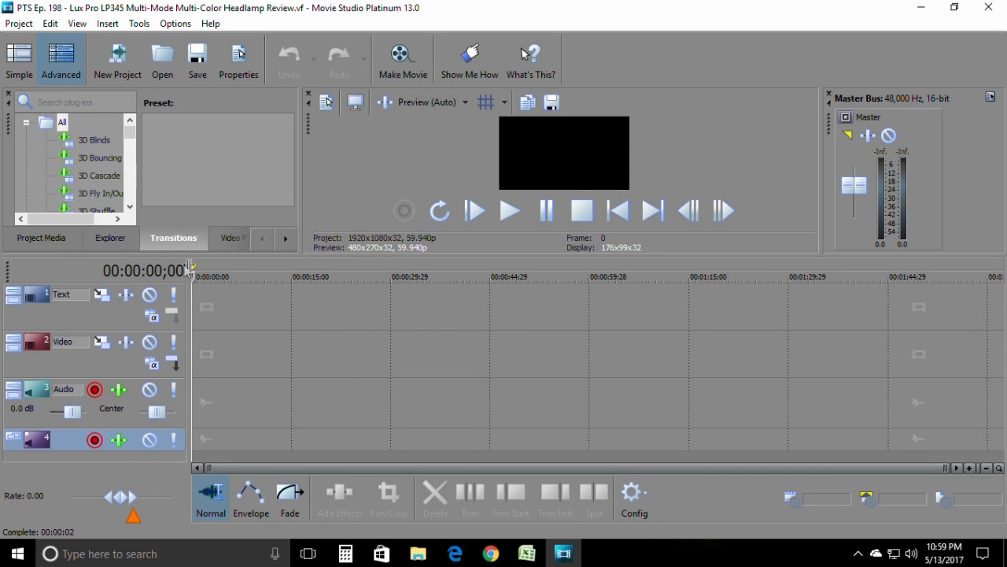
left_click_drag(774, 254, 648, 272)
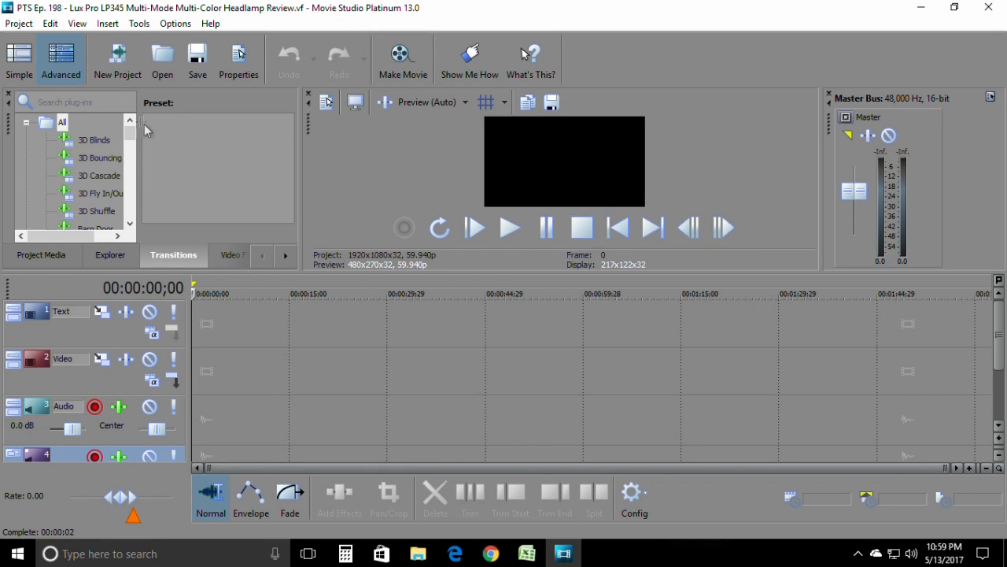
left_click(19, 56)
left_click(54, 68)
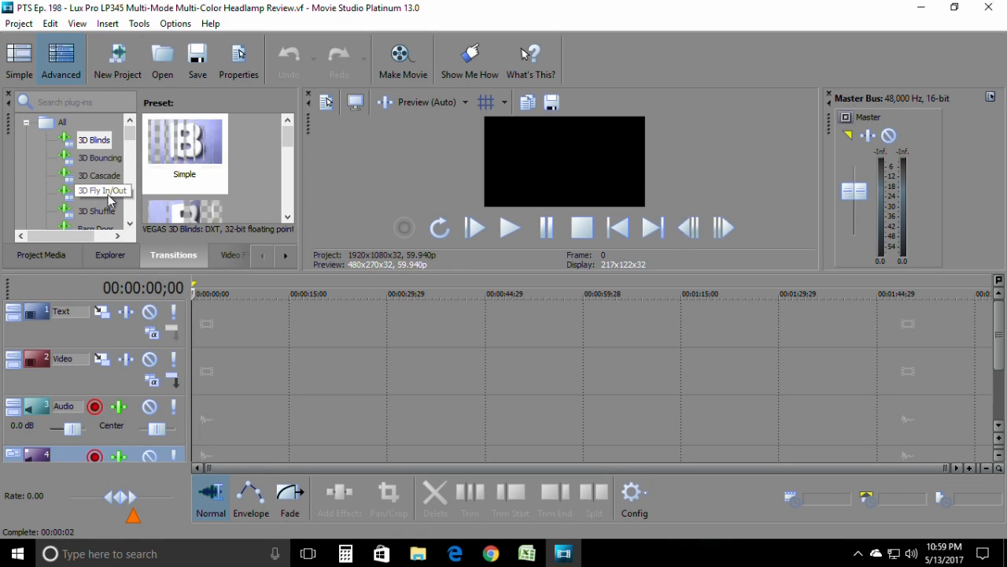
Import all five 05-08-2017 clips from CamShare's PTS Ep. 198 folder into the project media.
left_click(39, 256)
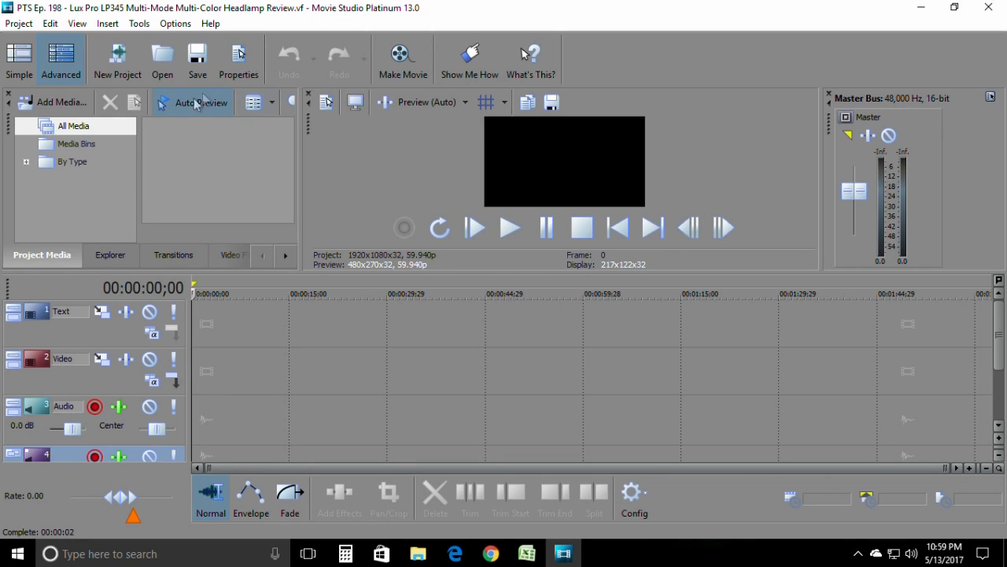
left_click(36, 103)
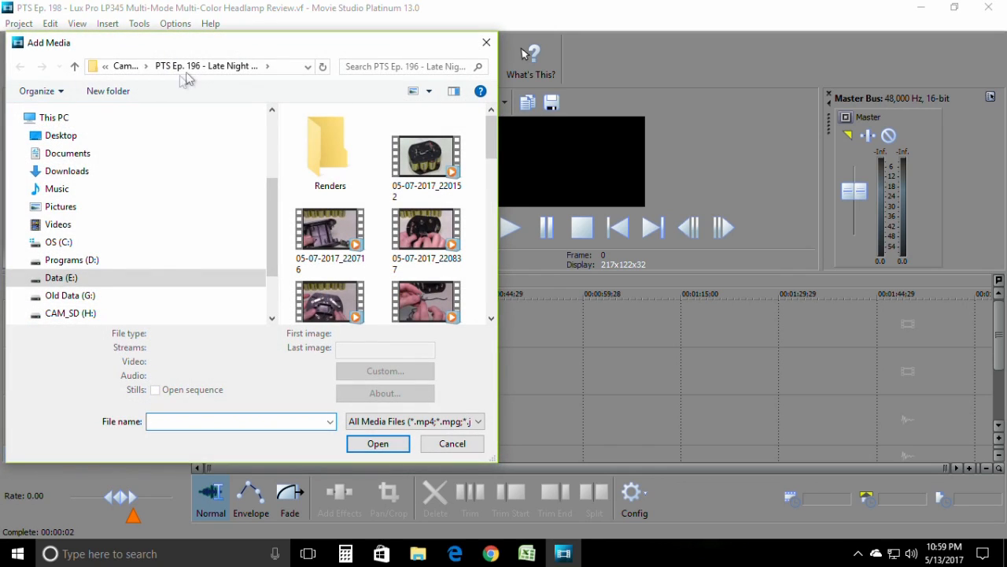
left_click(126, 69)
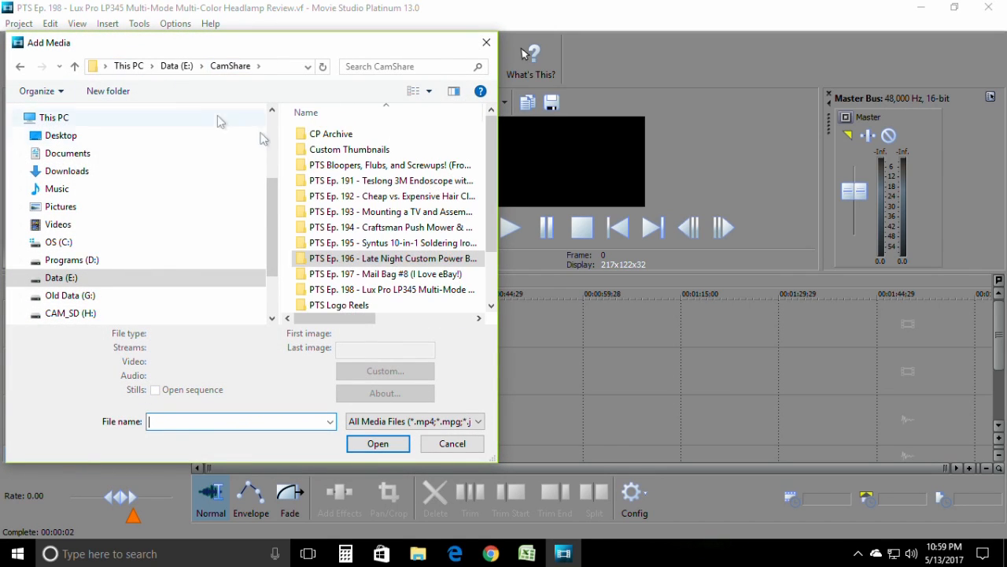
double_click(334, 290)
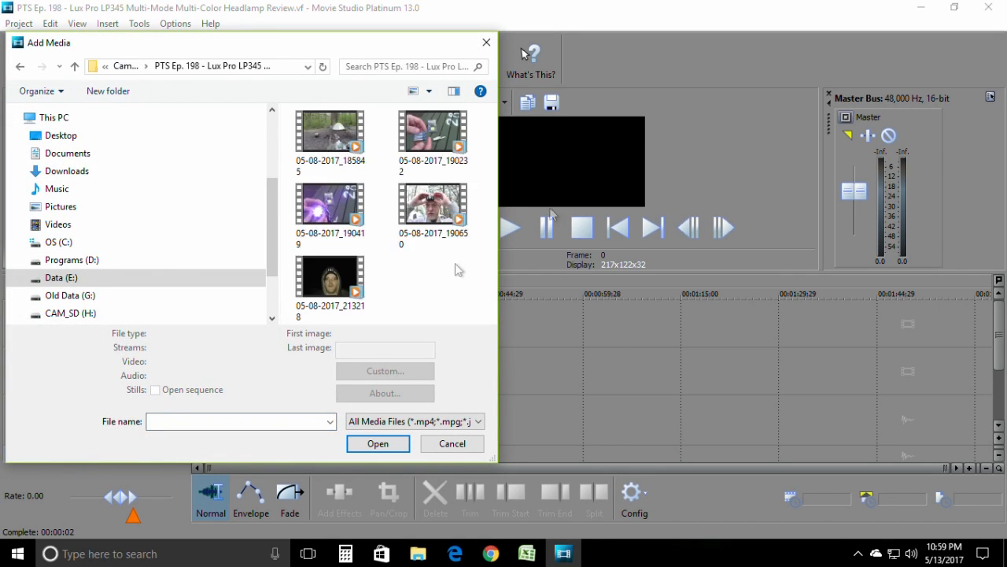
left_click_drag(477, 261, 299, 114)
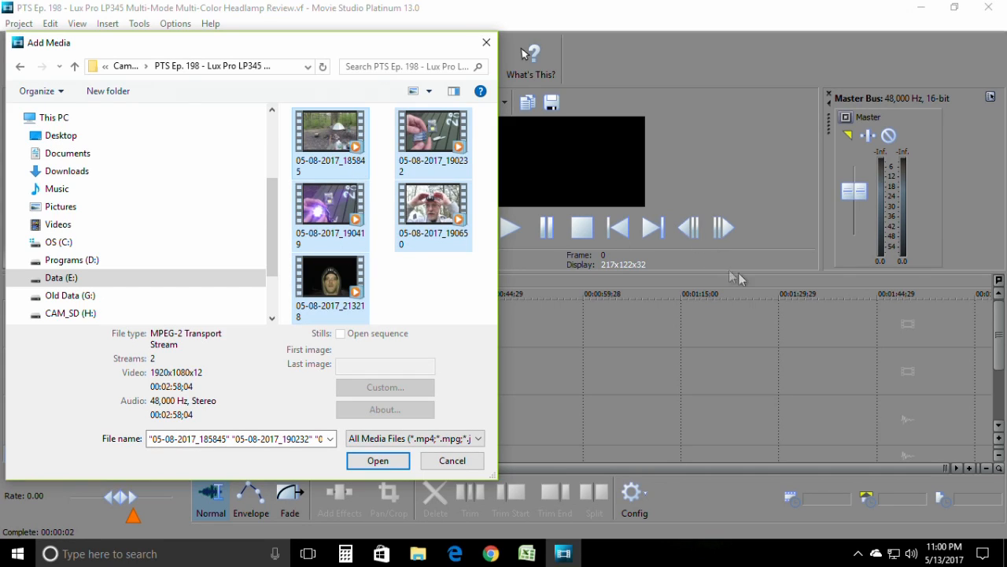
left_click(381, 462)
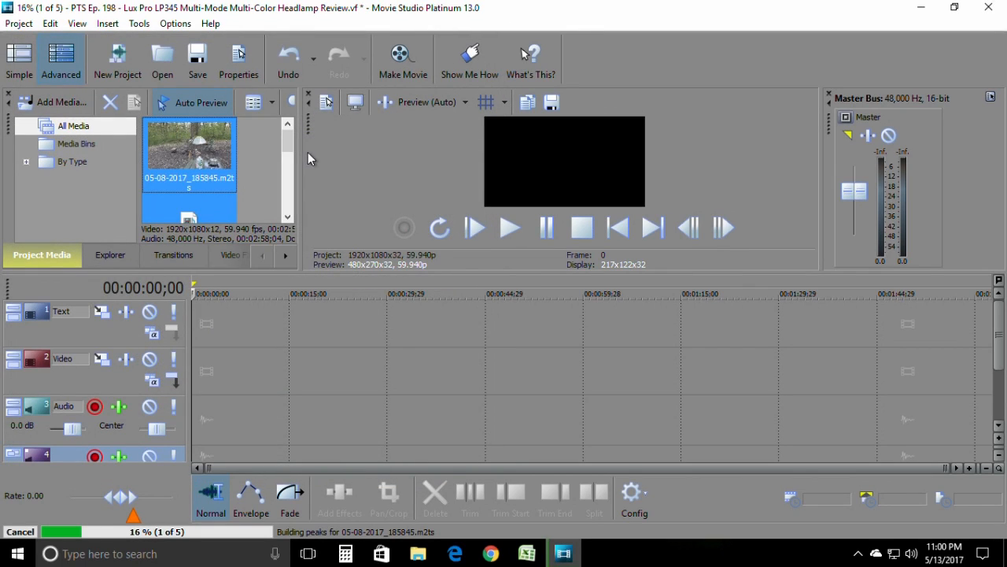
Import the image High Res PTS Intro 1920x1080 from CamShare's PTS Logo Reels folder into the project media.
left_click(79, 102)
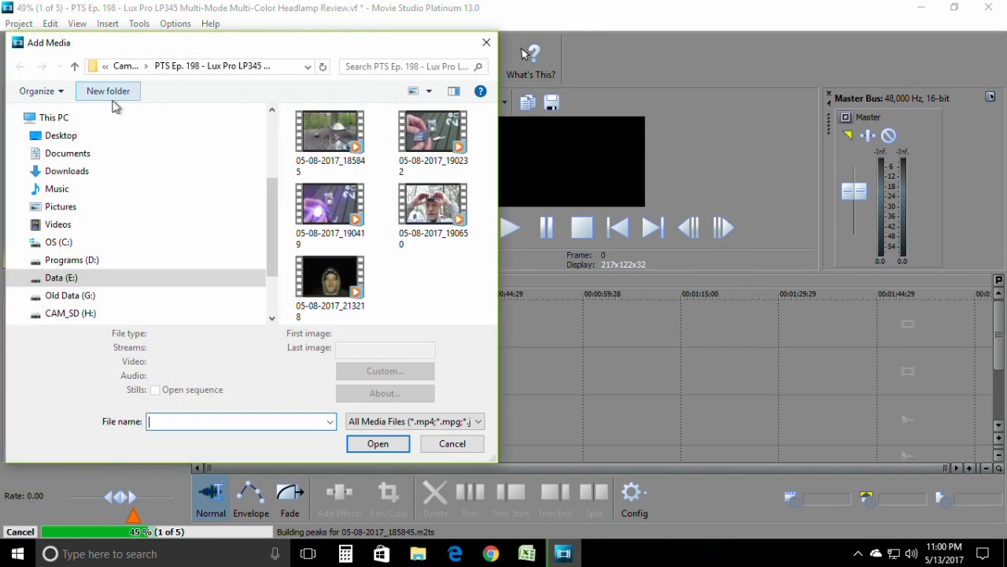
left_click(126, 66)
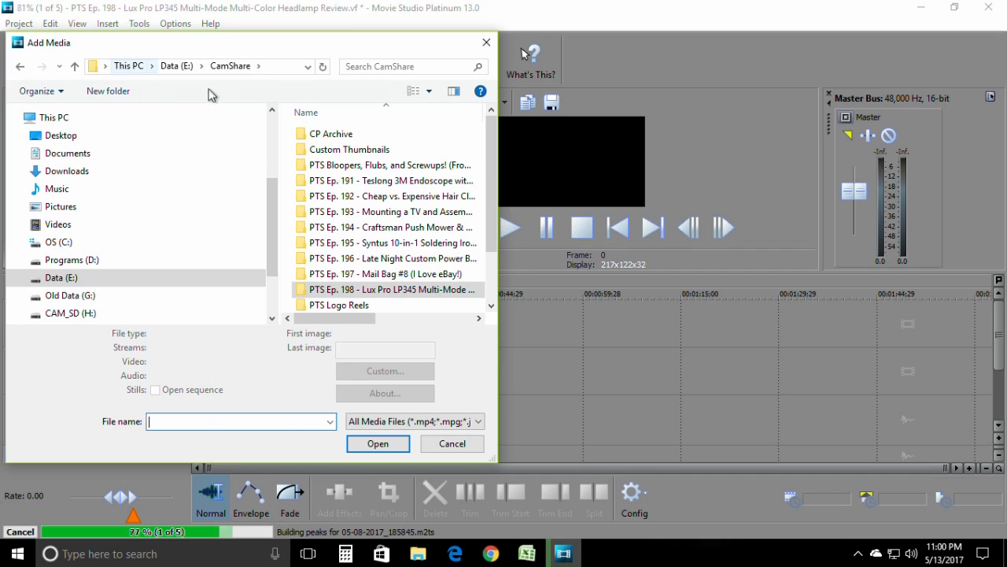
scroll(388, 254, "down", 2)
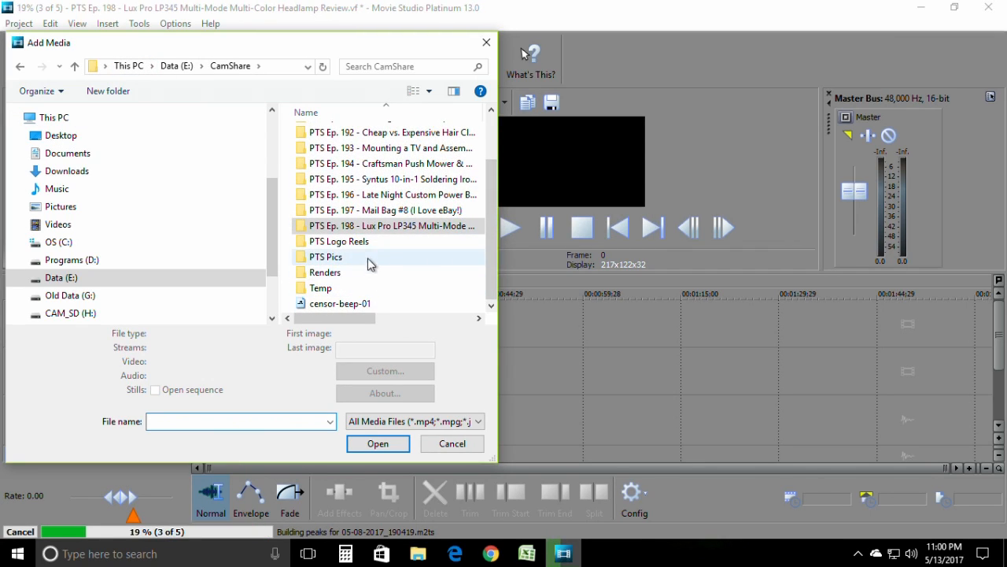
double_click(345, 242)
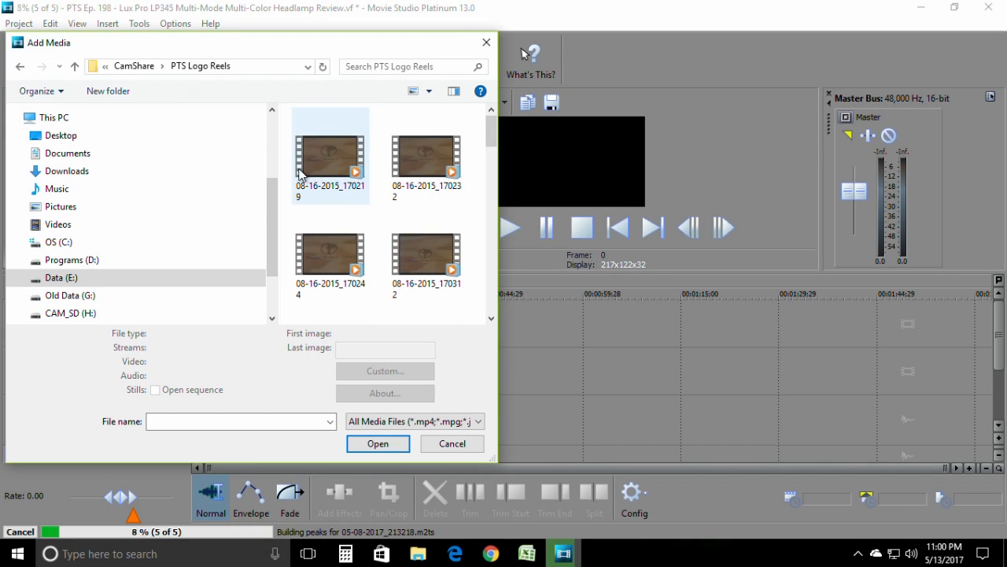
left_click_drag(489, 132, 484, 177)
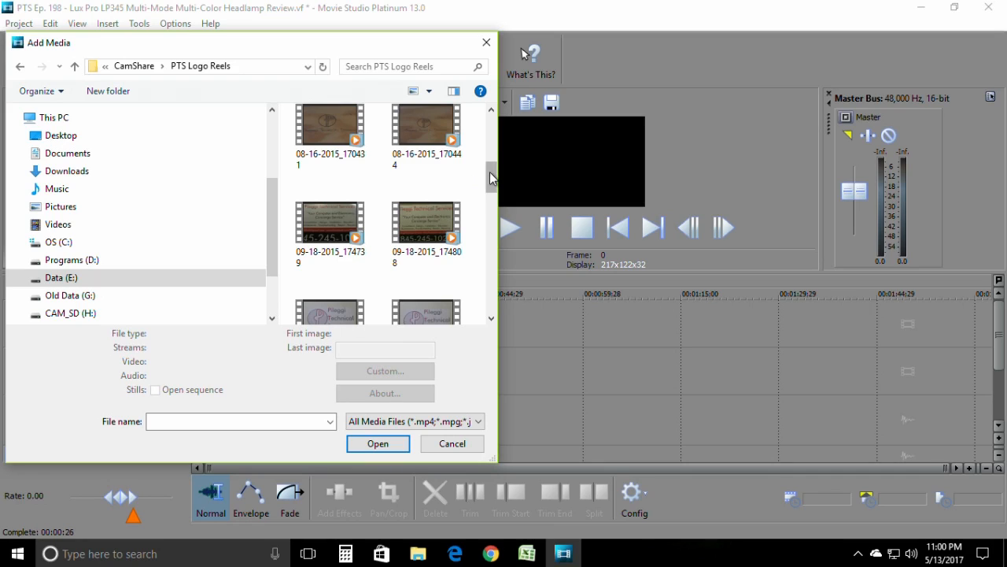
left_click_drag(491, 178, 491, 187)
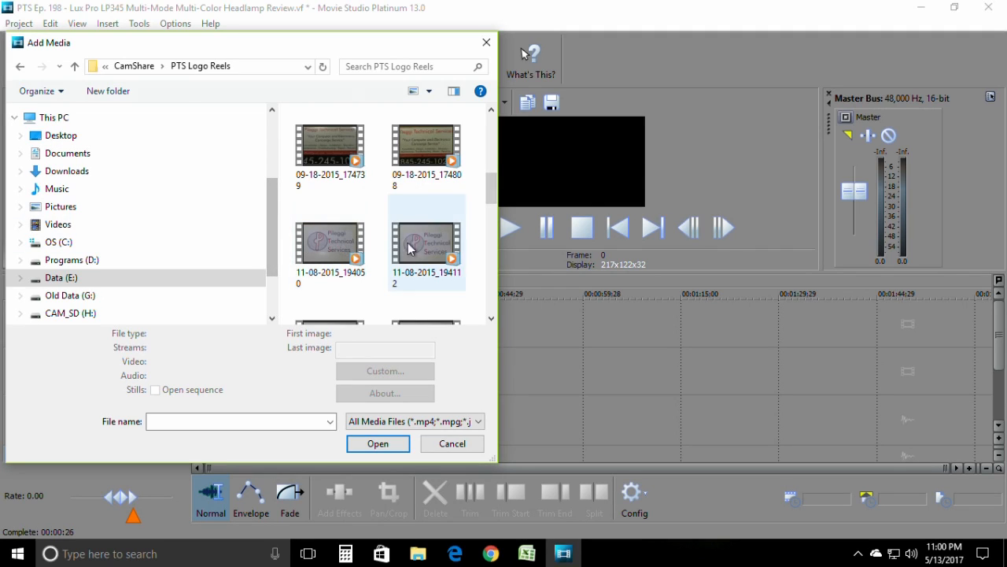
left_click_drag(494, 191, 491, 228)
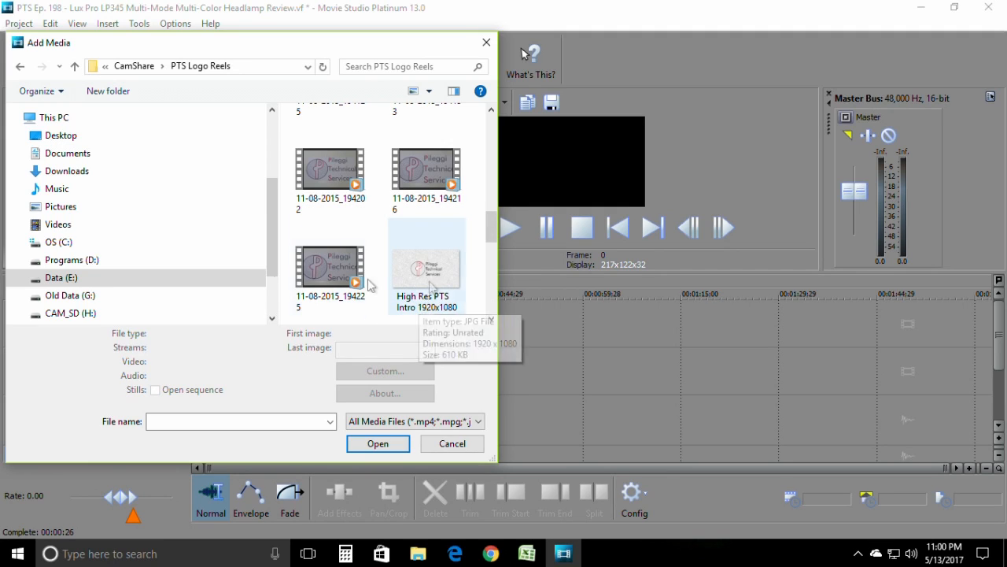
double_click(425, 310)
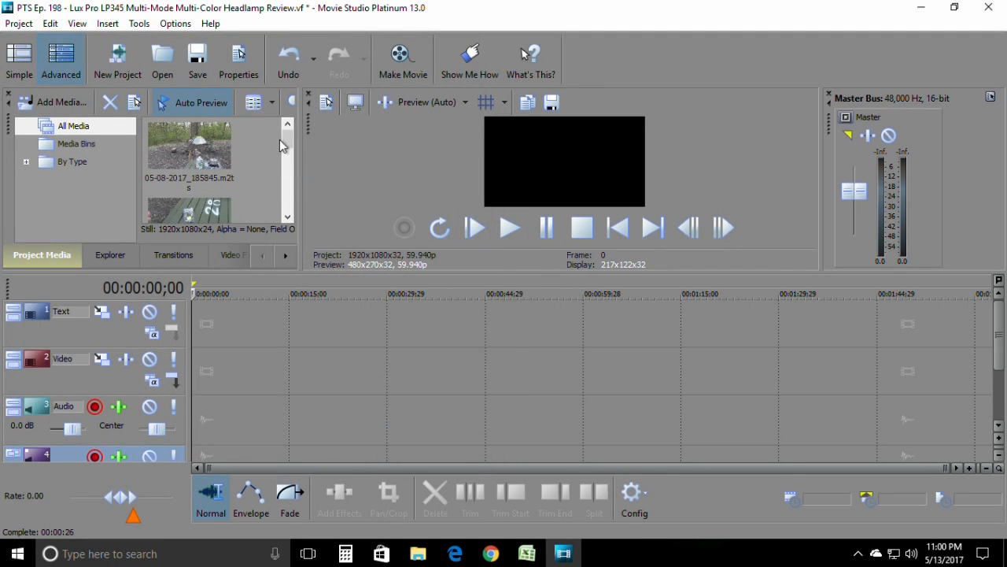
Widen the project media area and place the High Res PTS Intro image at the very start of the Video track.
left_click_drag(287, 140, 290, 200)
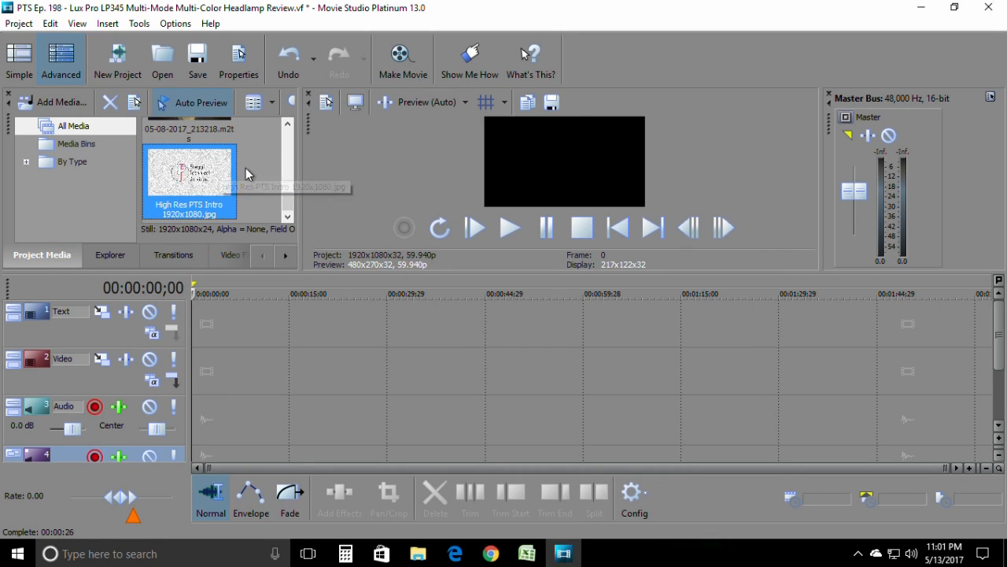
left_click_drag(288, 201, 366, 236)
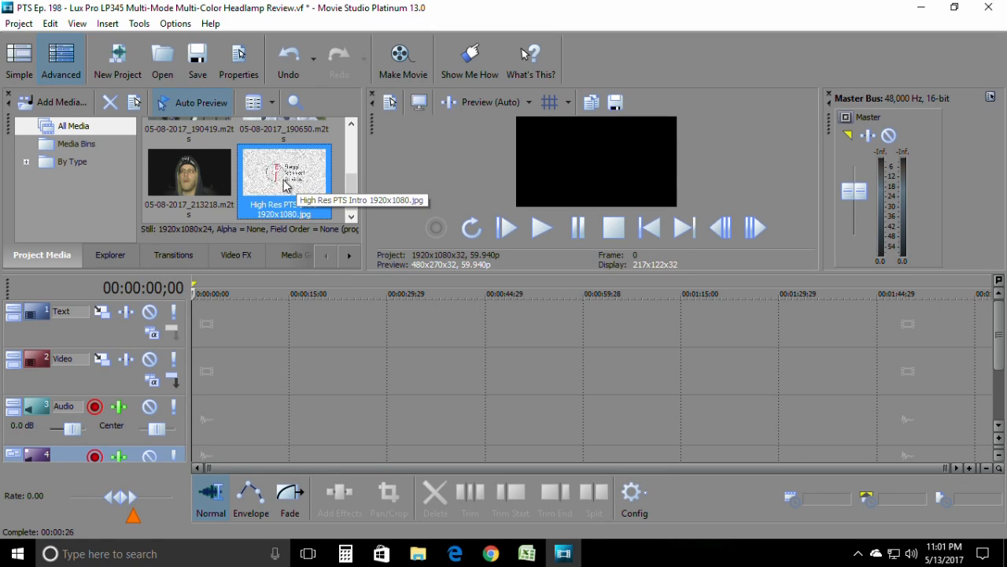
left_click_drag(289, 186, 285, 372)
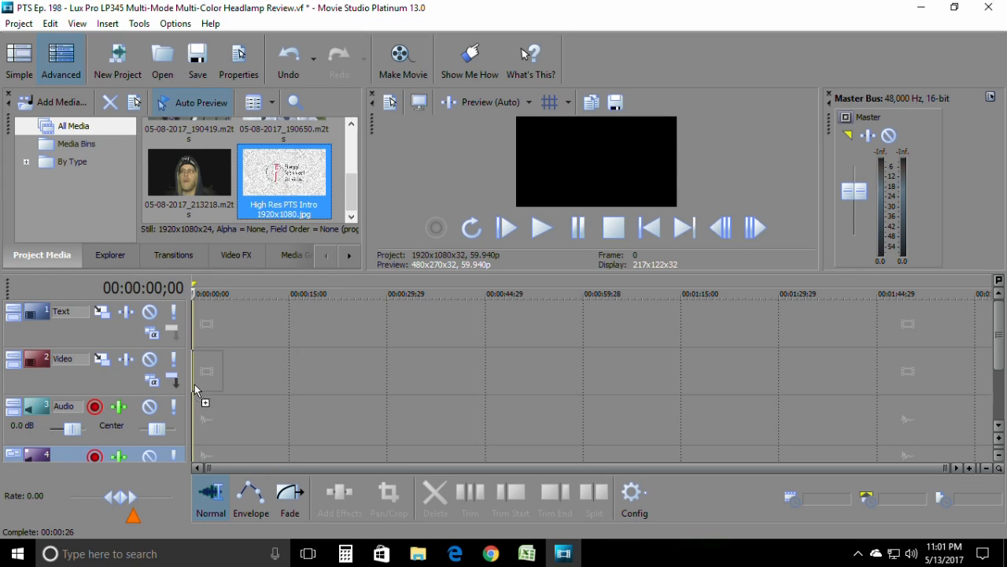
left_click_drag(194, 384, 197, 374)
scroll(238, 370, "up", 8)
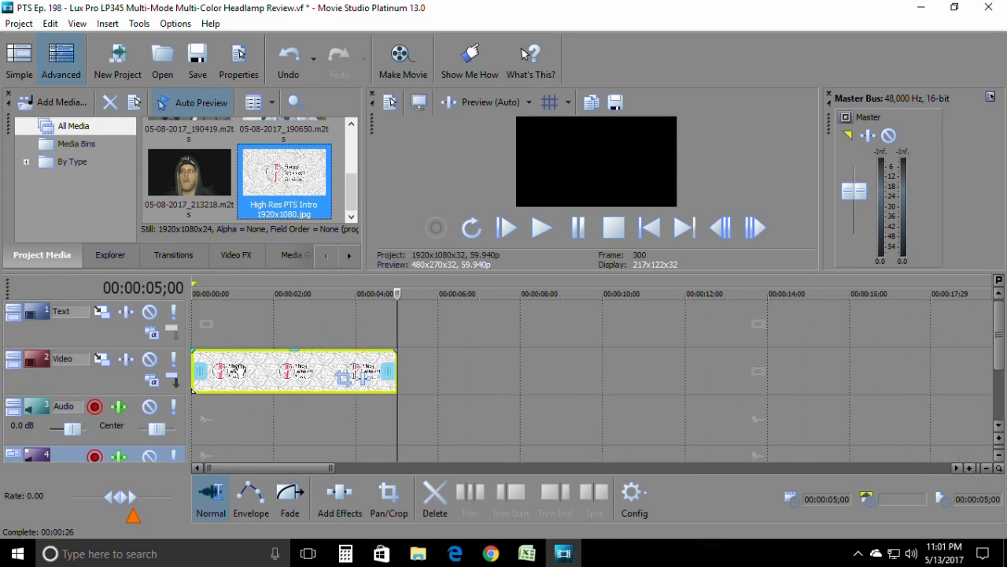
Inspect the intro image's span on the timeline and move the playhead past its end to 00:00:06;25.
scroll(236, 369, "up", 4)
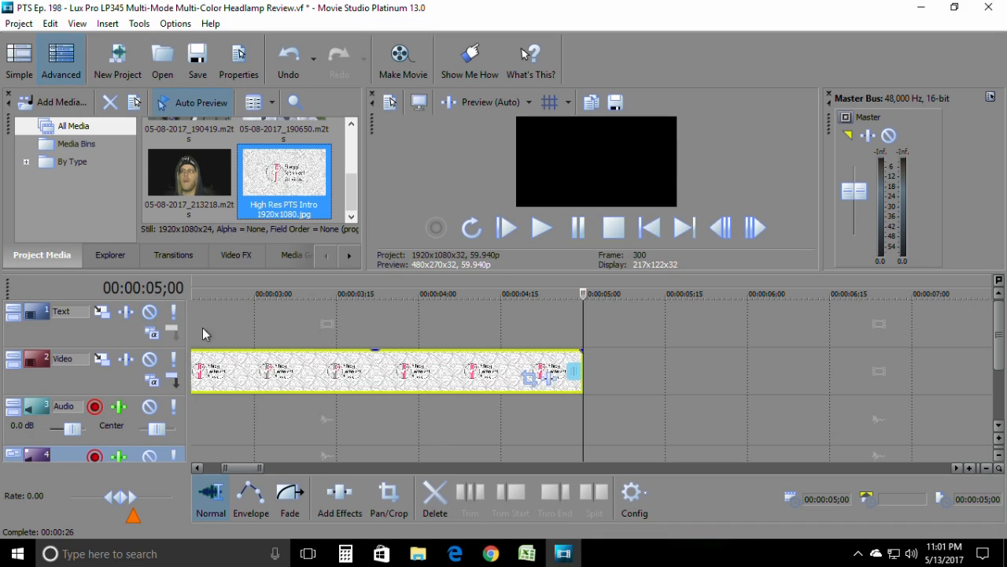
left_click_drag(244, 468, 228, 468)
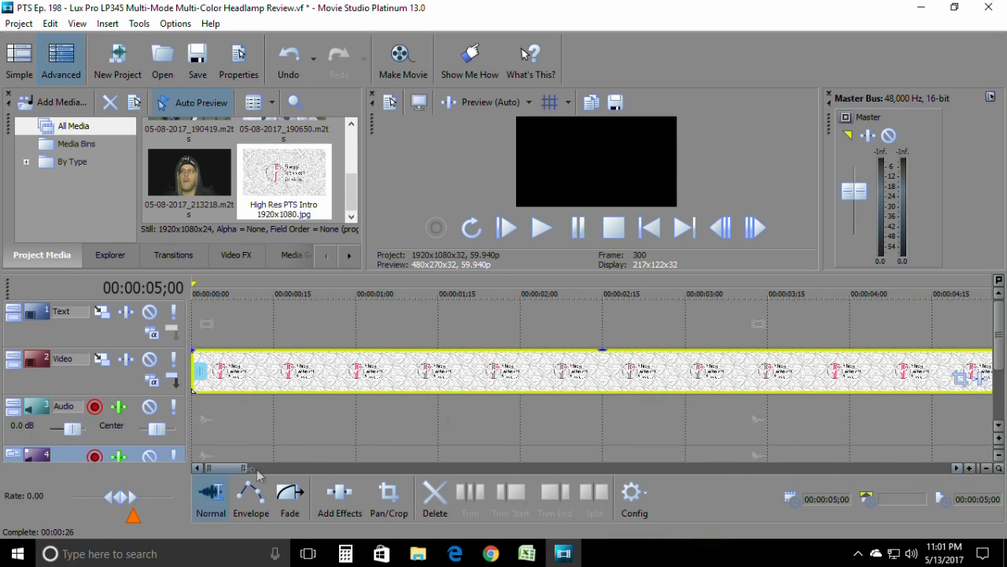
scroll(472, 393, "down", 4)
scroll(555, 403, "down", 2)
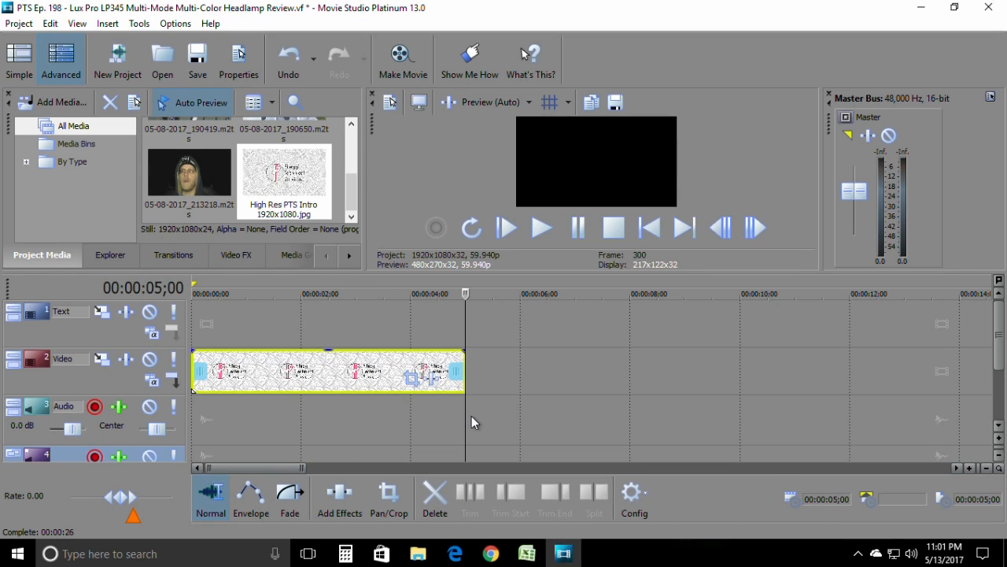
left_click_drag(465, 296, 563, 299)
scroll(594, 407, "down", 2)
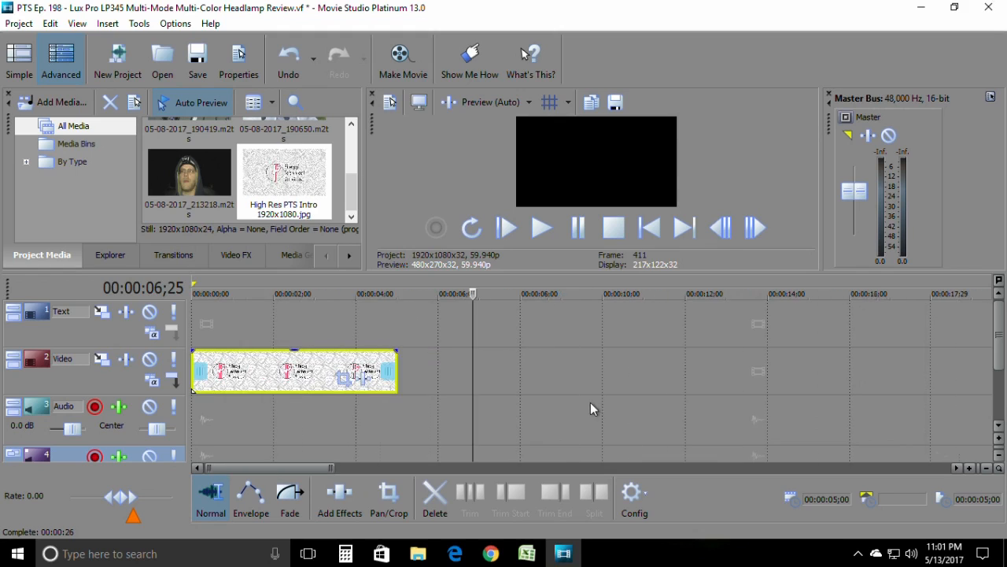
Shorten the intro image on the Video track to 3 seconds by trimming its end.
scroll(591, 404, "down", 3)
left_click(213, 301)
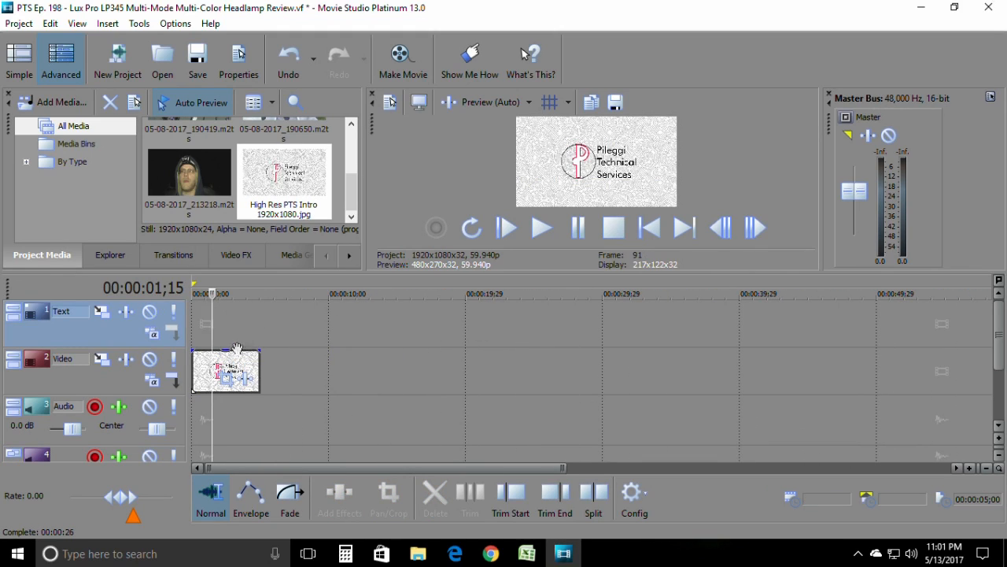
scroll(670, 349, "up", 5)
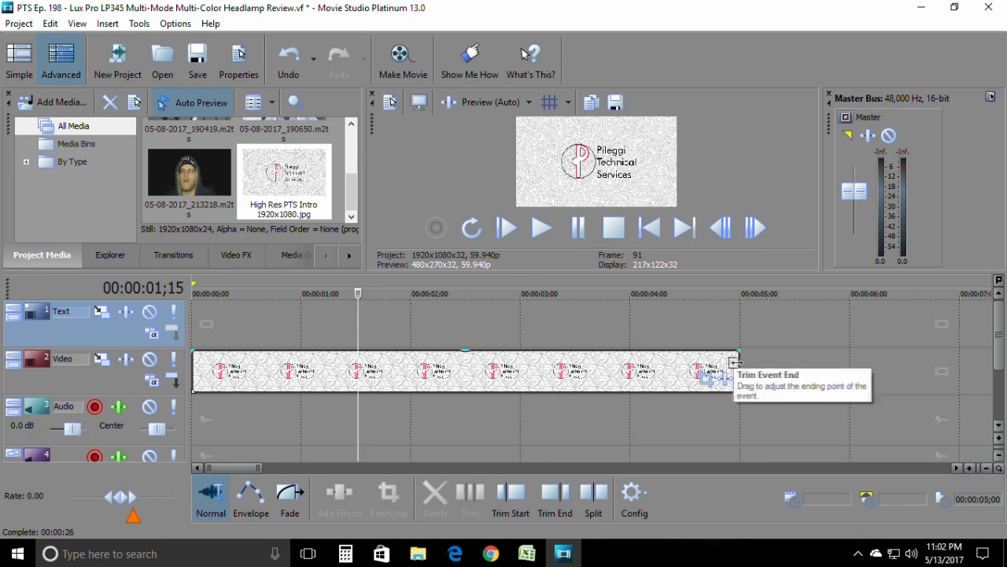
left_click_drag(731, 364, 519, 365)
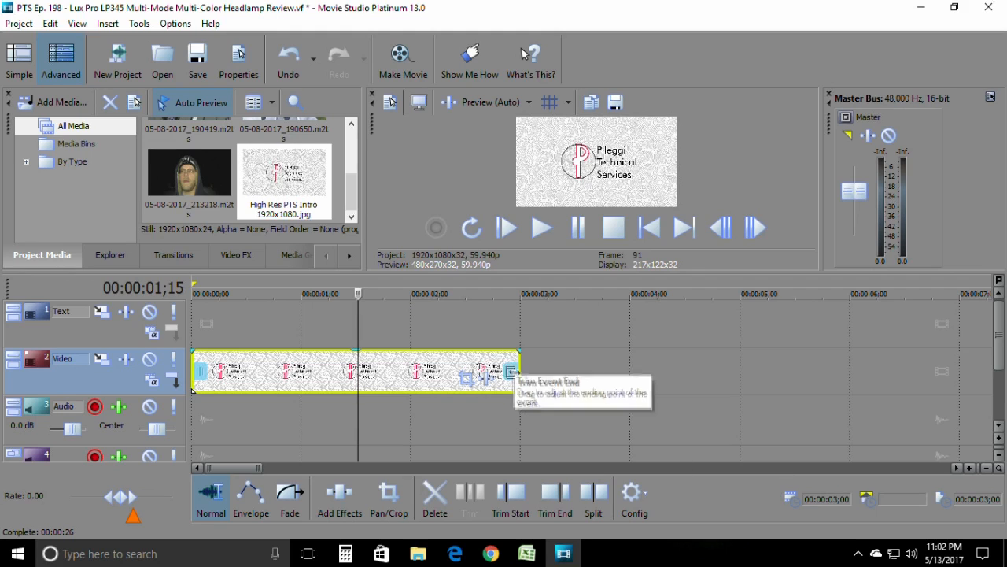
mouse_move(519, 368)
left_mouse_down()
mouse_move(624, 370)
mouse_move(512, 371)
left_mouse_up()
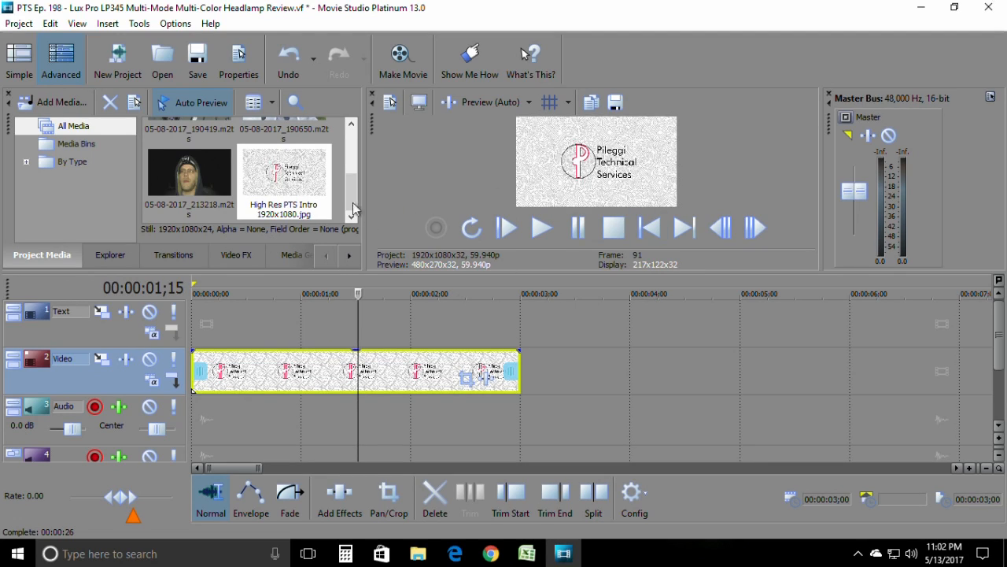
Add a default Titles & Text media generator event at the very start of the Text track.
left_click(349, 256)
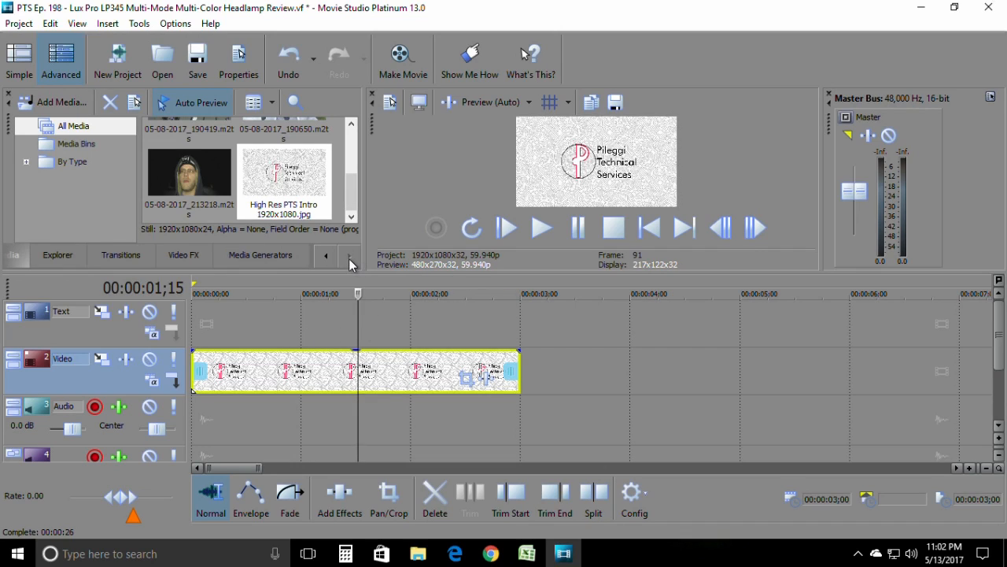
left_click(266, 261)
left_click_drag(132, 132, 132, 169)
left_click(98, 179)
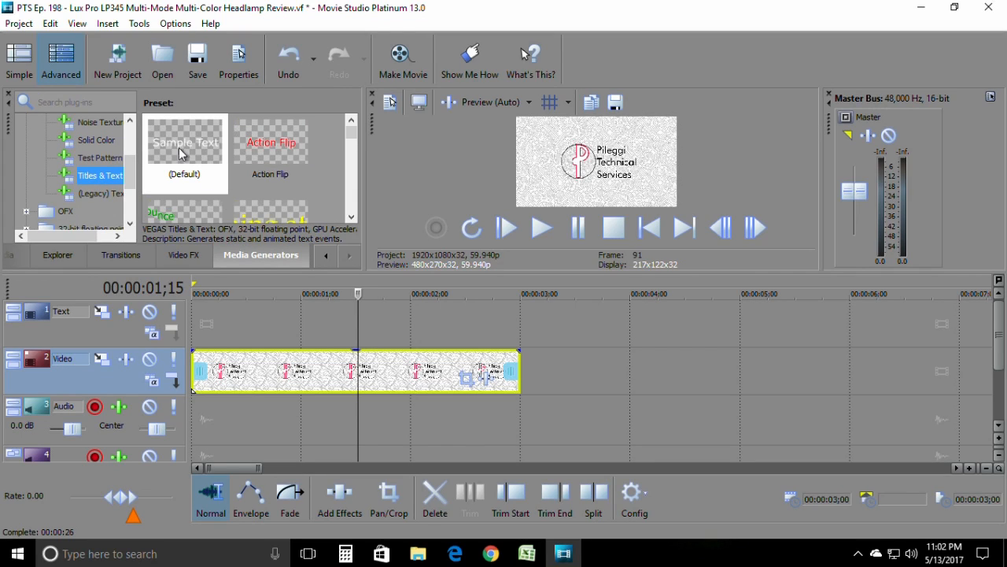
left_click_drag(181, 153, 200, 335)
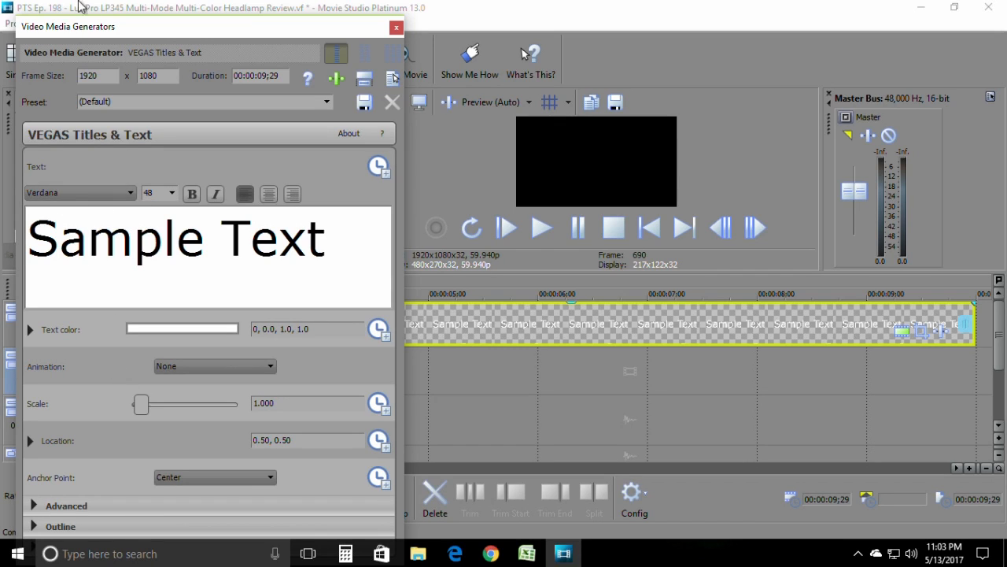
left_click_drag(80, 31, 63, 14)
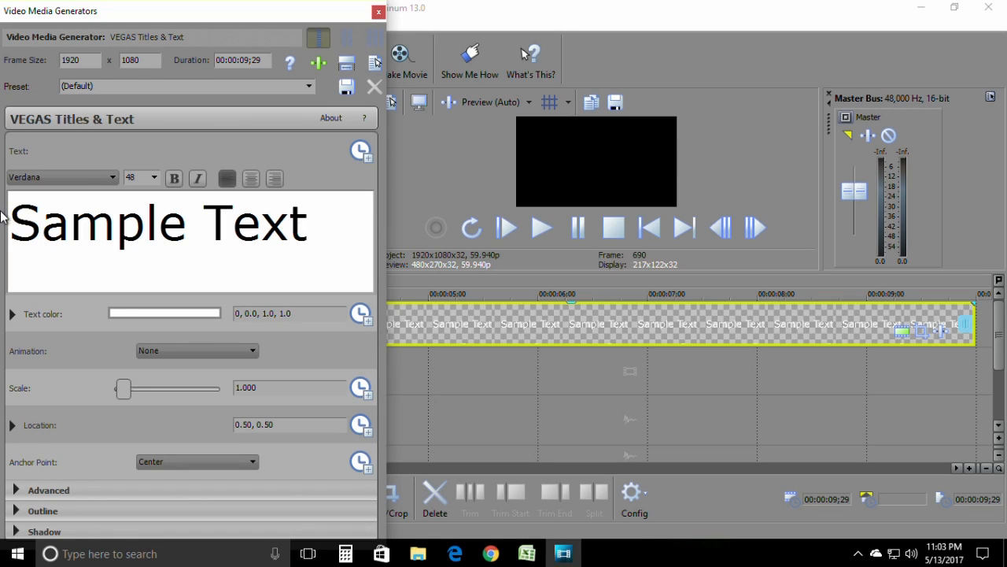
left_click(100, 177)
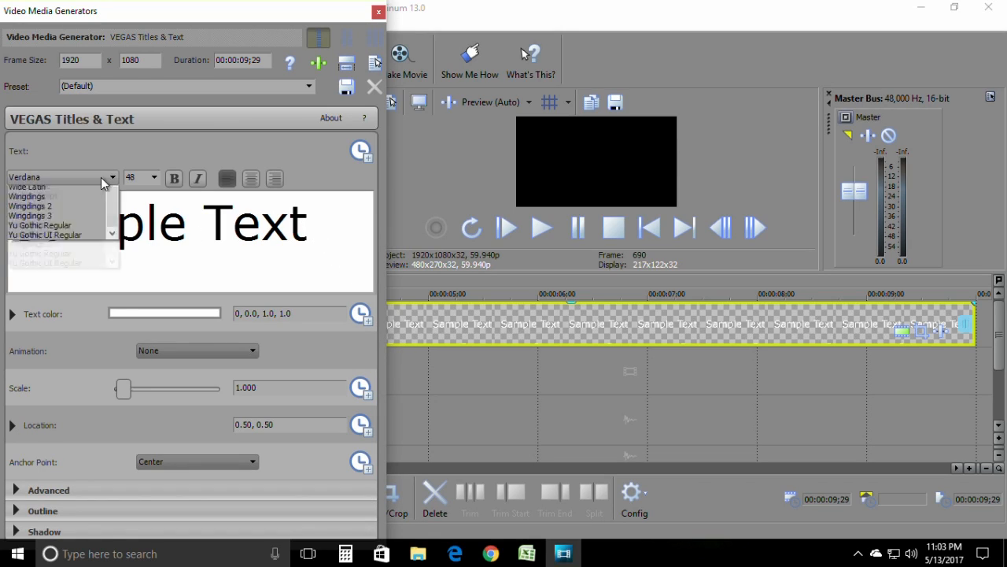
left_click_drag(116, 439, 115, 301)
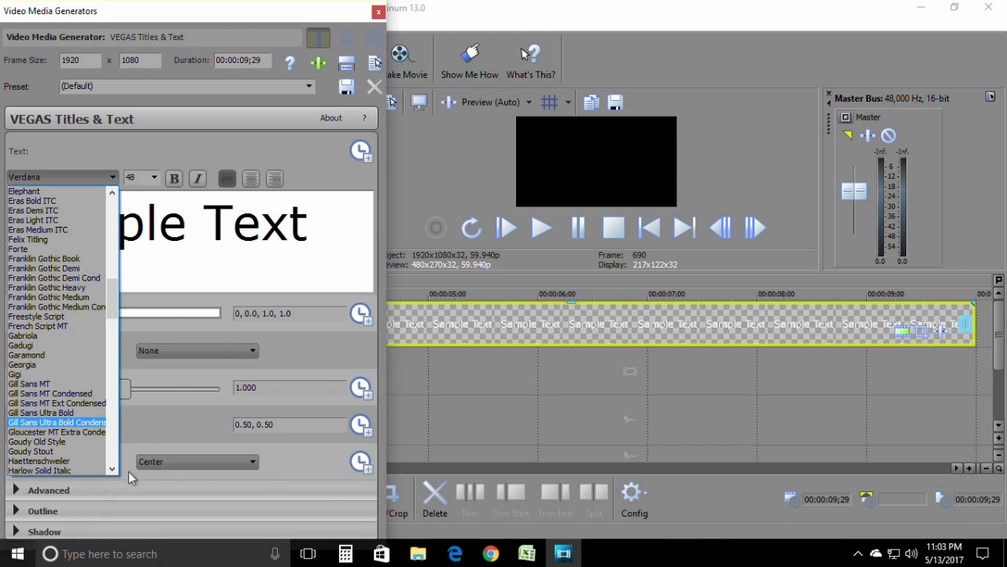
left_click(194, 241)
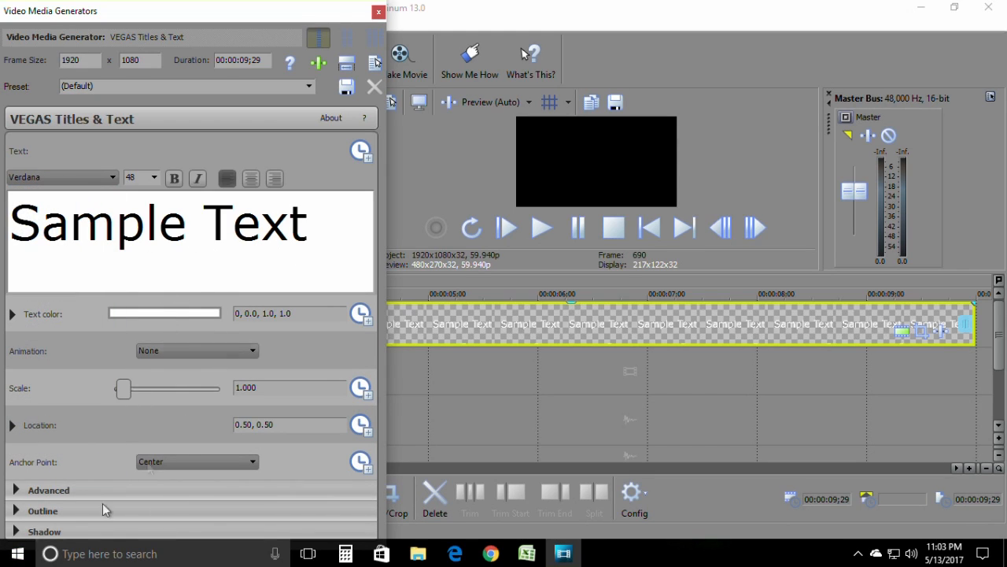
Switch to Microsoft Word and write "Ep. 198" in the blank document.
left_click(17, 553)
left_click(290, 35)
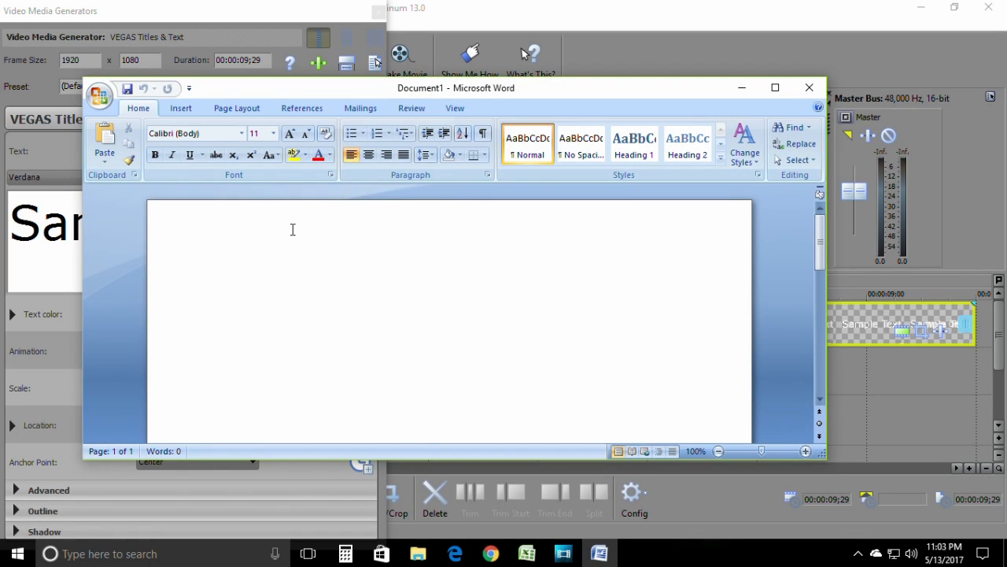
type("Ep. 194")
key("BackSpace")
type("8")
Format the "Ep. 198" text in the Futura Book font at size 48.
left_click_drag(285, 281, 206, 275)
left_click(242, 133)
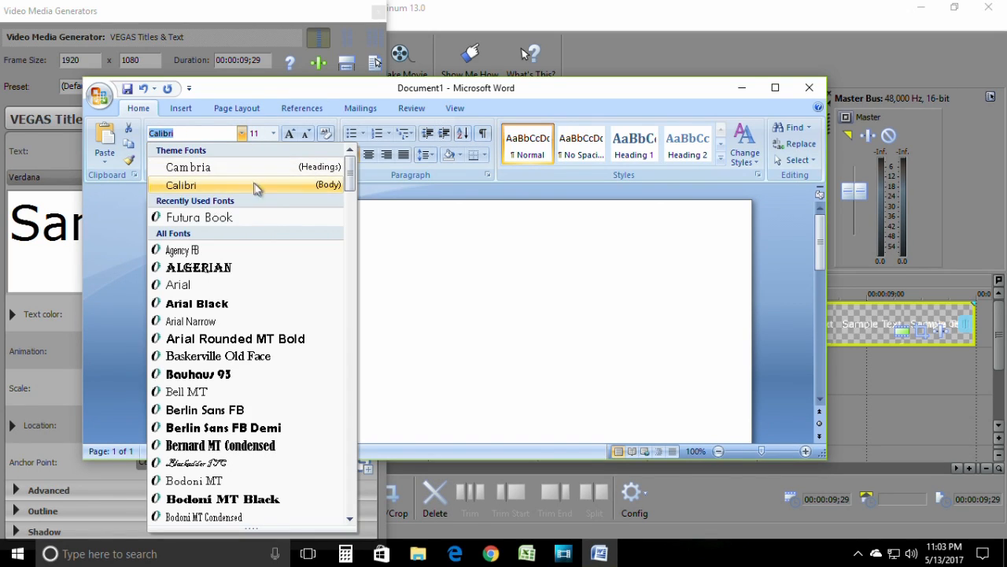
left_click(246, 217)
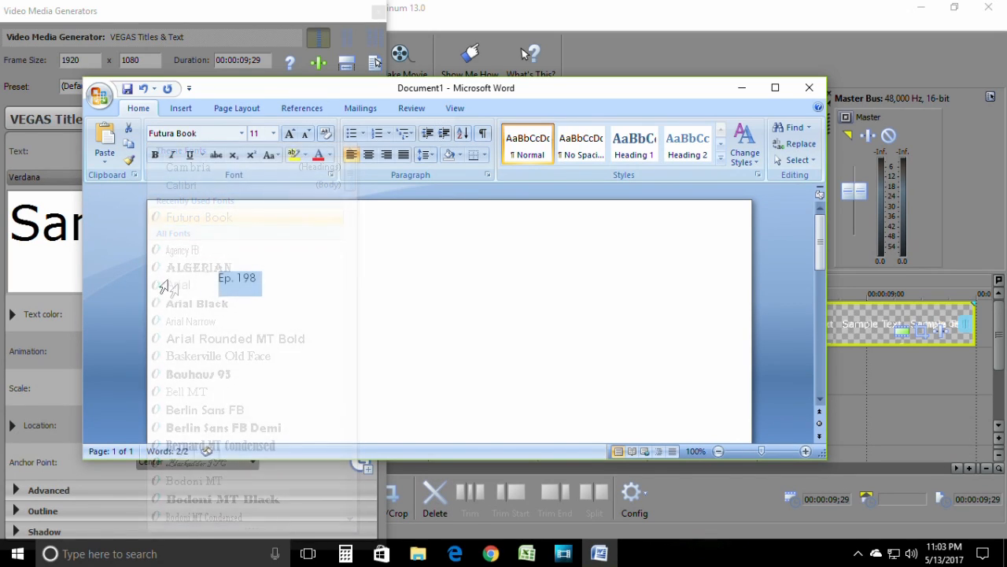
left_click(273, 133)
left_click(255, 325)
left_click(463, 302)
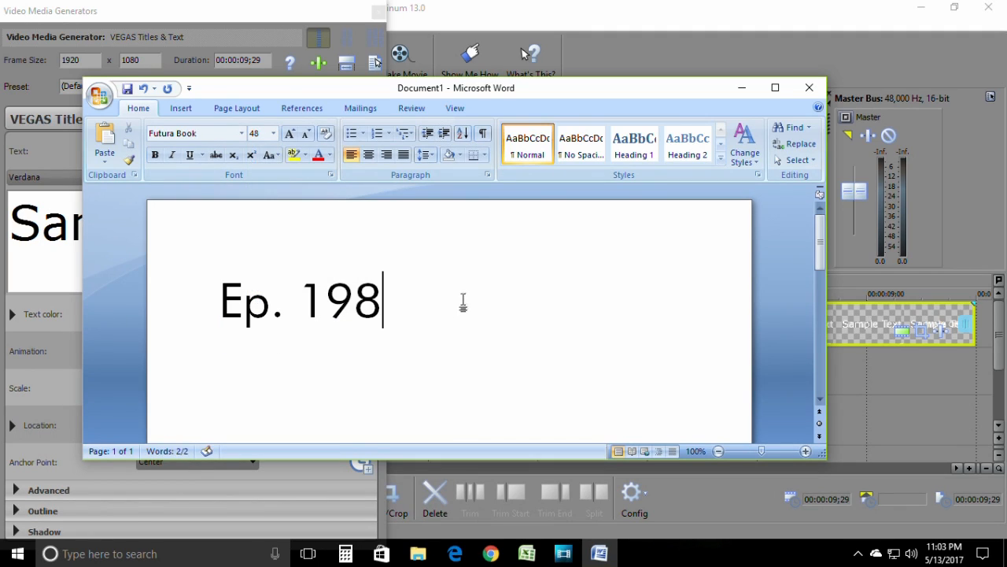
Copy the formatted "Ep. 198" from Word and paste it over the sample text in Movie Studio's title generator.
triple_click(392, 293)
right_click(258, 291)
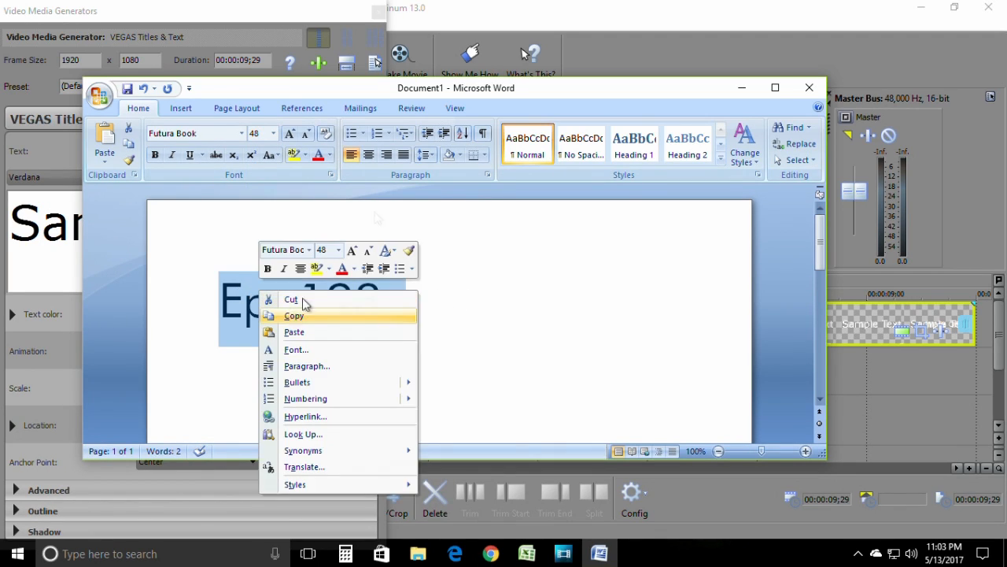
left_click(274, 314)
left_click(299, 26)
triple_click(341, 232)
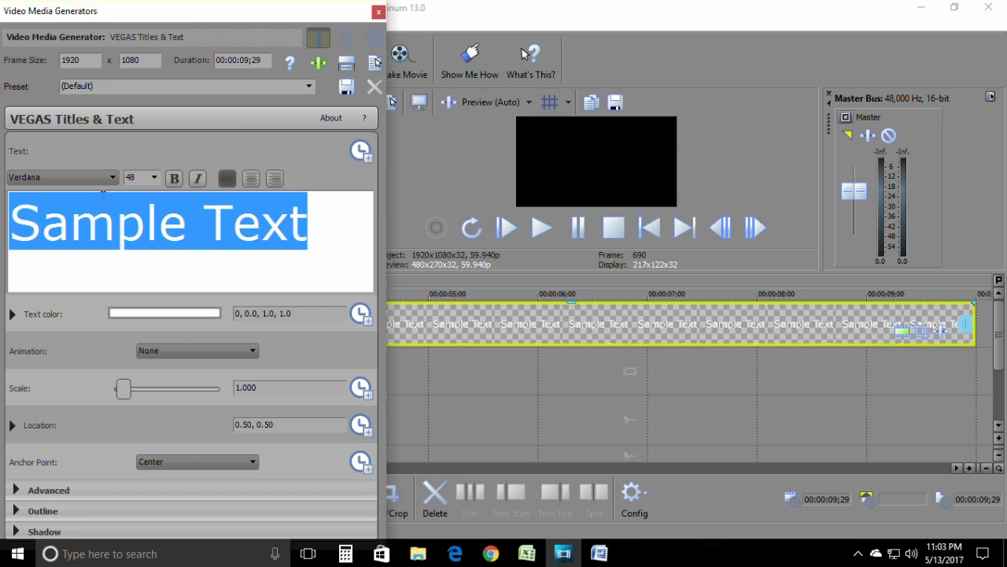
right_click(130, 203)
left_click(165, 248)
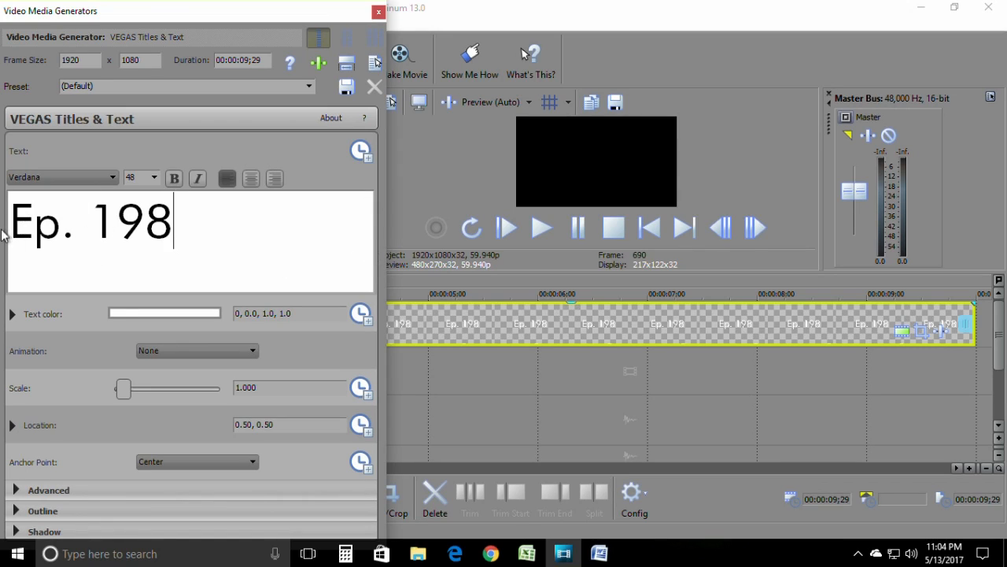
Set the "Ep. 198" title's text color to black.
left_click_drag(10, 228, 126, 212)
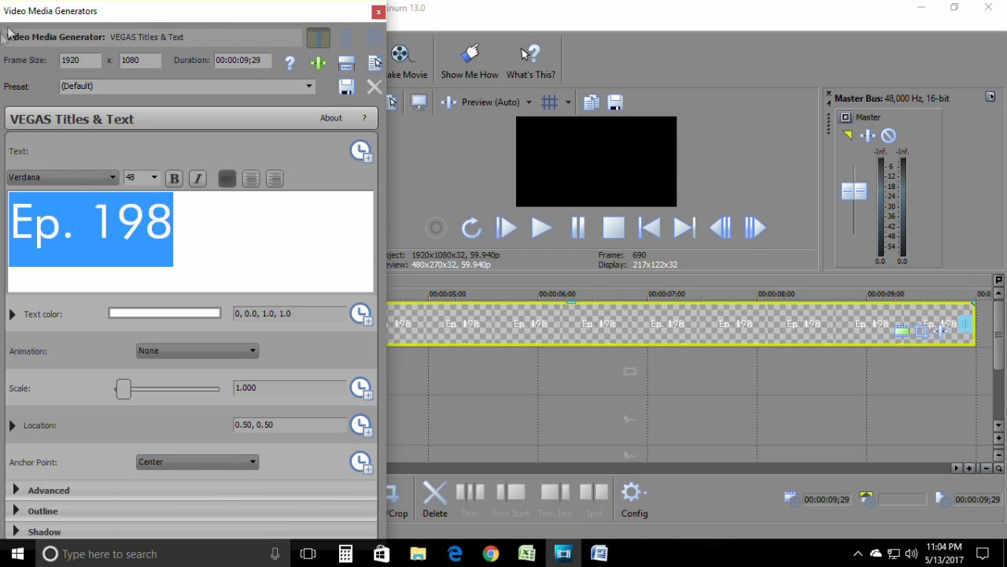
left_click(175, 314)
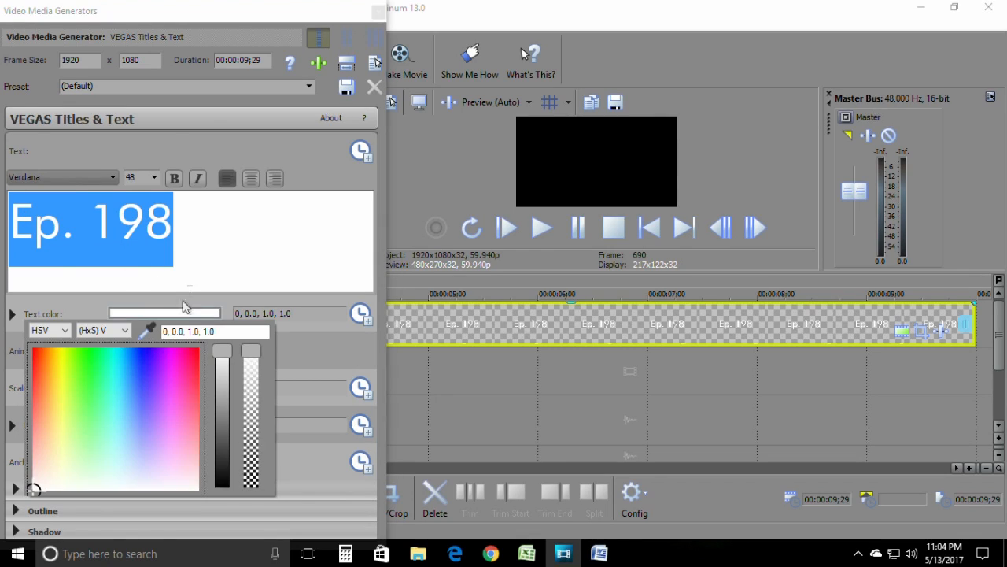
left_click_drag(222, 351, 251, 497)
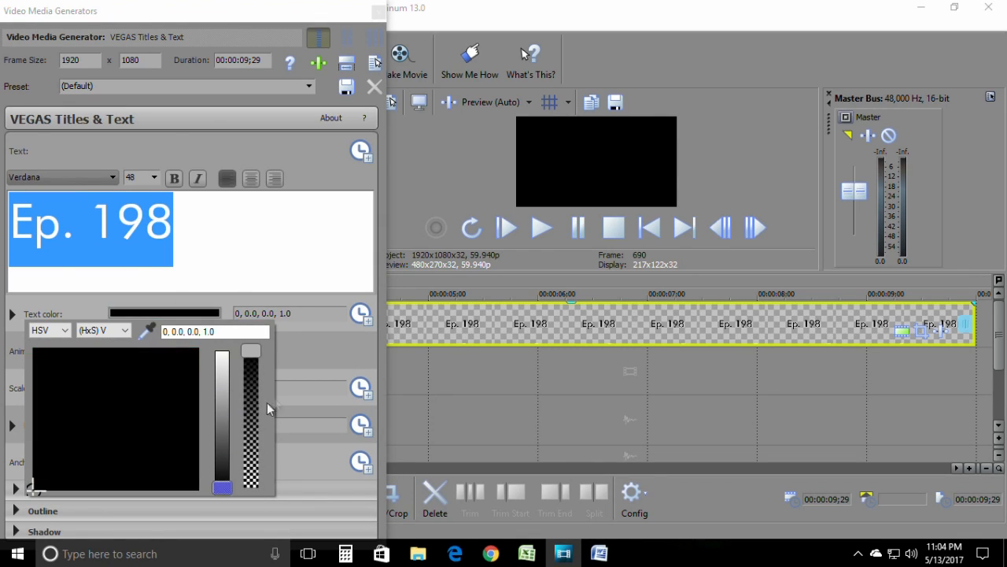
left_click(302, 352)
Expand the title's outline settings and set the outline width to 3.
left_click_drag(274, 18, 311, 18)
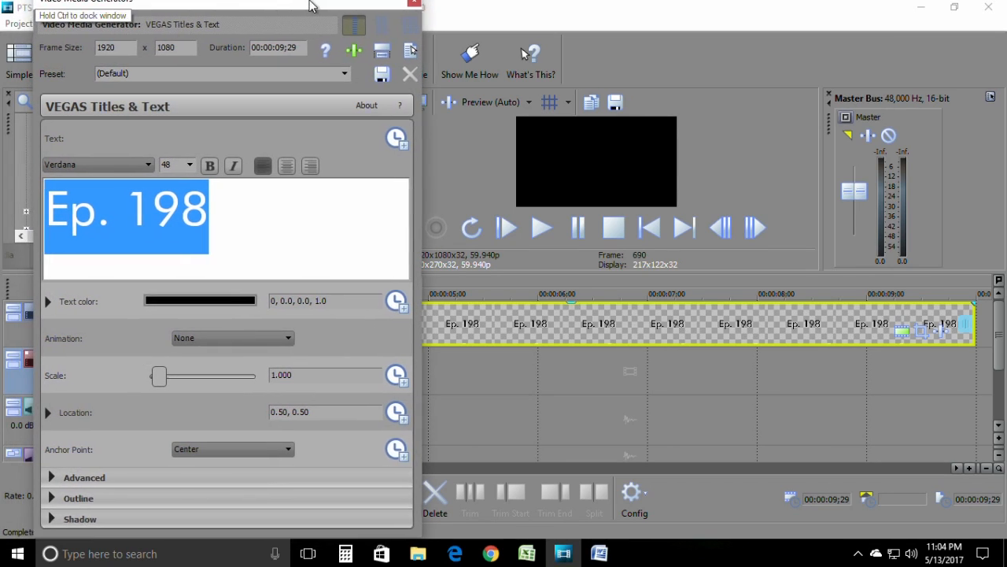
left_click(52, 510)
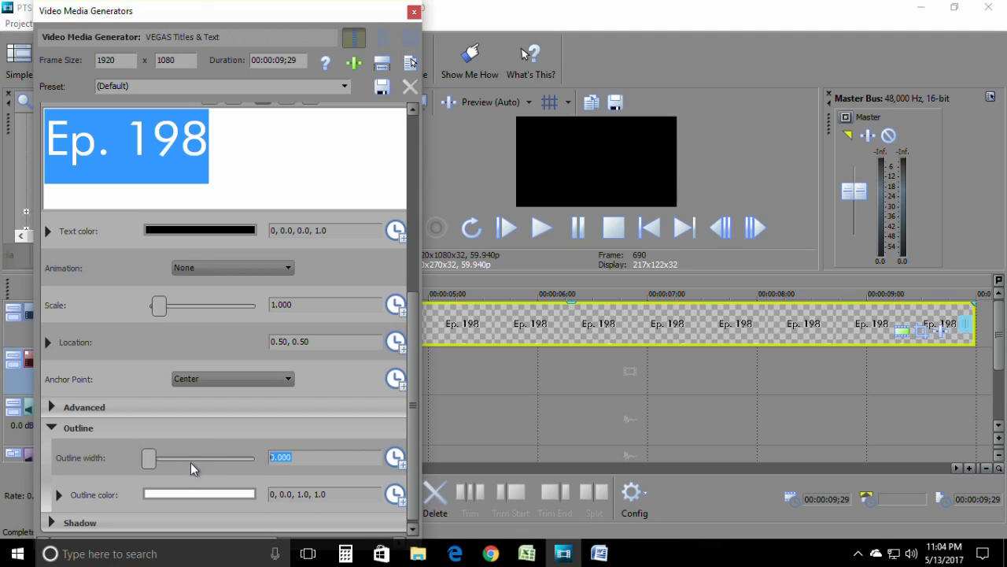
type("3")
key("Return")
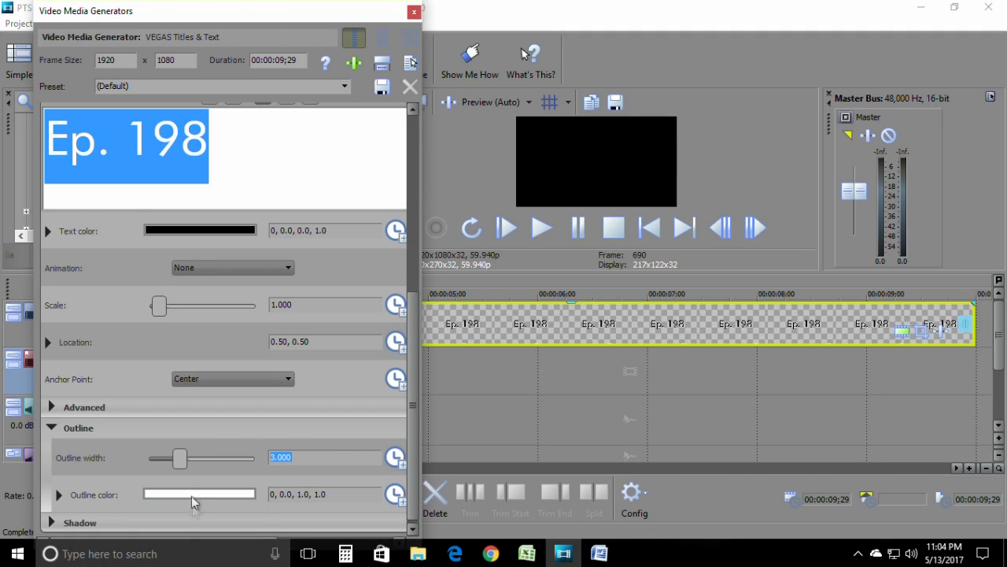
Set the title's duration to 3 seconds and its location to 0.50, 0.15, and close the generator settings.
left_click_drag(297, 60, 279, 59)
type("3.")
key("Return")
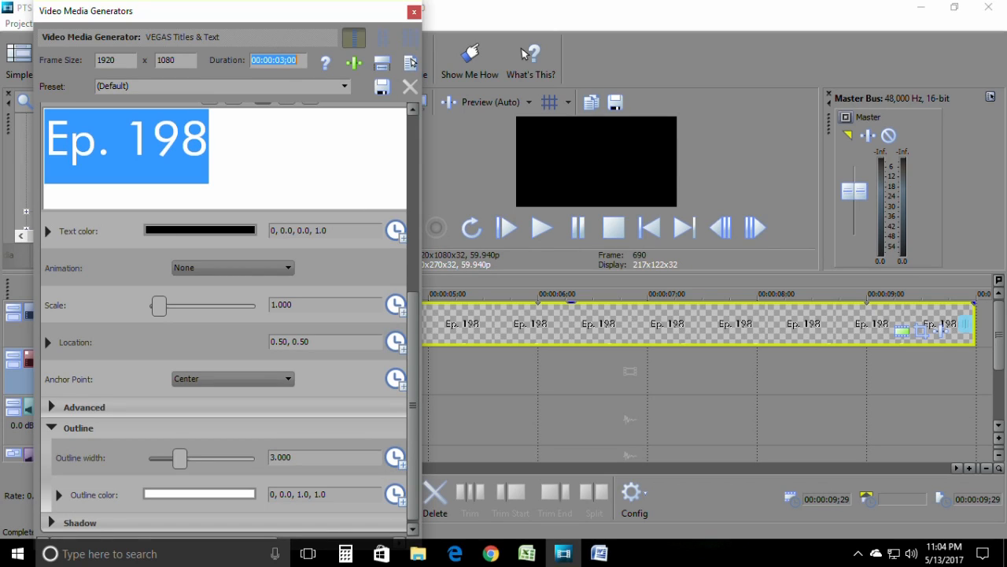
left_click(313, 342)
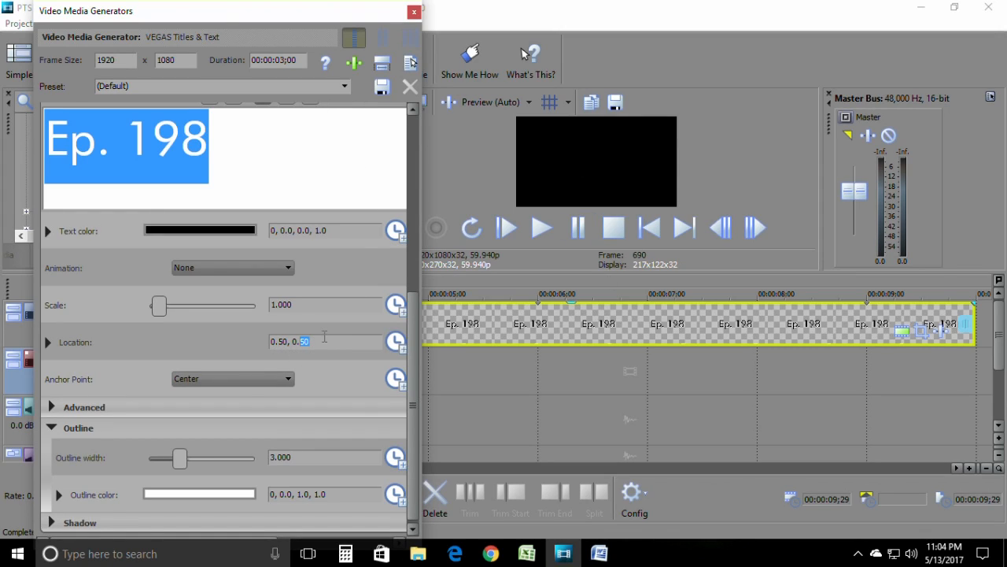
key("Return")
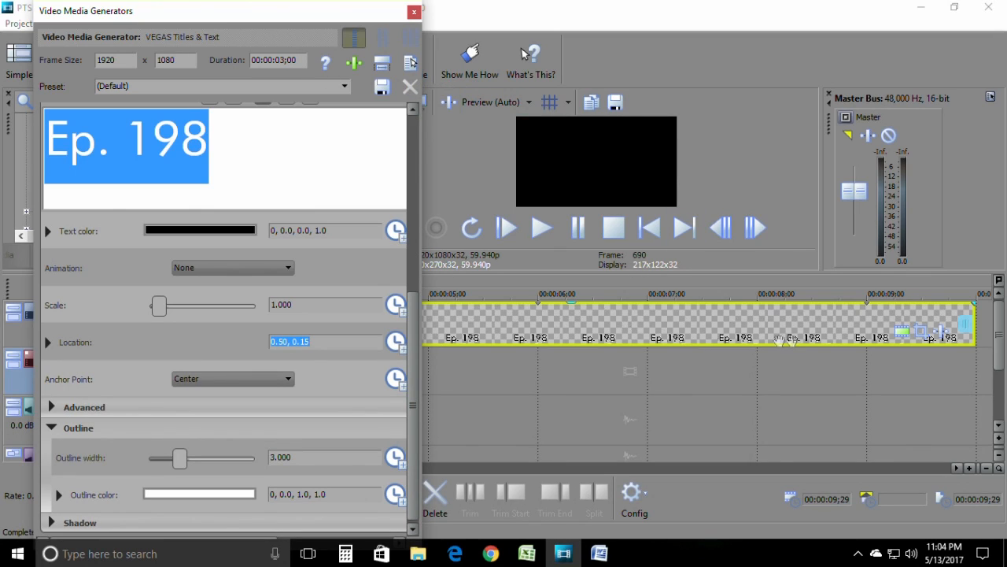
left_click(415, 12)
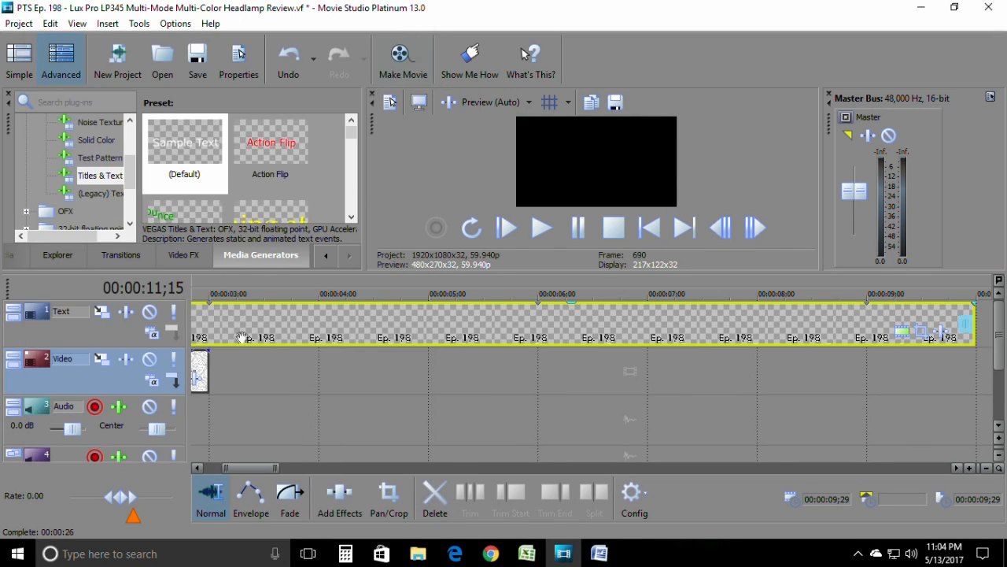
Trim the end of the "Ep. 198" title event to 3 seconds, in line with the intro image's end.
left_click_drag(972, 319, 201, 346)
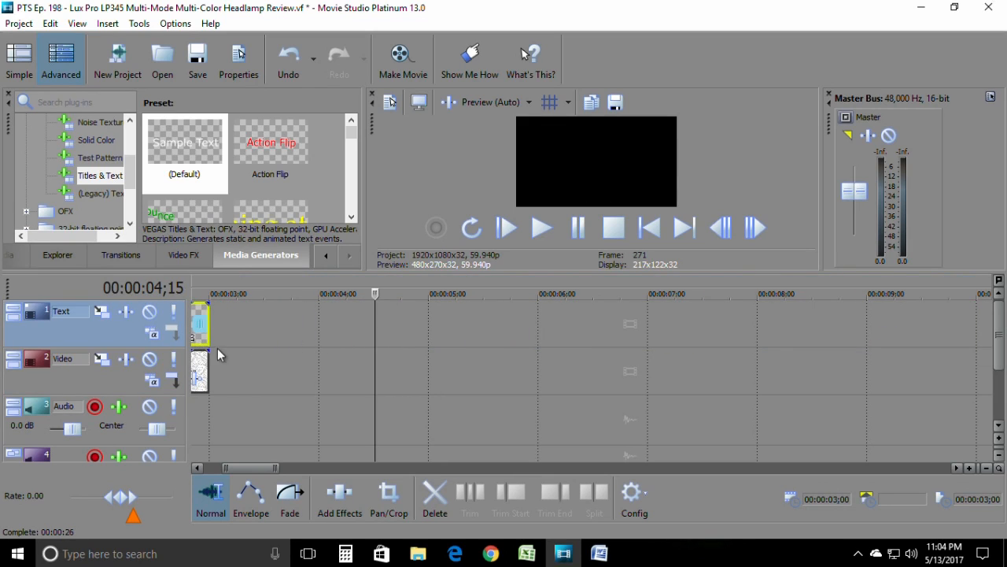
left_click(208, 469)
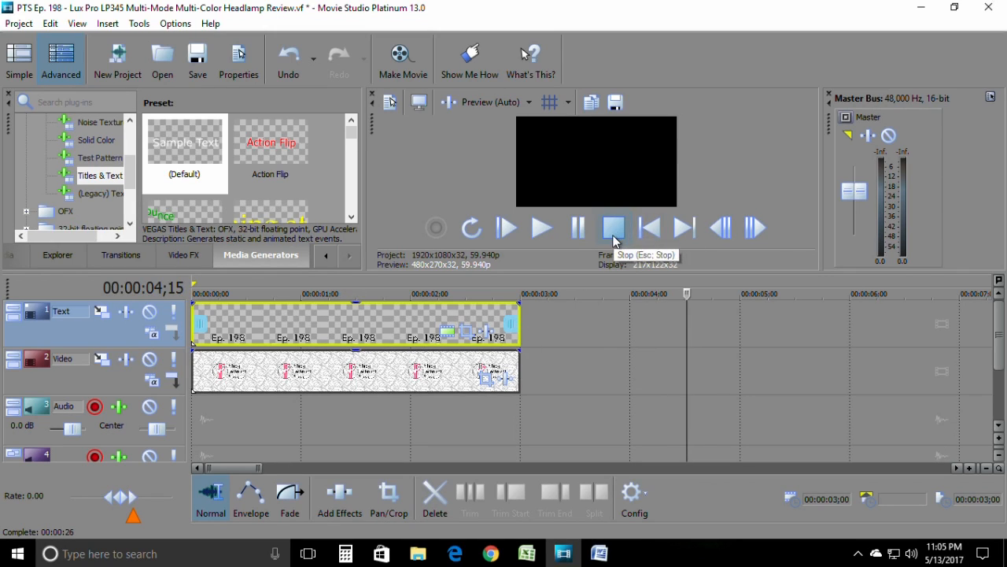
Preview the titled intro from the project start and adjust the height of the preview area to see it larger.
left_click(649, 228)
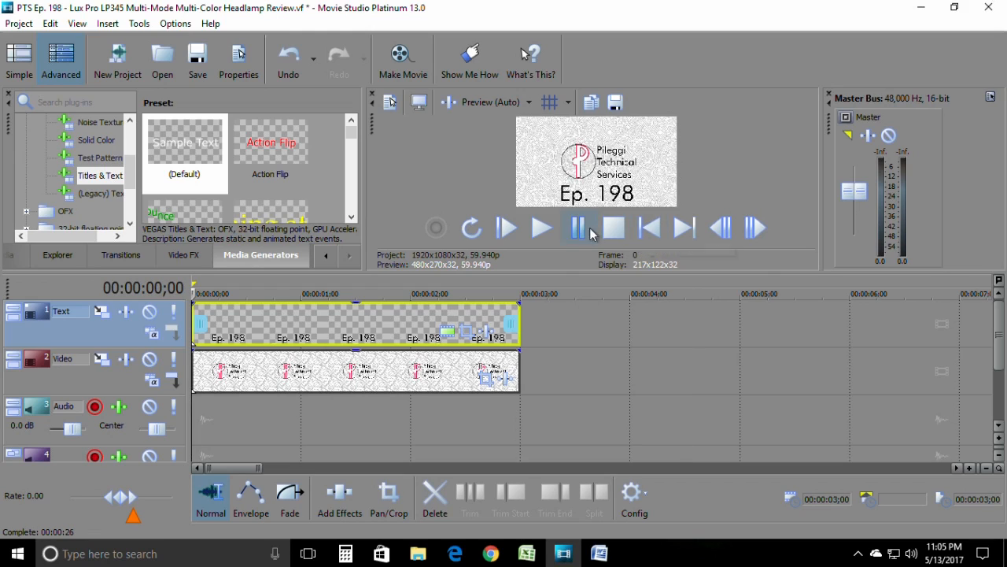
left_click(541, 228)
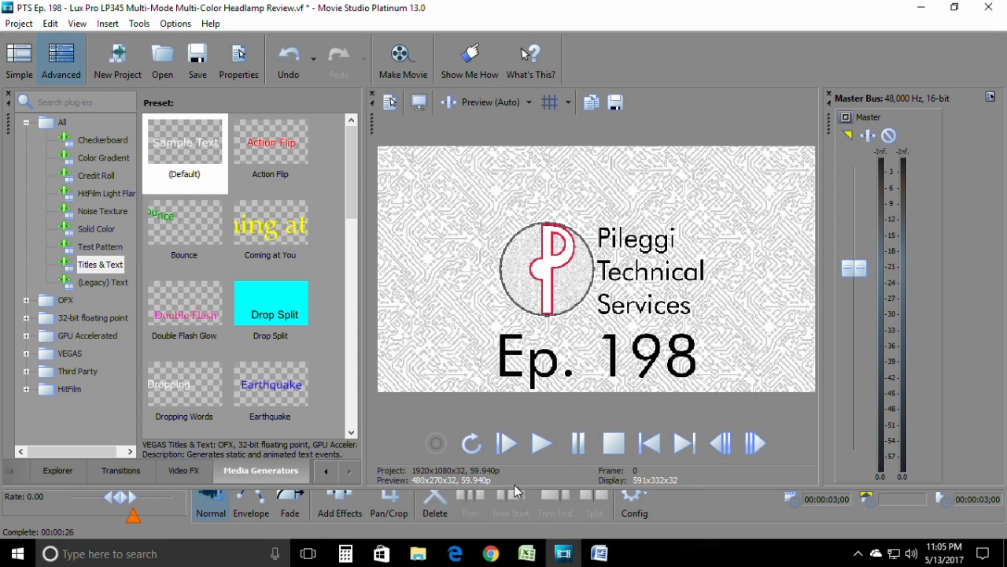
left_click_drag(519, 488, 533, 325)
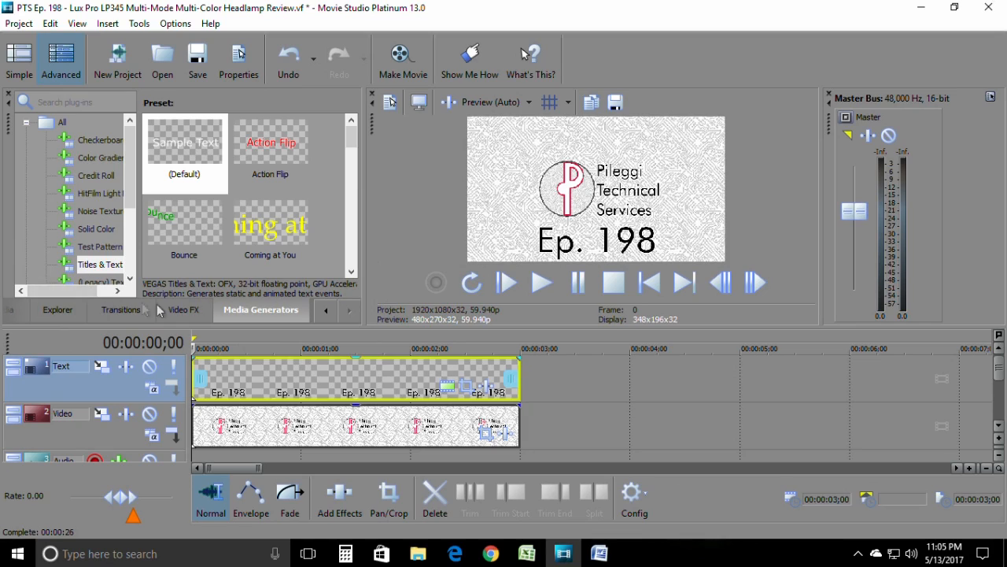
Show the project media and select the camcorder clips from 05-08-2017_185845 through 05-08-2017_213218.
left_click(10, 311)
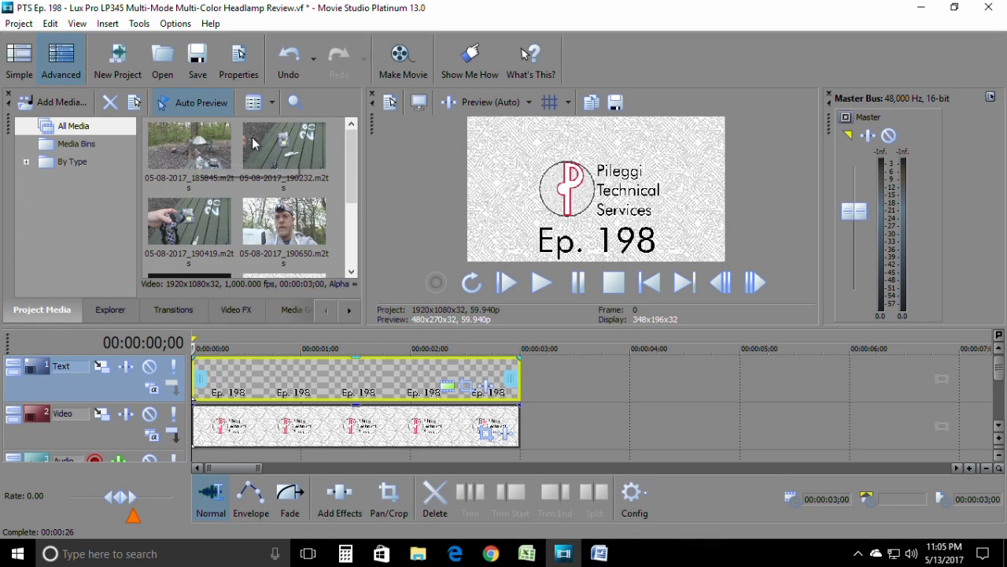
left_click(162, 134)
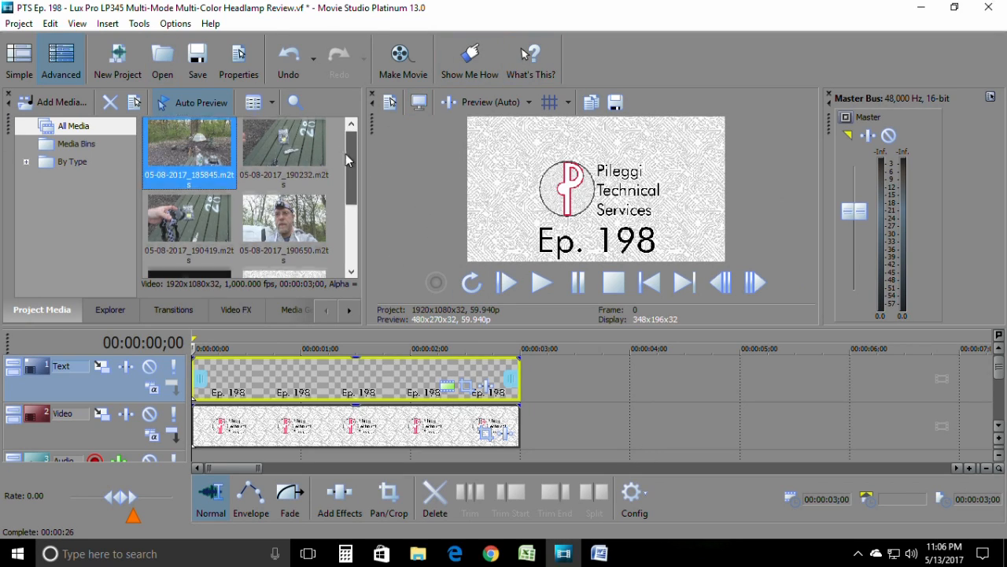
left_click_drag(345, 154, 340, 230)
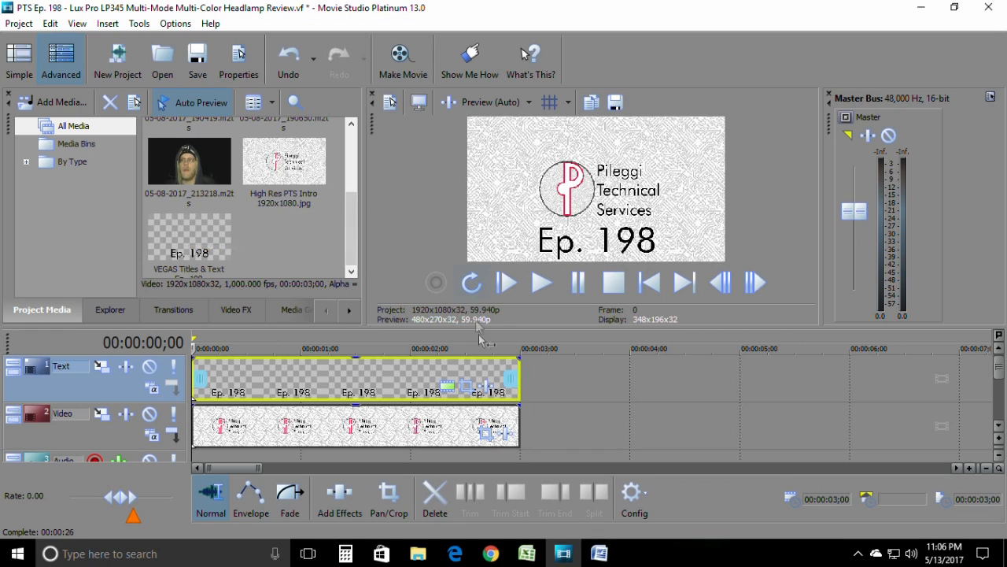
scroll(348, 228, "up", 3)
left_click(196, 151)
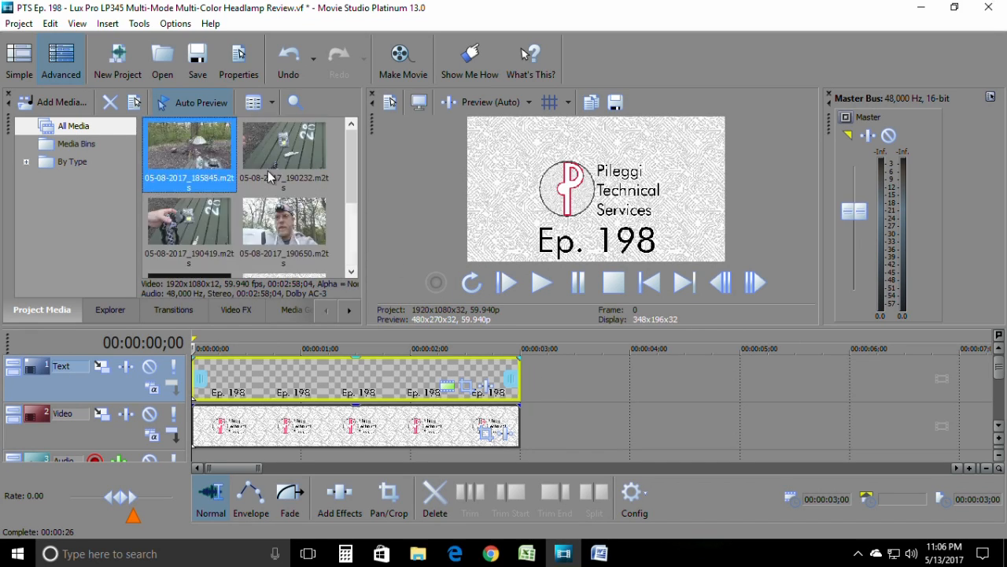
scroll(203, 160, "down", 3)
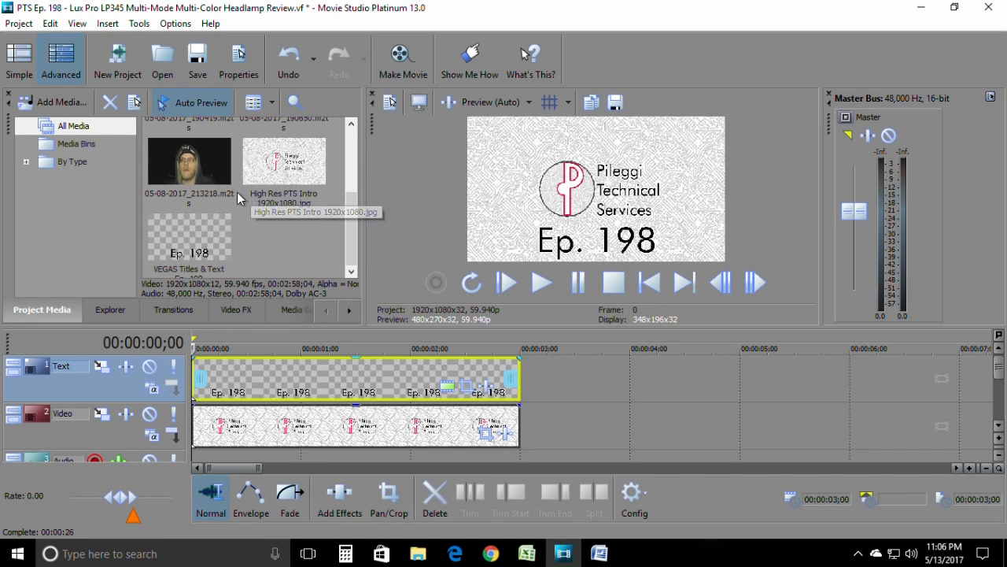
left_click(198, 174)
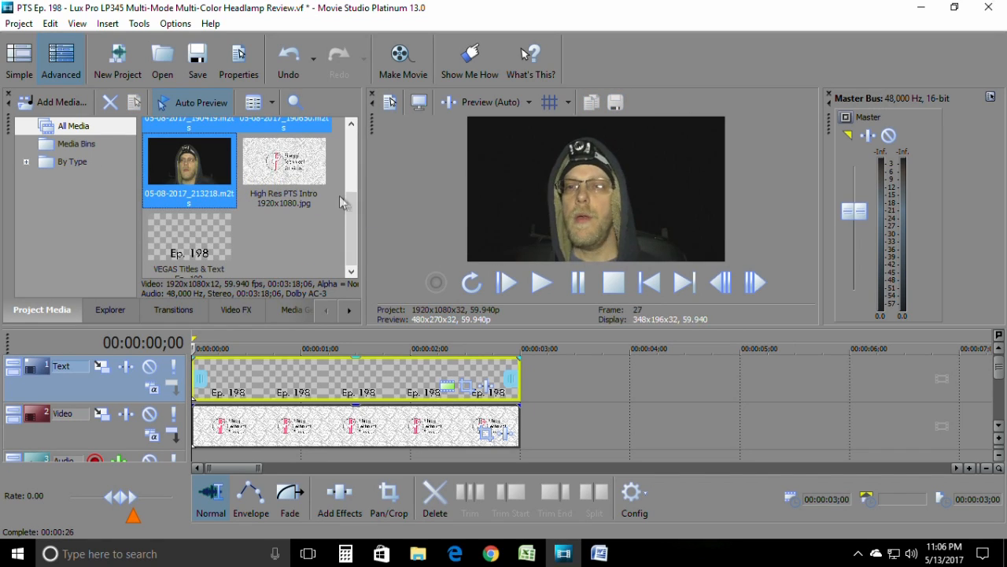
Turn off Auto Preview for the project media and pause the timeline playback.
scroll(339, 196, "up", 5)
key("ctrl+a")
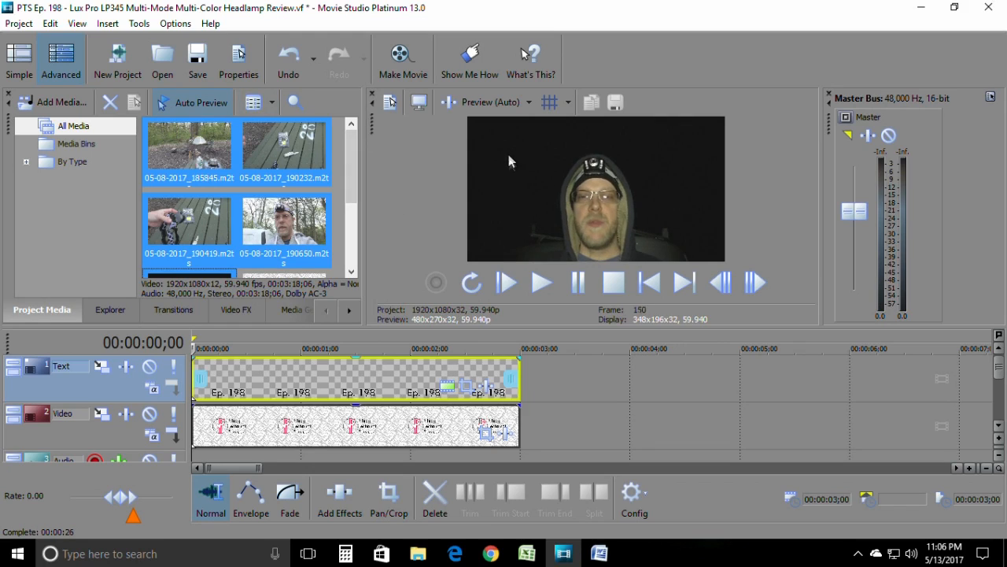
left_click(583, 288)
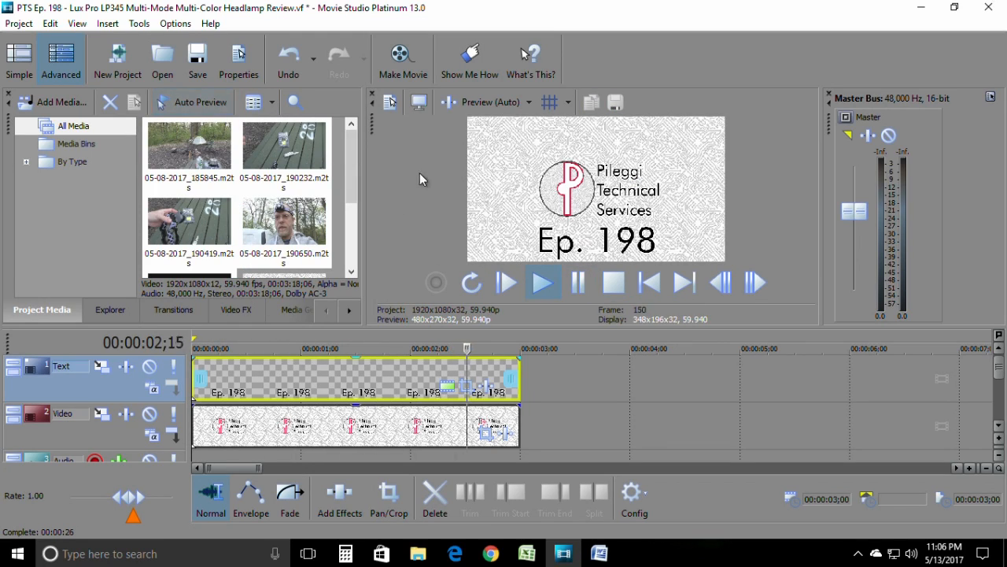
left_click(586, 286)
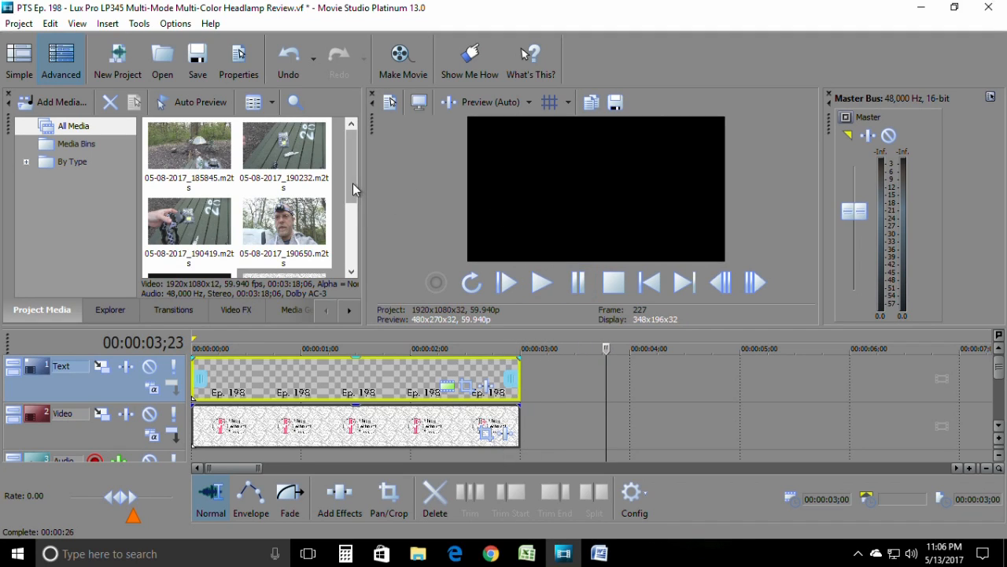
Select the clips 05-08-2017_185845 through 05-08-2017_213218 in the media list and place them on the Video track directly after the intro.
left_click(214, 153)
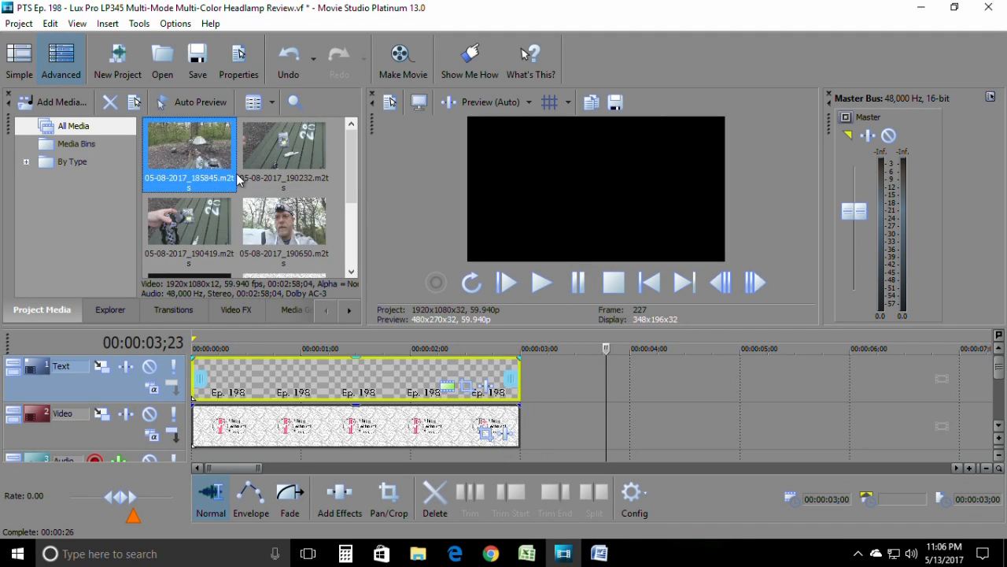
scroll(238, 179, "down", 3)
left_click(210, 186, "shift")
left_click_drag(348, 185, 349, 132)
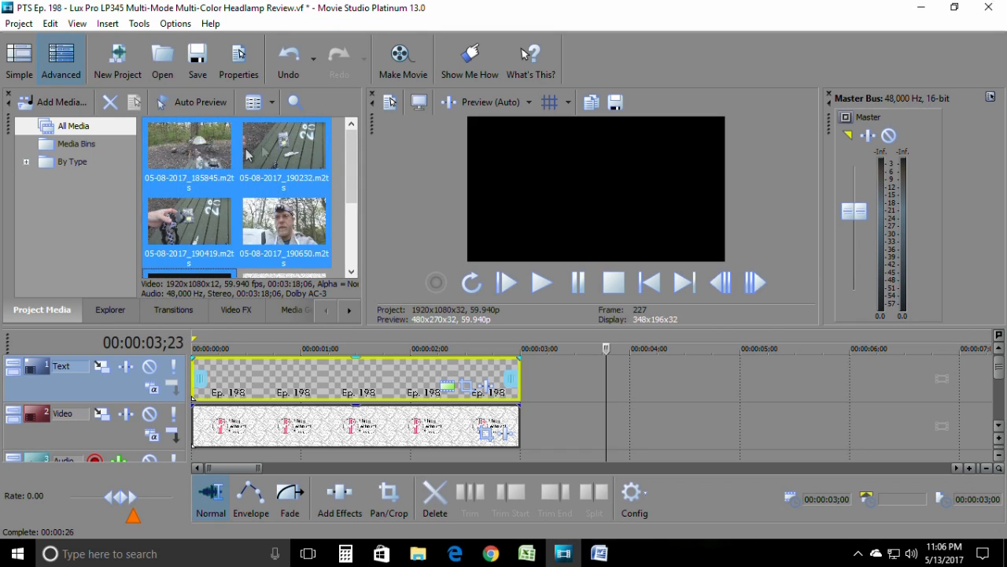
left_click_drag(187, 150, 528, 417)
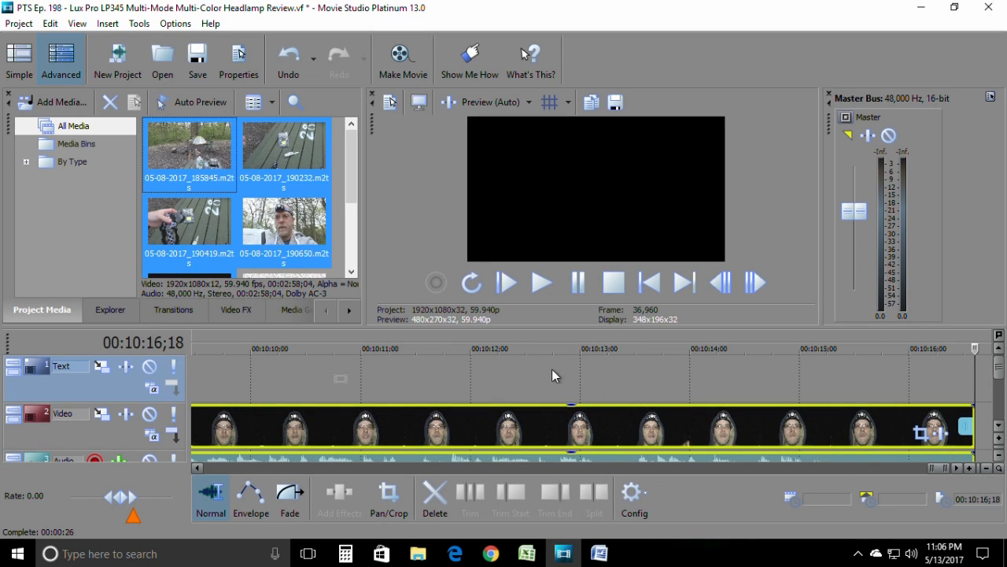
Examine the full sequence of placed clips with their audio and put the cursor at the first clip's start, 00:00:03;00.
scroll(425, 393, "down", 5)
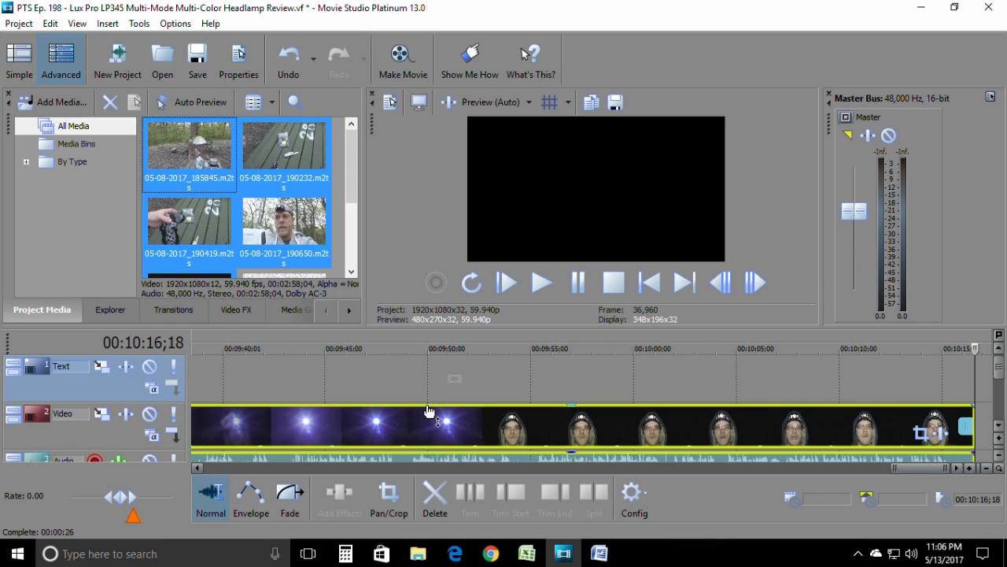
scroll(419, 413, "down", 6)
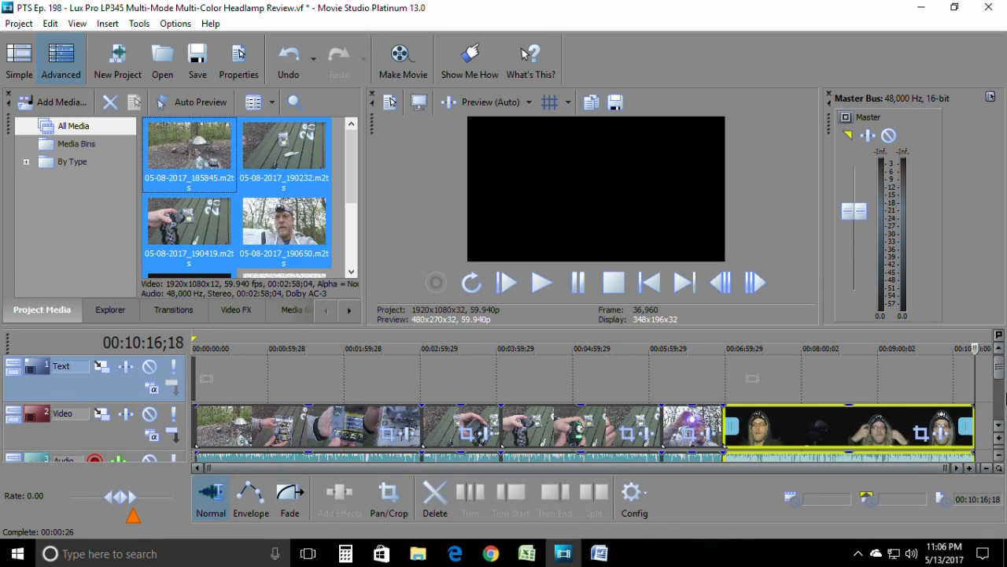
left_click_drag(999, 373, 1001, 389)
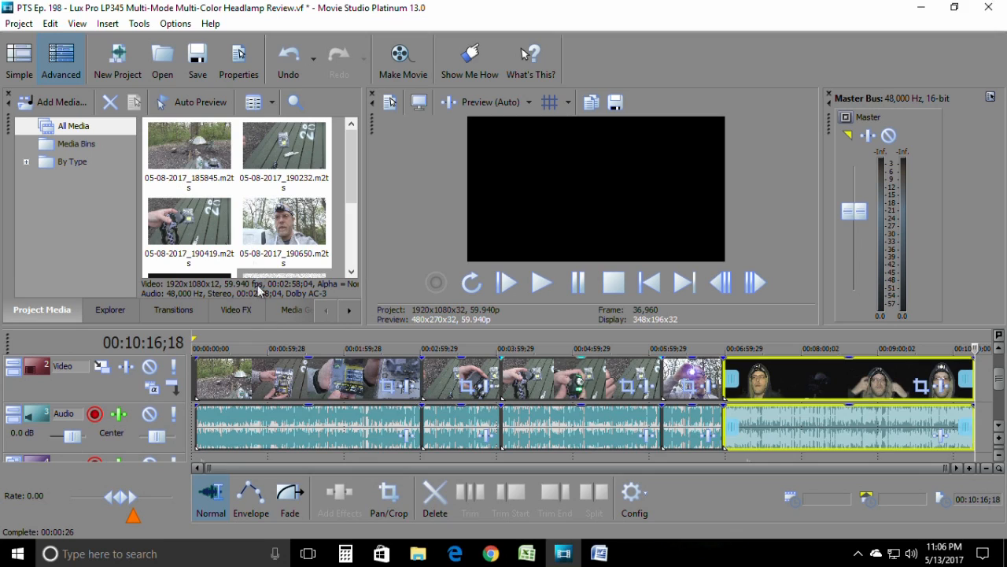
left_click(199, 351)
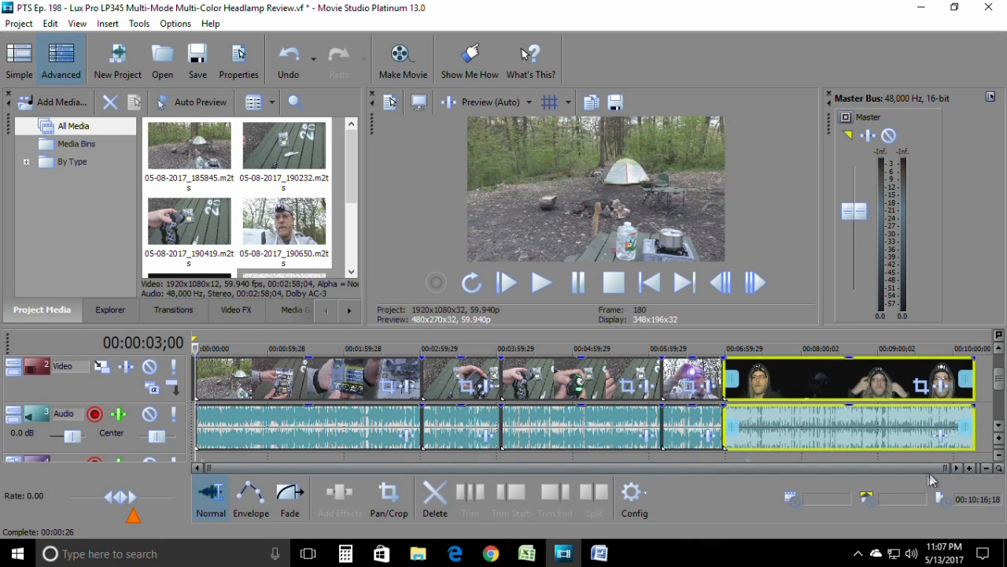
left_click_drag(945, 468, 226, 491)
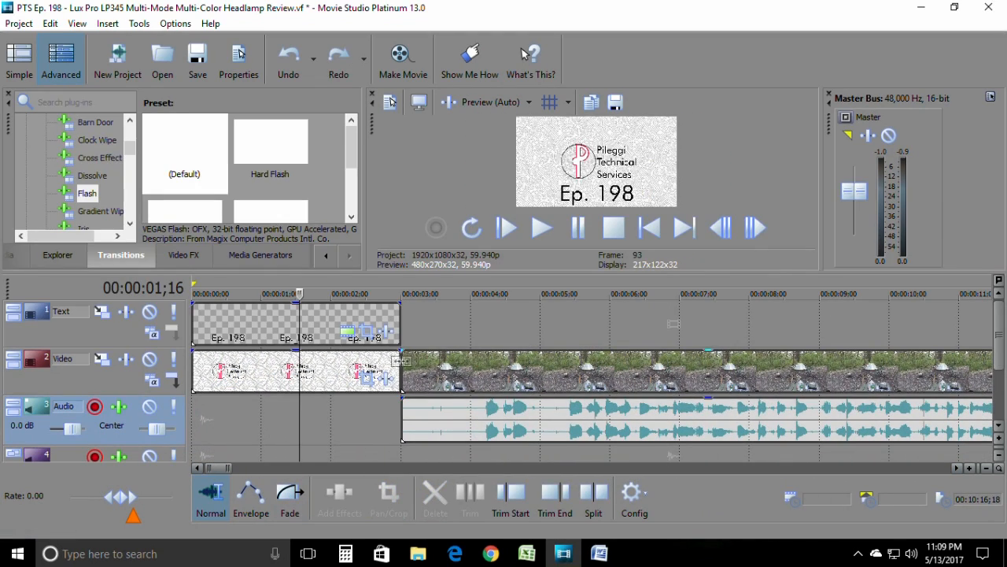
Try trimming about one second off the first clip's start with Auto Ripple on, check the ripple option, and undo the trim.
left_click_drag(402, 362, 485, 378)
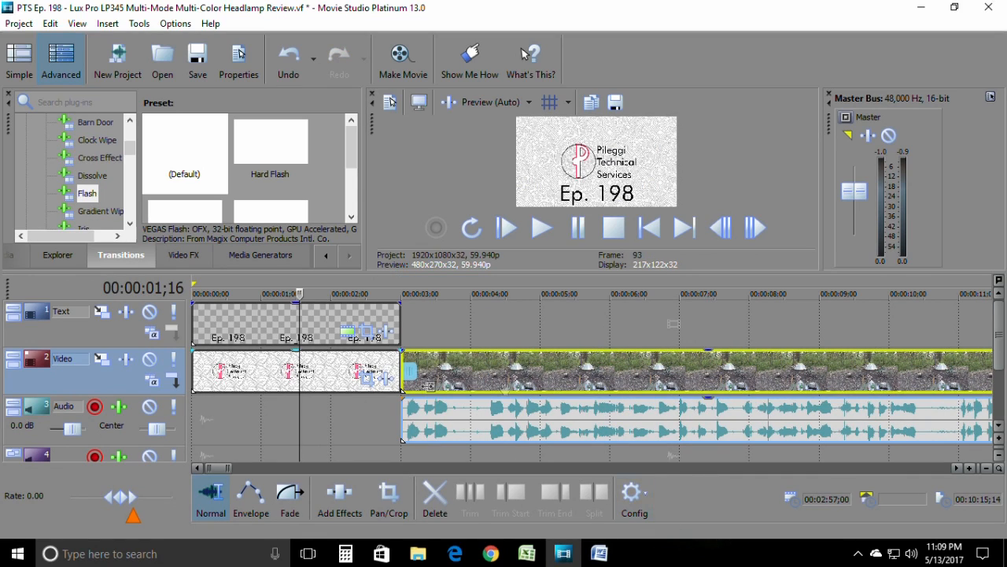
left_click(634, 502)
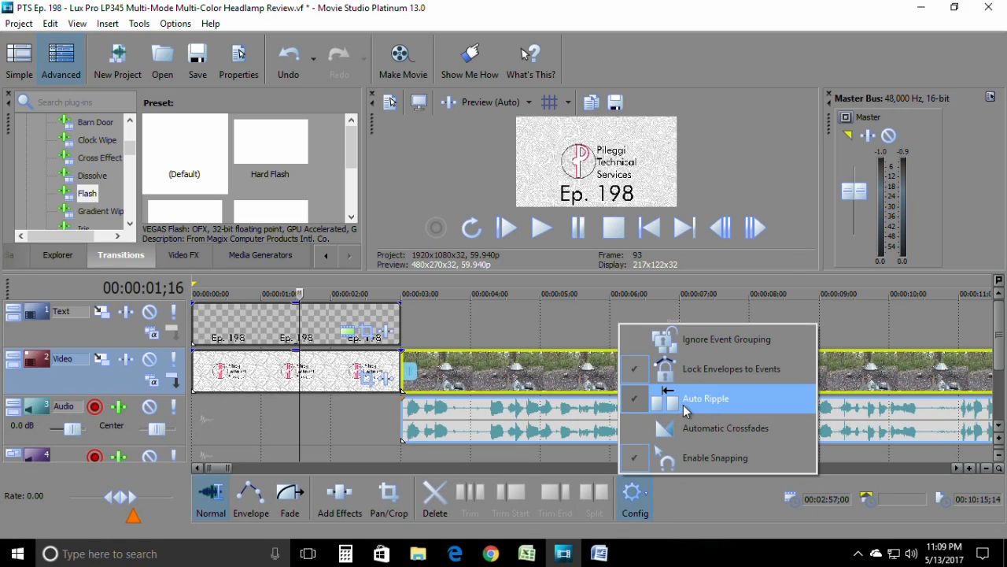
left_click(637, 501)
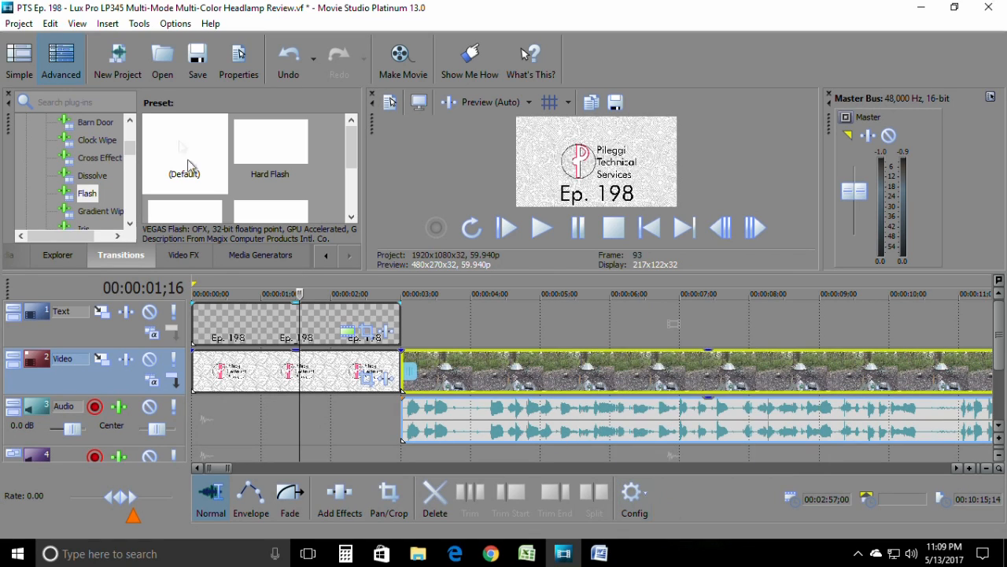
left_click(50, 23)
left_click(71, 39)
With Auto Ripple off, trim 1;04 off the first clip's start and move the clip back against the intro's end.
left_click(634, 511)
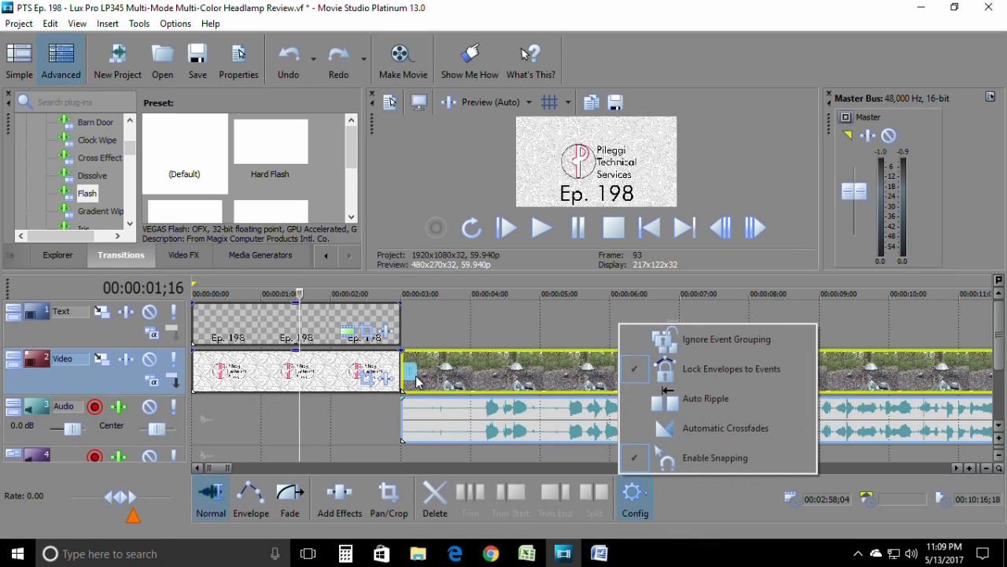
left_click_drag(417, 382, 496, 378)
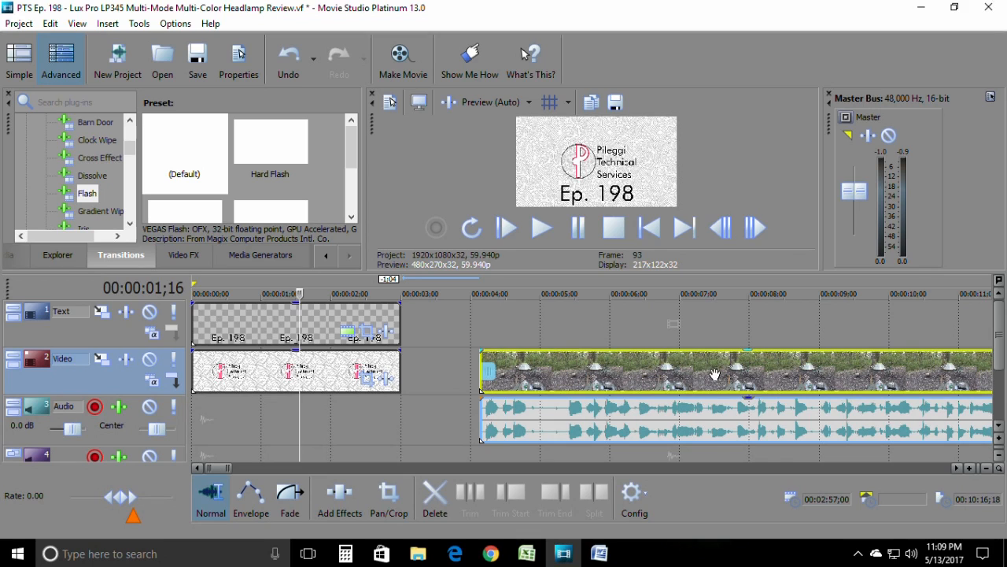
left_click_drag(716, 378, 636, 378)
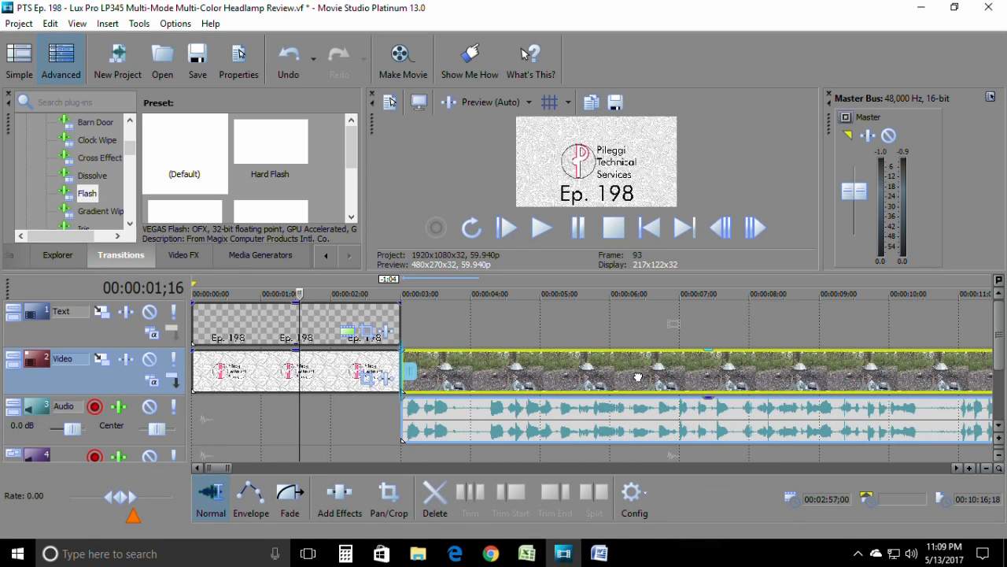
scroll(843, 414, "down", 12)
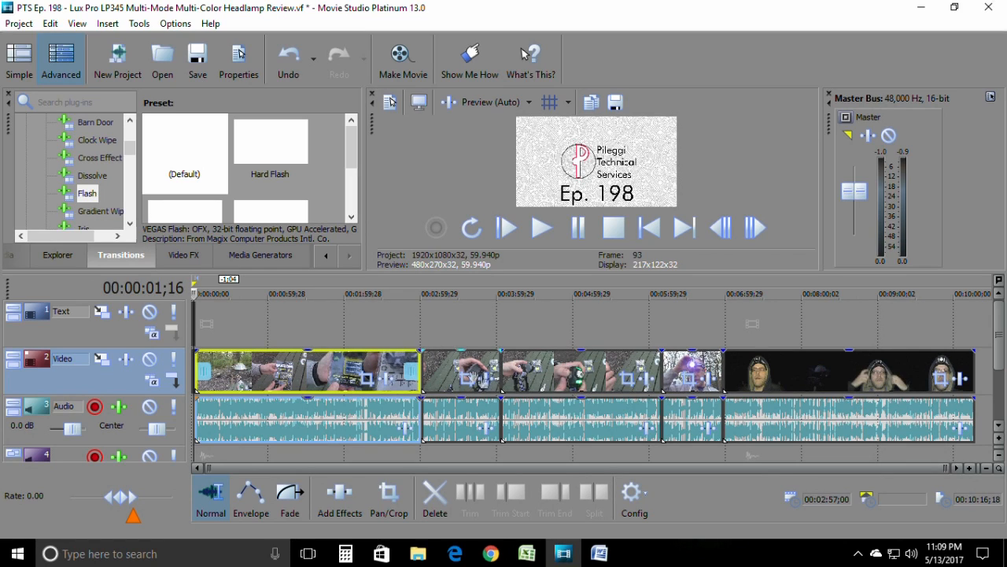
scroll(377, 355, "up", 12)
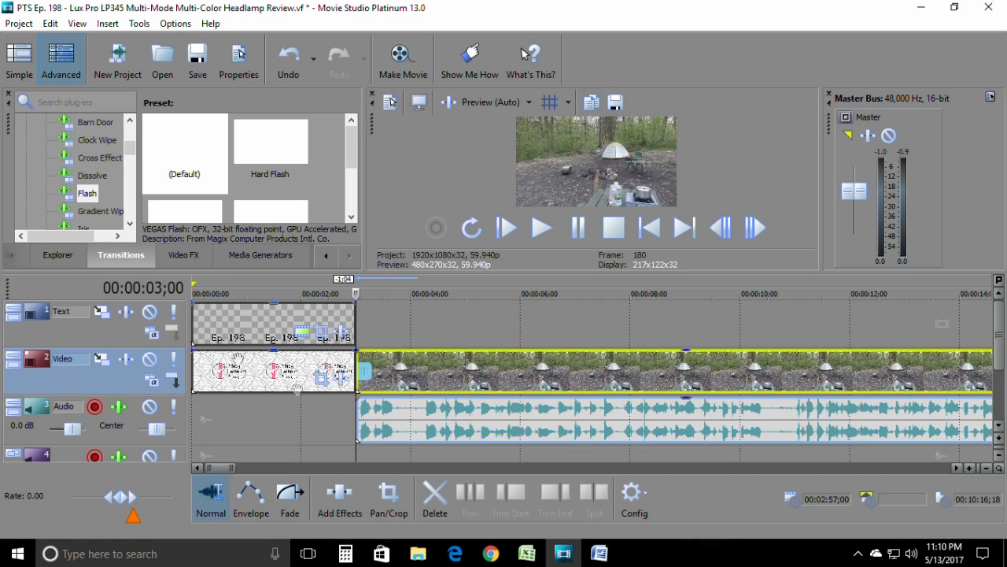
Check the Auto Ripple option and preview the change from the titled intro into the trimmed first clip.
left_click(632, 493)
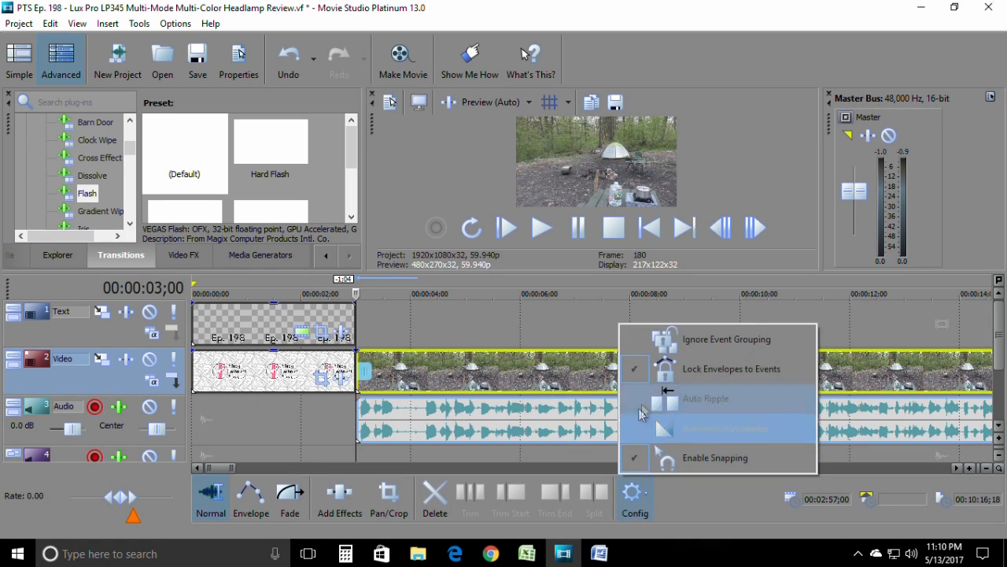
left_click(555, 329)
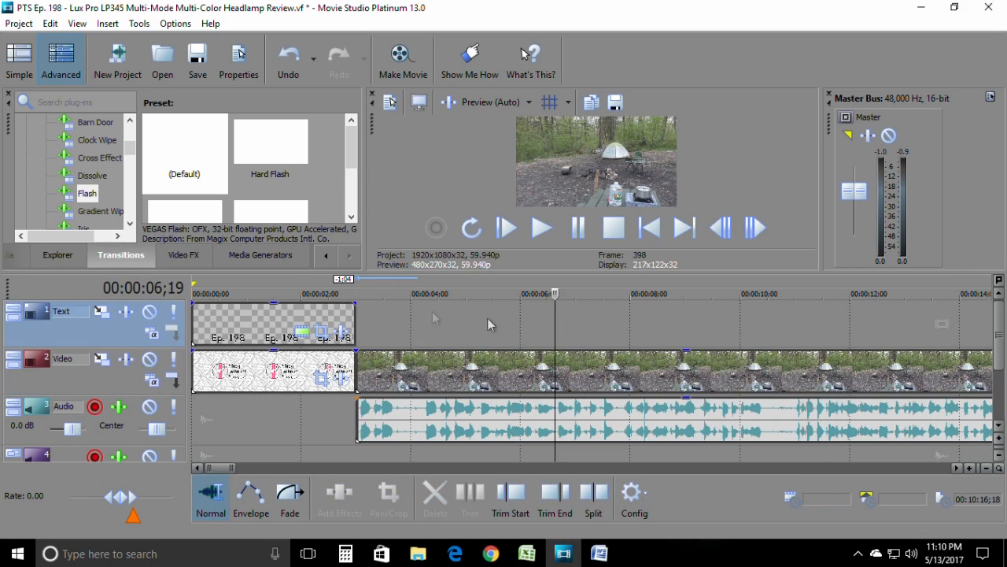
left_click(286, 293)
left_click(542, 227)
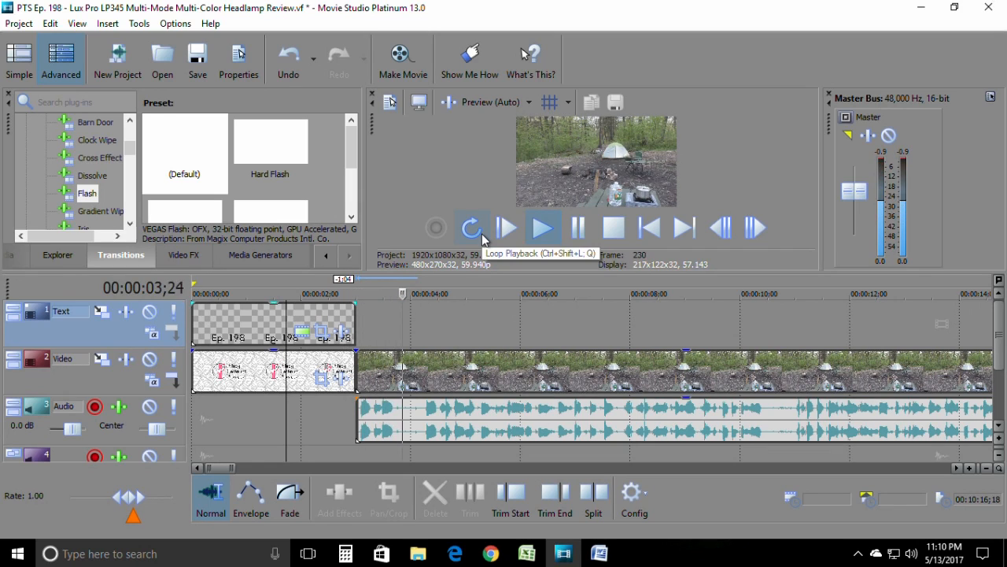
left_click(577, 228)
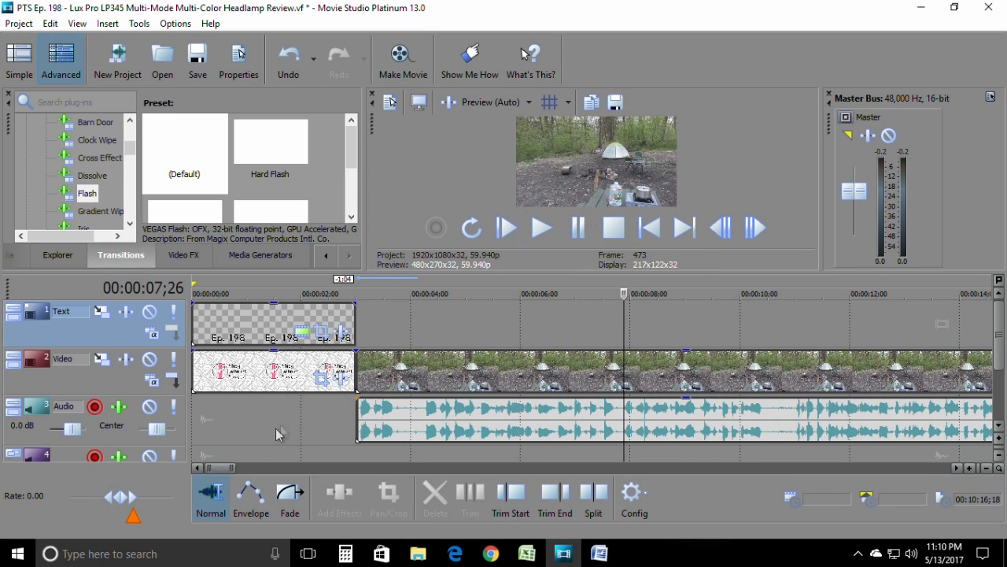
Play the footage from the first clip's start at 00:00:03;00 and pause it at 00:00:54;09.
mouse_move(237, 468)
left_mouse_down()
mouse_move(262, 468)
mouse_move(242, 467)
left_mouse_up()
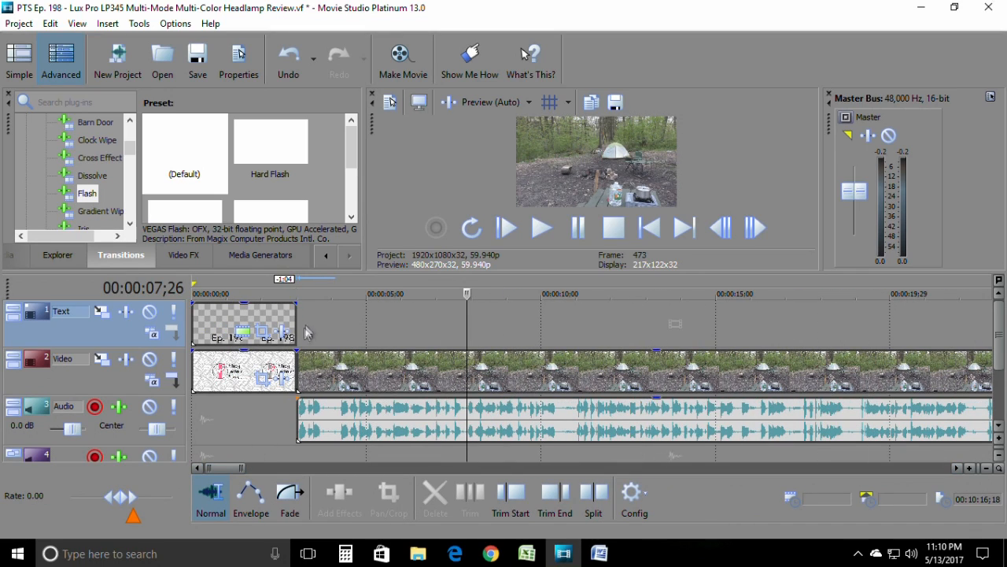
left_click(298, 299)
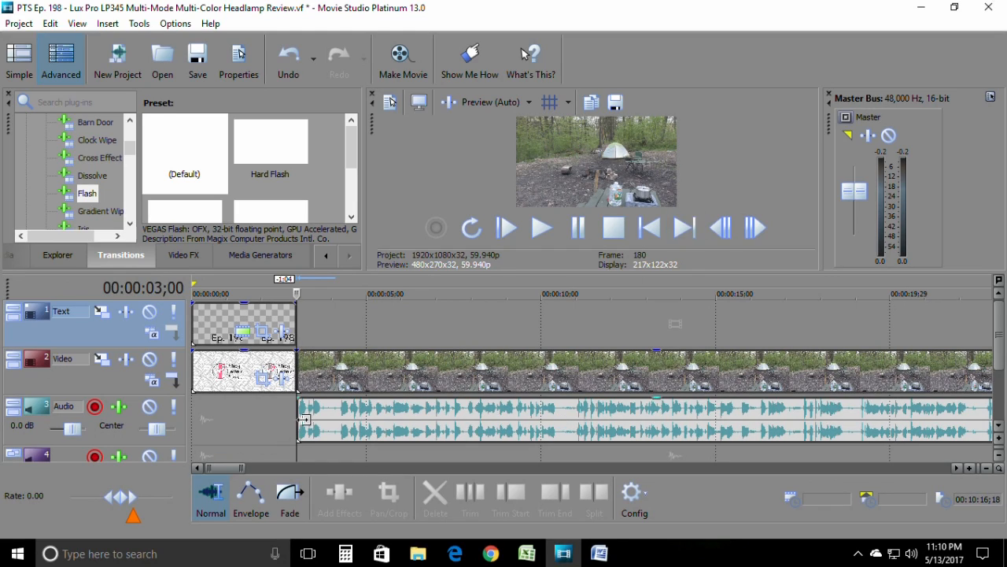
left_click(541, 228)
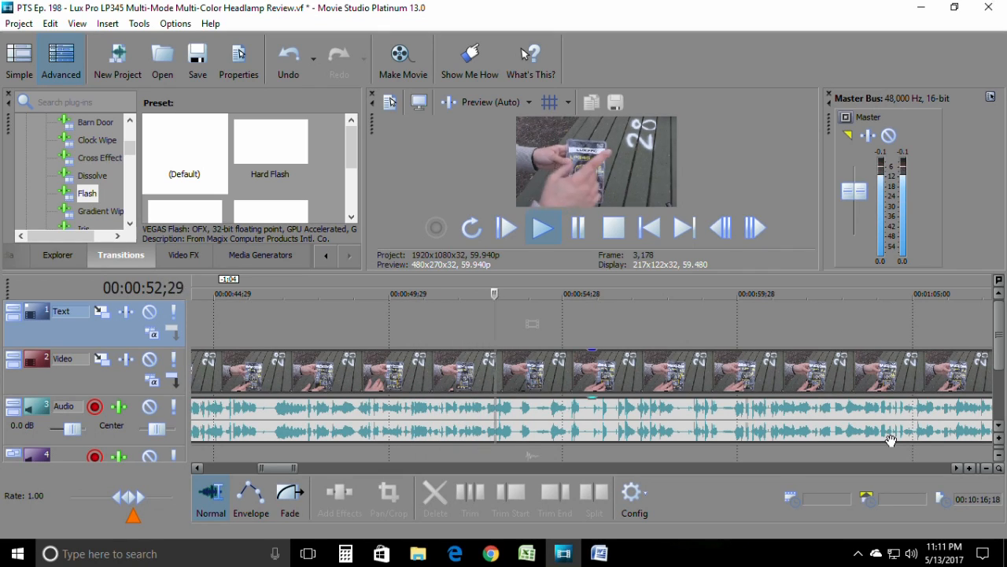
left_click(571, 226)
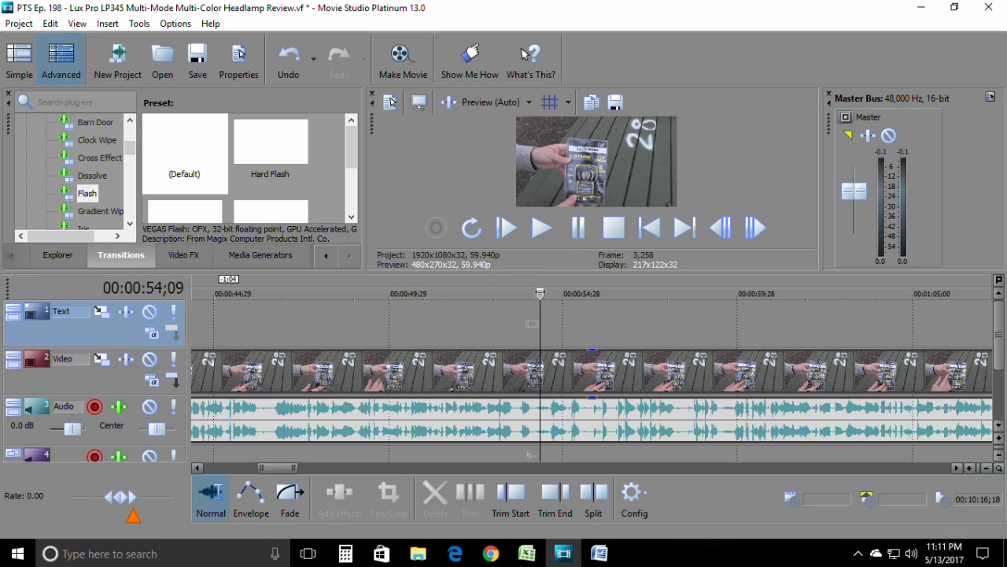
Replay the footage from about 00:00:46 and pause it again just after 00:00:54.
left_click_drag(540, 294, 535, 293)
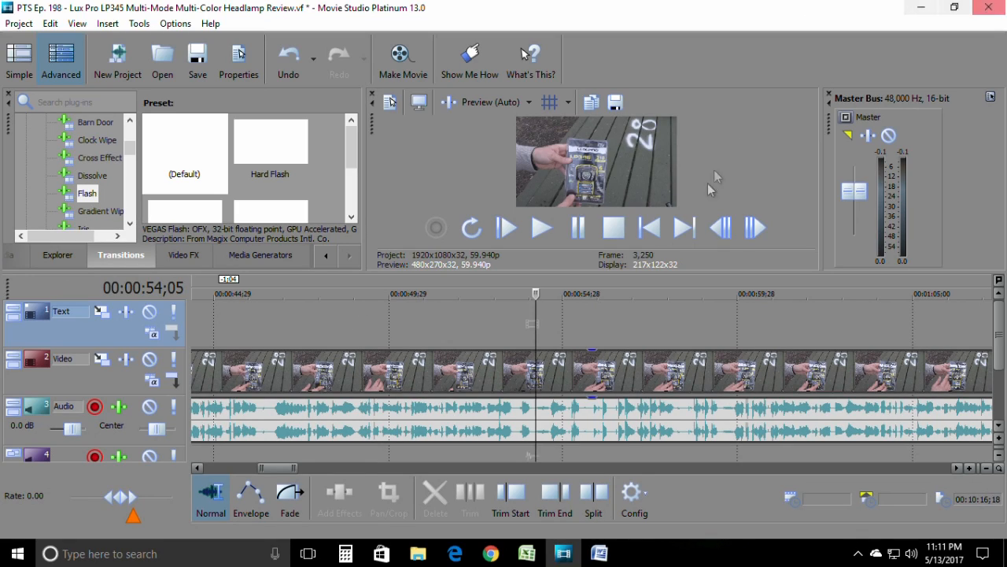
left_click(271, 330)
left_click(543, 227)
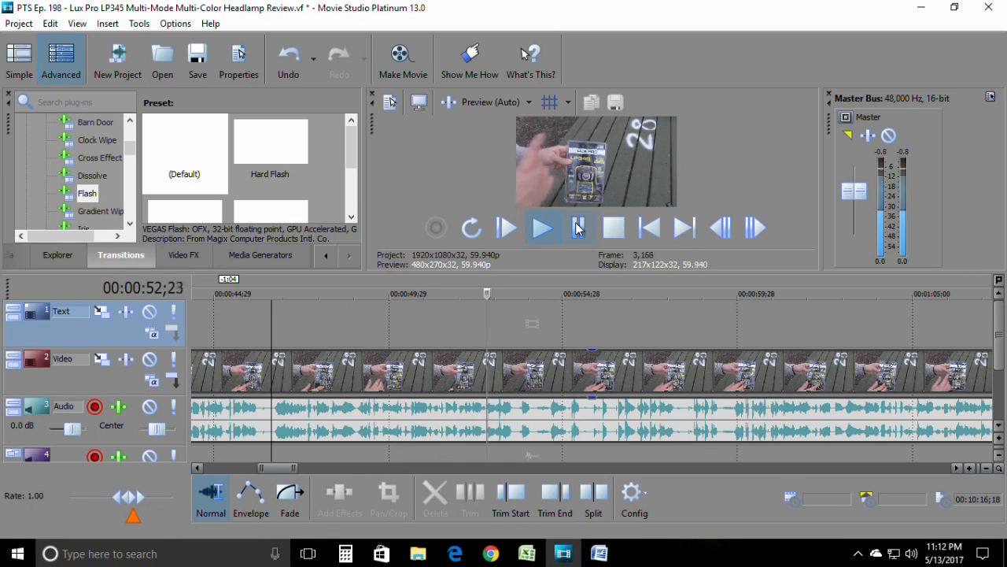
left_click(578, 229)
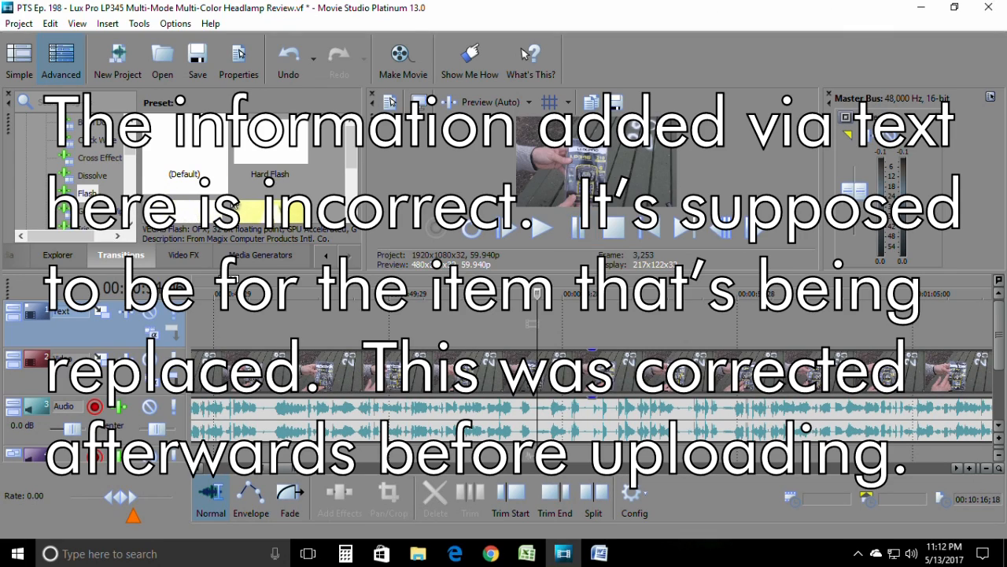
Add a default VEGAS Titles & Text event on the Text track at the playhead and replace its sample text with "Price $14.97".
left_click(236, 265)
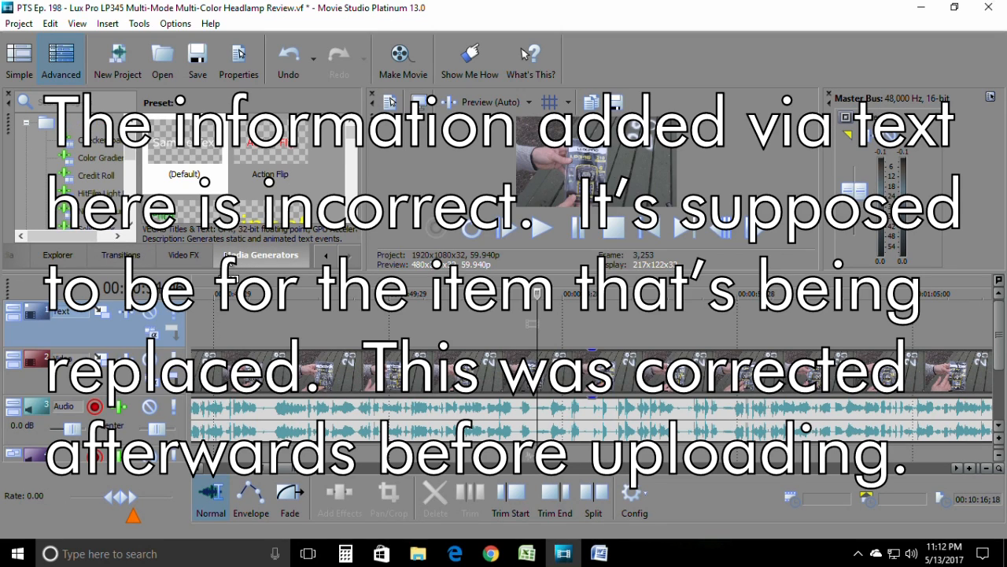
left_click_drag(178, 172, 544, 332)
left_click_drag(353, 225, 21, 228)
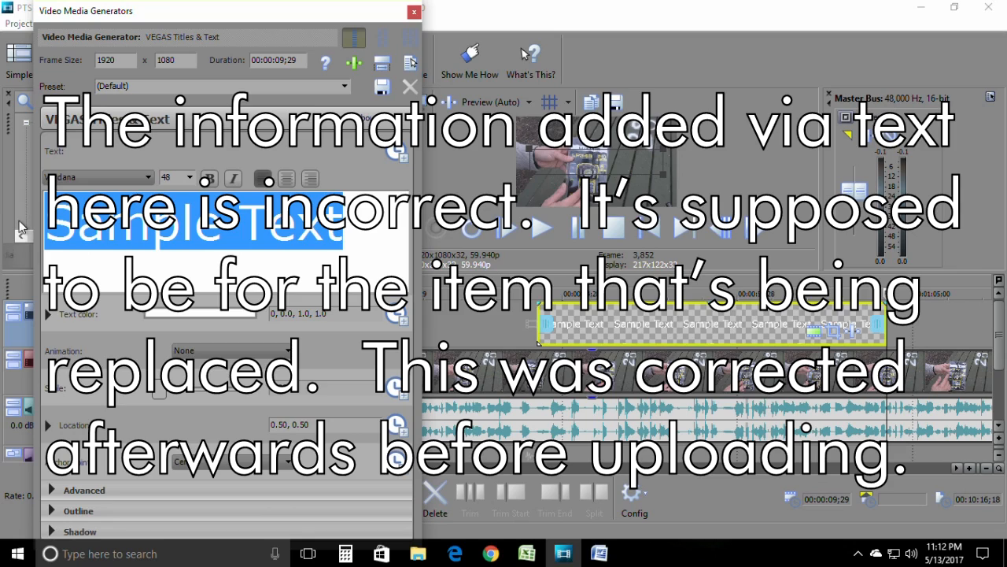
type("Prive")
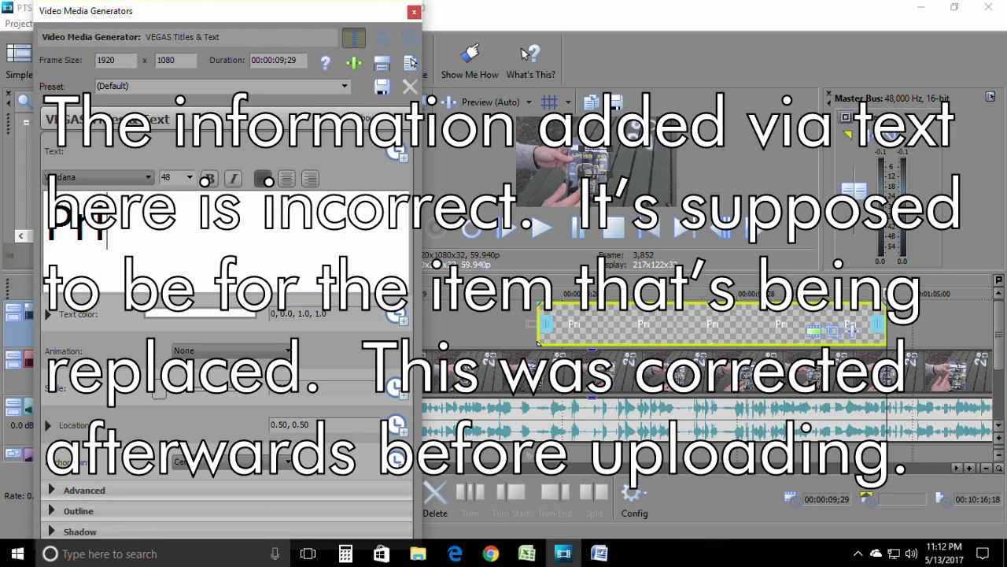
key("BackSpace")
key("BackSpace")
type("ce")
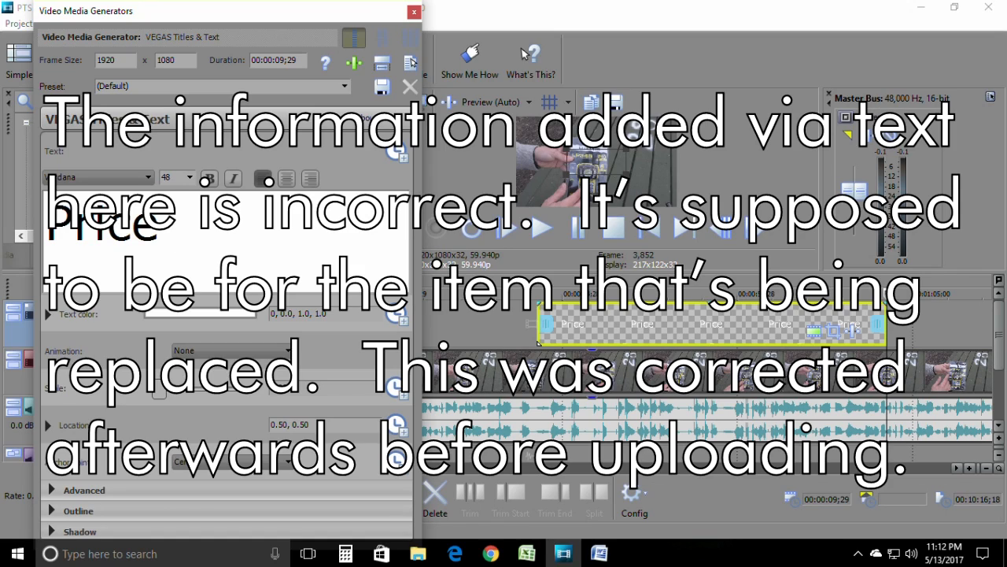
type(" $14.97")
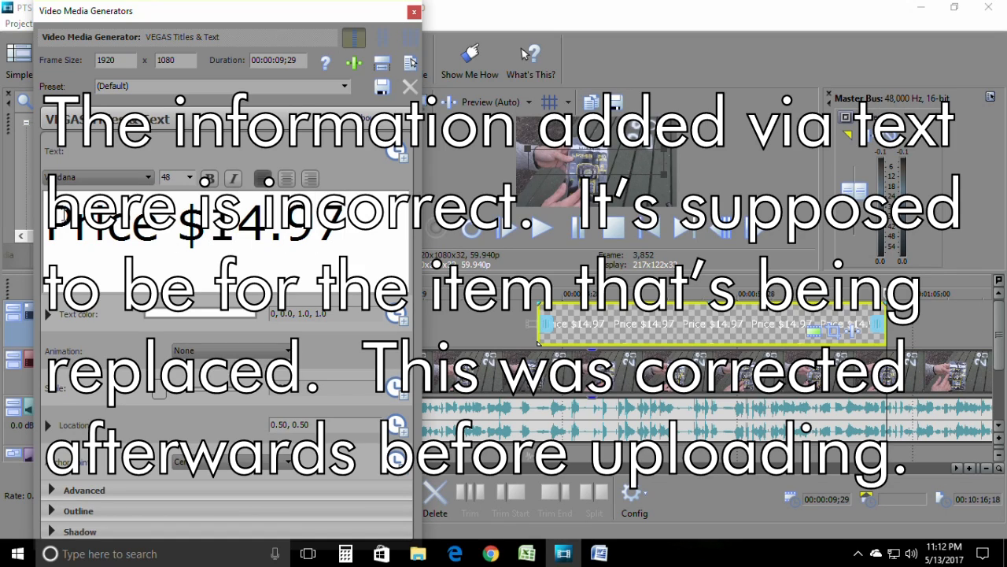
Add the lines "Item # 759416" and "Model # LP345" below the price in the title text.
key("Return")
type("I")
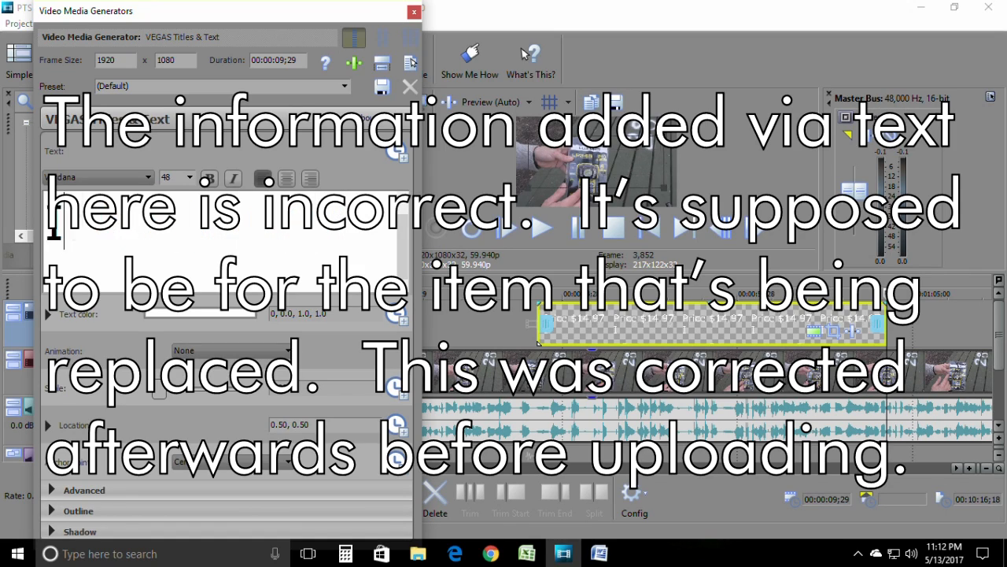
type("tem #")
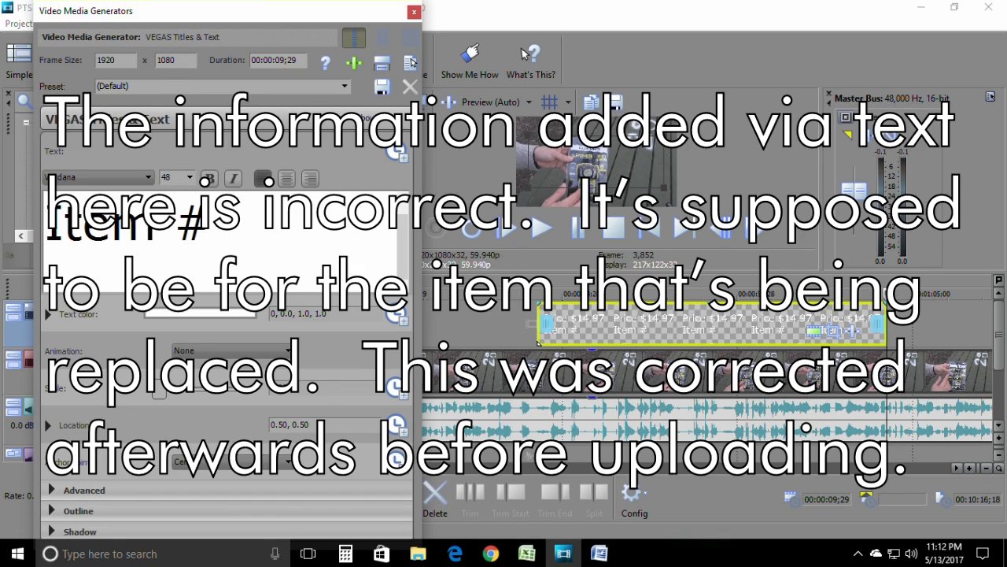
type(" 759416")
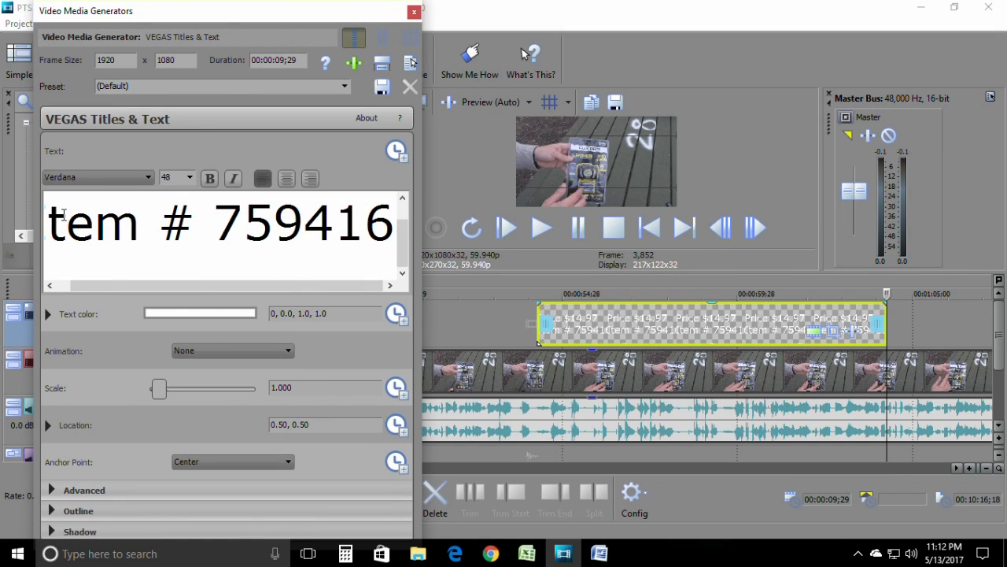
key("Return")
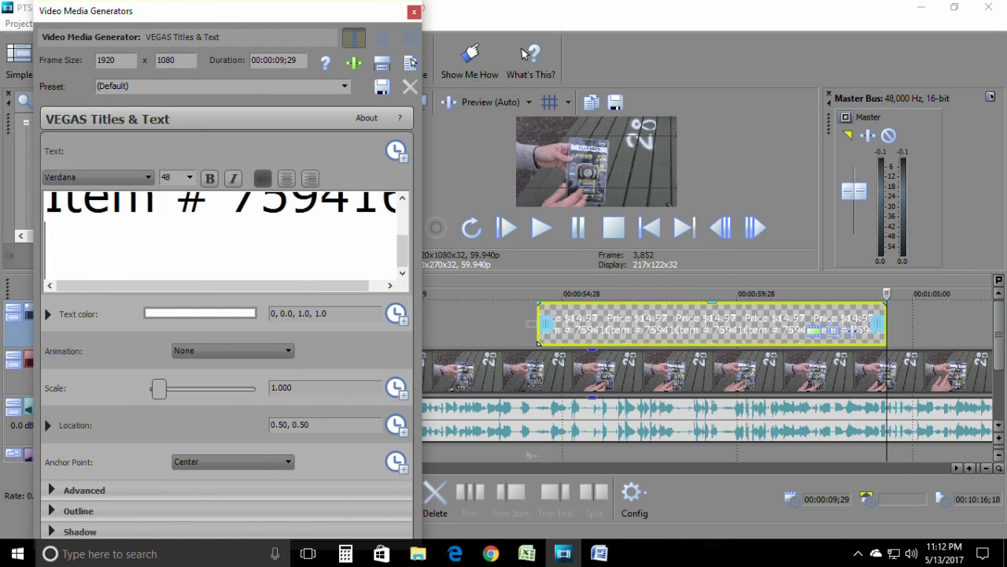
type("Model $")
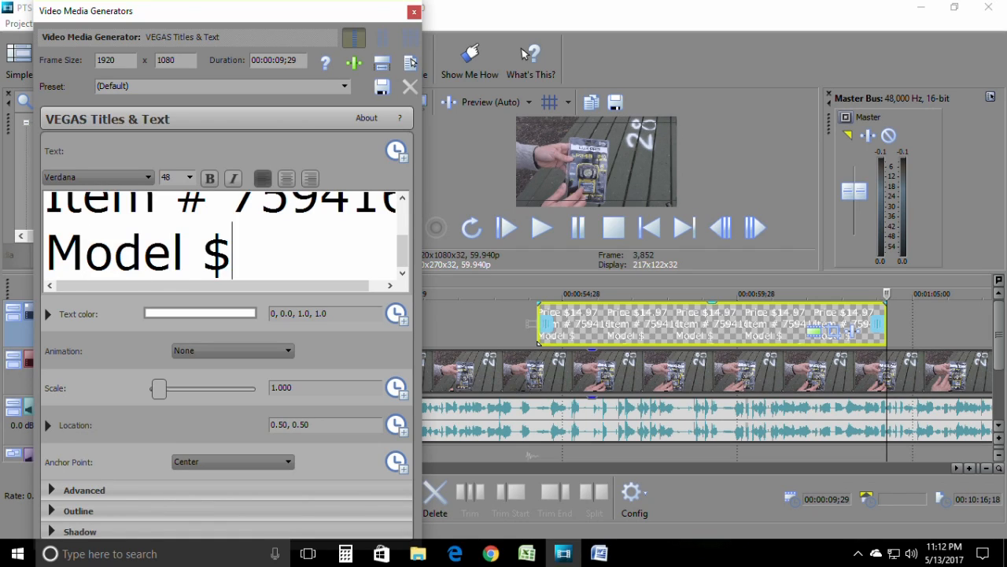
key("BackSpace")
type("#")
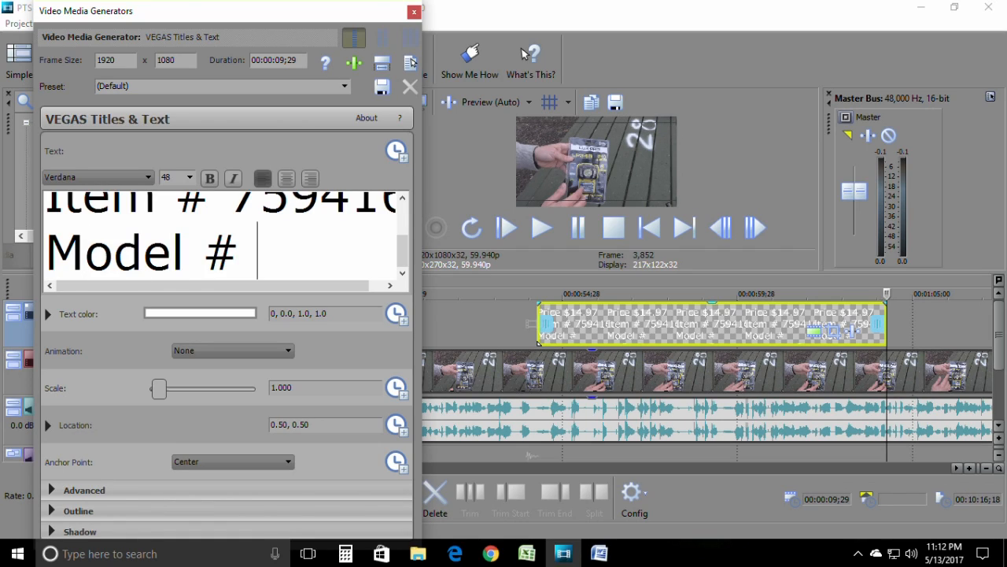
type(" LP345")
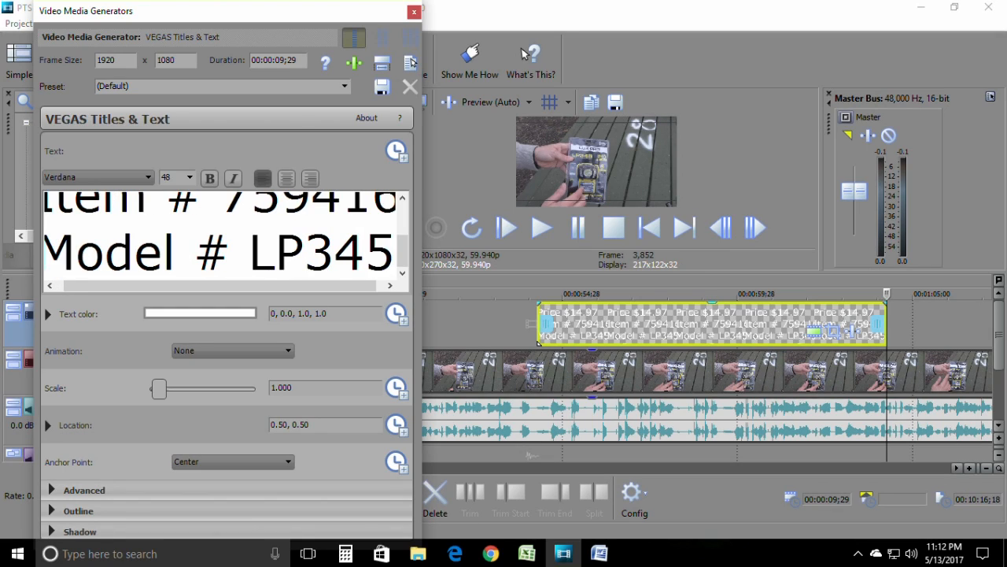
Add the lines "210 Max Lumens" and "6 Modes" at the end of the title text.
key("Return")
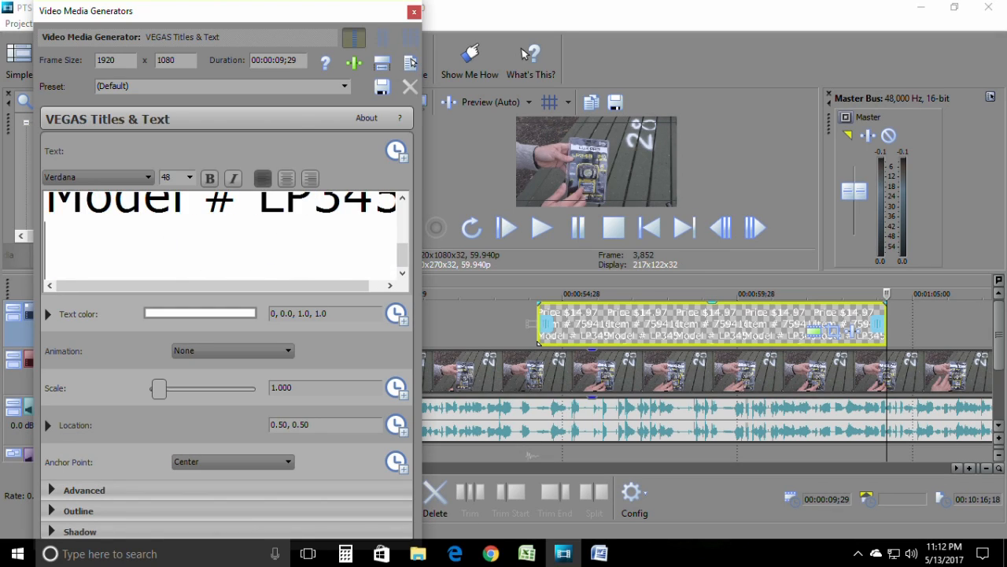
type("210 Max")
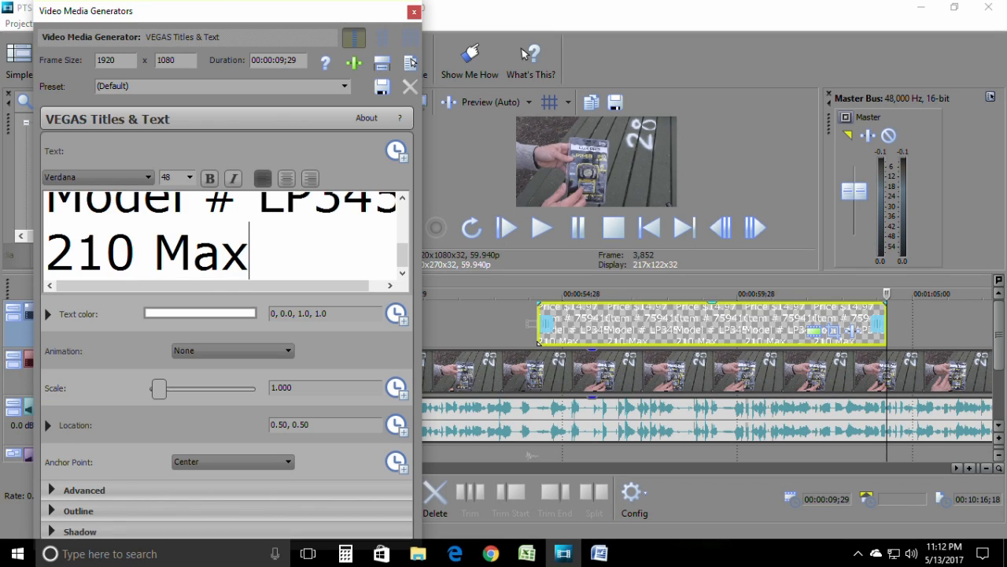
type(" Lumens")
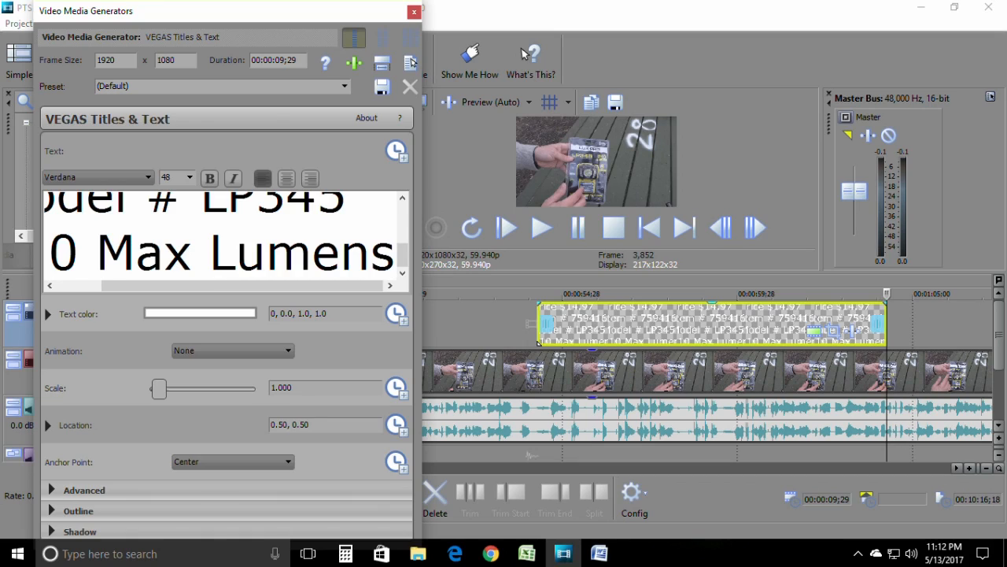
key("Return")
type("6 ")
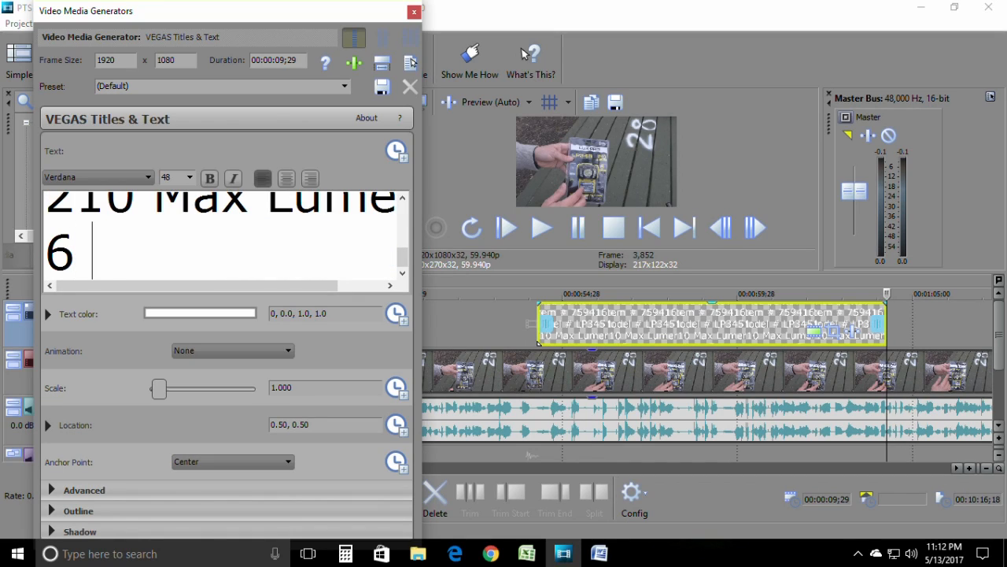
type("Modes")
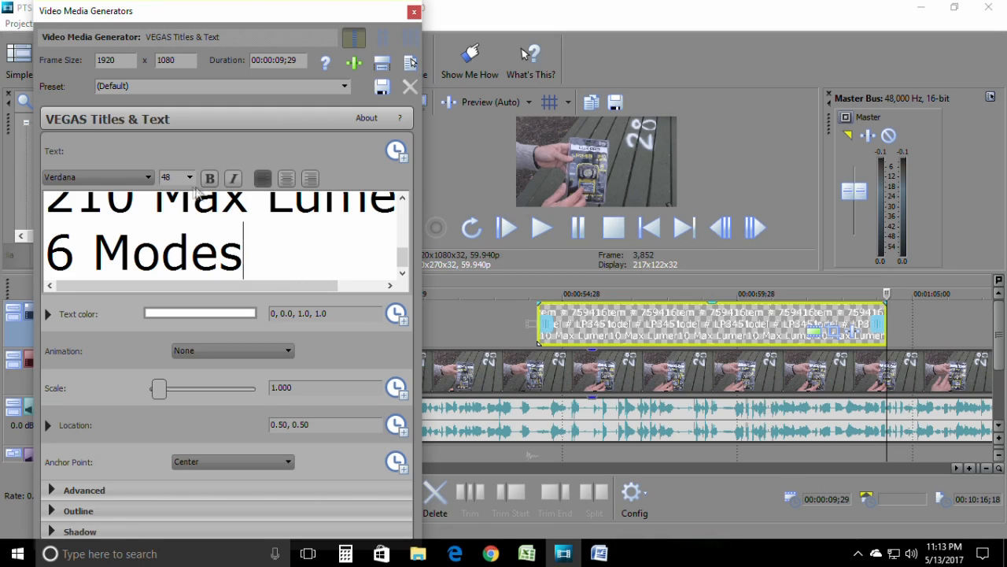
Copy the whole title text, switch to the open Word document and paste it over the episode number.
key("ctrl+a")
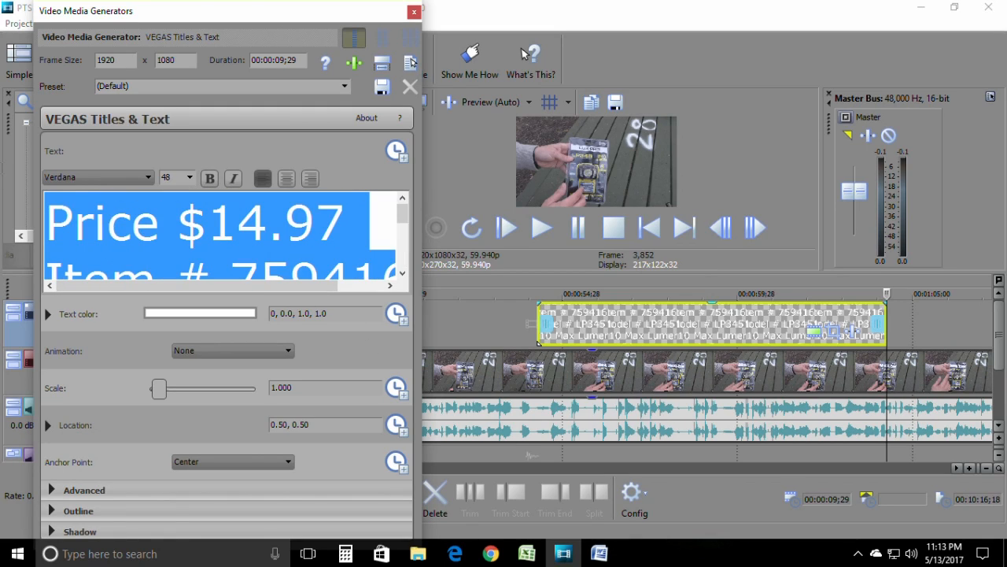
right_click(180, 218)
left_click(218, 249)
left_click(599, 554)
right_click(299, 300)
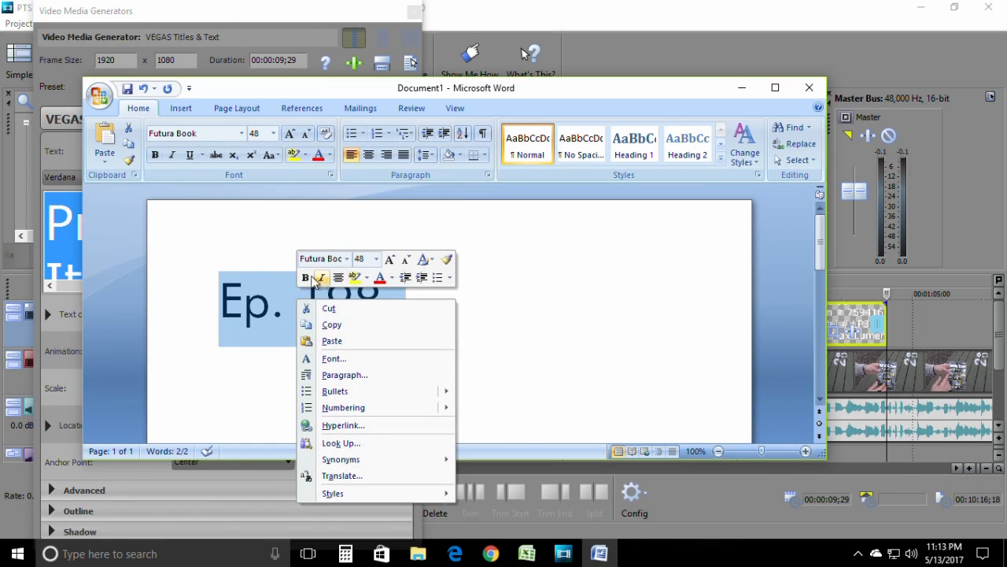
left_click(341, 344)
Remove the space after # in the item and model lines and put "Lowes" before "Item".
scroll(465, 411, "up", 1)
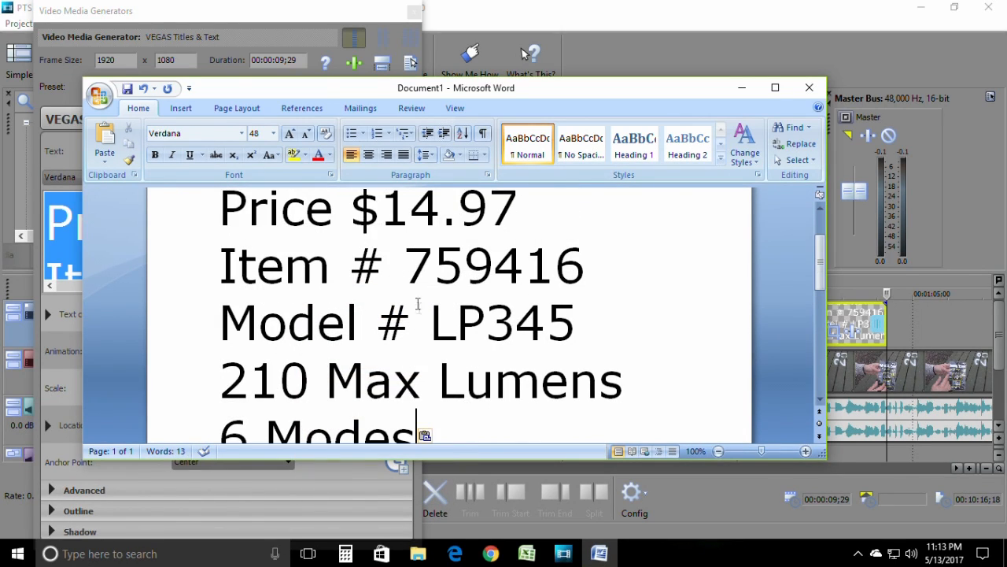
key("BackSpace")
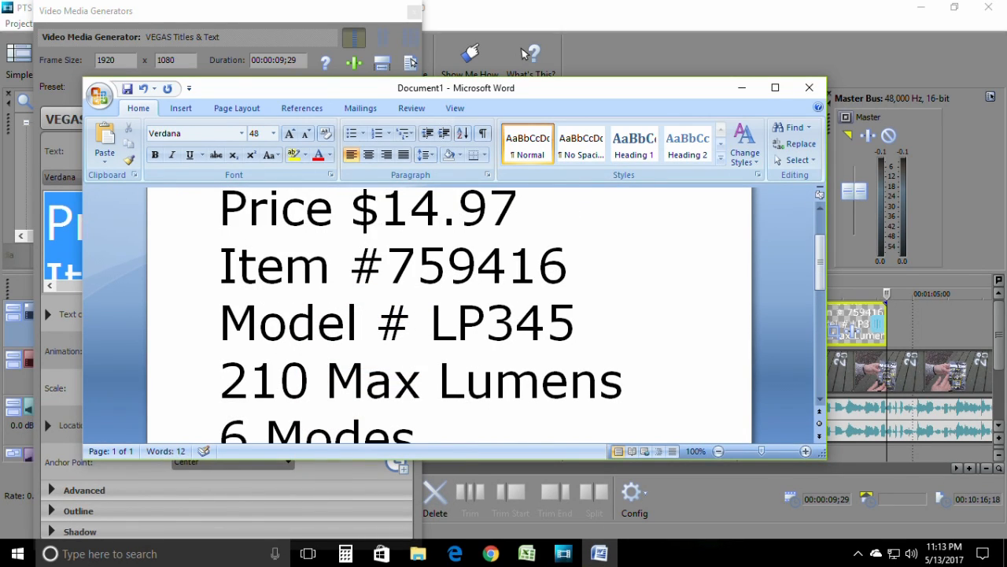
left_click(424, 295)
key("BackSpace")
scroll(418, 315, "down", 1)
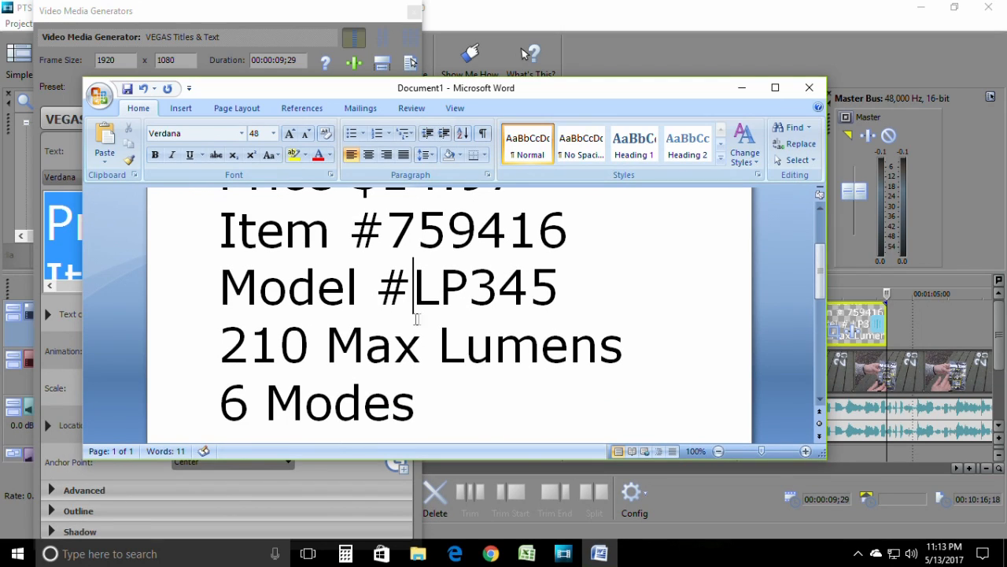
left_click(202, 233)
type("Lowes")
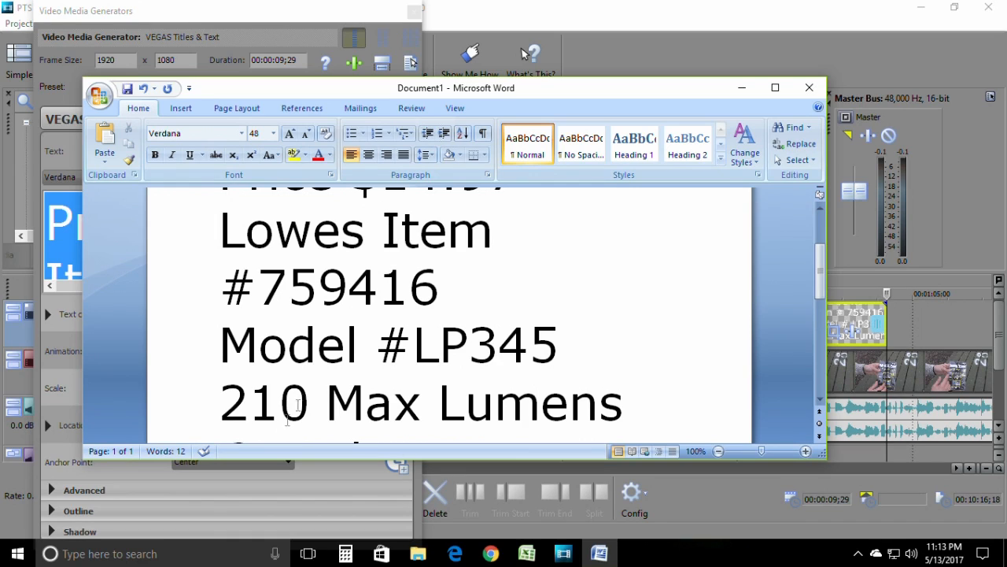
Format all five lines in Futura Book at size 20.
scroll(298, 406, "up", 3)
scroll(410, 409, "down", 4)
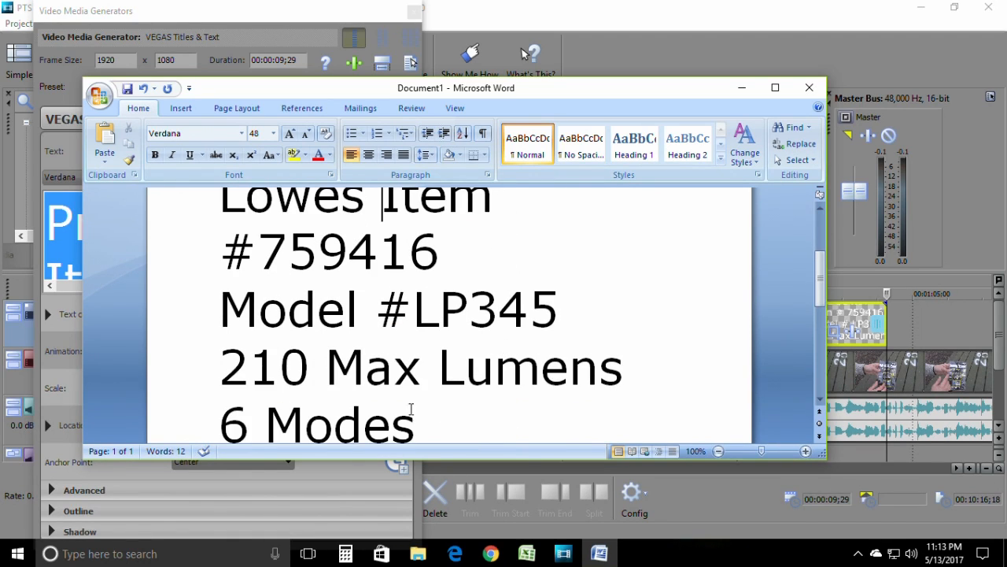
left_click_drag(410, 409, 227, 185)
left_click(274, 133)
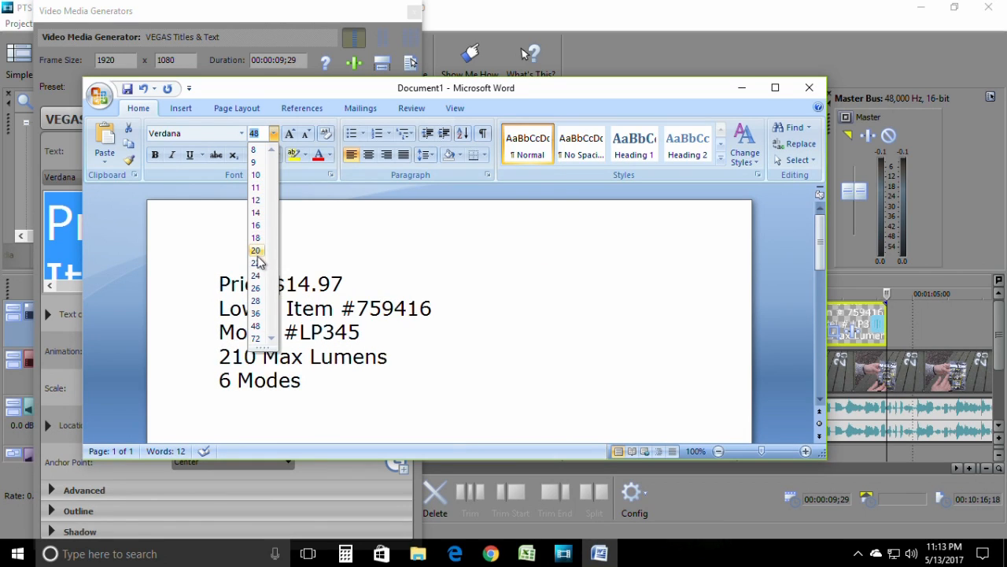
left_click(255, 250)
left_click(240, 135)
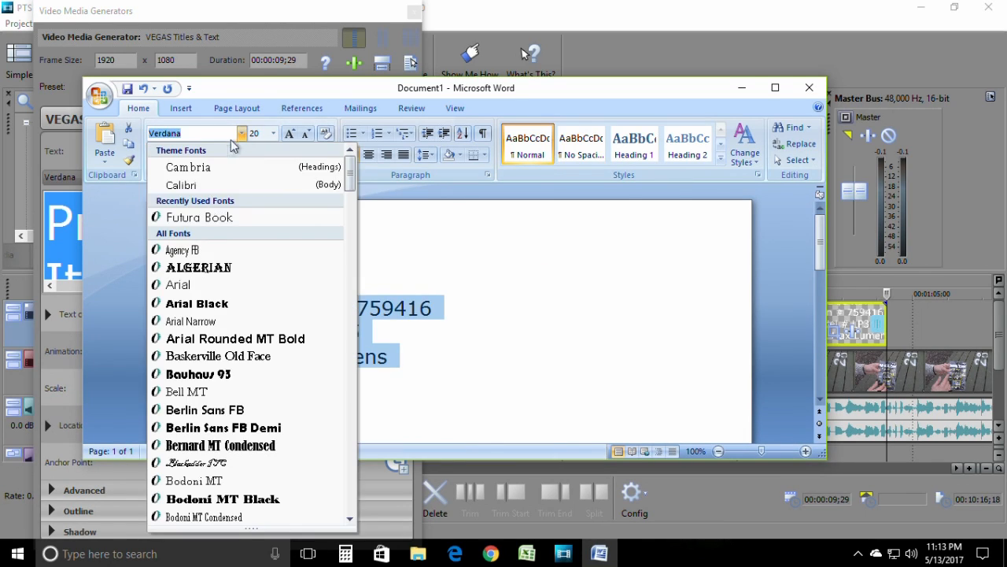
left_click(214, 218)
left_click(625, 355)
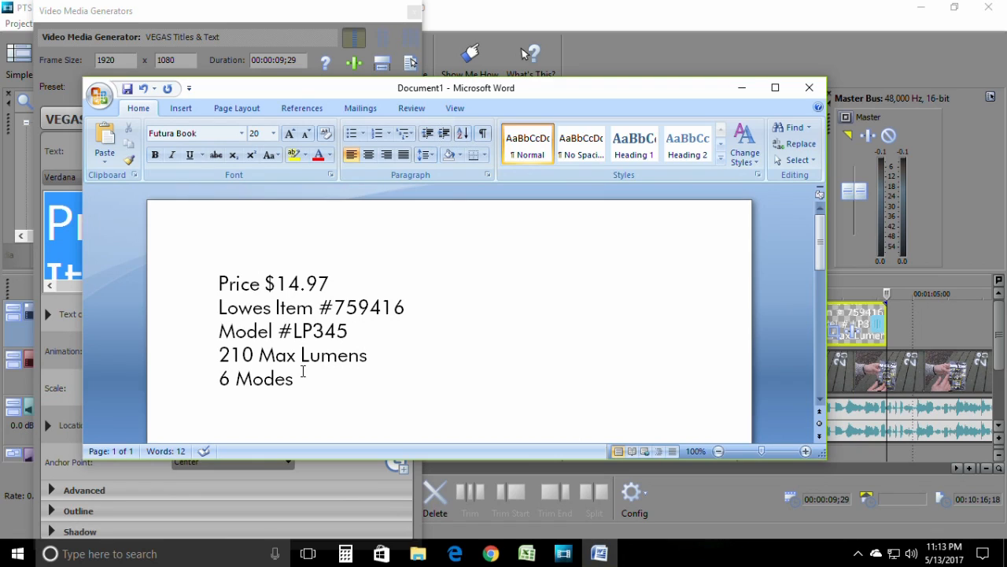
Turn the five product lines into a bulleted list.
key("ctrl+a")
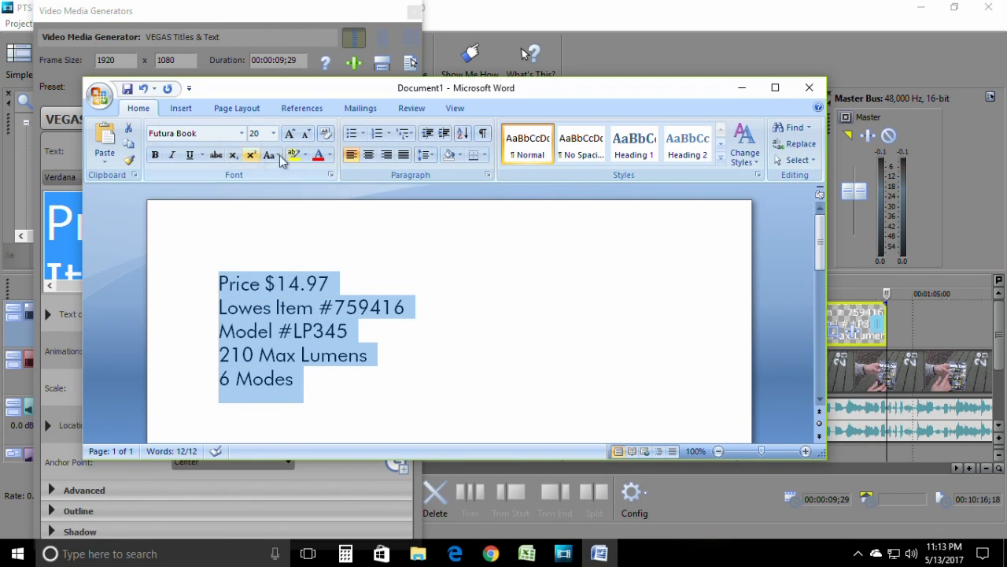
left_click(351, 133)
left_click(362, 365)
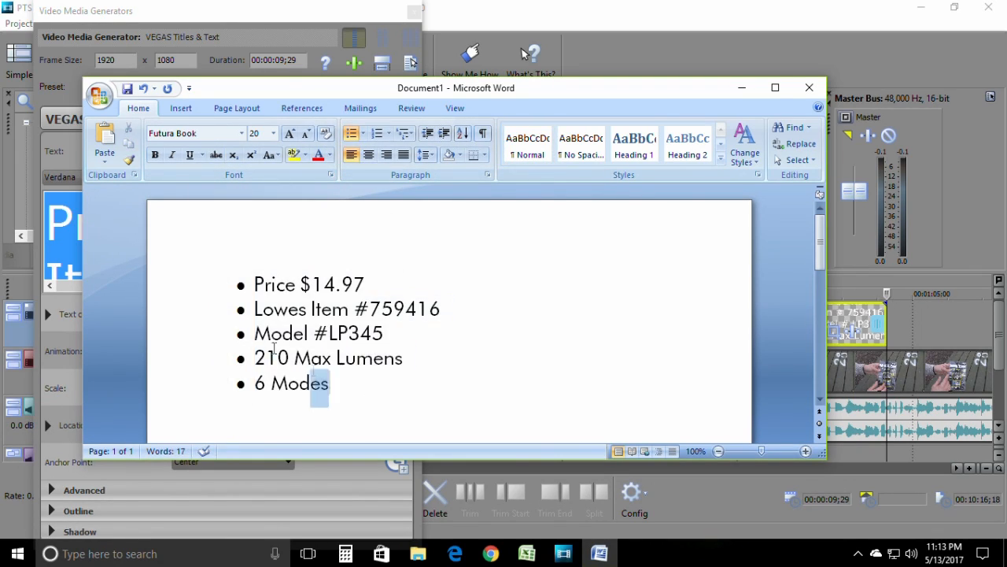
Copy the bulleted list, switch back to Movie Studio and paste it over the title's existing text.
left_click_drag(274, 349, 264, 285)
right_click(299, 296)
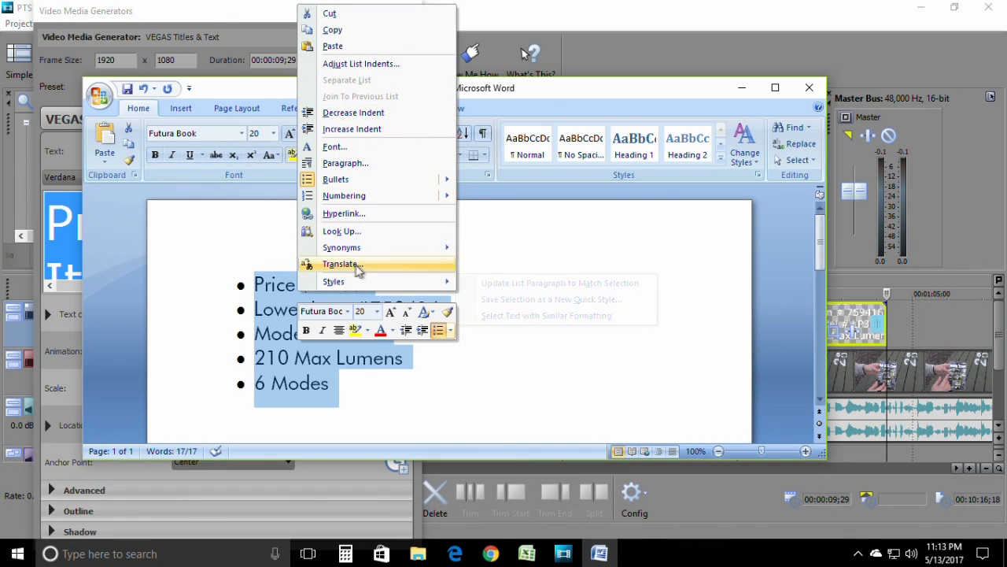
left_click(351, 33)
left_click(618, 4)
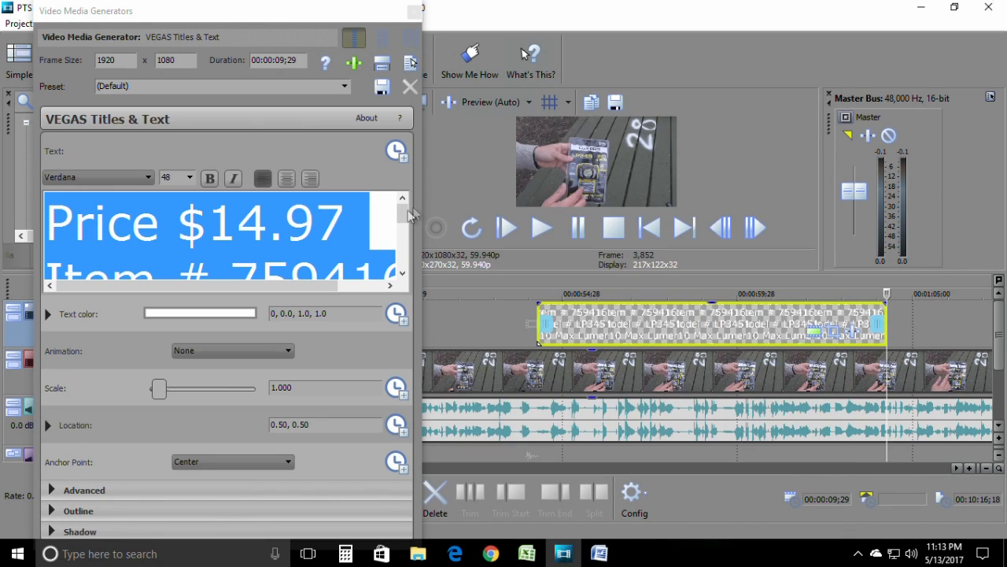
right_click(222, 236)
left_click(236, 276)
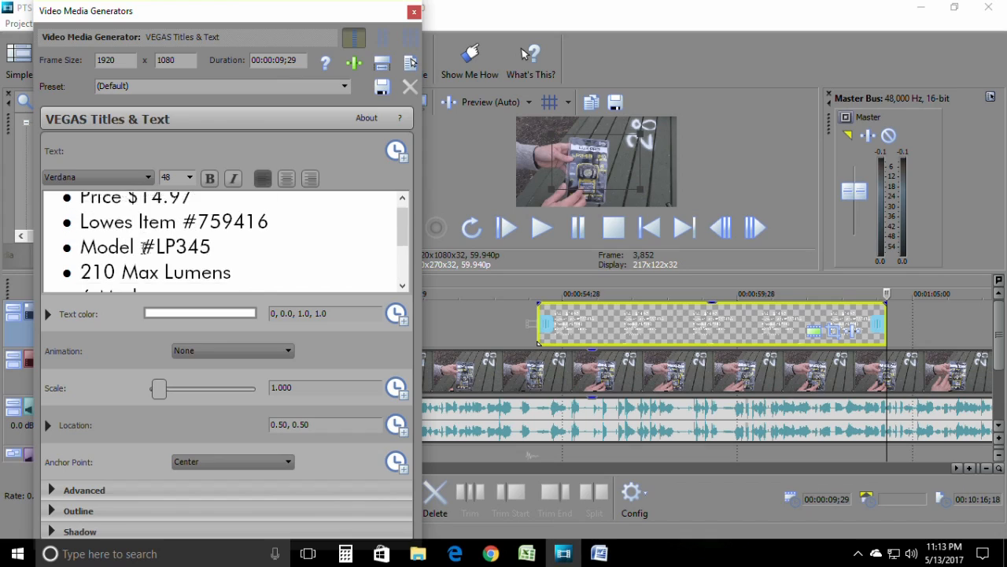
Select the whole pasted bulleted list and reposition the title in the video frame to about location 0.59, 0.43.
scroll(144, 248, "up", 1)
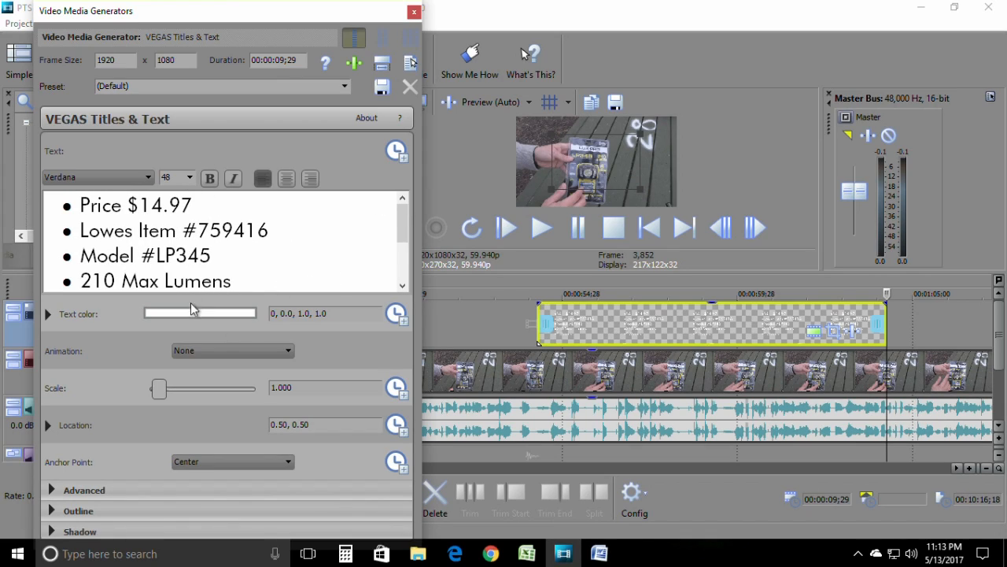
left_click_drag(274, 277, 299, 264)
left_click(248, 281)
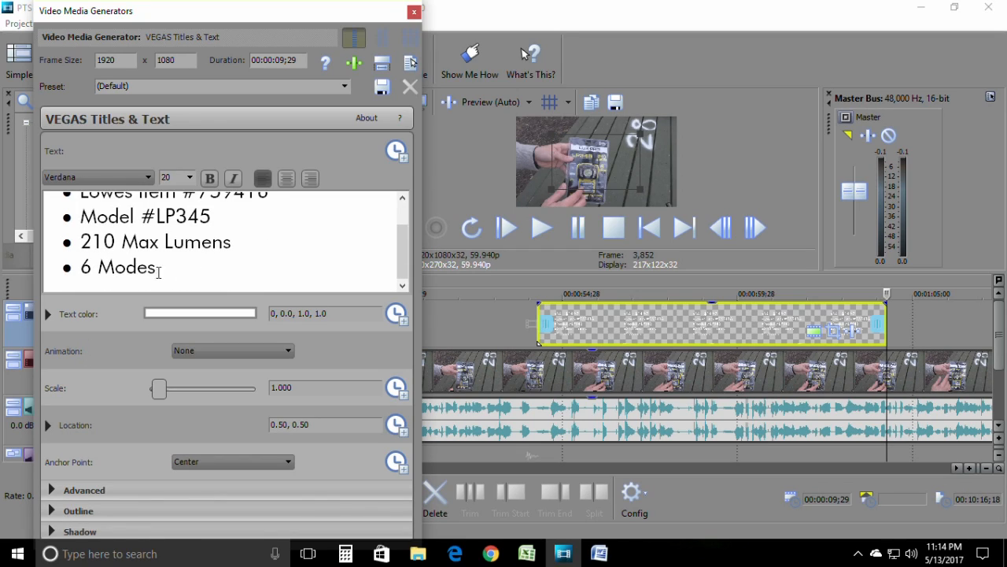
left_click_drag(170, 282, 51, 193)
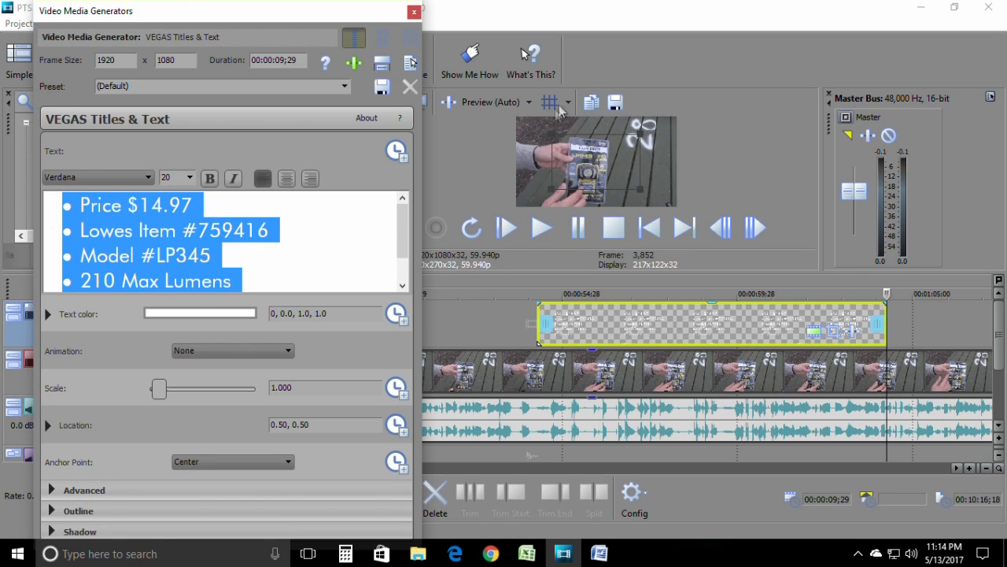
left_click_drag(629, 182, 613, 158)
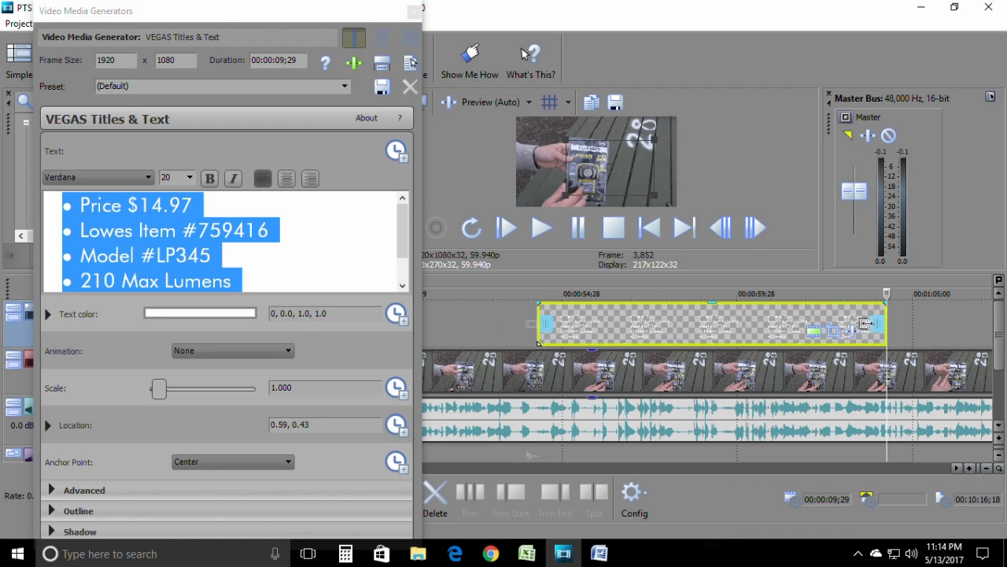
Trim the end of the title event to about 4 seconds and set the generated title's duration to 00:00:04;00.
left_click_drag(866, 323, 664, 315)
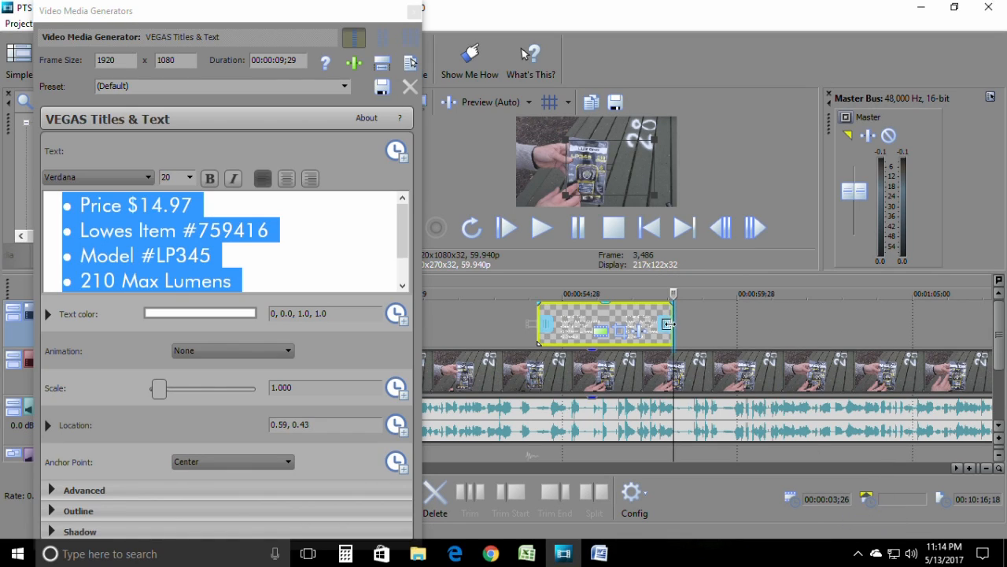
left_click_drag(671, 325, 678, 325)
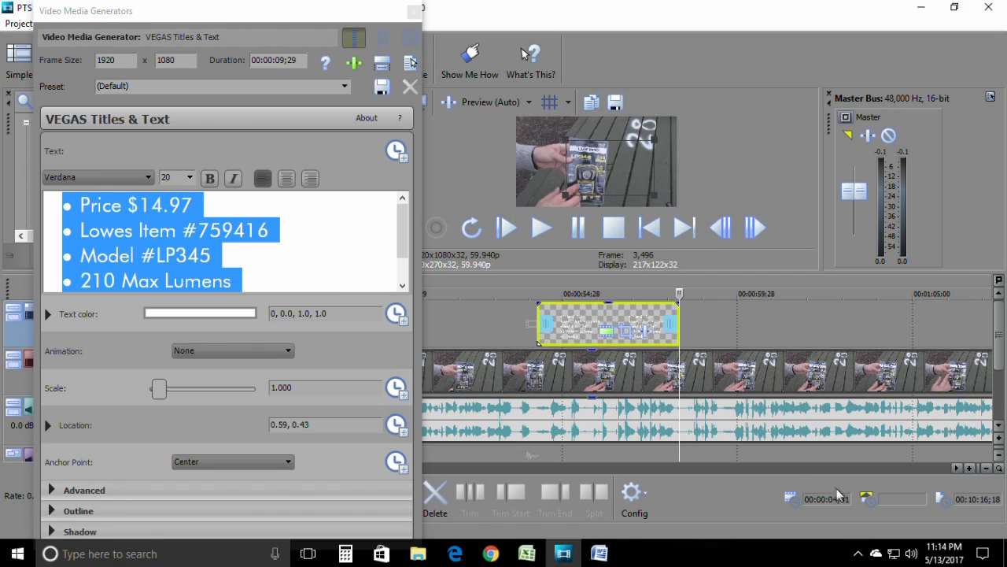
left_click_drag(654, 327, 663, 322)
double_click(289, 62)
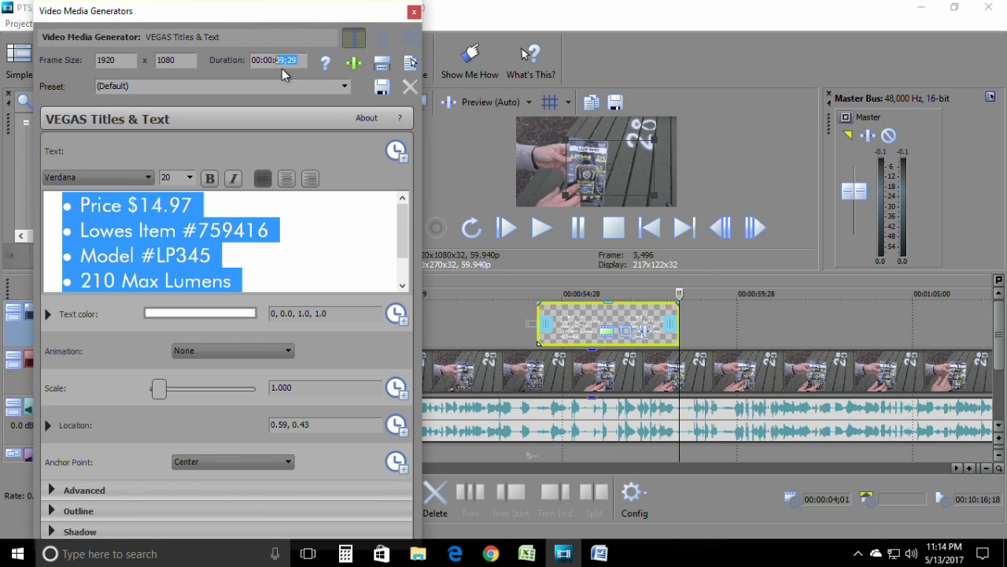
type("4")
key("Return")
scroll(548, 273, "down", 3)
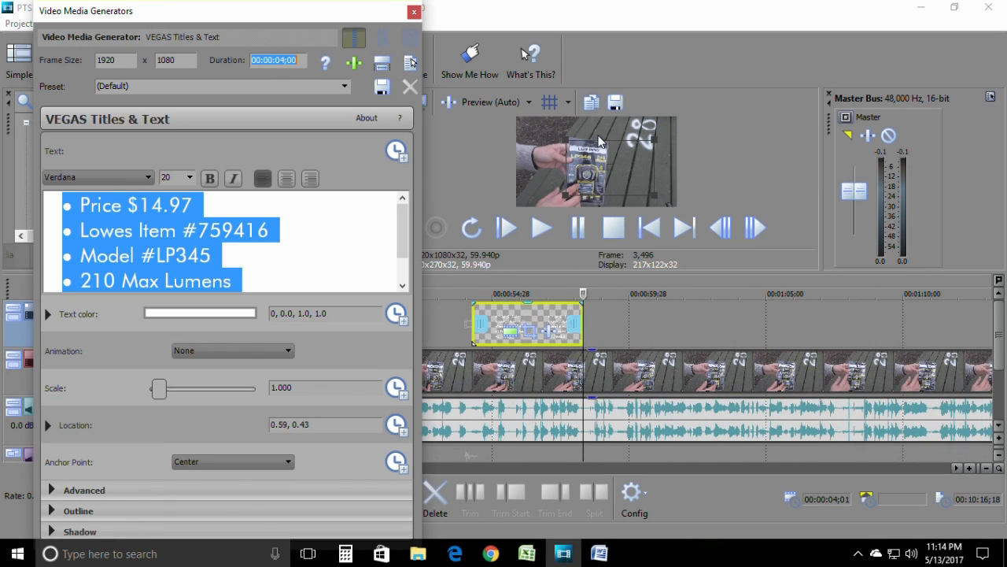
With a frame inside the title in view, set the list's font size to 18 and move the title to about 0.72, 0.46.
left_click(583, 293)
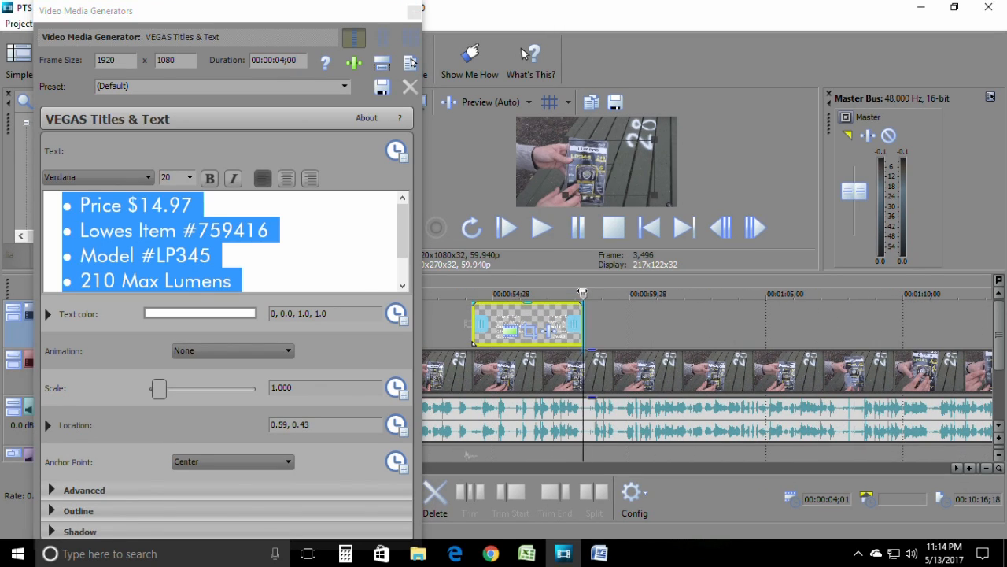
left_click_drag(580, 292, 539, 293)
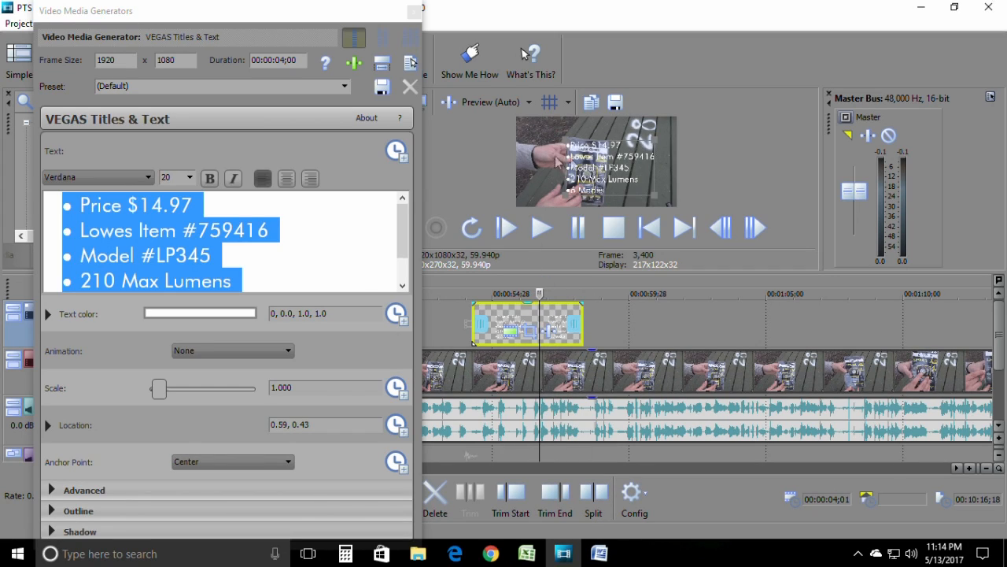
left_click(189, 177)
left_click(173, 241)
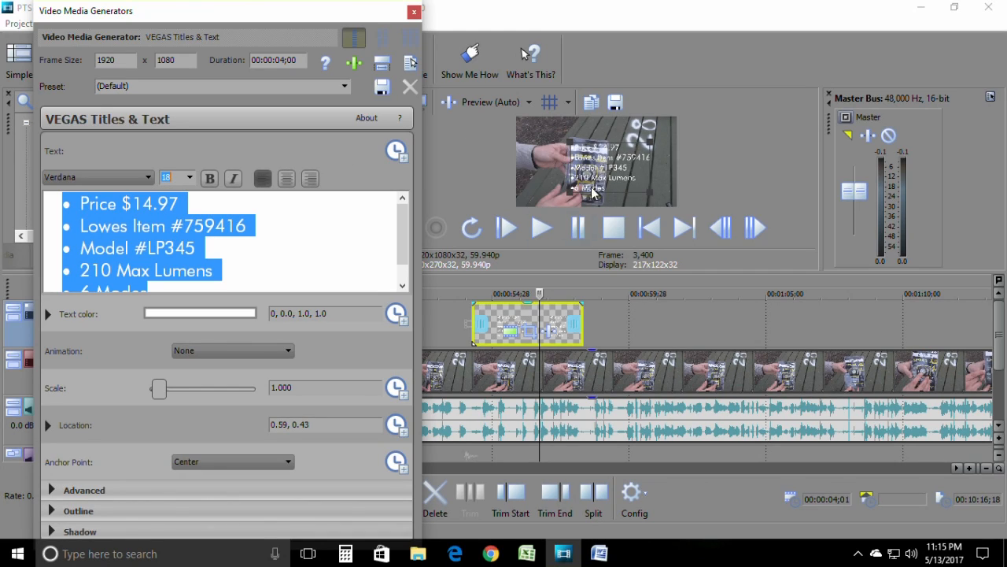
left_click_drag(614, 170, 634, 172)
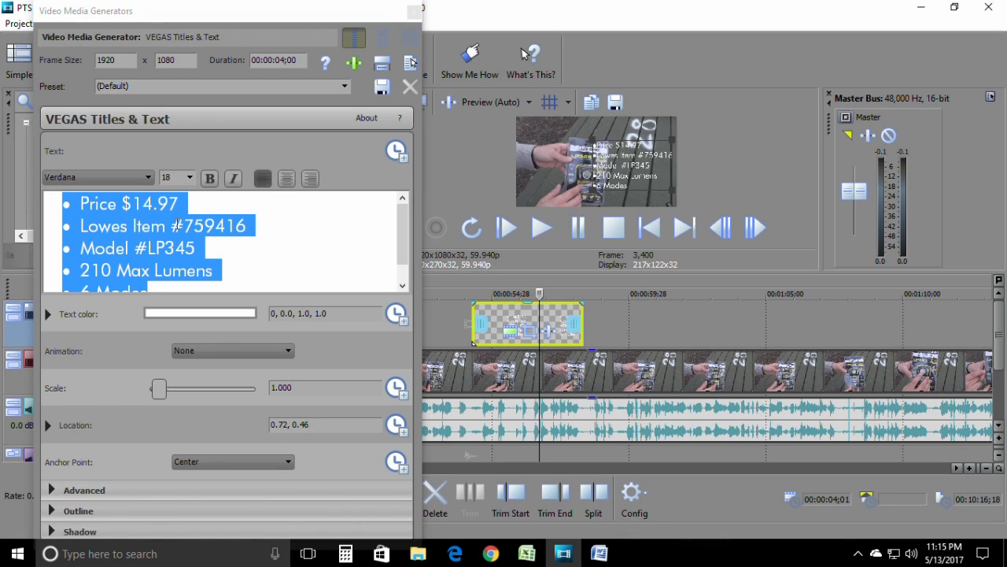
Delete the word "Item" from the Lowes line and move the title to about location 0.78, 0.44, beside the package.
left_click(167, 226)
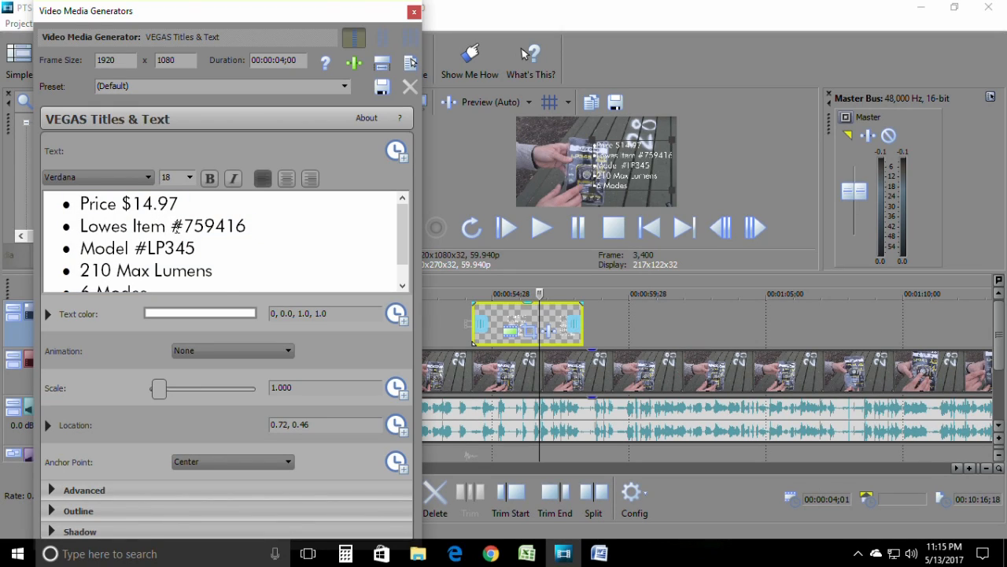
key("BackSpace")
key("BackSpace")
key("BackSpace")
key("BackSpace")
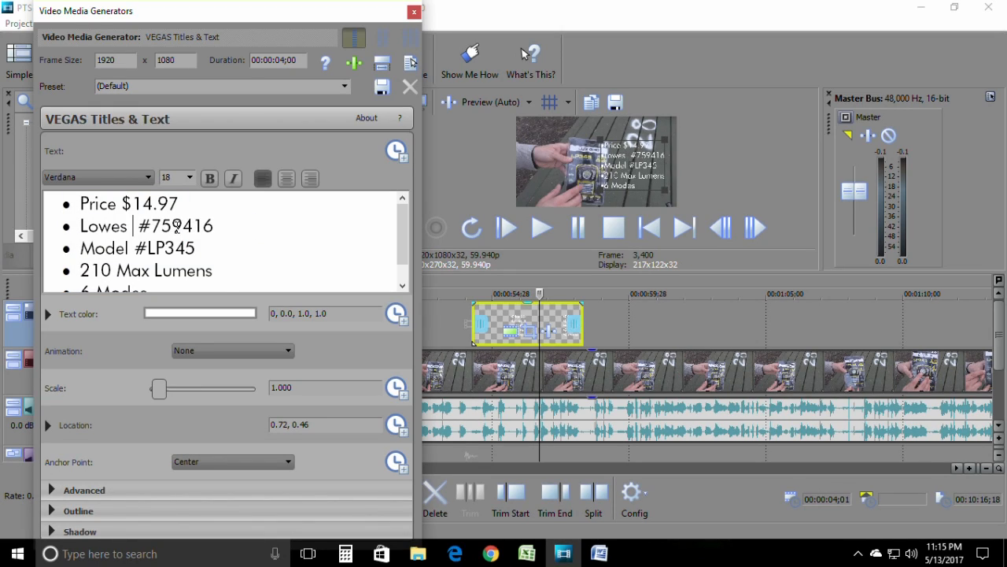
key("BackSpace")
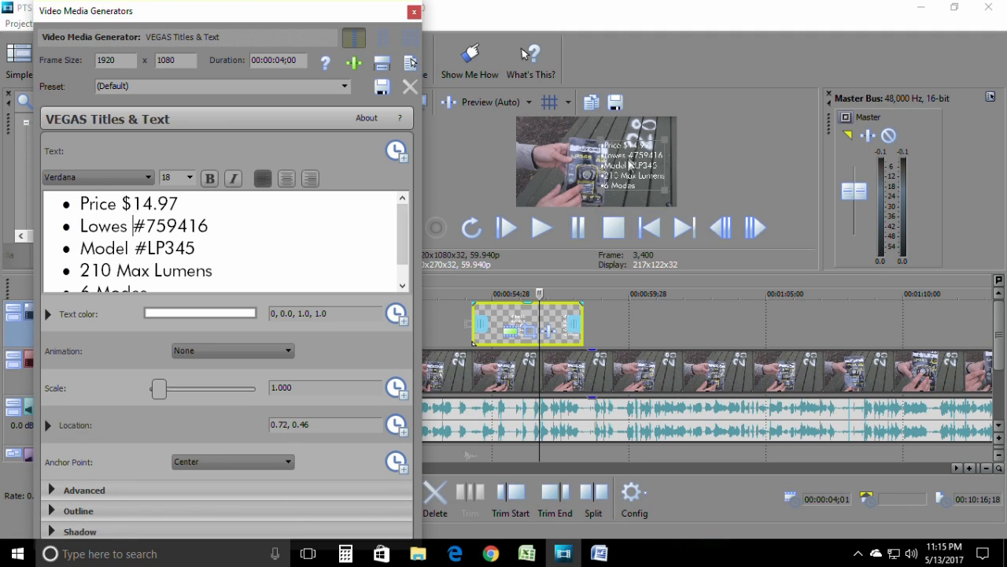
left_click_drag(626, 169, 636, 167)
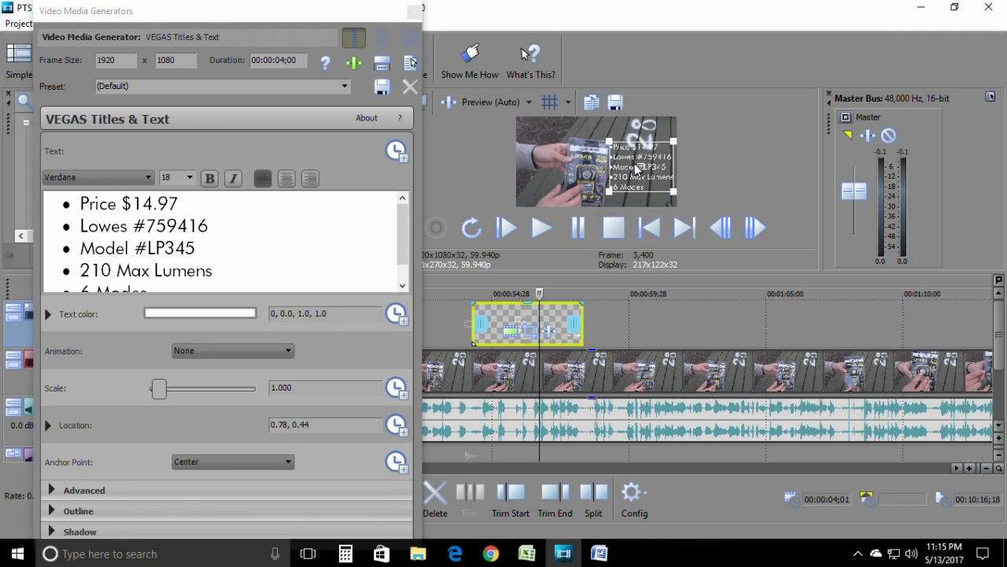
Play back the section with the title over the footage and close the title's settings.
left_click(464, 293)
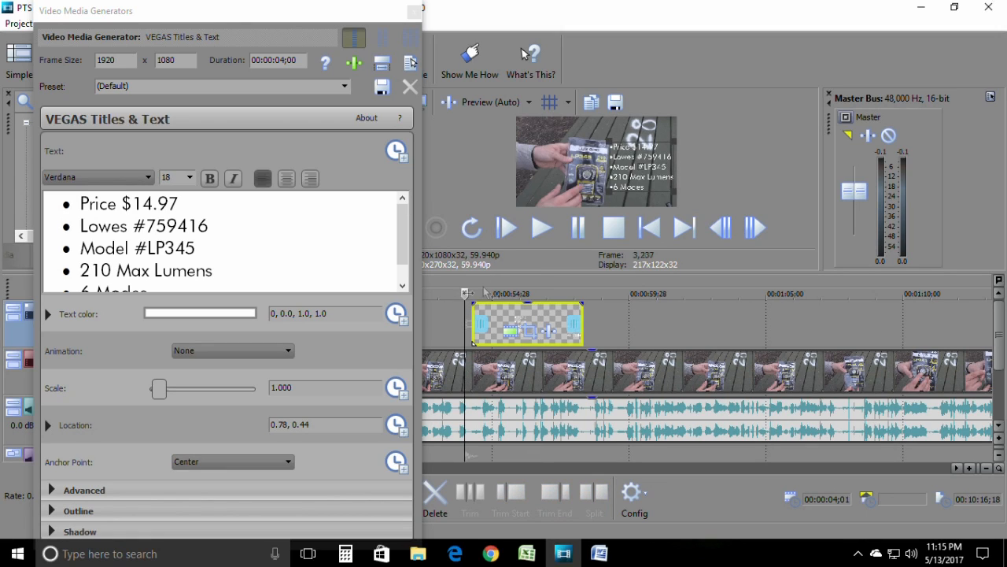
left_click(542, 228)
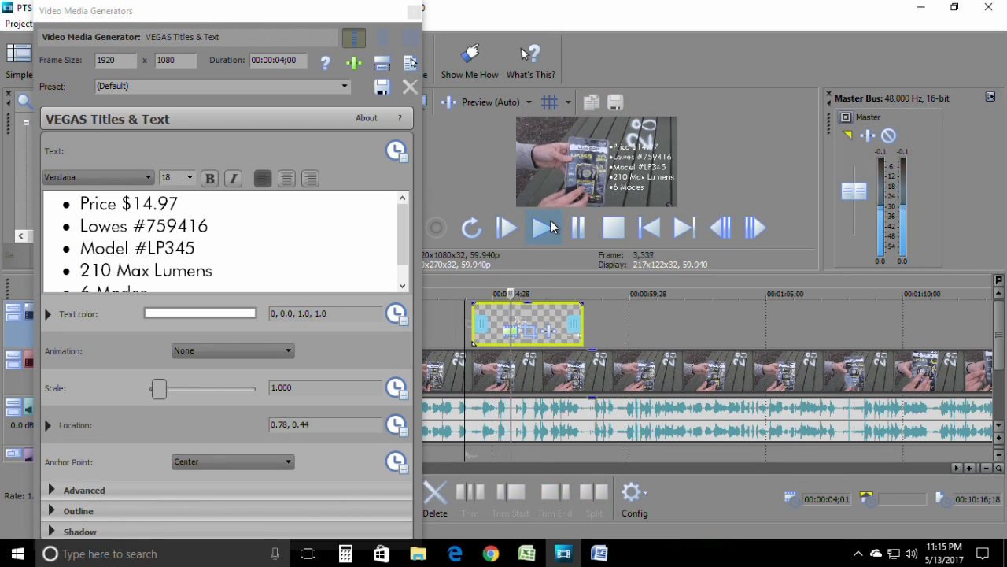
left_click(578, 227)
left_click(414, 13)
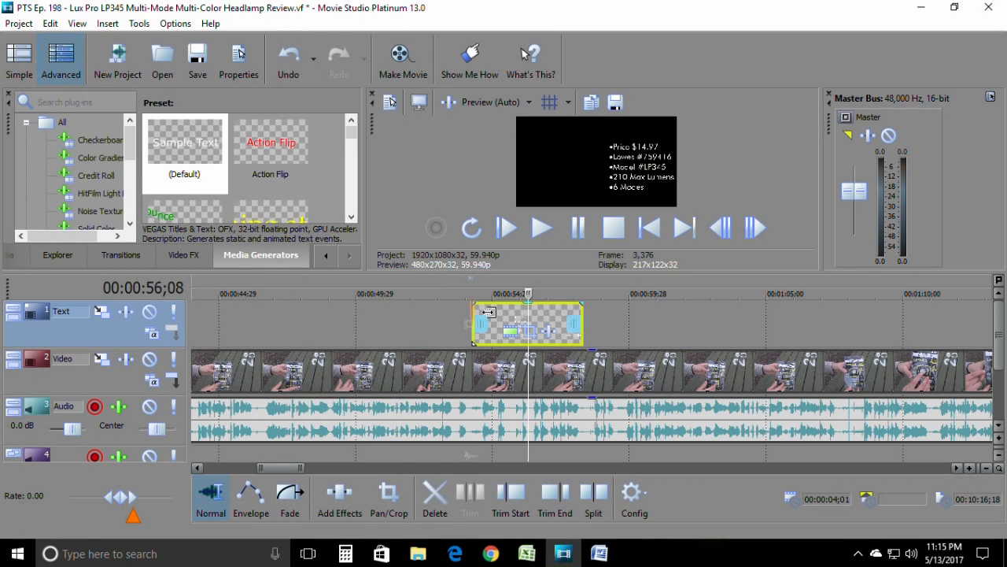
Play the footage leading up to the title and move the title event earlier to start at 00:00:53;20.
left_click(385, 315)
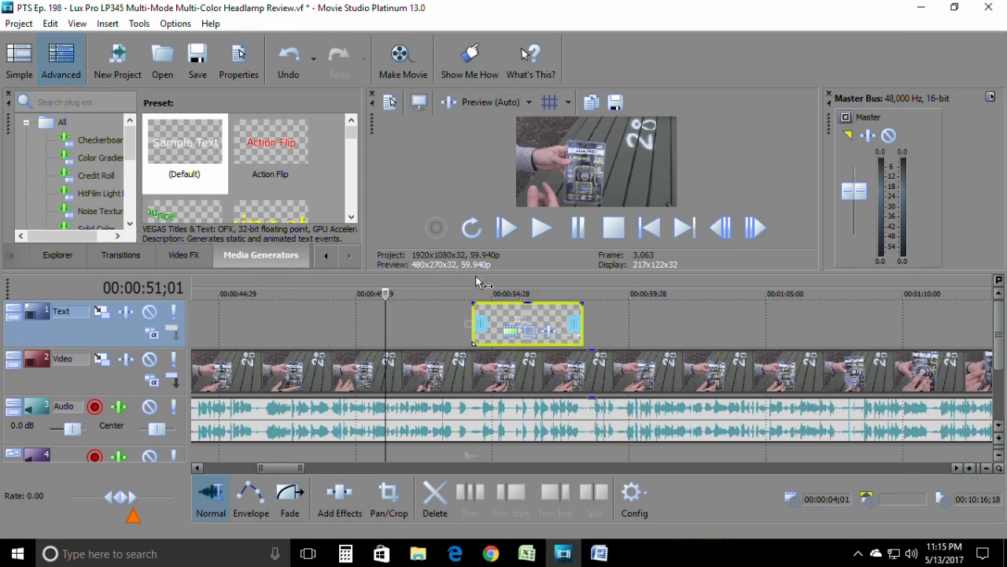
left_click(542, 227)
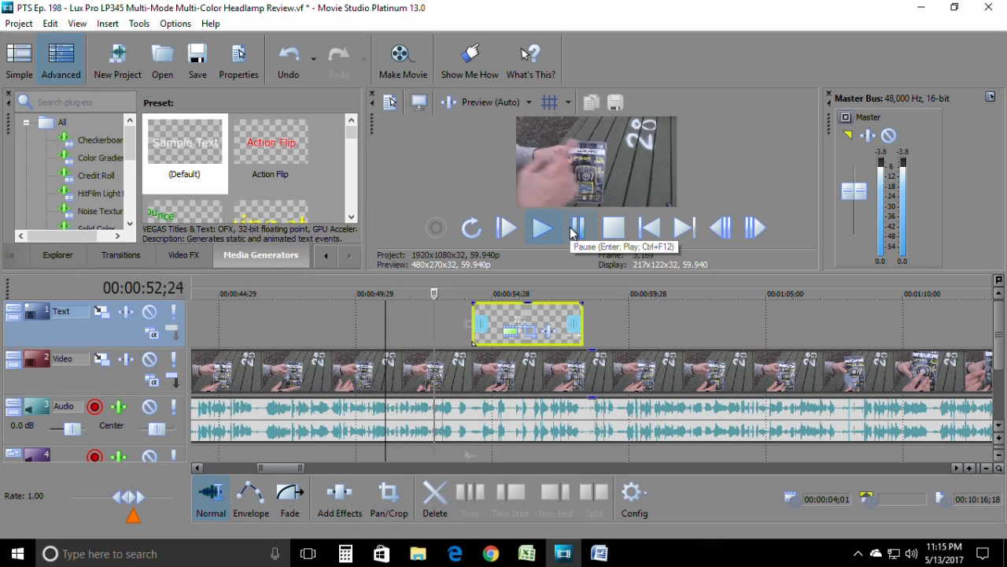
left_click(575, 229)
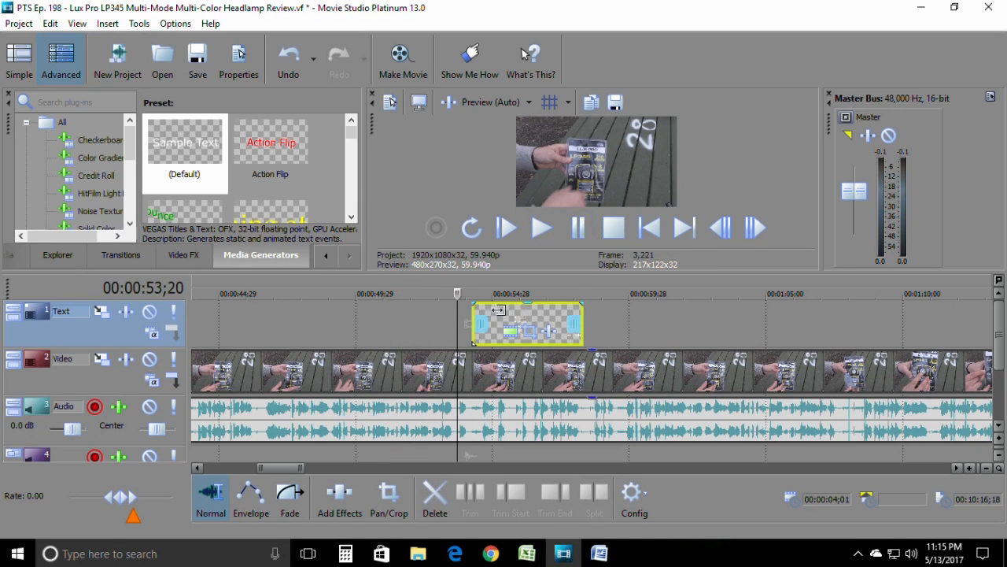
left_click_drag(498, 310, 483, 310)
Play on from just before the title, and replay the footage from about 00:02:10 to find a section to cut.
left_click(403, 294)
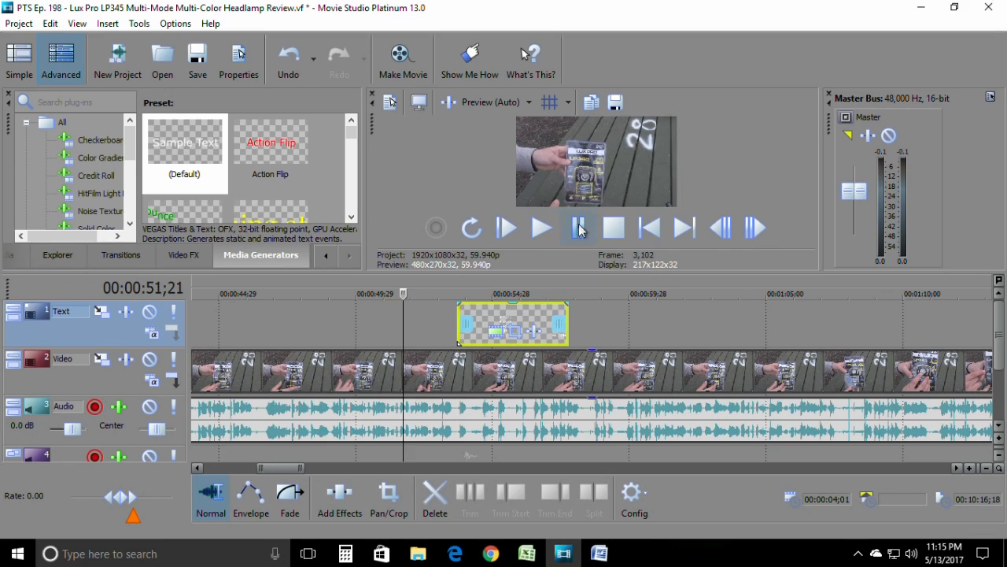
left_click(542, 228)
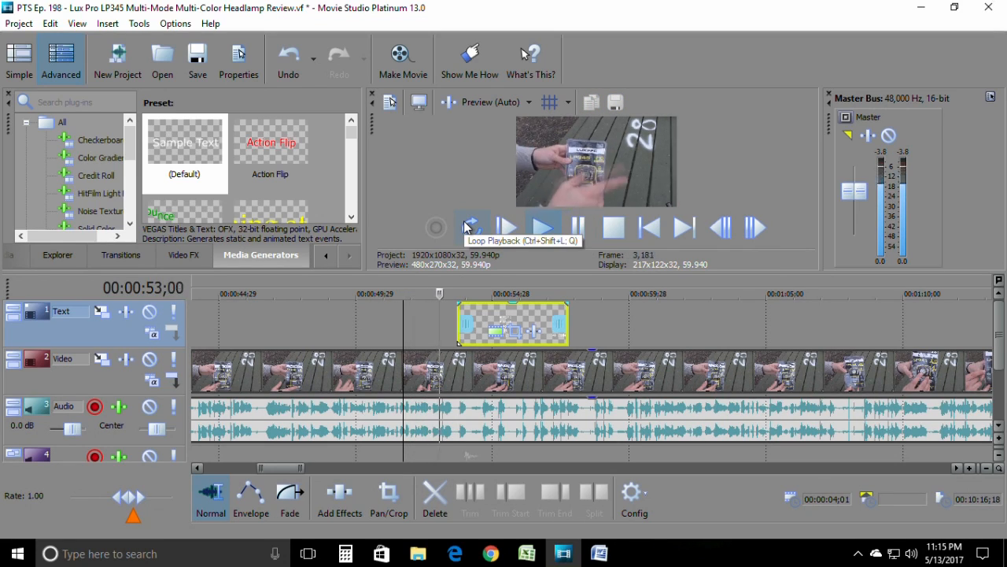
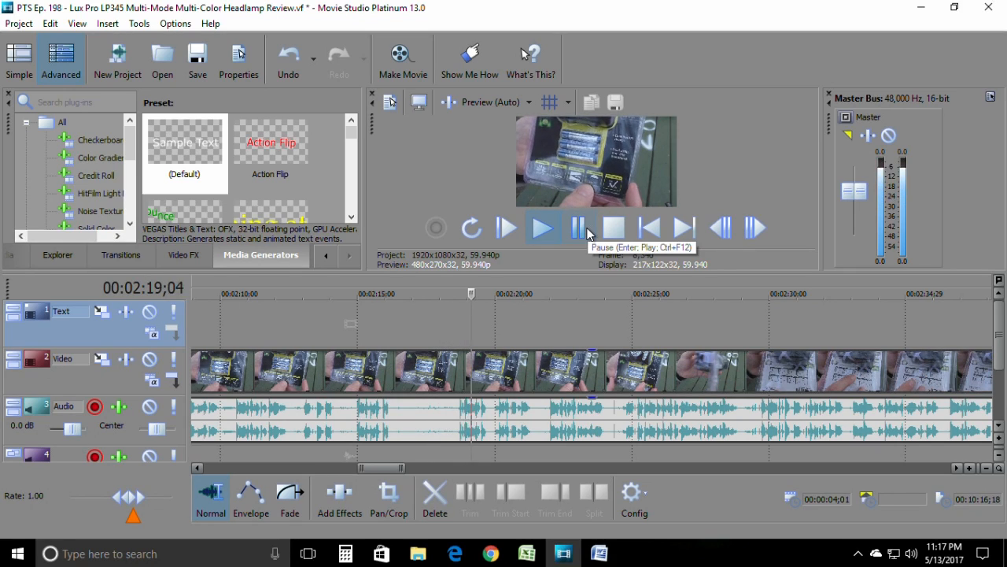
left_click(579, 229)
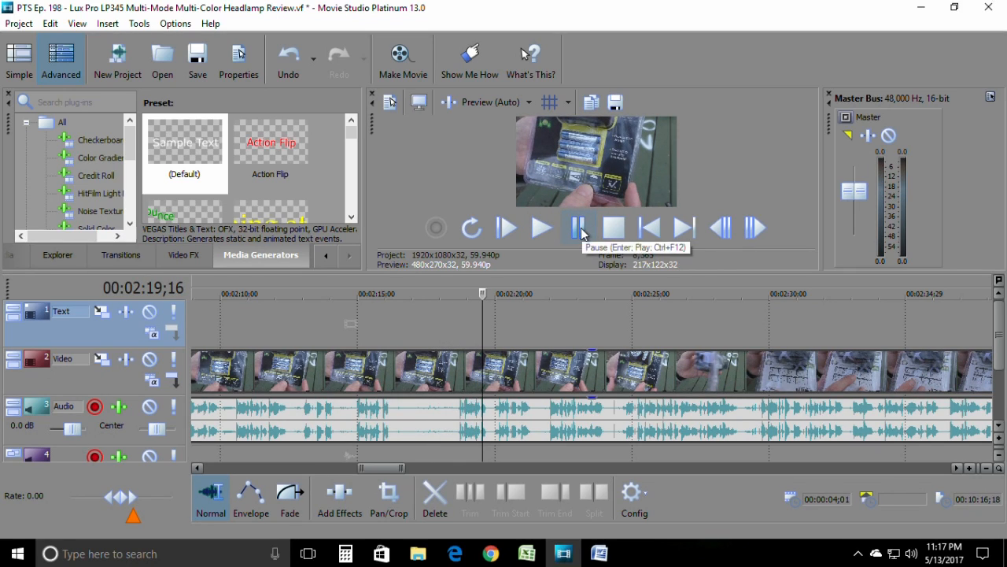
left_click(225, 324)
left_click(542, 228)
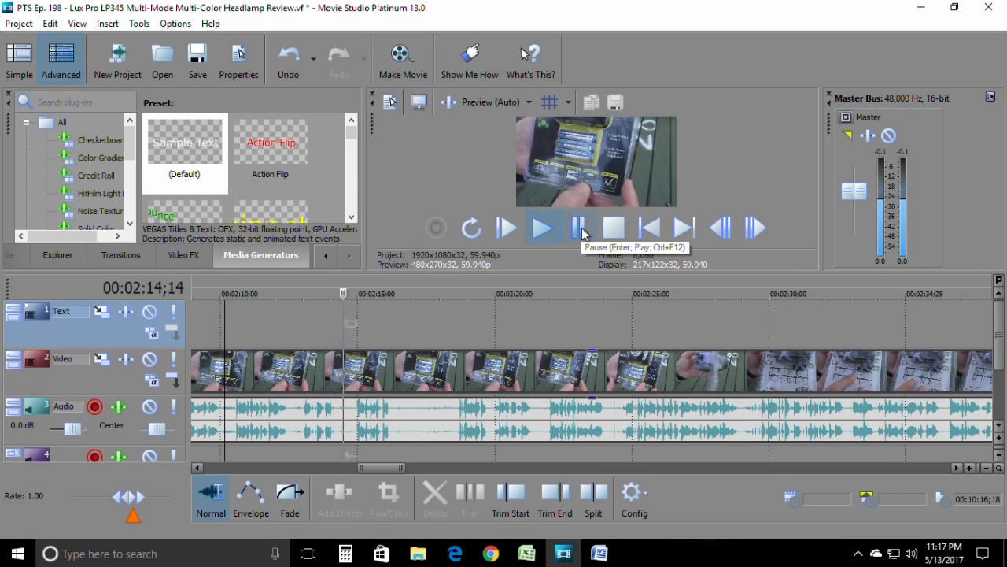
left_click(576, 229)
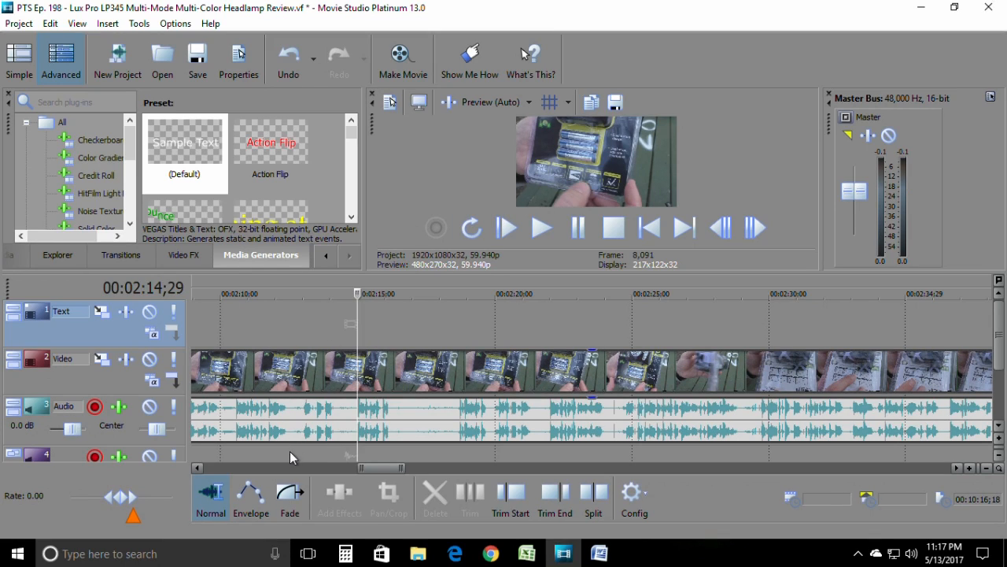
Cut the 00:00:06;02 section starting near 00:02:12 from the video and audio, and play back across the edit.
left_click_drag(289, 451, 462, 451)
right_click(410, 376)
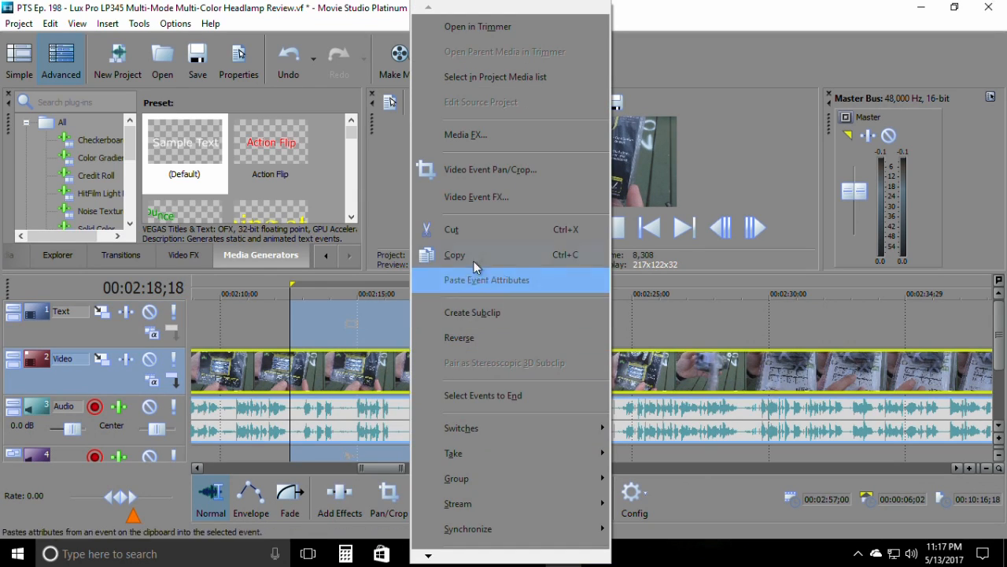
left_click(473, 233)
left_click(226, 332)
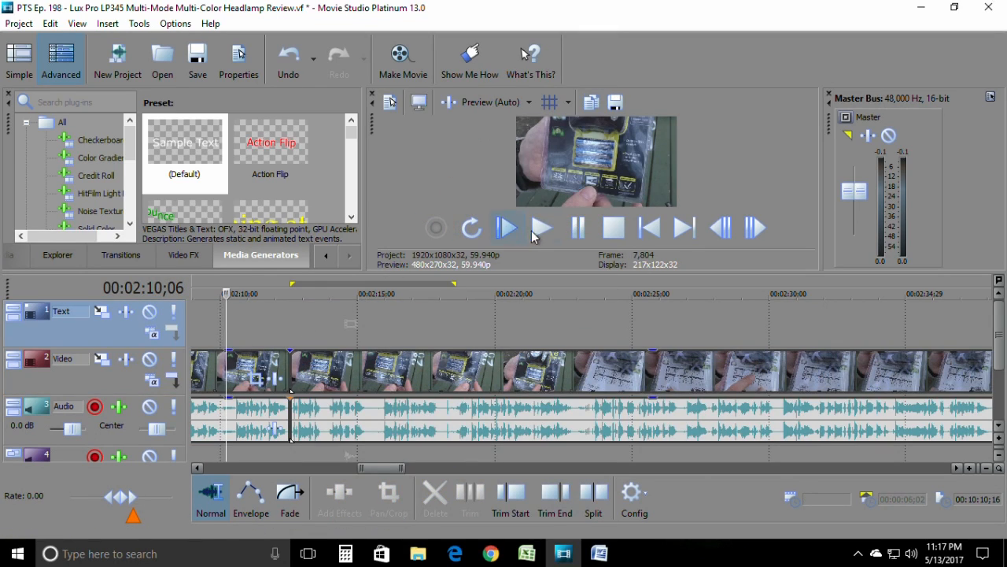
left_click(541, 229)
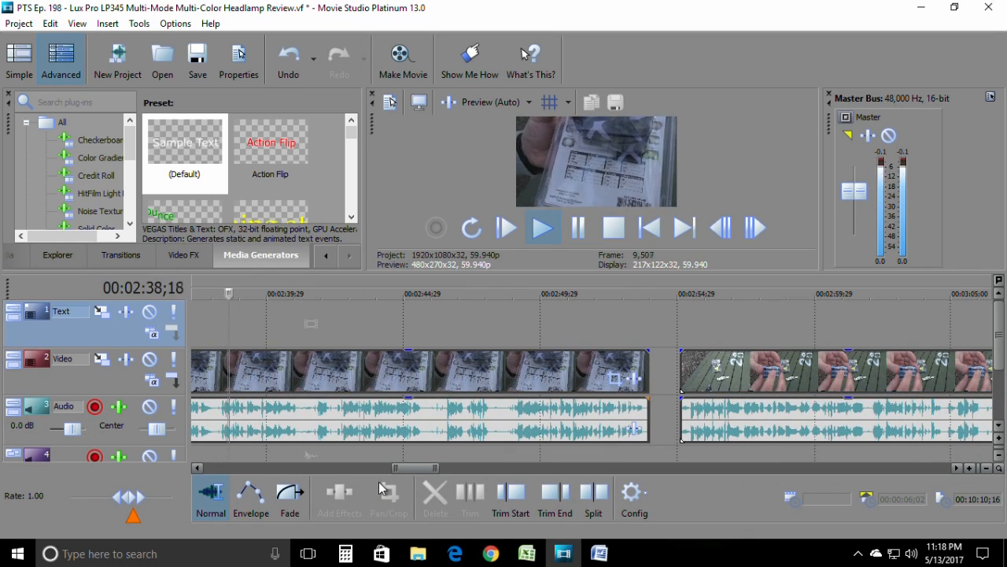
Move the next camcorder clip earlier to close the gap, starting it at about 00:02:54;00 where the previous clip ends.
left_click(630, 494)
left_click(733, 451)
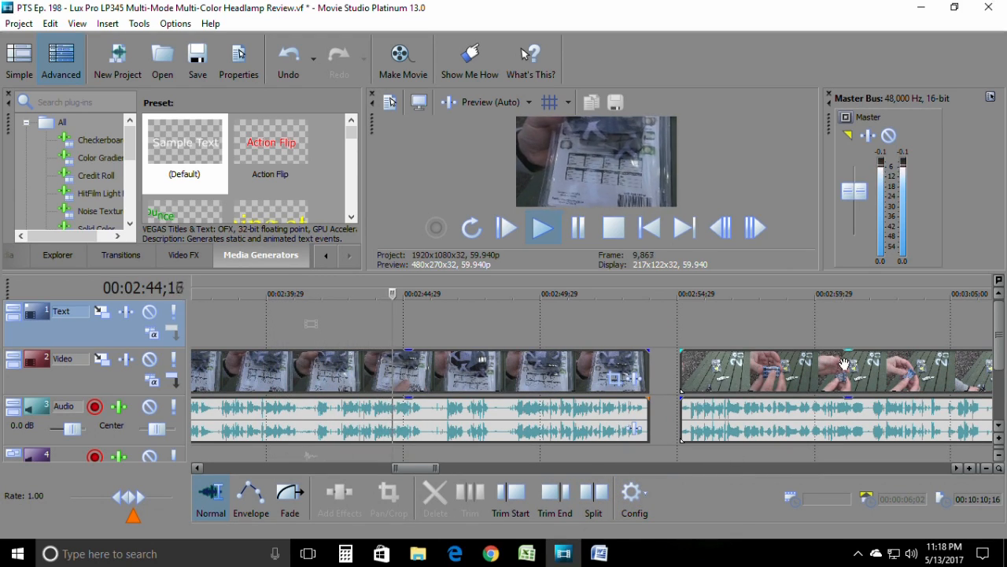
left_click_drag(845, 364, 813, 364)
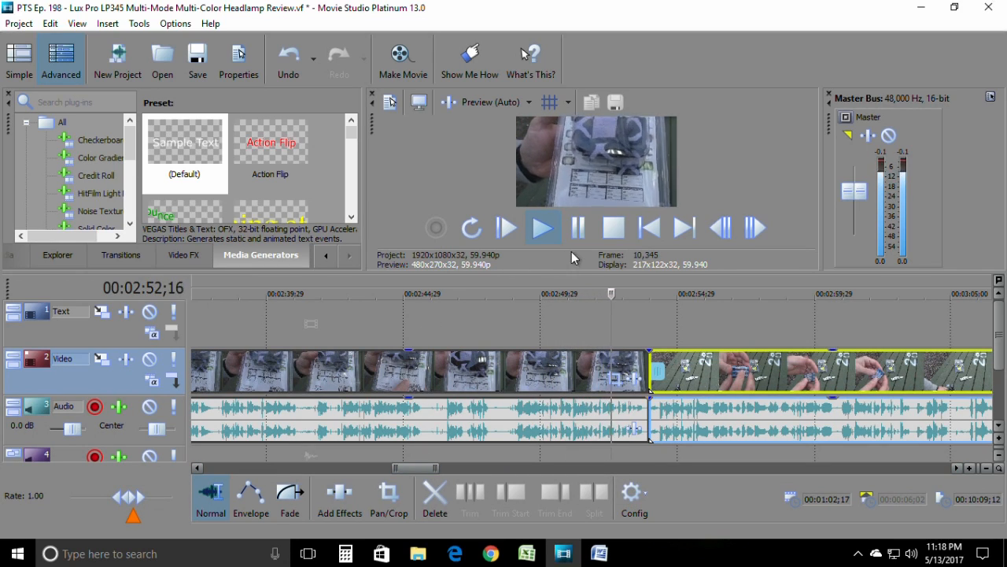
left_click(578, 227)
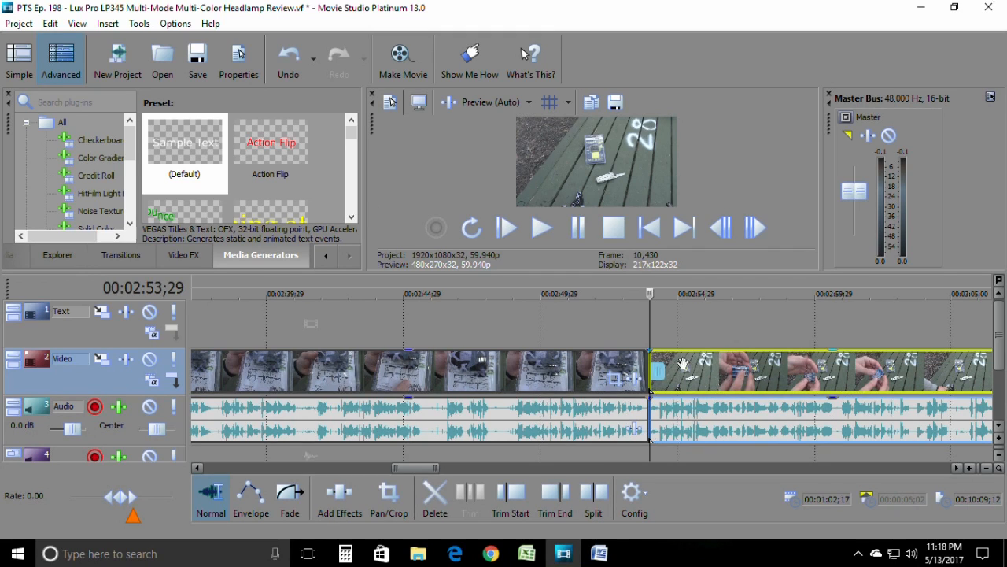
mouse_move(702, 370)
left_mouse_down()
mouse_move(736, 372)
mouse_move(701, 379)
left_mouse_up()
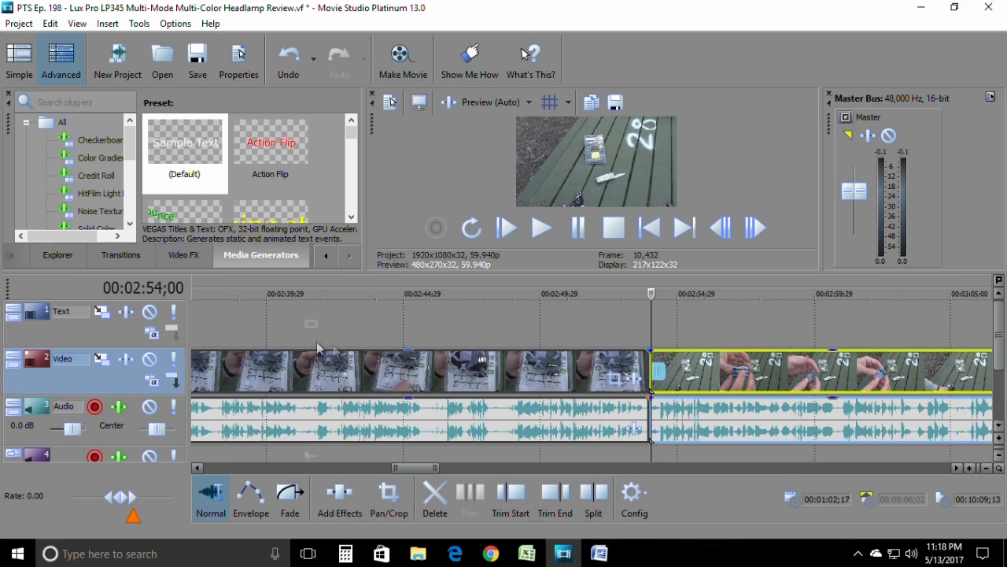
Examine the joins between the camcorder clips at about 00:03:56;16 and 00:06:51;07 for remaining gaps.
scroll(559, 404, "down", 10)
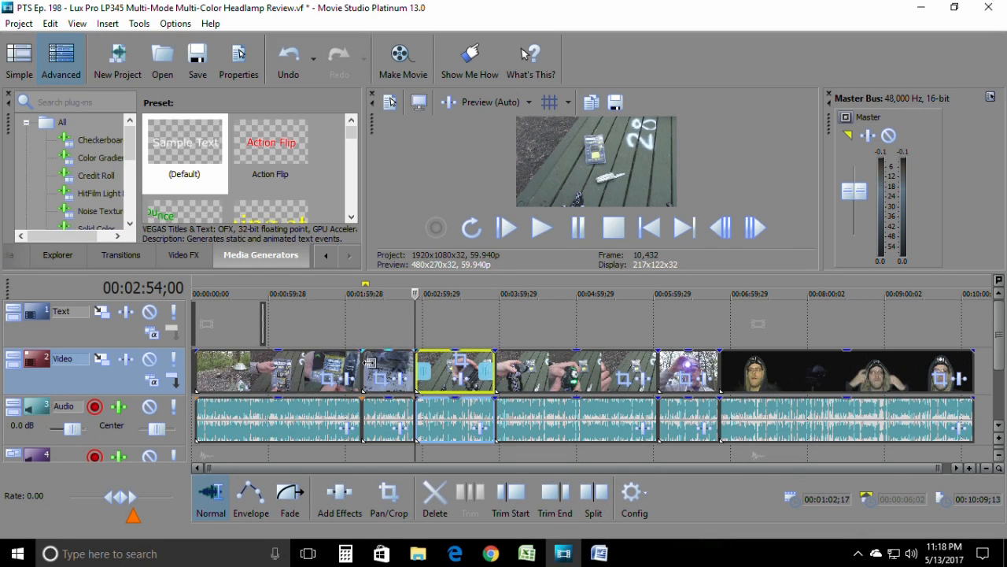
left_click(500, 346)
scroll(571, 394, "up", 10)
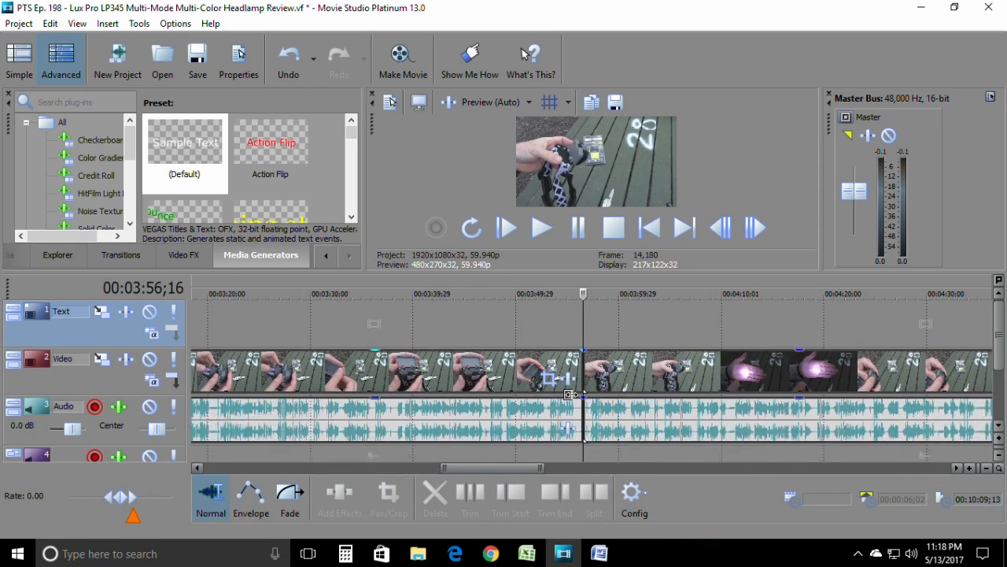
scroll(760, 393, "down", 10)
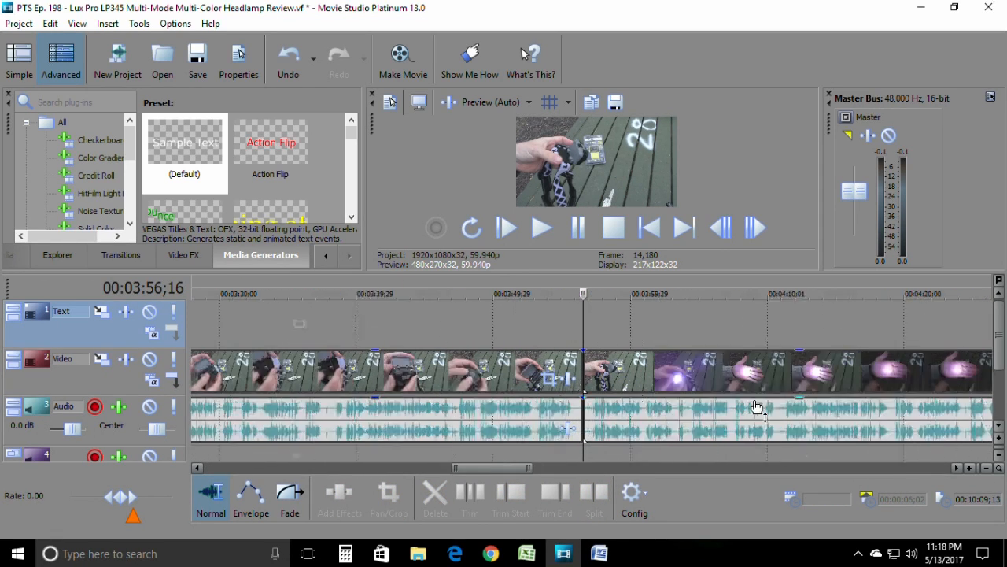
scroll(760, 354, "down", 3)
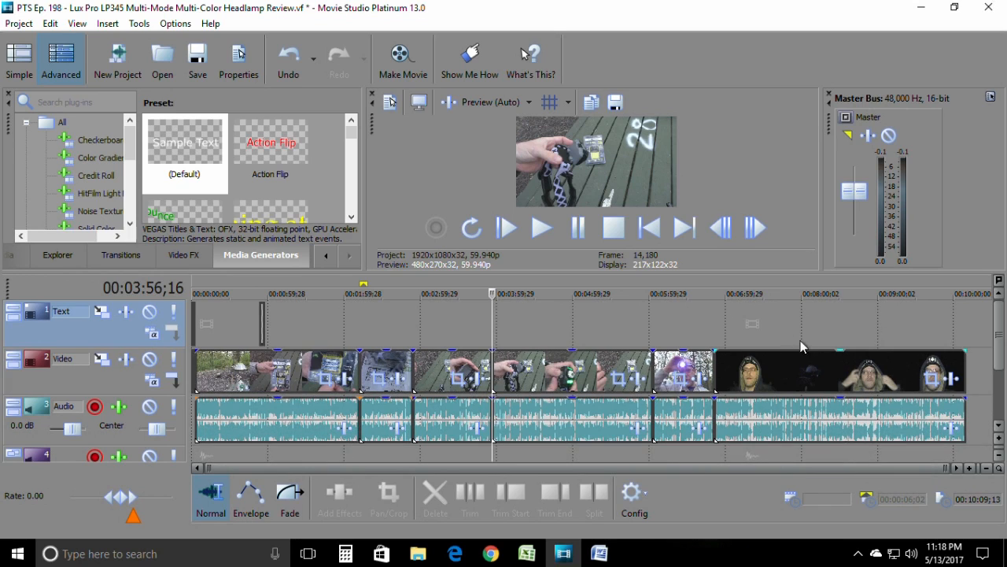
left_click(715, 341)
scroll(735, 392, "up", 7)
scroll(735, 392, "down", 8)
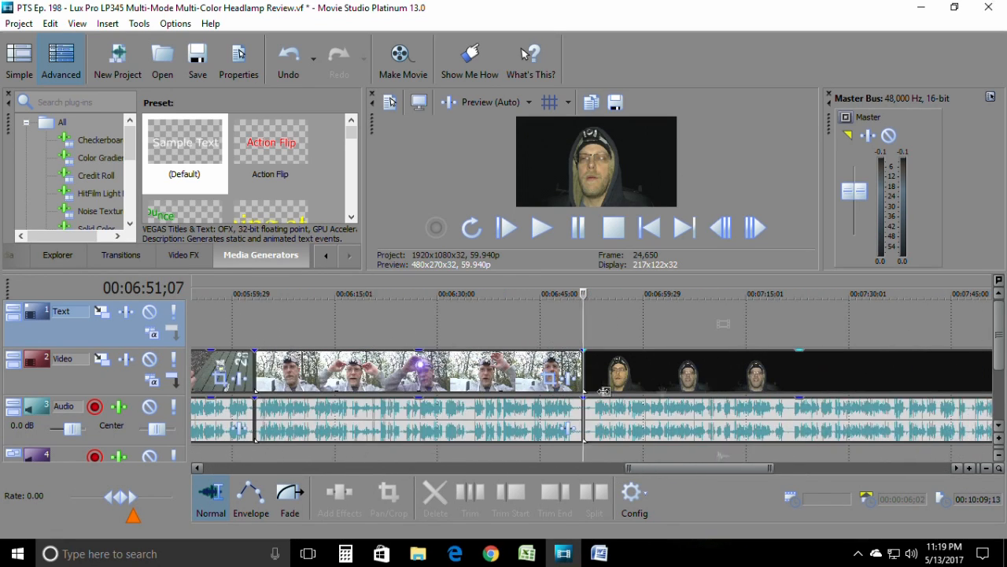
Inspect the cut at 00:02:12;16 up close and play back across it from about 00:02:10;20.
left_click(354, 336)
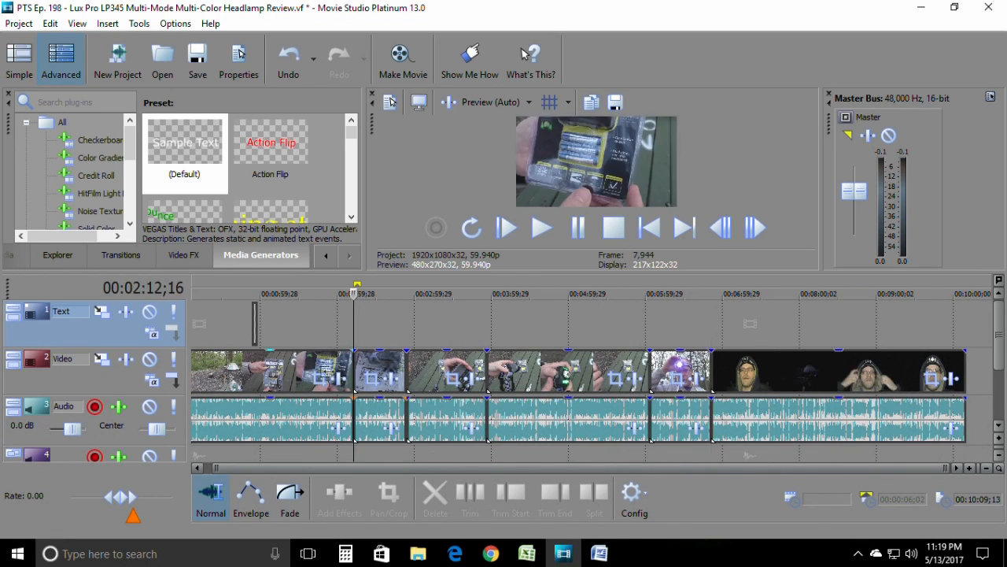
scroll(279, 381, "down", 1)
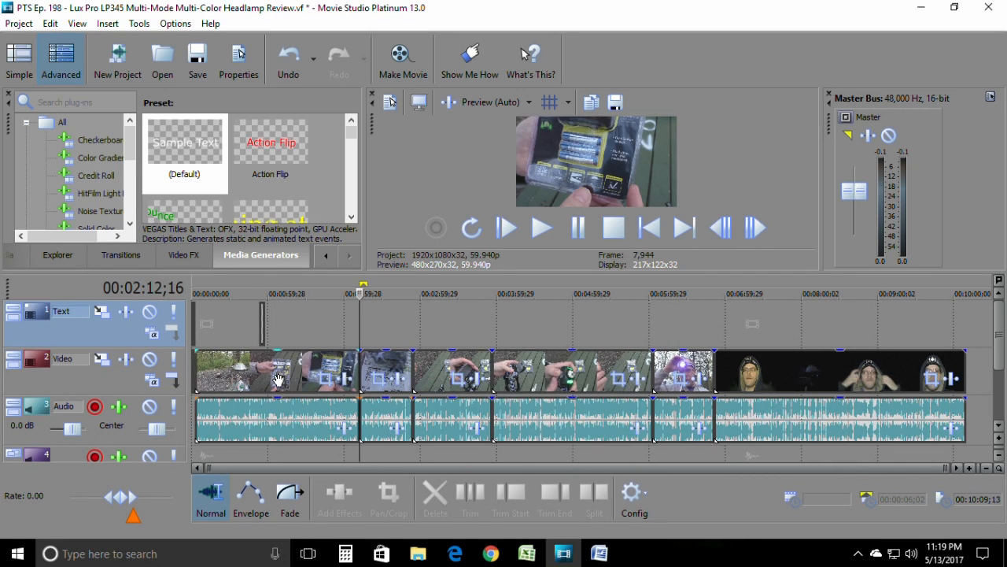
scroll(321, 368, "up", 10)
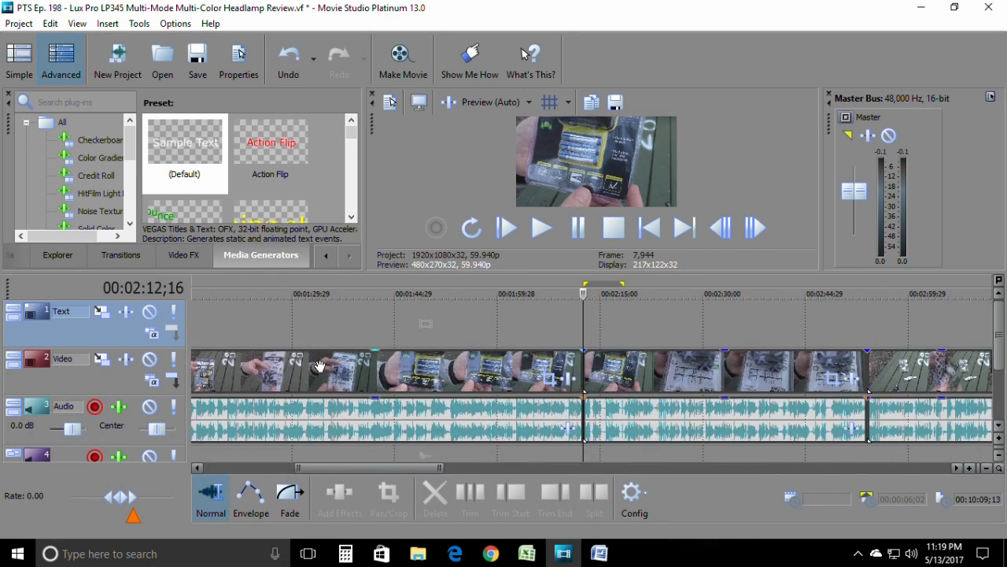
scroll(610, 384, "up", 2)
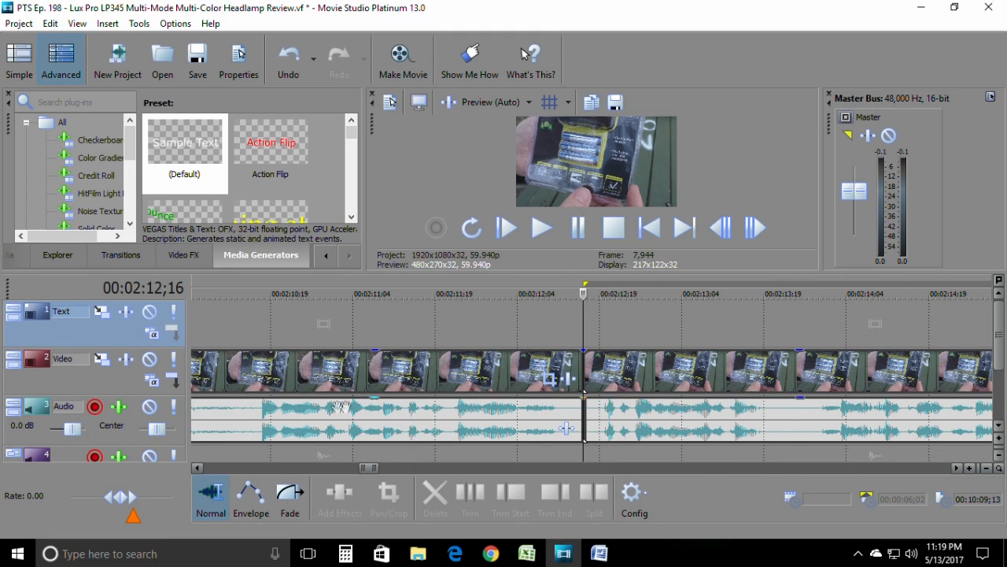
scroll(340, 406, "down", 3)
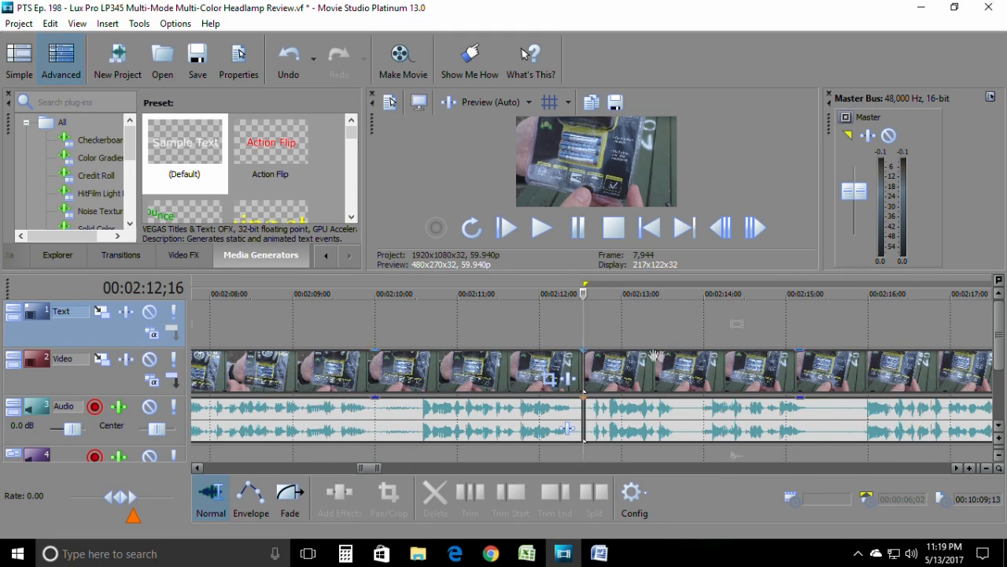
scroll(362, 339, "down", 4)
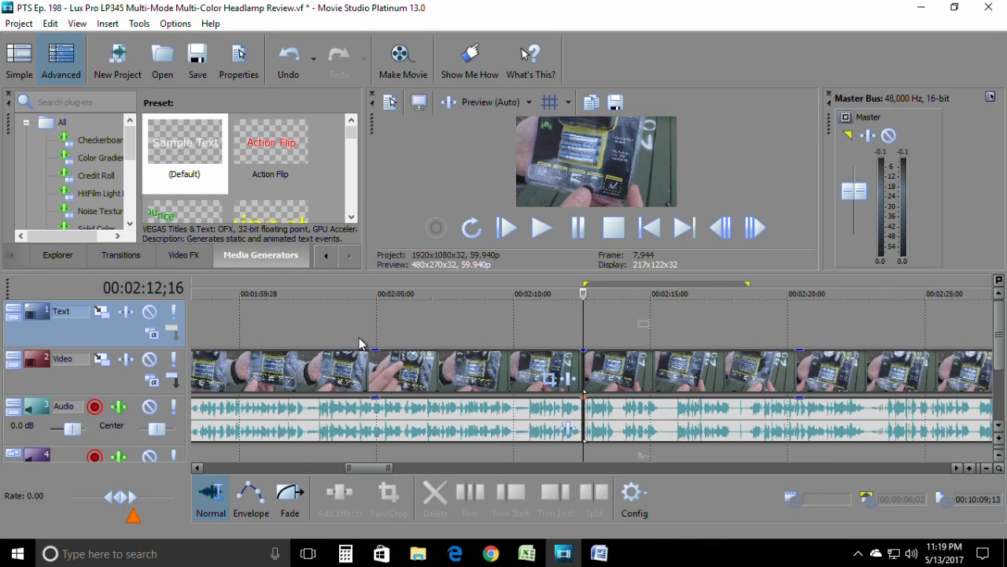
scroll(358, 341, "down", 4)
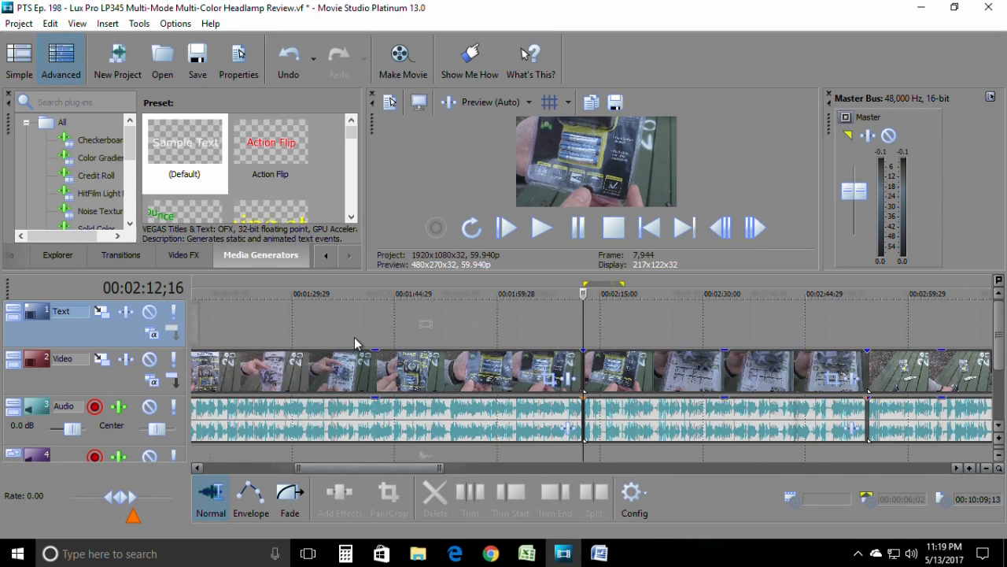
scroll(354, 337, "down", 4)
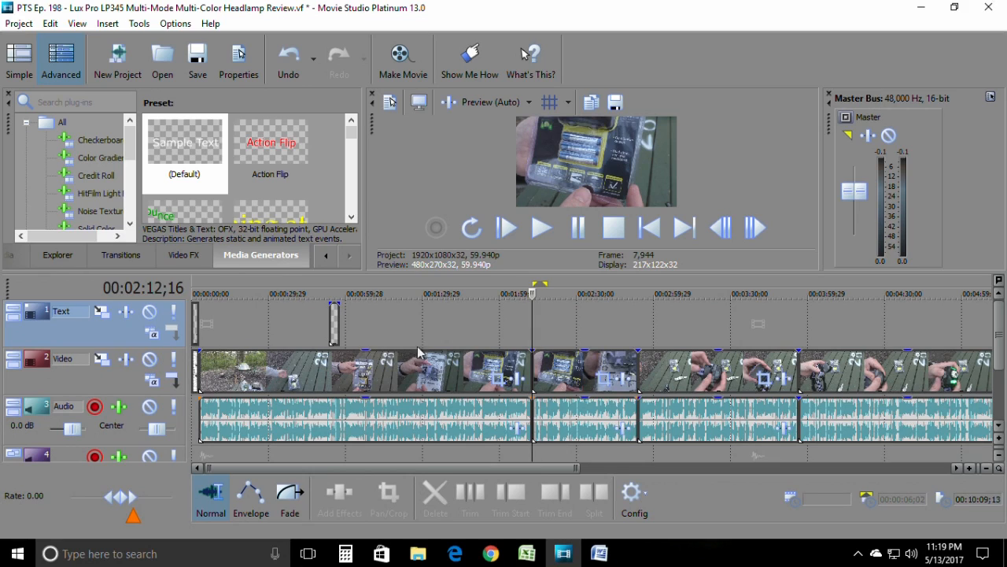
scroll(419, 352, "up", 8)
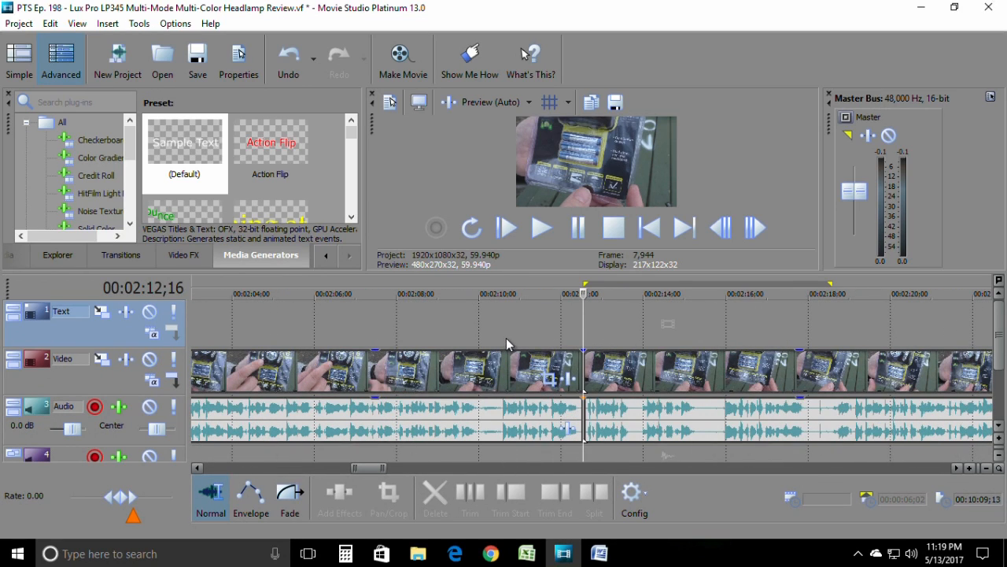
left_click(506, 338)
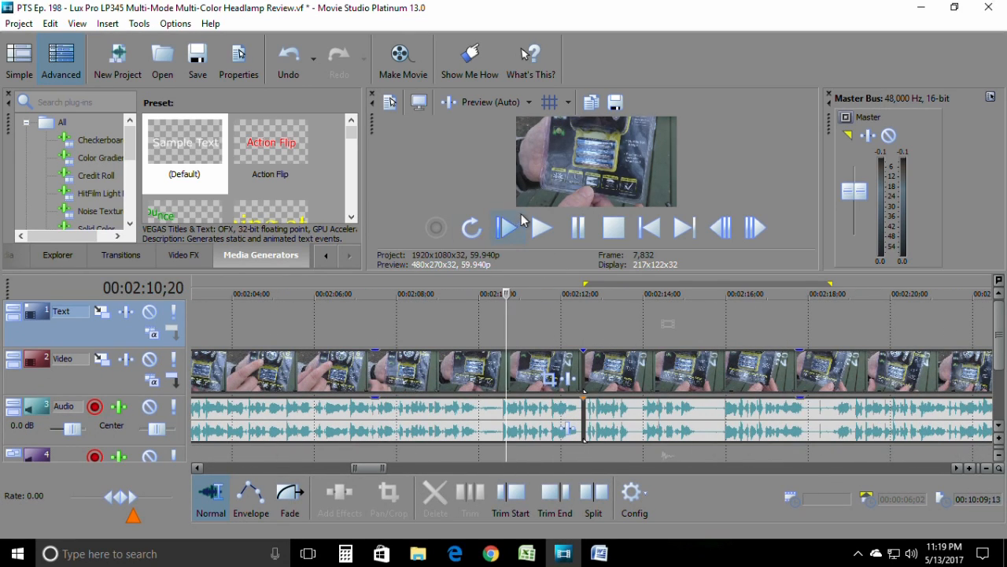
left_click(541, 227)
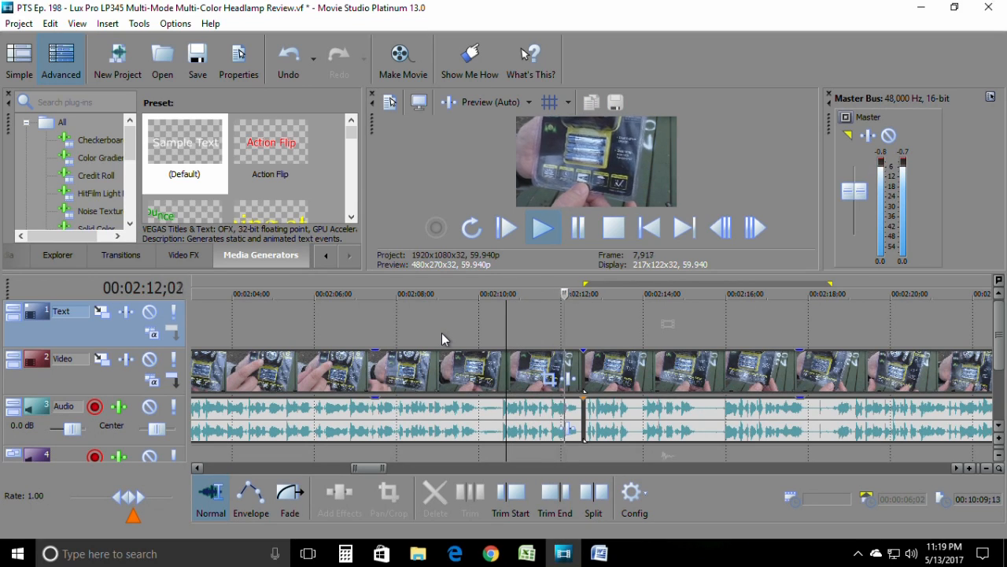
Play the footage across the clip join near 00:02:54 and on through the headlamp strap and battery compartment section to about 00:03:43.
scroll(855, 404, "down", 4)
scroll(855, 403, "down", 4)
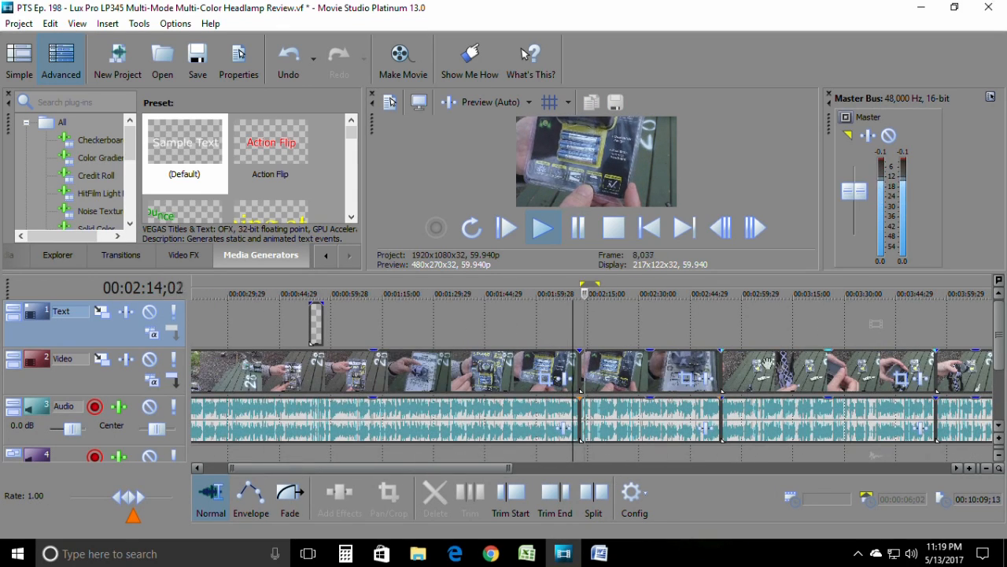
left_click(541, 228)
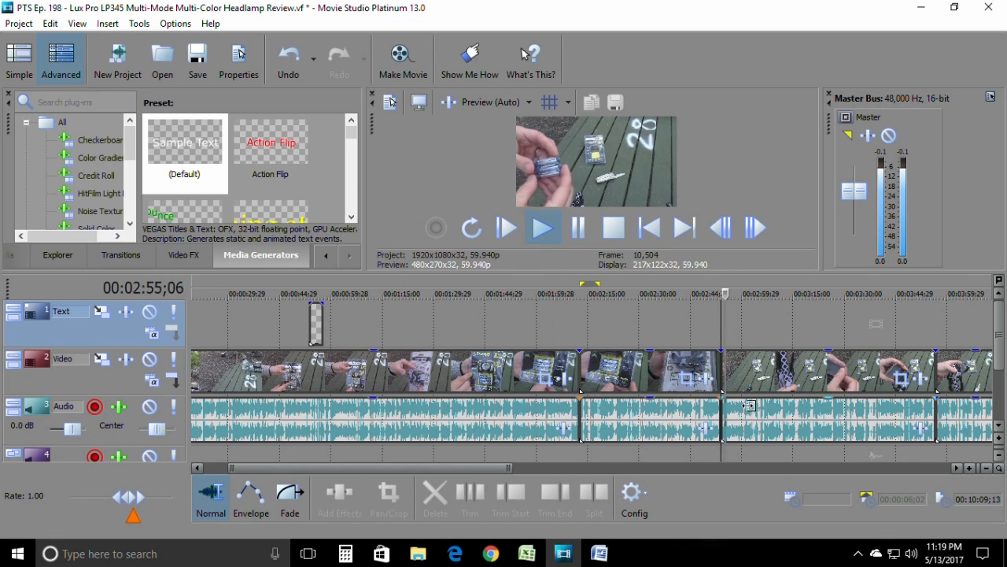
scroll(748, 405, "up", 8)
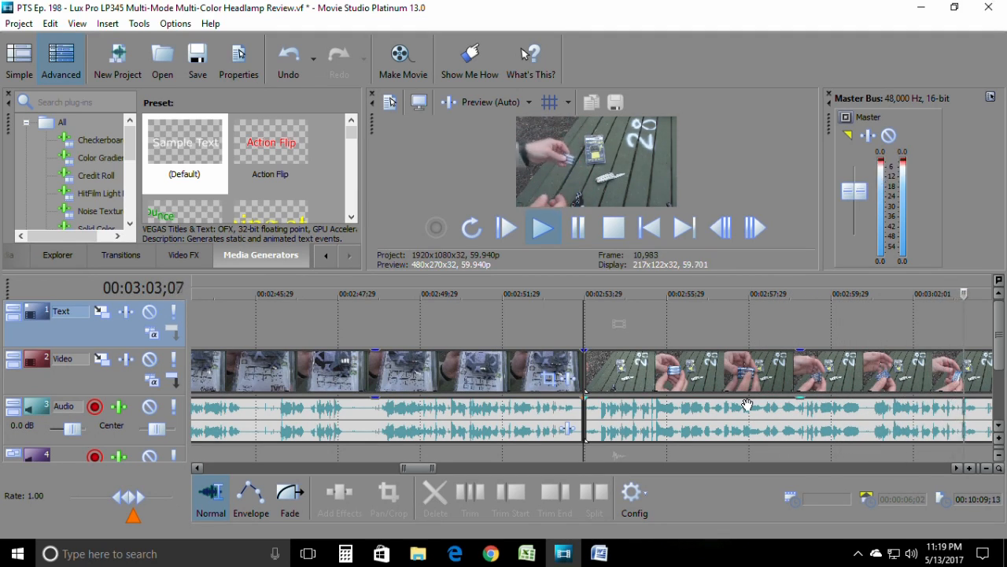
left_click(958, 469)
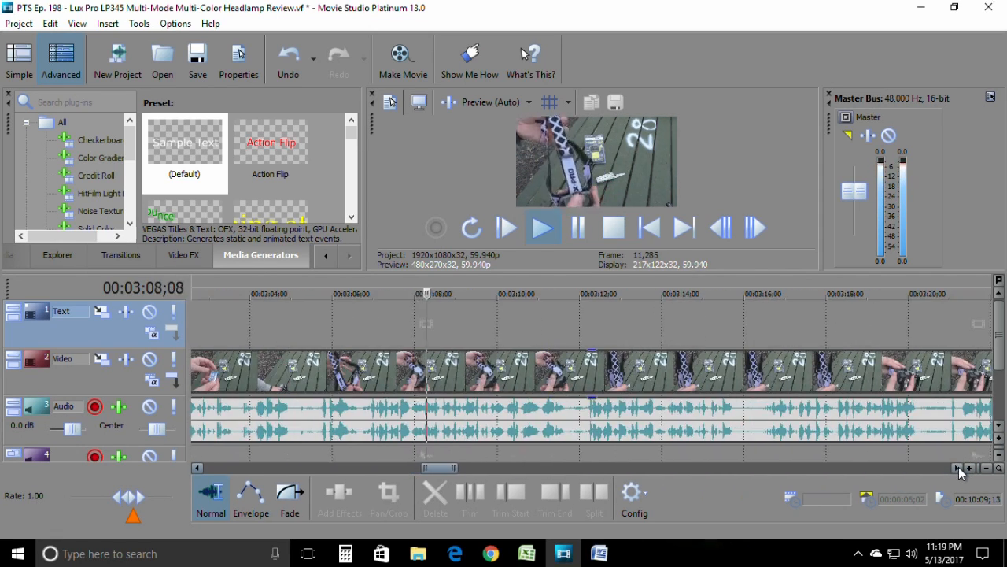
left_click(491, 294)
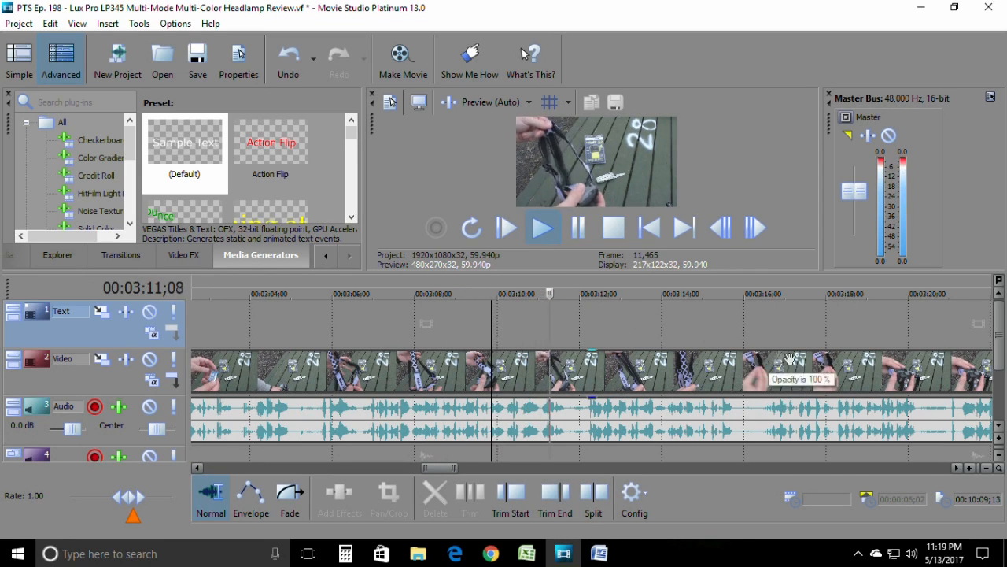
left_click(957, 468)
left_click(958, 468)
left_click(958, 469)
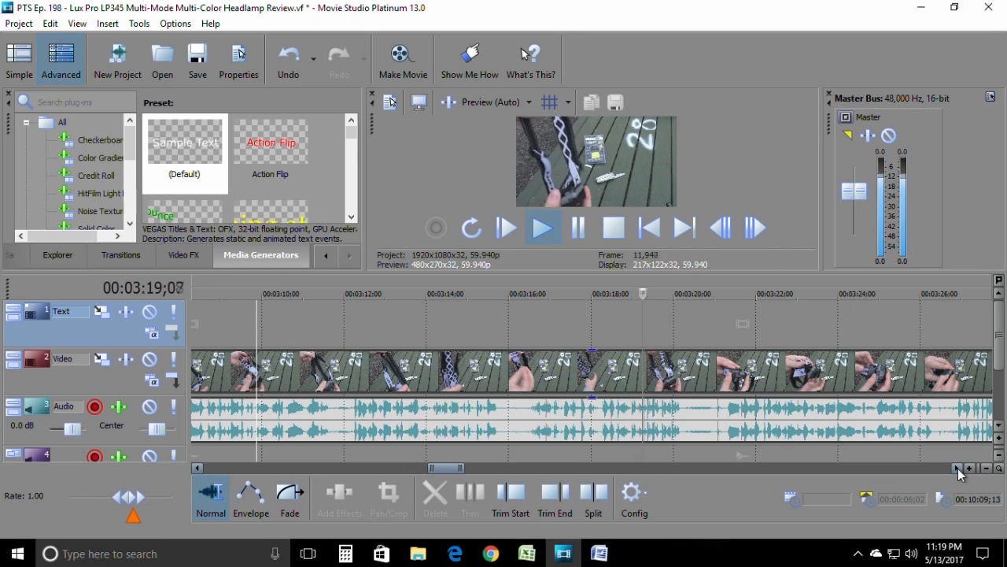
left_click(957, 469)
left_click(958, 468)
left_click(957, 468)
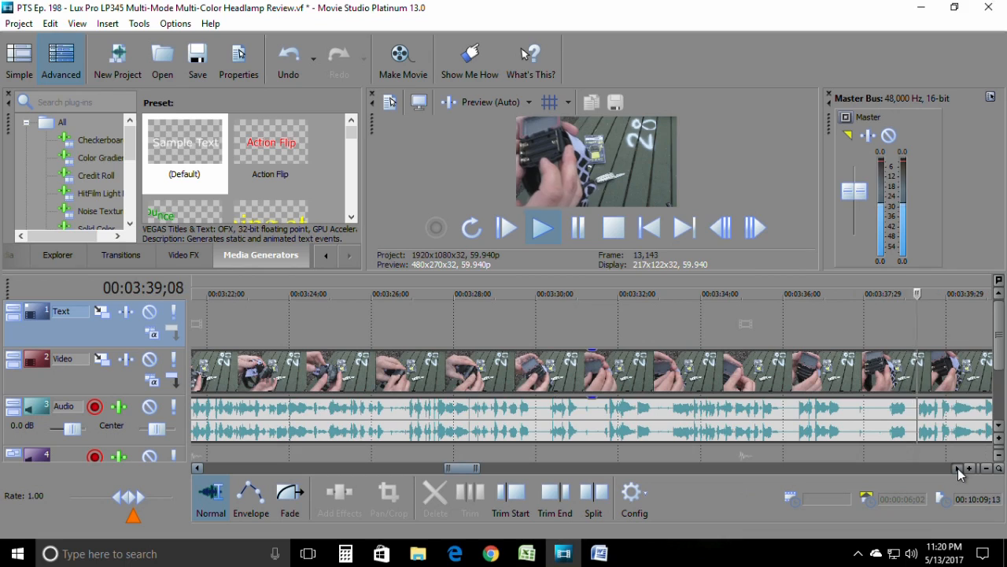
left_click(957, 468)
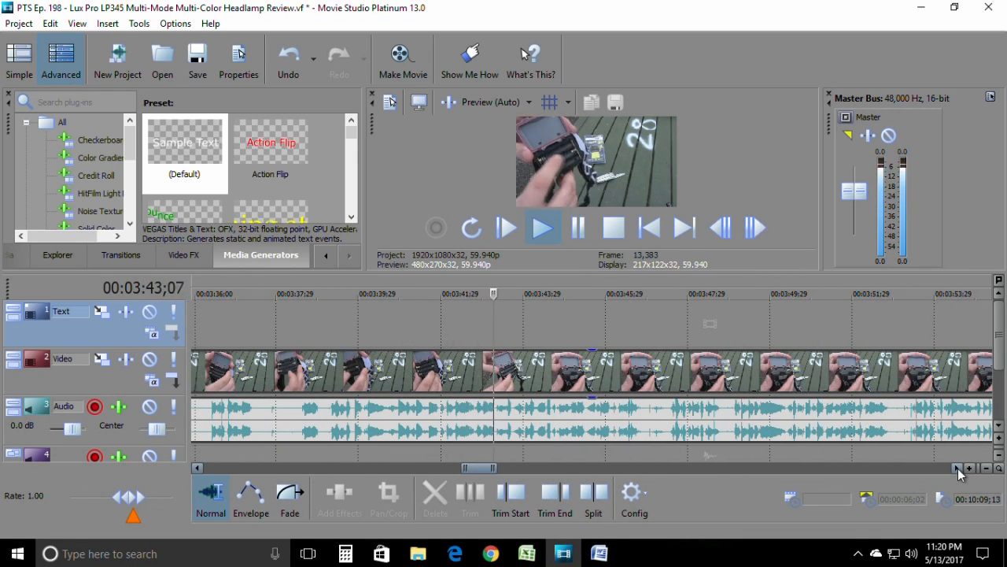
Pause playback in the battery compartment footage and step the cursor back frame by frame to 00:03:45;15.
left_click(580, 229)
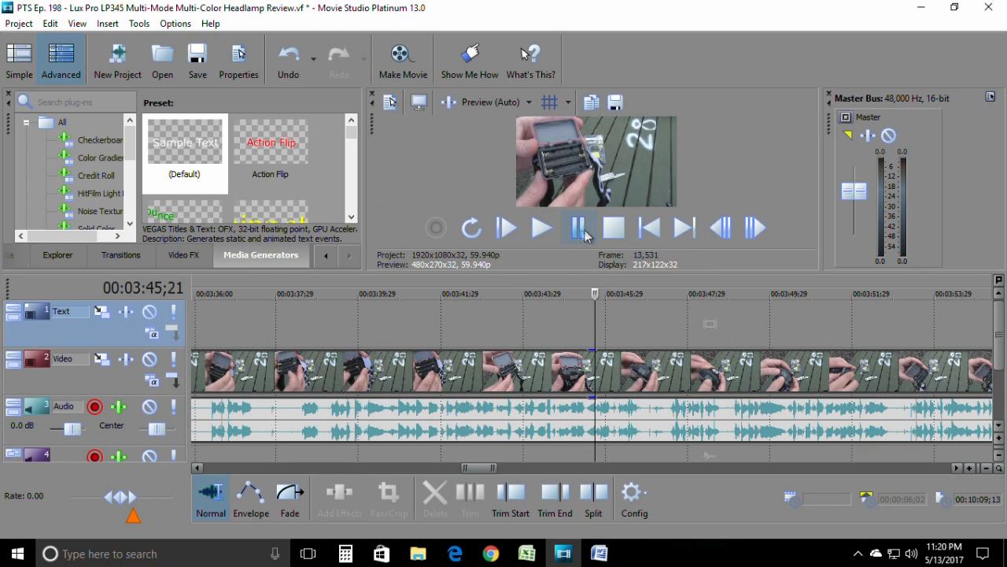
key("Left")
key("Left")
key("Left")
key("Left")
key("Left")
key("Left")
key("Left")
key("Left")
key("Left")
key("Left")
key("Left")
key("Left")
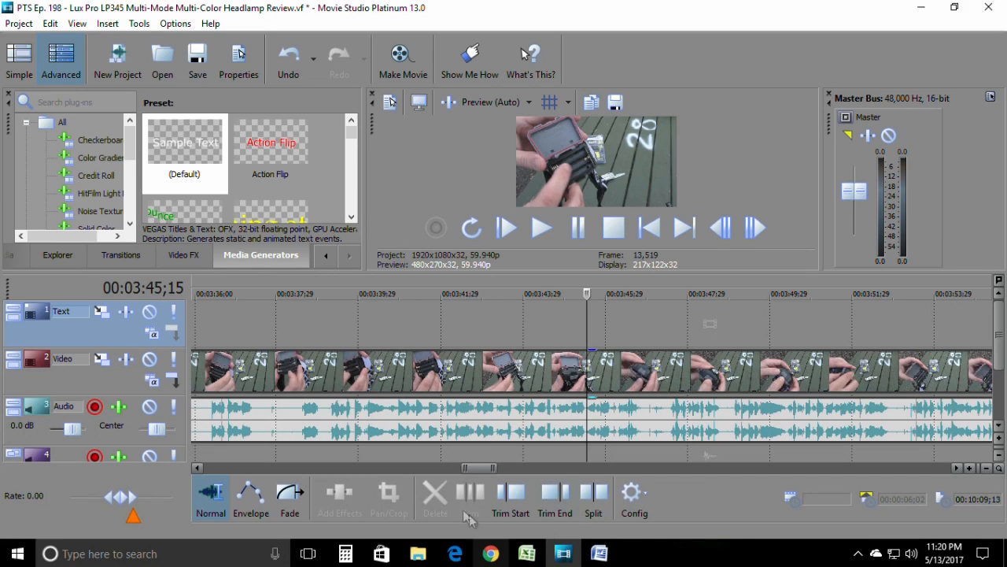
Play part of the closing night clip from about 00:10:02 and pause it.
left_click_drag(476, 467, 929, 472)
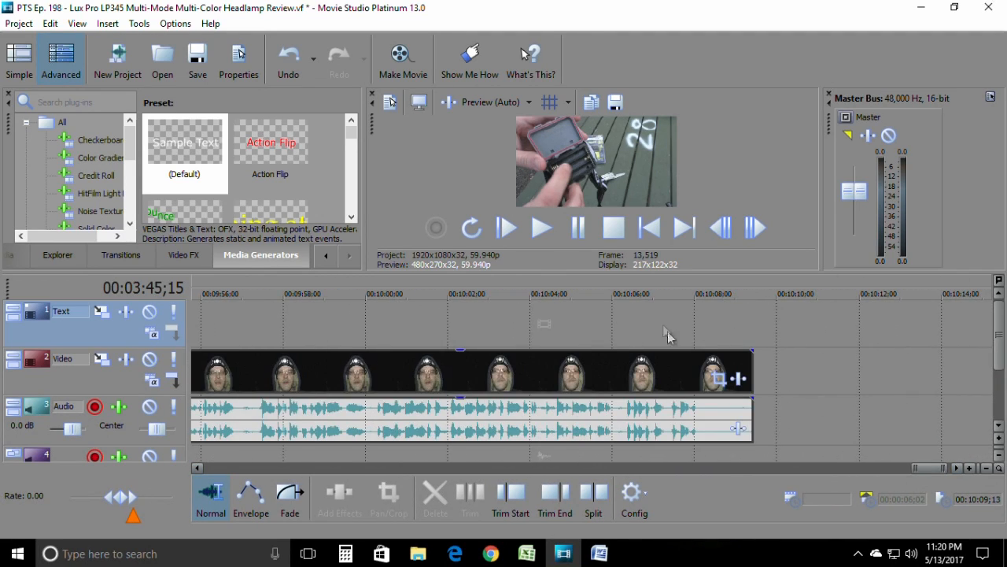
left_click(468, 336)
left_click(542, 229)
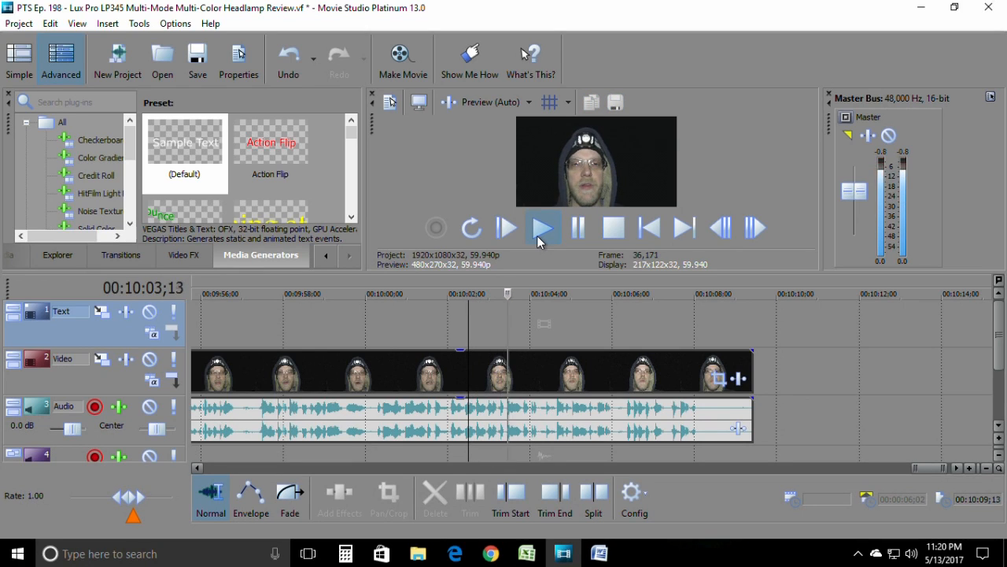
left_click(577, 229)
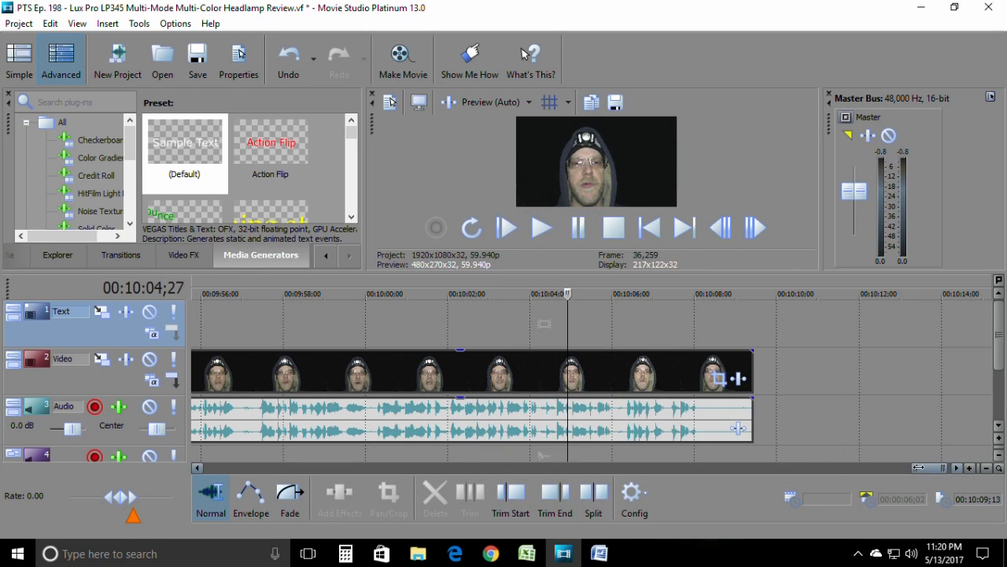
Replay the battery compartment footage from about 00:03:38, and add a default Titles & Text event to the Text track at about 00:03:47.
left_click_drag(927, 467, 471, 466)
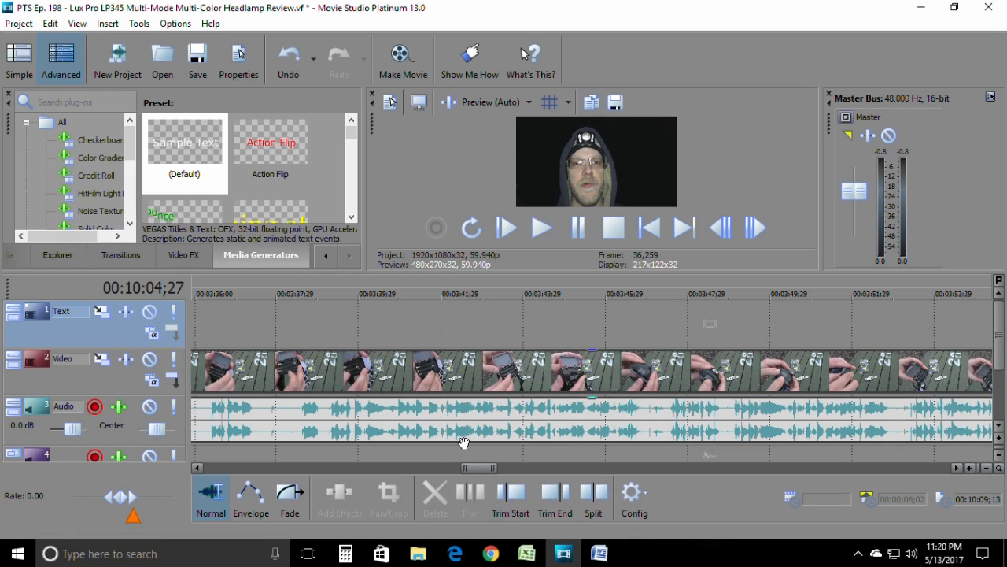
left_click(309, 344)
left_click(528, 239)
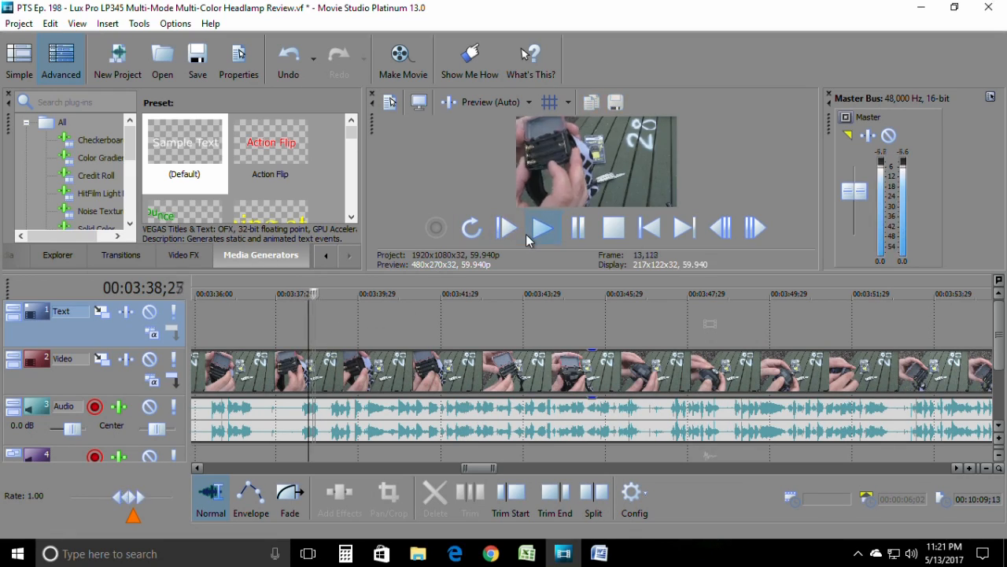
left_click(580, 229)
left_click_drag(194, 145, 652, 337)
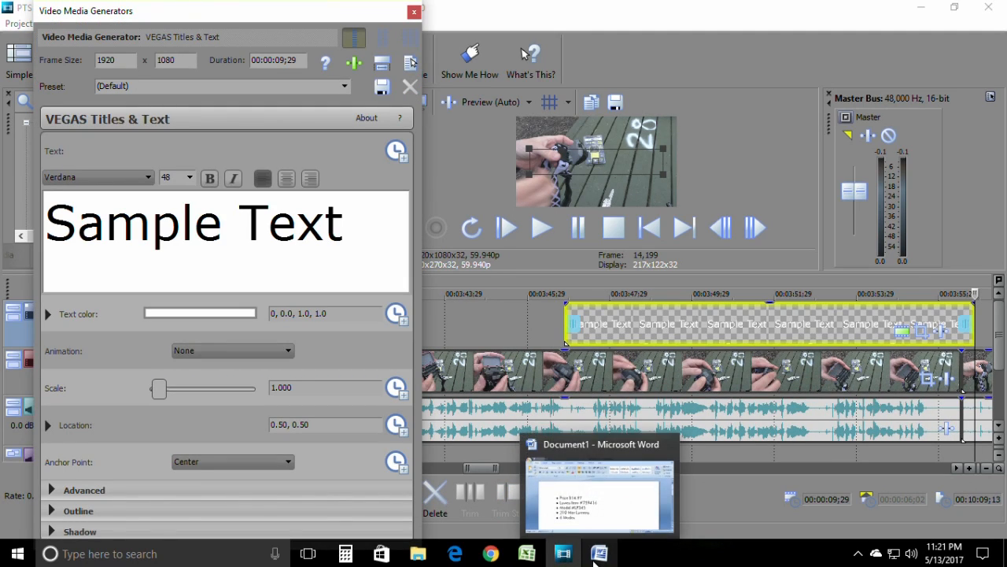
Switch to the Word document and replace the bulleted product list with the unbulleted line "I lied, it will be in a separate video.".
left_click(600, 553)
left_click(364, 391)
triple_click(150, 244)
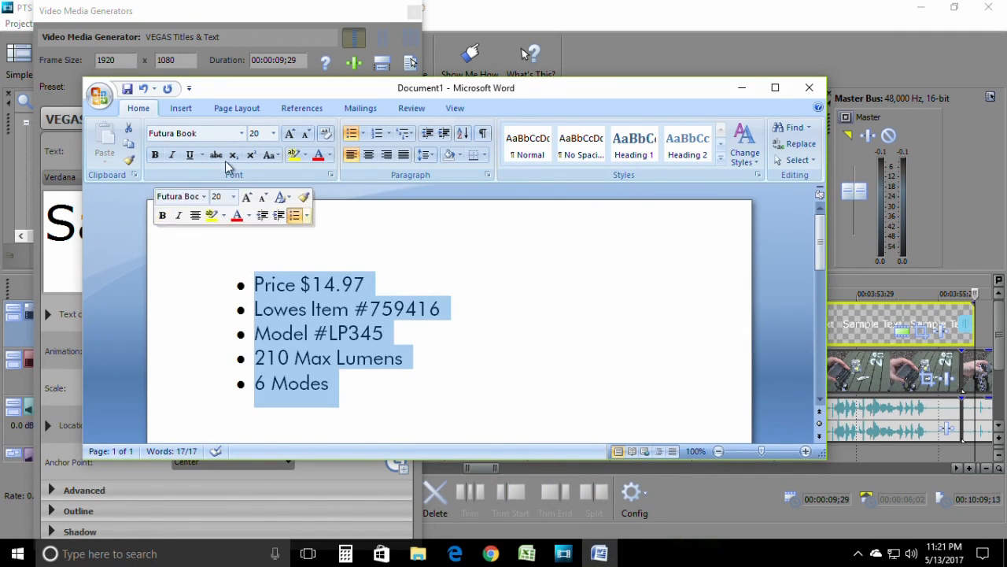
key("Delete")
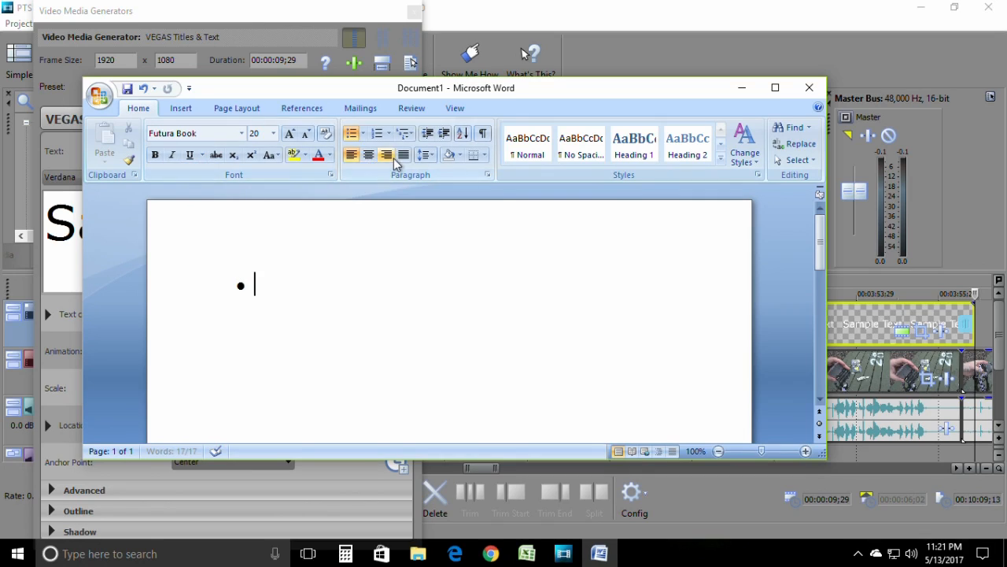
left_click(351, 132)
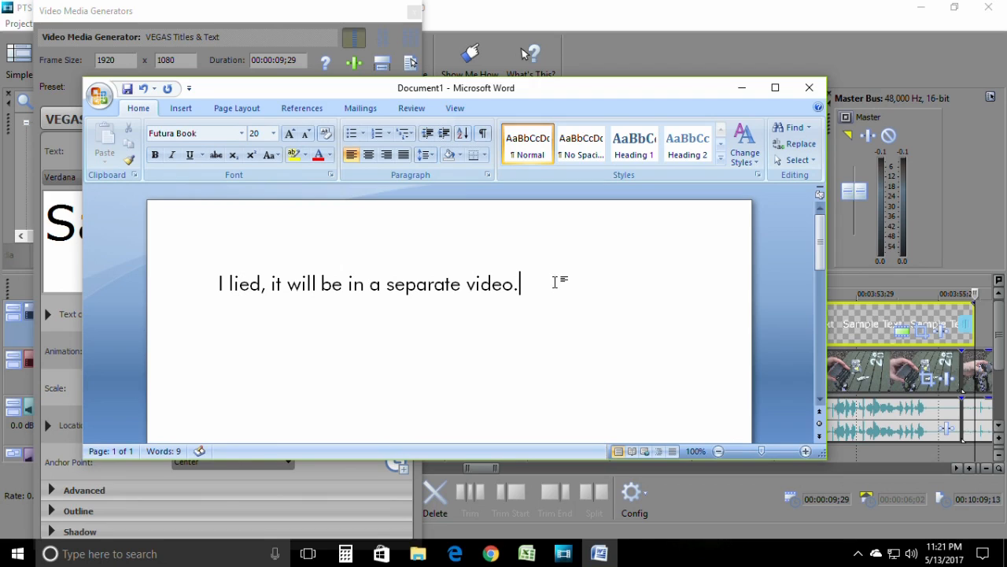
Change the sentence in Word to "I lied; it will be in a separate video…", accepting the suggested semicolon.
left_click_drag(541, 302, 218, 287)
left_click(238, 292)
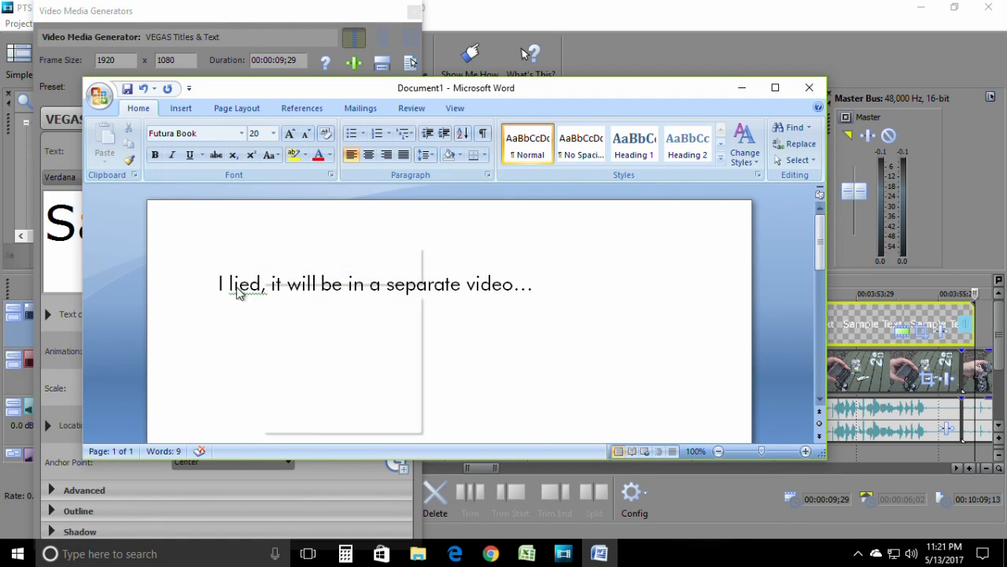
right_click(252, 291)
left_click(284, 304)
left_click(556, 353)
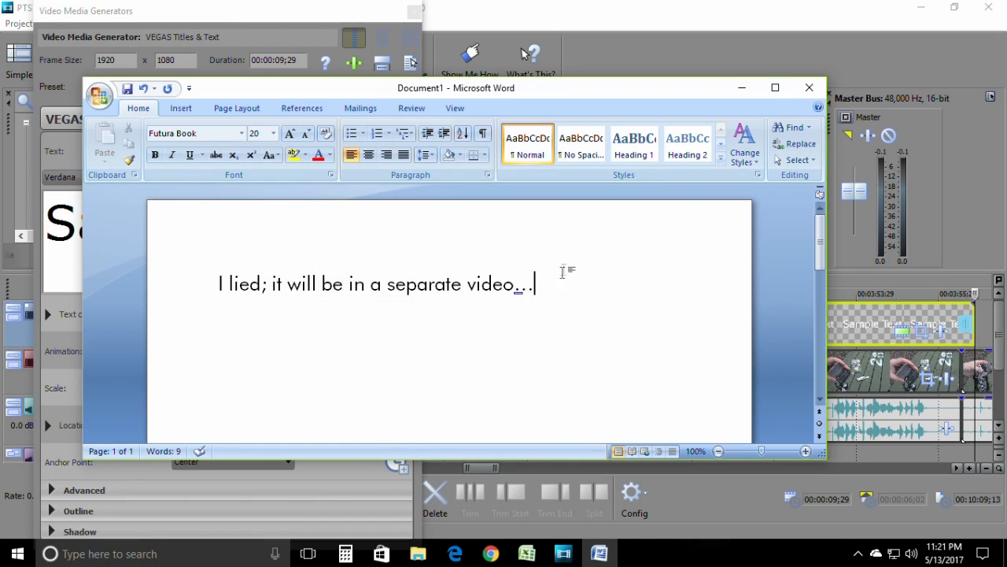
Copy the revised sentence from Word and paste it over the sample text of the new title in Movie Studio.
left_click_drag(554, 284, 220, 288)
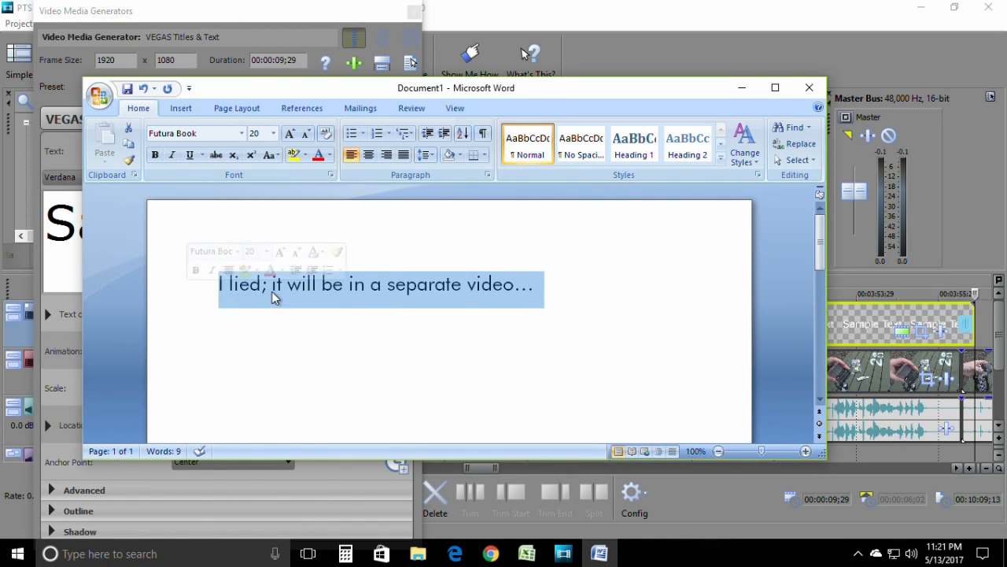
right_click(273, 293)
left_click(334, 317)
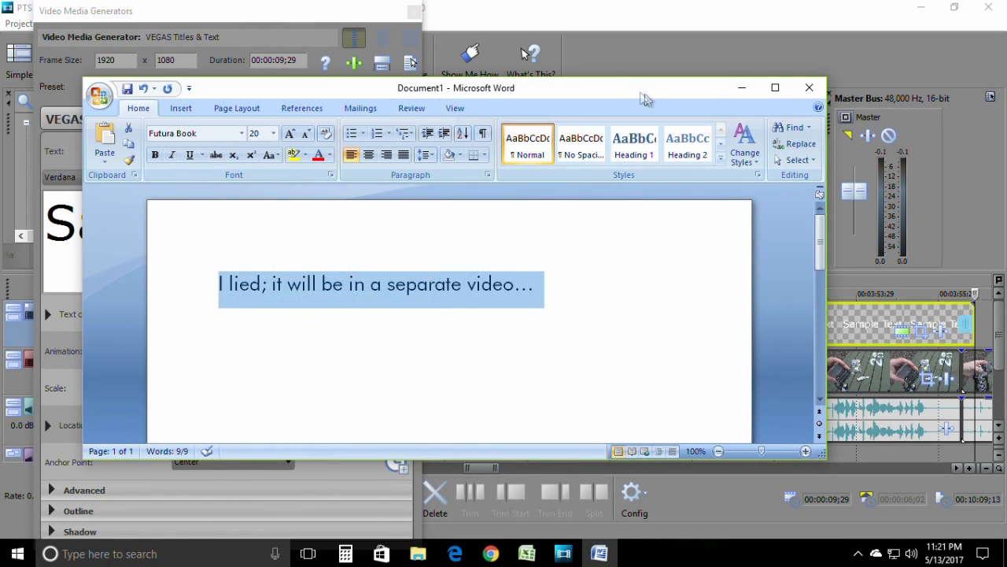
left_click(729, 90)
left_click_drag(373, 226, 7, 224)
right_click(121, 223)
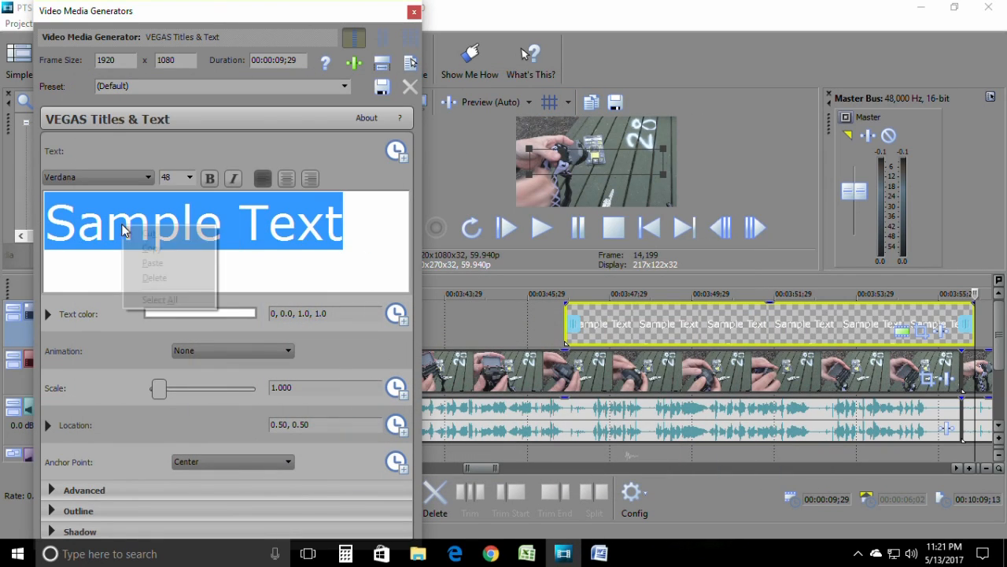
left_click(180, 264)
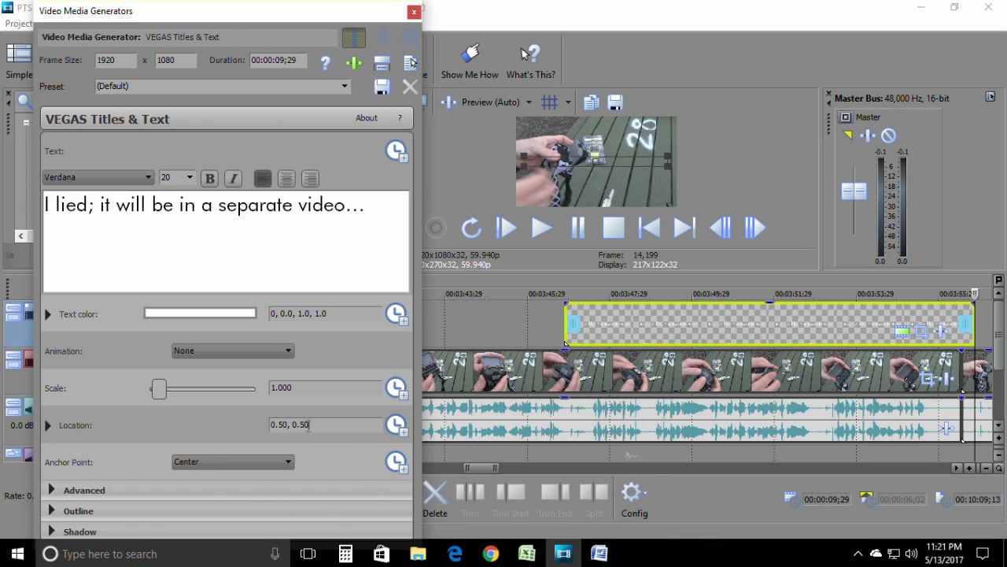
Set the correction title's location to 0.50, 0.85 and shorten its event on the Text track to 2 seconds.
type("85")
key("Return")
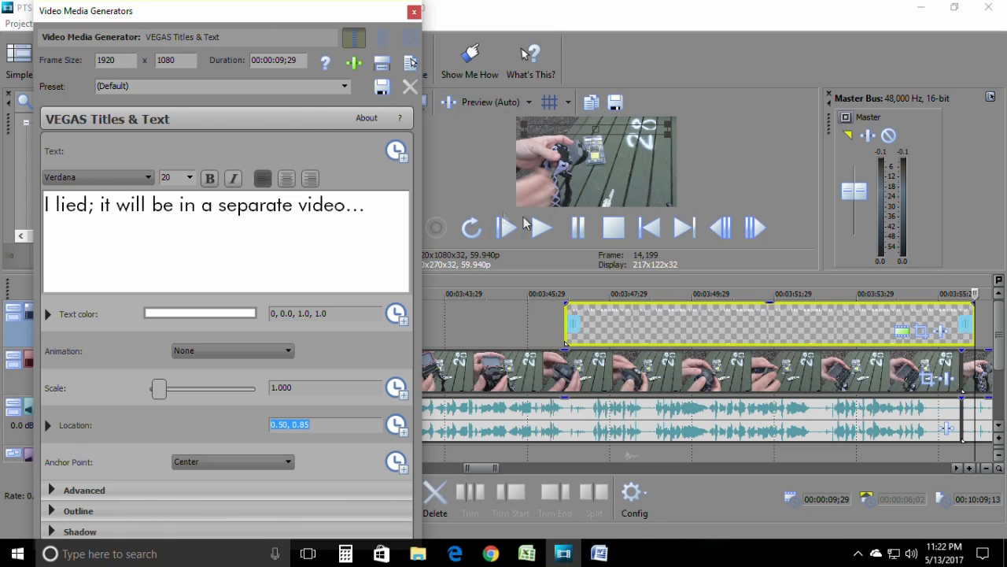
left_click_drag(962, 321, 647, 329)
left_click_drag(639, 329, 632, 327)
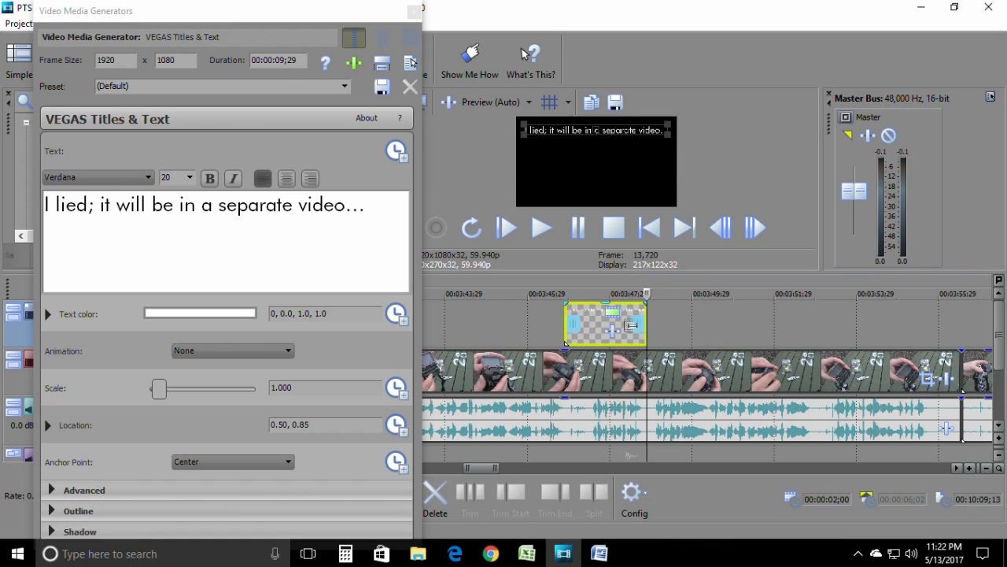
Preview the correction title from its start and set its scale to 0.900.
left_click(566, 295)
left_click(542, 230)
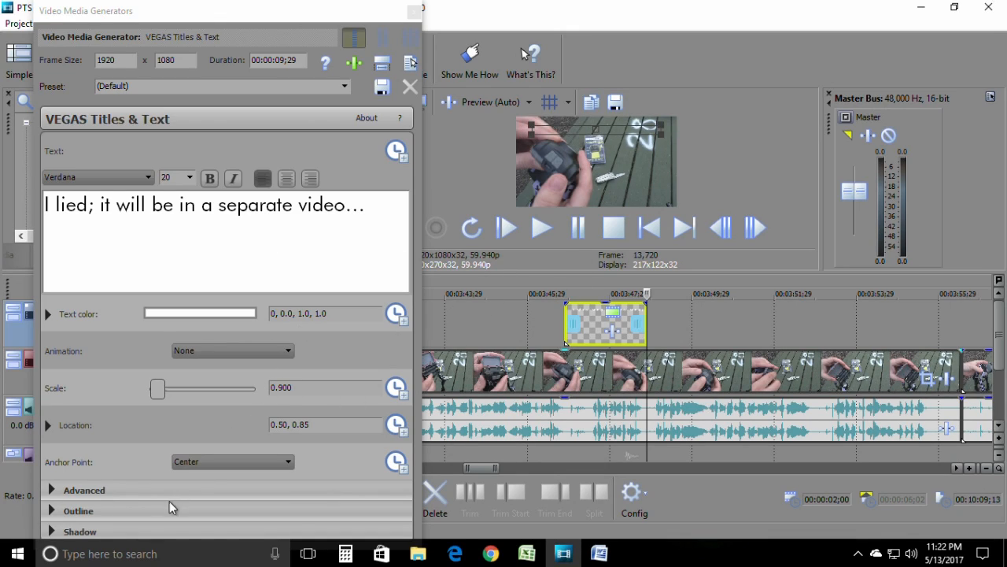
left_click(79, 505)
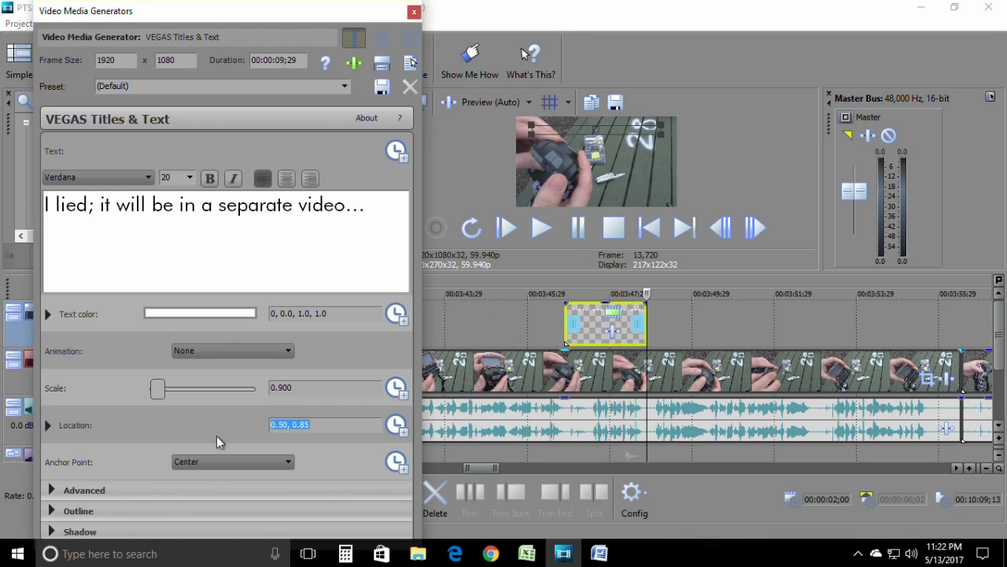
Give the correction title a black outline with a width of 1.000.
left_click(48, 510)
scroll(194, 449, "down", 2)
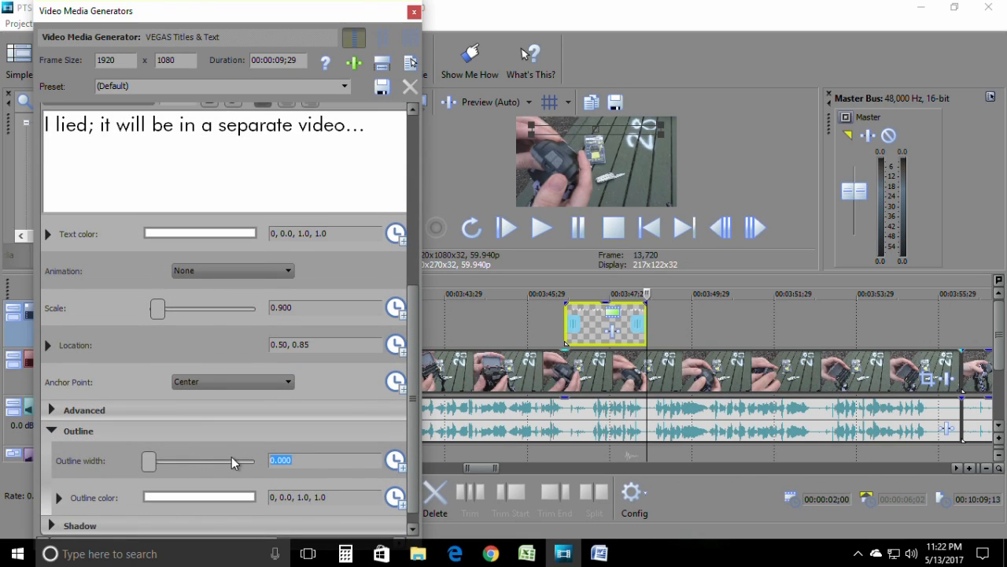
key("BackSpace")
key("Return")
left_click(174, 497)
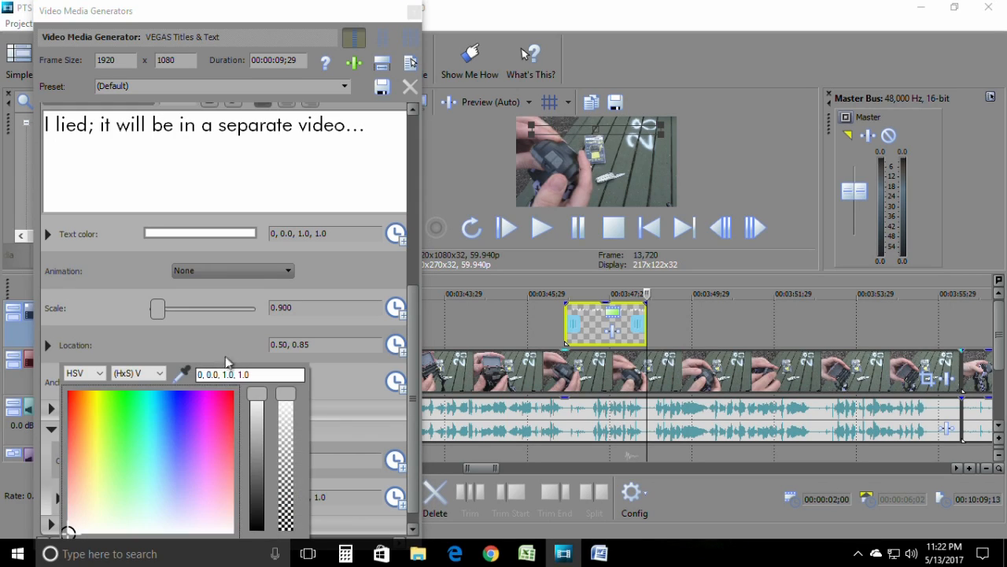
left_click_drag(258, 402, 279, 551)
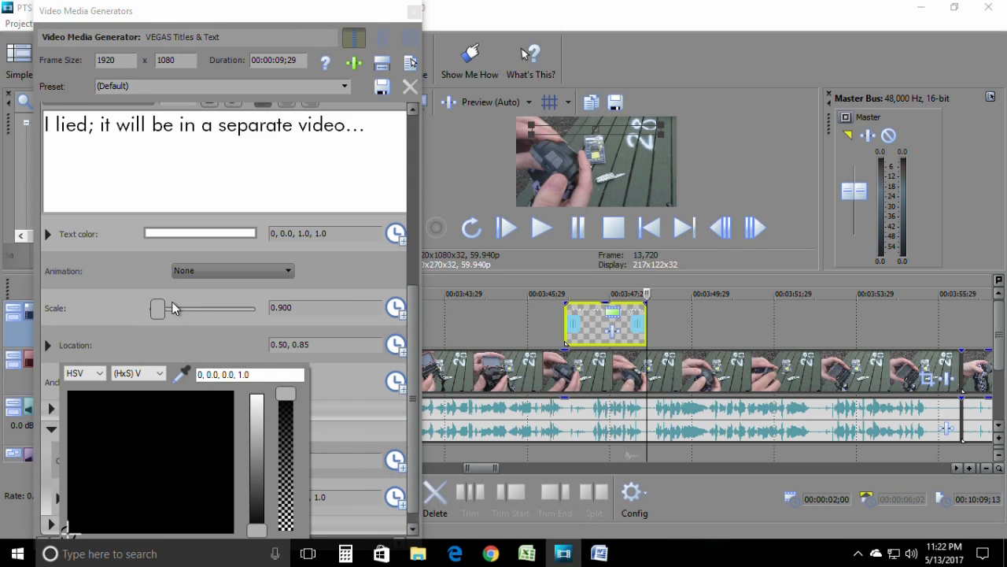
left_click(126, 290)
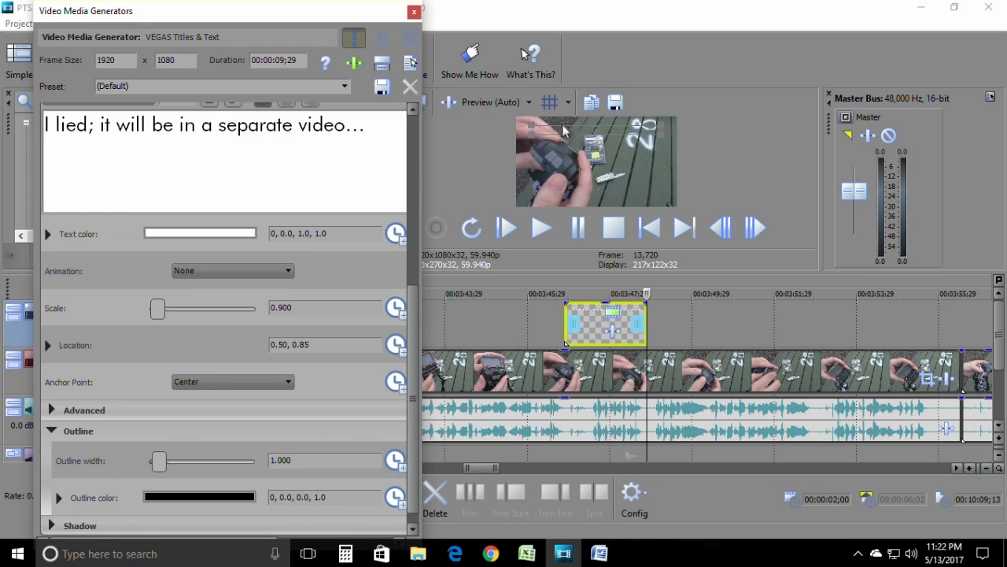
Check the correction title at 00:03:47;08, set its outline width to 2, and close the media generator.
left_click(582, 296)
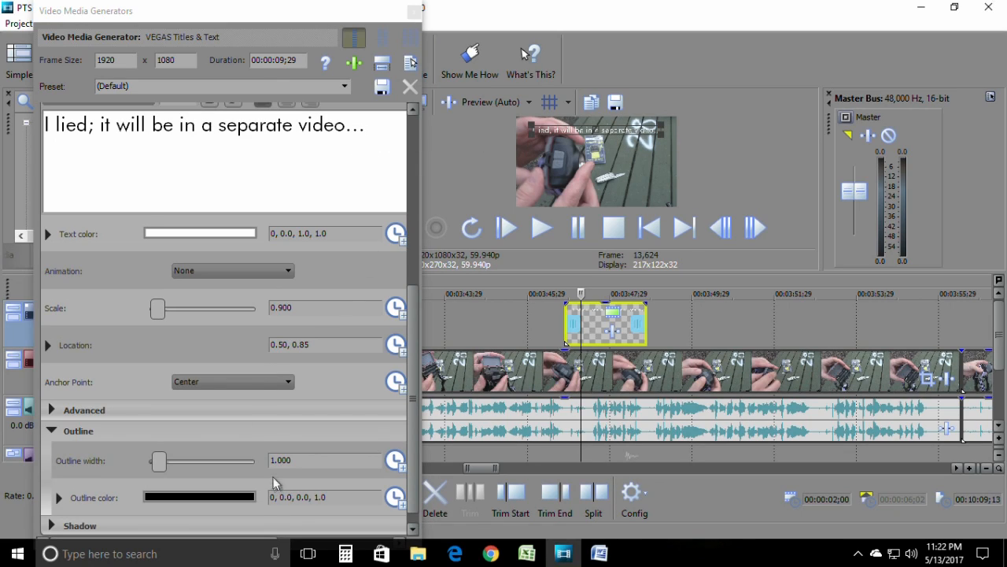
left_click(263, 455)
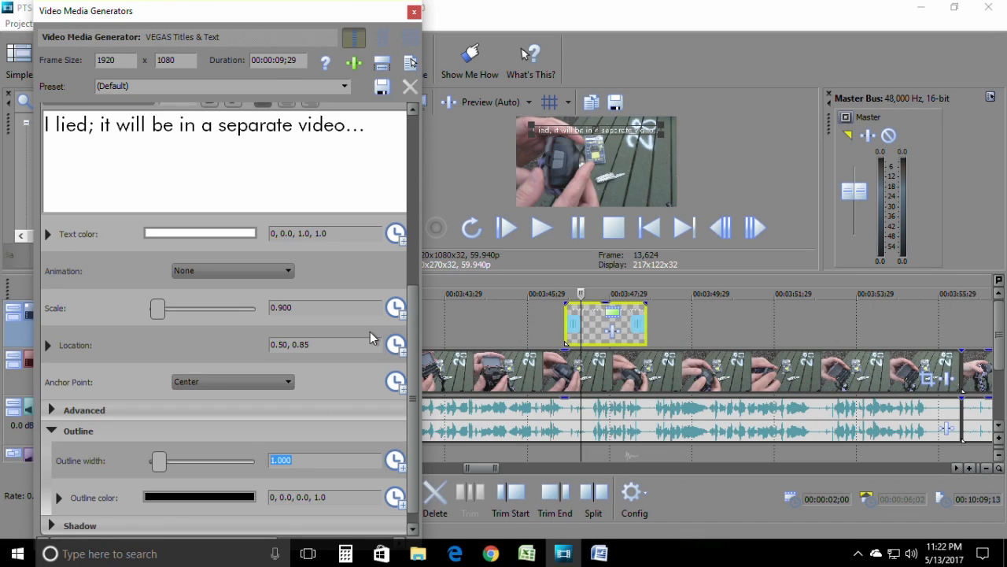
type("2")
key("Return")
left_click(413, 12)
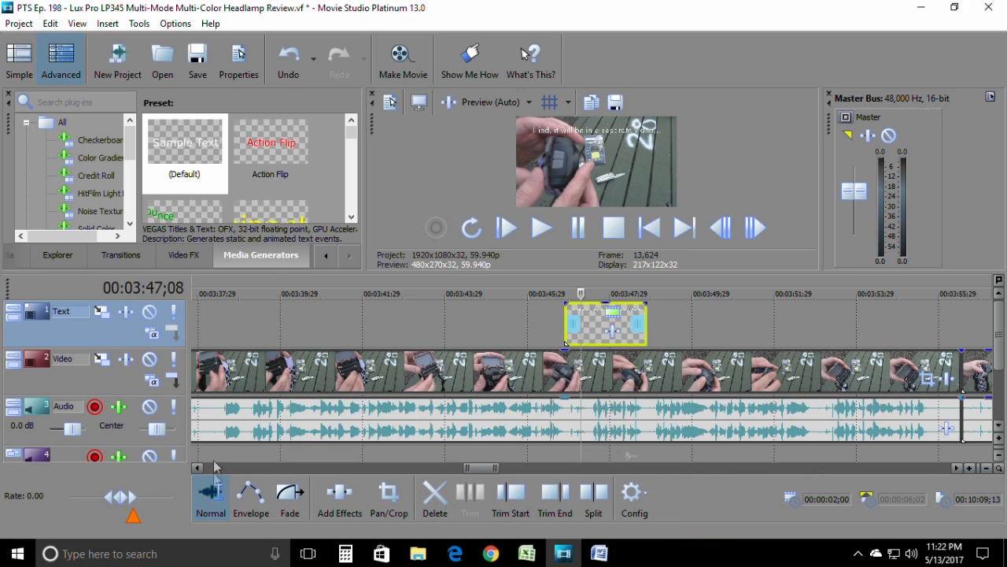
Open the generated media of the product information title near 00:00:53, select its bulleted text, and expose the outline settings.
left_click_drag(201, 473, 201, 473)
scroll(252, 329, "down", 15)
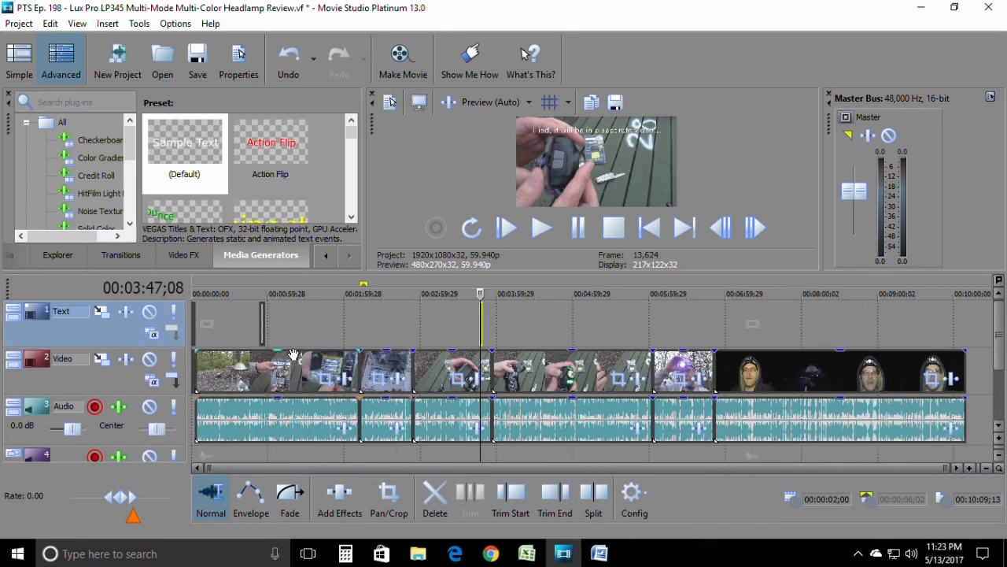
left_click(263, 322)
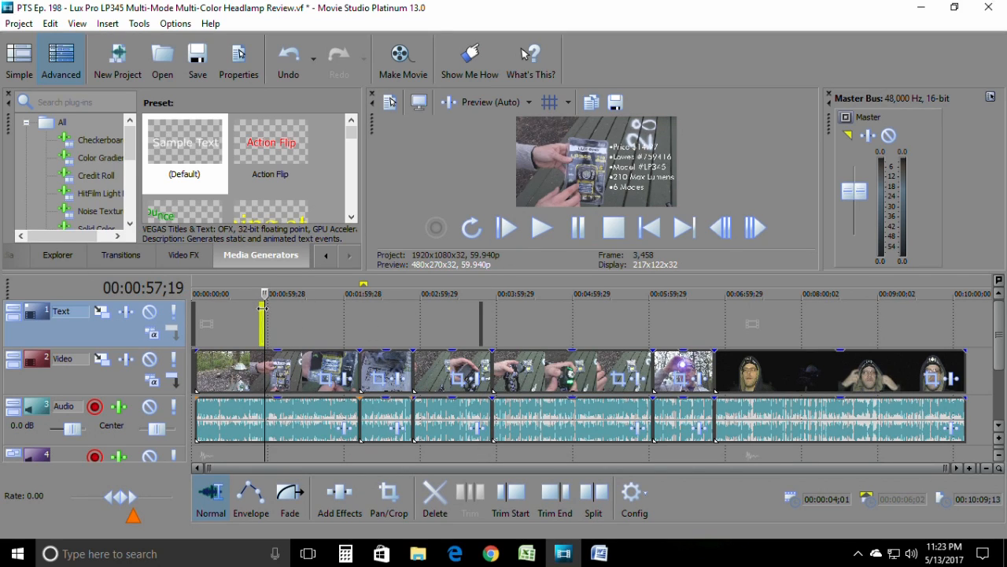
left_click(258, 322)
right_click(261, 322)
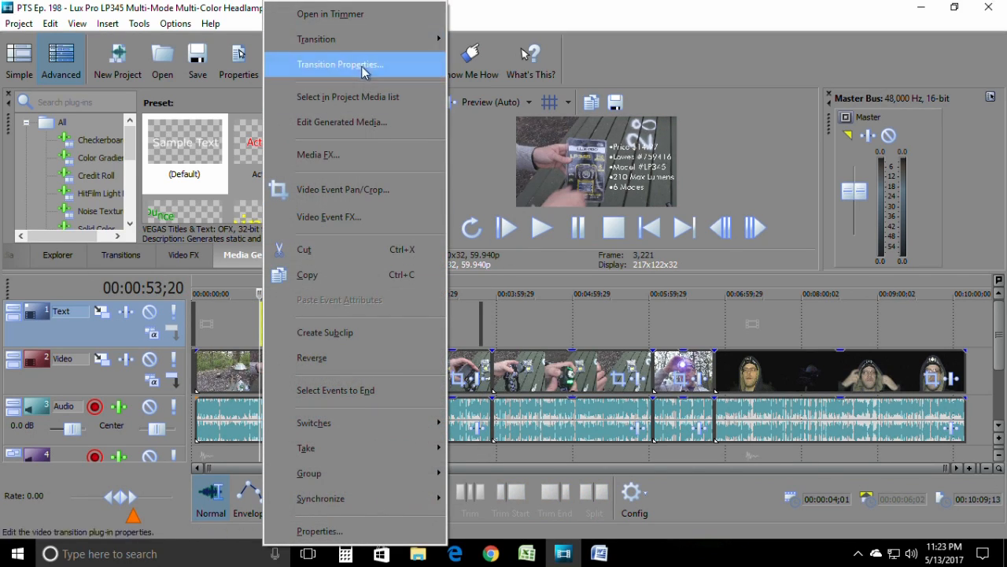
left_click(356, 116)
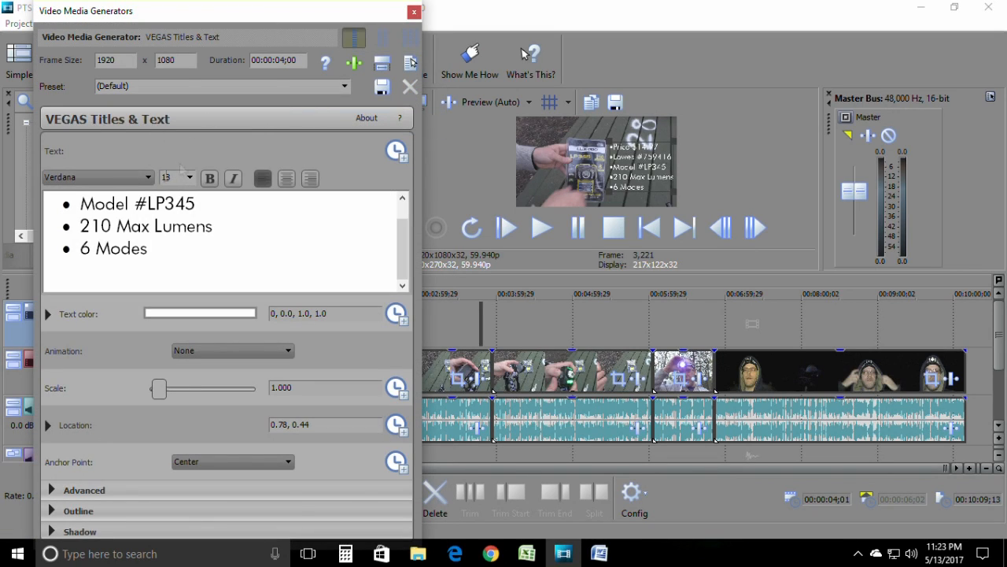
key("ctrl+a")
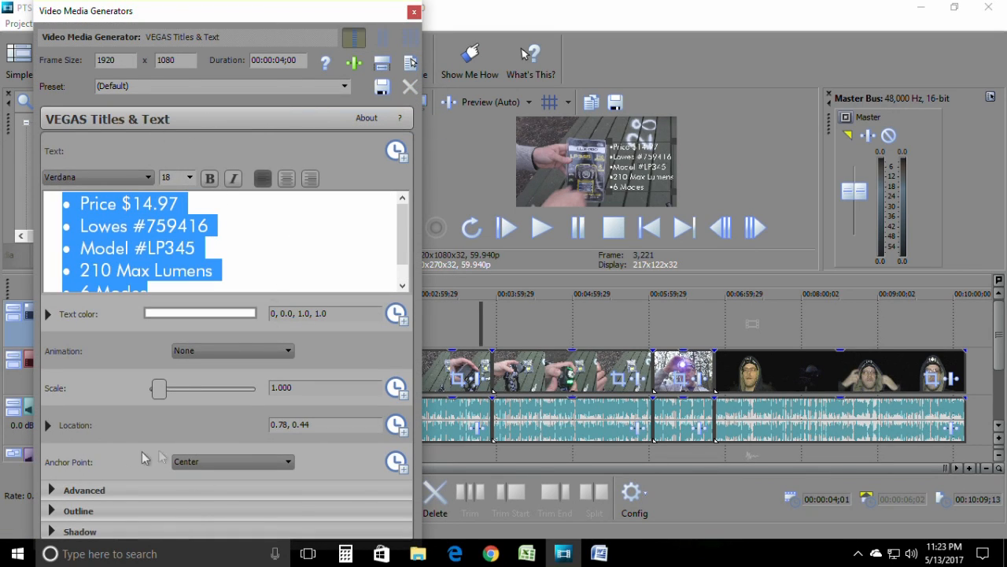
left_click(45, 511)
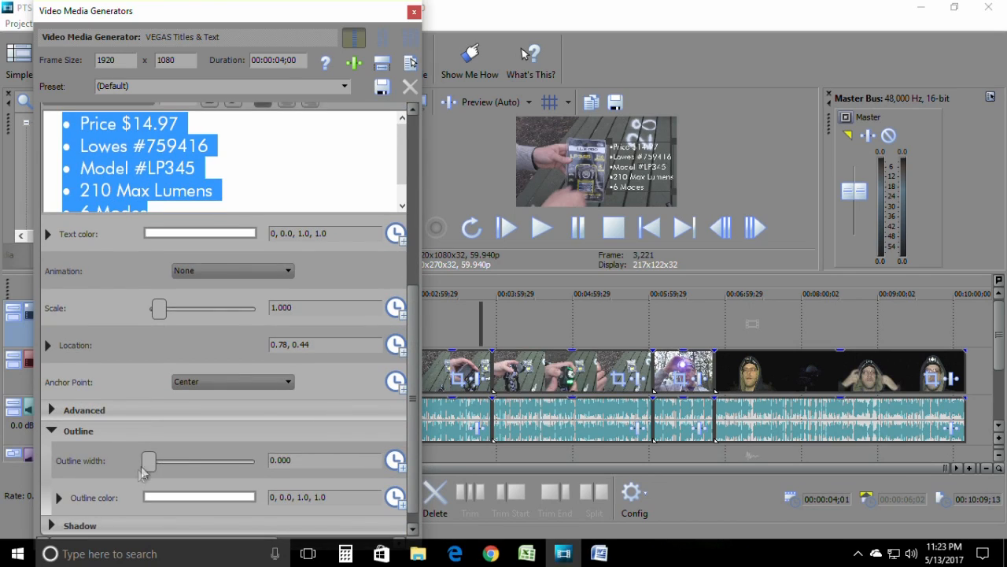
Give the bulleted title text an outline 3.000 wide, darken the outline color to black, and close the generator settings.
type("3")
key("Return")
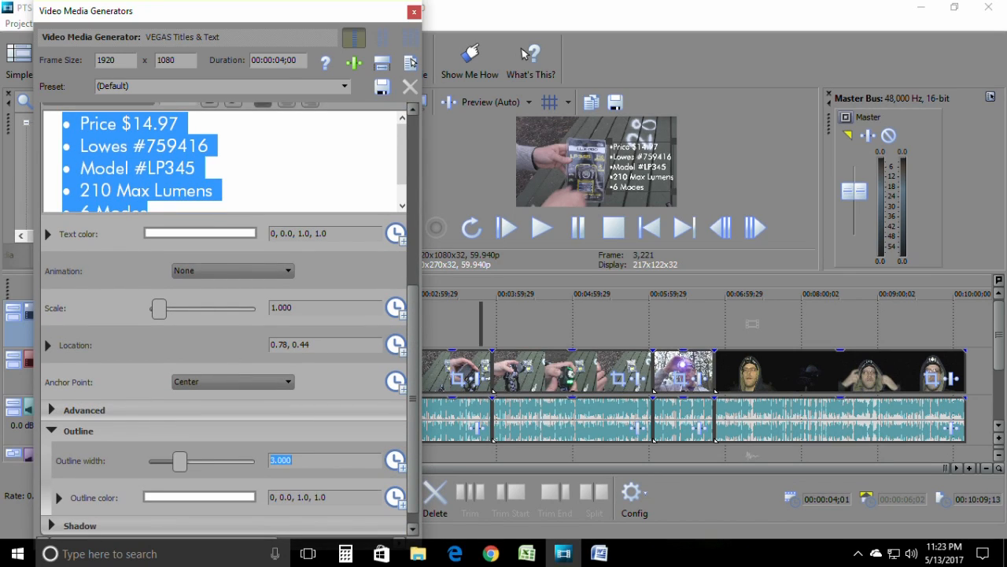
left_click(170, 498)
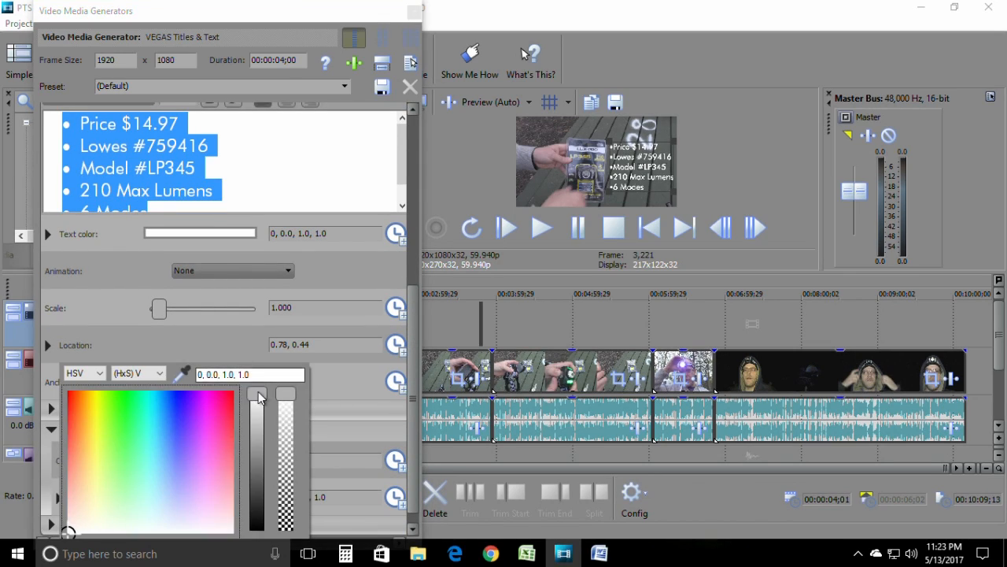
left_click_drag(257, 395, 257, 532)
left_click(341, 398)
left_click(414, 11)
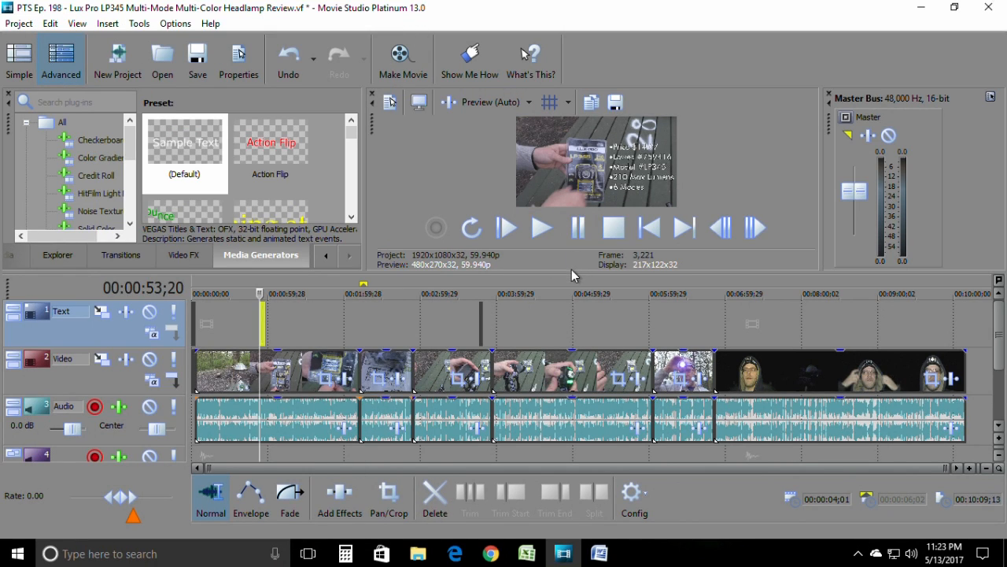
Enlarge the video preview to check the outlined bullet text over the footage, and shrink it back.
left_click_drag(573, 271, 549, 519)
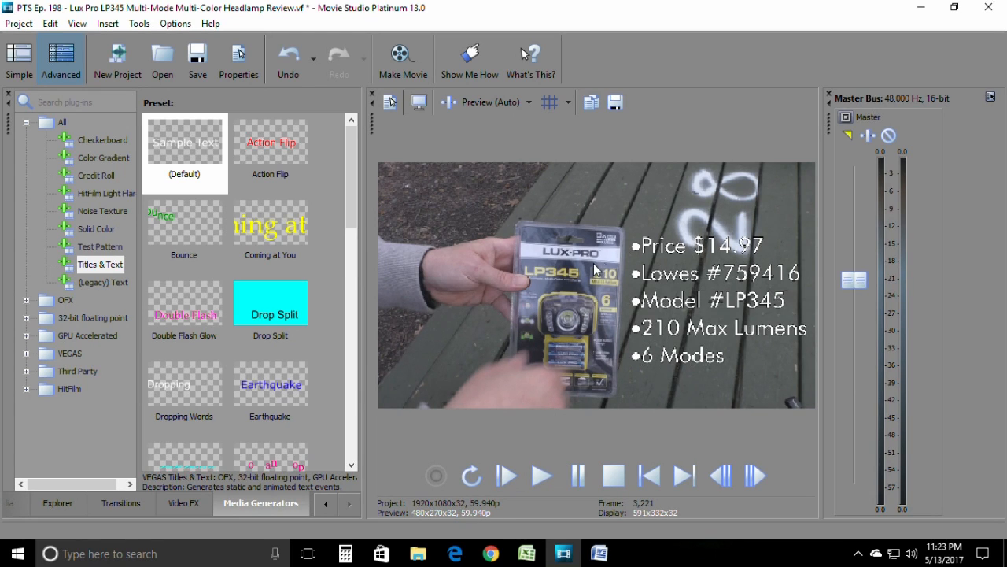
left_click_drag(508, 520, 511, 286)
Play on from the title at 00:03:46;26, trim that clip's end back to 00:03:55;23 and trim 21 frames off the next clip's start.
left_click(480, 334)
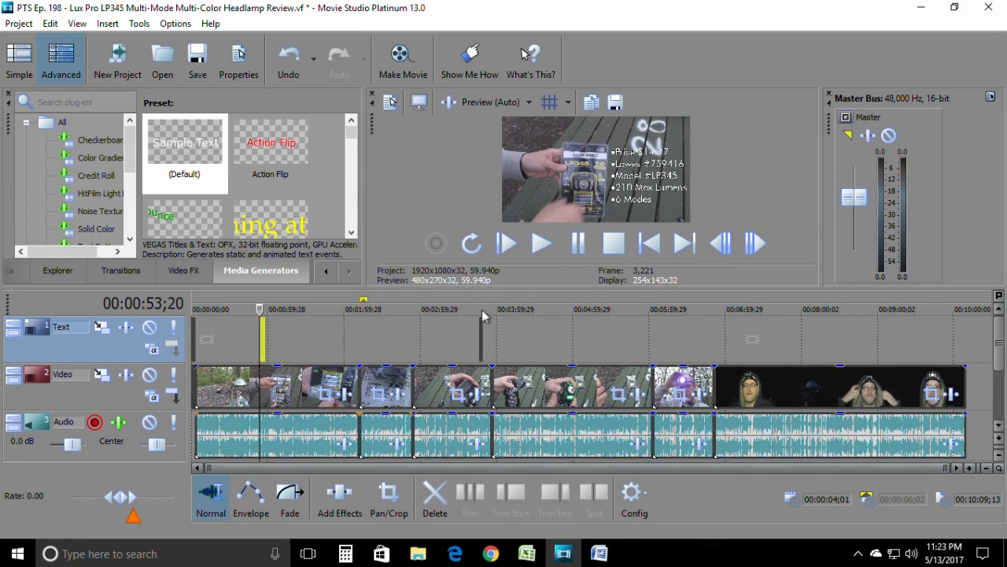
scroll(559, 339, "up", 10)
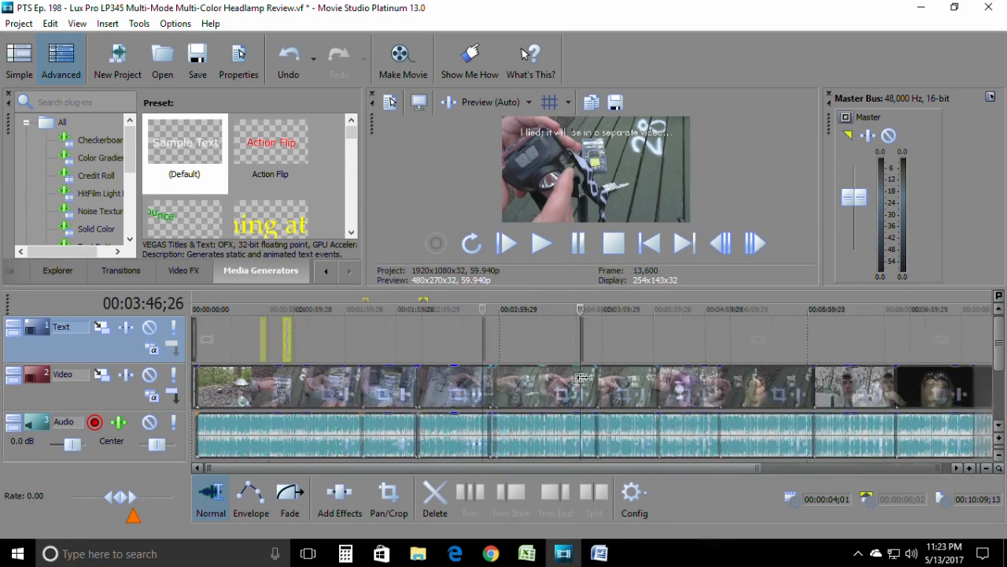
left_click(542, 244)
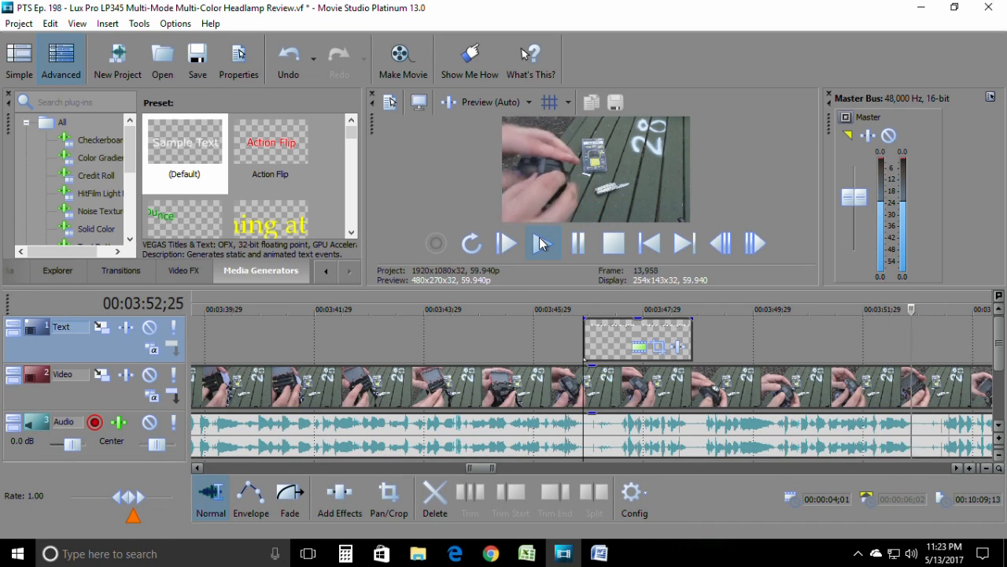
left_click(578, 243)
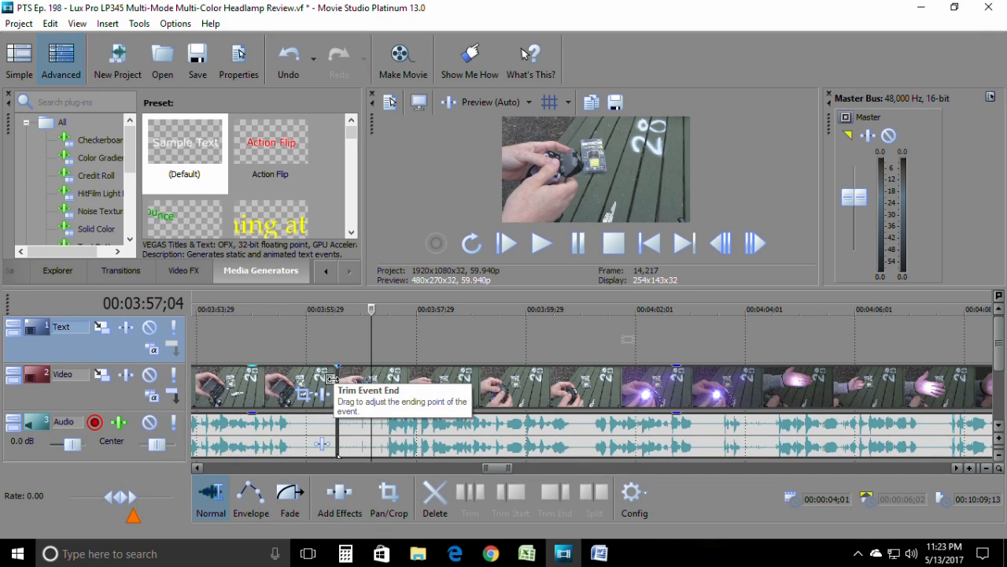
mouse_move(337, 384)
left_mouse_down()
mouse_move(289, 380)
mouse_move(344, 384)
left_mouse_up()
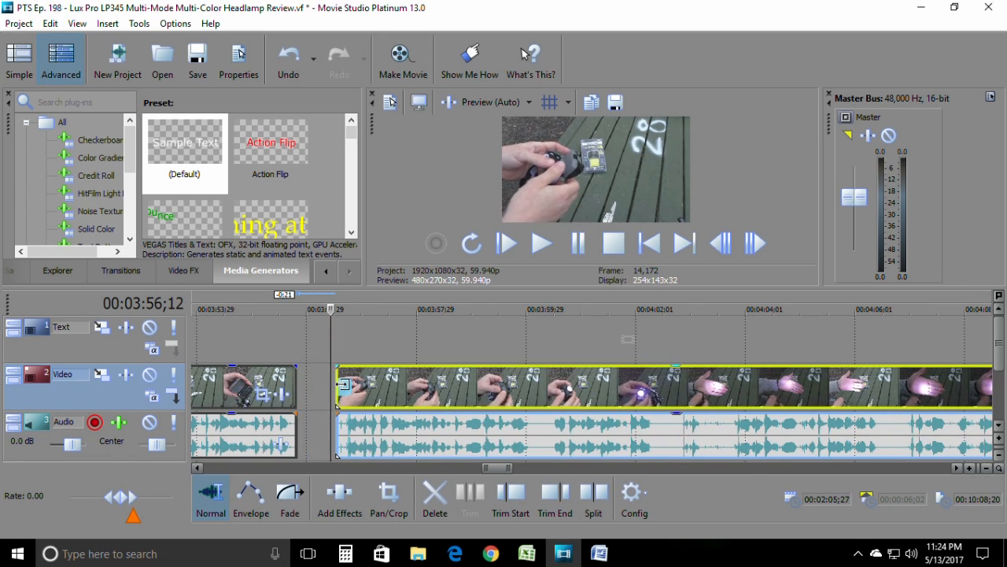
key("ctrl+z")
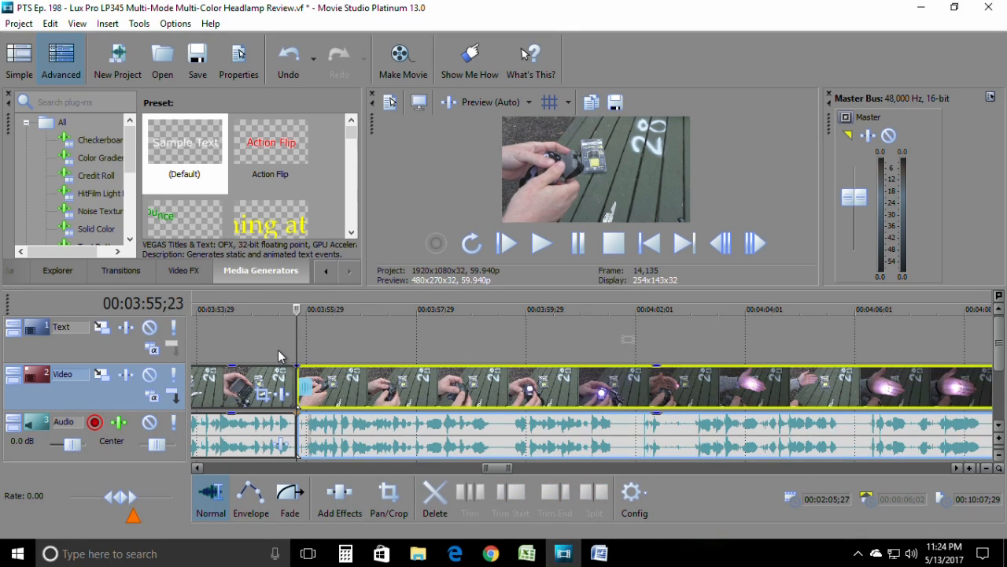
Play the footage from just before the tightened cut at 00:03:55;23 through to about 00:05:28.
left_click(270, 348)
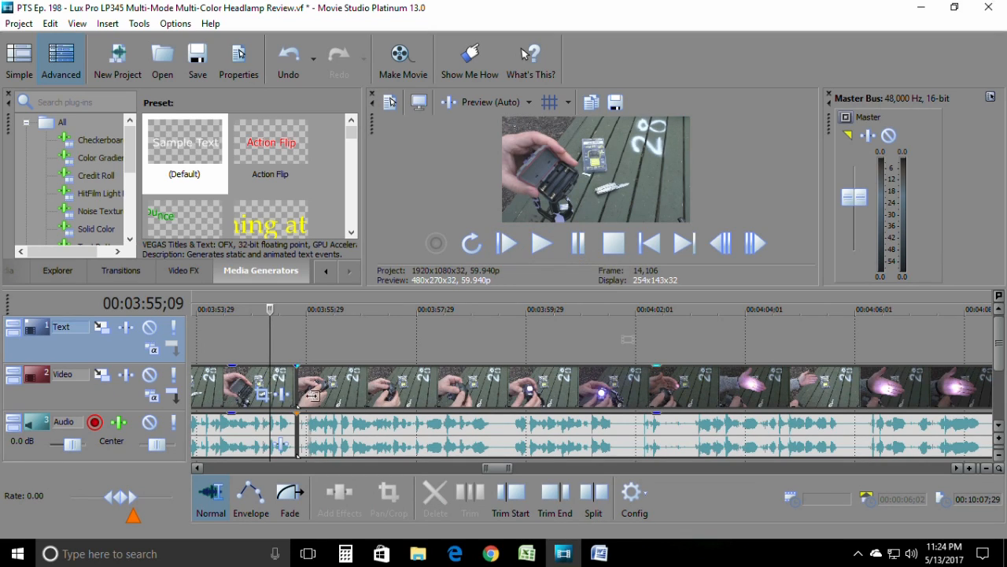
left_click(549, 250)
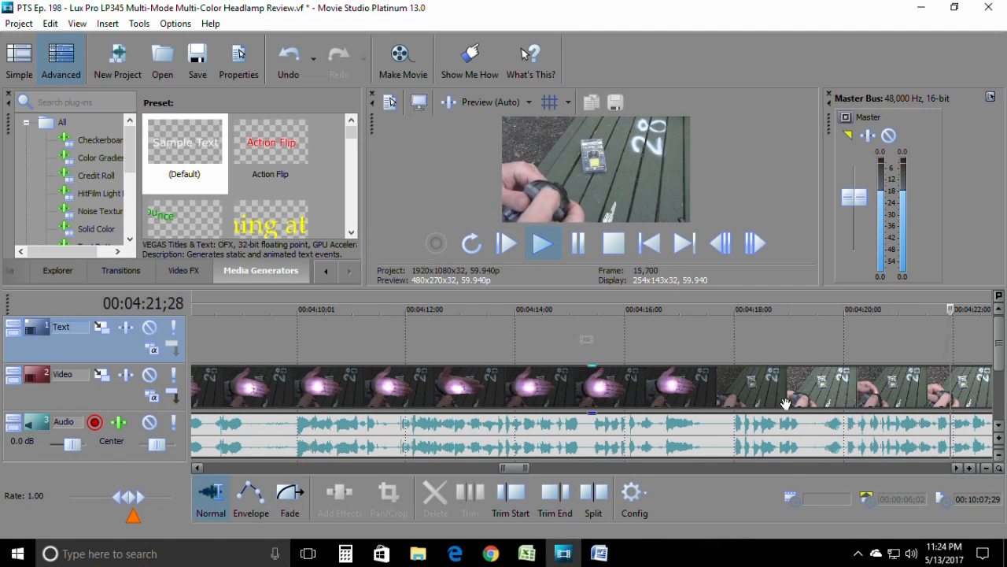
scroll(498, 405, "down", 3)
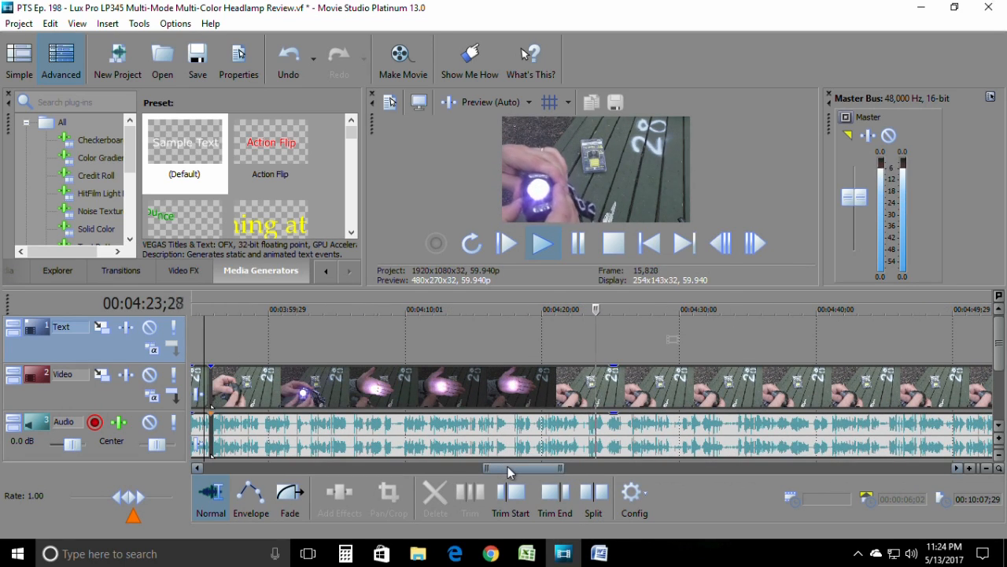
left_click_drag(497, 468, 520, 467)
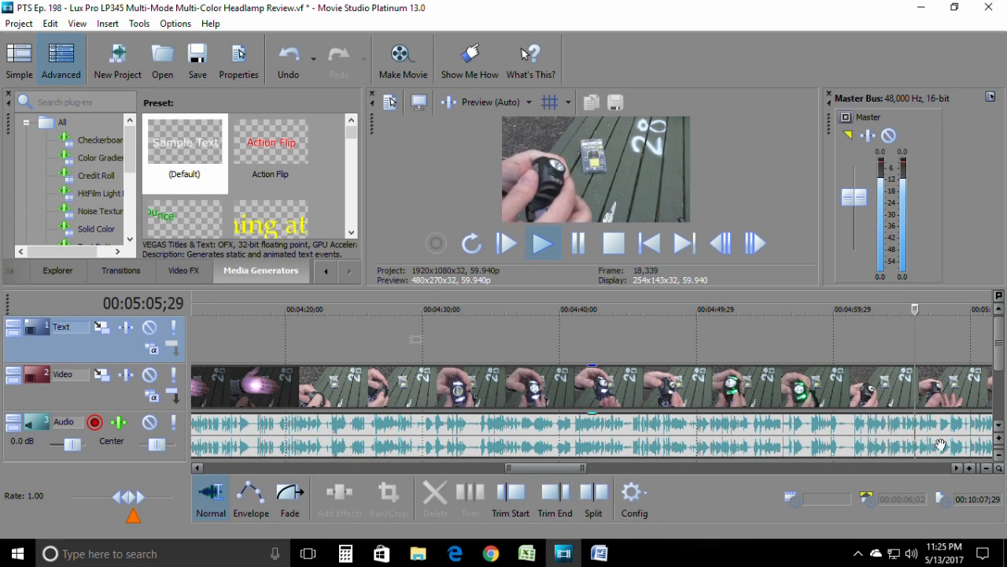
left_click(957, 467)
left_click(959, 468)
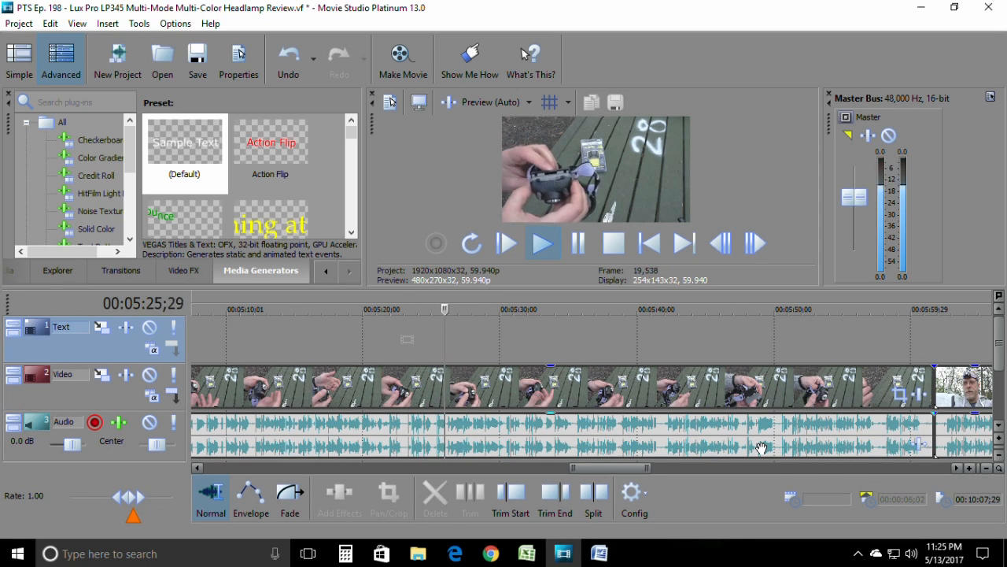
left_click(571, 247)
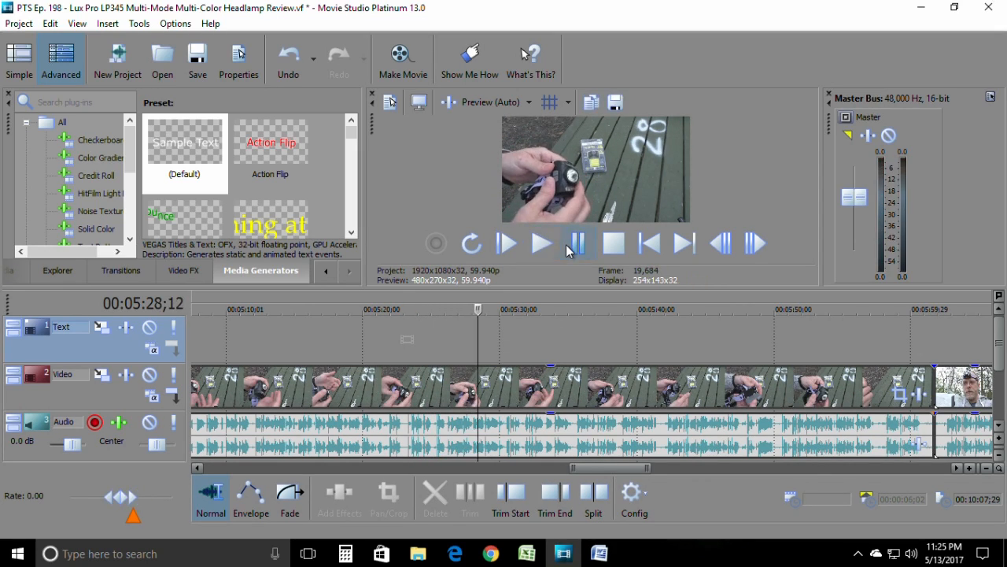
Replay the footage between about 00:05:21 and 00:05:25 to pinpoint the passage that needs cutting.
left_click(380, 359)
scroll(613, 423, "up", 3)
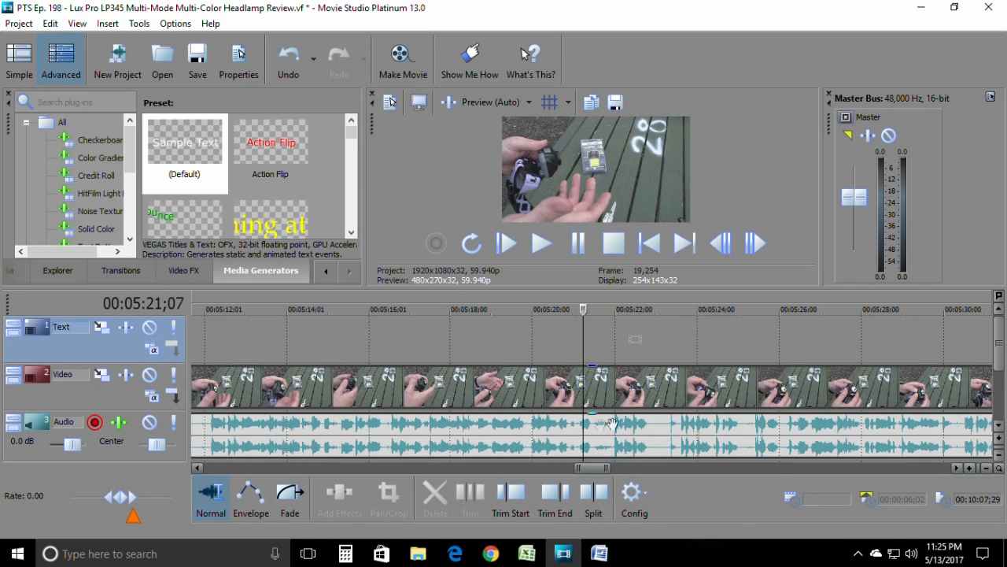
left_click(541, 243)
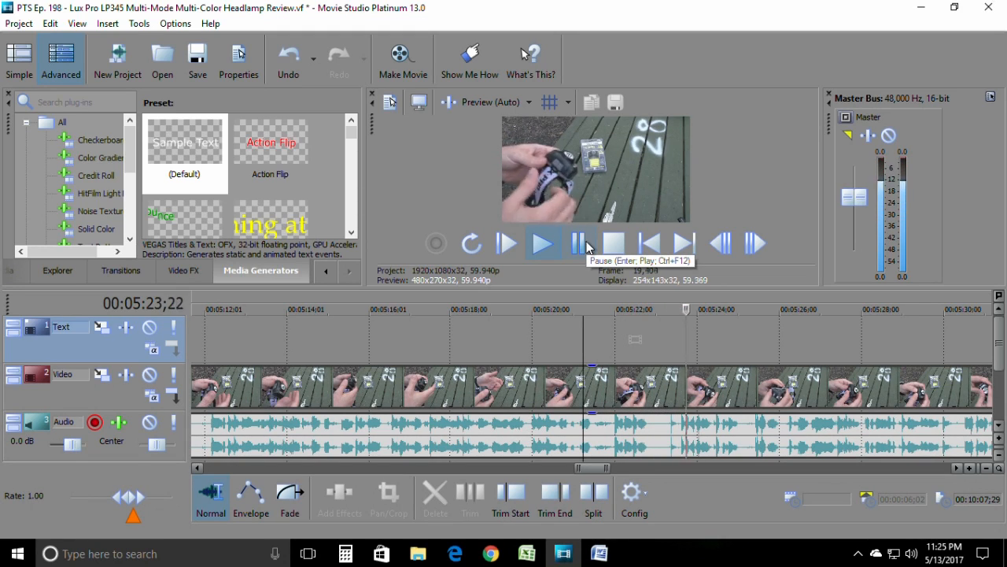
left_click(586, 247)
scroll(250, 357, "up", 3)
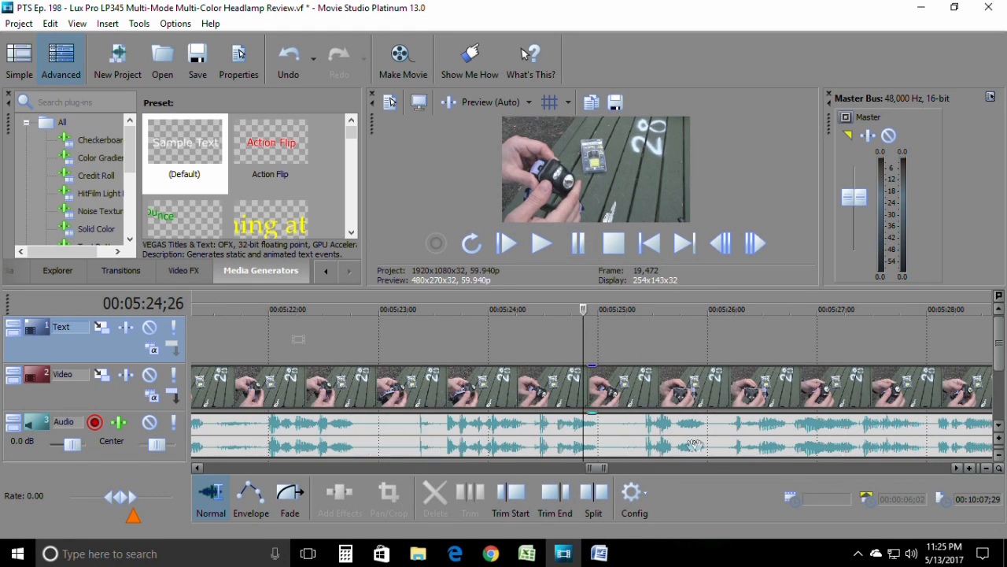
left_click(265, 351)
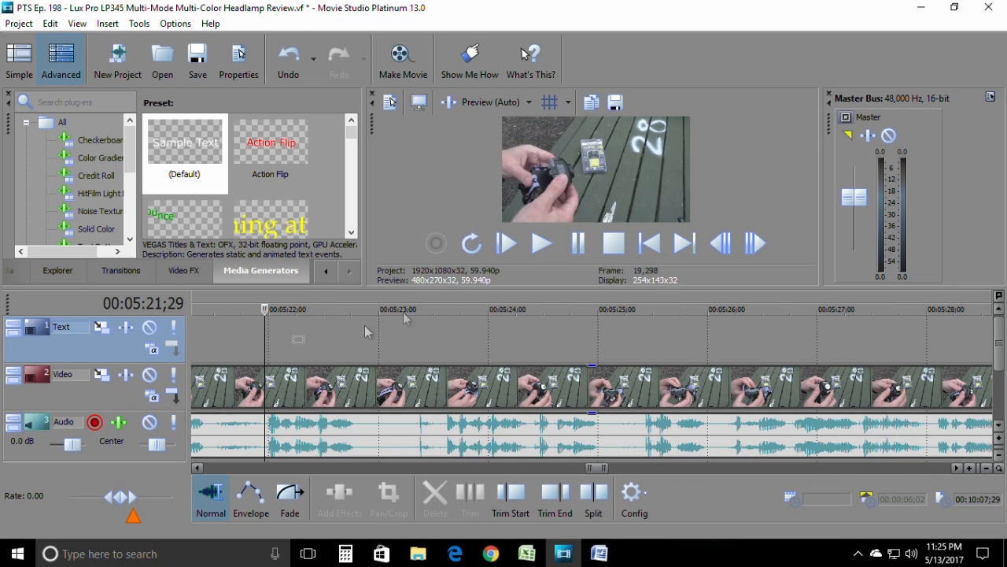
left_click(542, 243)
left_click(579, 244)
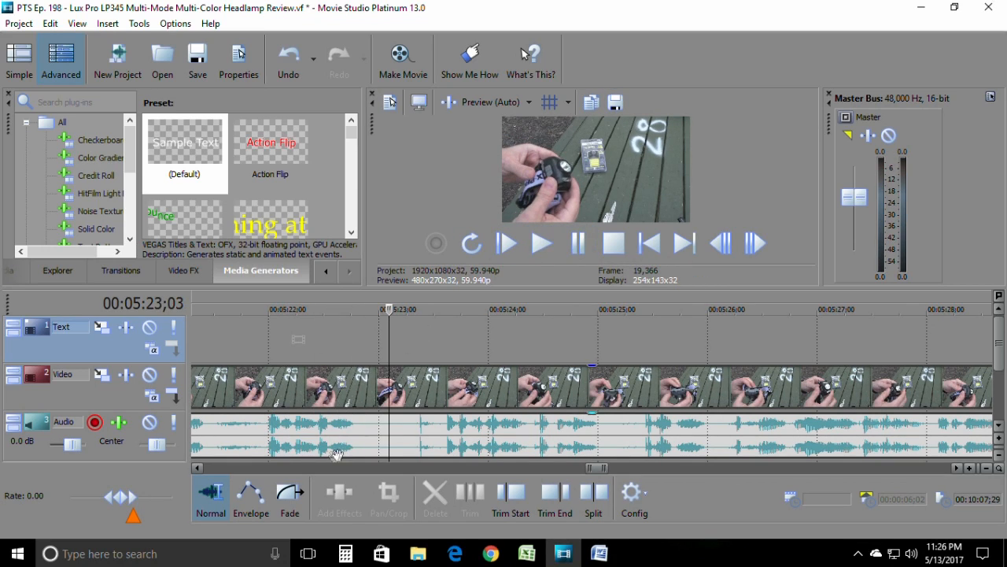
Delete the 27-frame range from 00:05:22;13 to 00:05:23;10 from the video and audio, closing the gap.
left_click_drag(318, 346, 415, 345)
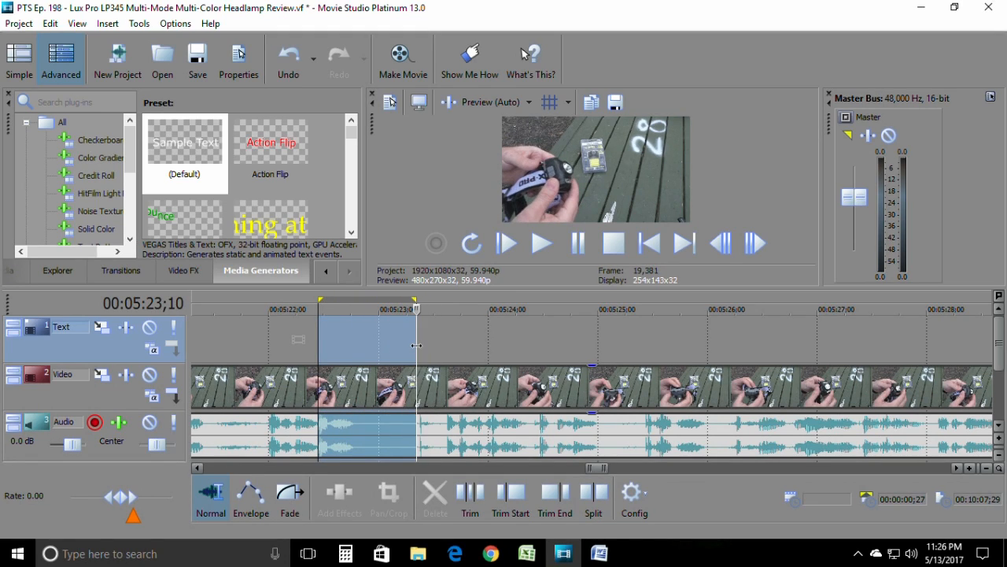
right_click(391, 386)
left_click(436, 231)
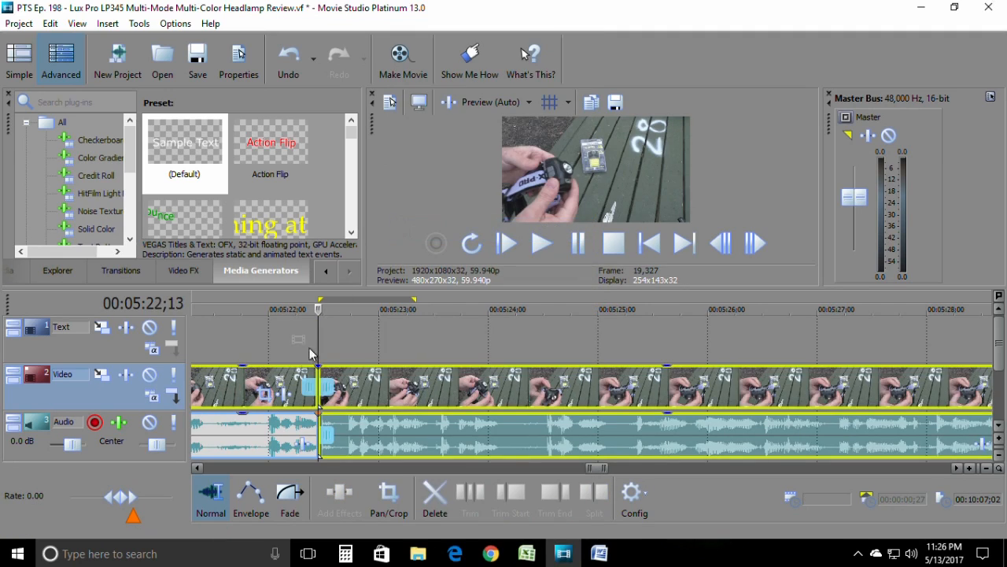
Play back the new cut at 00:05:22;13 and the second following it to check how the audio flows.
left_click(253, 352)
key("space")
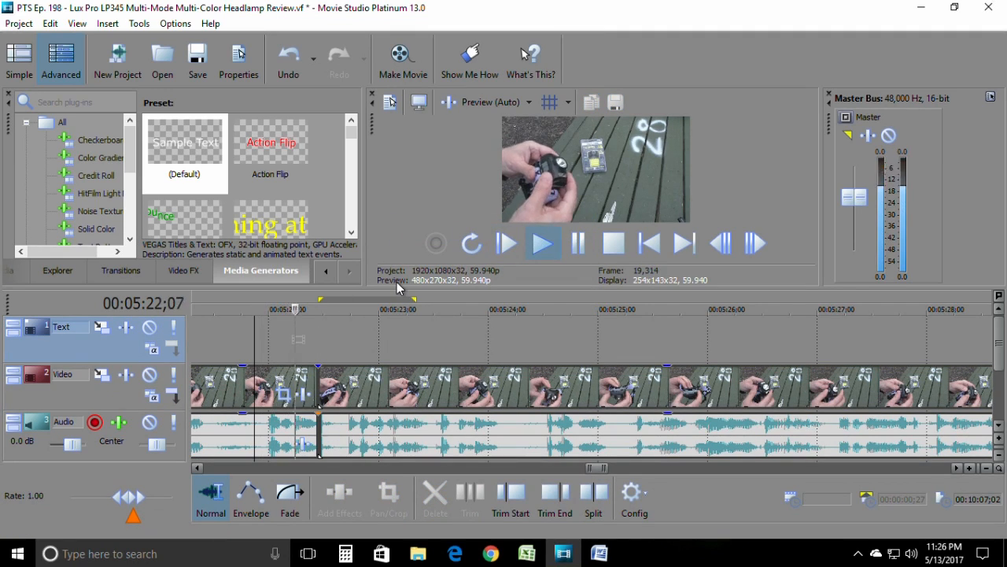
left_click(579, 245)
scroll(351, 389, "up", 4)
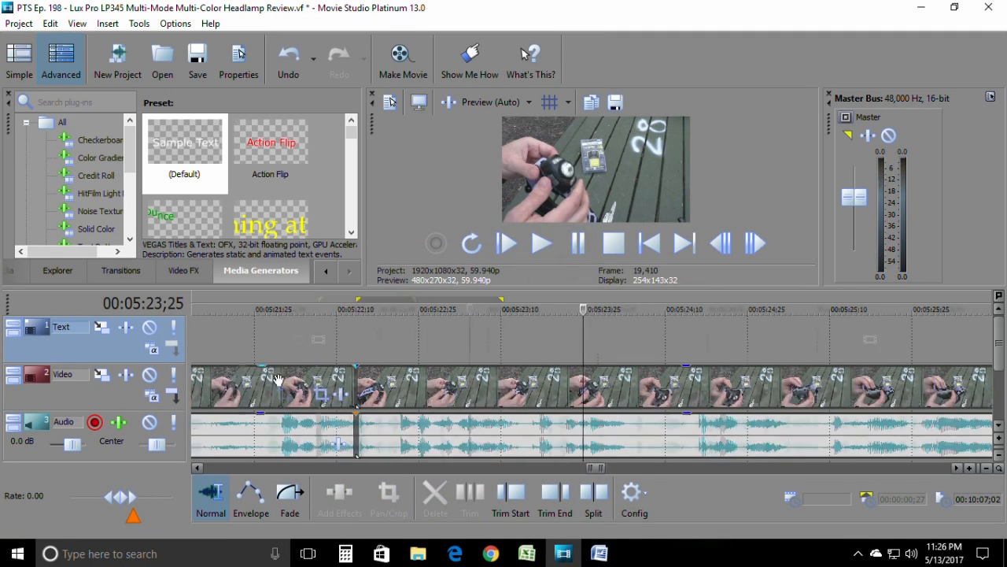
scroll(351, 389, "down", 2)
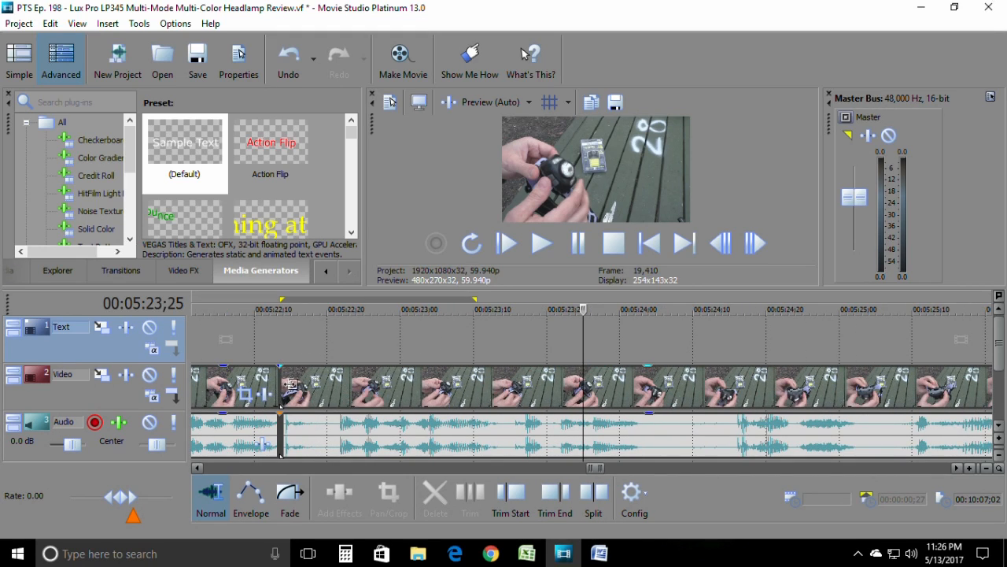
left_click(336, 359)
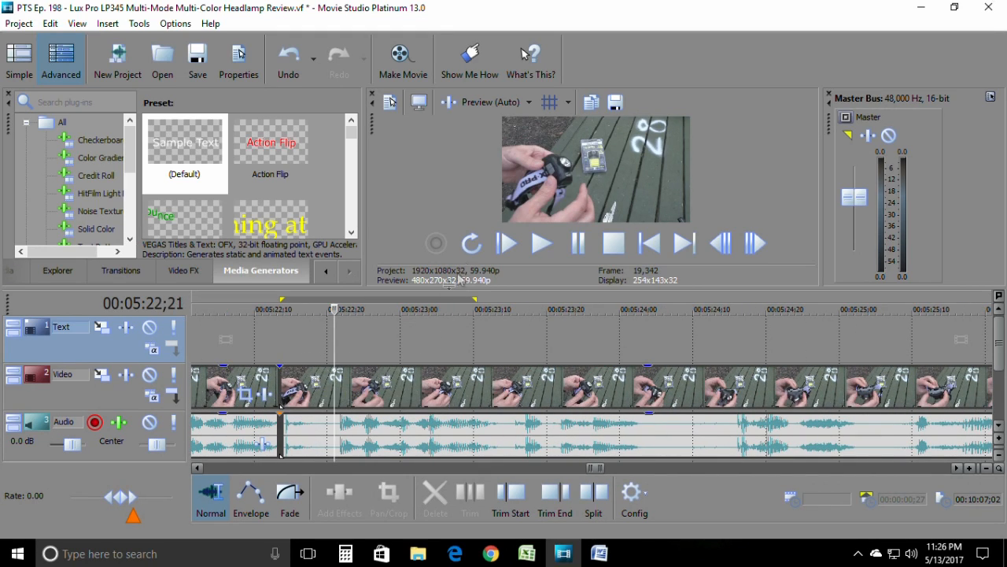
left_click(541, 243)
left_click(578, 243)
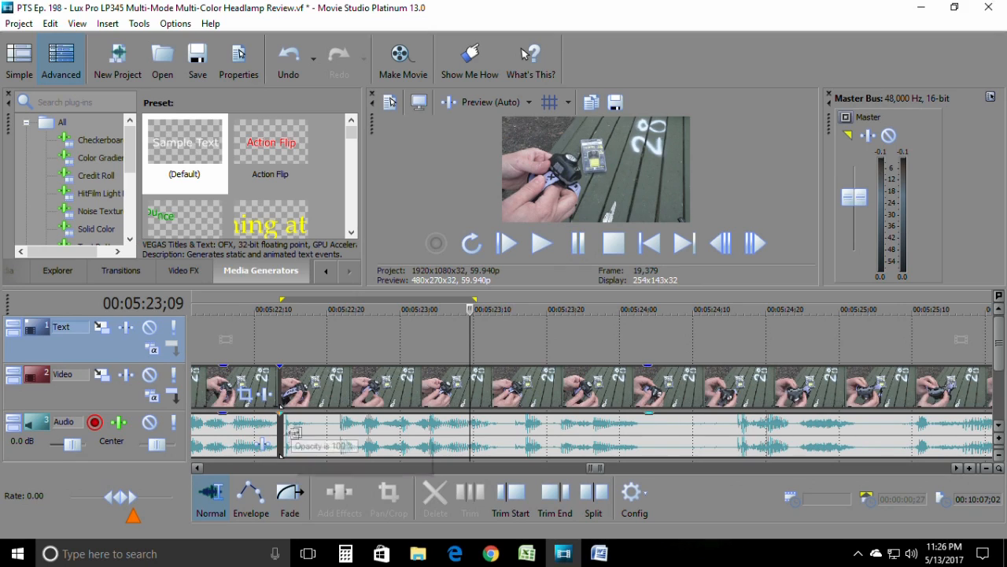
Play from the cut at 00:05:22;13 and trim about 7 frames off the start of the clip that follows it.
left_click(283, 431)
left_click(542, 243)
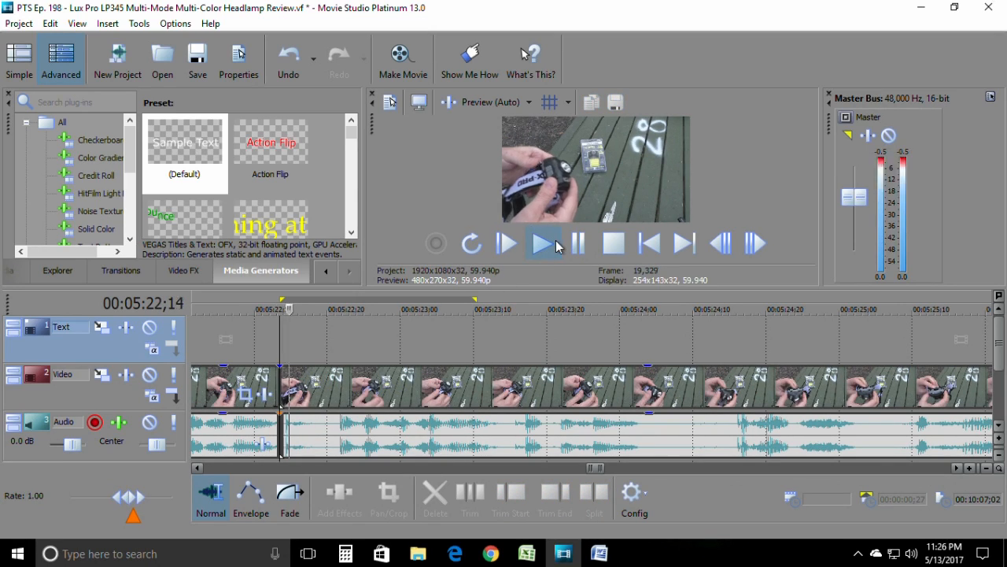
left_click(579, 243)
left_click(292, 387)
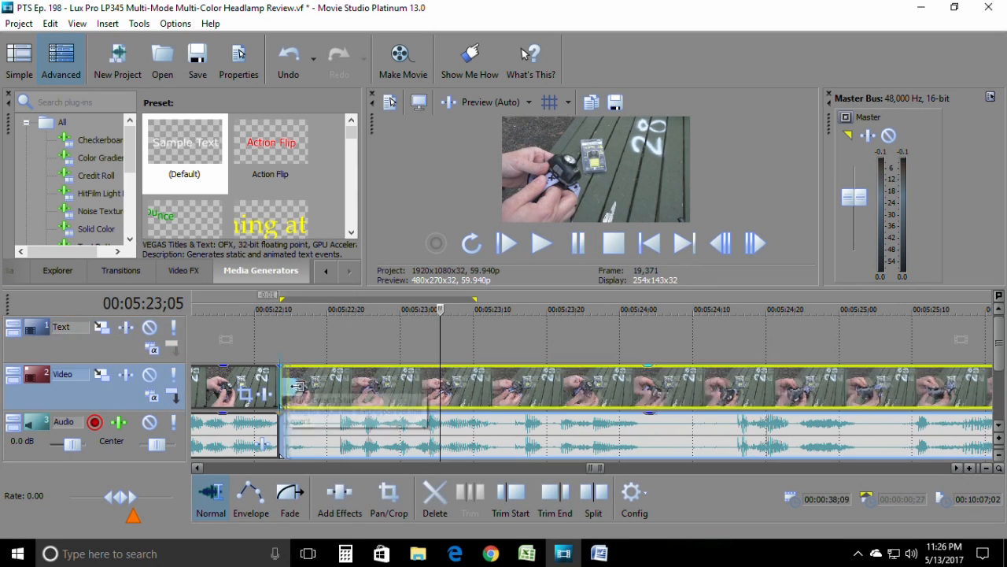
Replay the retrimmed cut from shortly before 00:05:22 to about 00:05:24.
scroll(233, 334, "down", 2)
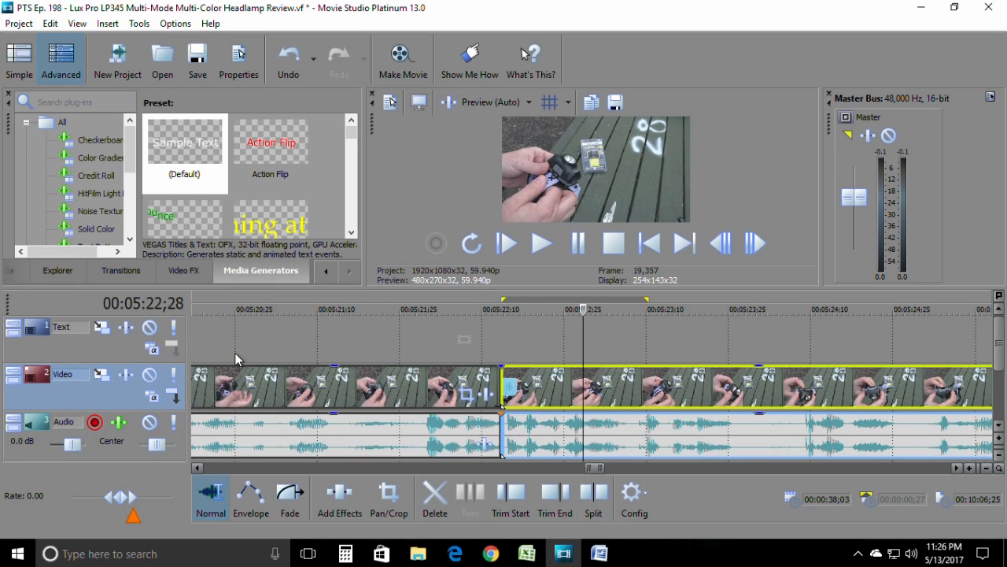
left_click(374, 354)
left_click(541, 243)
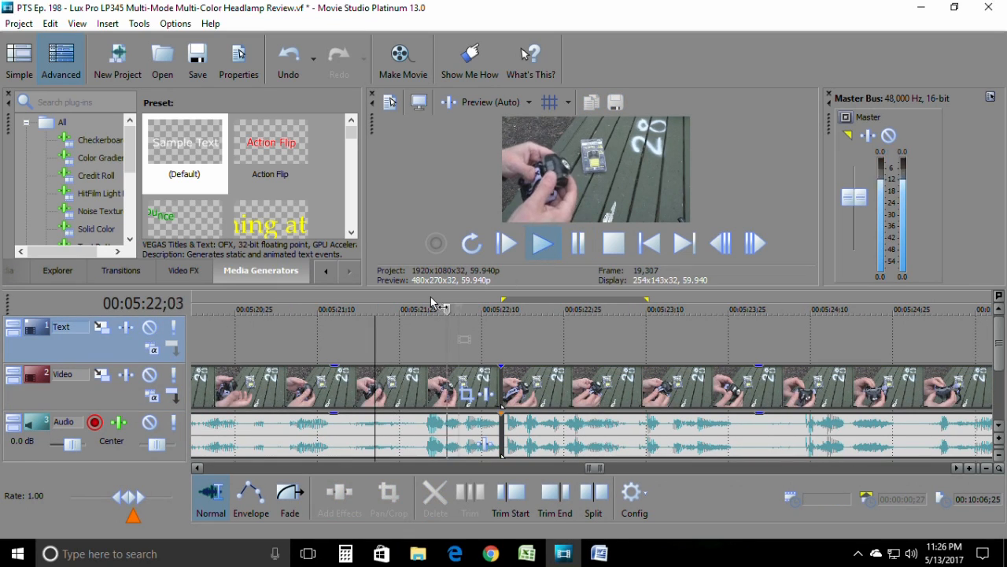
left_click(579, 246)
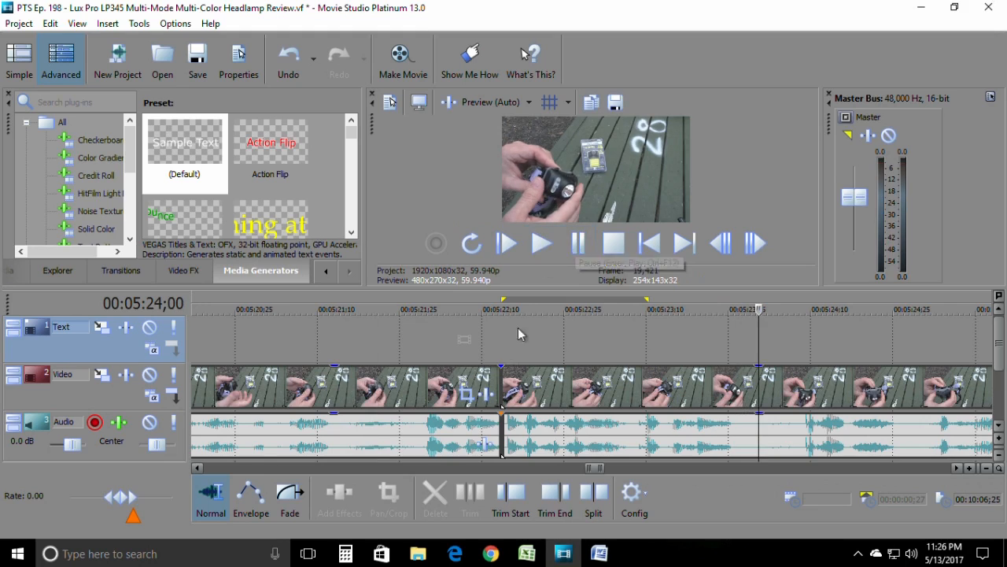
Trim about one more frame off the start of the clip following the cut at 00:05:22;13.
scroll(498, 424, "up", 2)
scroll(477, 399, "down", 1)
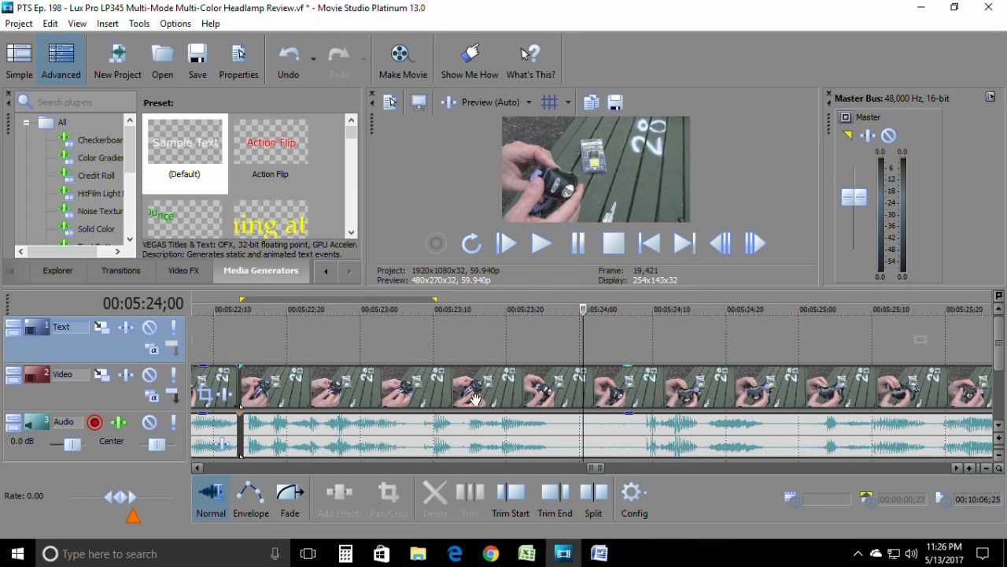
left_click(236, 361)
scroll(236, 360, "up", 3)
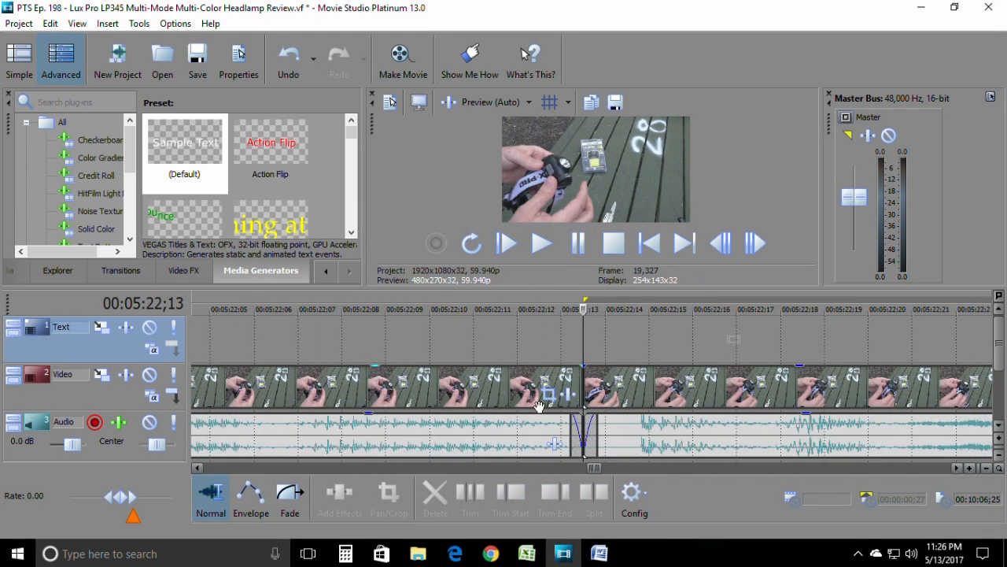
scroll(527, 407, "down", 1)
left_click_drag(584, 384, 606, 384)
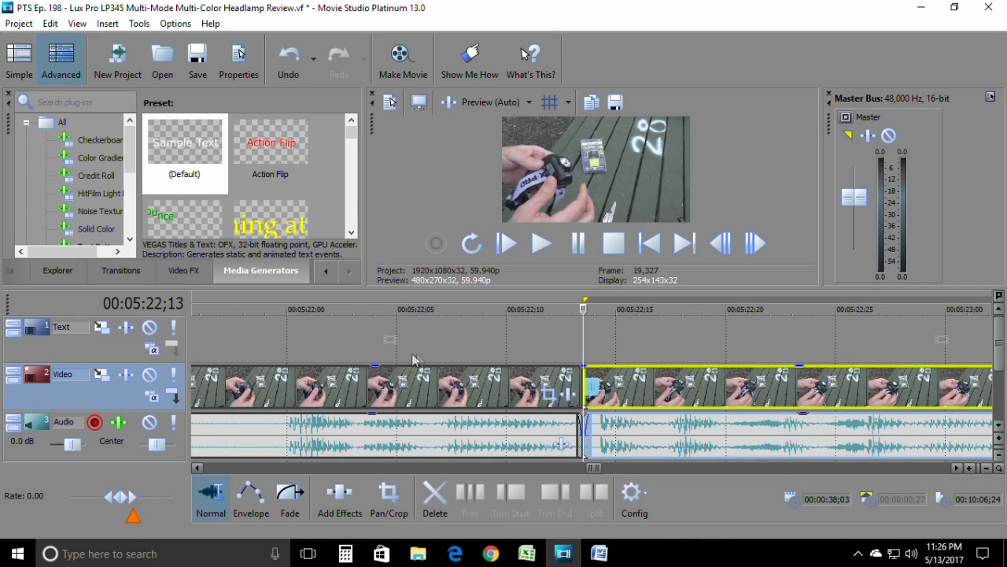
Replay the cut at 00:05:22;13 from 00:05:21;28 to about 00:05:23;01.
left_click(265, 346)
left_click(541, 244)
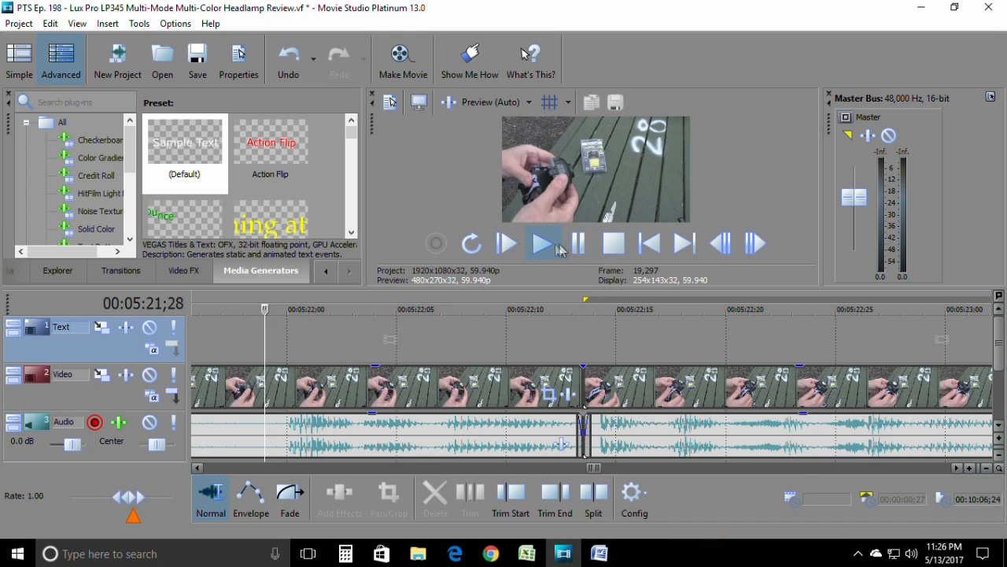
left_click(577, 244)
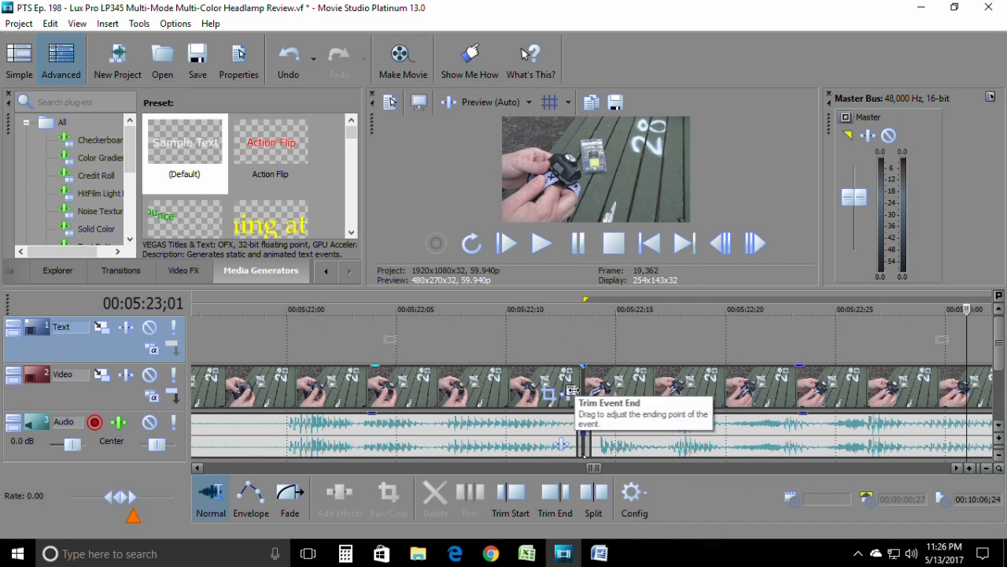
Try to shift the clip after the 00:05:22;13 cut 19 frames later, and undo that move.
scroll(551, 386, "down", 1)
scroll(551, 385, "down", 2)
left_click_drag(546, 382, 652, 381)
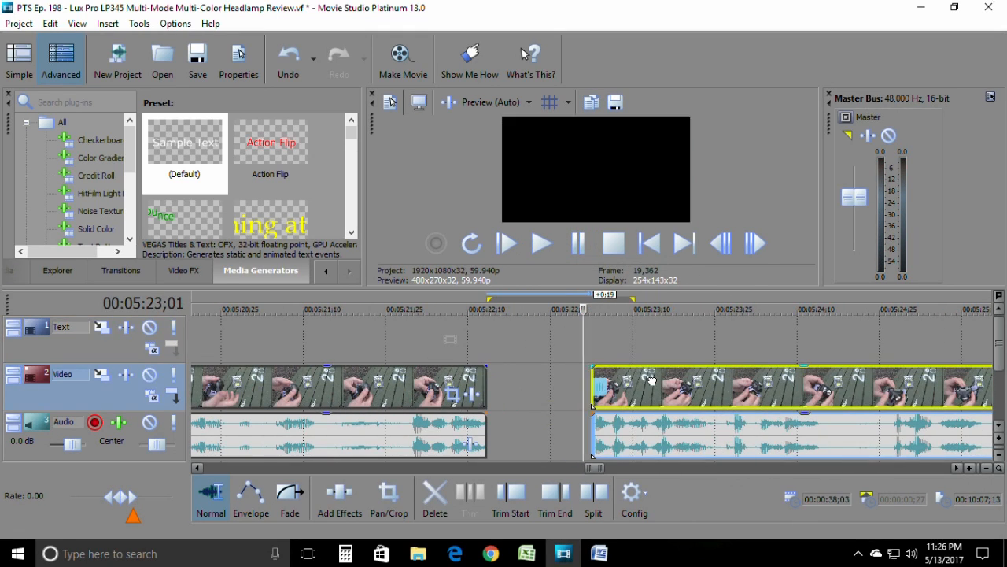
left_click(51, 24)
left_click(57, 45)
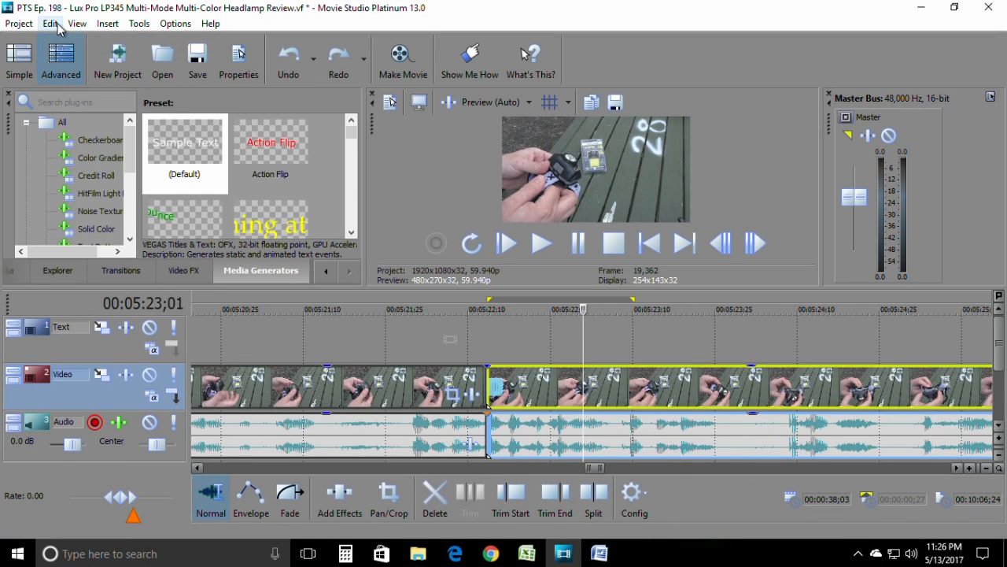
Undo the trims at the 00:05:22;13 cut and the deletion of the 27-frame range.
key("ctrl+z")
key("ctrl+z")
key("ctrl+z")
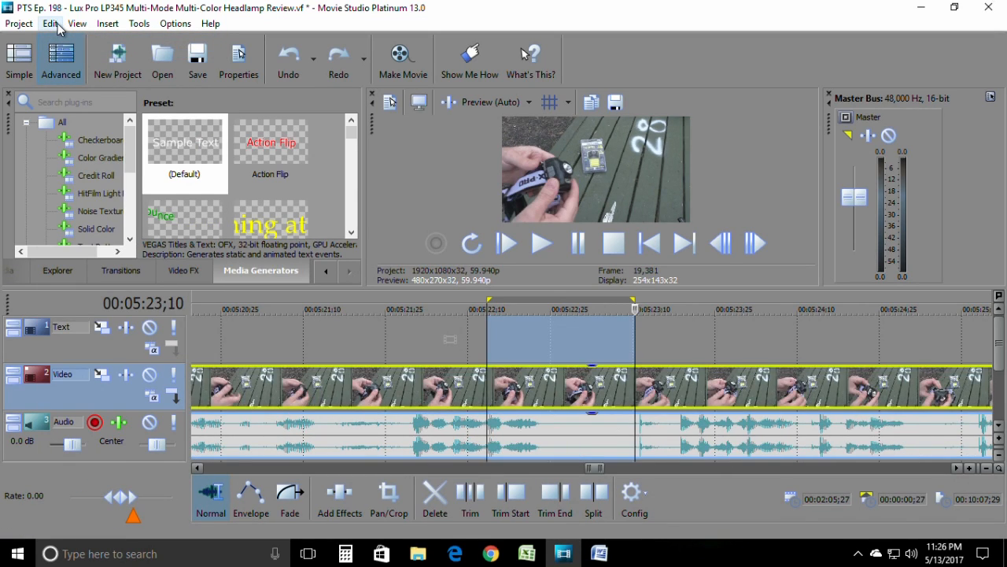
Play the uncut stretch from 00:05:22;00 past 00:05:23;22 to hear where the pause falls.
scroll(133, 226, "down", 1)
scroll(449, 397, "down", 3)
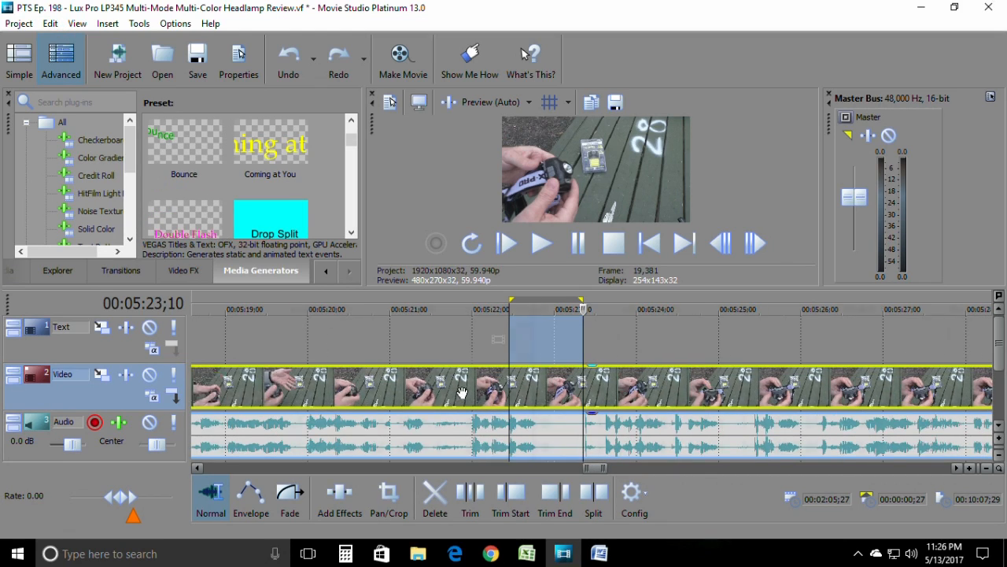
scroll(491, 391, "up", 3)
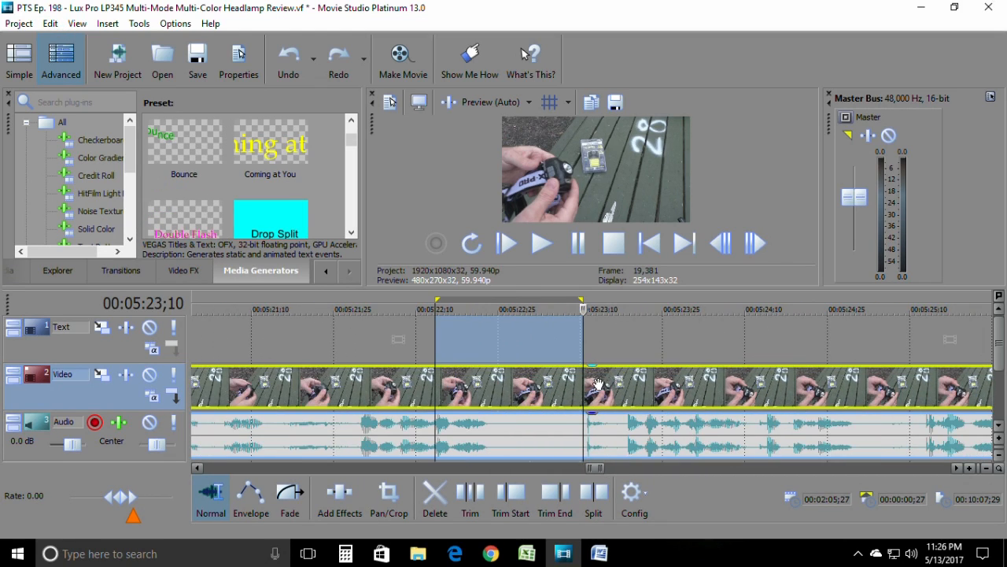
left_click(645, 344)
left_click(363, 339)
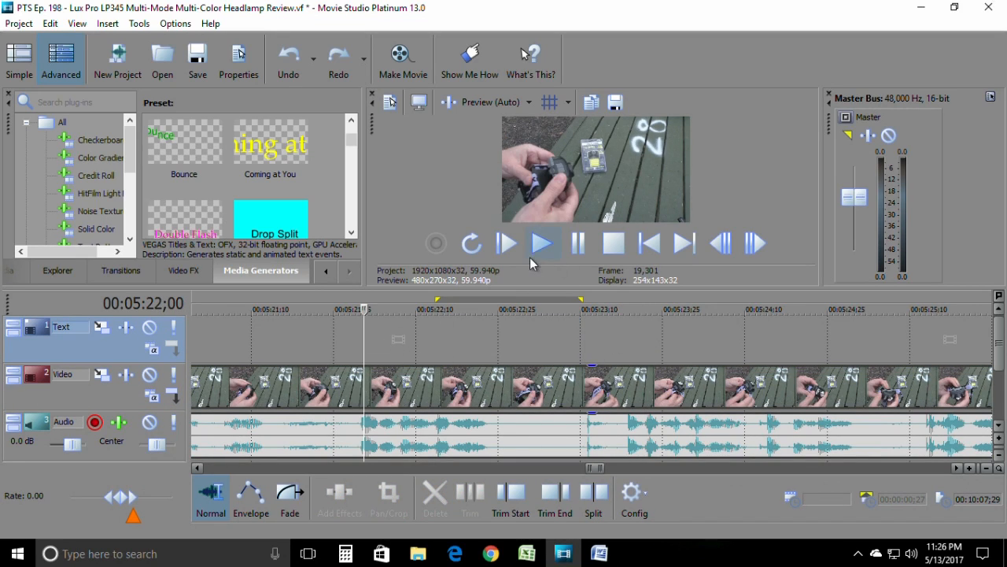
left_click(541, 243)
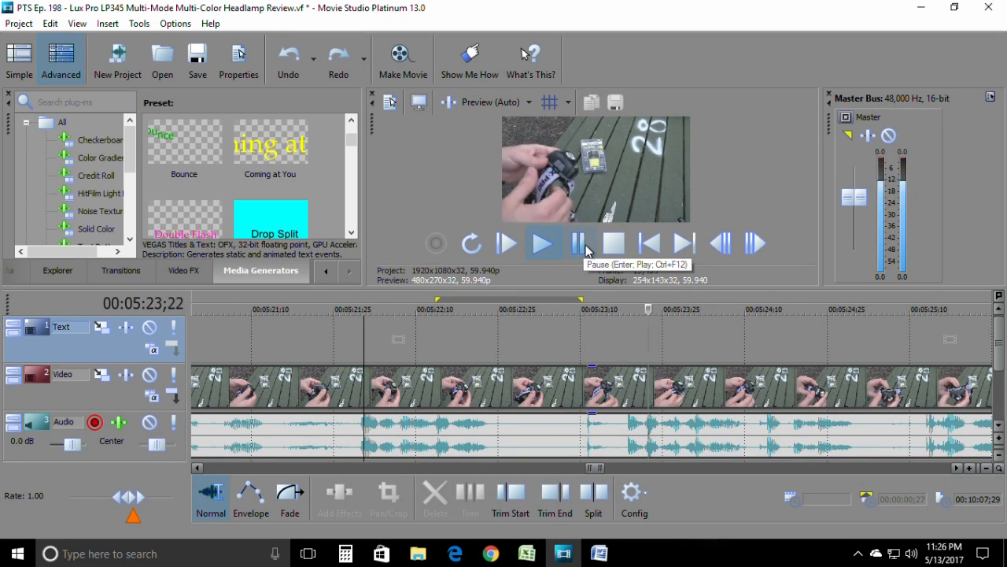
left_click(587, 251)
Cut the 00:00:01;01 range starting at 00:05:22;24 from the video and audio, closing the gap.
left_click(659, 352)
left_click_drag(657, 352, 492, 343)
right_click(521, 376)
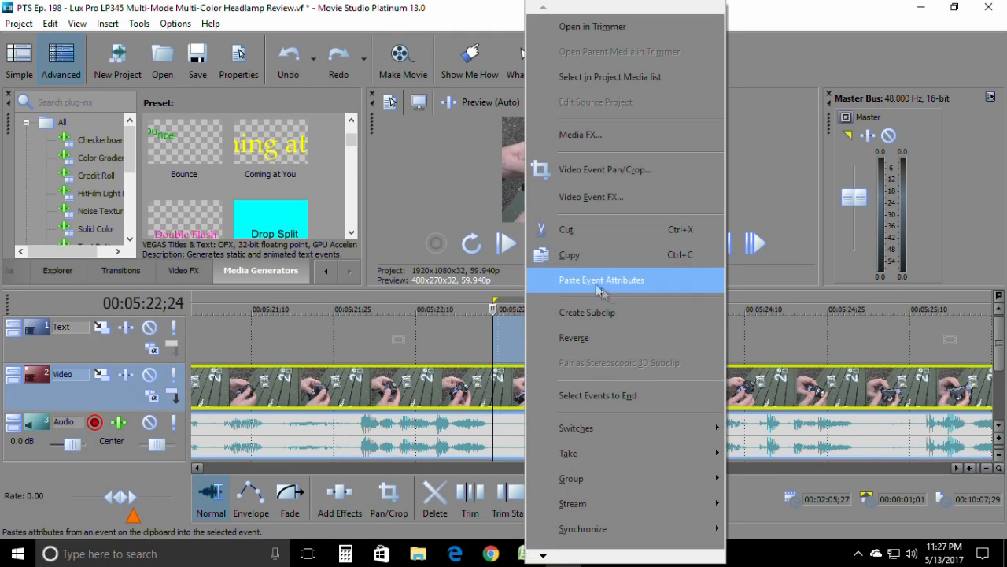
left_click(585, 230)
Play across the new cut at 00:05:22;24, starting from 00:05:21;27.
left_click(347, 338)
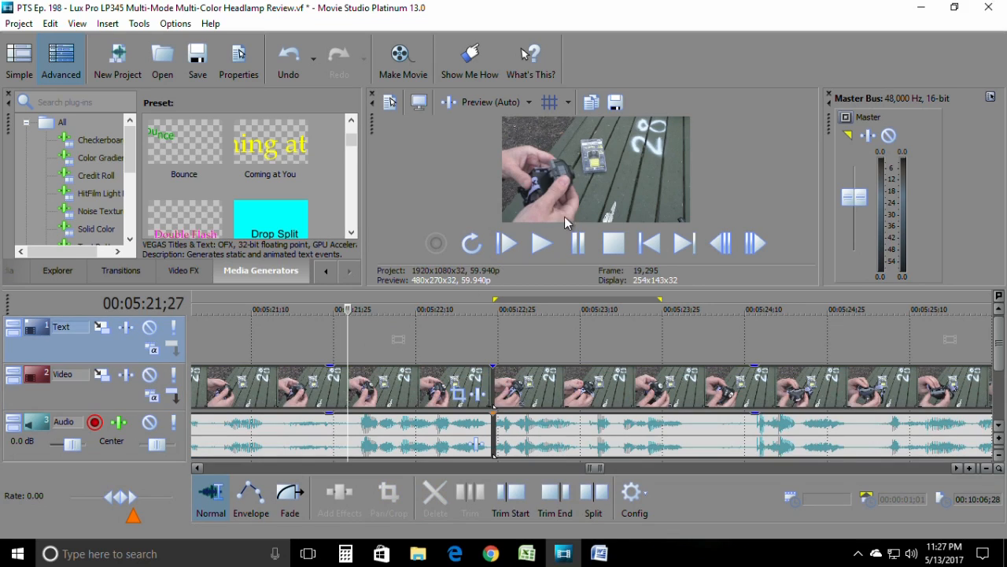
left_click(541, 246)
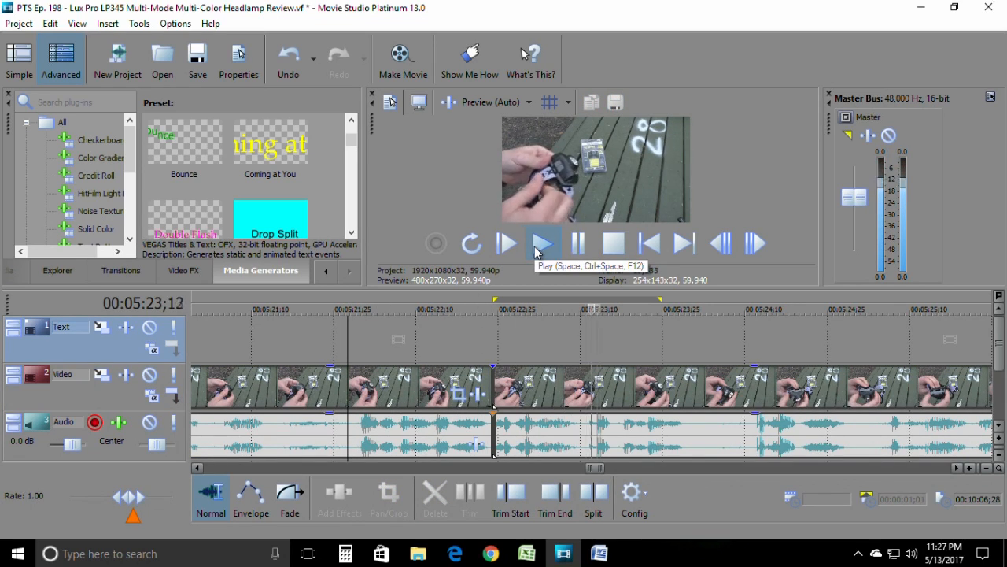
left_click(577, 243)
Fine-tune the start of the clip after the 00:05:22;24 cut and replay the join from 00:05:21;26.
mouse_move(500, 389)
left_mouse_down()
mouse_move(519, 389)
mouse_move(499, 389)
left_mouse_up()
left_click(340, 338)
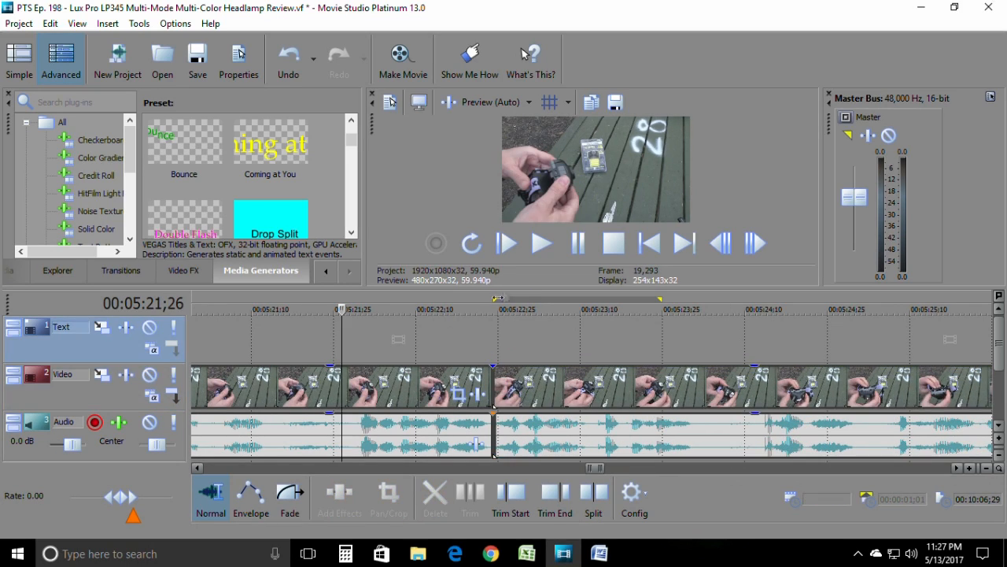
left_click(542, 246)
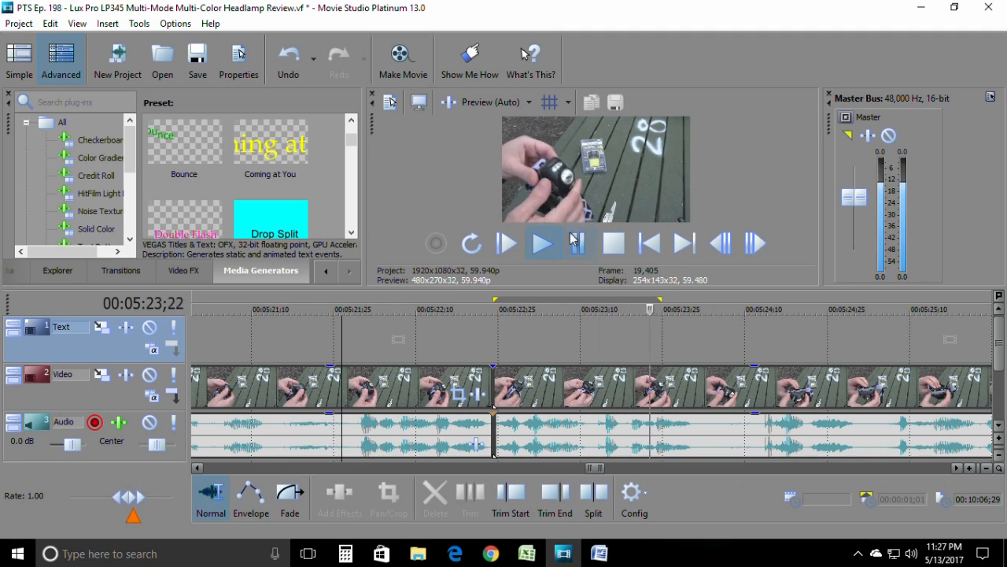
left_click(578, 243)
Undo the clip start adjustment and the removal of the 00:00:01;01 range at 00:05:22;24.
left_click(49, 24)
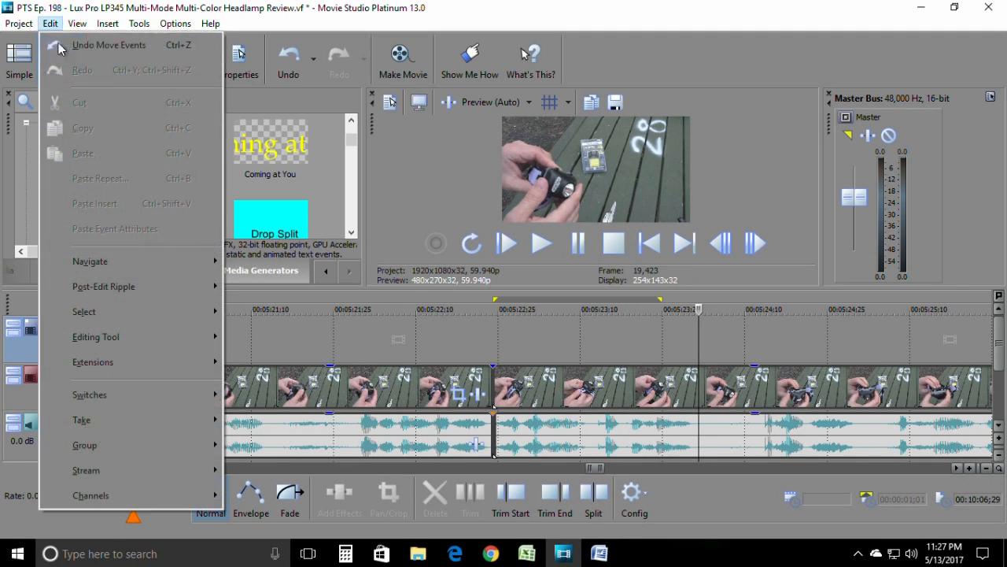
left_click(79, 45)
left_click(54, 25)
left_click(78, 45)
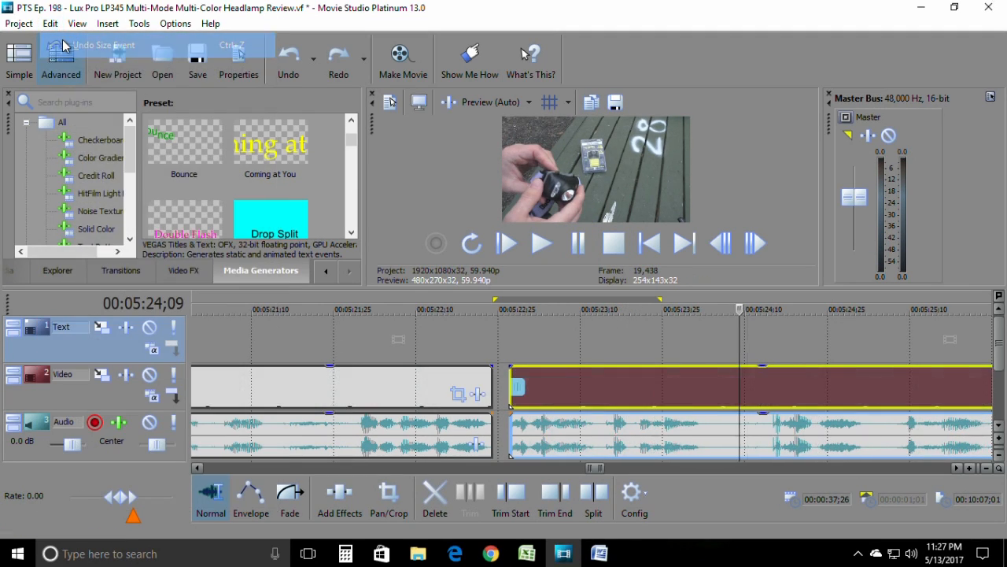
left_click(51, 24)
left_click(65, 53)
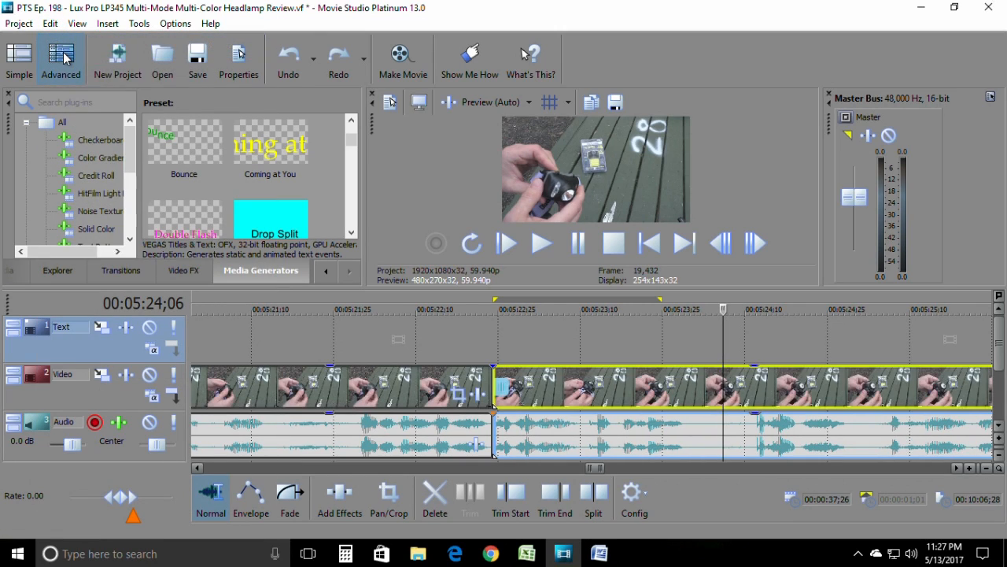
left_click(50, 23)
left_click(50, 47)
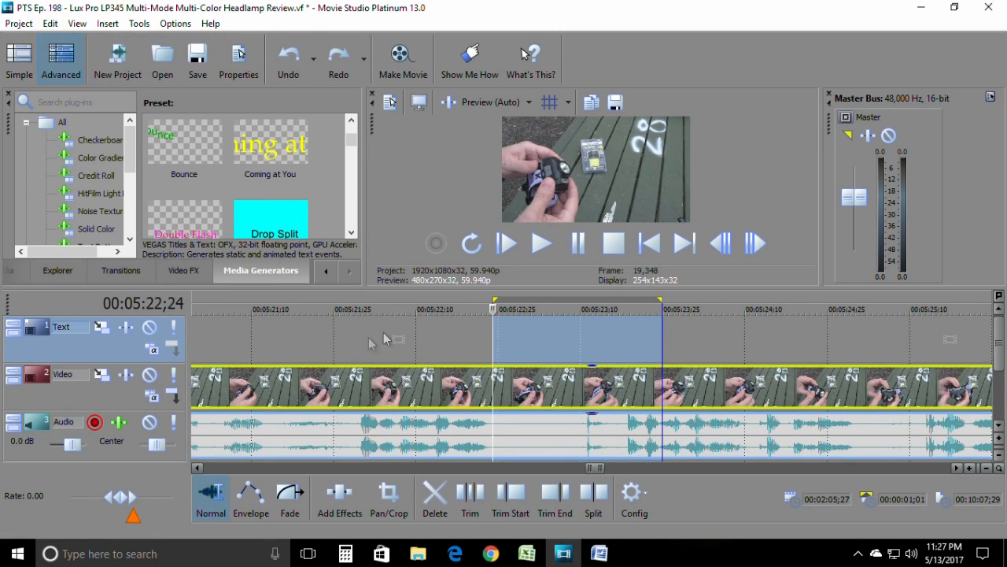
Set the playhead to 00:05:21;12 and audition the uncut footage from there.
left_click(405, 339)
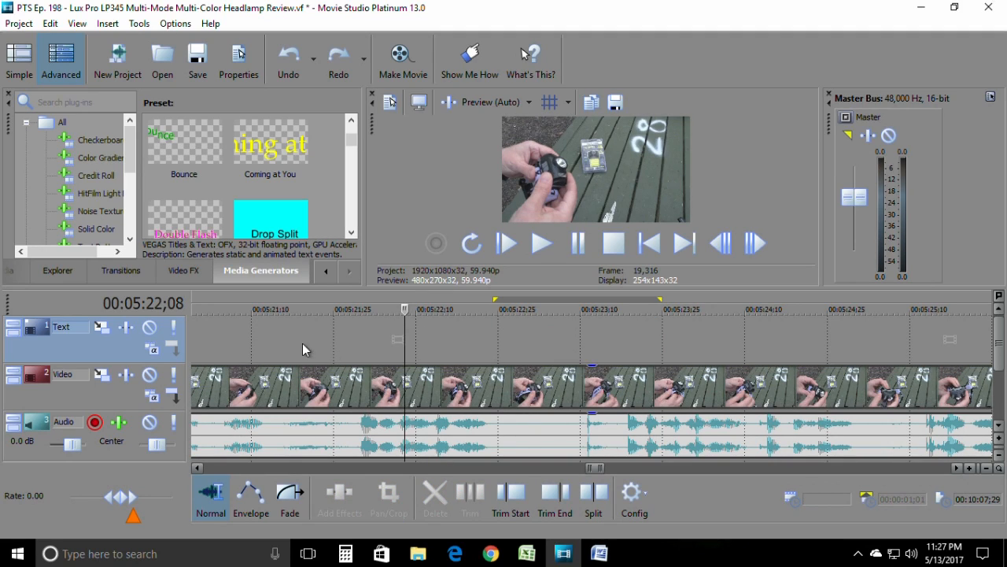
left_click(264, 303)
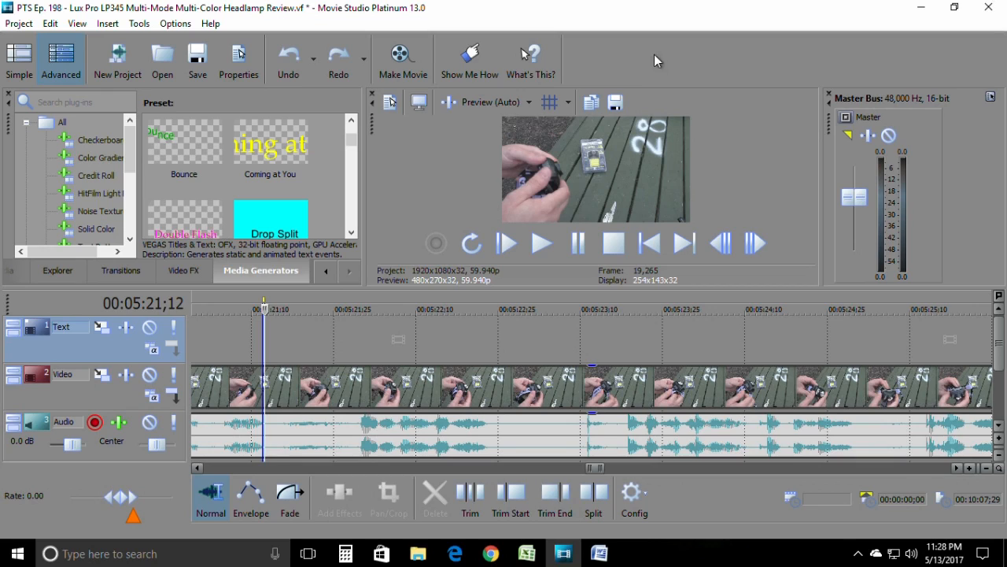
left_click(548, 245)
key("space")
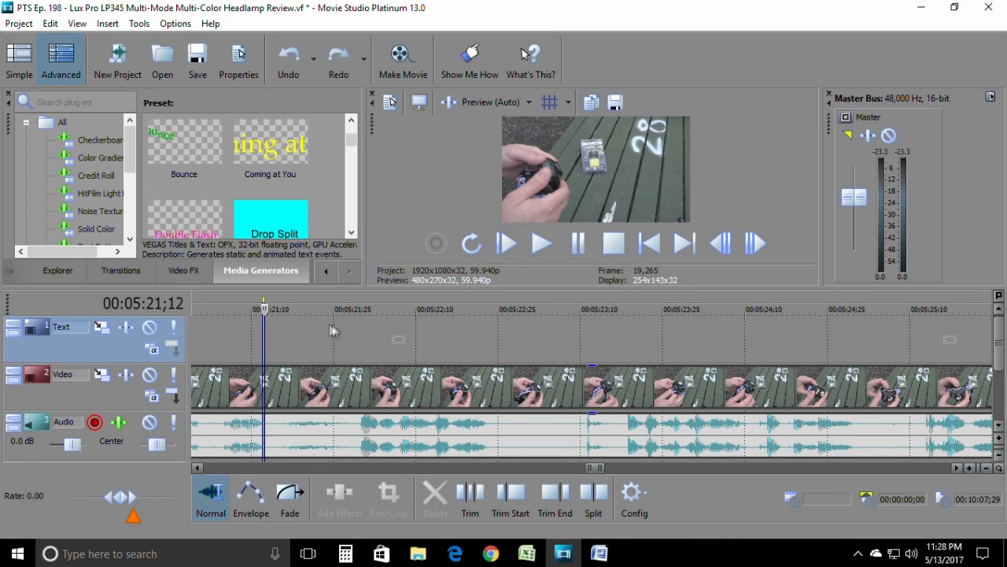
Play from 00:05:21;14 through to 00:06:01;04, just before the next clip boundary.
left_click_drag(289, 368, 312, 368)
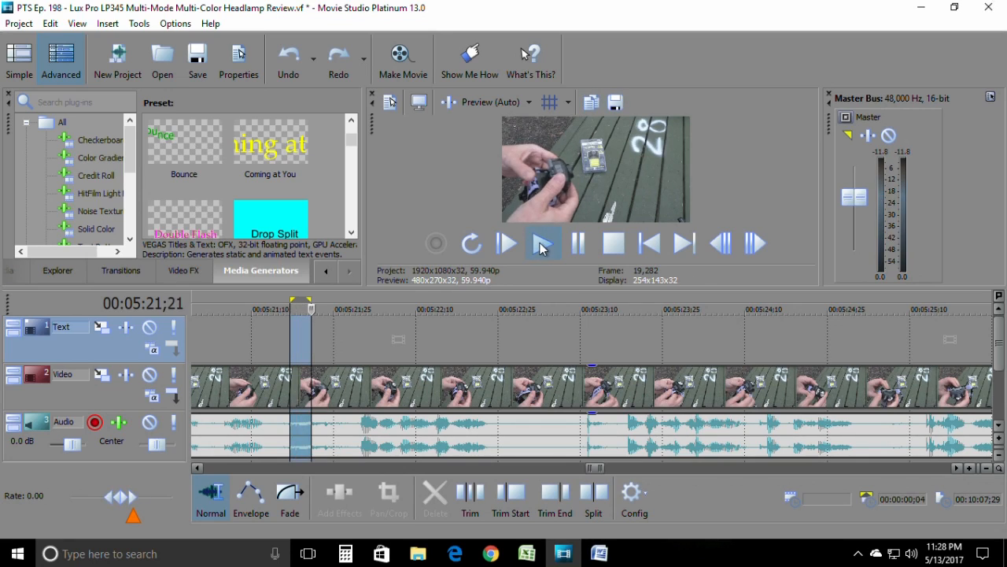
key("Escape")
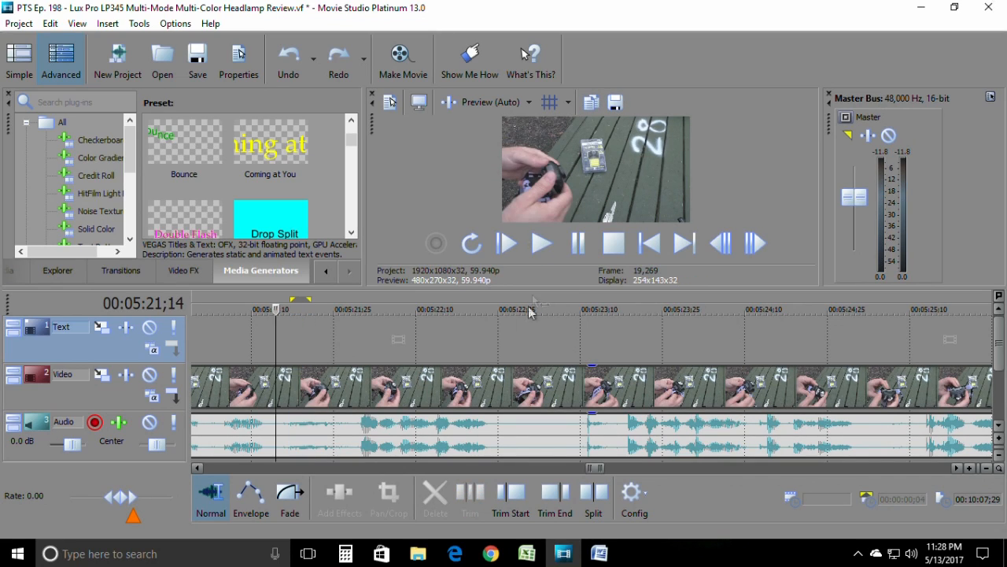
left_click(543, 244)
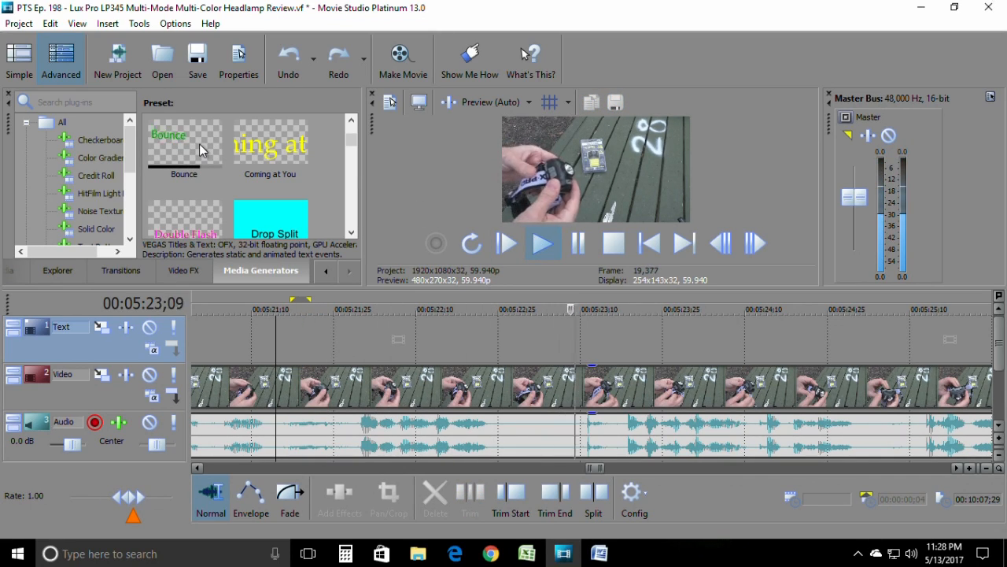
scroll(637, 358, "down", 2)
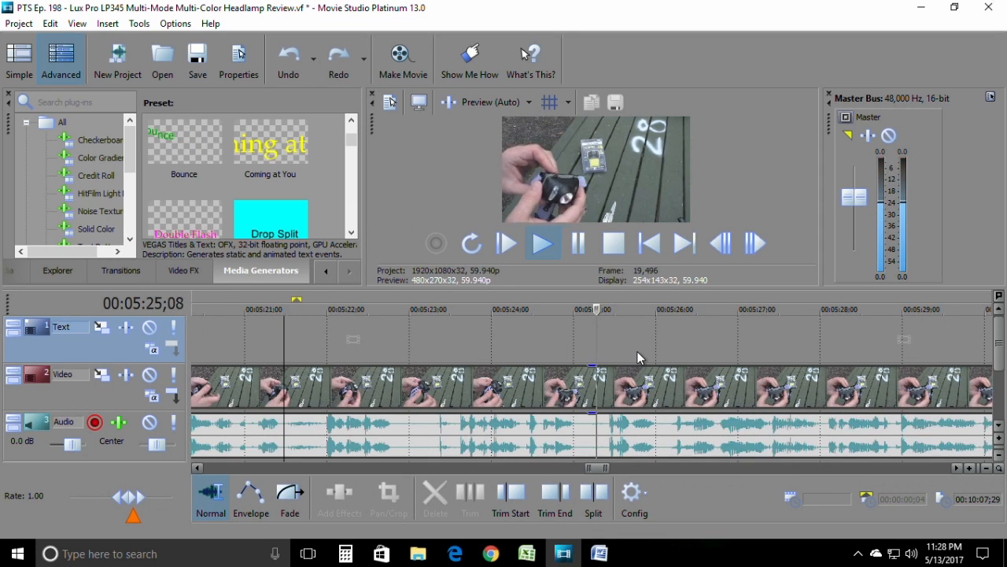
scroll(638, 358, "down", 2)
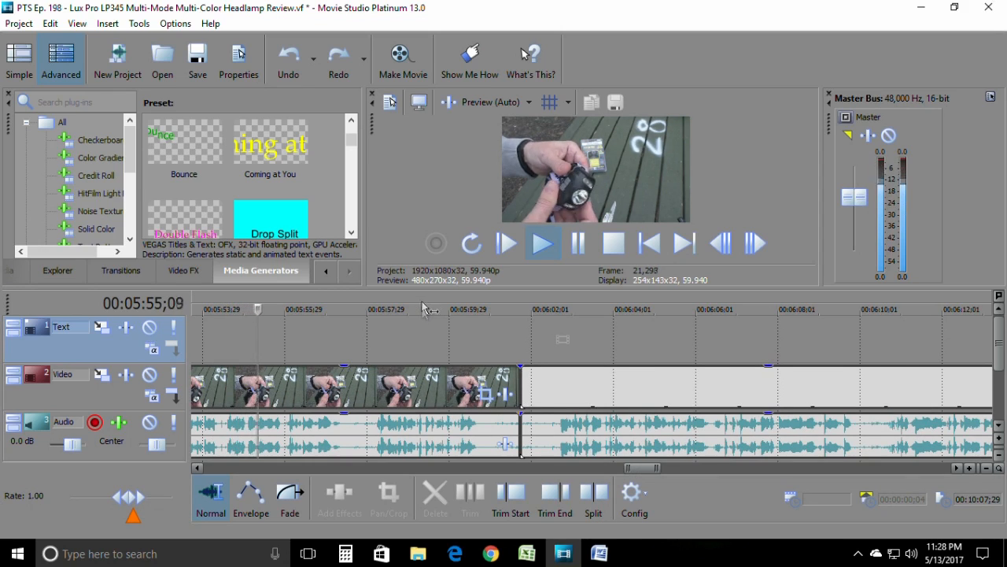
left_click(579, 244)
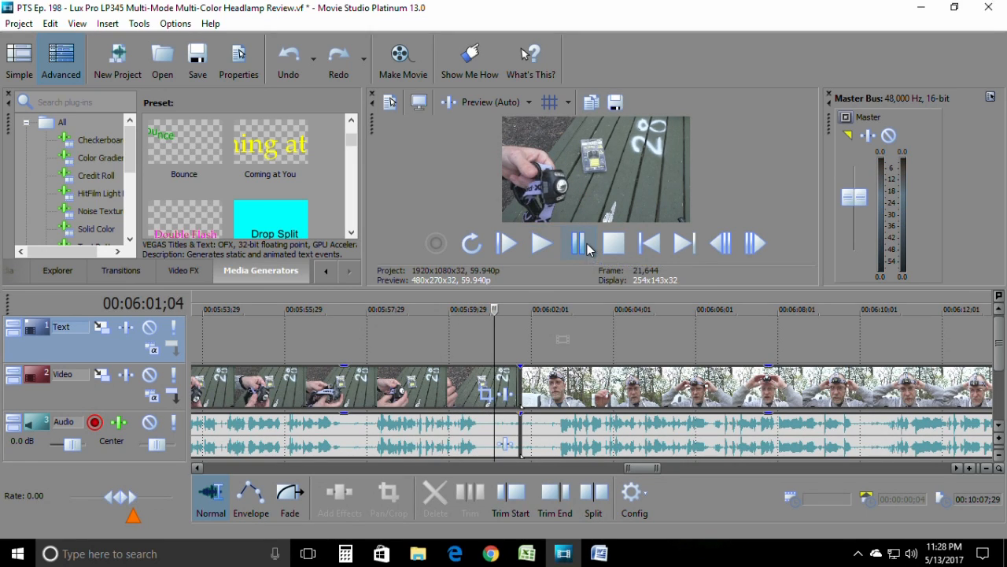
Trim about a second off both sides of the clip boundary near 00:06:02, close the gap, and play across the join.
left_click_drag(530, 384, 471, 385)
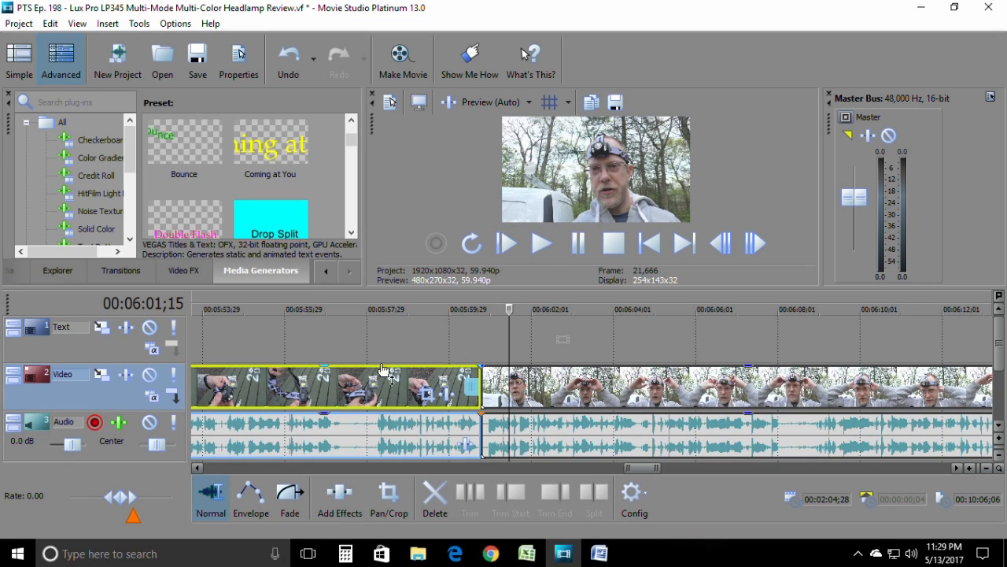
left_click(439, 350)
left_click(535, 255)
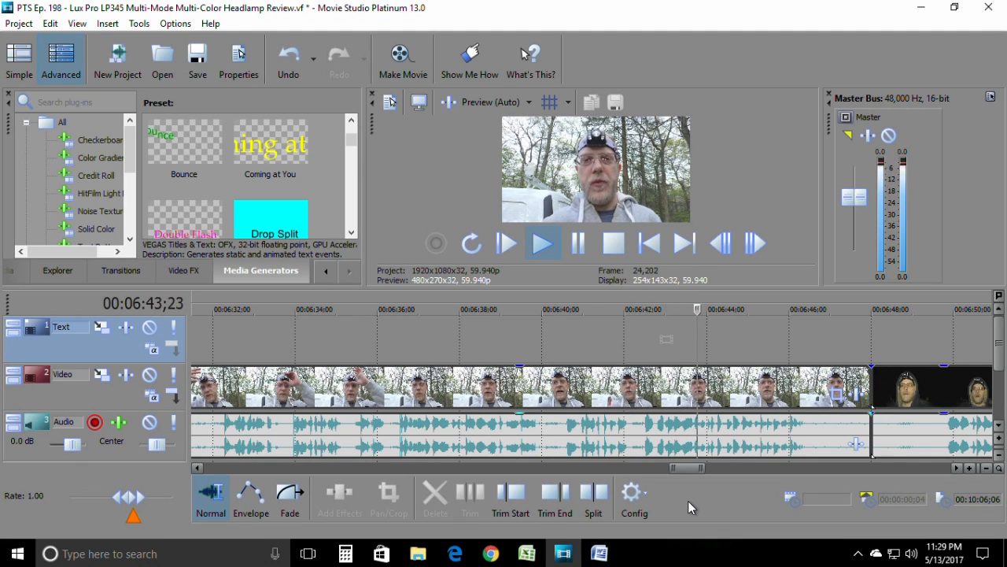
End the daylight clip at 00:06:46;12 and trim the silent start of the night clip so it follows directly.
left_click(578, 243)
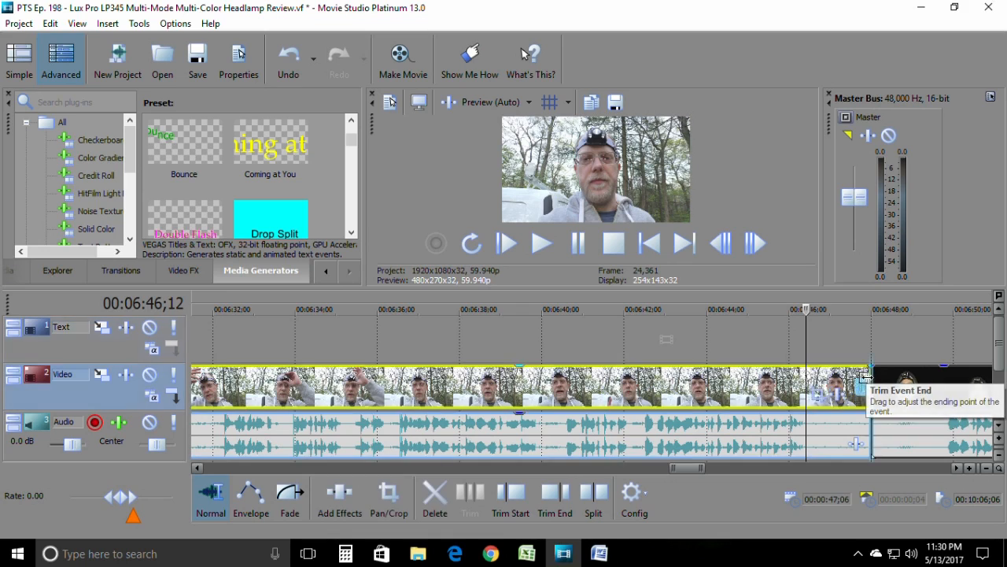
left_click_drag(862, 391, 800, 364)
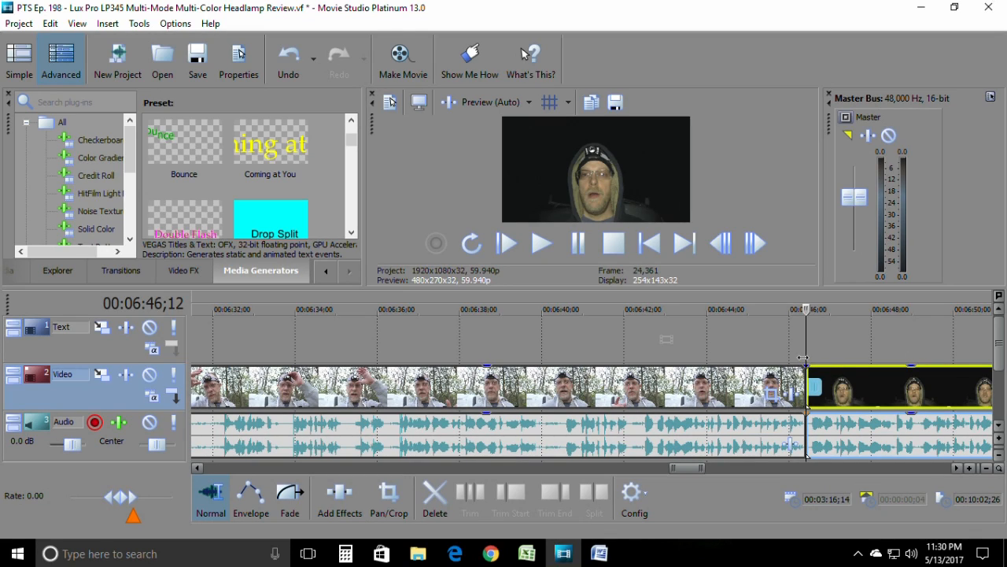
left_click(793, 354)
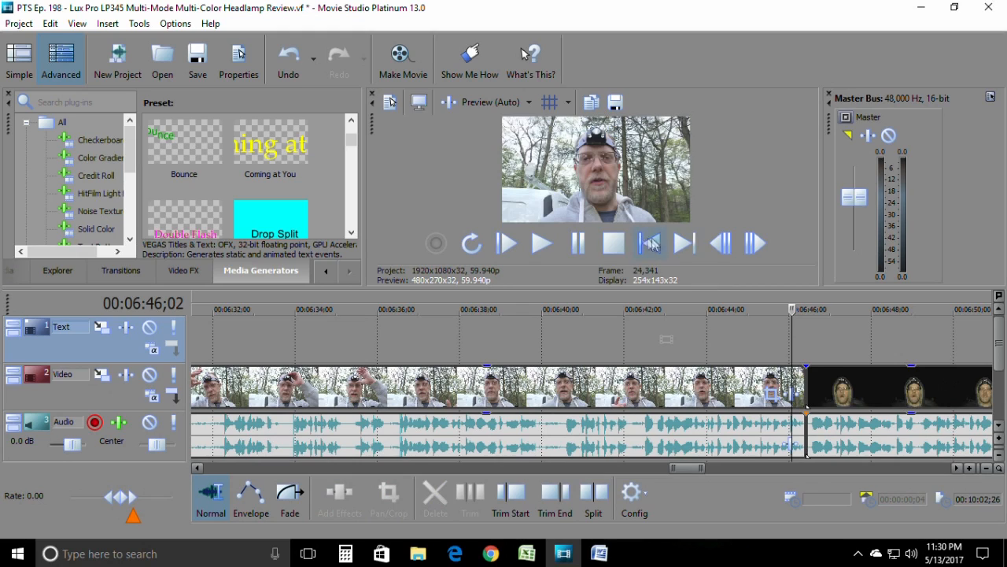
Play the night clip from its start and replay the passage around 00:07:35 to check it for cuts.
left_click(542, 243)
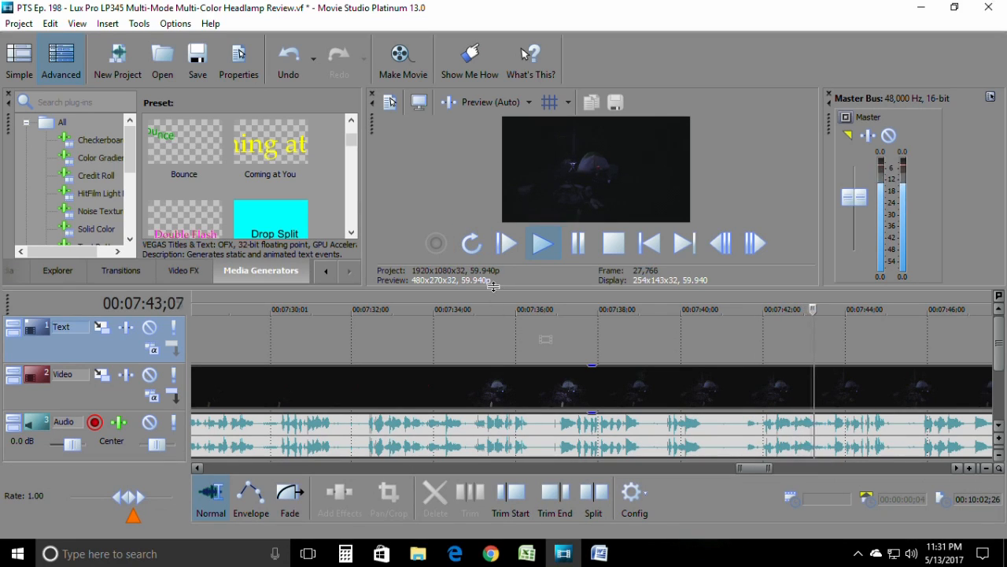
left_click(491, 293)
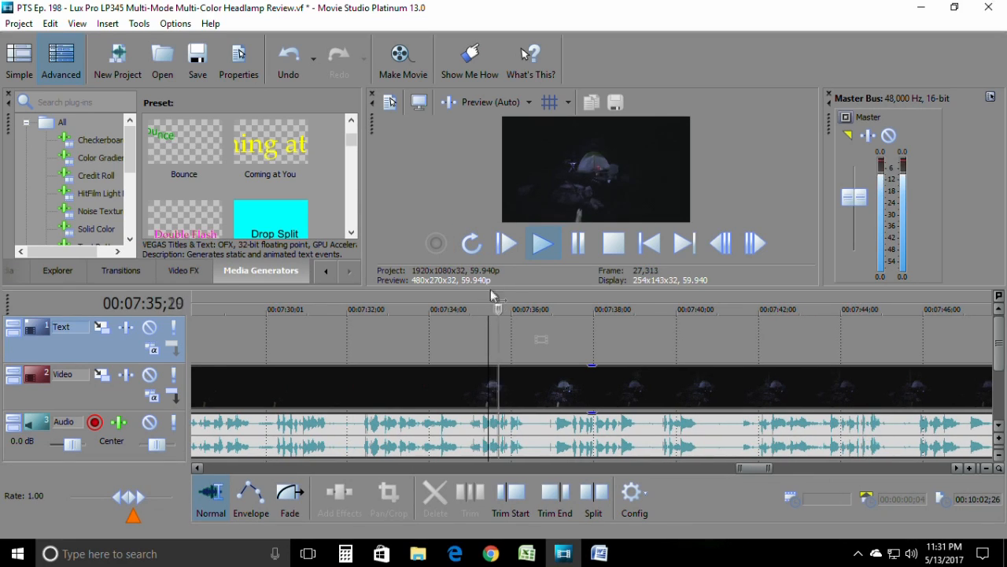
left_click_drag(498, 296, 526, 295)
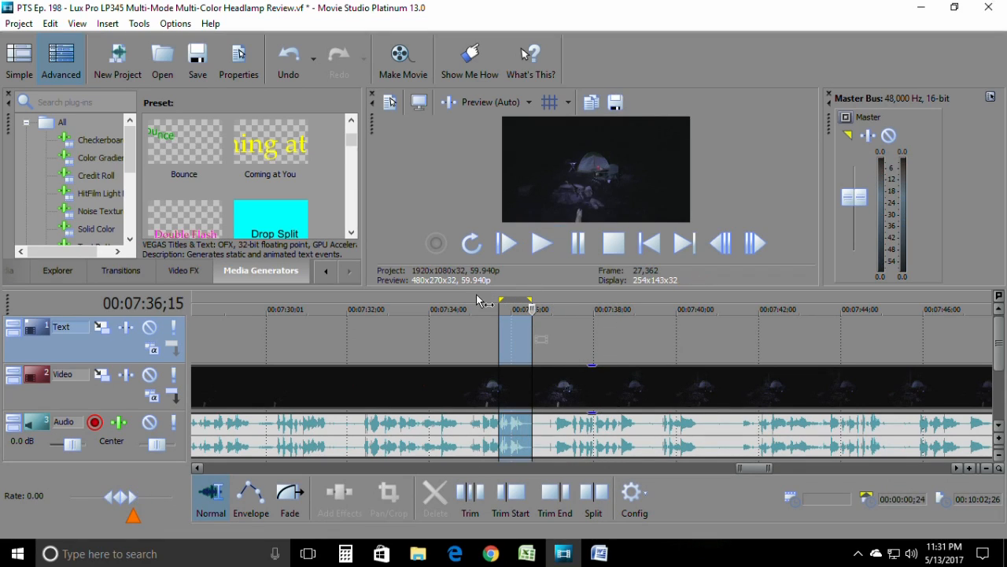
key("space")
left_click(545, 247)
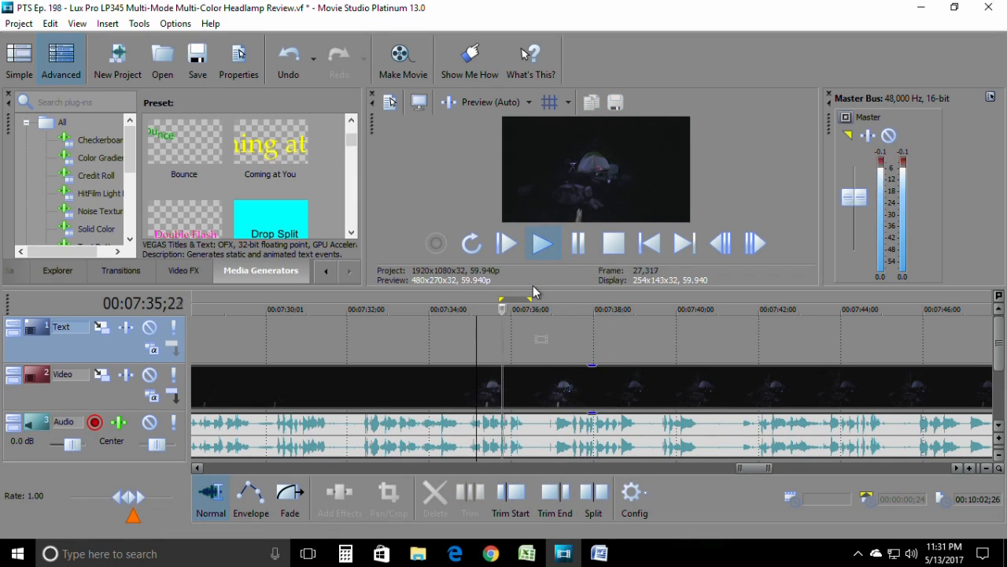
Enlarge the video preview to watch the dark footage, collapse the Text track, and play on towards the end of the project.
left_click_drag(549, 286, 549, 417)
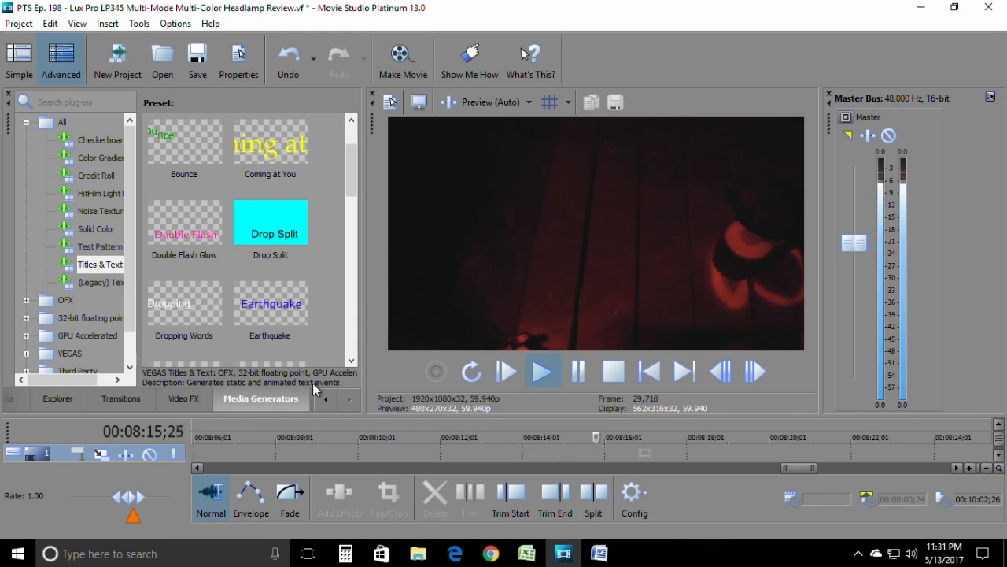
left_click(580, 373)
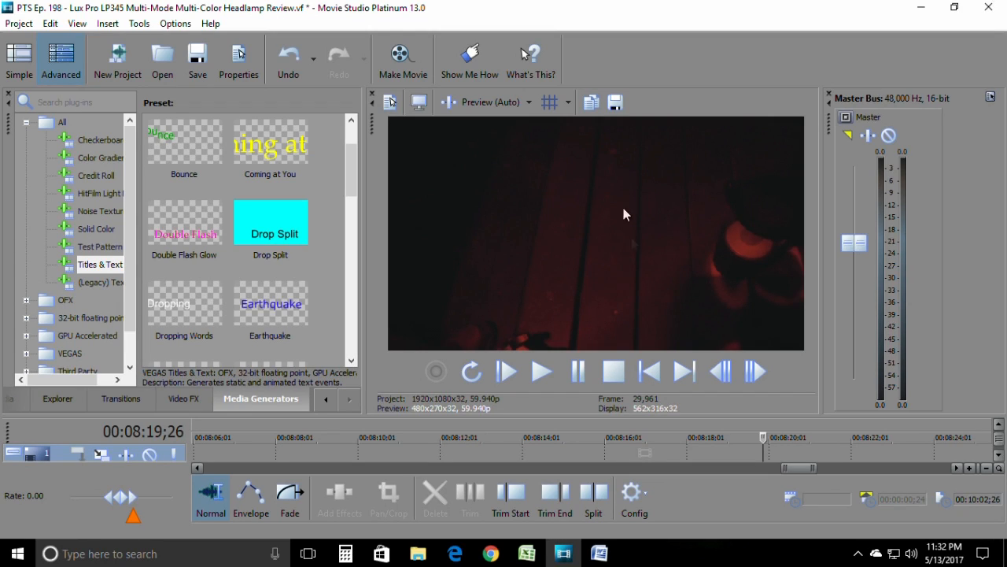
left_click(557, 379)
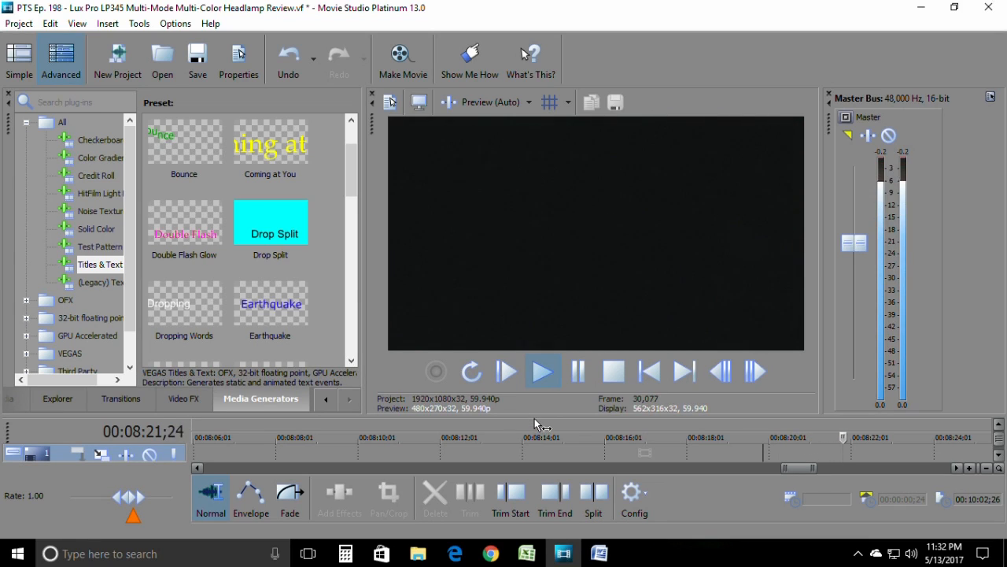
left_click_drag(535, 420, 541, 381)
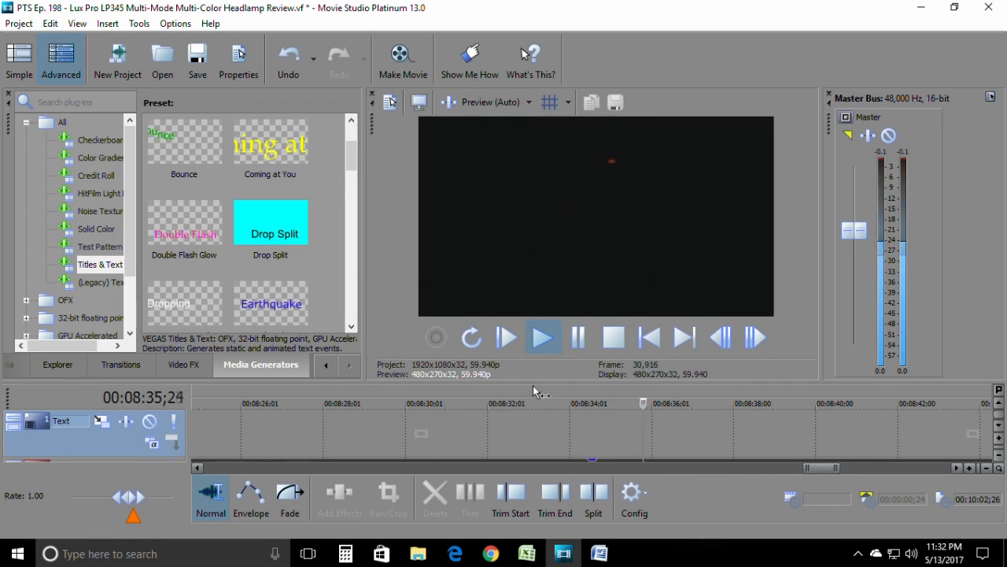
left_click(19, 418)
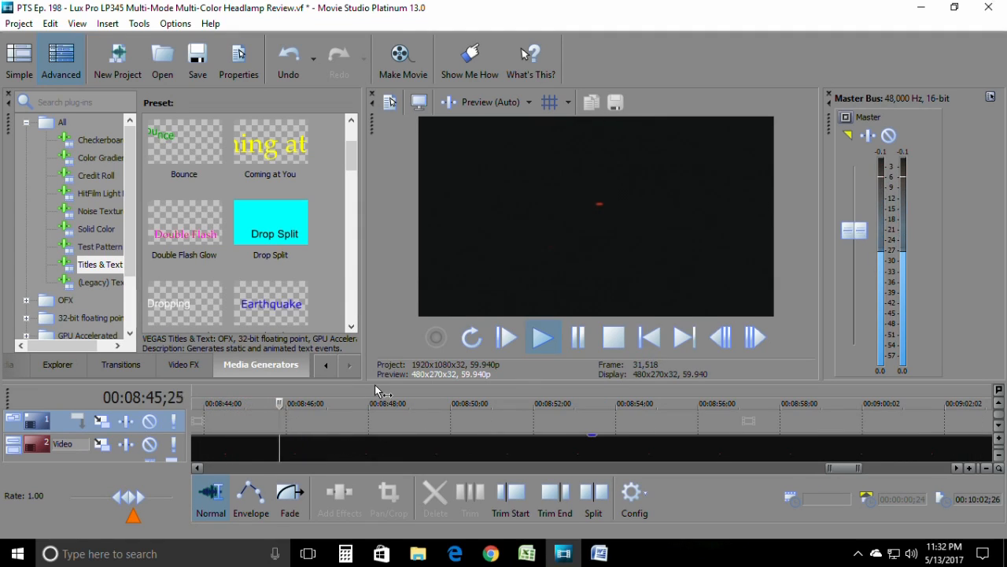
left_click_drag(386, 382, 389, 348)
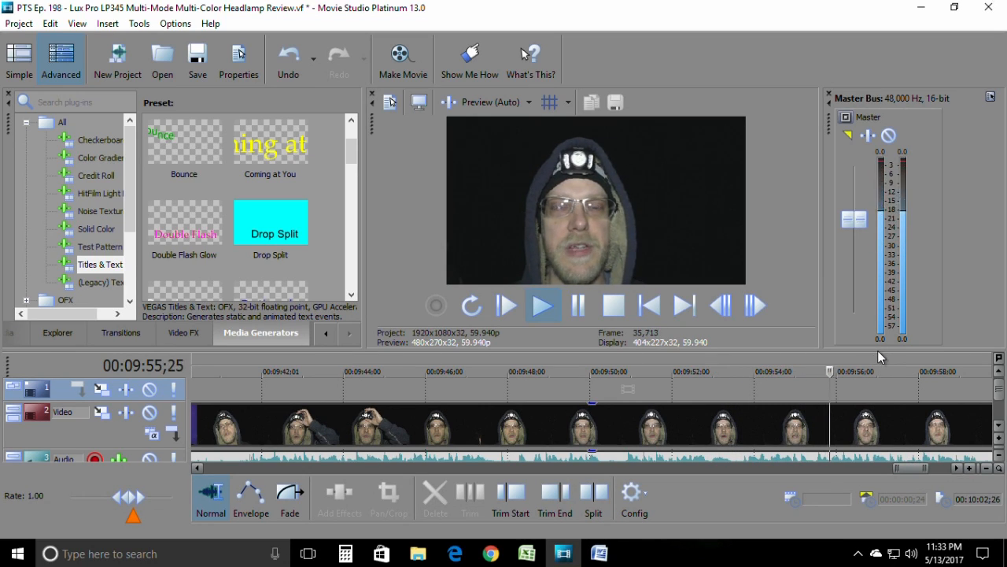
Restore the timeline height and trim the end of the final night clip to 00:10:01;21.
left_click_drag(879, 352, 879, 295)
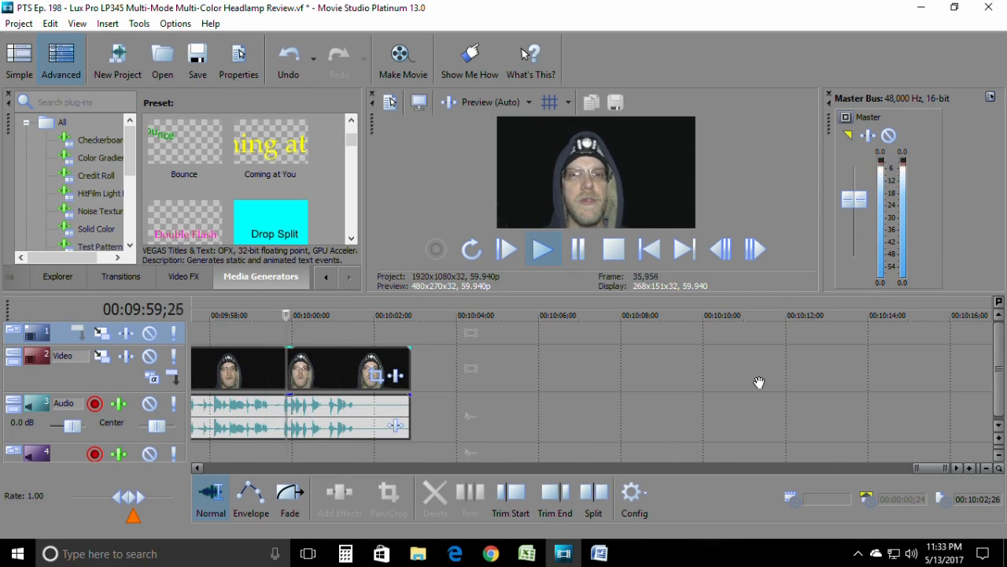
left_click(577, 249)
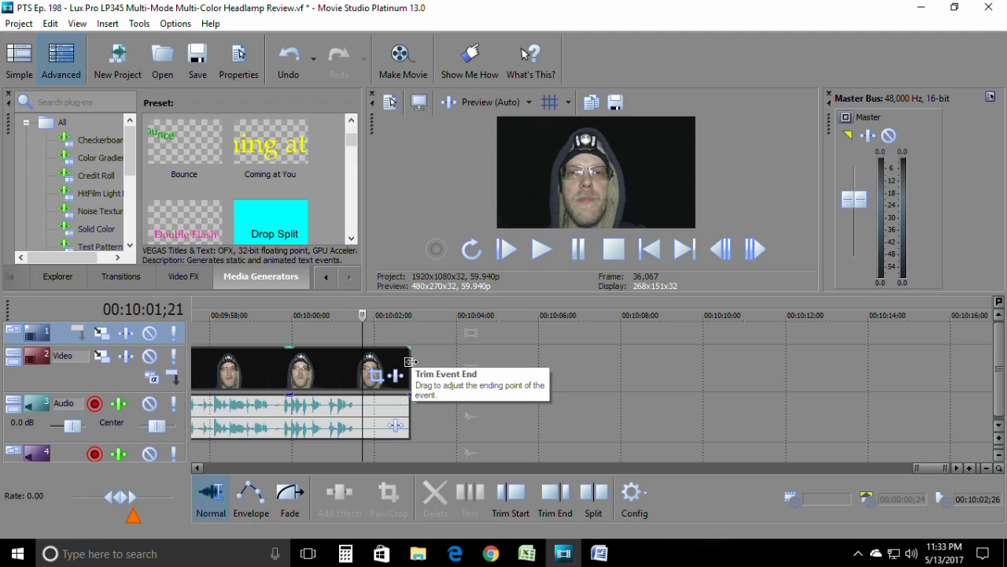
left_click_drag(409, 362, 353, 363)
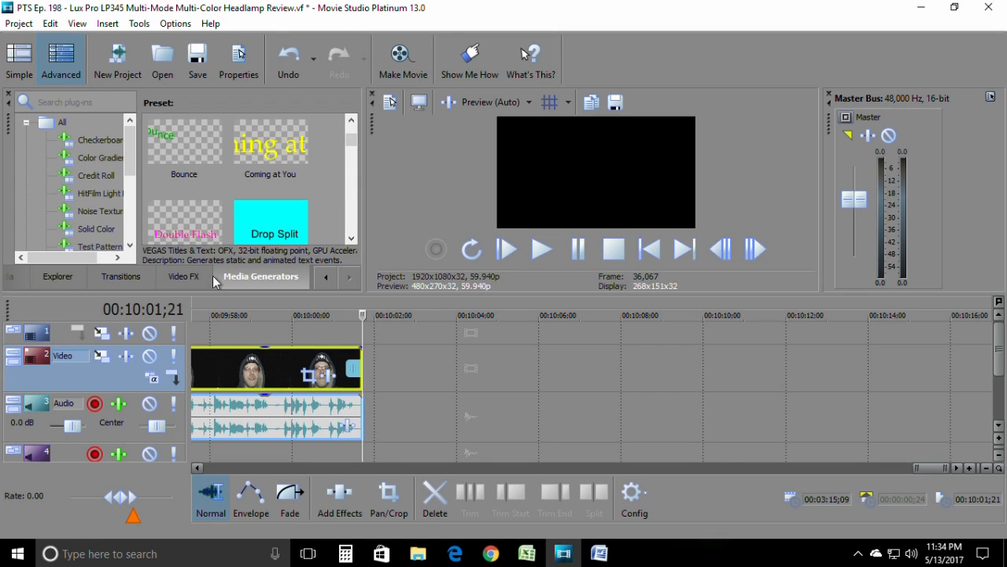
Add a black Solid Color event directly after the final clip on the Video track, with a generator duration of 20 seconds.
left_click(28, 123)
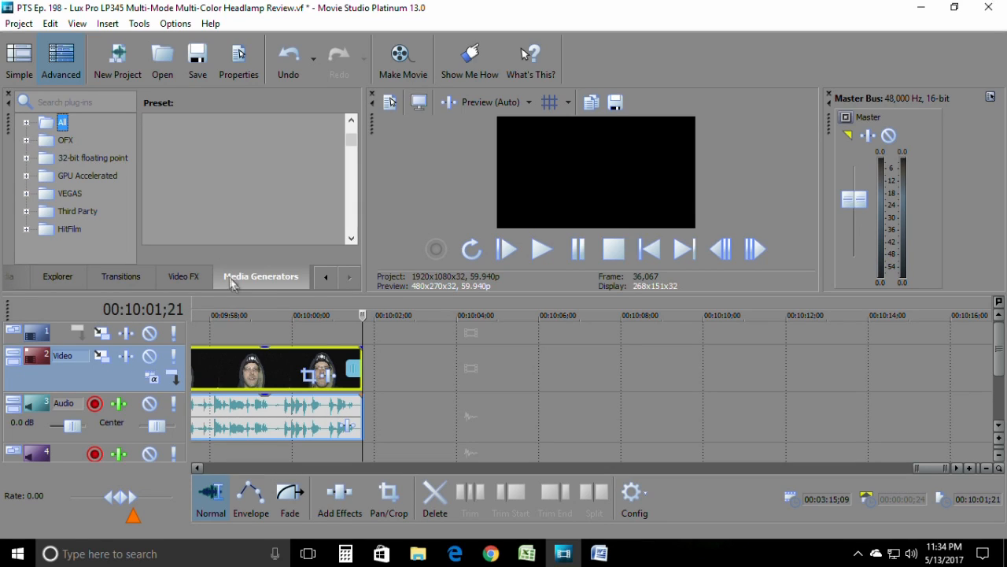
left_click(26, 122)
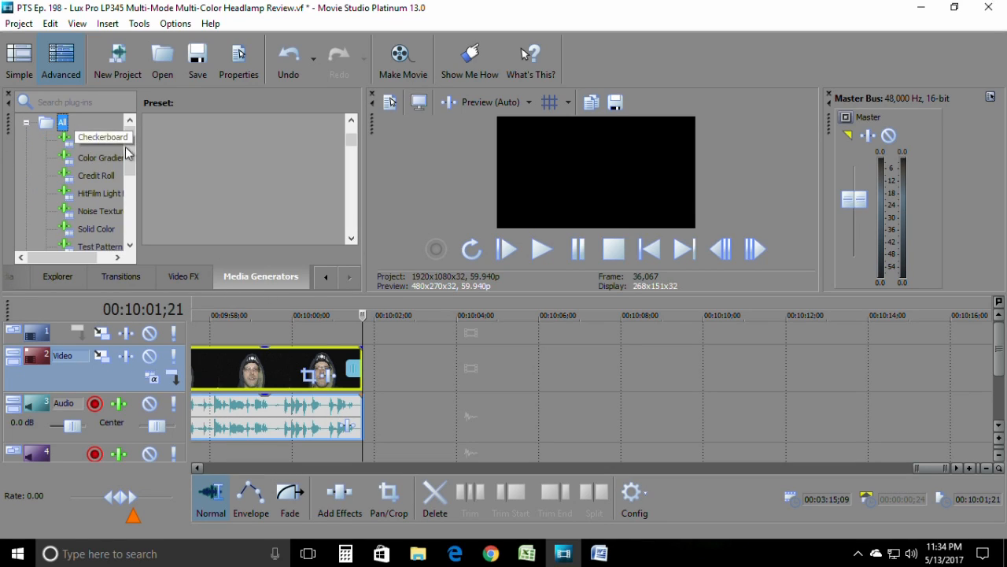
scroll(106, 197, "down", 1)
left_click(96, 176)
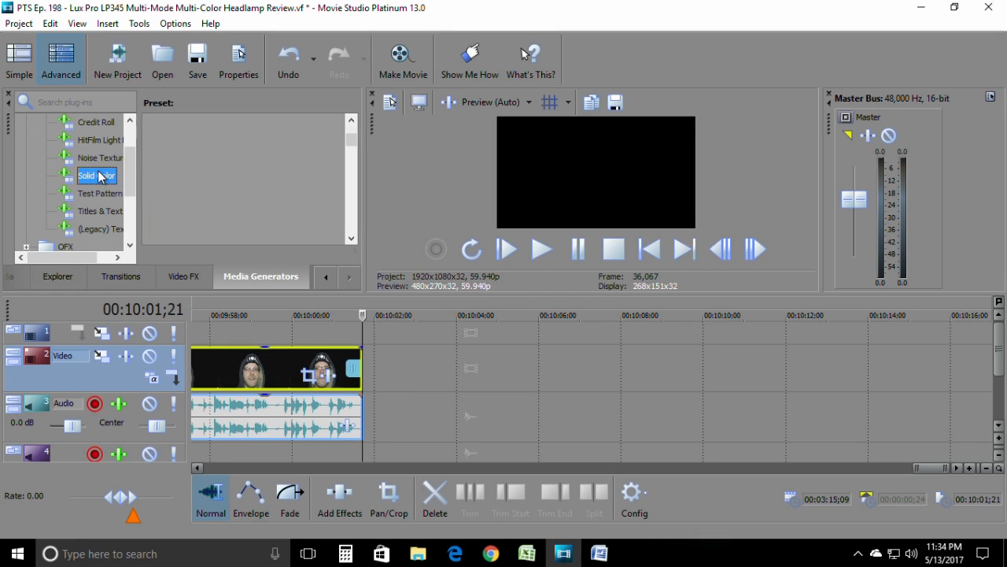
left_click_drag(275, 144, 370, 370)
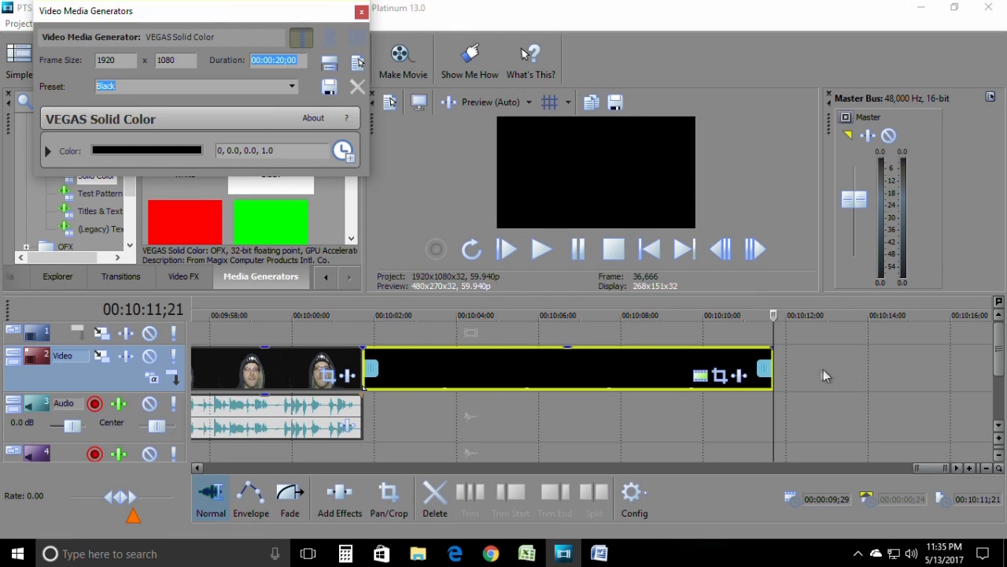
Extend the black event on the timeline to 00:10:21;21 and close its generator settings.
left_click(768, 366)
left_click_drag(831, 370, 854, 387)
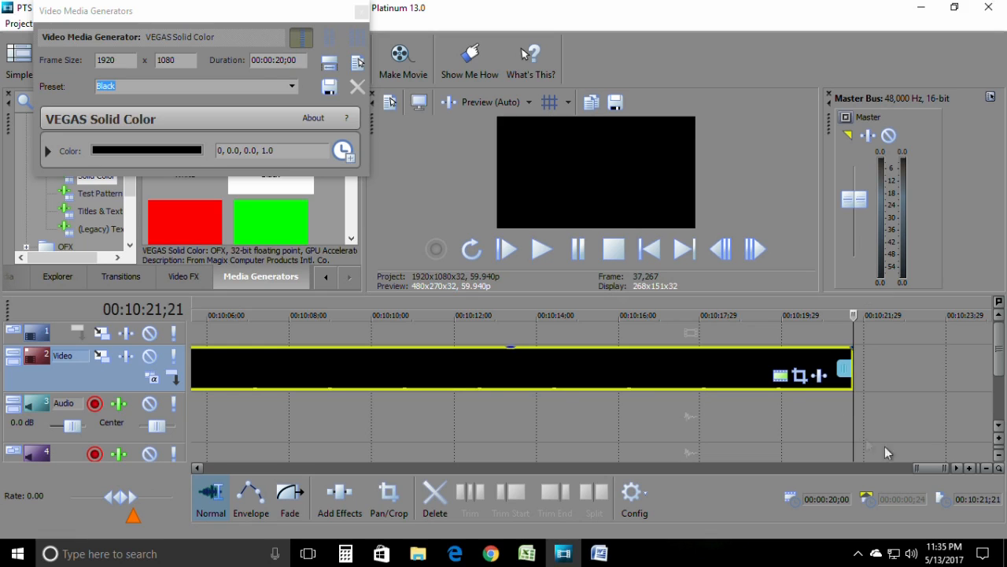
left_click_drag(936, 469, 905, 453)
scroll(905, 453, "down", 3)
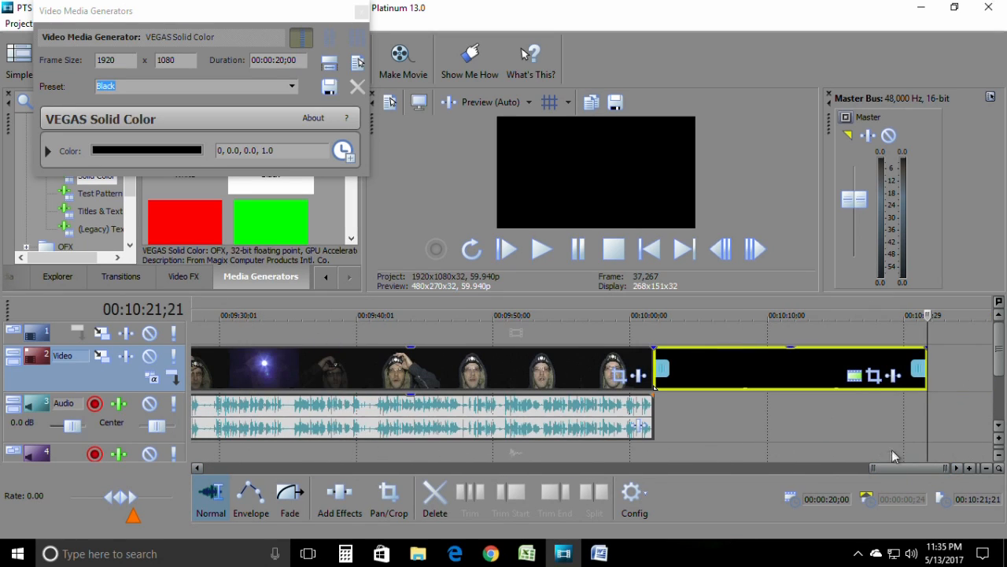
left_click(361, 11)
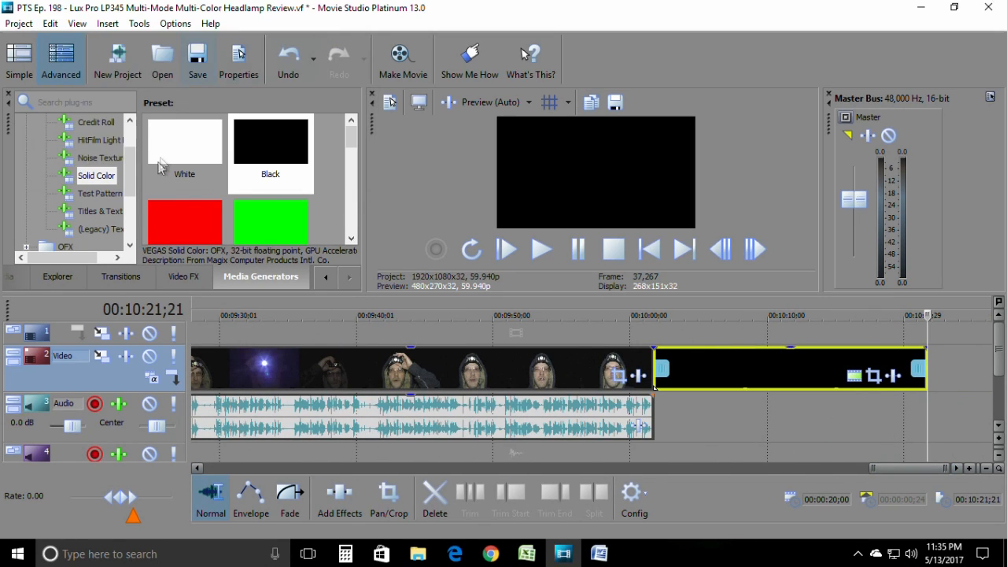
Add a default Titles & Text event on the Text track above the black event and extend it to the same end.
left_click_drag(130, 168, 130, 182)
left_click(100, 177)
left_click_drag(184, 154, 665, 334)
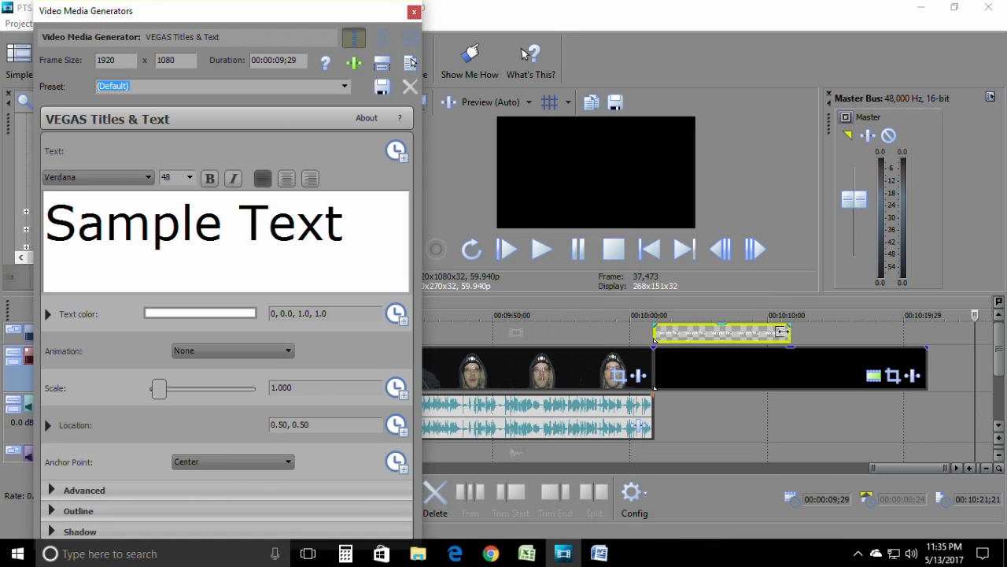
left_click_drag(781, 331, 927, 332)
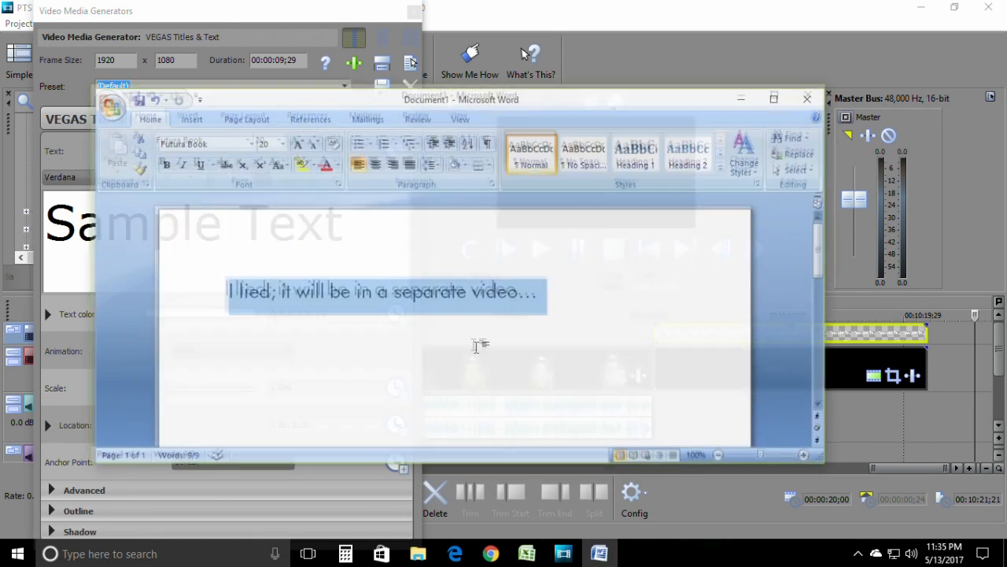
Switch to Microsoft Word, replace the existing line with "Pileggi Technical Services" and copy it.
left_click(600, 553)
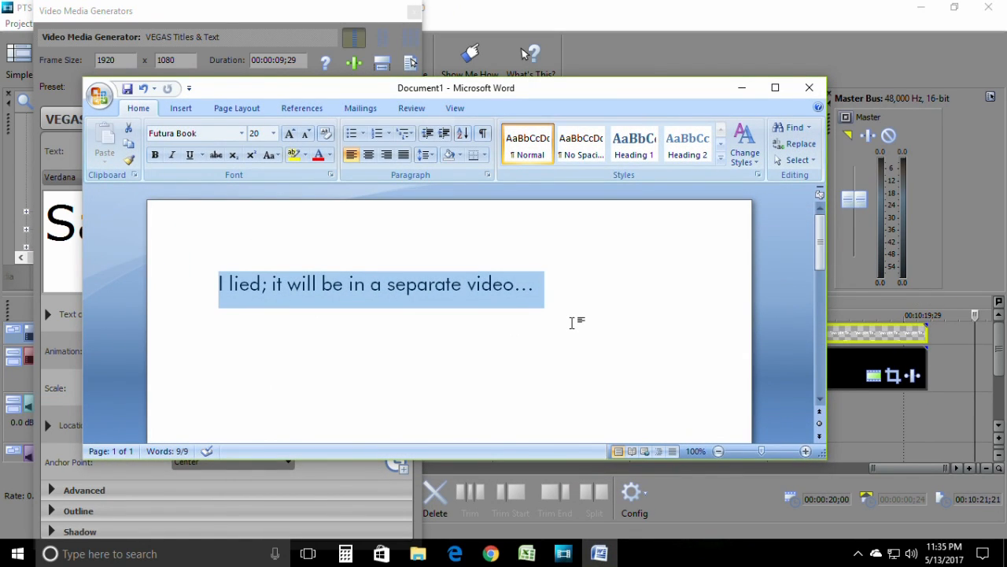
type("Pileggi Technical Services")
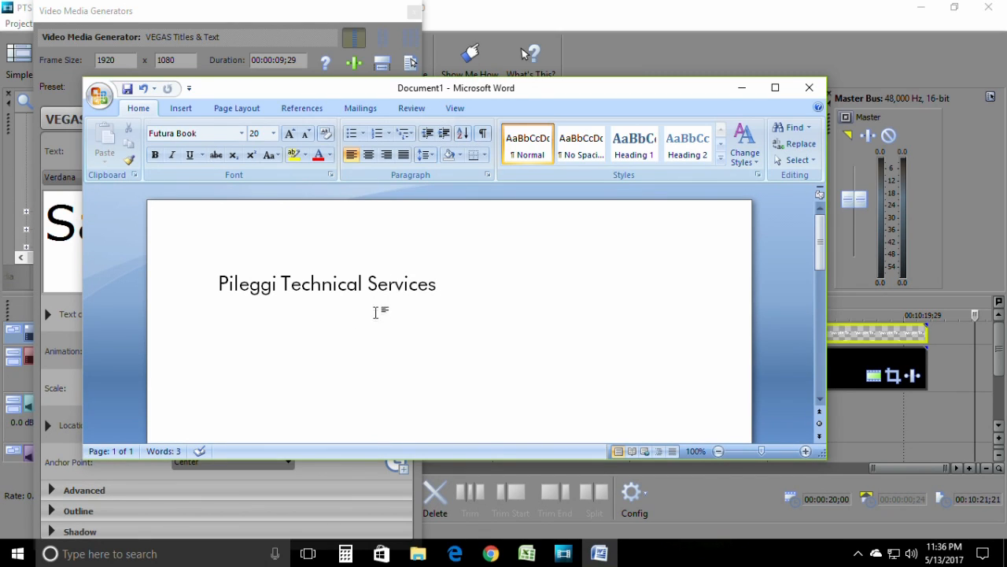
triple_click(443, 294)
right_click(243, 280)
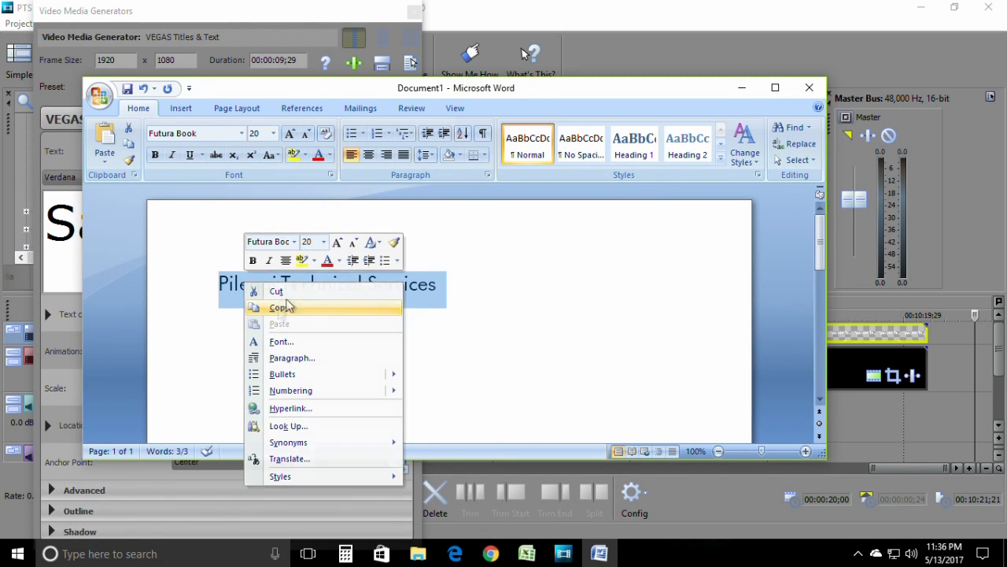
left_click(272, 307)
Return to Movie Studio, replace the sample title text with the copied line, set its location to 0.50, 0.85 and preview it.
left_click(363, 24)
triple_click(345, 244)
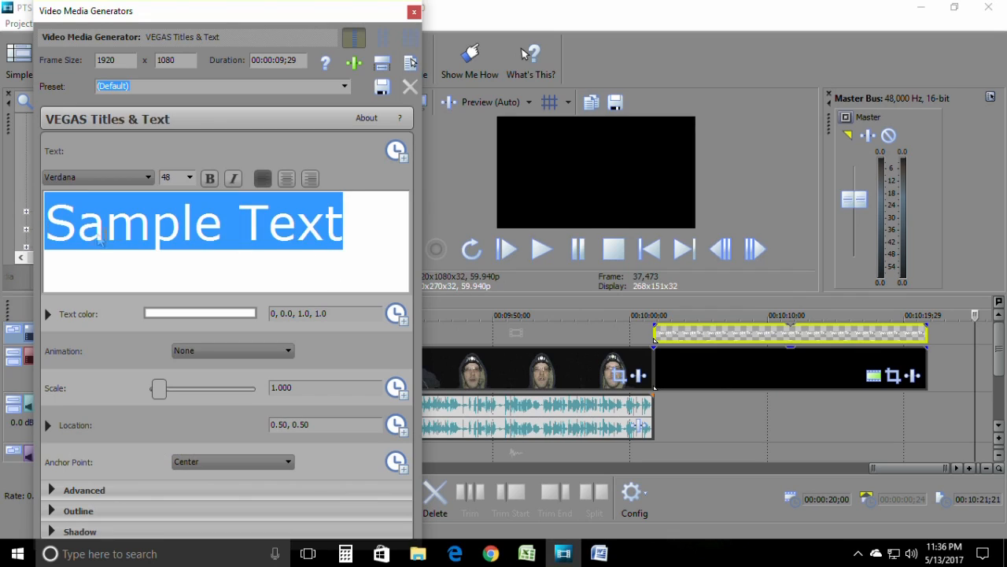
right_click(140, 233)
left_click(189, 273)
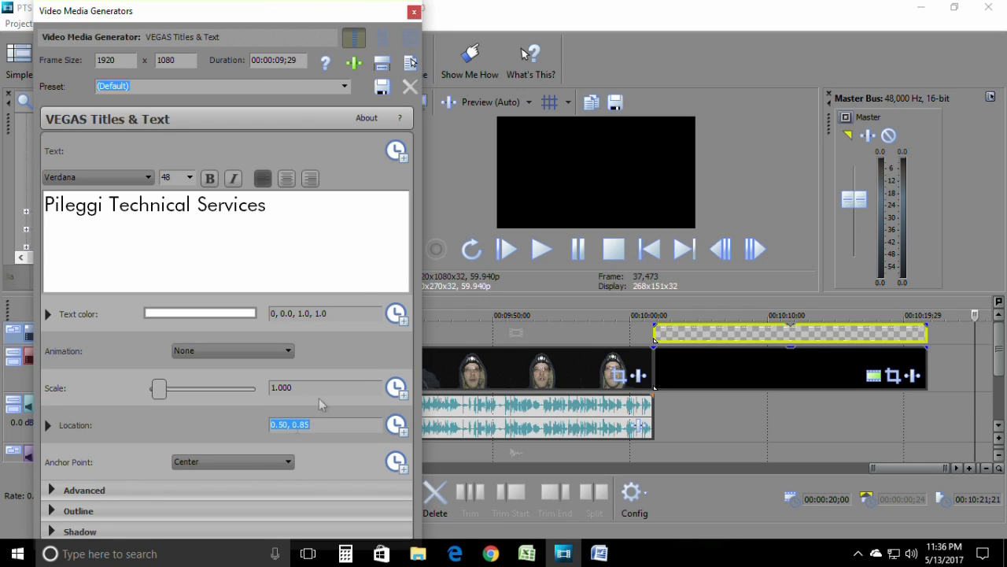
left_click(689, 315)
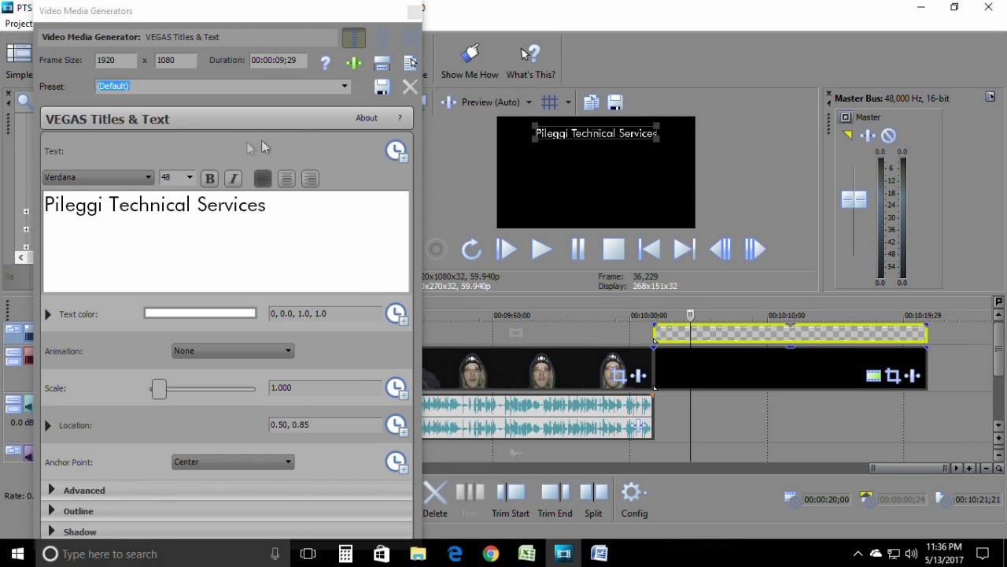
Select the whole closing title line and enlarge its font size to 22, then 24.
left_click(347, 221)
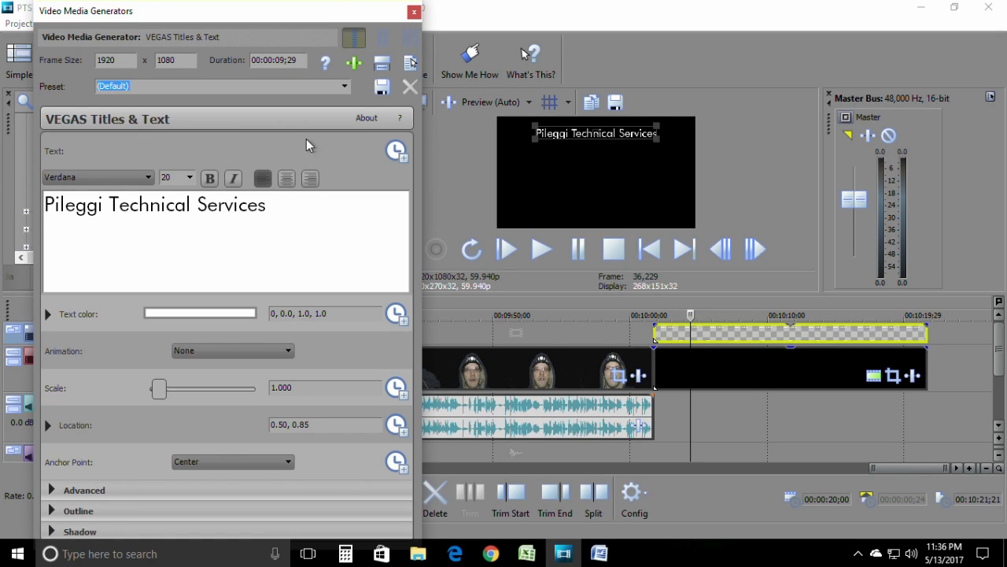
key("ctrl+a")
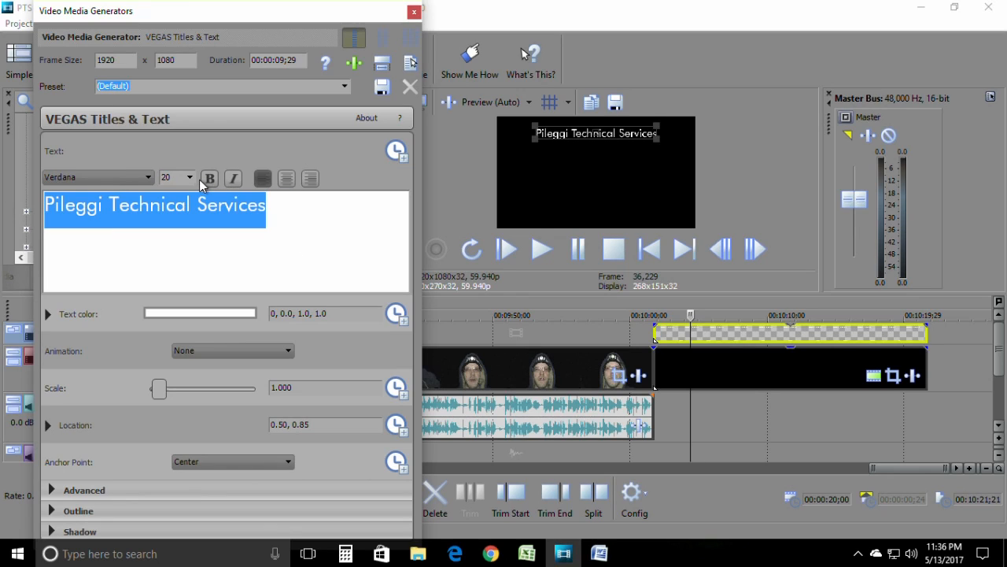
left_click(193, 179)
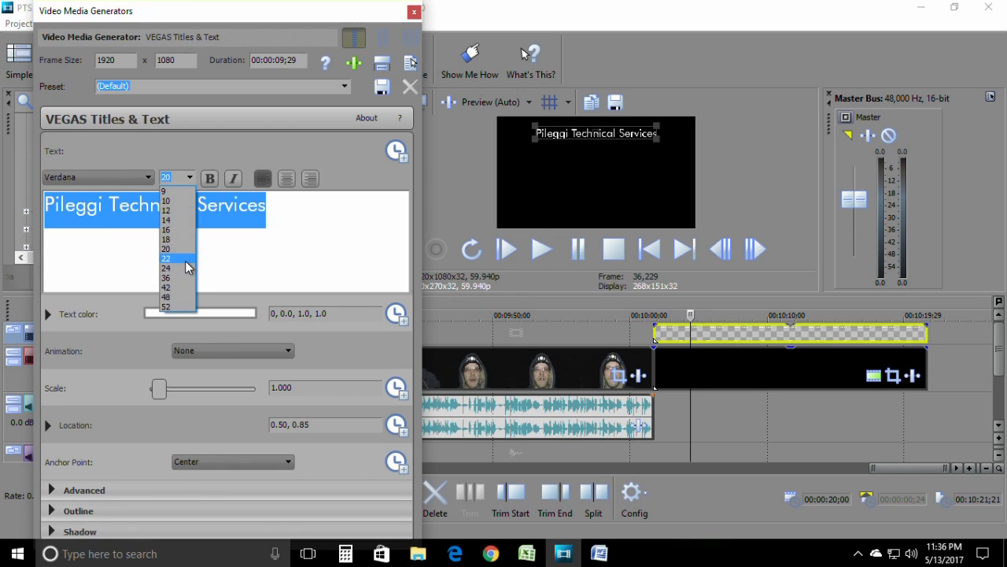
left_click(185, 266)
left_click(193, 178)
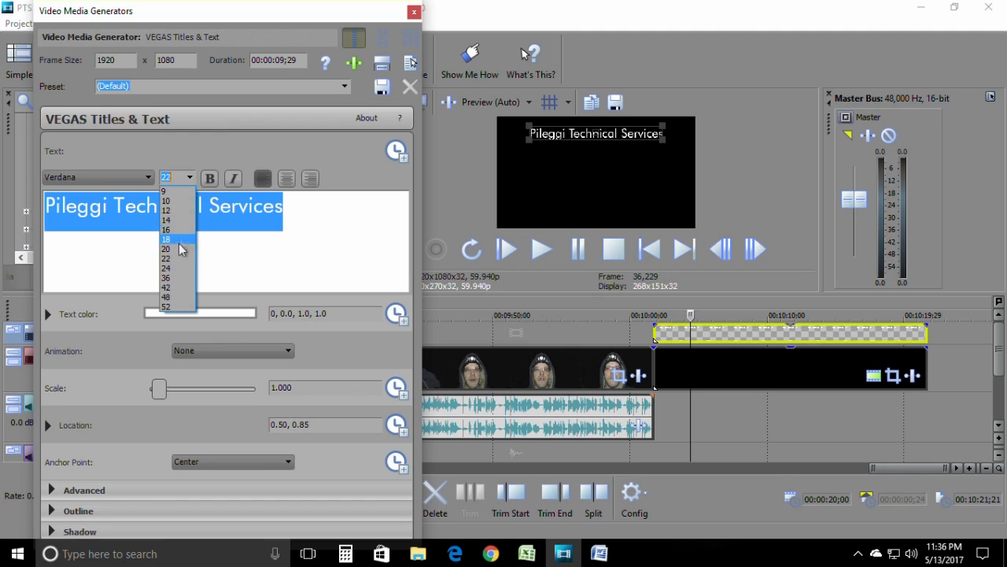
left_click(183, 272)
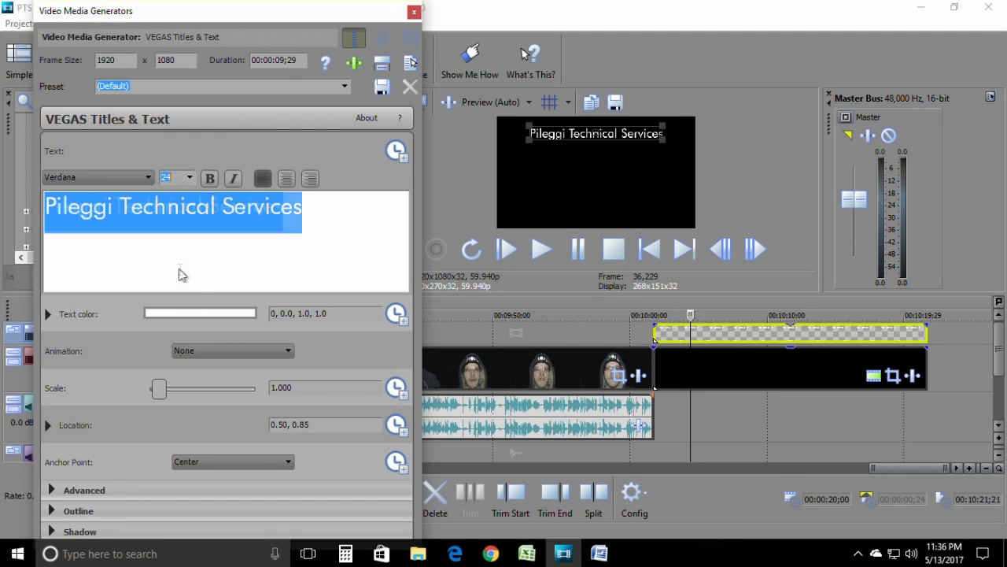
Try the closing title text at font size 36 in bold.
left_click(191, 178)
left_click(183, 274)
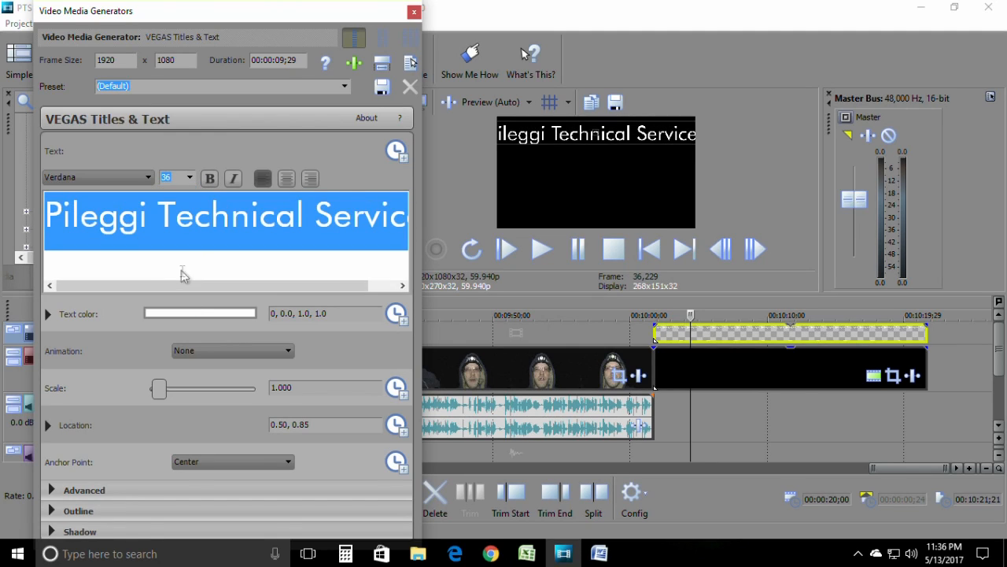
left_click(202, 185)
Set the closing title text to font size 24 without bold and close its generator settings.
left_click(190, 179)
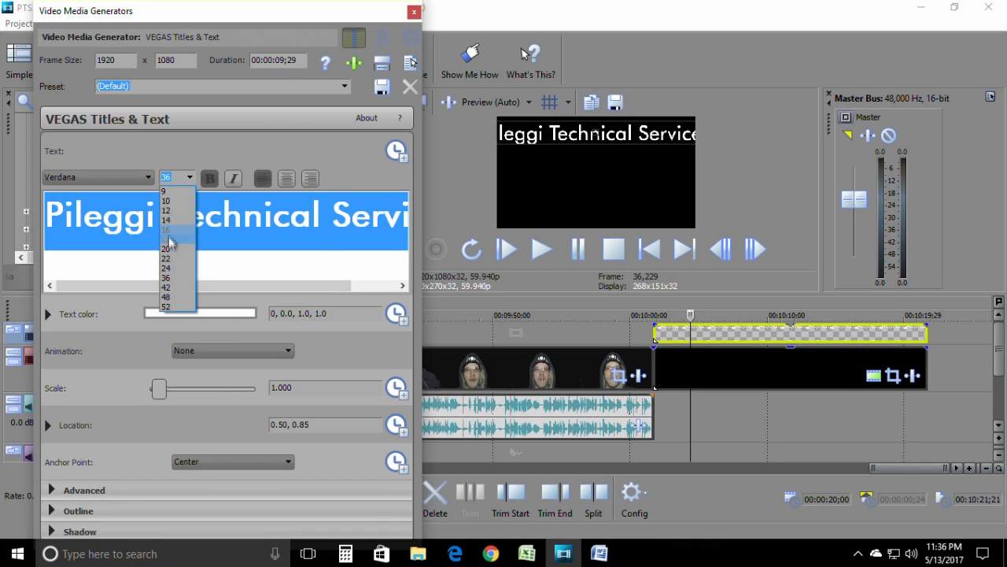
left_click(180, 268)
left_click(211, 185)
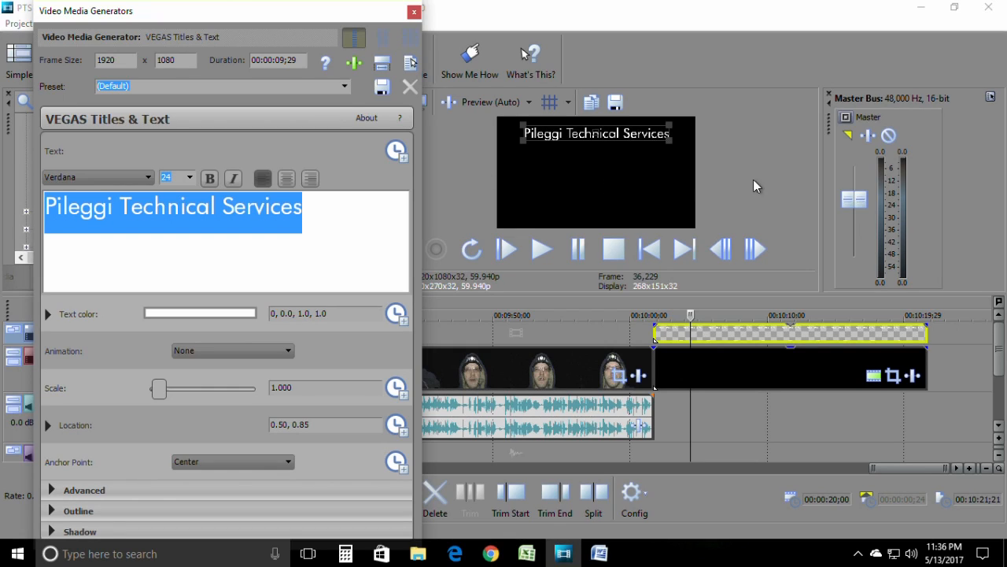
left_click(414, 12)
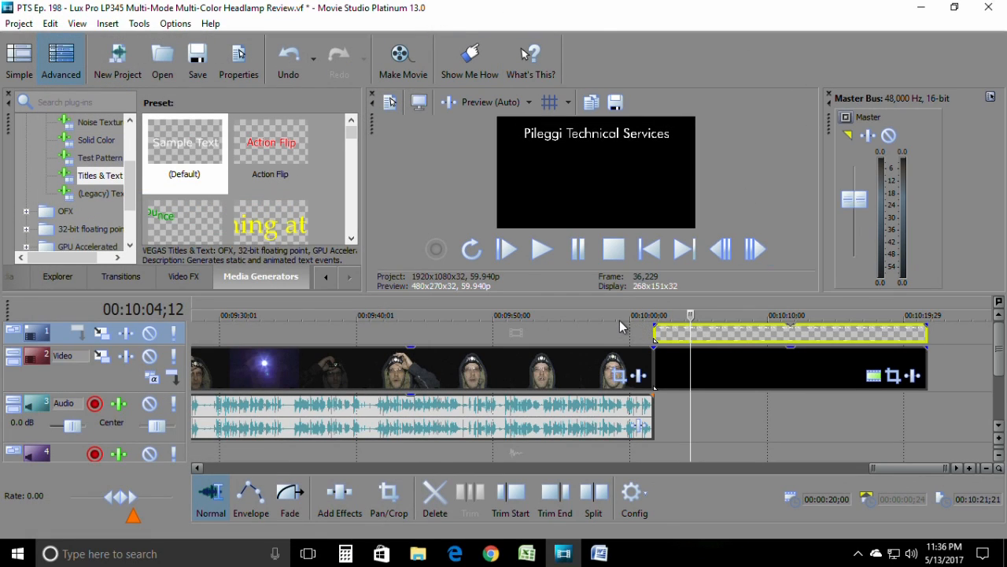
Using the Fade tool, add a short fade-out to the end of the headlamp clip before the black event and play it back.
left_click(619, 321)
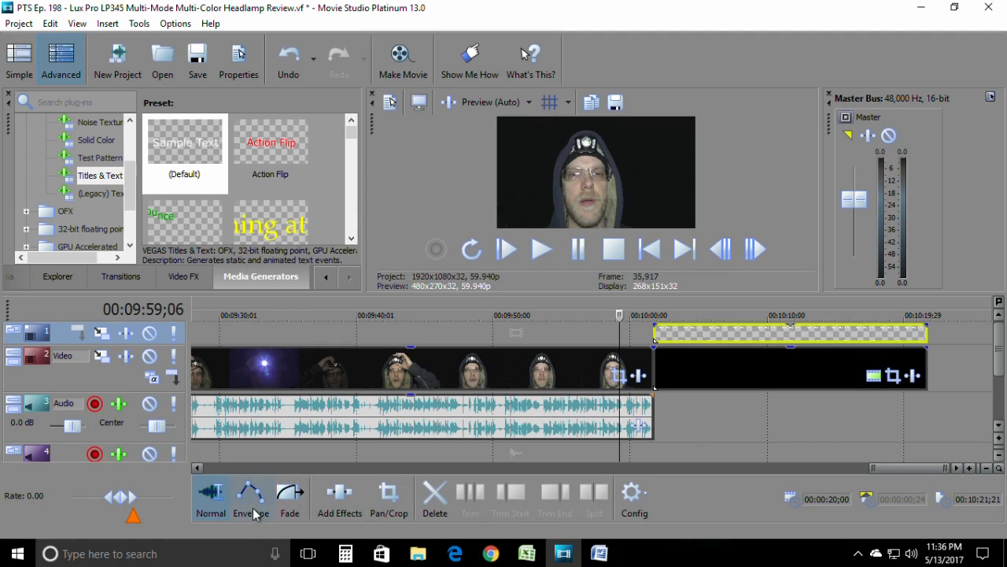
left_click(289, 496)
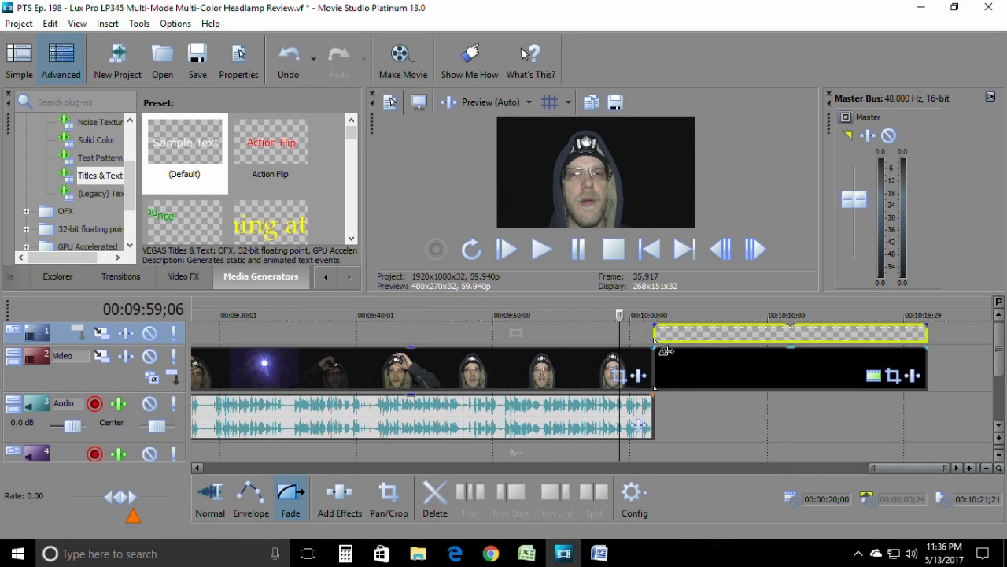
left_click_drag(665, 350, 639, 350)
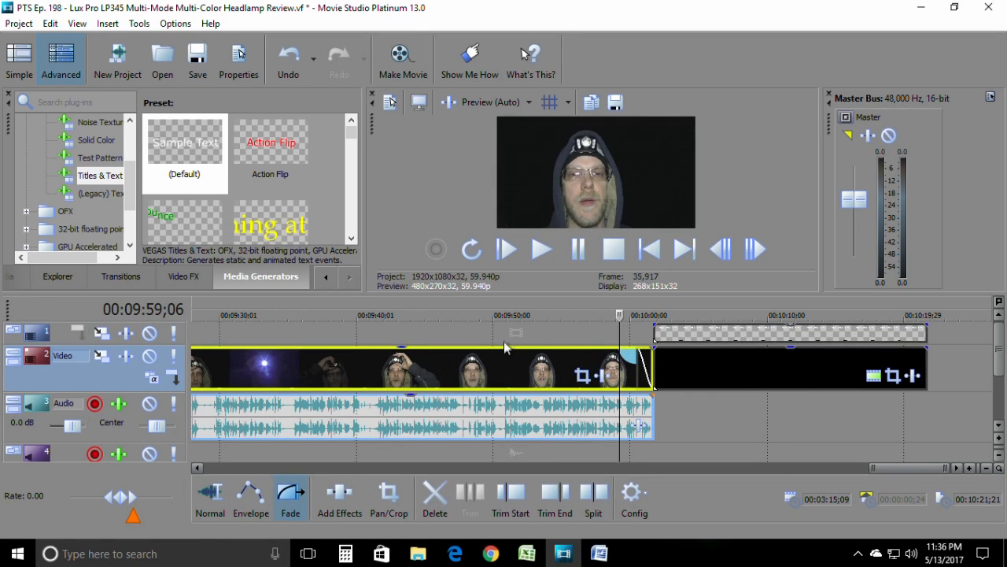
left_click(533, 334)
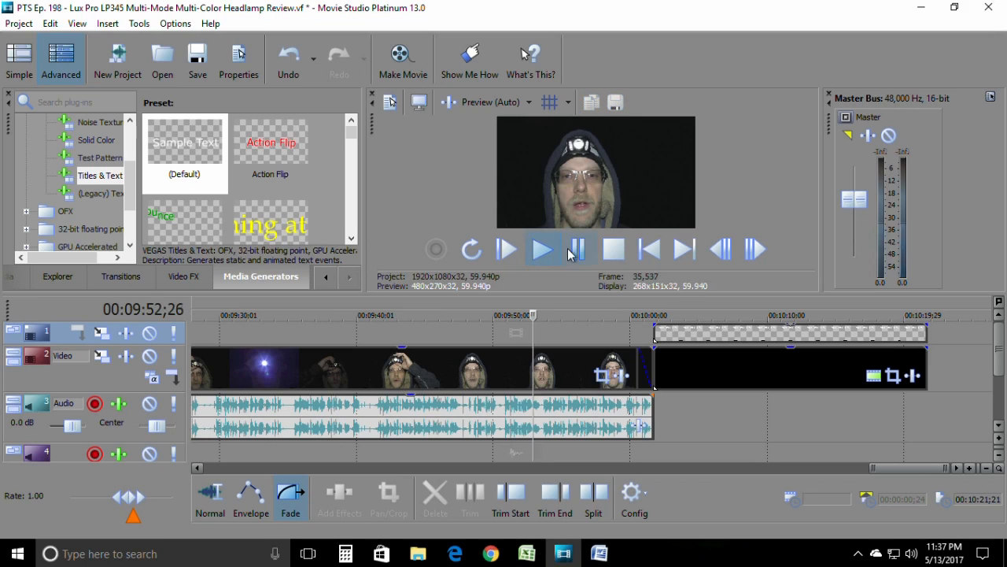
left_click(542, 248)
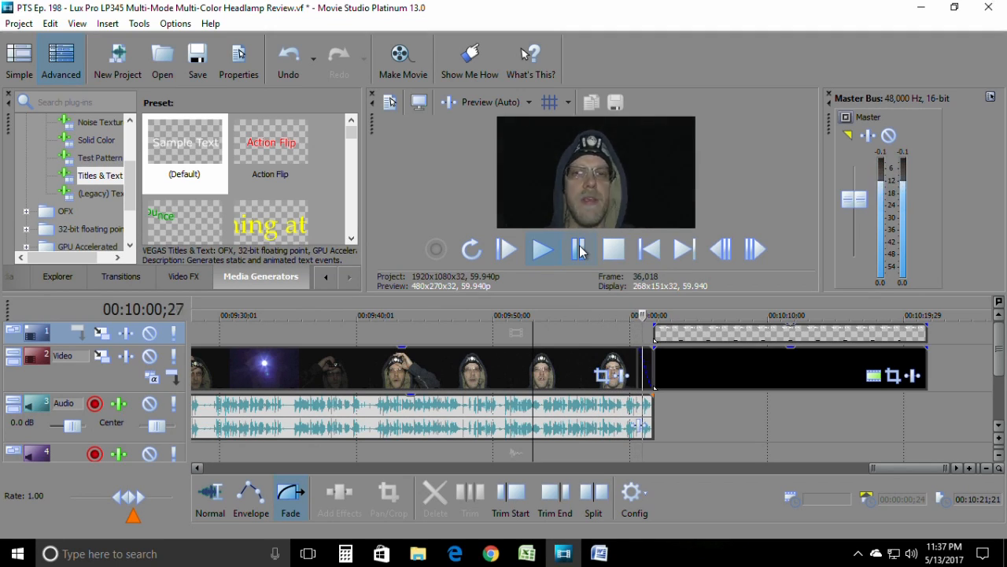
left_click(580, 250)
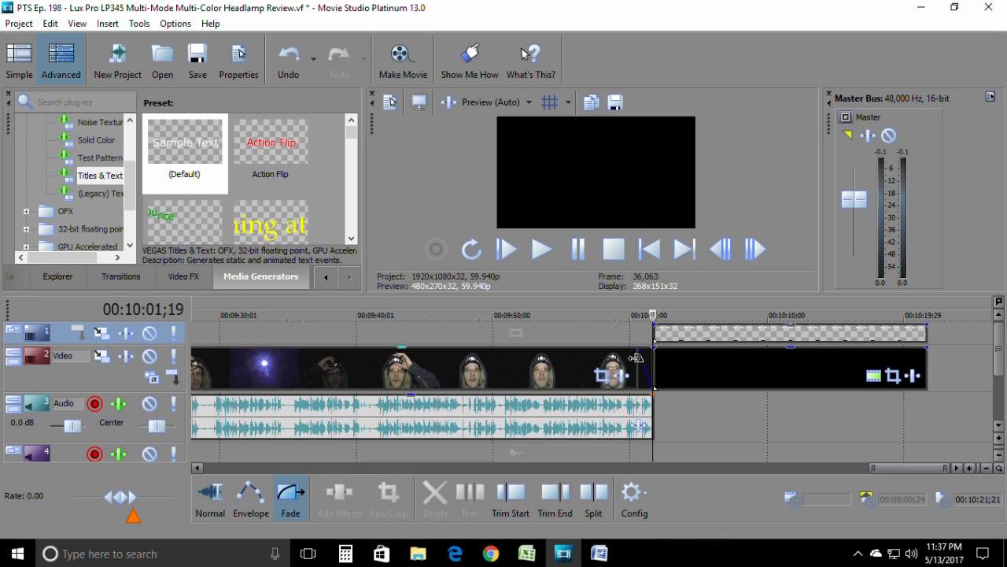
Lengthen the headlamp clip's fade-out slightly and play the change into the closing title.
left_click_drag(636, 358, 630, 358)
left_click(597, 317)
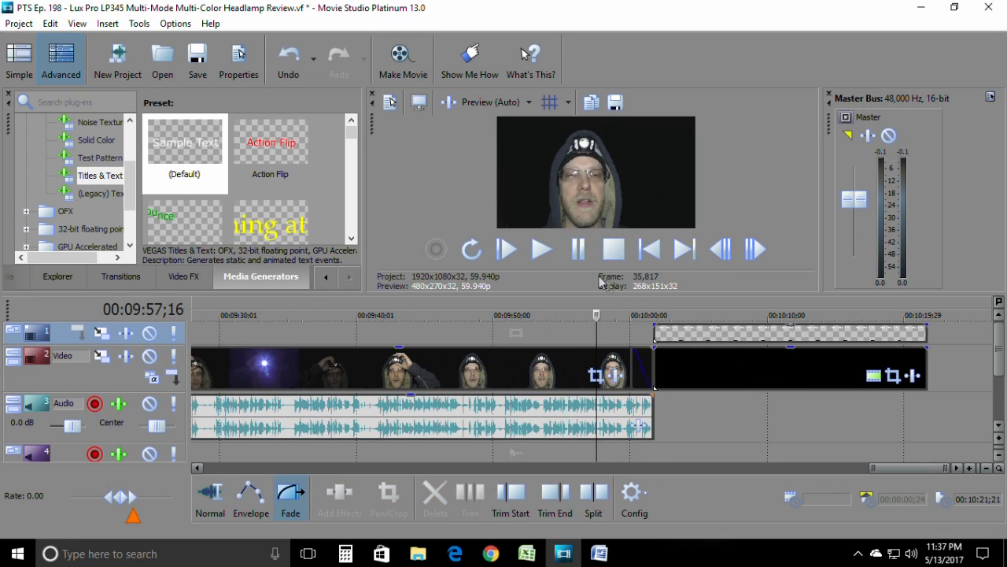
left_click(542, 251)
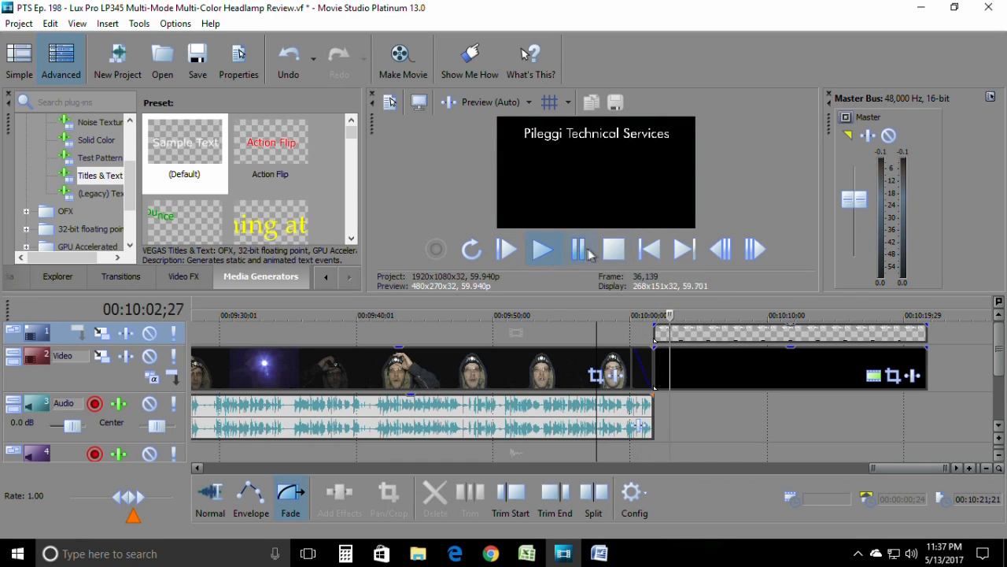
left_click(588, 251)
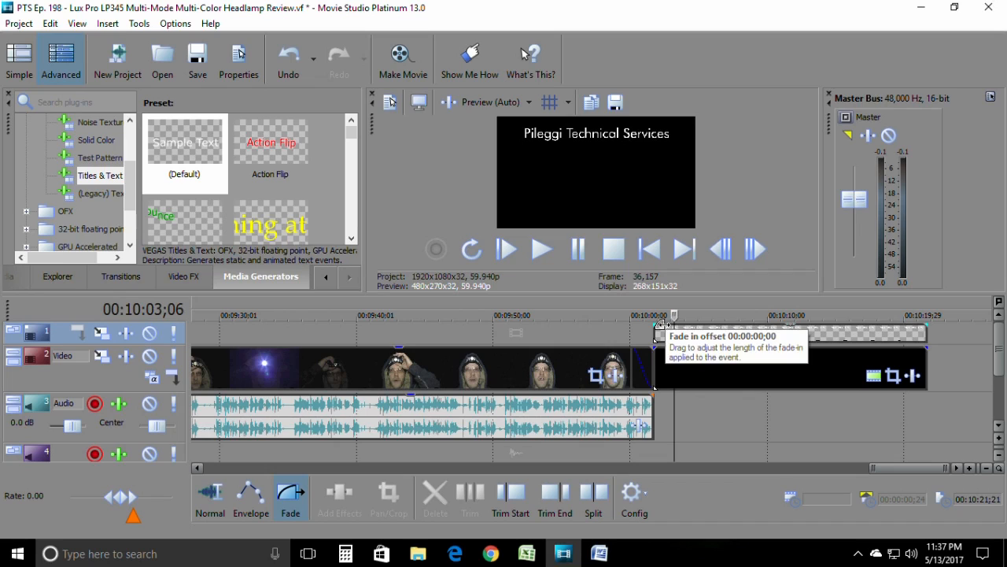
Add a short fade-in and fade-out to the closing title event and preview both ends.
left_click_drag(664, 325, 677, 326)
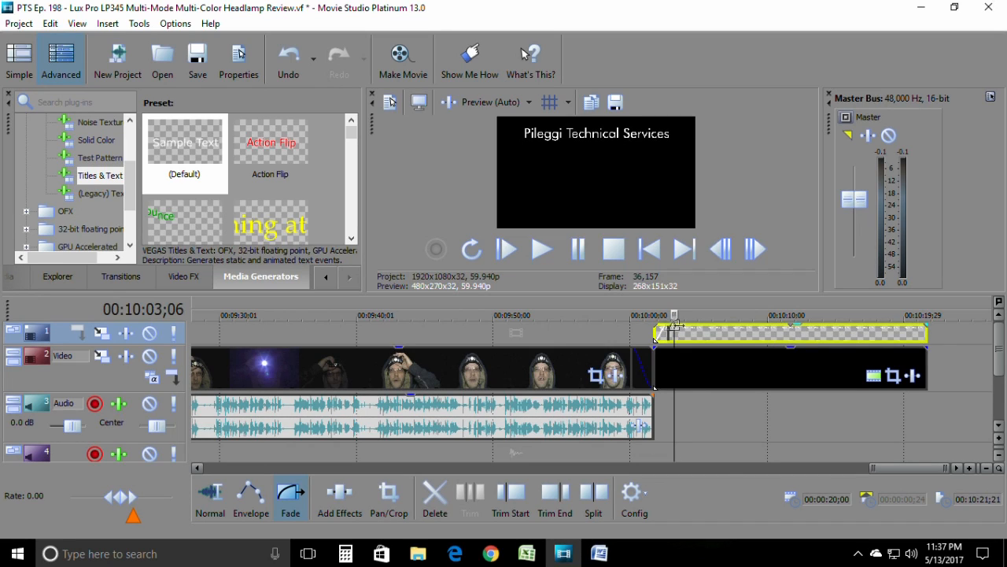
left_click(629, 308)
left_click(548, 247)
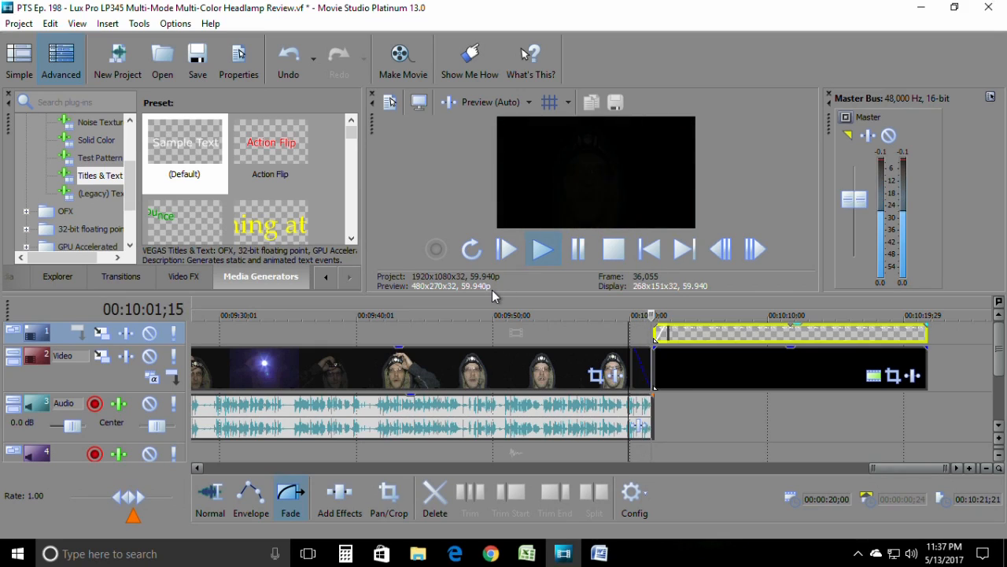
left_click(911, 315)
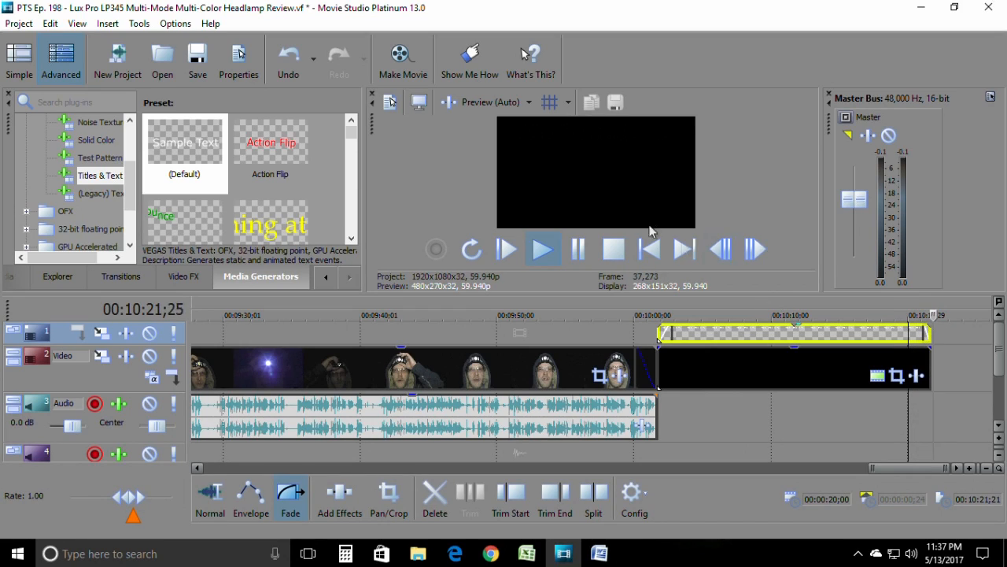
left_click(610, 248)
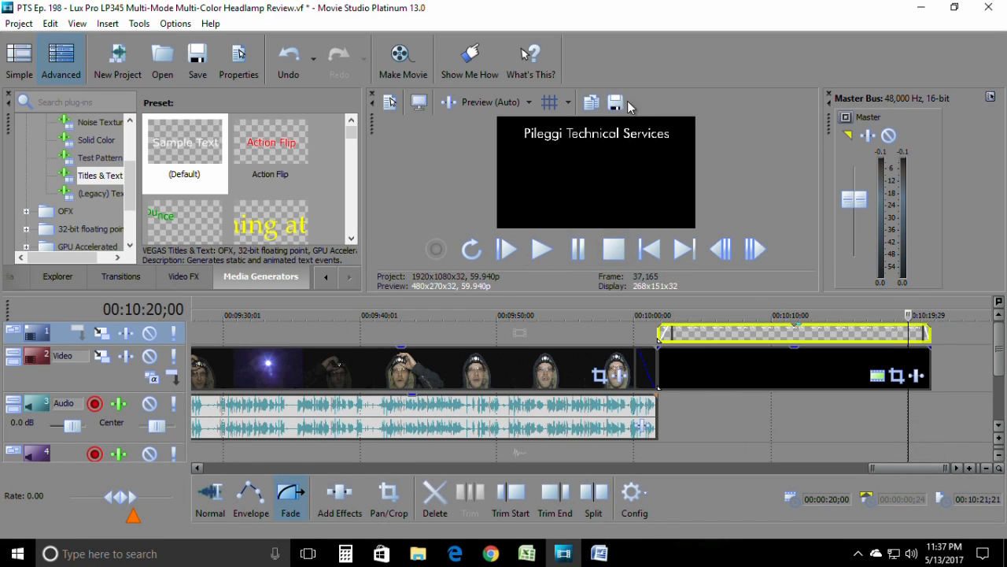
Apply the 3D Cascade "Top to Bottom" transition between the intro logo clip and the first outdoor clip.
left_click_drag(917, 469, 241, 428)
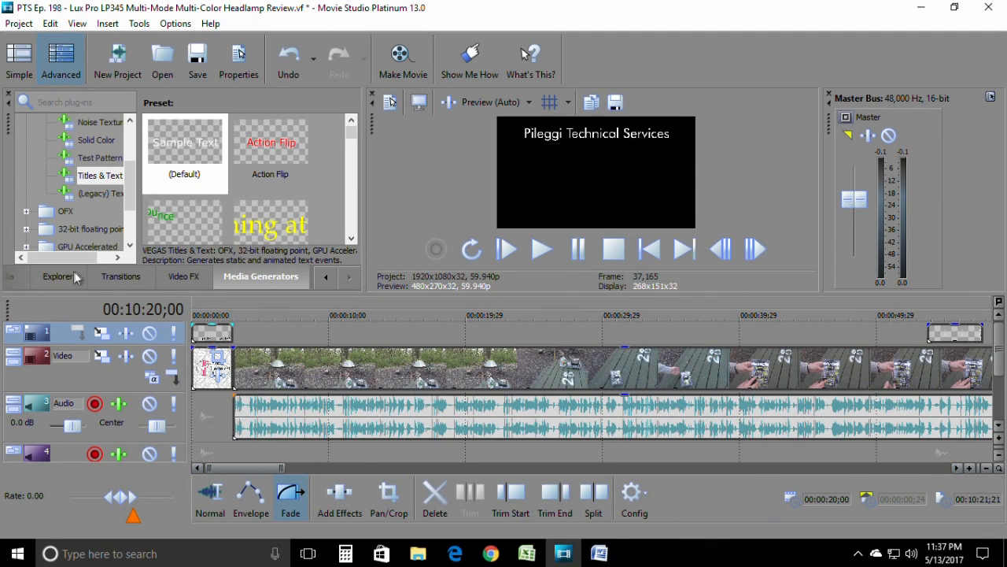
left_click(121, 276)
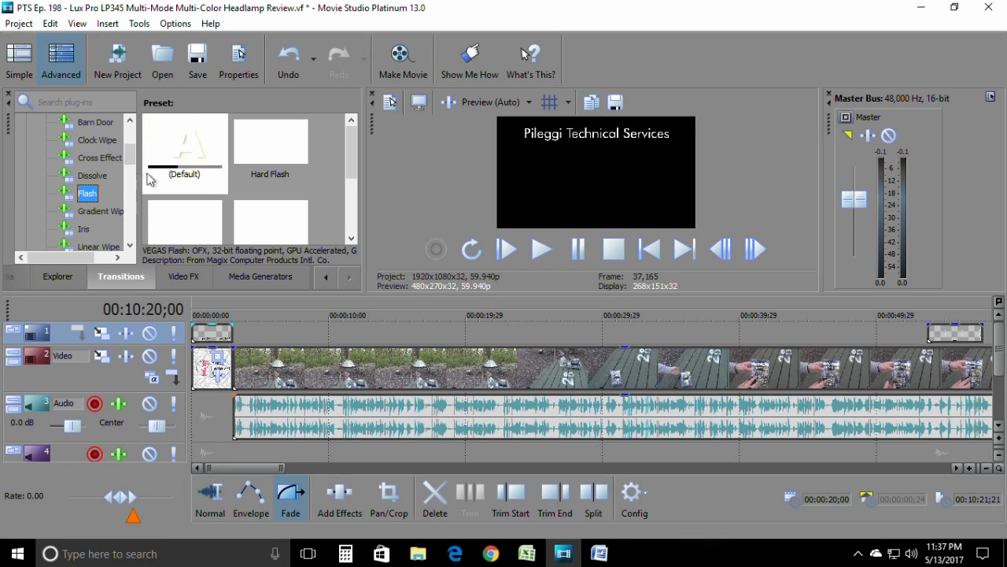
left_click(100, 211)
scroll(108, 203, "up", 2)
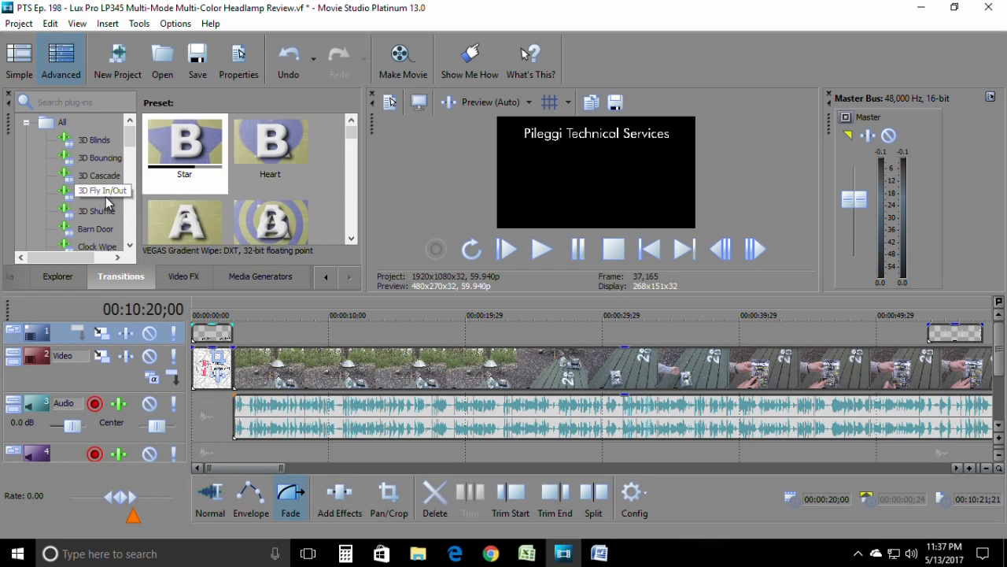
left_click(93, 178)
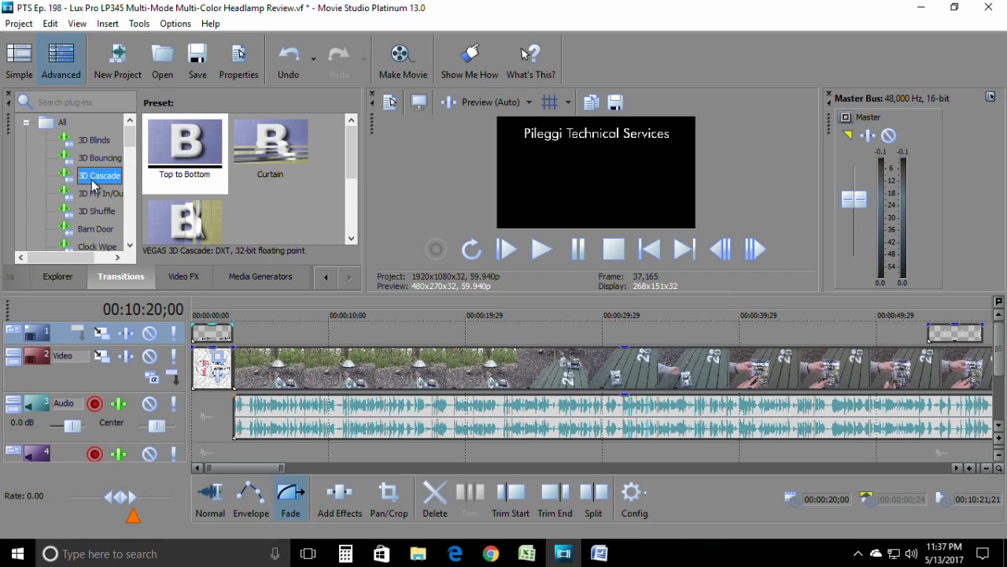
left_click(185, 146)
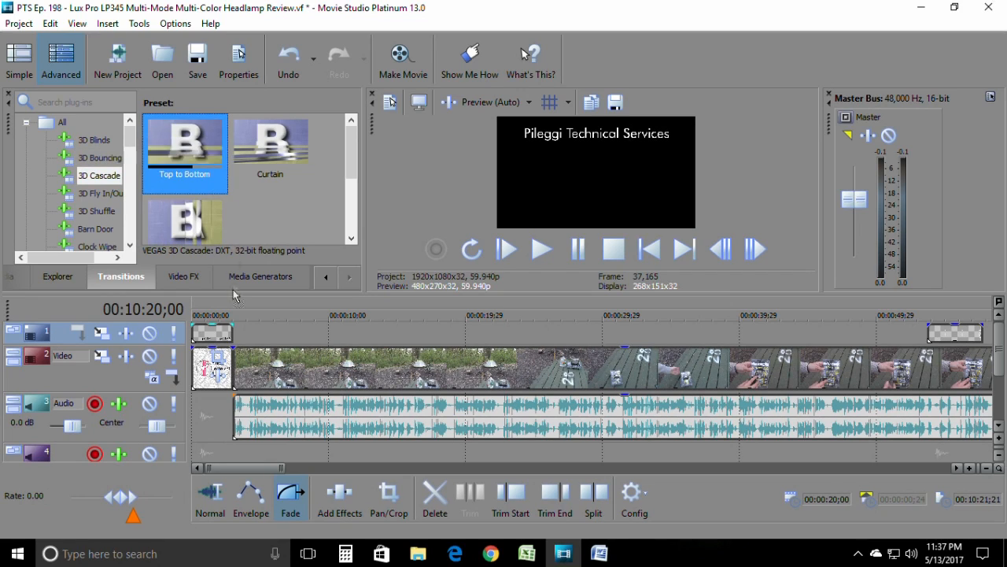
left_click_drag(234, 295, 237, 368)
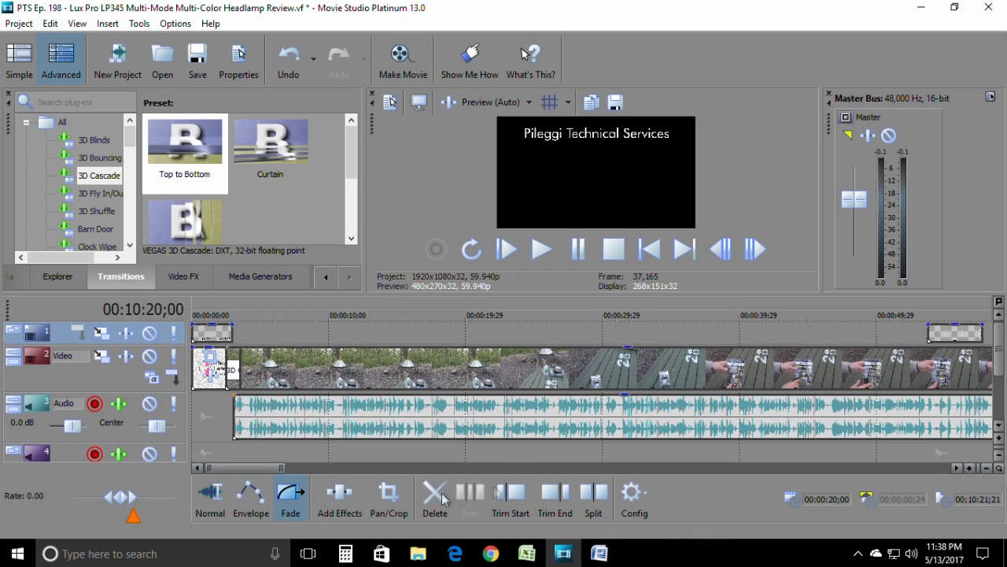
Apply the default Linear Wipe transition between the daylight and night clips near 00:06:46, close its settings and play it back.
left_click_drag(275, 468, 713, 472)
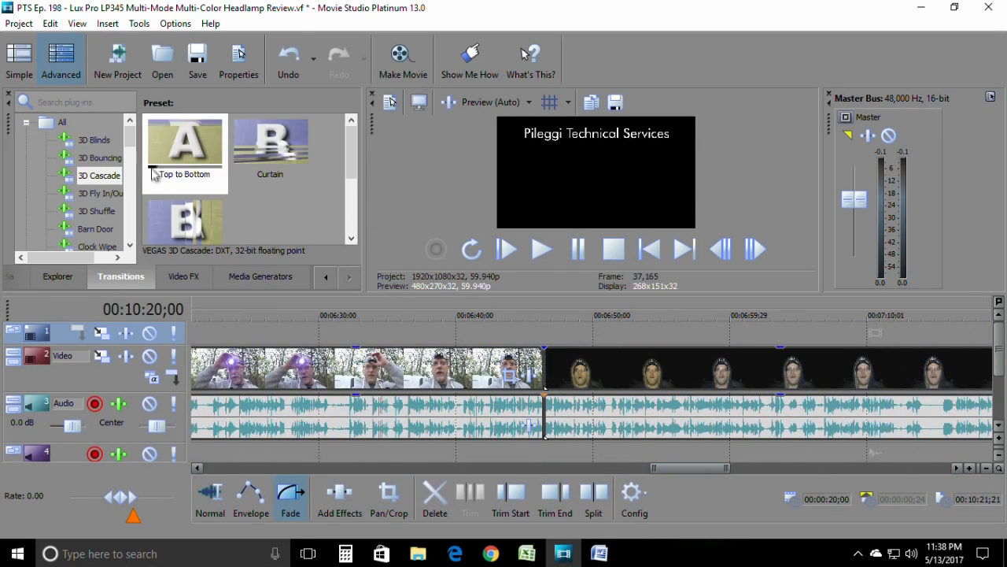
left_click_drag(130, 140, 129, 167)
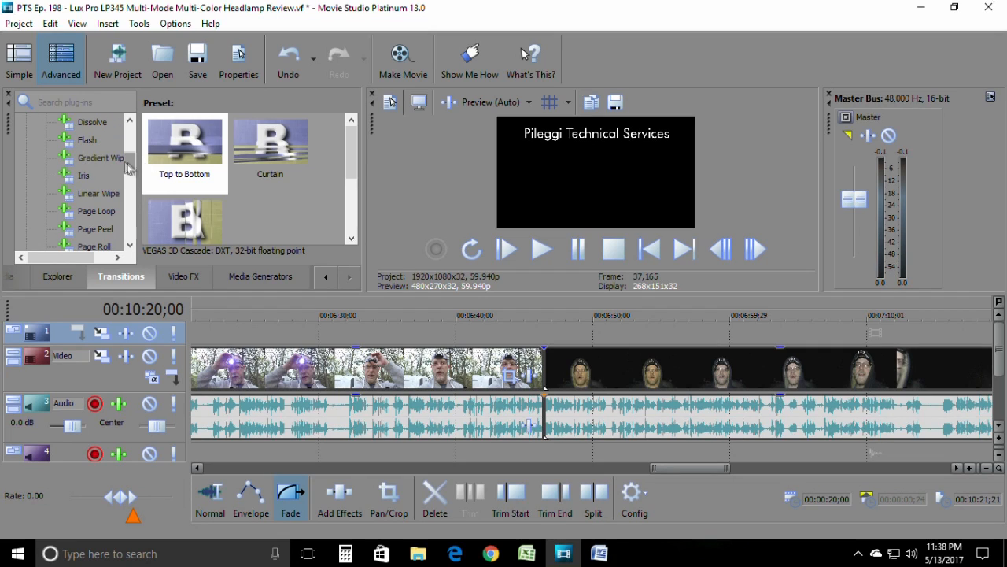
left_click(110, 160)
left_click(89, 192)
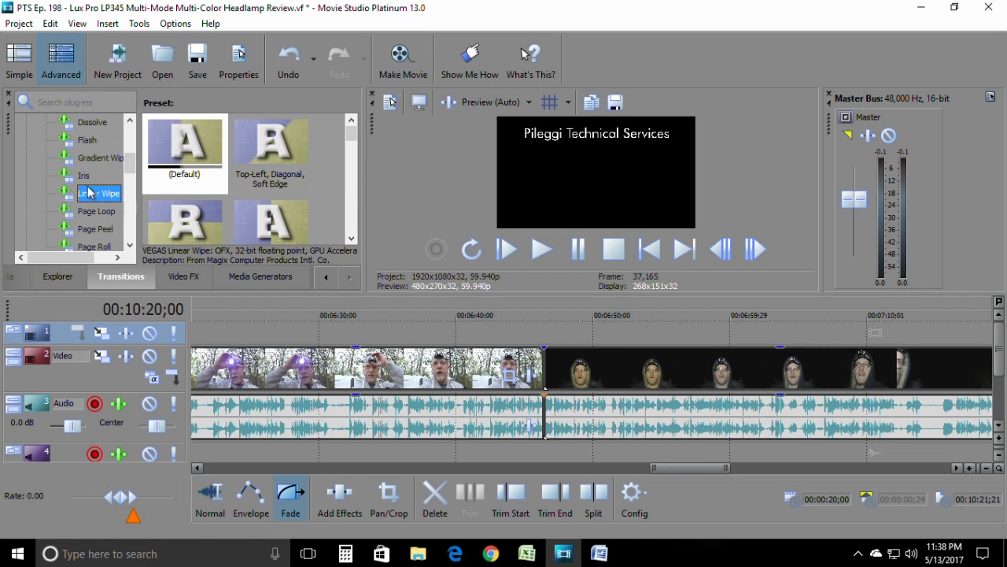
left_click_drag(184, 149, 549, 376)
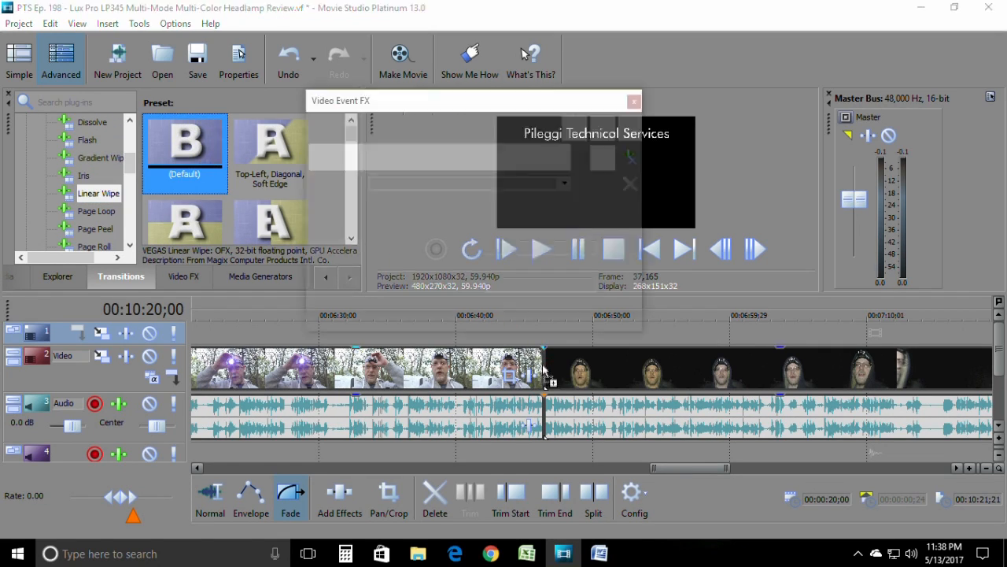
left_click(532, 329)
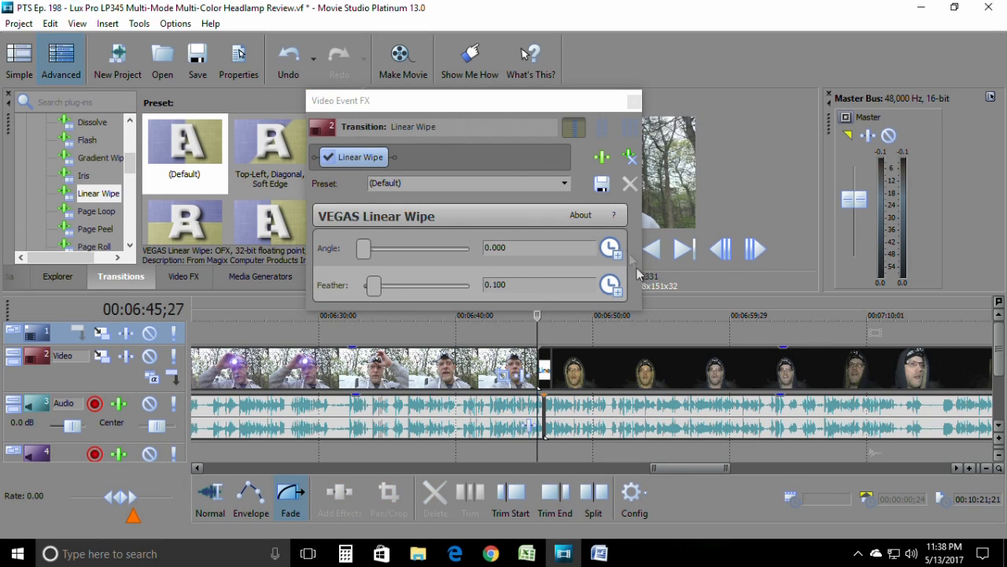
left_click(634, 101)
left_click(549, 249)
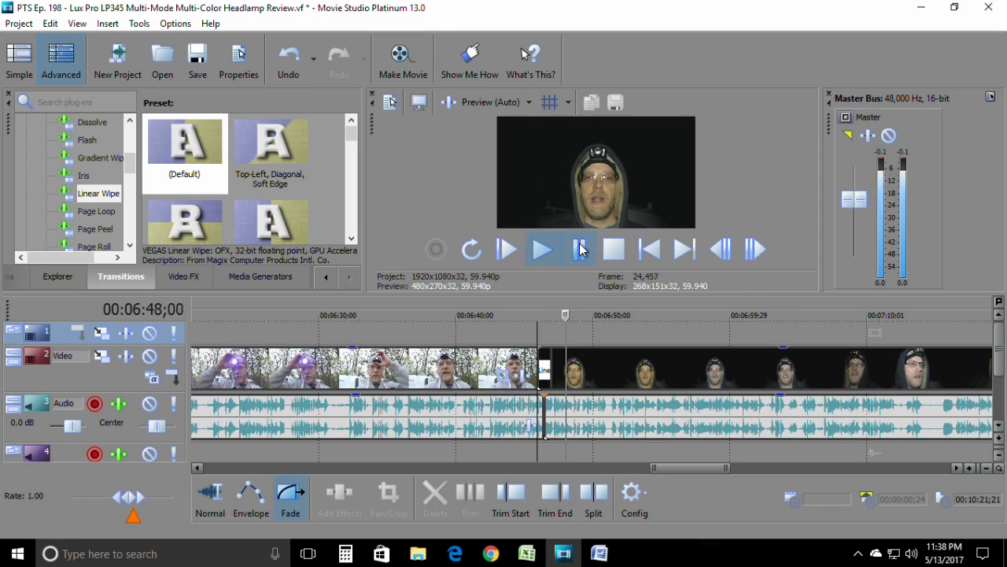
left_click(579, 250)
Play back the transition between the intro logo and the first outdoor clip, and save the project.
left_click_drag(696, 468, 230, 465)
left_click(219, 327)
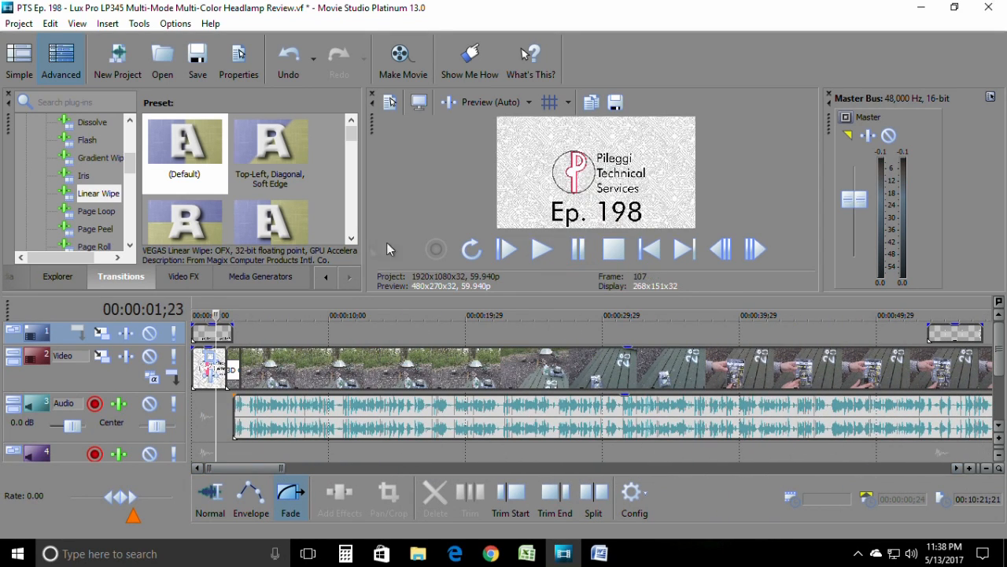
left_click(542, 250)
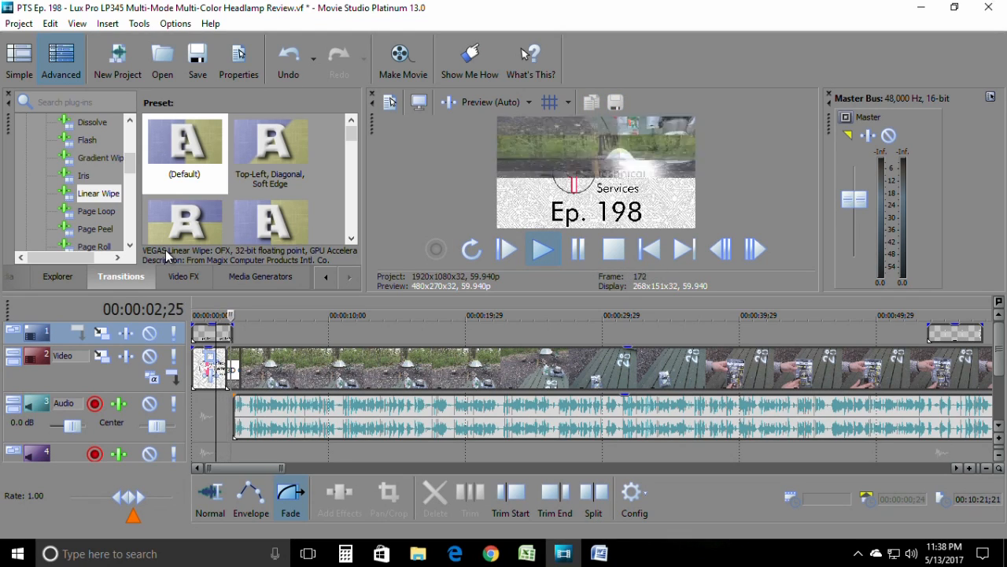
left_click(588, 251)
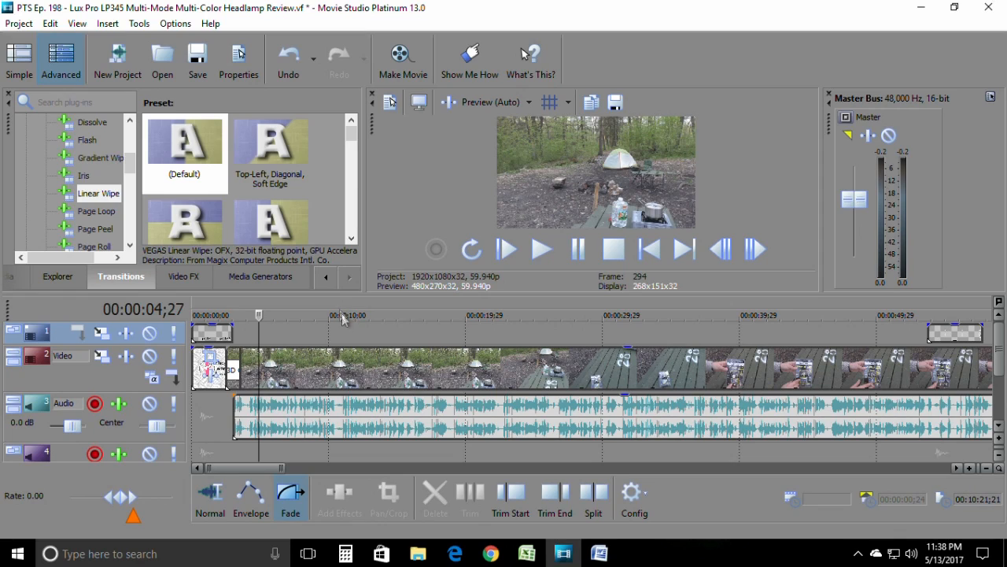
left_click(197, 75)
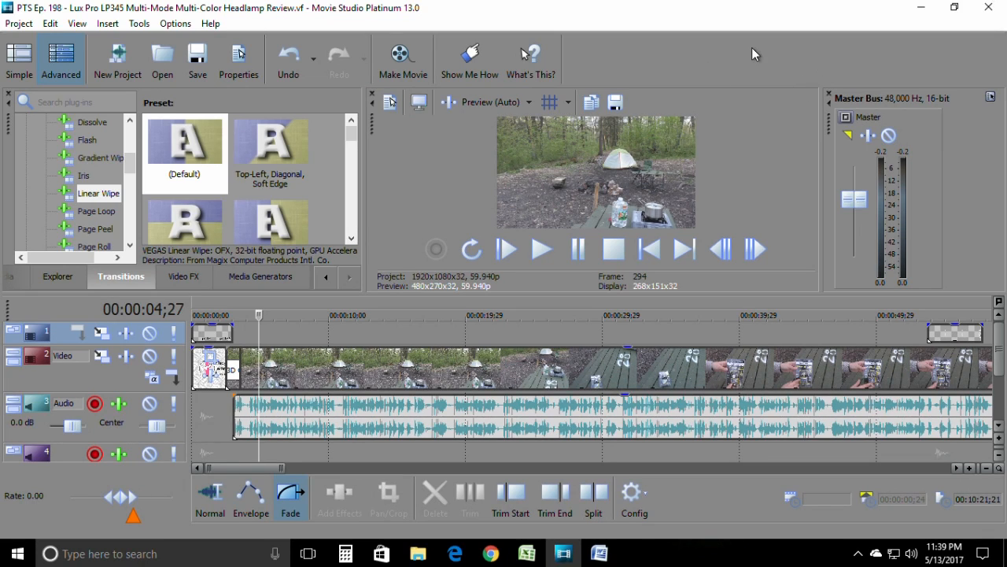
Start making the movie for the hard drive in MP4 format and check its save location.
left_click(400, 51)
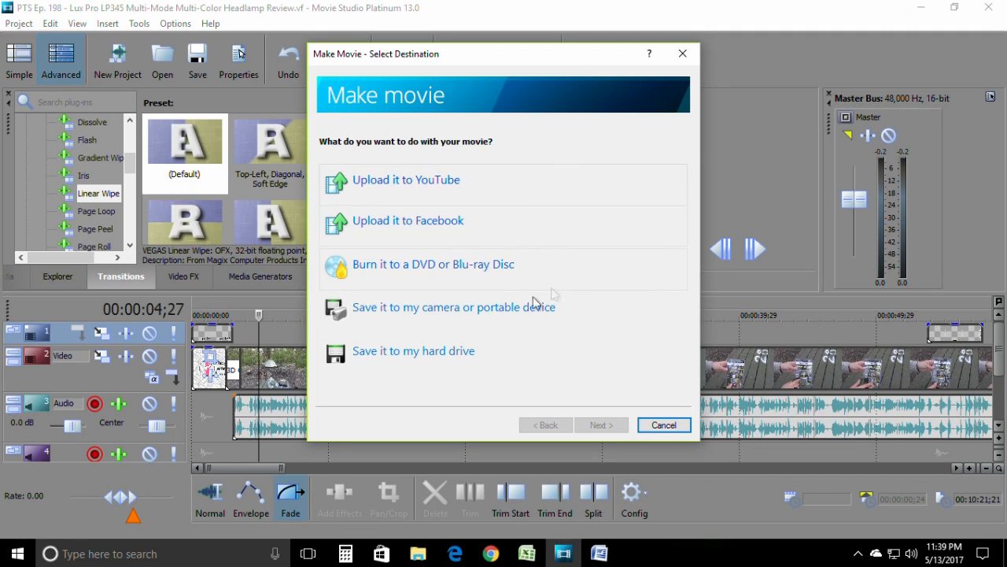
left_click(384, 354)
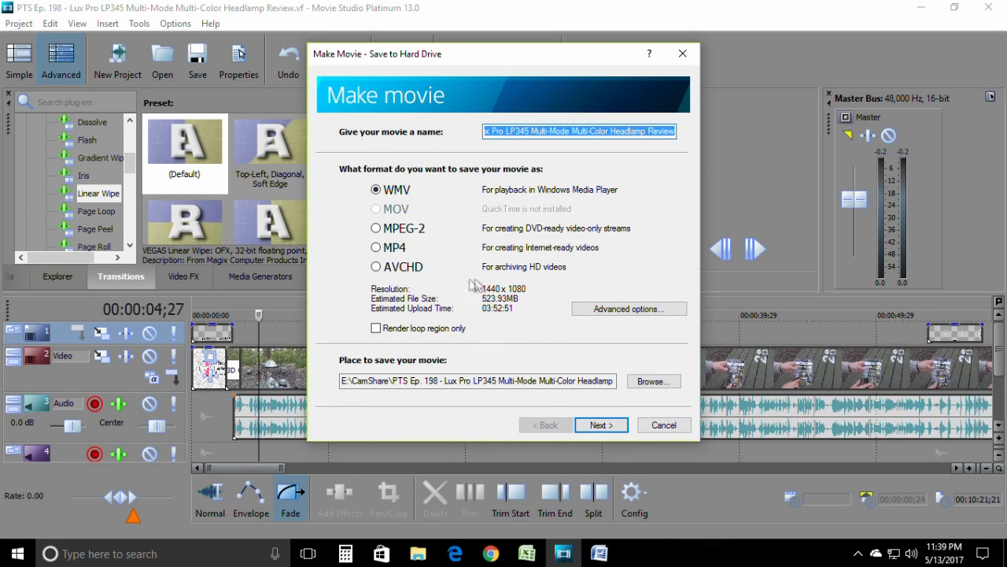
left_click(401, 249)
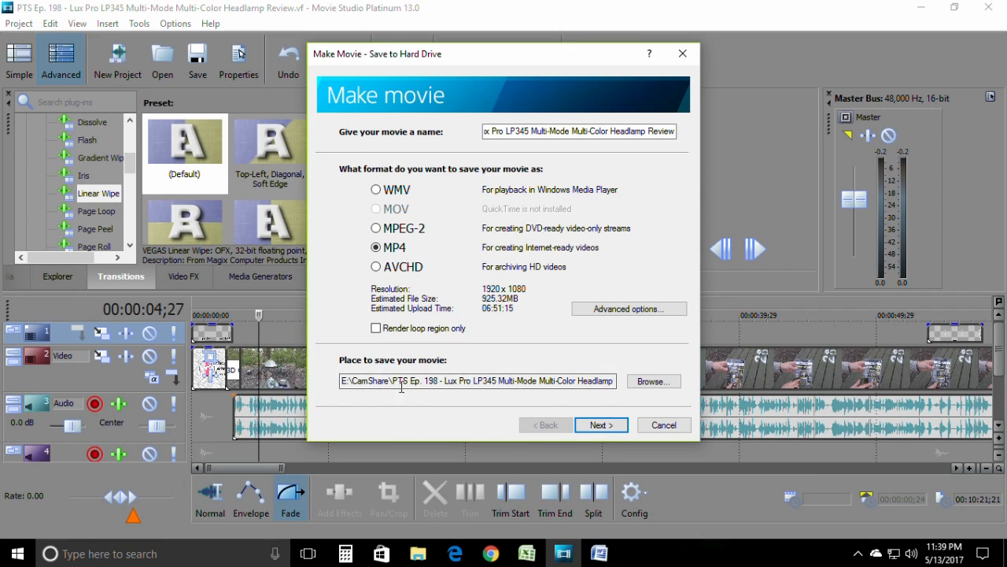
left_click(552, 381)
key("shift+End")
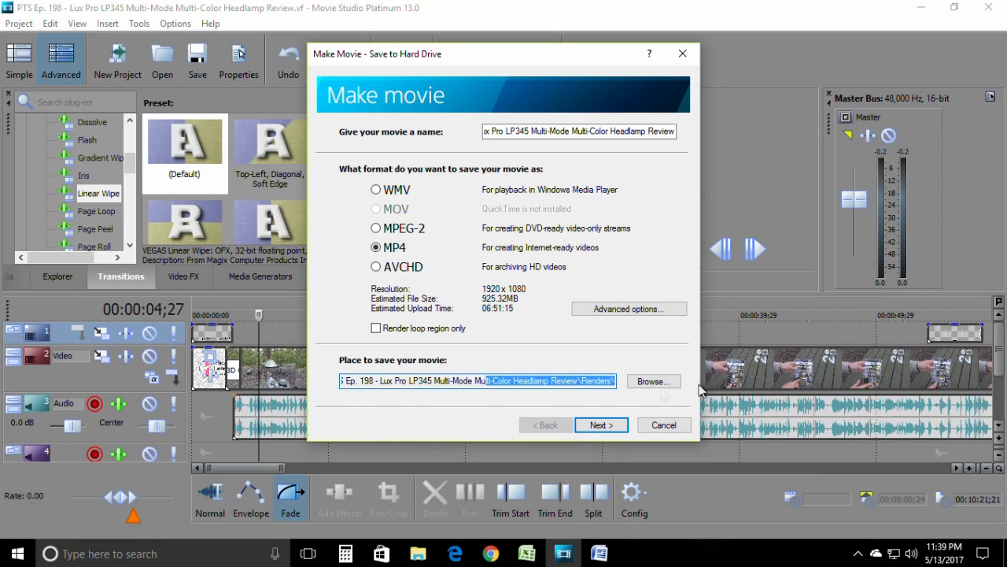
left_click(510, 382)
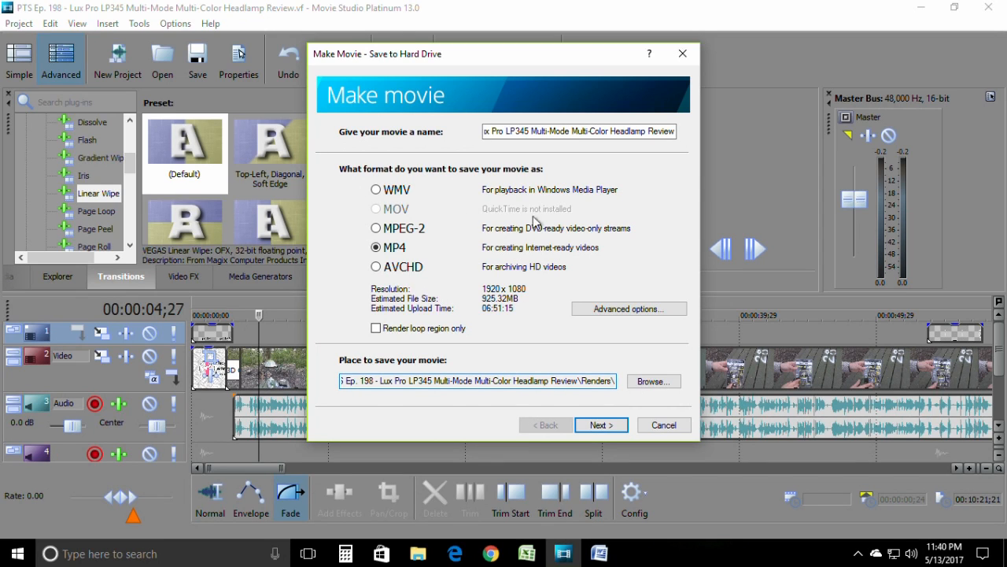
Open the advanced render options and look through the Sony AVC/MVC templates.
left_click(623, 308)
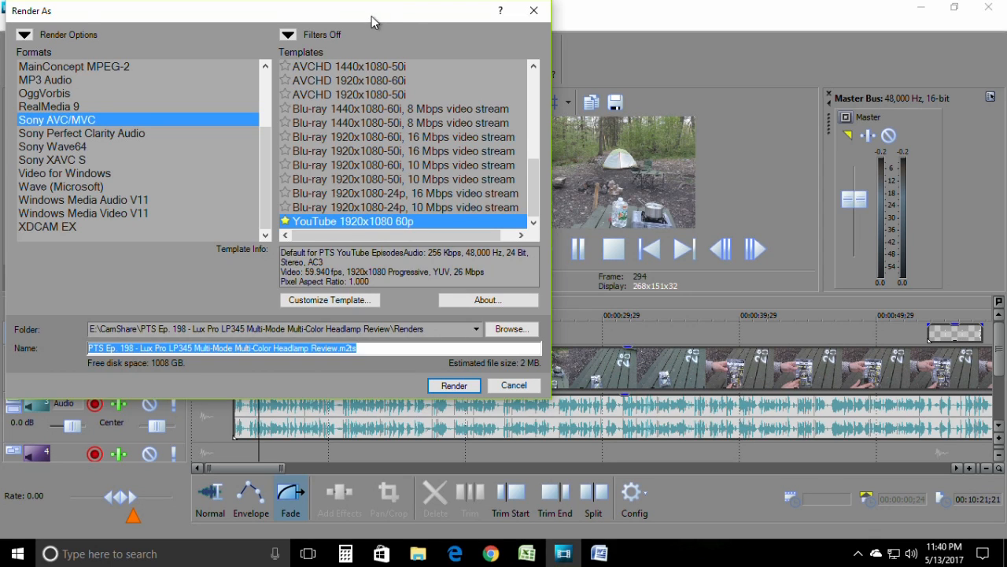
left_click_drag(371, 15, 654, 130)
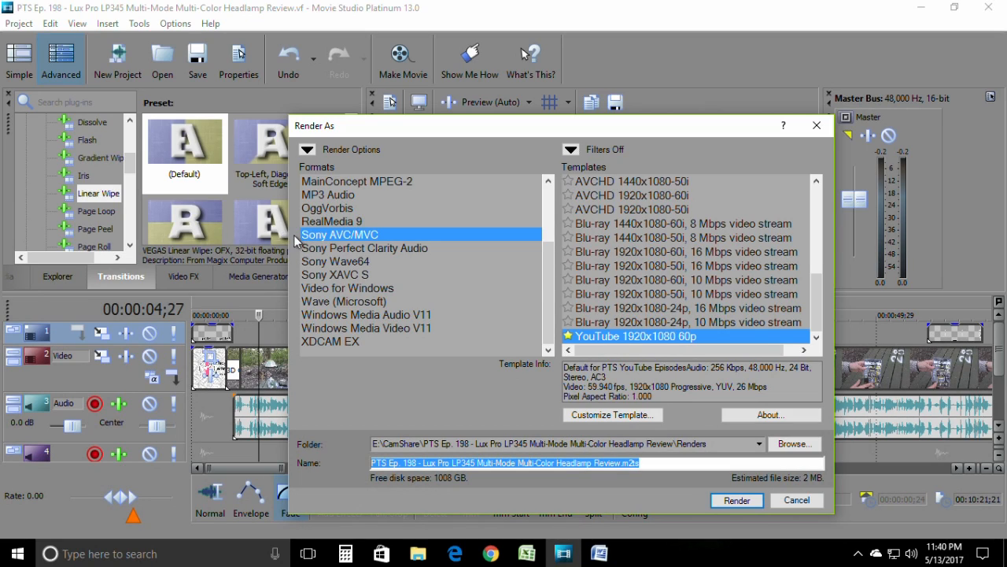
left_click(818, 212)
left_click_drag(816, 250, 816, 325)
Review the video, audio, system and project settings of the YouTube 1920x1080 60p template and accept them.
left_click(632, 417)
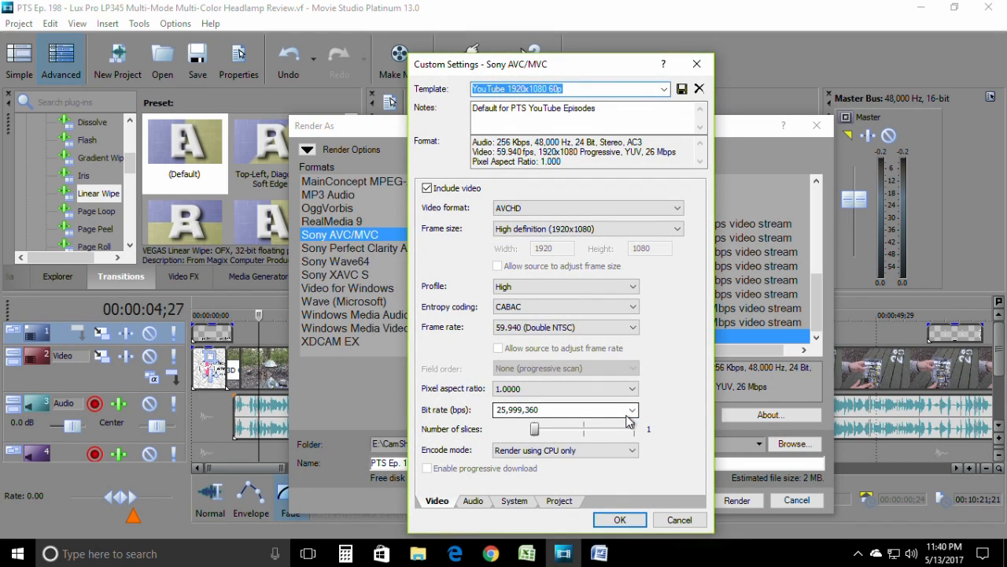
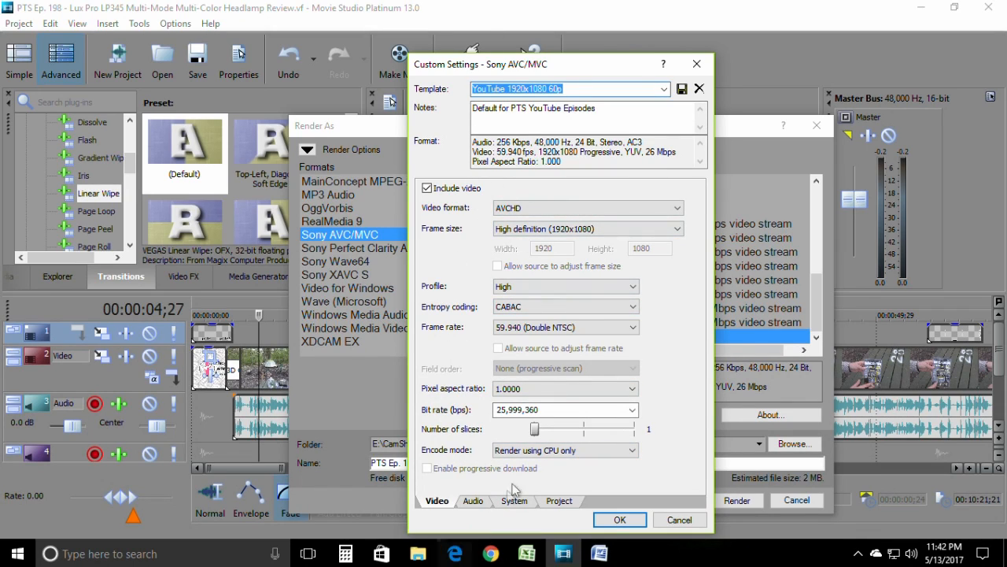
left_click(473, 502)
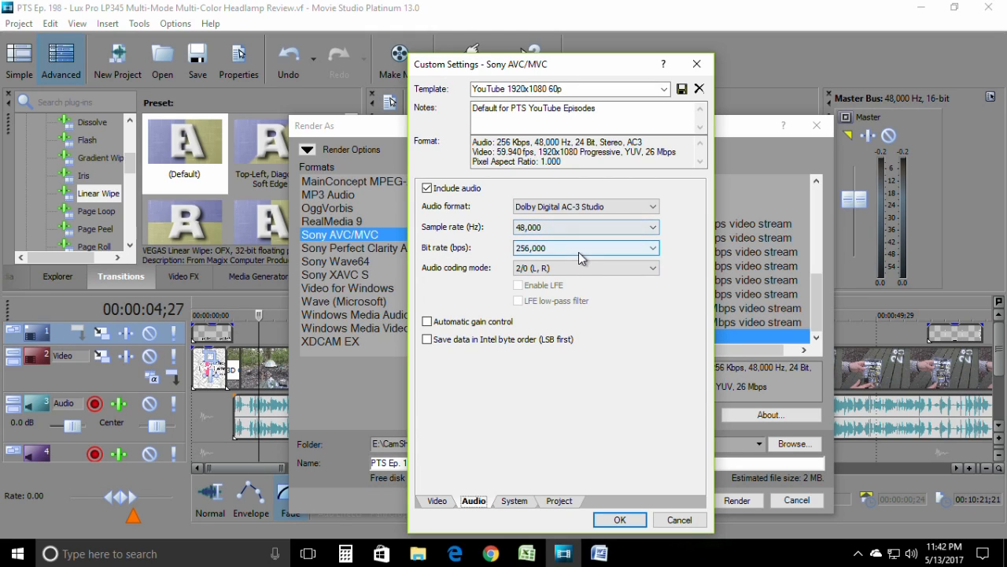
left_click(624, 249)
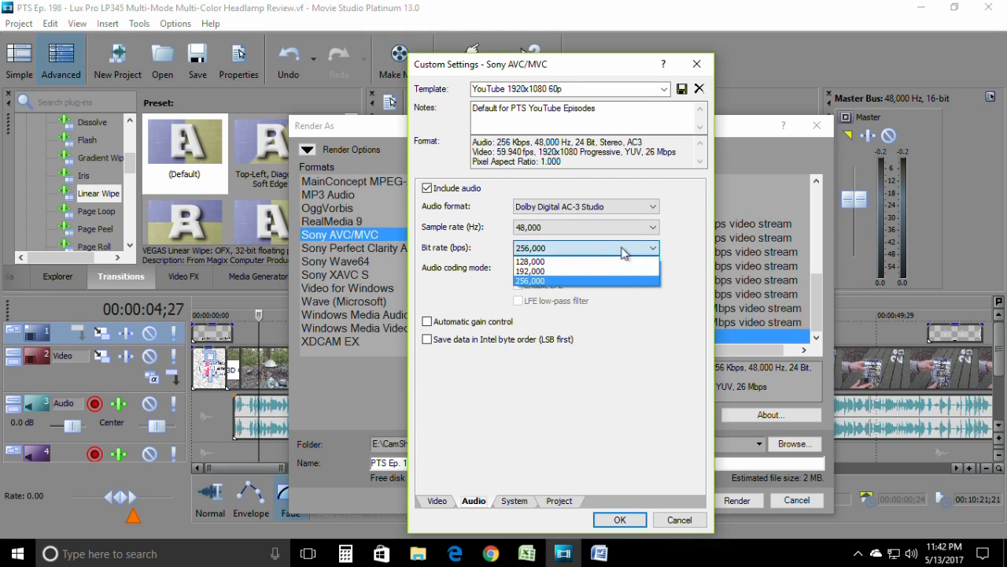
left_click(610, 339)
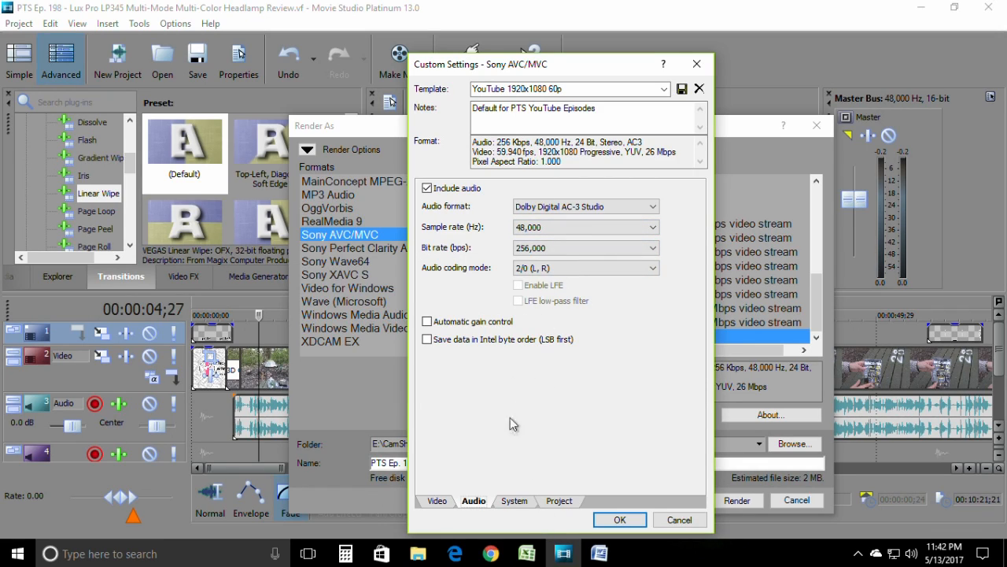
left_click(514, 501)
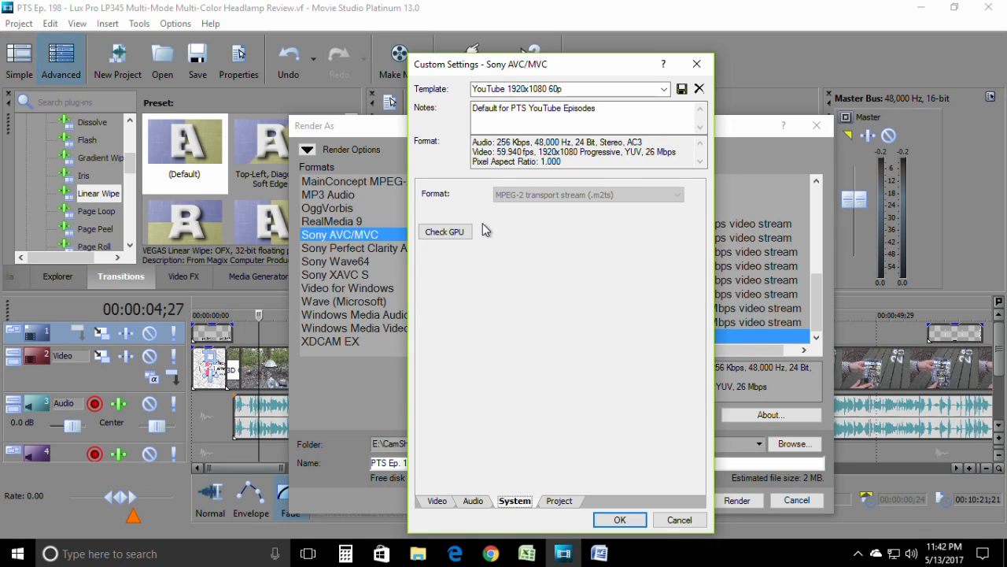
left_click(561, 502)
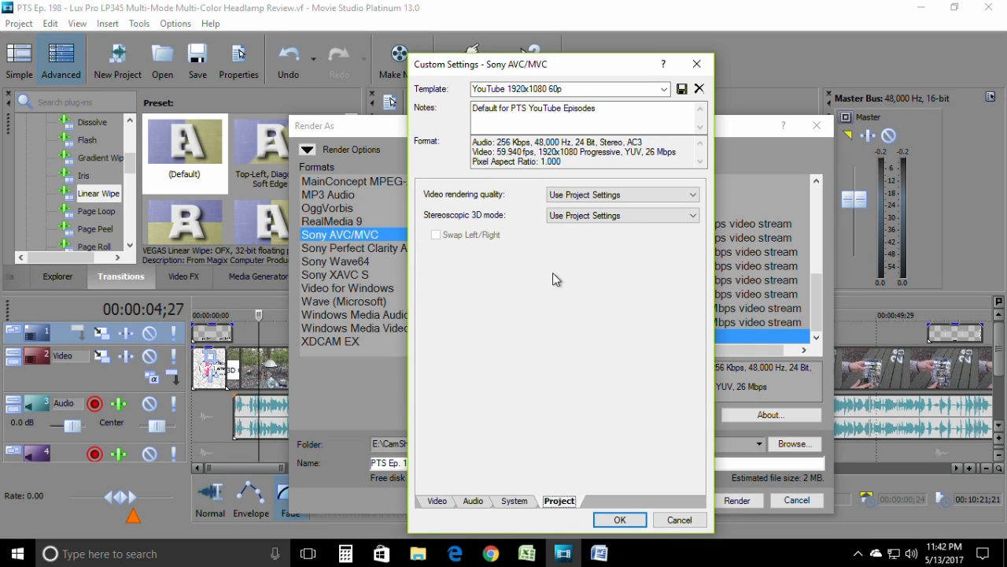
left_click(620, 519)
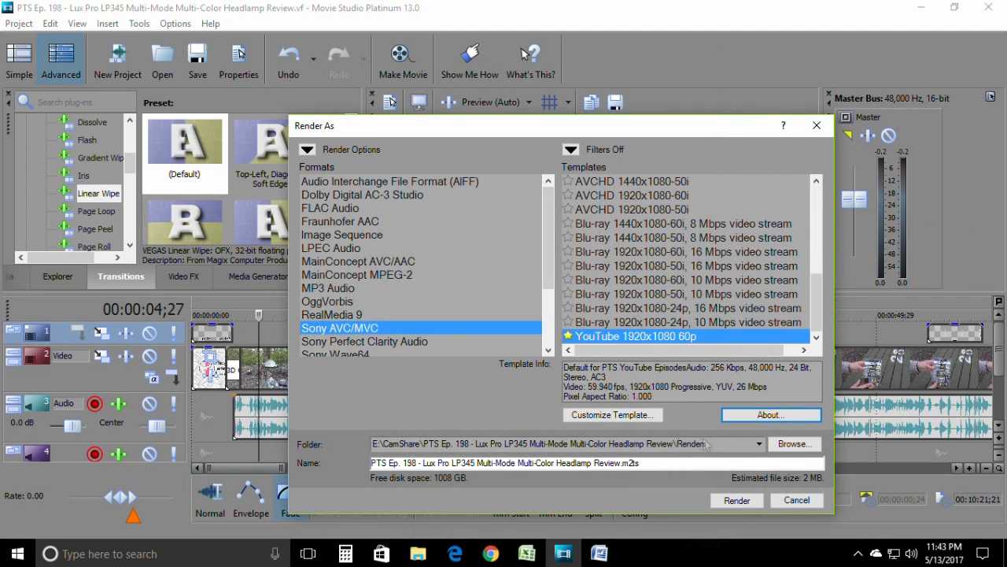
Set the render folder to E:\Videos\PTS YouTube Episodes and start rendering the movie.
left_click(760, 443)
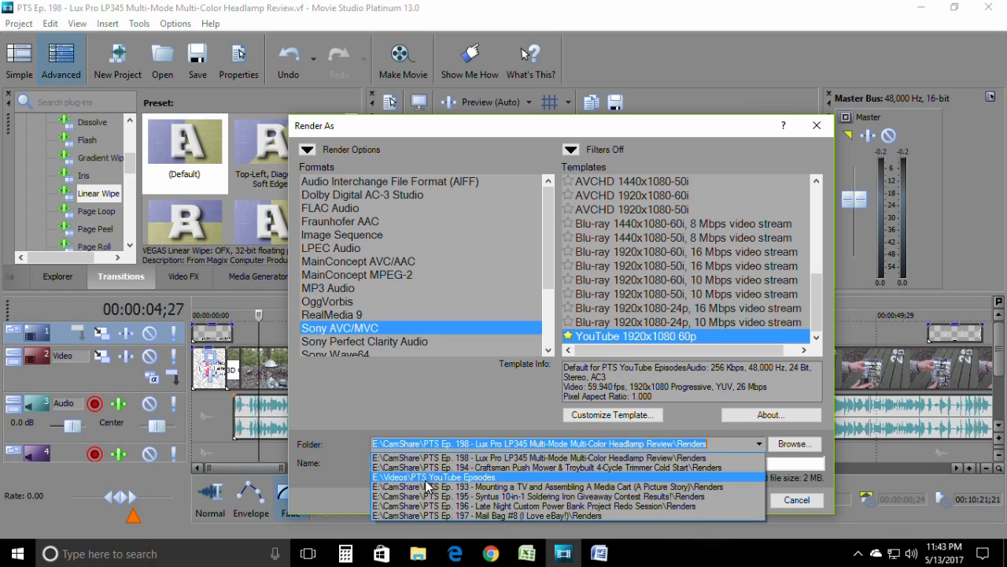
left_click(468, 479)
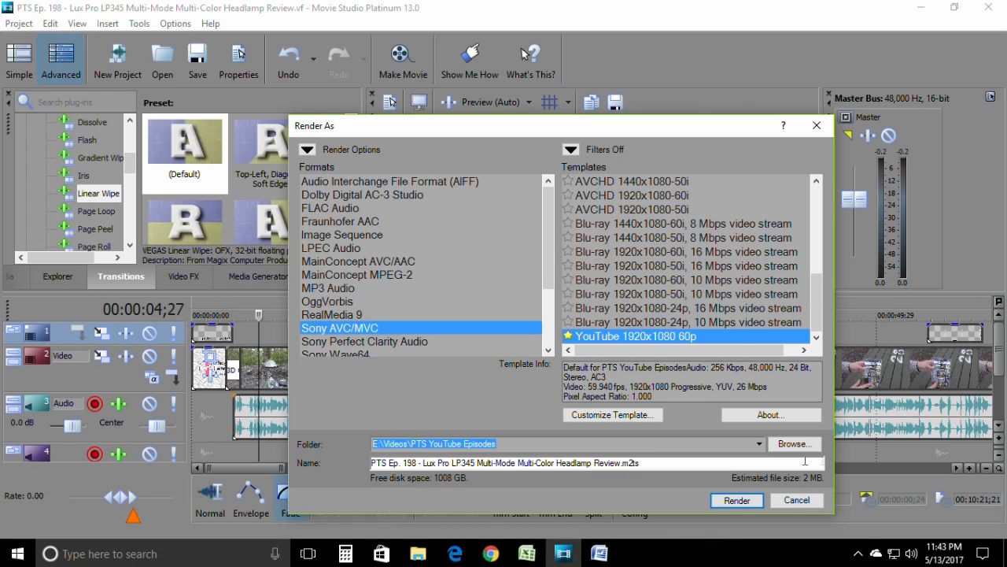
left_click(735, 501)
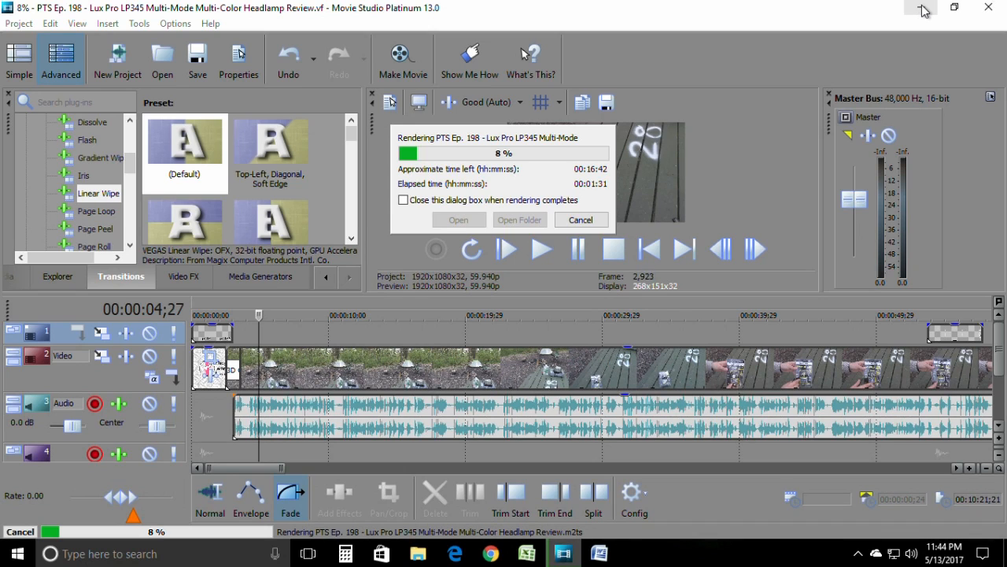
Clear the desktop by discarding the unsaved Word document and minimizing the video editor and the tracking spreadsheet.
left_click(923, 9)
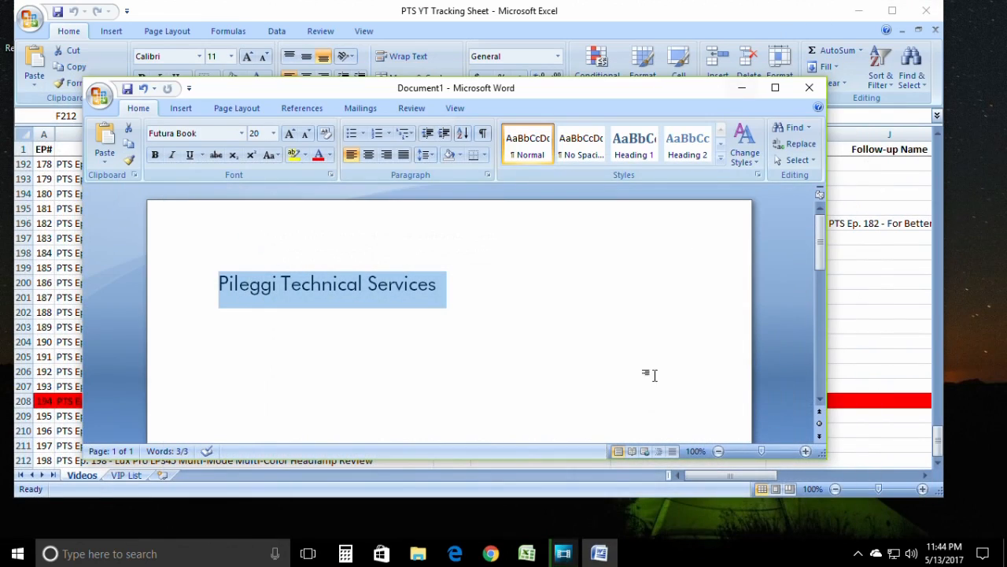
left_click(809, 88)
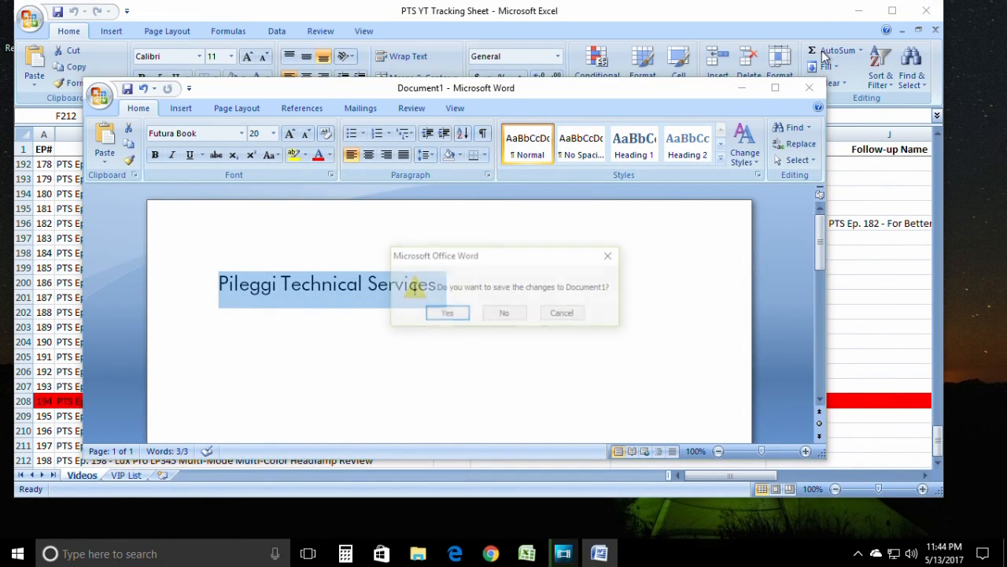
left_click(504, 313)
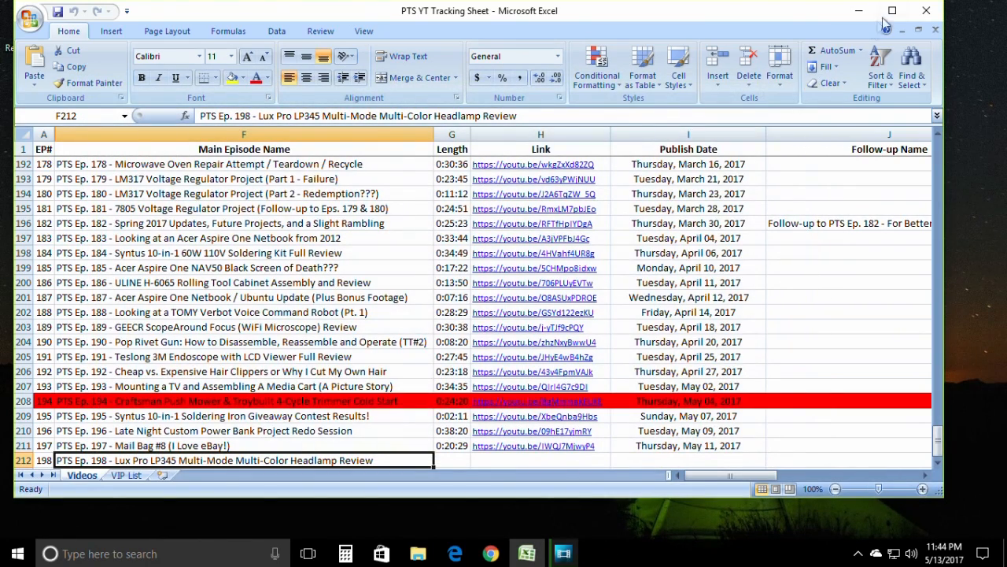
left_click(862, 14)
Switch to Chrome and open a window with the Pileggi Technical Services profile.
left_click(490, 554)
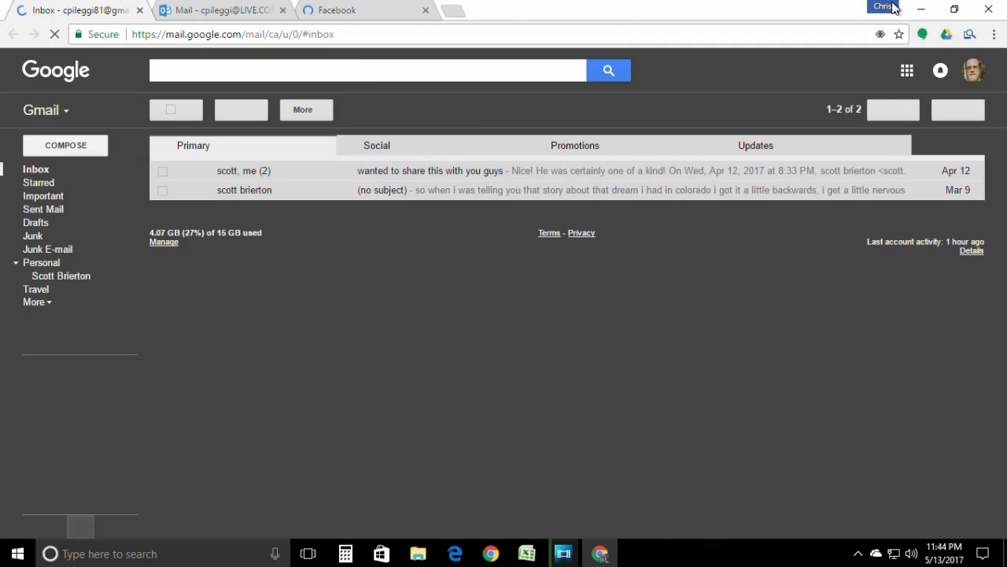
left_click(886, 7)
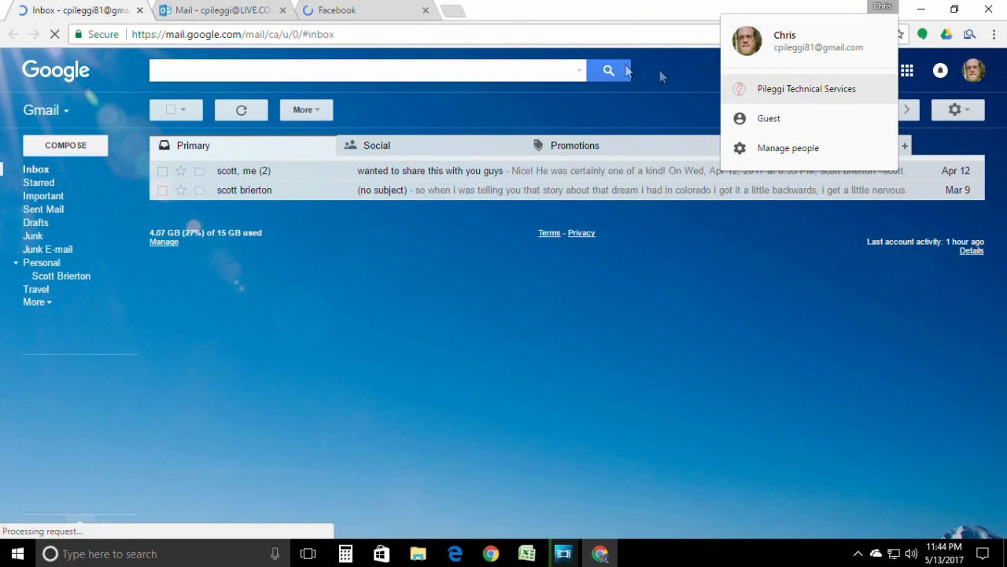
left_click(797, 81)
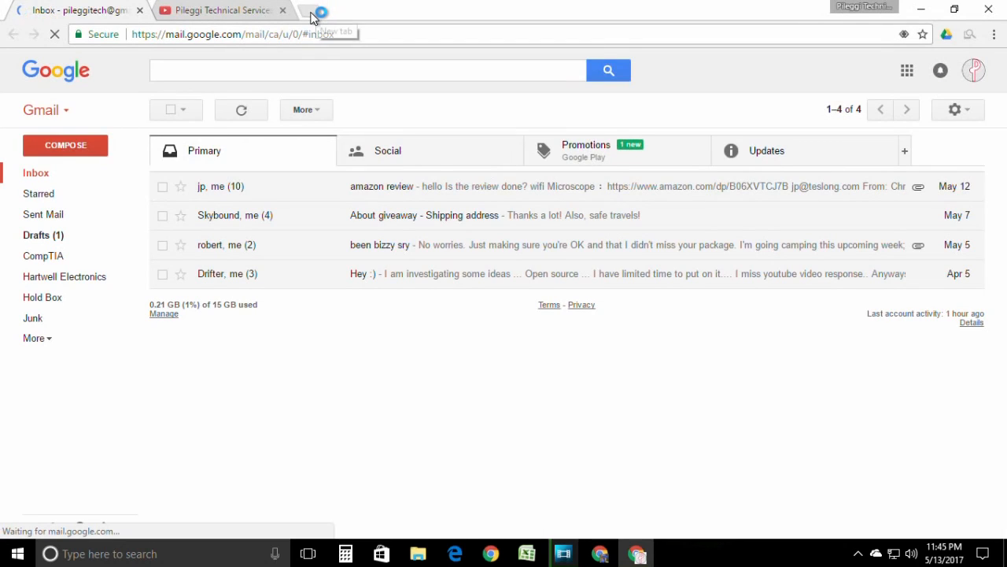
Search Google for "lux pro lp345" in a new tab and show the image results.
left_click(313, 12)
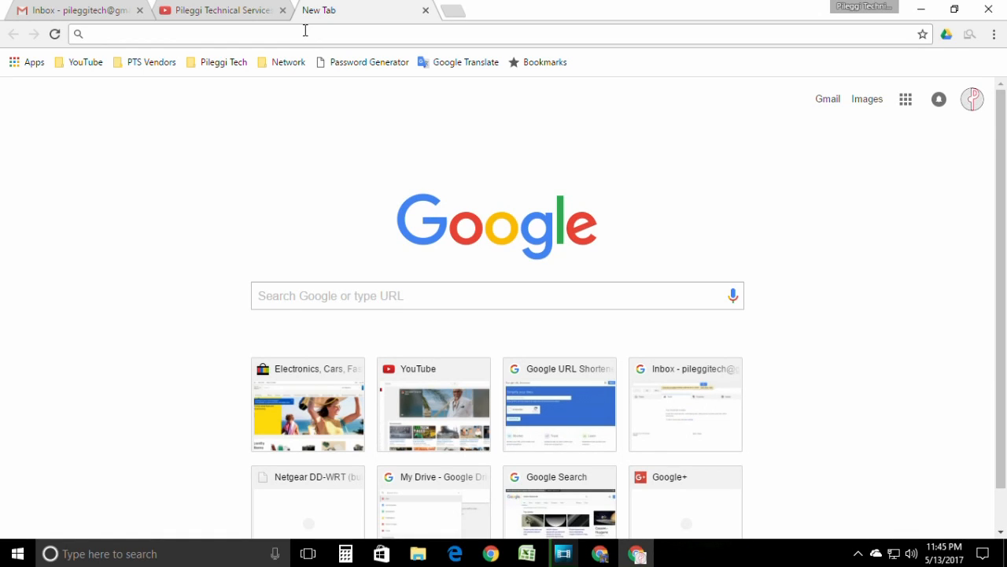
type("lux por")
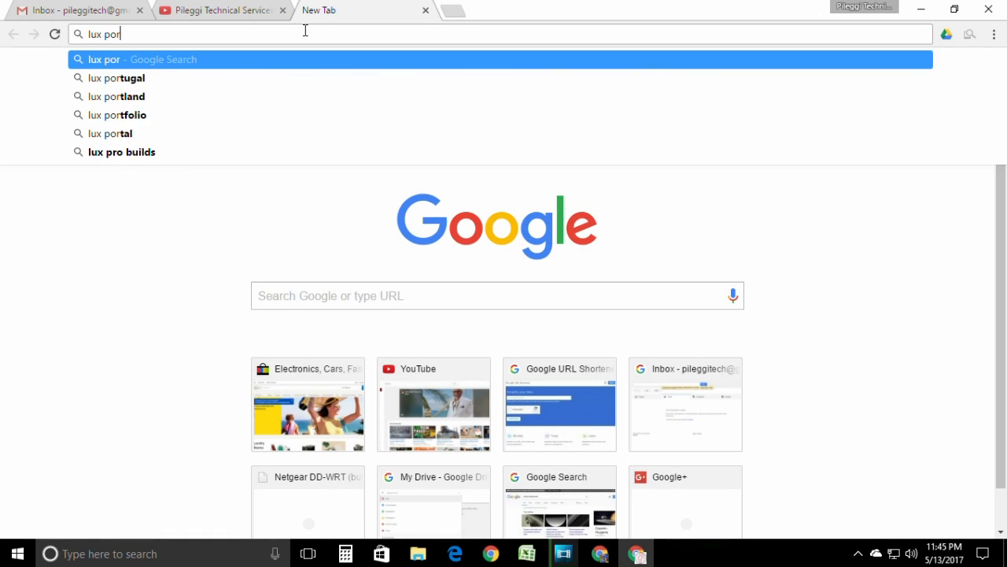
key("BackSpace")
key("BackSpace")
type("p")
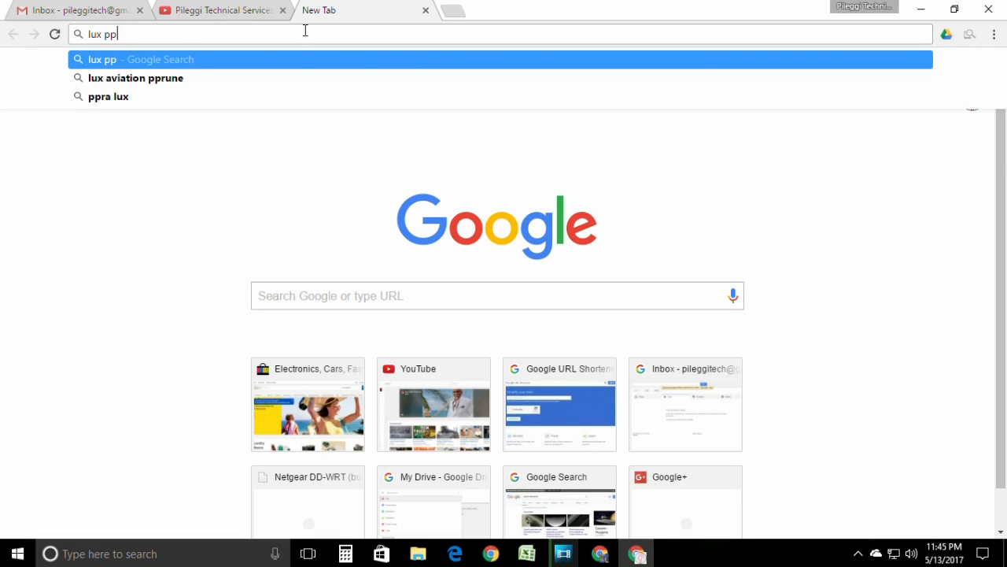
key("BackSpace")
type("ro ")
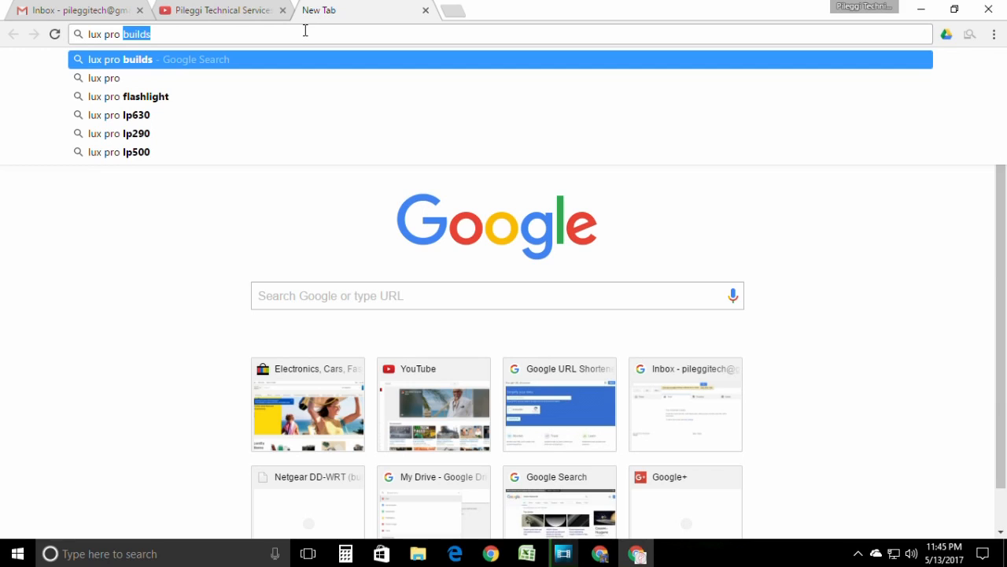
type("lp345")
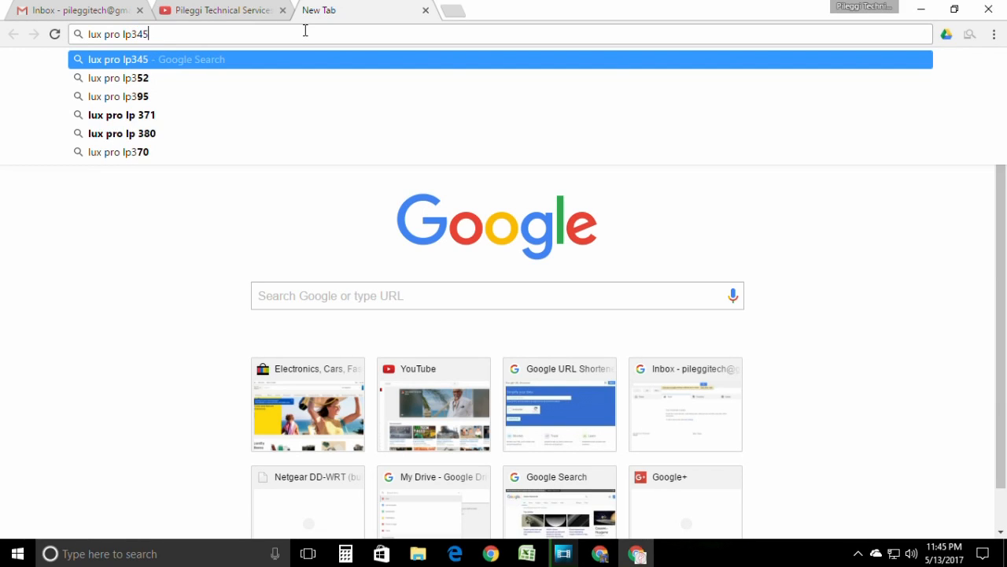
key("Return")
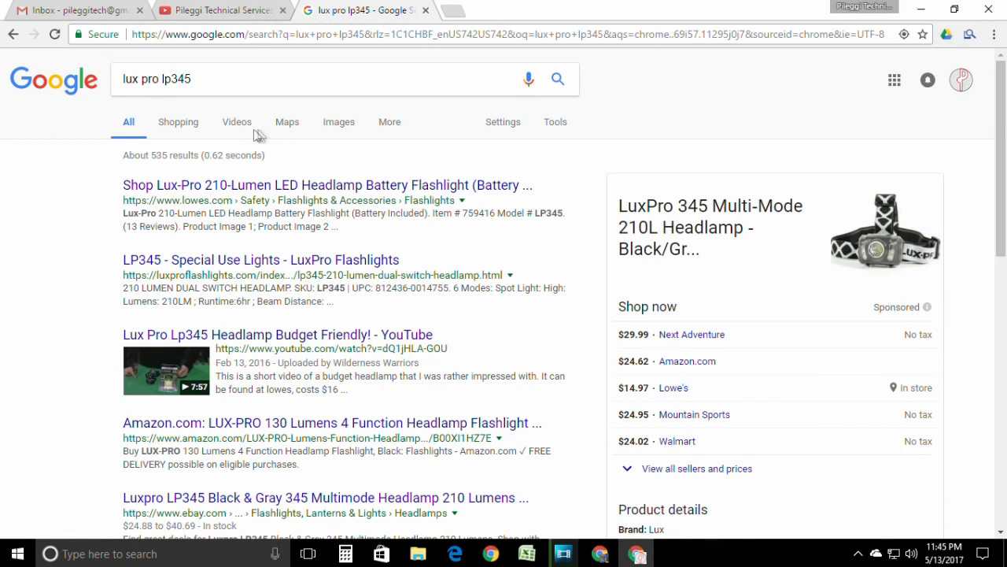
left_click(339, 130)
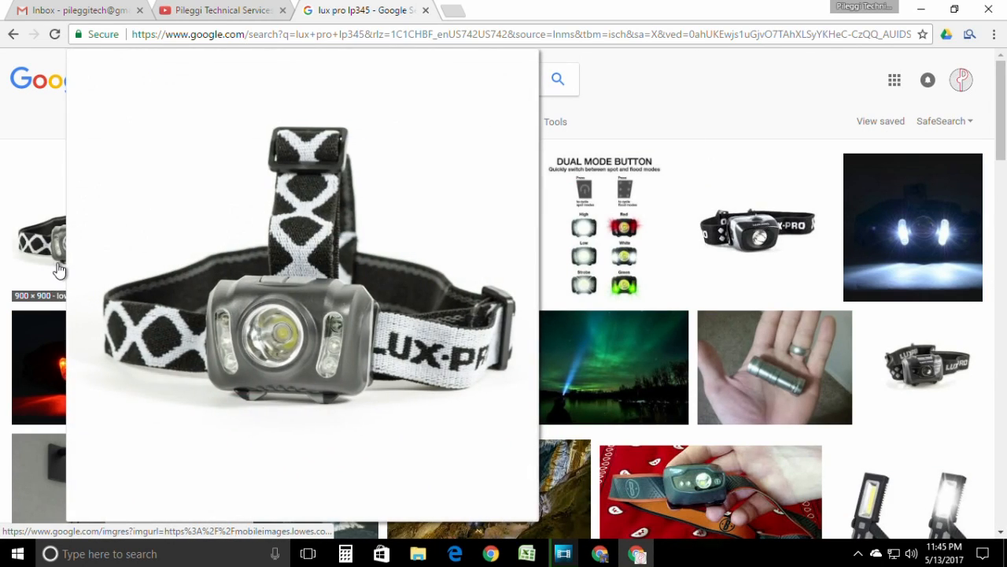
Start saving the second headlamp image result and browse to the E:\CamShare\Custom Thumbnails\Originals folder.
mouse_move(233, 224)
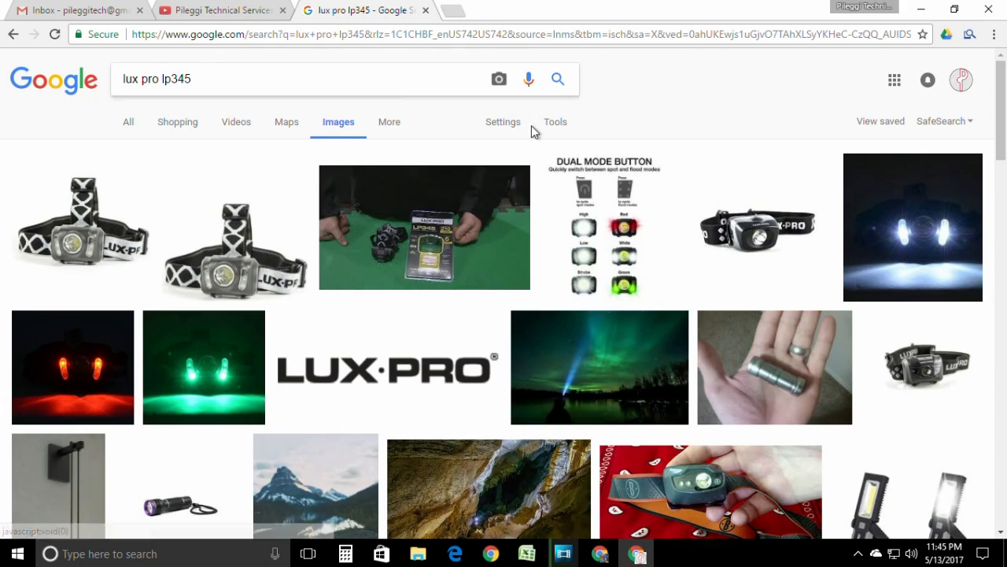
right_click(236, 244)
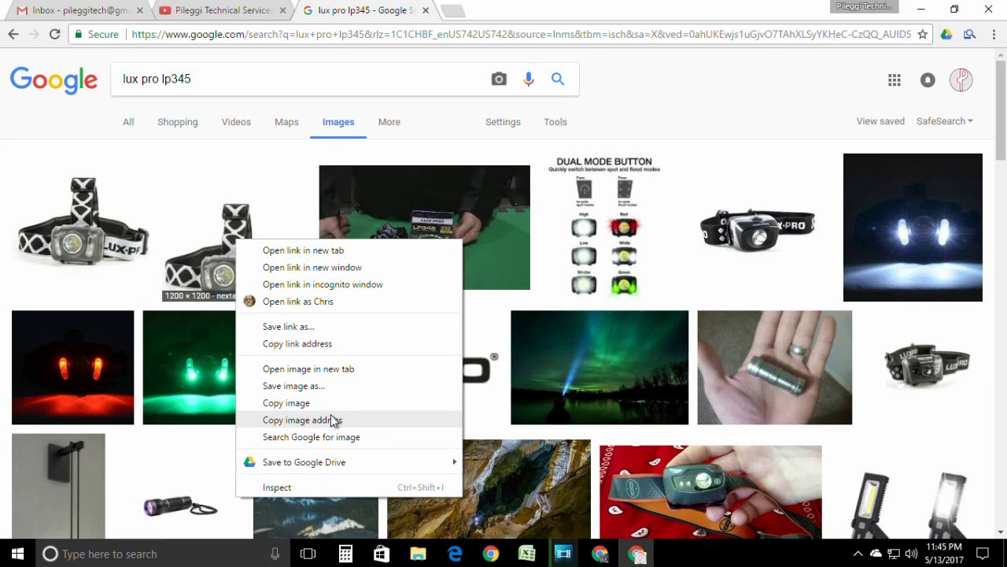
left_click(328, 386)
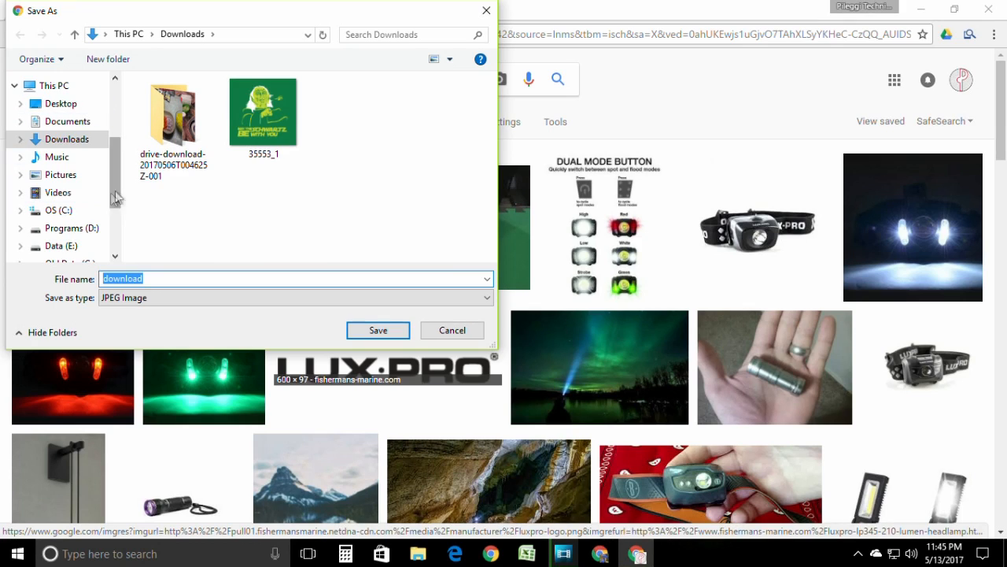
left_click_drag(114, 193, 131, 227)
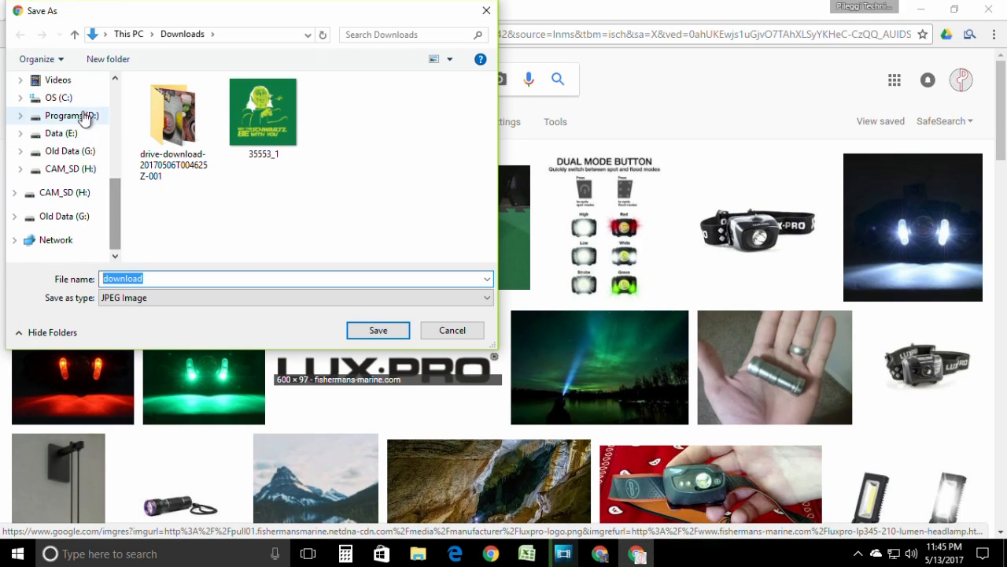
left_click(57, 134)
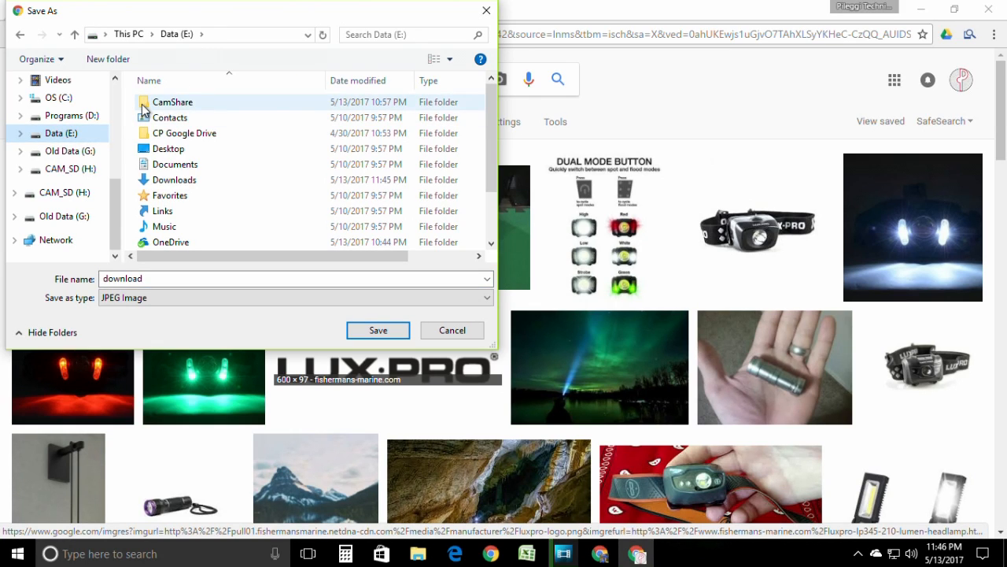
double_click(170, 102)
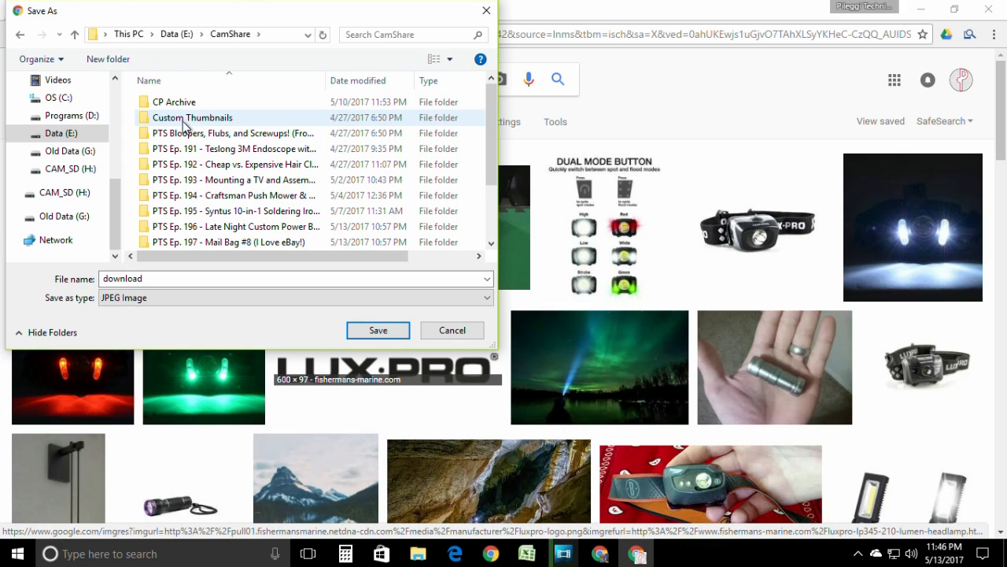
double_click(184, 124)
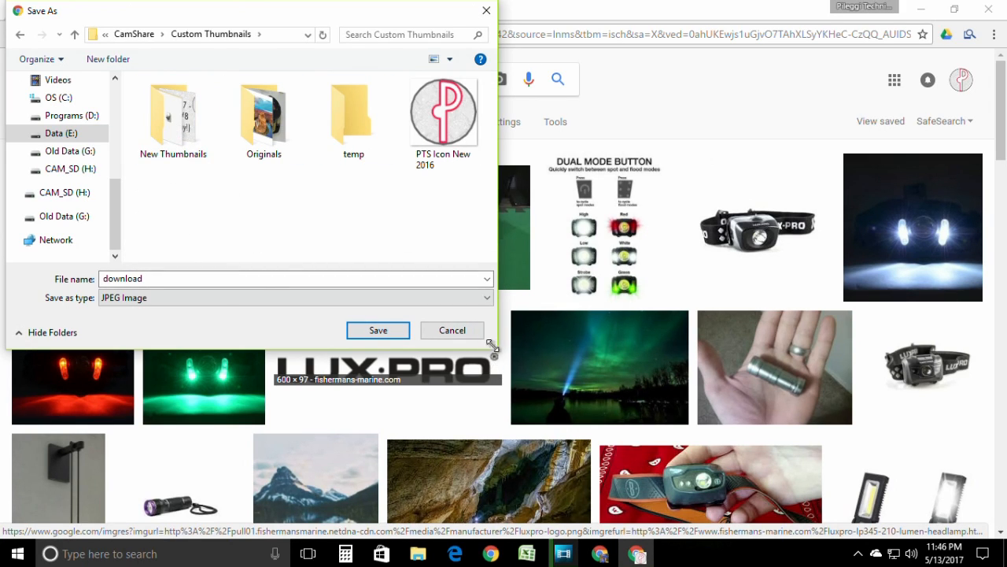
left_click_drag(496, 347, 854, 501)
double_click(276, 157)
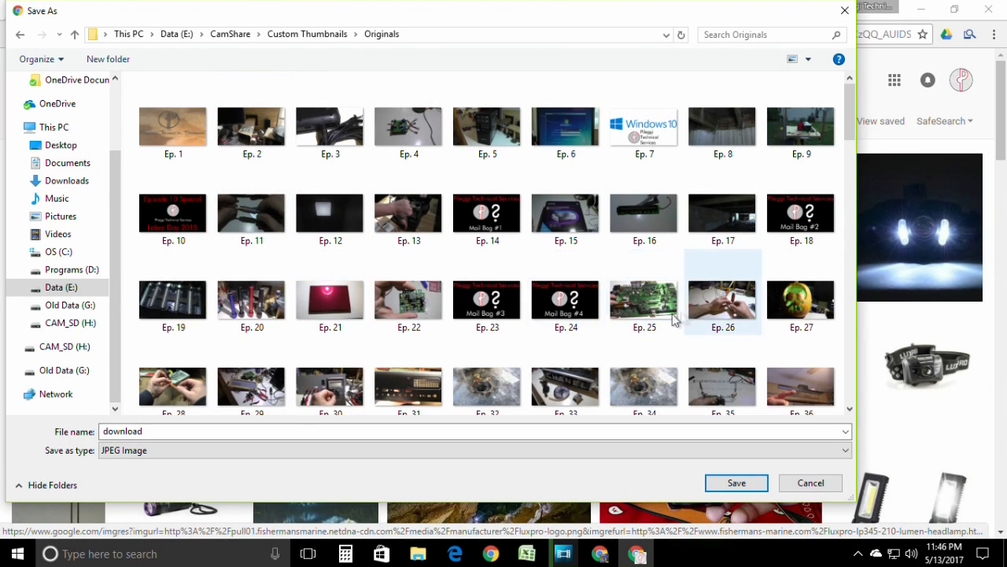
left_click_drag(849, 128, 833, 403)
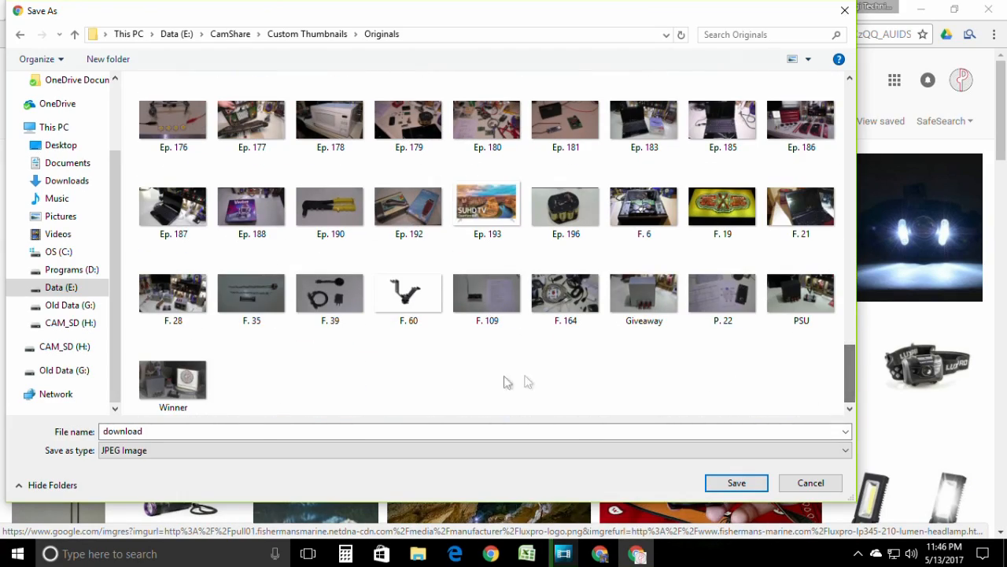
Save the headlamp image as a JPEG named "Ep. 198" and close the browser windows.
double_click(148, 431)
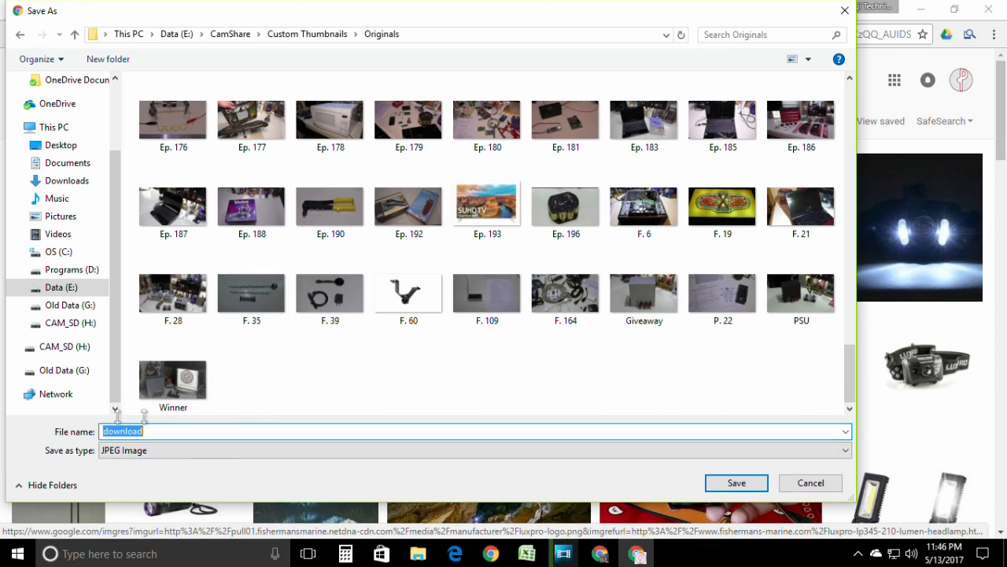
type("Ep")
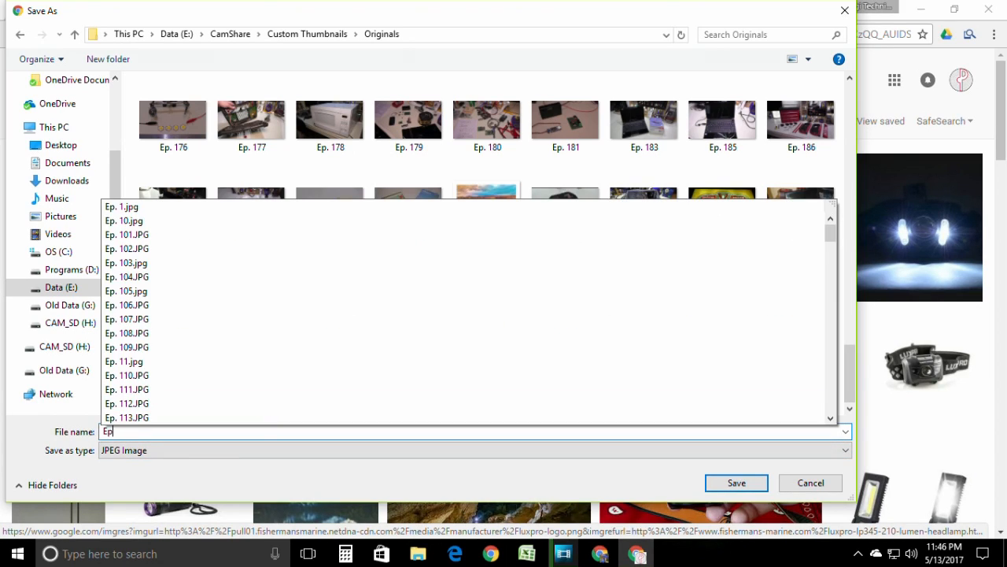
type(". 198")
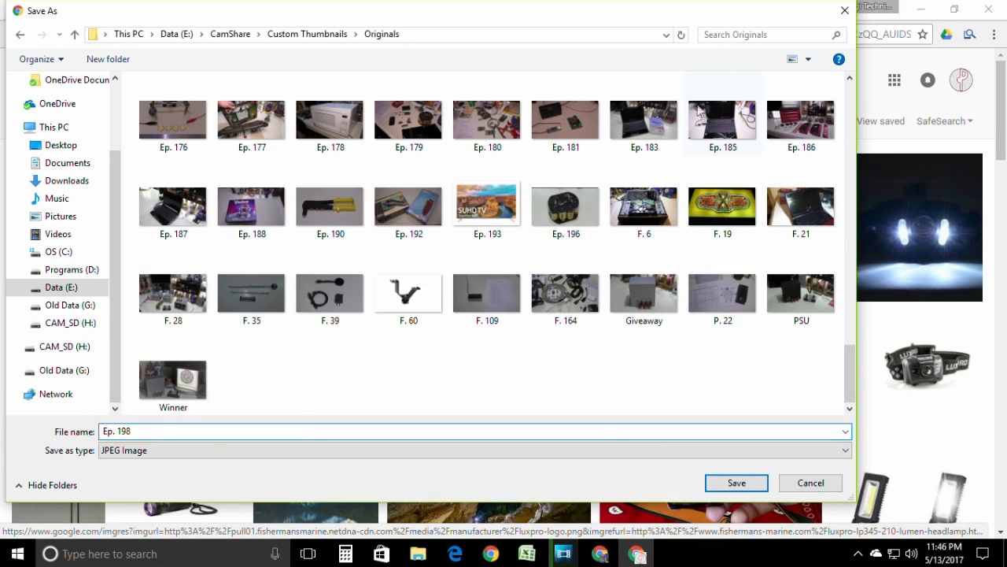
left_click(735, 481)
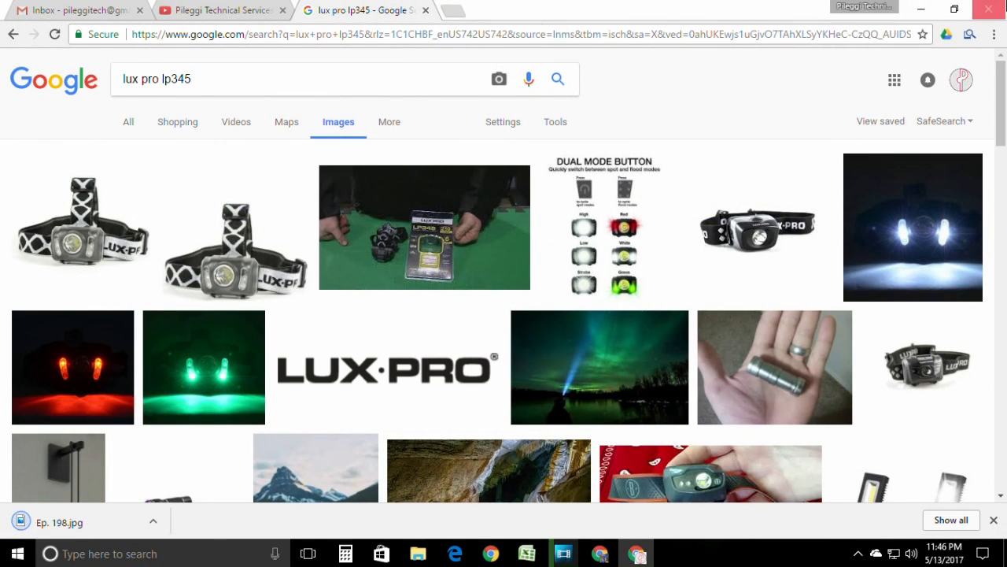
left_click(984, 9)
left_click(983, 11)
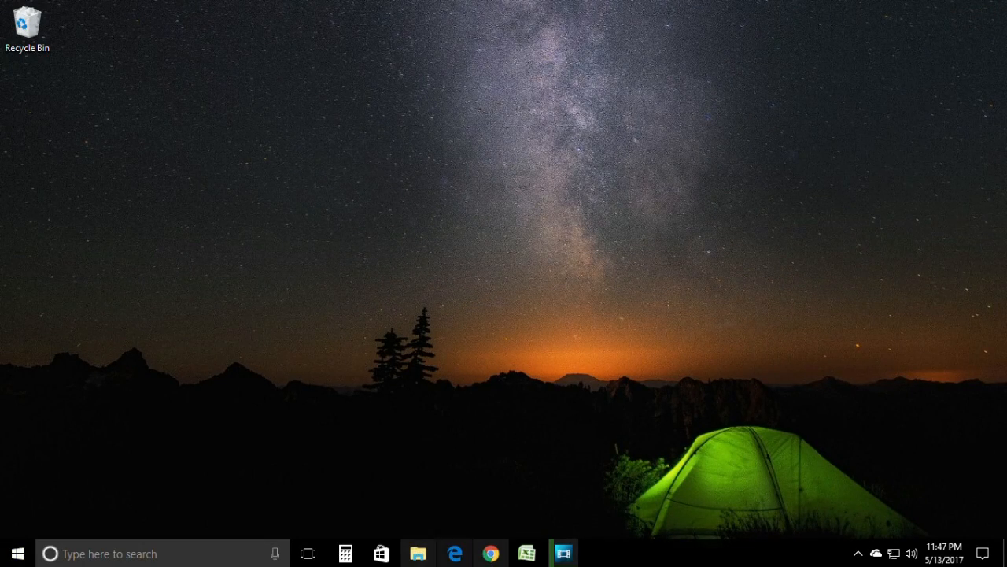
Launch GIMP and open Ep. 198.jpg from the Originals folder.
left_click(17, 555)
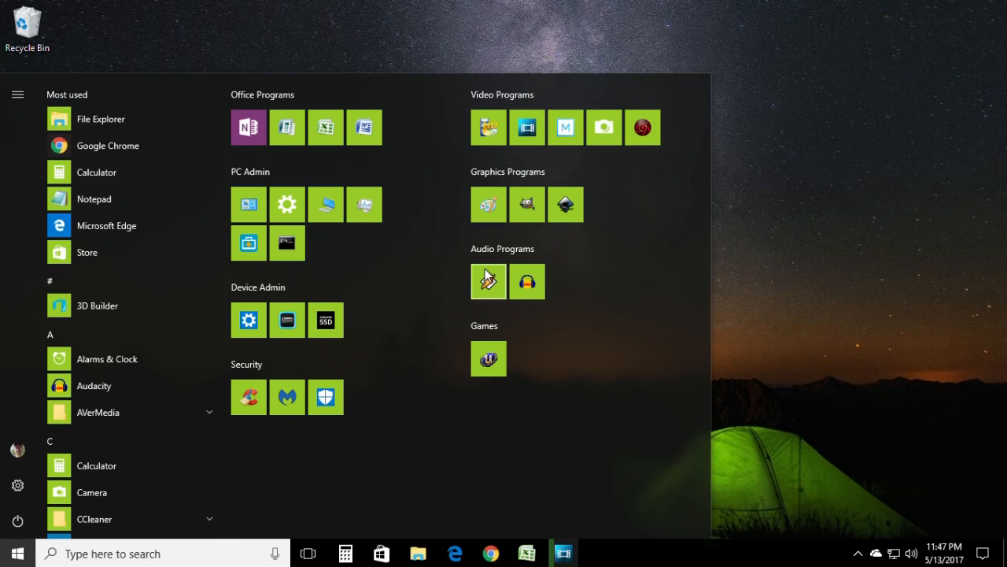
left_click(529, 210)
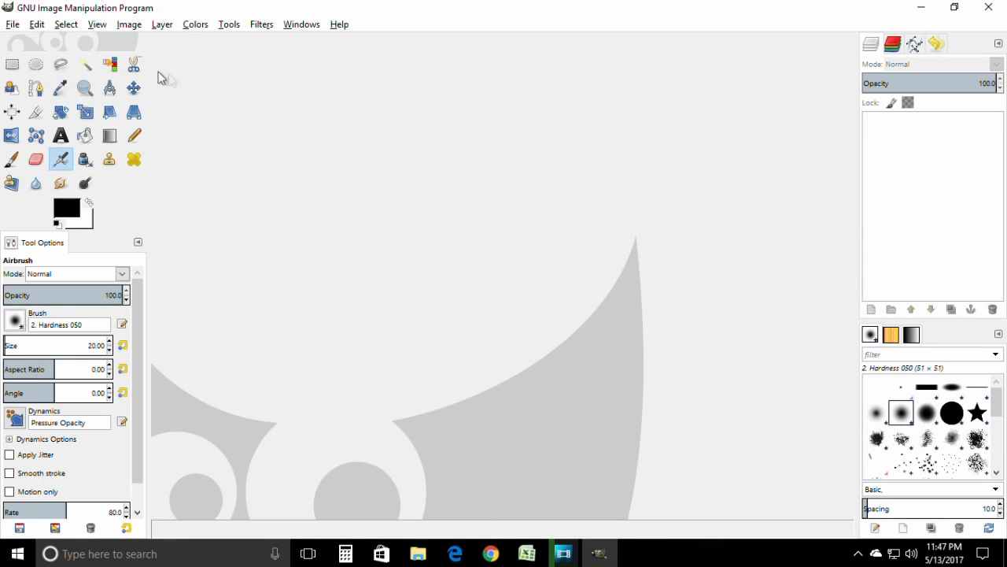
left_click(18, 30)
left_click(51, 72)
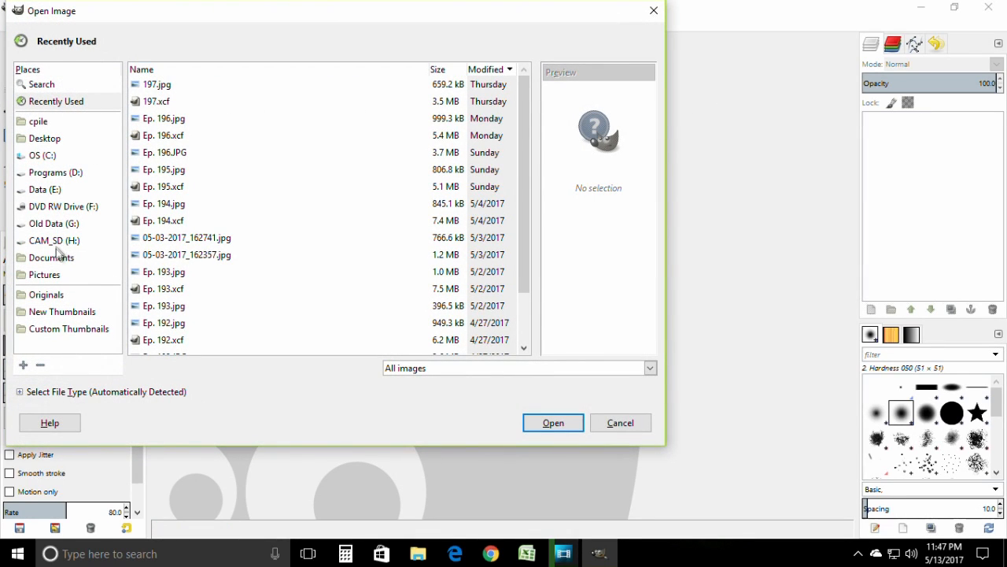
left_click(55, 313)
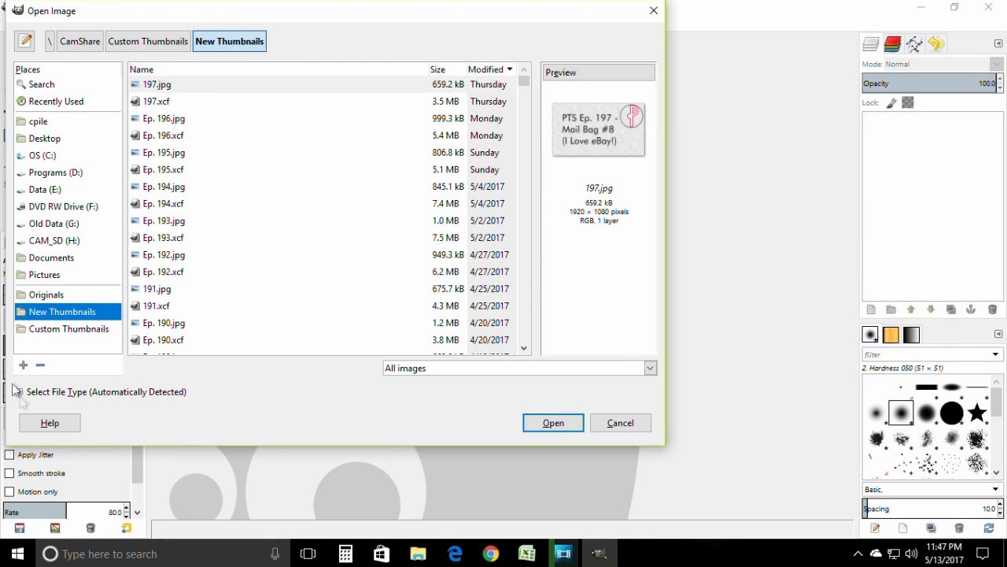
left_click(58, 294)
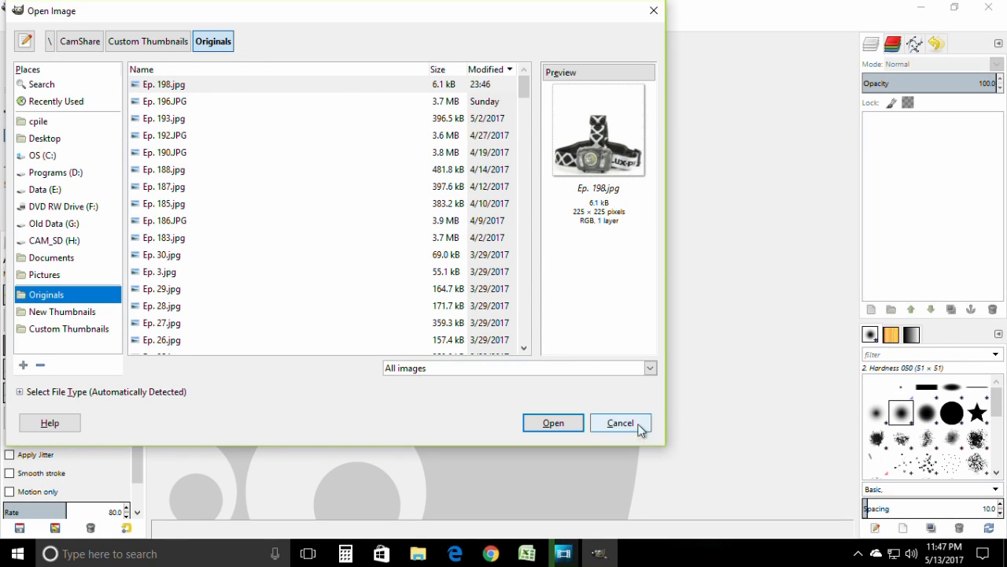
left_click(553, 423)
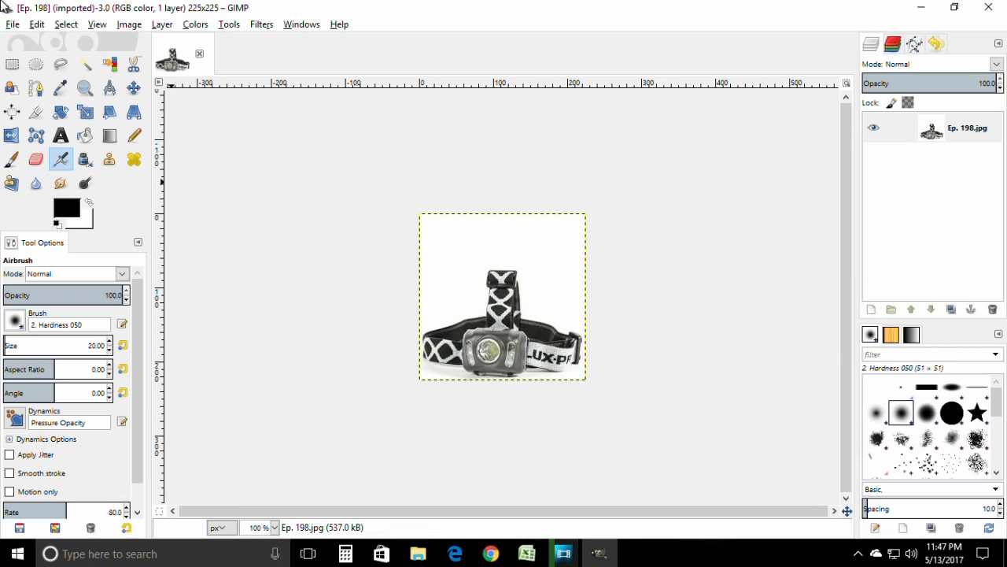
Create a new blank image 1920 pixels wide and 1080 pixels high.
left_click(13, 25)
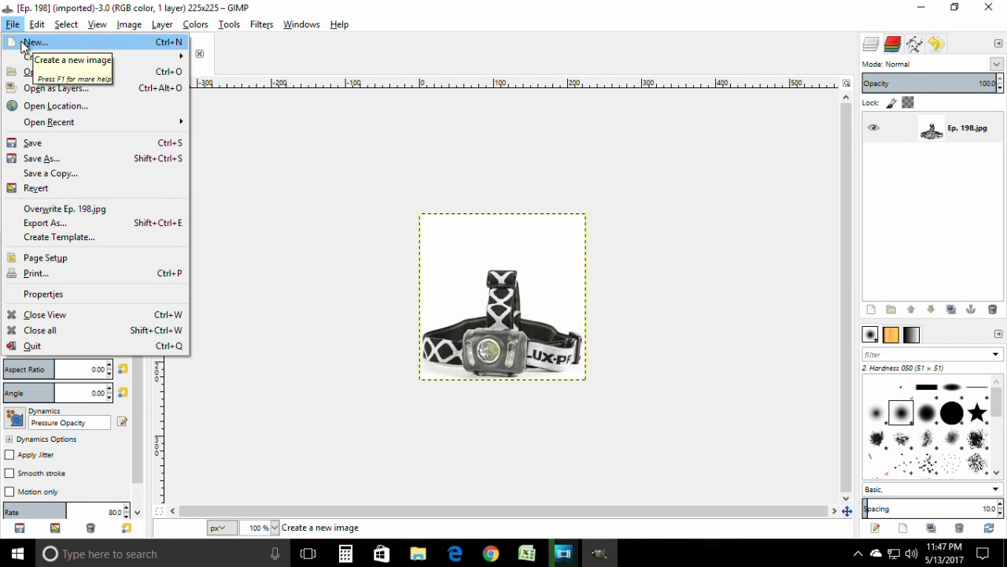
left_click(110, 43)
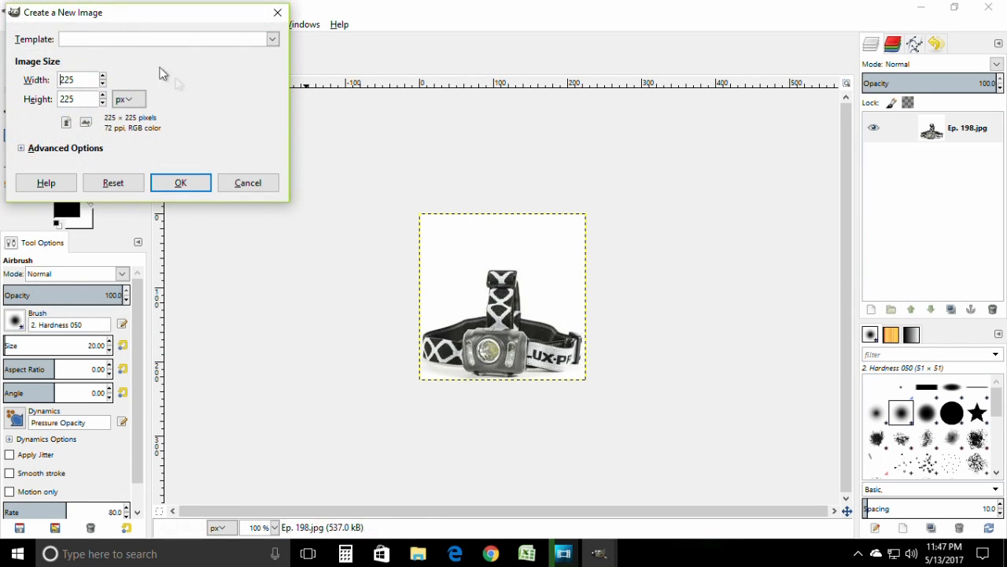
left_click_drag(214, 43, 600, 305)
double_click(545, 375)
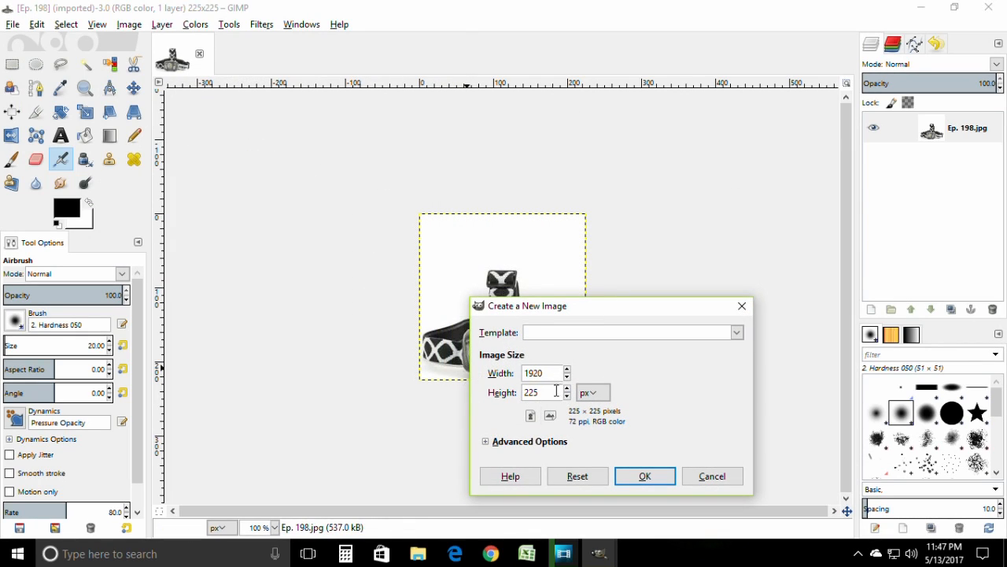
key("Tab")
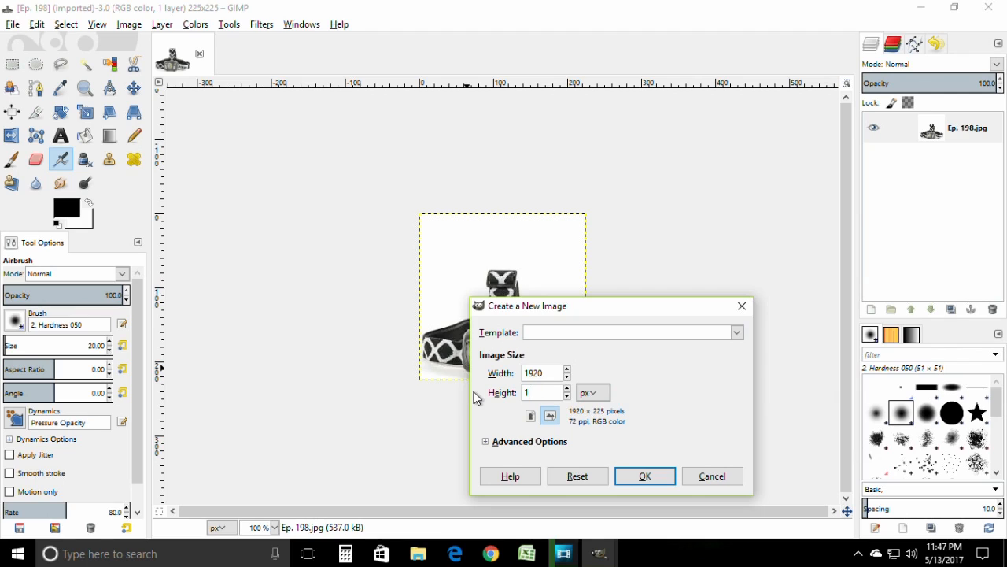
left_click(651, 479)
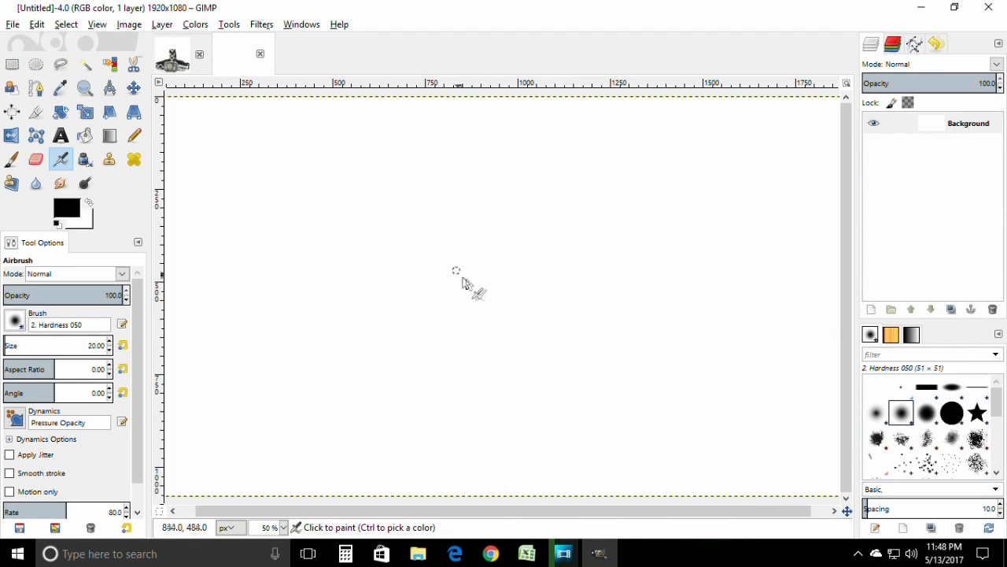
scroll(477, 266, "down", 1)
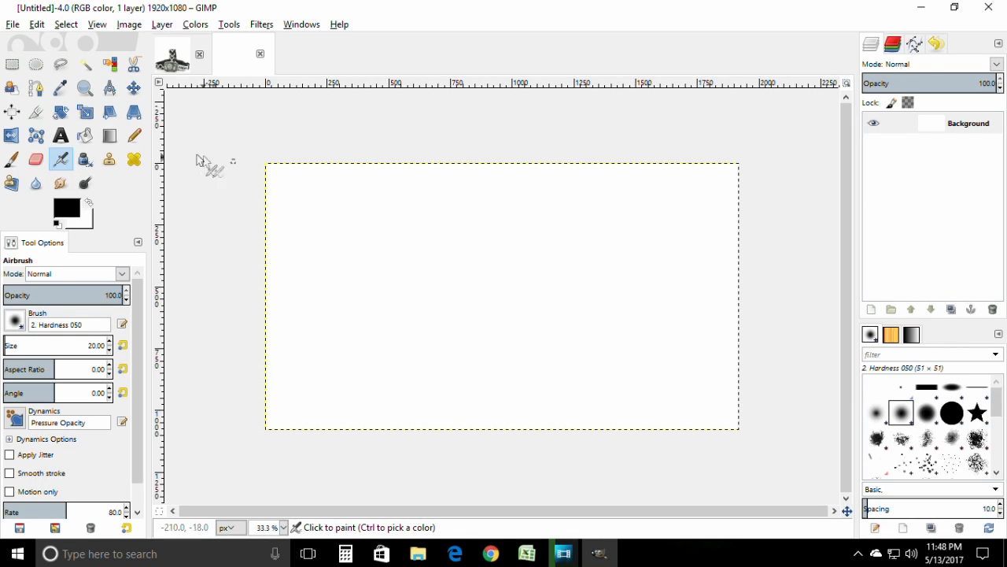
Open the logo file PTS Icon New 2016.xcf from the Custom Thumbnails folder.
left_click(13, 26)
left_click(41, 71)
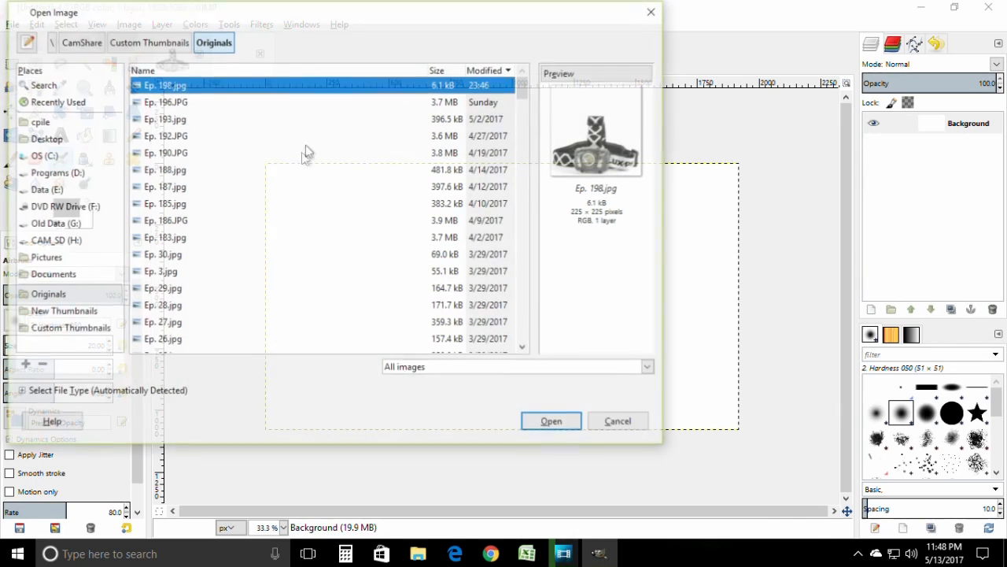
left_click(148, 42)
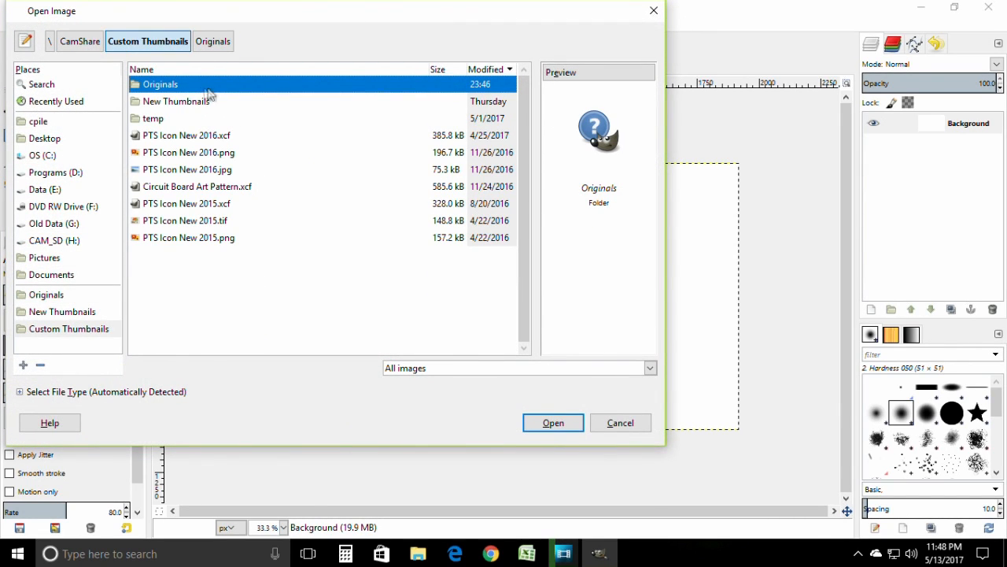
left_click(191, 136)
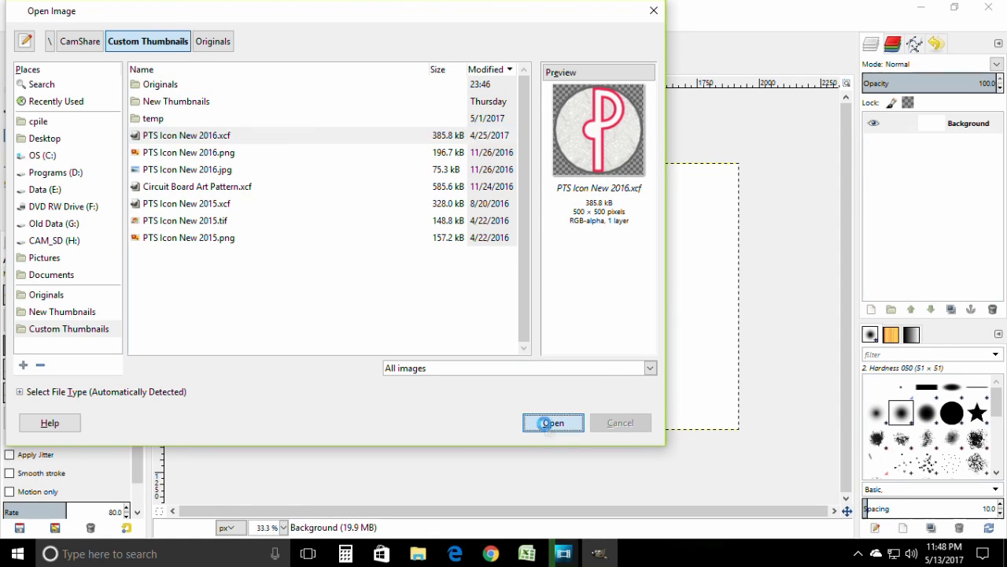
left_click(543, 422)
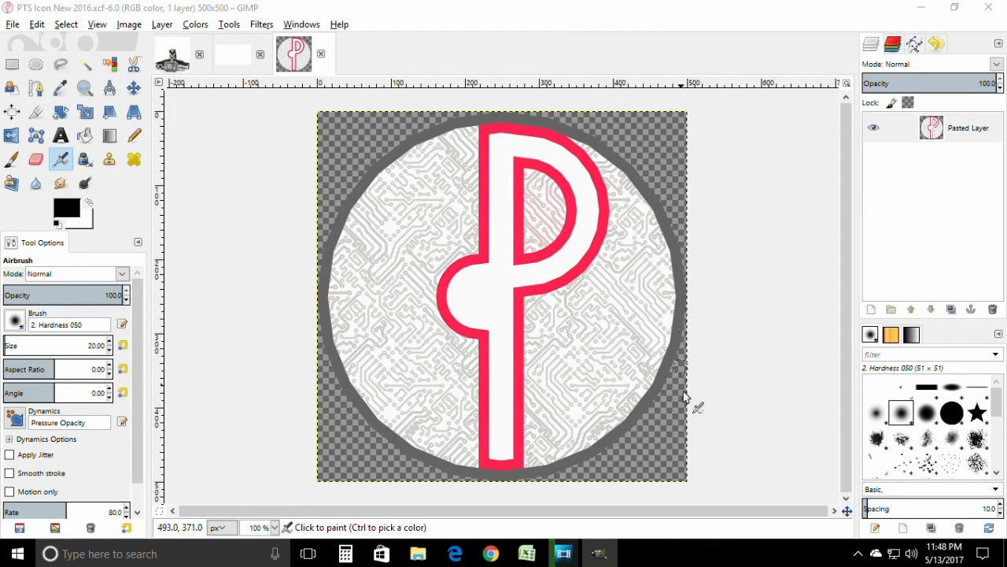
Open Circuit Board Art Pattern.xcf from the Custom Thumbnails folder.
left_click(13, 23)
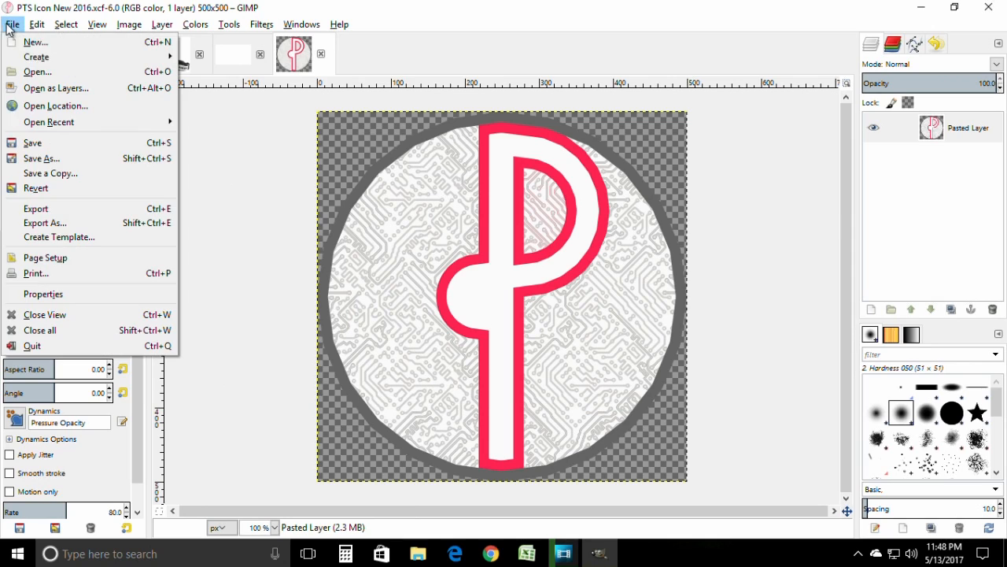
left_click(37, 70)
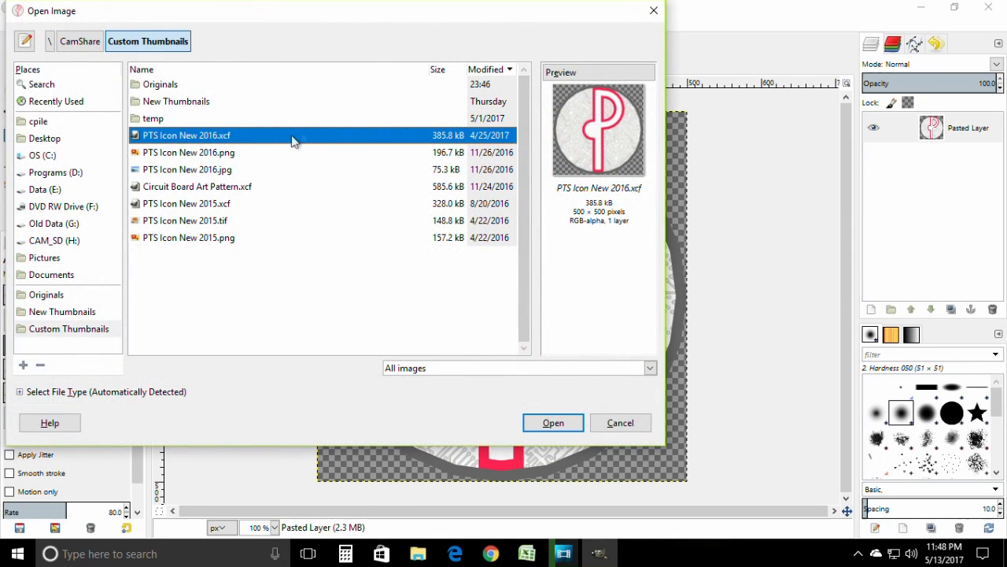
left_click(227, 189)
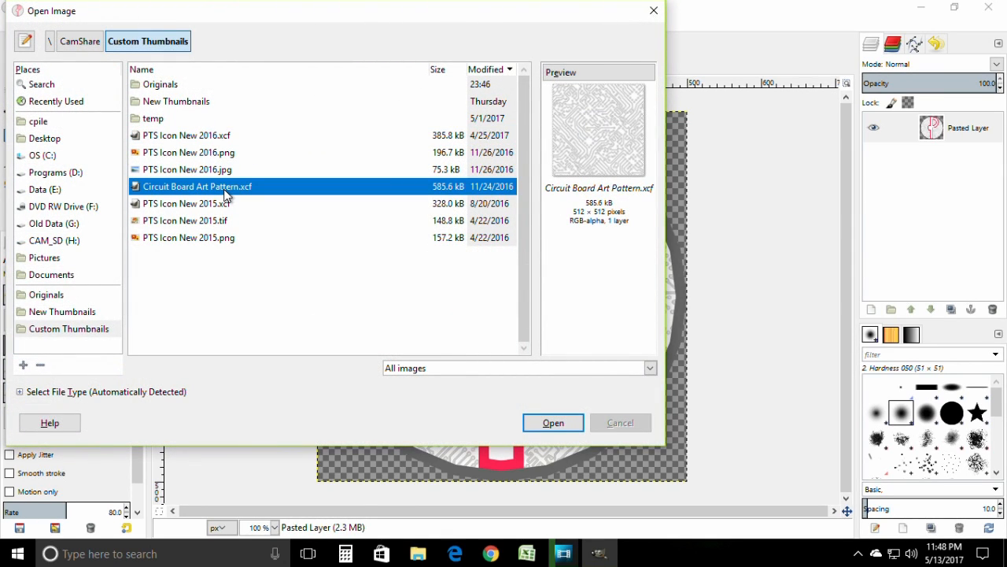
double_click(224, 195)
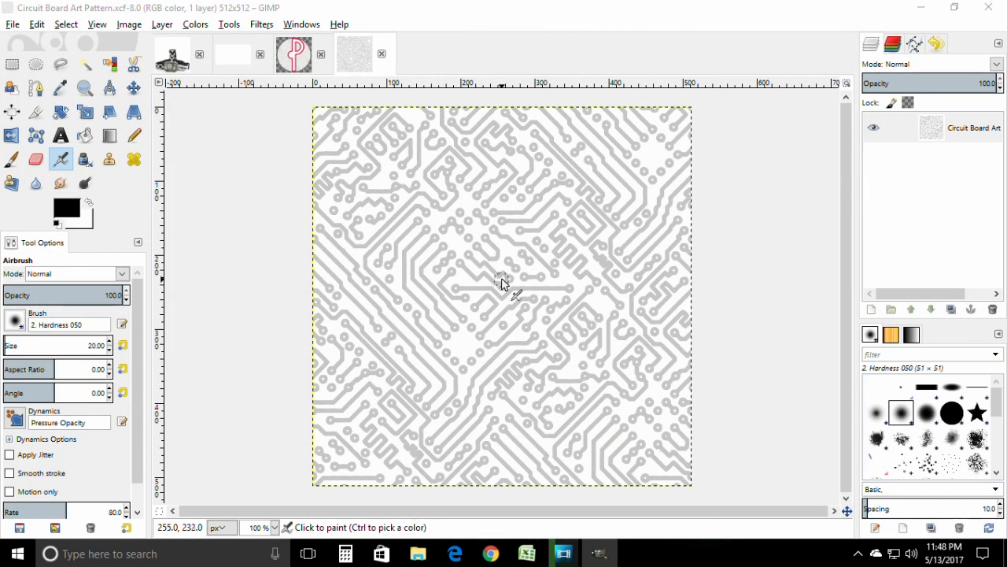
Select the entire circuit board pattern image and copy it to the clipboard.
left_click(39, 24)
mouse_move(54, 18)
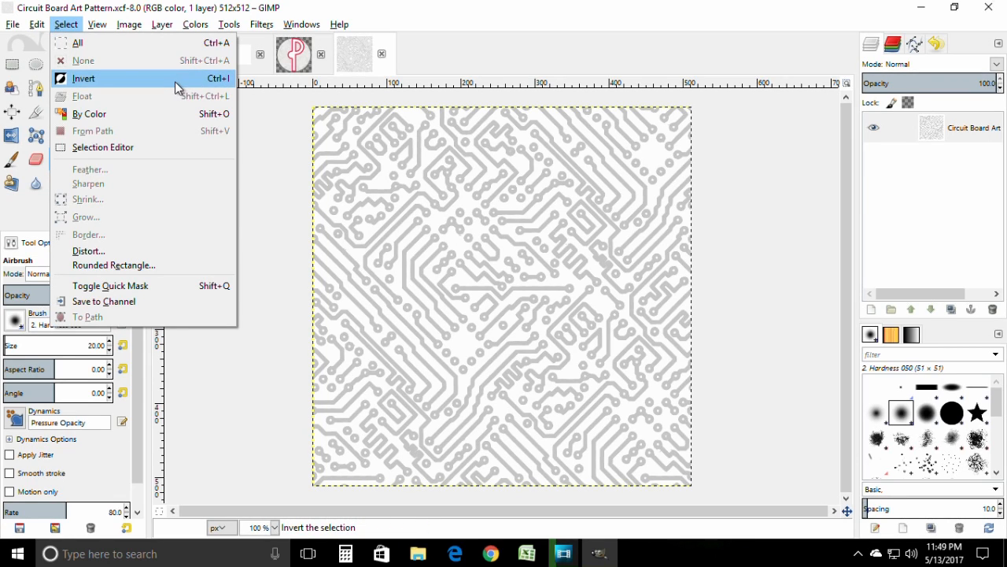
left_click(141, 43)
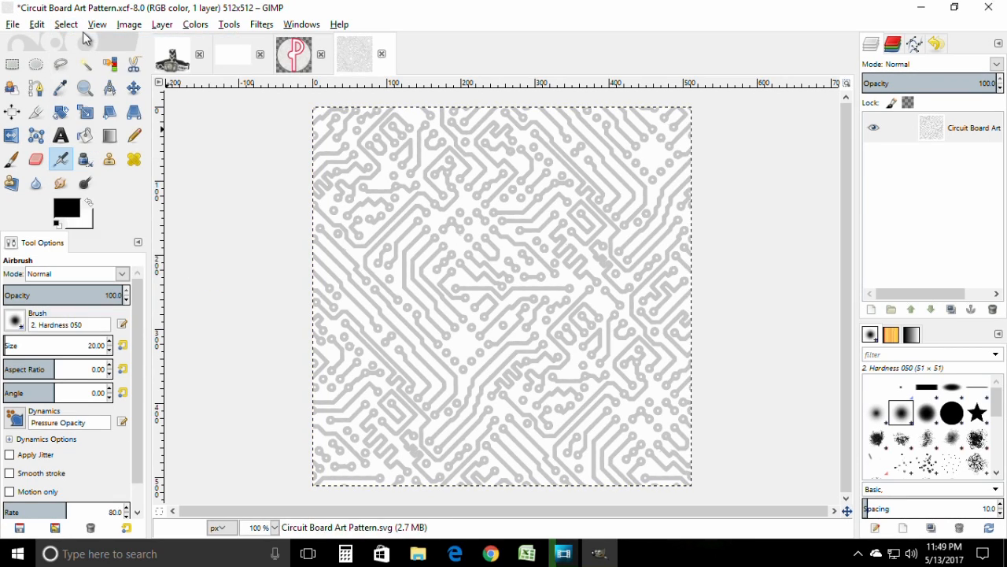
left_click(42, 27)
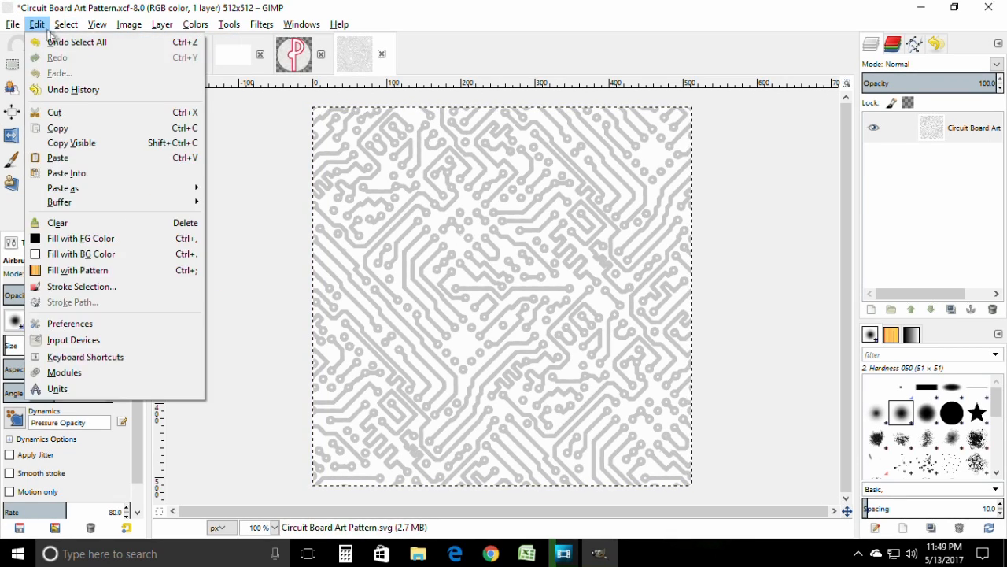
left_click(57, 128)
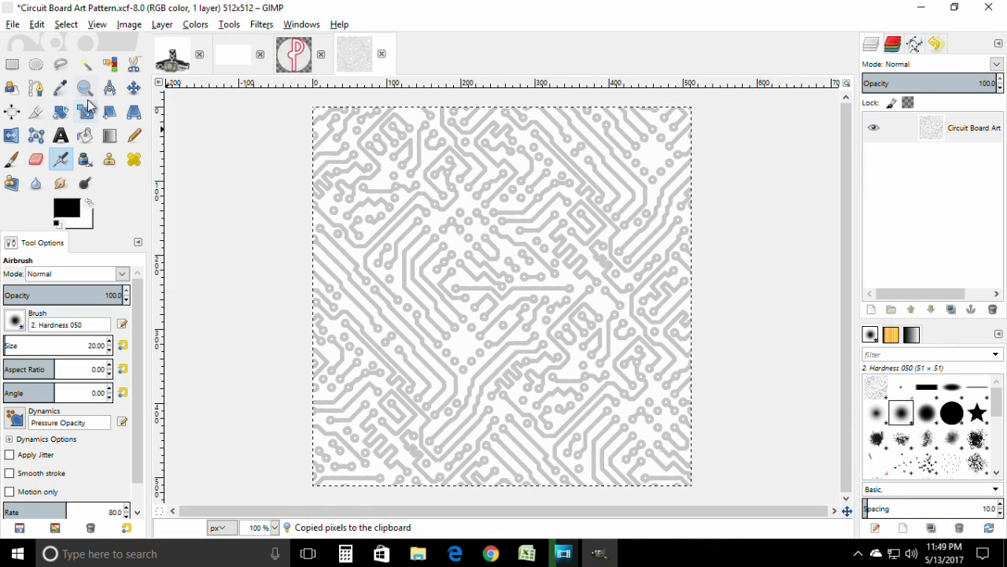
Fill the blank 1920x1080 image with the Clipboard pattern using Bucket Fill.
left_click(228, 62)
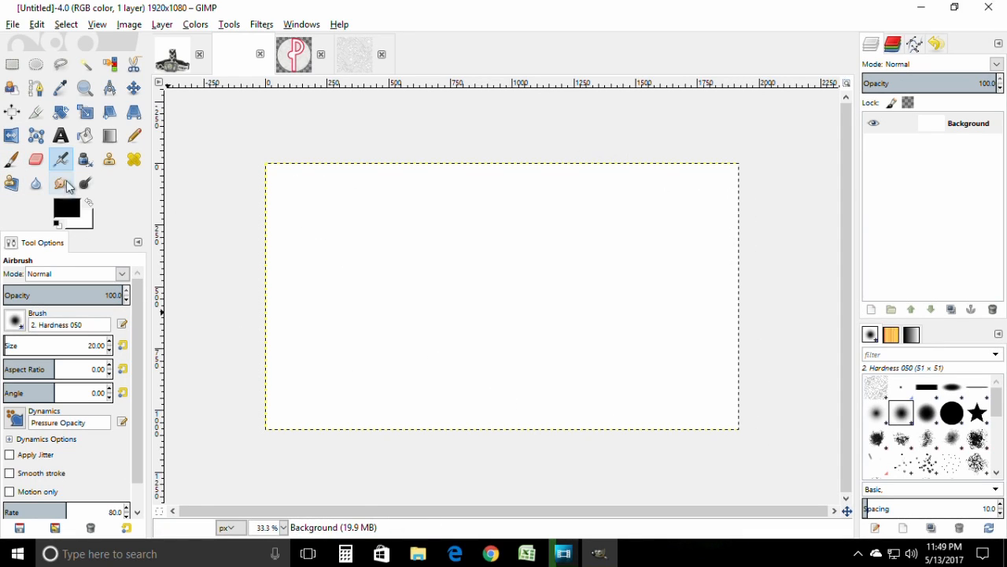
left_click(86, 137)
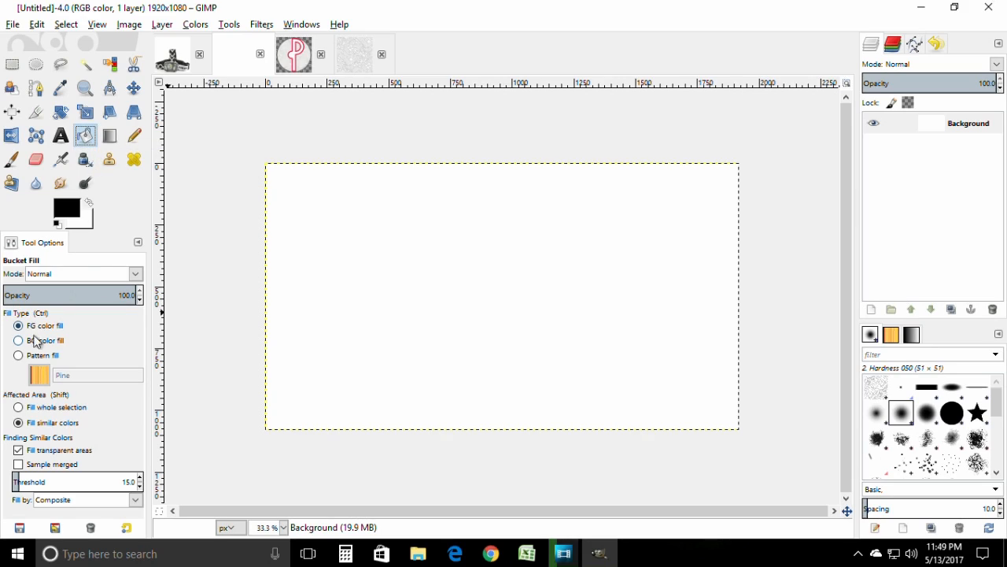
left_click(33, 356)
left_click(41, 375)
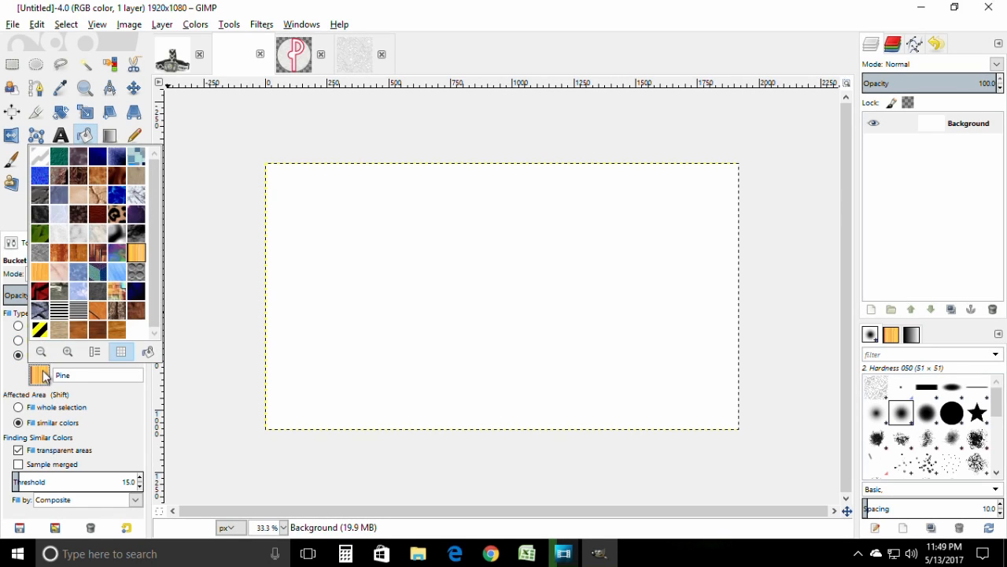
left_click(42, 161)
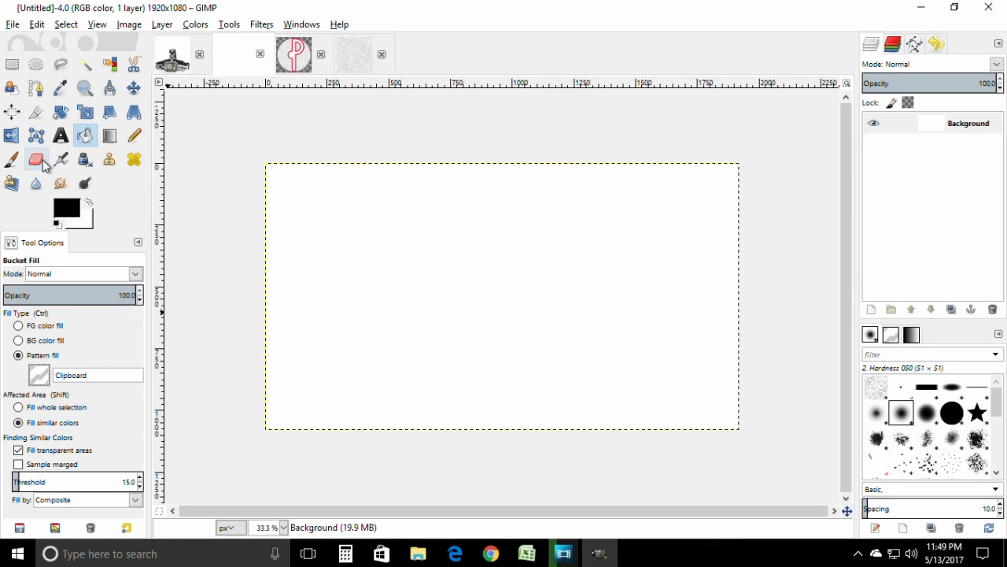
left_click(441, 251)
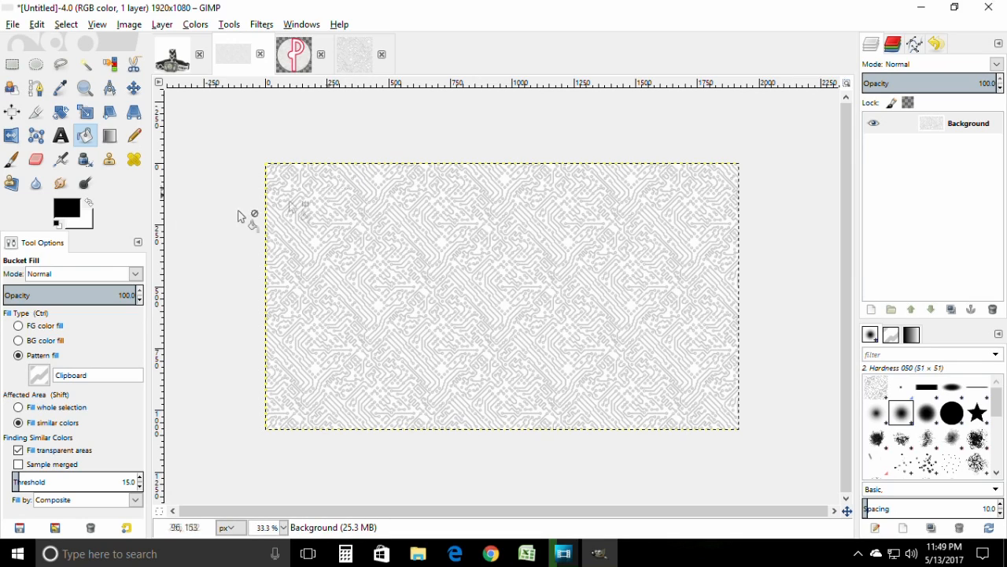
Try to select the white background around the headlamp in Ep. 198.jpg with Fuzzy Select.
left_click(172, 66)
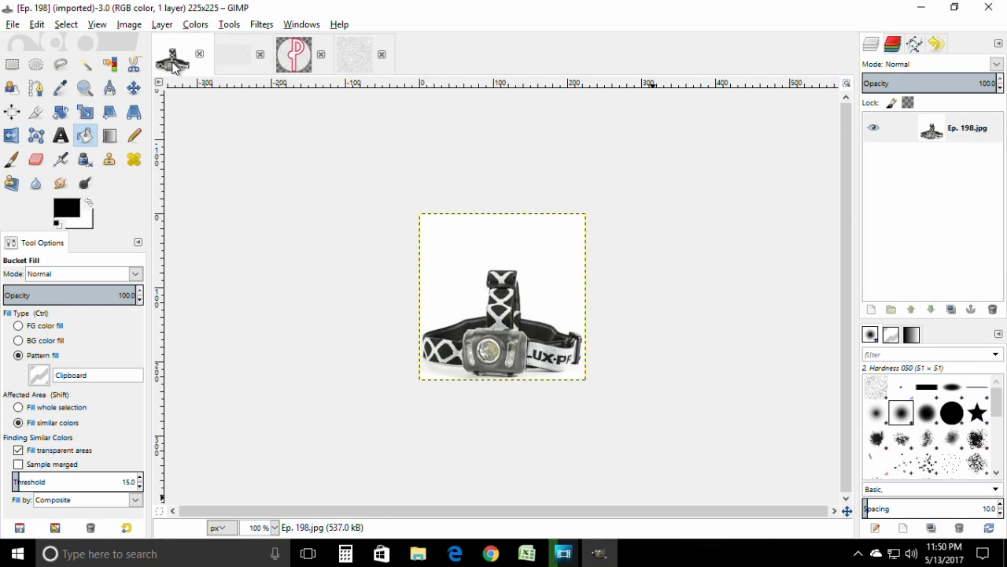
left_click(249, 63)
left_click(175, 60)
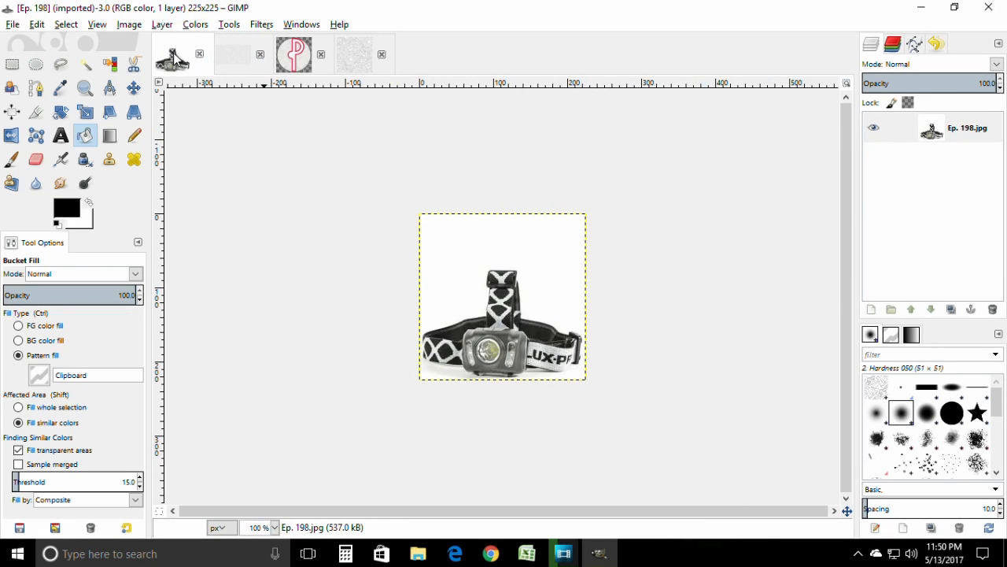
left_click(84, 66)
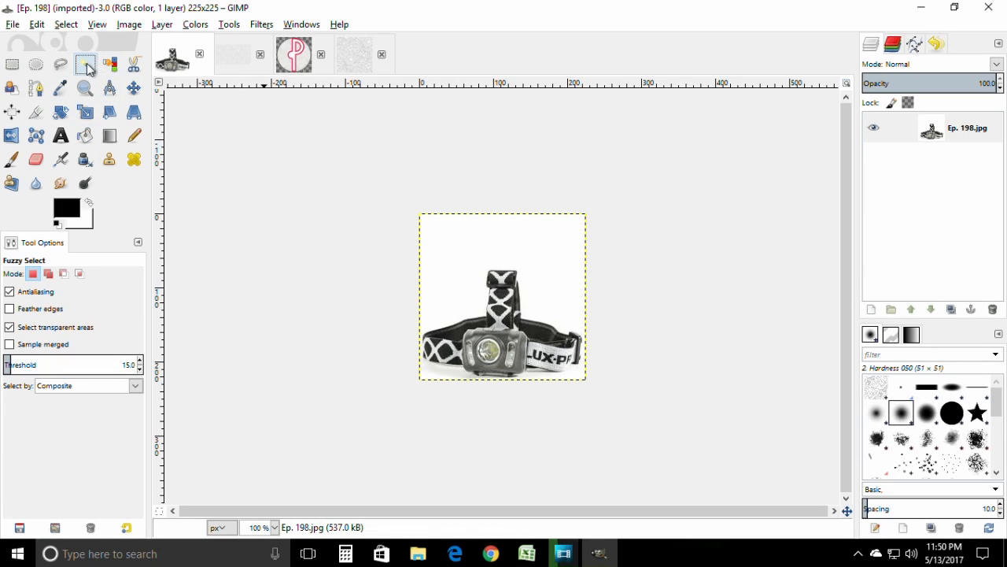
left_click(463, 262)
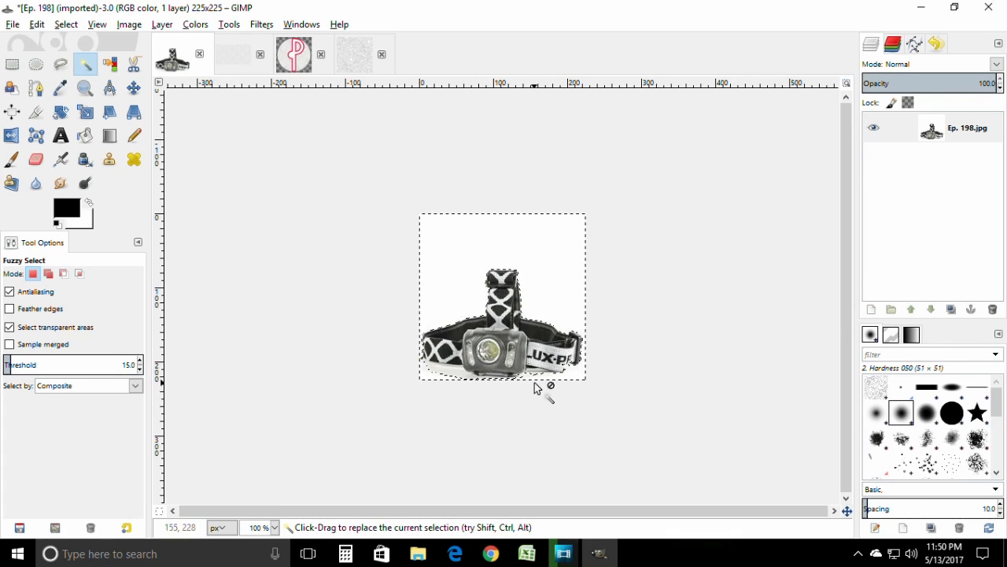
key("ctrl")
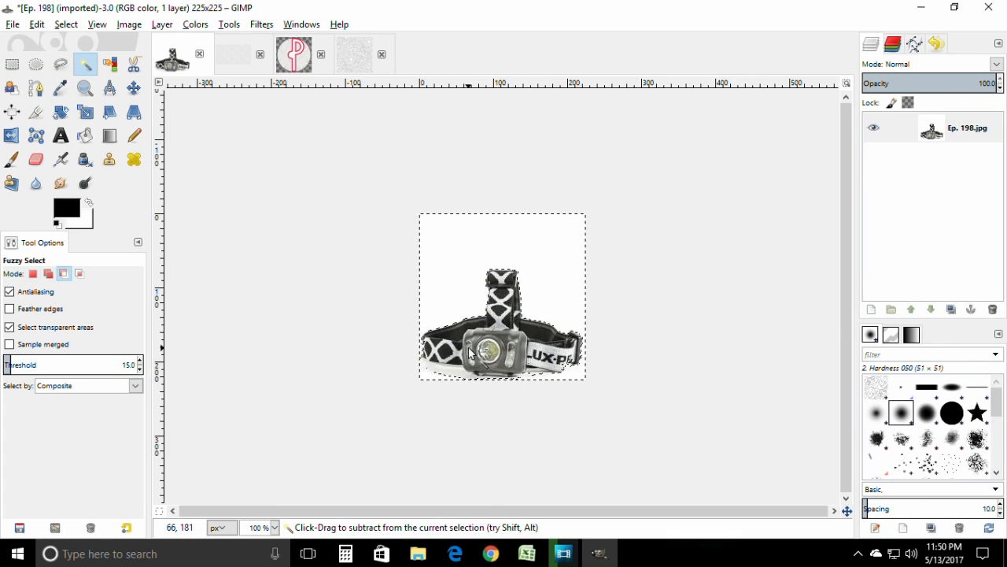
scroll(466, 356, "up", 2)
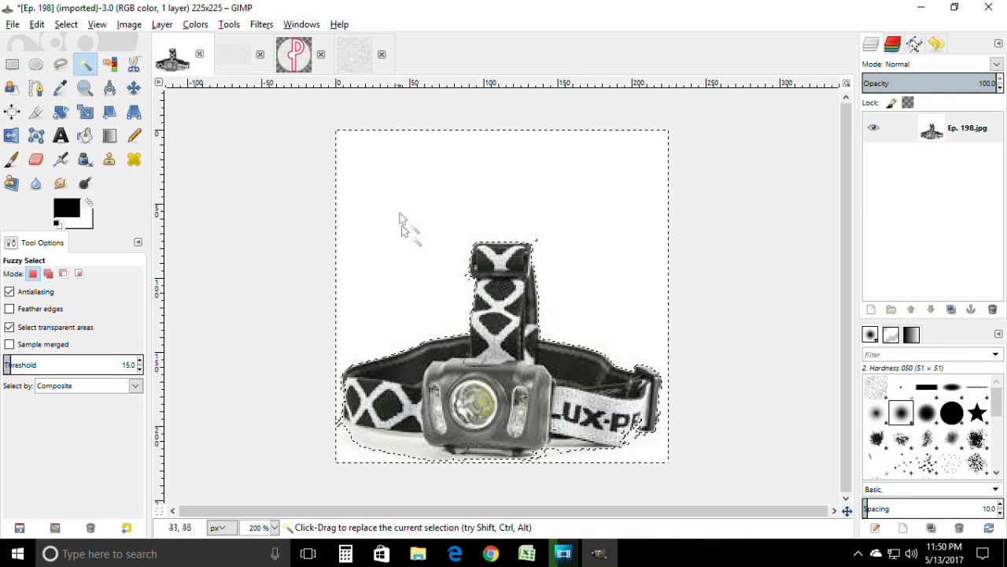
key("shift")
key("shift")
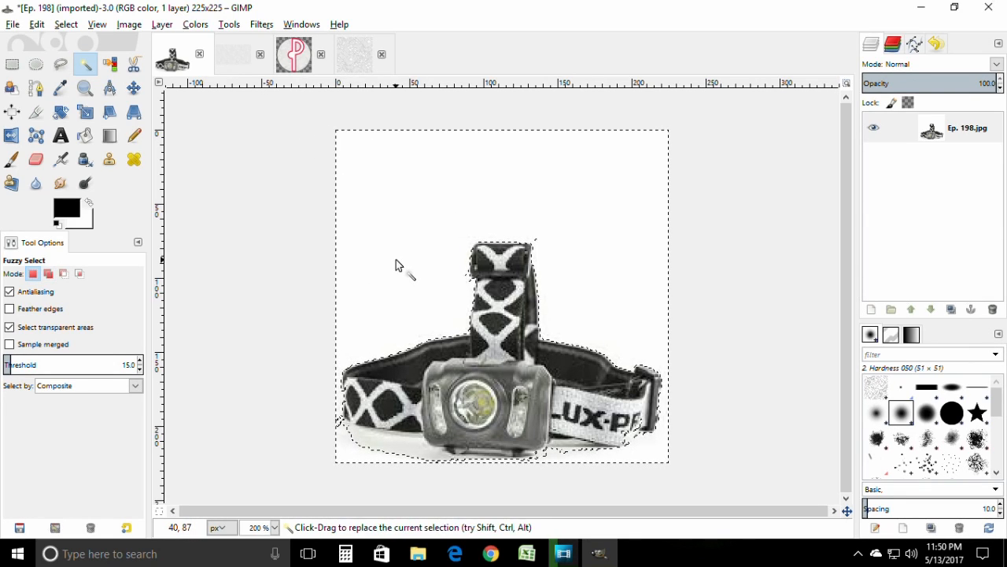
key("ctrl")
key("shift")
key("shift")
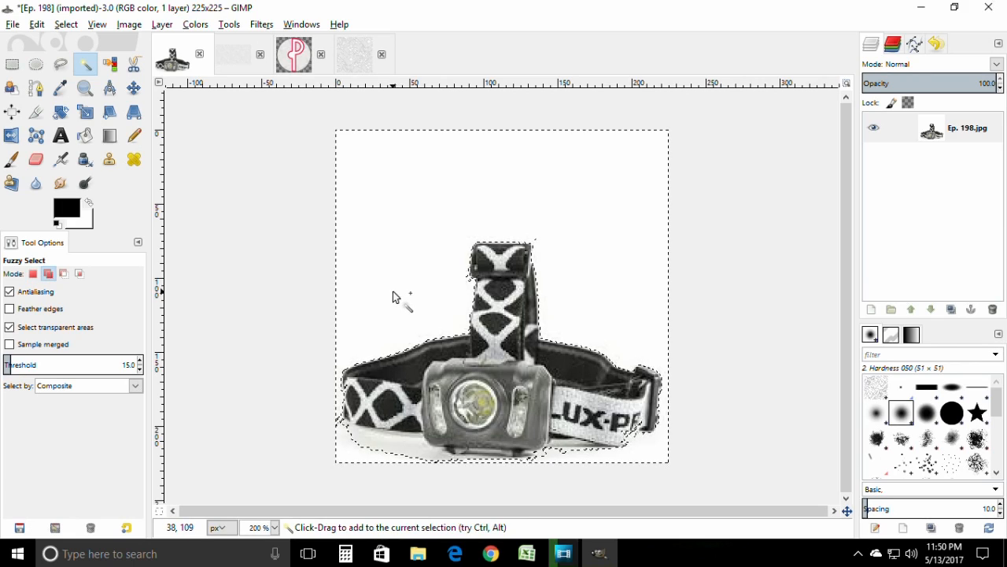
key("shift")
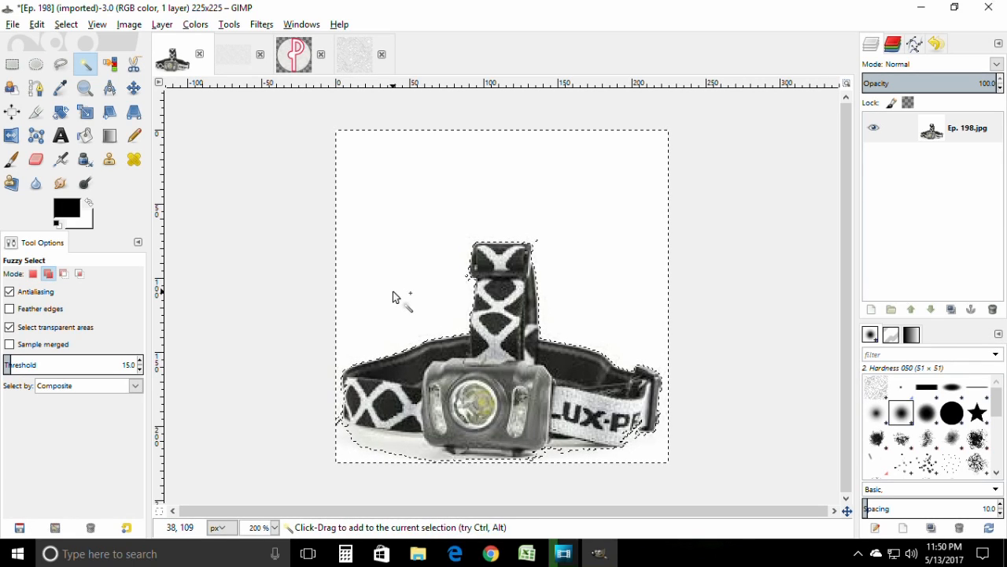
key("ctrl")
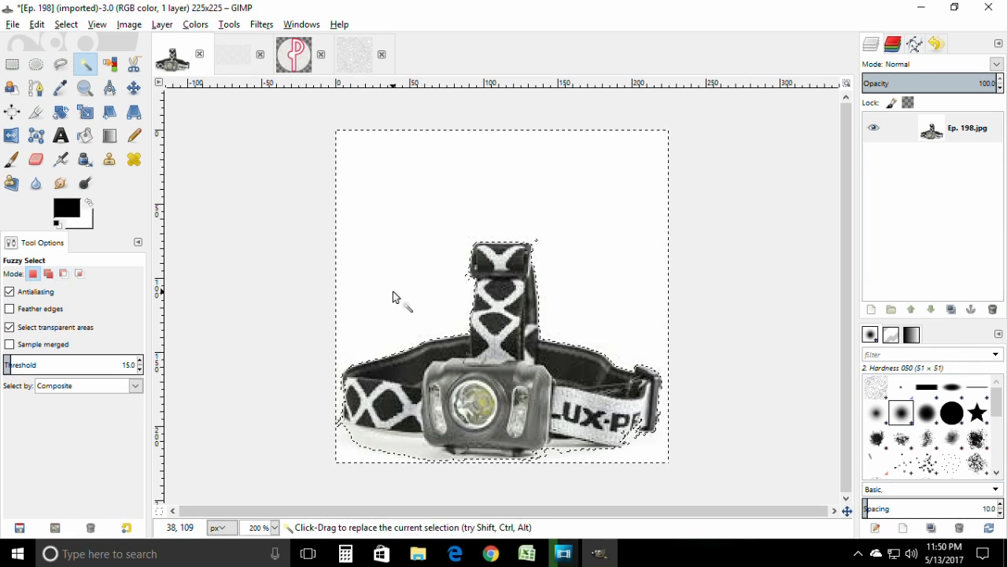
key("ctrl")
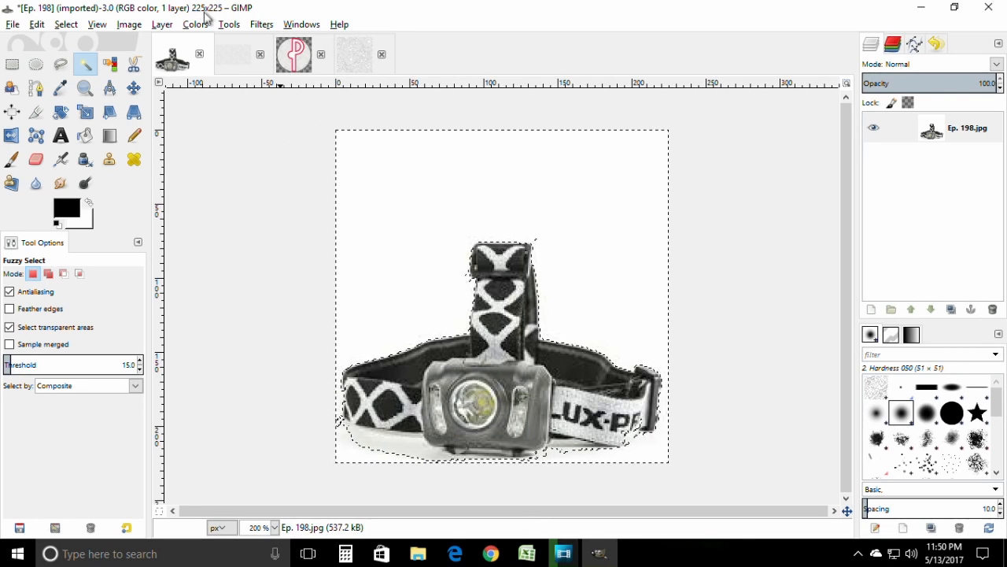
Switch to Chrome, open the business profile and restore the recently closed tabs containing the lux pro lp345 image search.
left_click(491, 554)
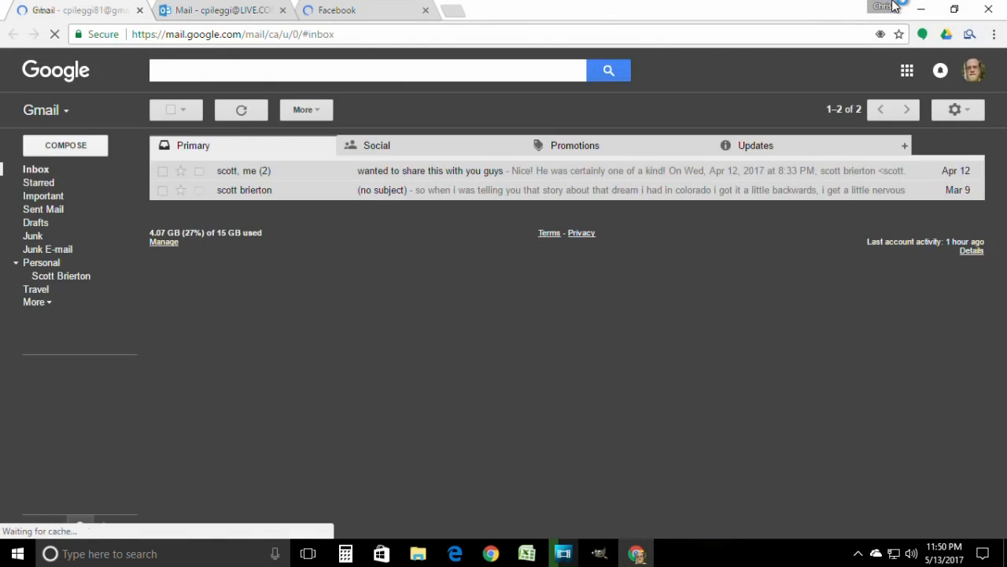
left_click(882, 7)
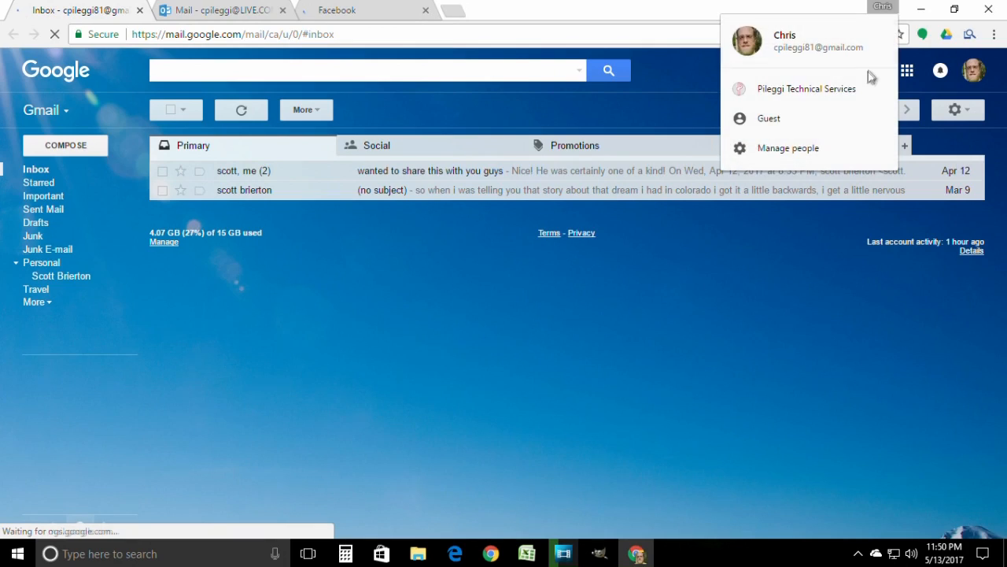
left_click(862, 88)
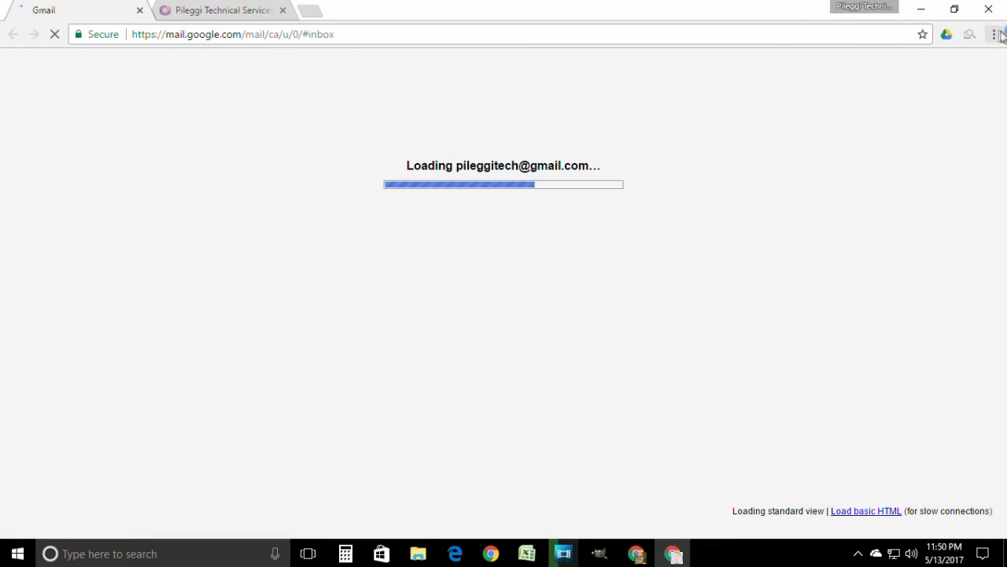
left_click(995, 34)
mouse_move(933, 114)
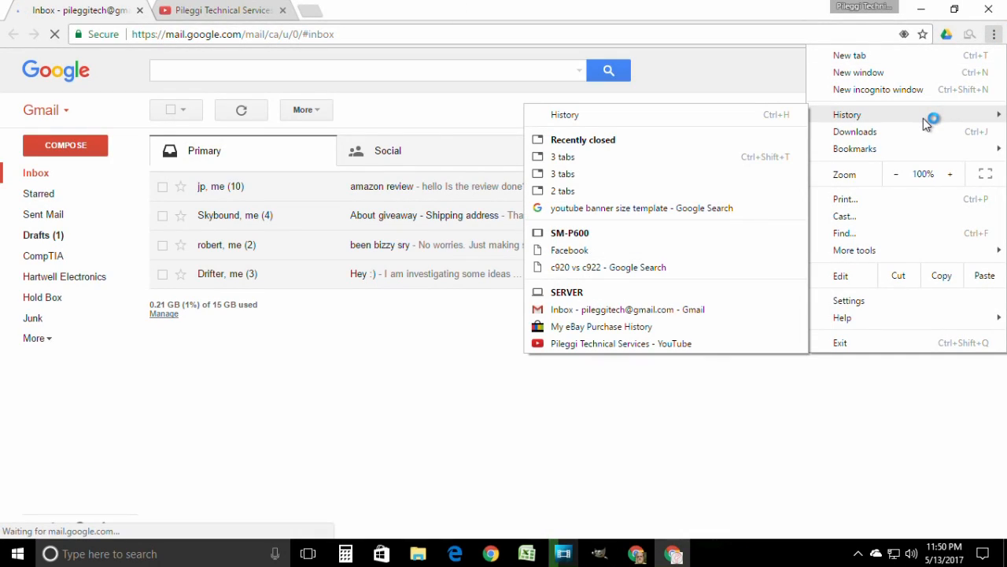
left_click(646, 156)
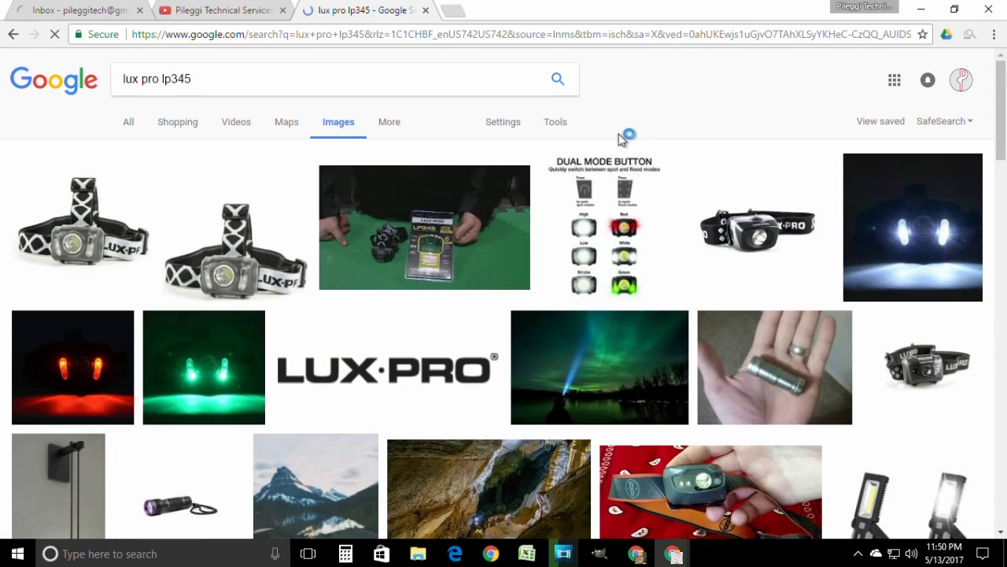
Open the full-size 1200 × 1200 Lux-Pro LP345 headlamp picture and save it over Ep. 198.jpg in the Originals folder.
left_click(248, 251)
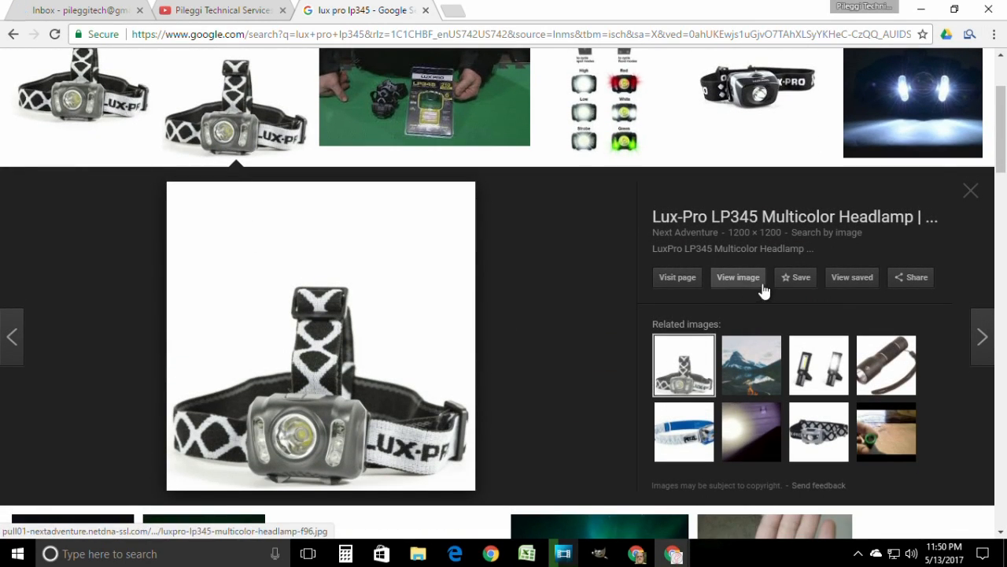
left_click(738, 277)
right_click(591, 254)
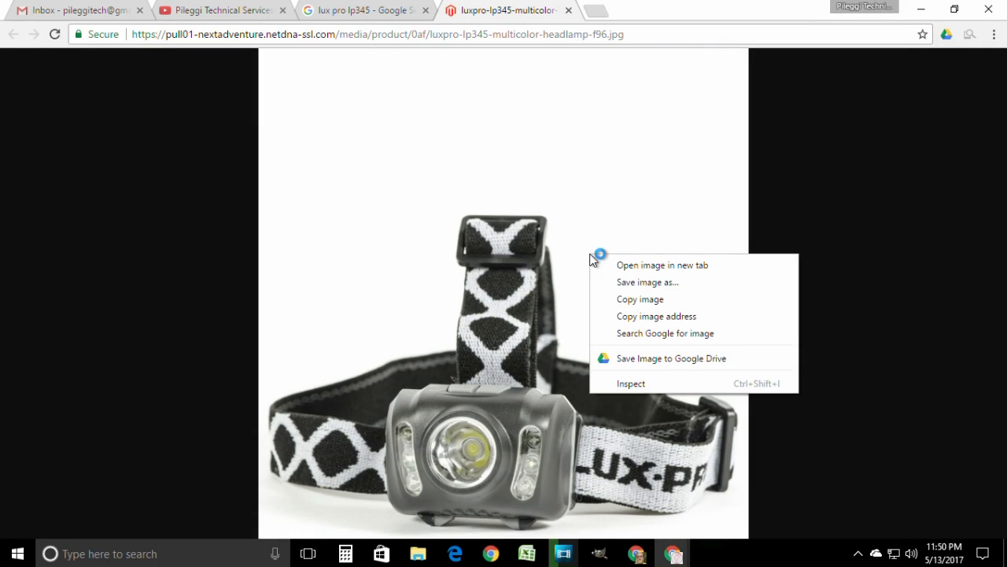
left_click(675, 288)
scroll(693, 340, "down", 10)
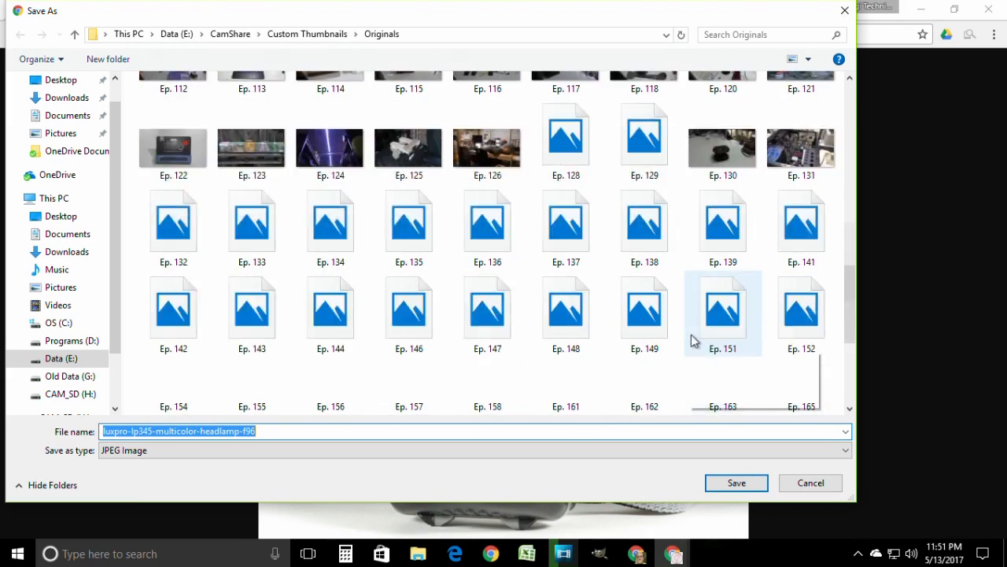
scroll(693, 340, "down", 5)
double_click(644, 256)
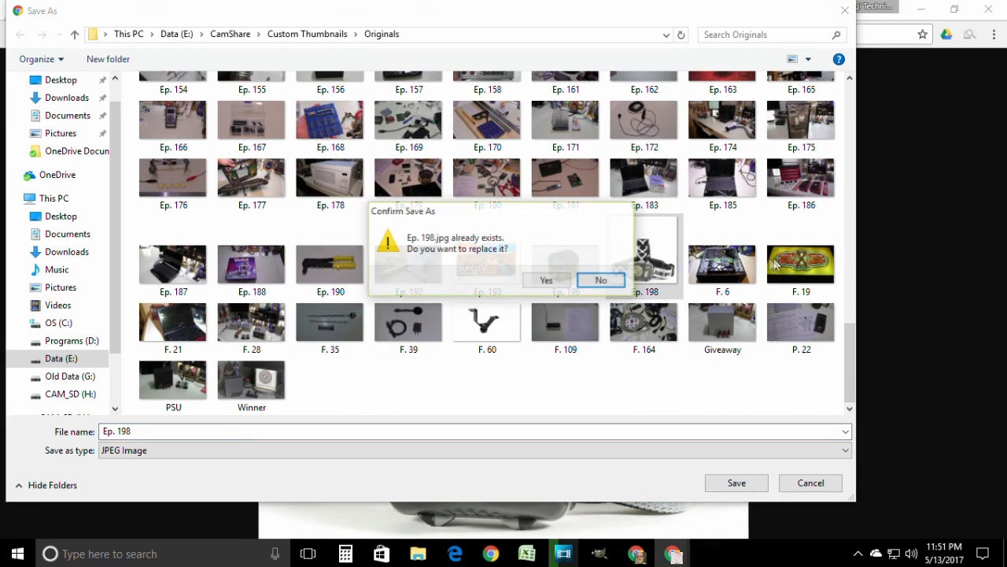
left_click(543, 281)
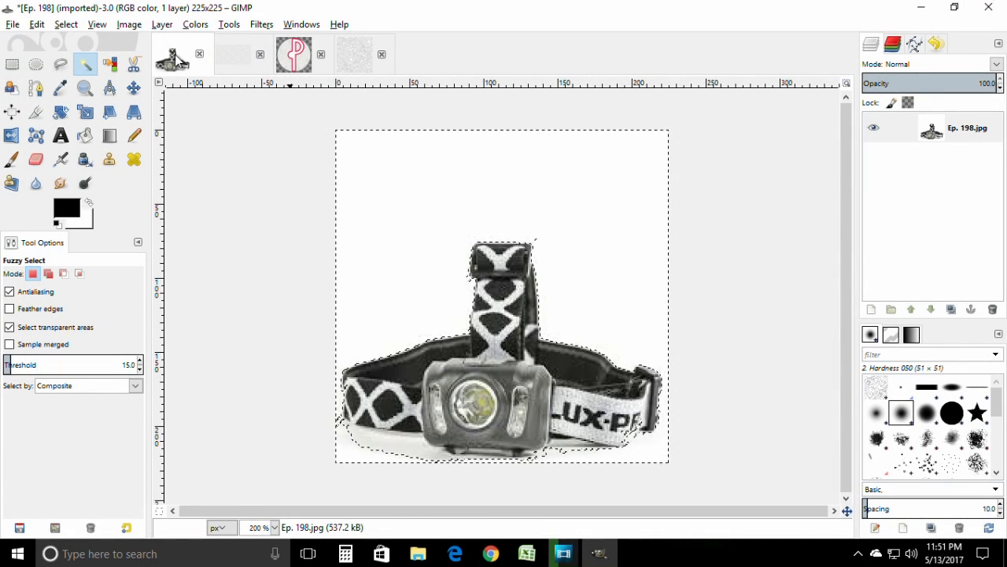
In GIMP, close the low-resolution headlamp image without saving and open the replaced Ep. 198.jpg from the Originals folder.
left_click(199, 53)
left_click(510, 349)
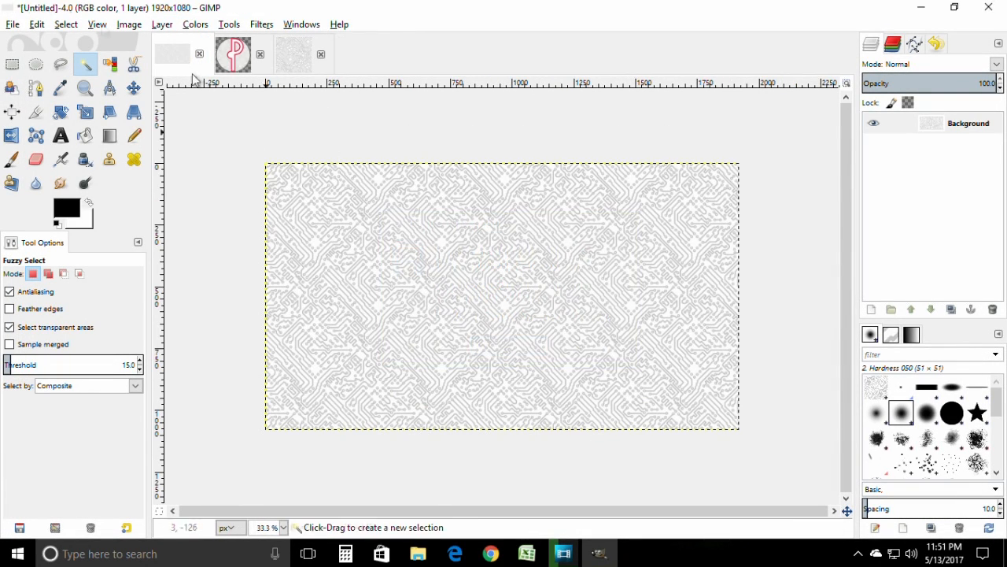
left_click(16, 26)
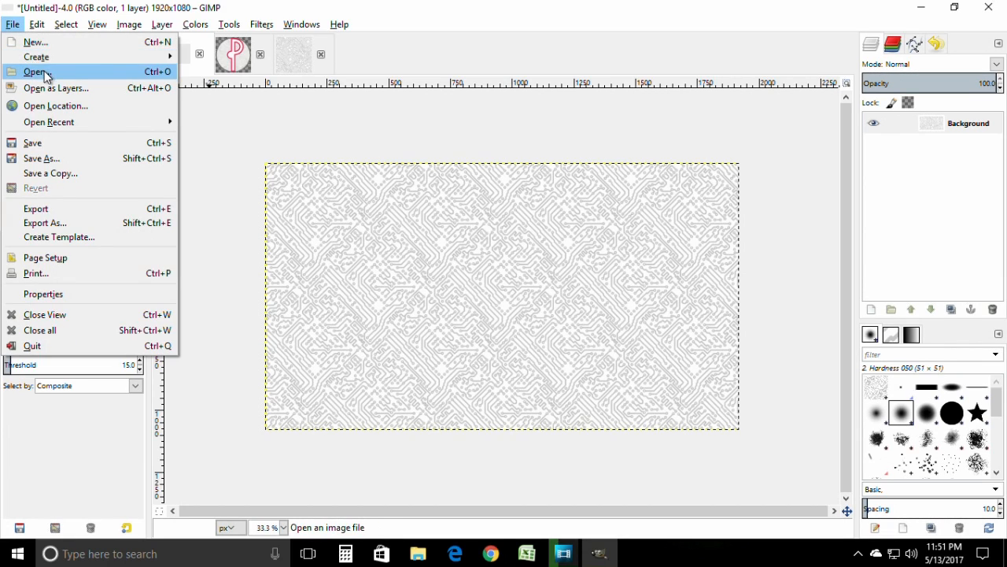
left_click(36, 70)
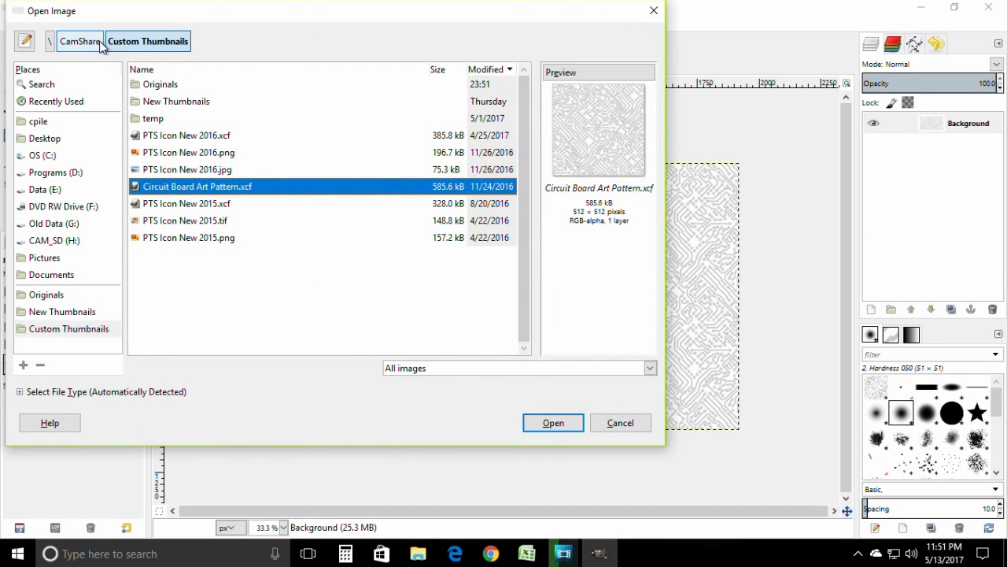
double_click(160, 84)
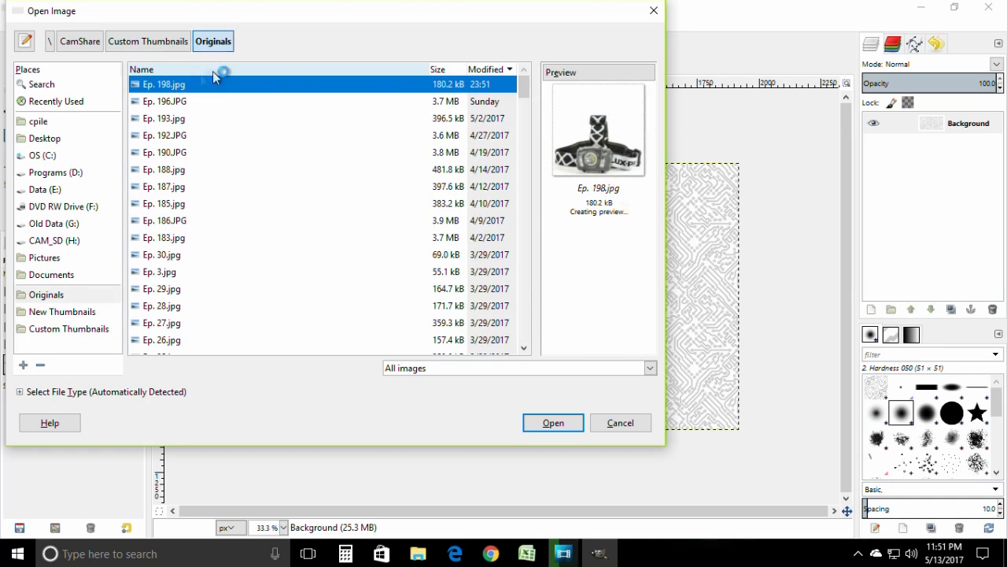
double_click(175, 84)
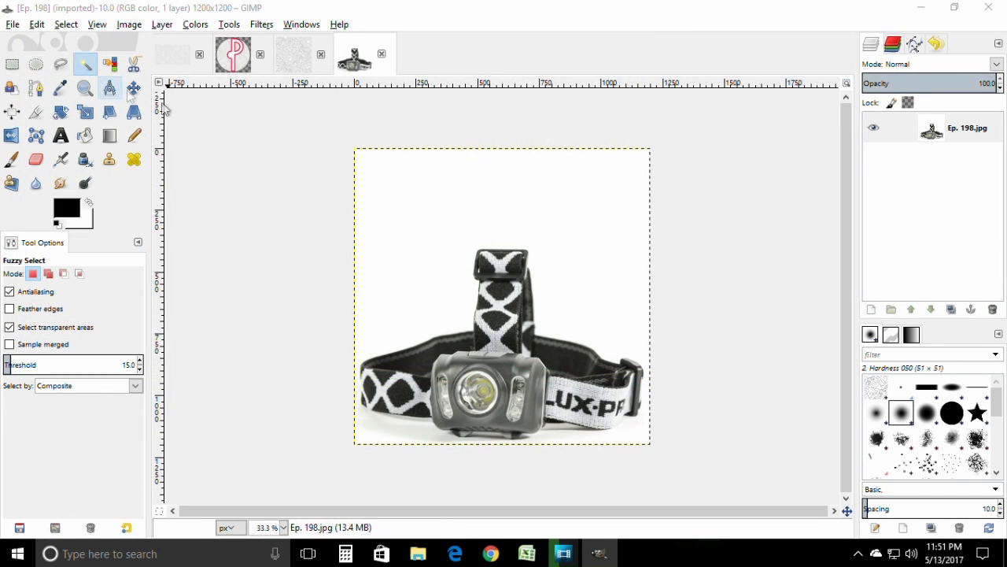
Try to select the white background and the grey shadow below the headlamp by adding regions with Fuzzy Select.
left_click(416, 200)
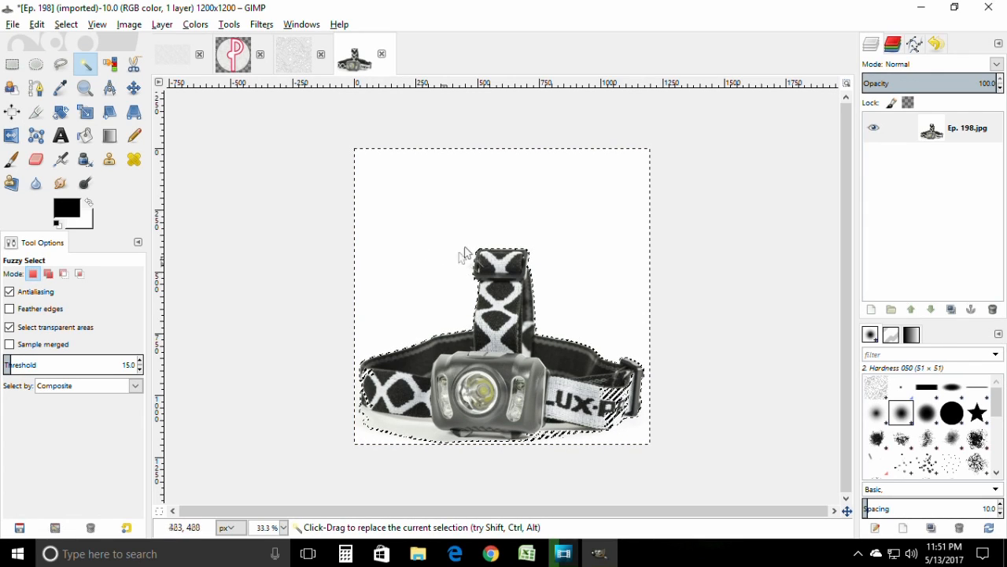
scroll(447, 419, "up", 2, "ctrl")
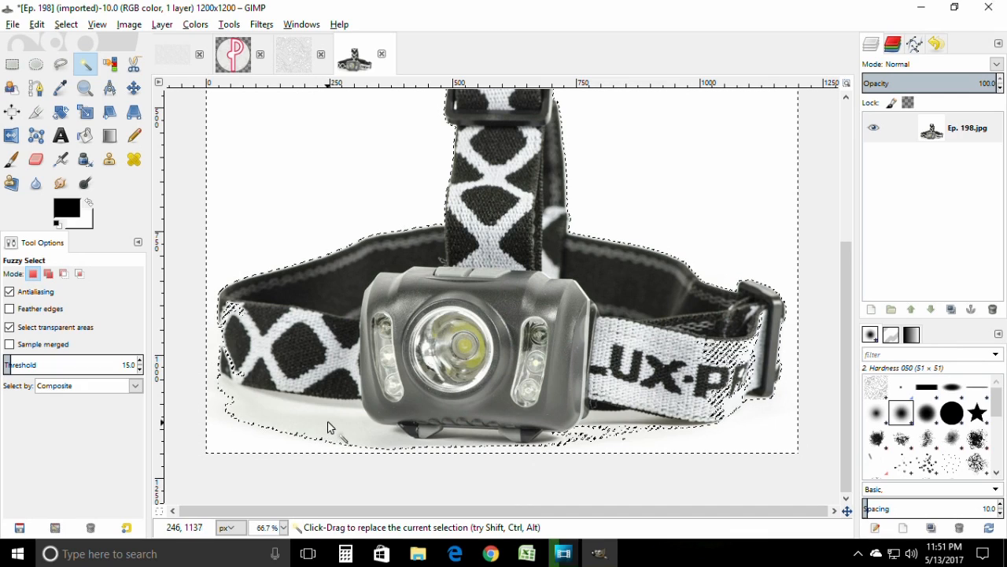
key("shift")
left_click(269, 430, "shift")
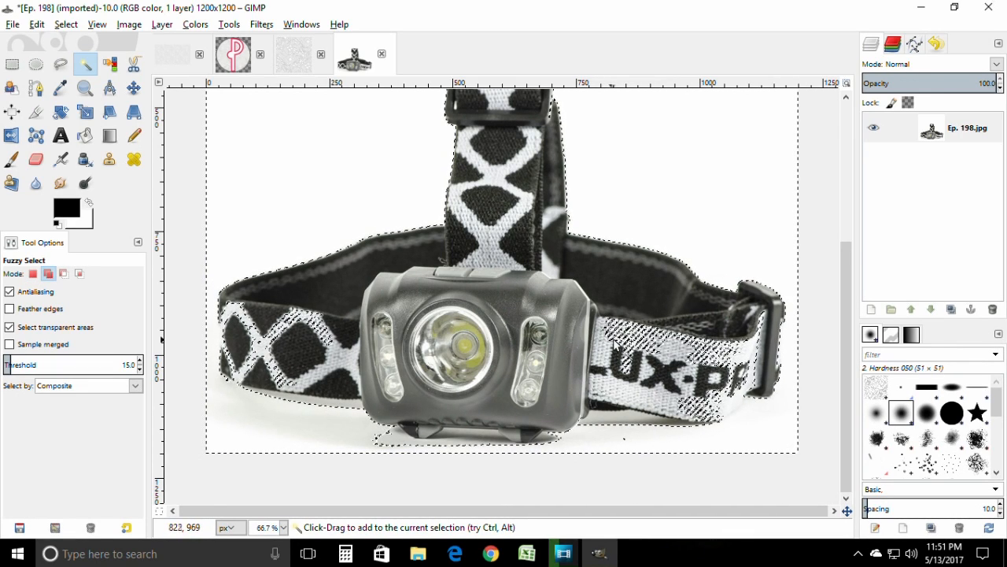
left_click(696, 403, "shift")
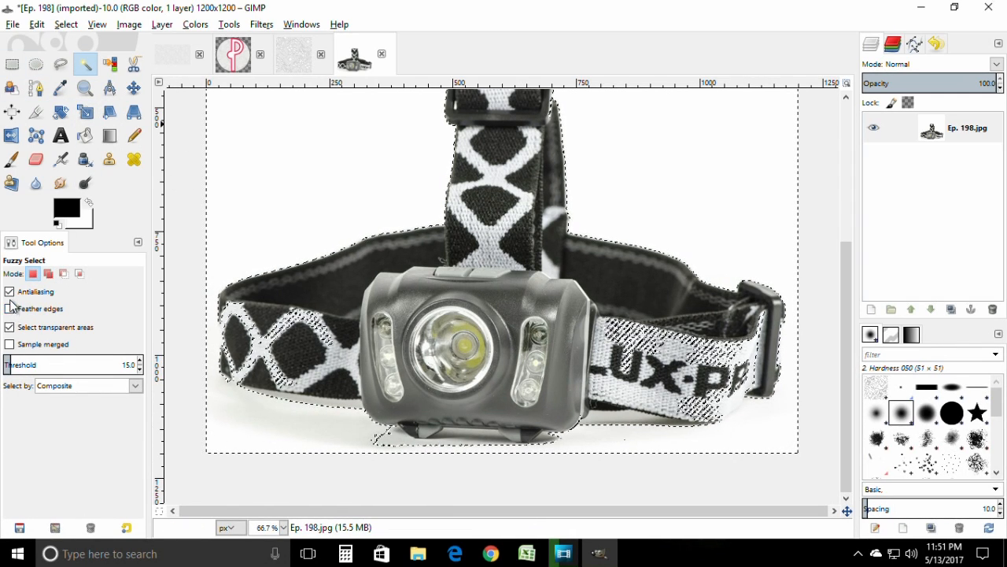
Undo the fuzzy selections around the headlamp and switch to the Eraser tool.
left_click(36, 26)
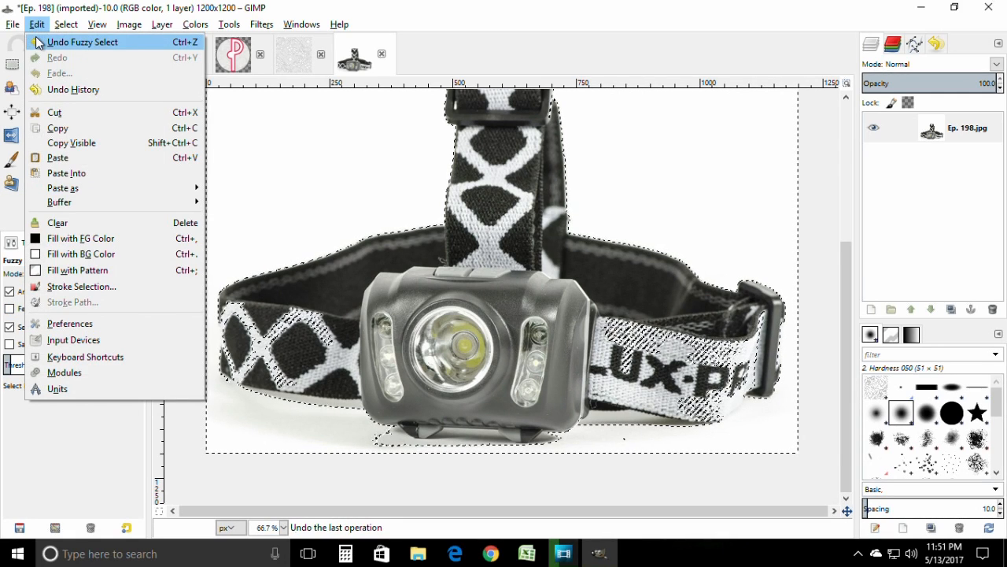
left_click(78, 42)
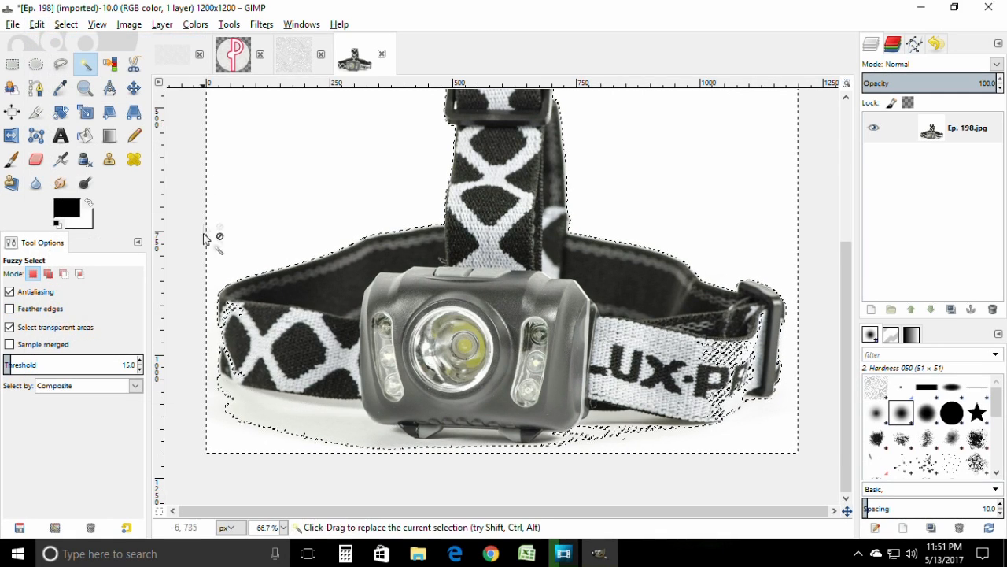
left_click(35, 159)
left_click(37, 25)
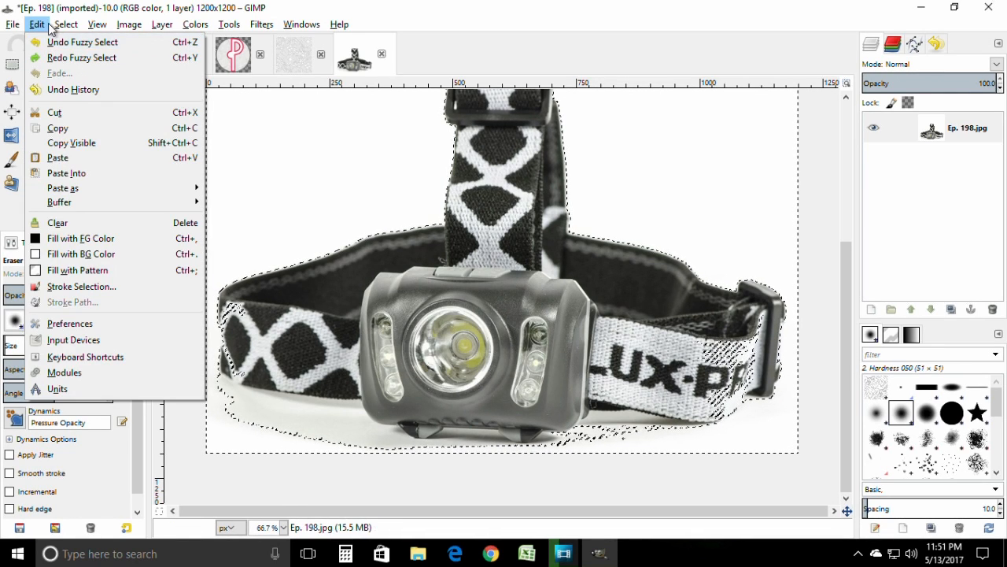
left_click(79, 42)
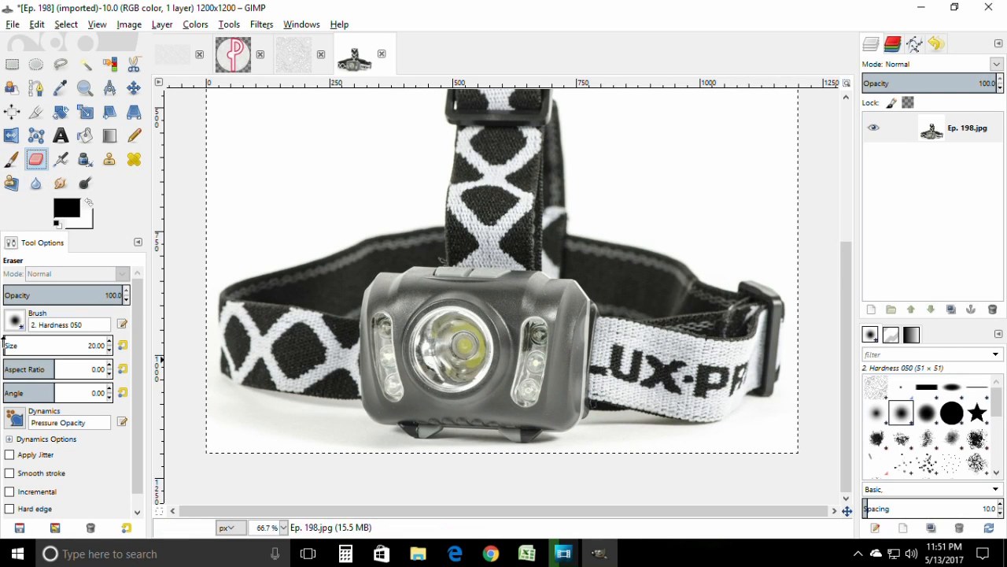
Erase the grey shadow beneath the headlamp and its LUX-PRO strap, using eraser sizes of 202.24 and 58.50.
left_click_drag(3, 341, 24, 344)
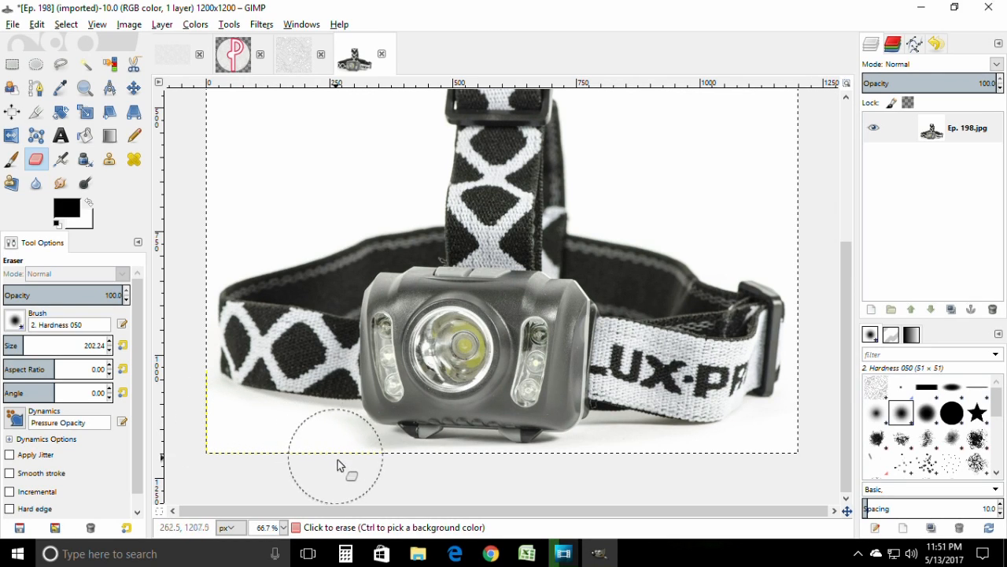
left_click(680, 480)
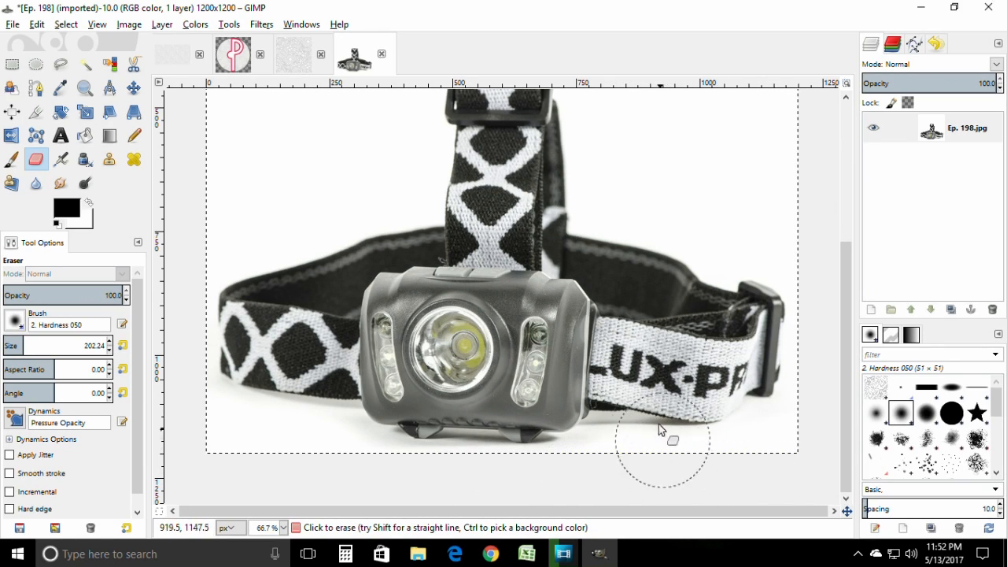
scroll(672, 414, "up", 3, "ctrl")
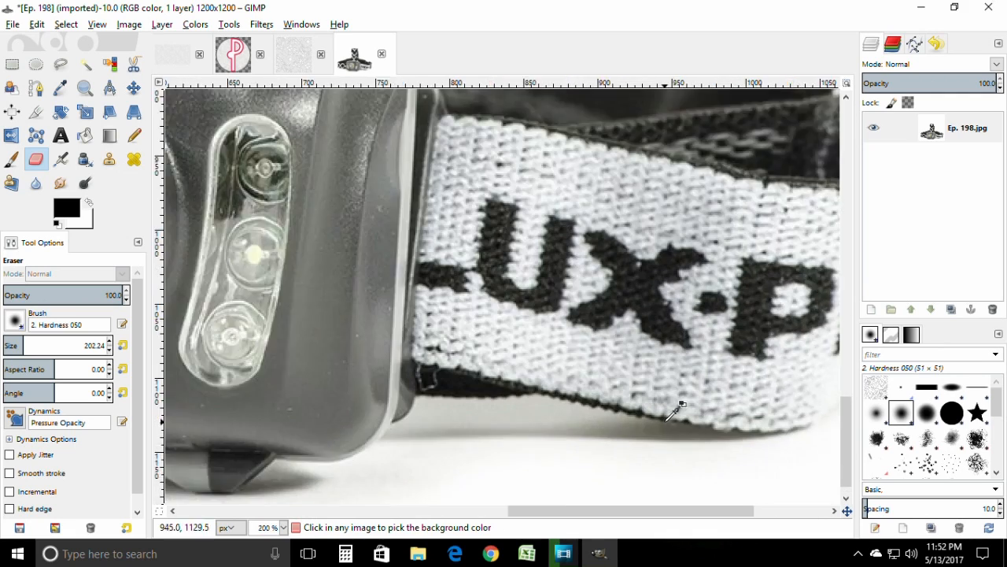
scroll(669, 415, "up", 2, "ctrl")
scroll(611, 422, "down", 2, "ctrl")
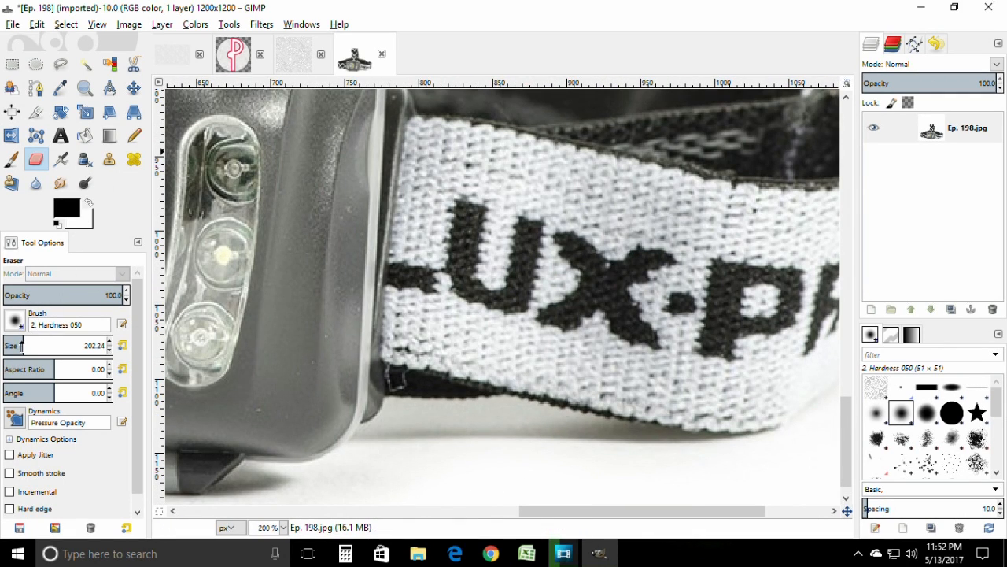
left_click_drag(10, 345, 7, 345)
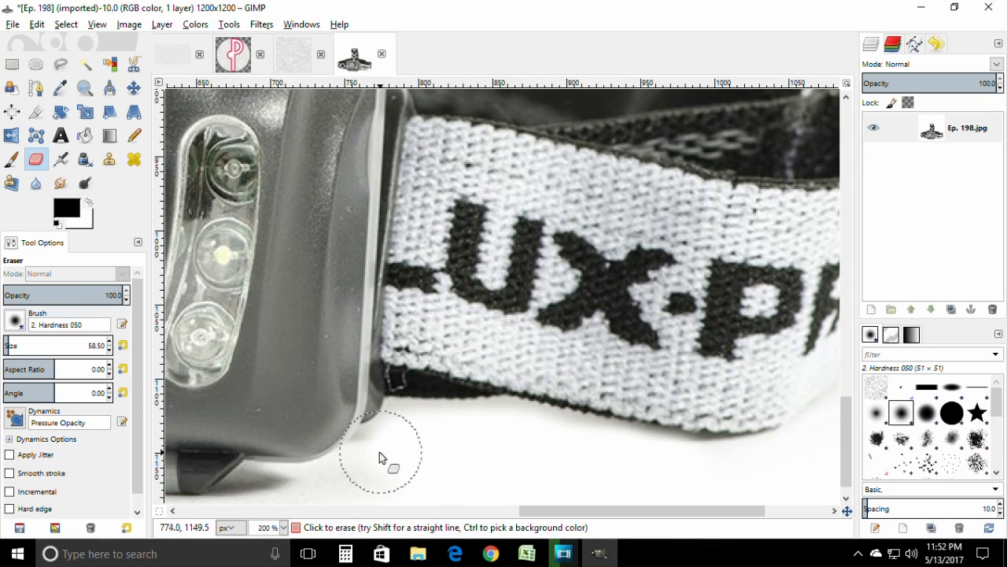
left_click_drag(512, 443, 685, 467)
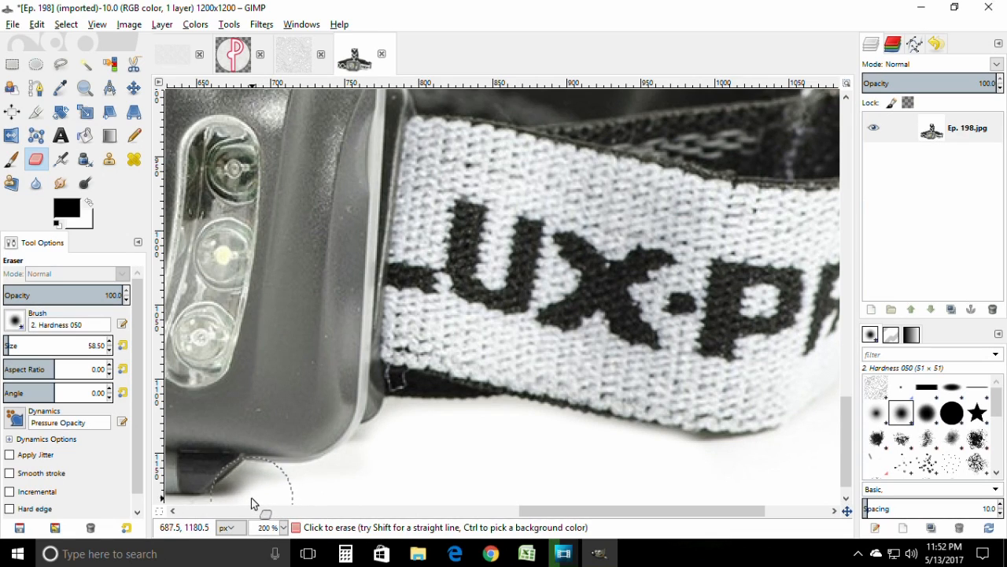
mouse_move(251, 497)
left_mouse_down()
mouse_move(234, 502)
mouse_move(250, 494)
mouse_move(313, 510)
left_mouse_up()
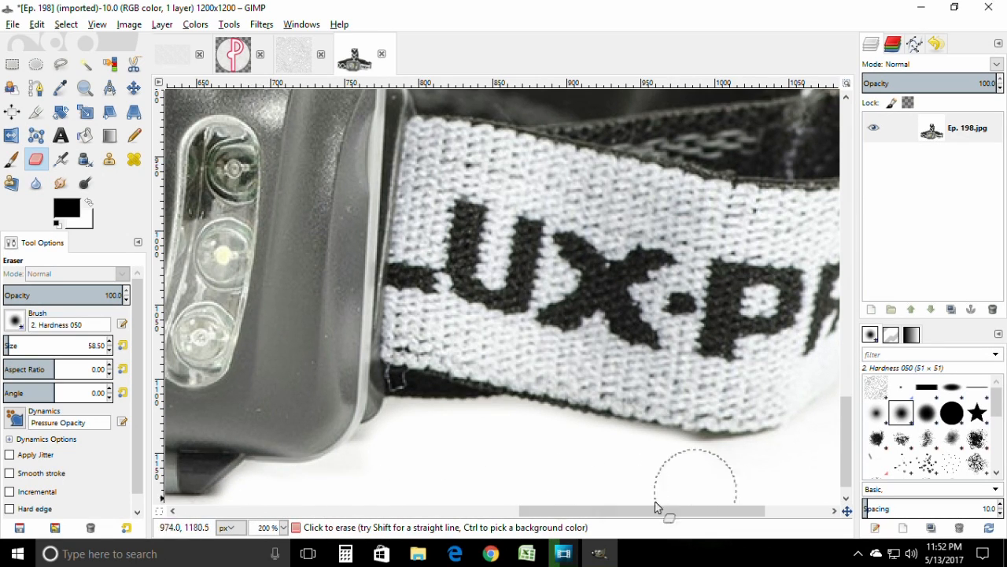
left_click_drag(655, 510, 718, 513)
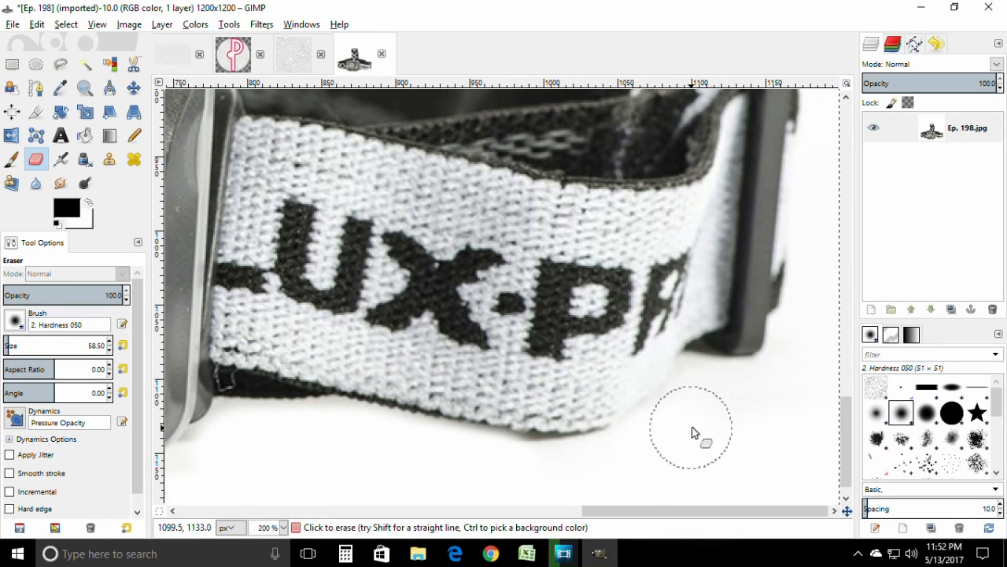
Erase the shadow below the black-and-white patterned strap and under the lamp body with the 58.50 eraser.
left_click_drag(766, 510, 384, 520)
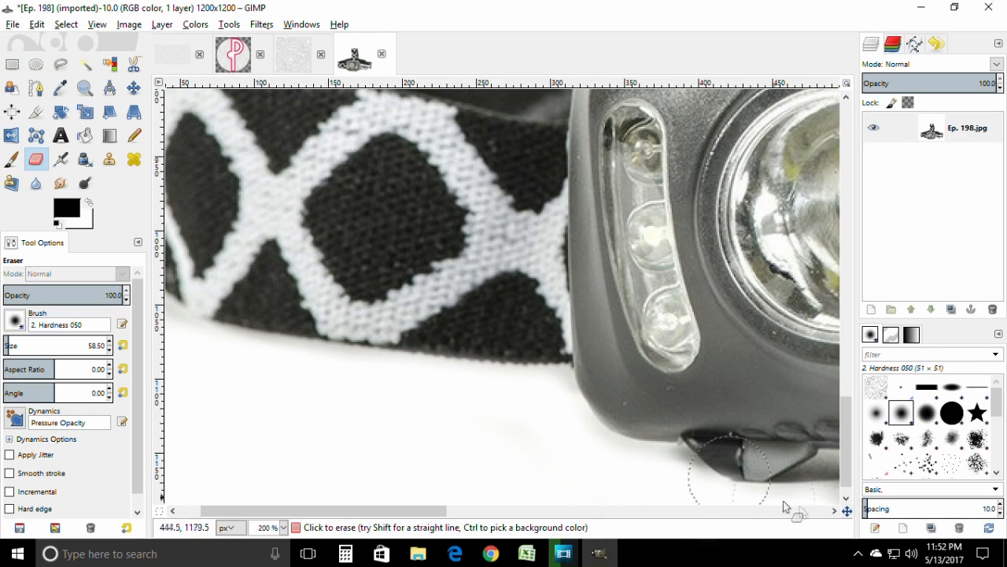
left_click(834, 510)
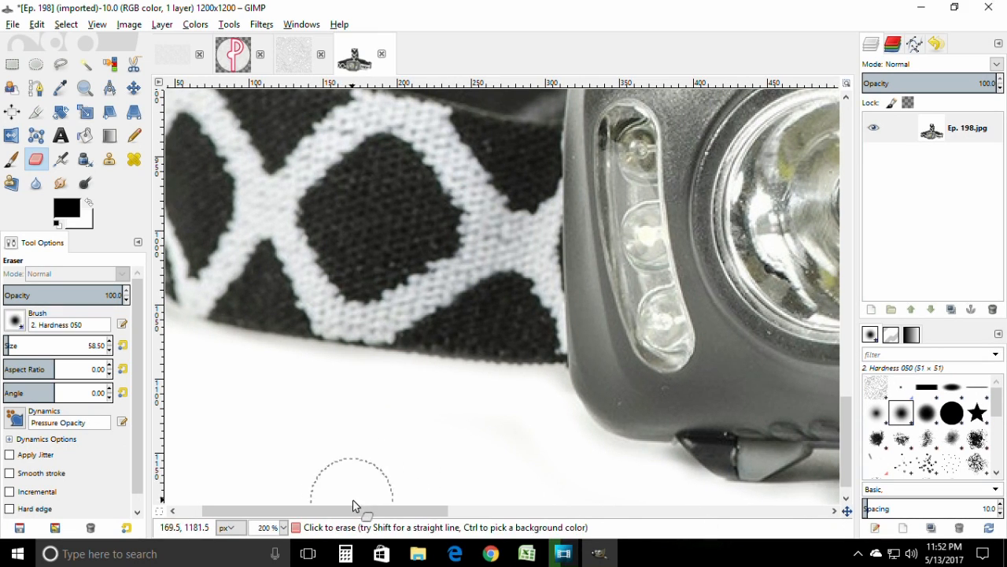
left_click_drag(354, 510, 469, 511)
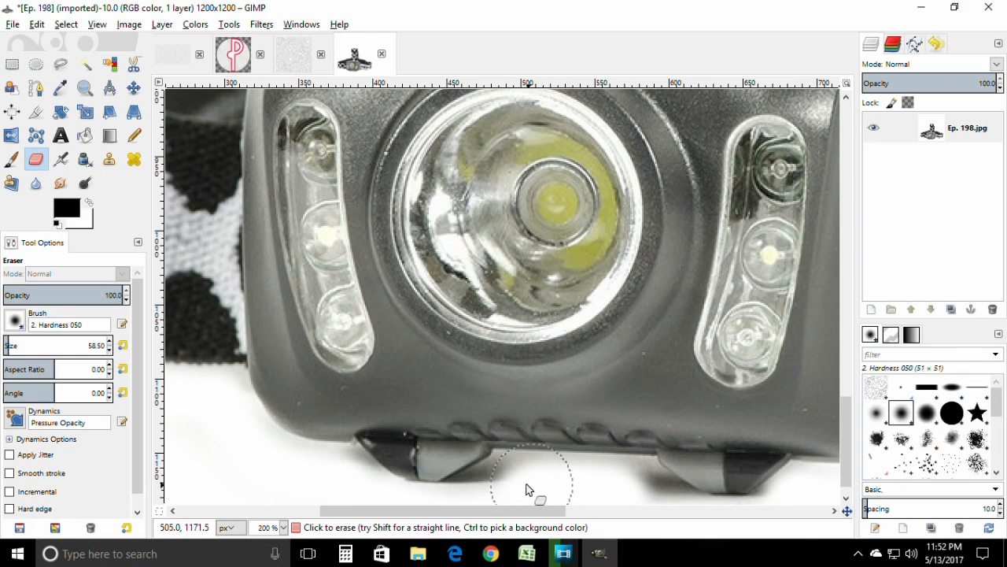
mouse_move(527, 490)
left_mouse_down()
mouse_move(481, 504)
mouse_move(531, 503)
left_mouse_up()
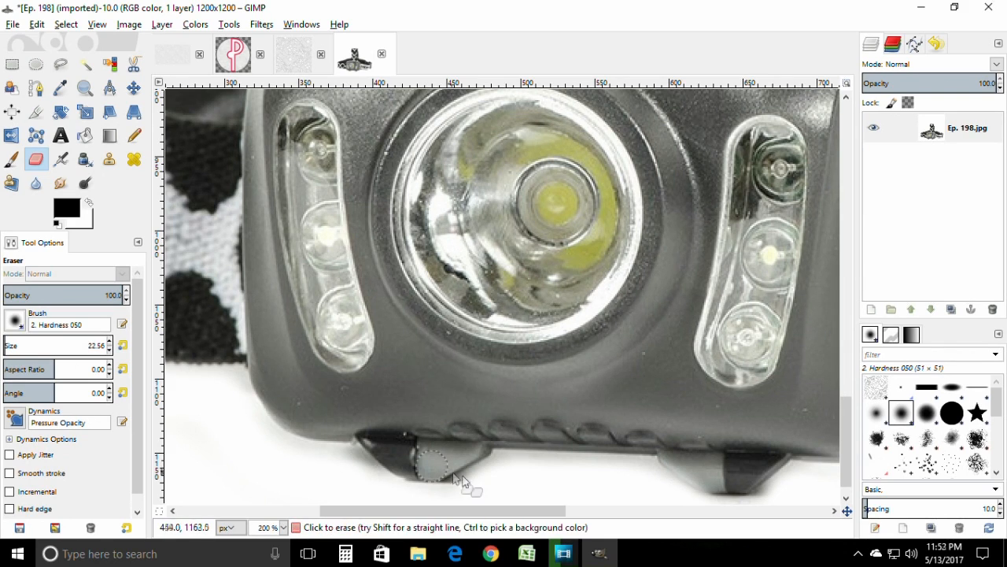
Erase the remaining shadow around and between the lamp's two feet with the eraser at size 22.56.
scroll(530, 464, "down", 2)
left_click_drag(443, 474, 517, 441)
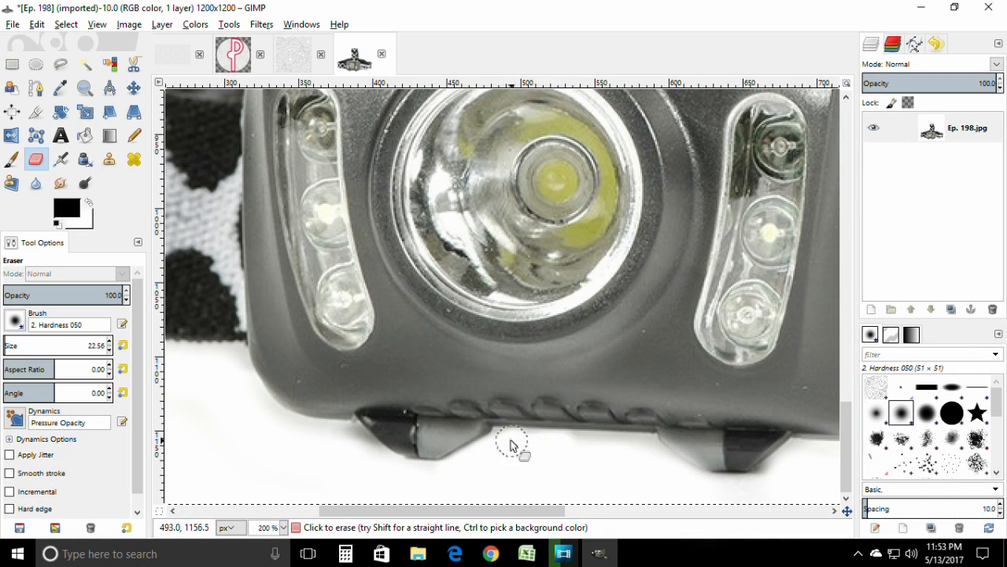
mouse_move(541, 441)
left_mouse_down()
mouse_move(640, 447)
mouse_move(562, 437)
mouse_move(636, 446)
left_mouse_up()
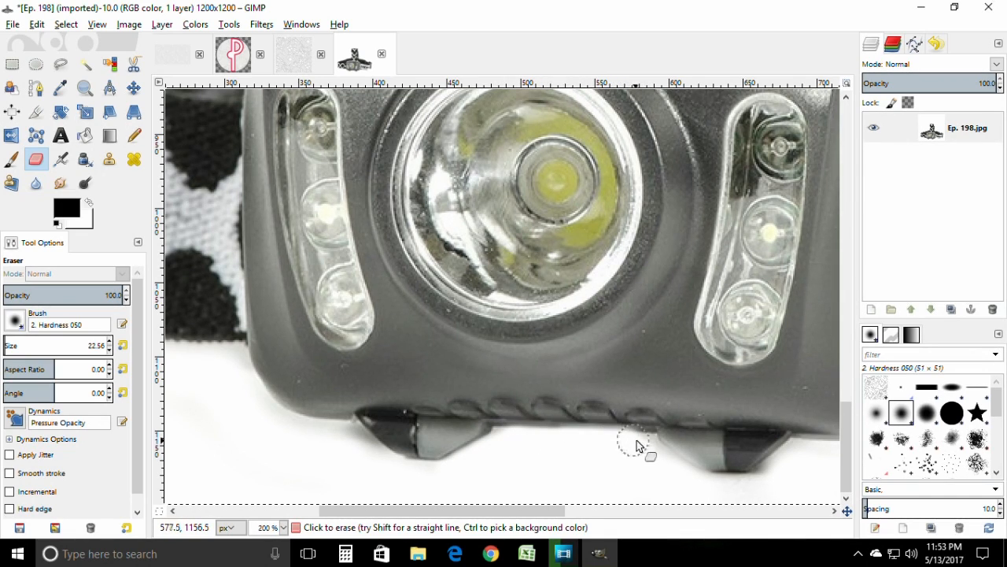
Switch to Movie Studio Platinum to check the rendering progress of the Ep. 198 video, and return to GIMP.
left_click(573, 553)
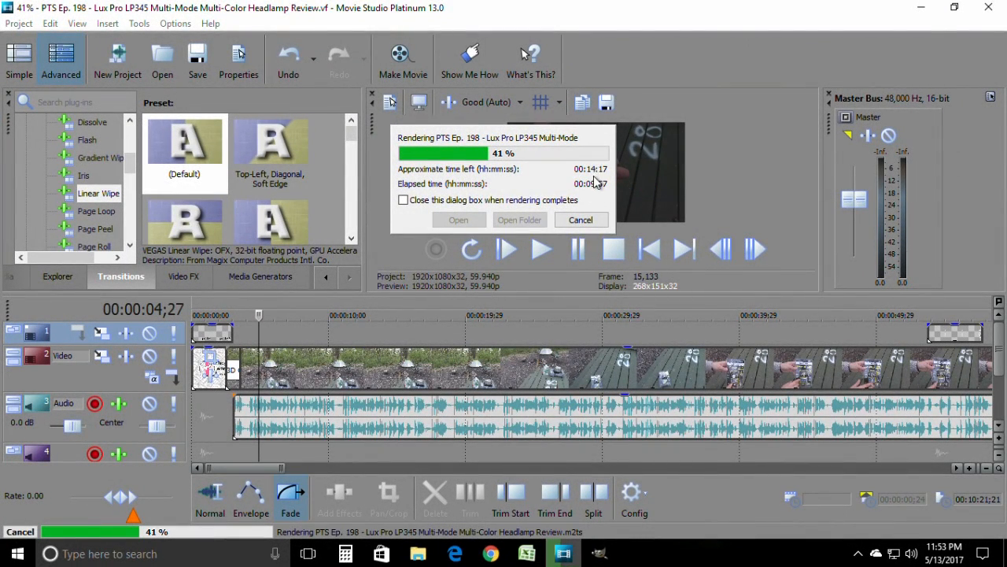
left_click(557, 557)
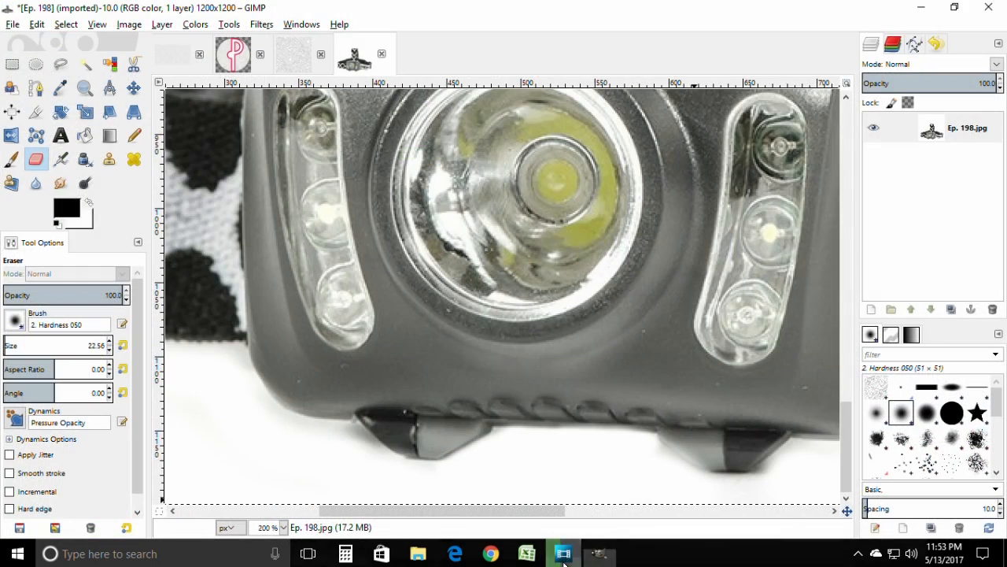
left_click(560, 553)
left_click(562, 553)
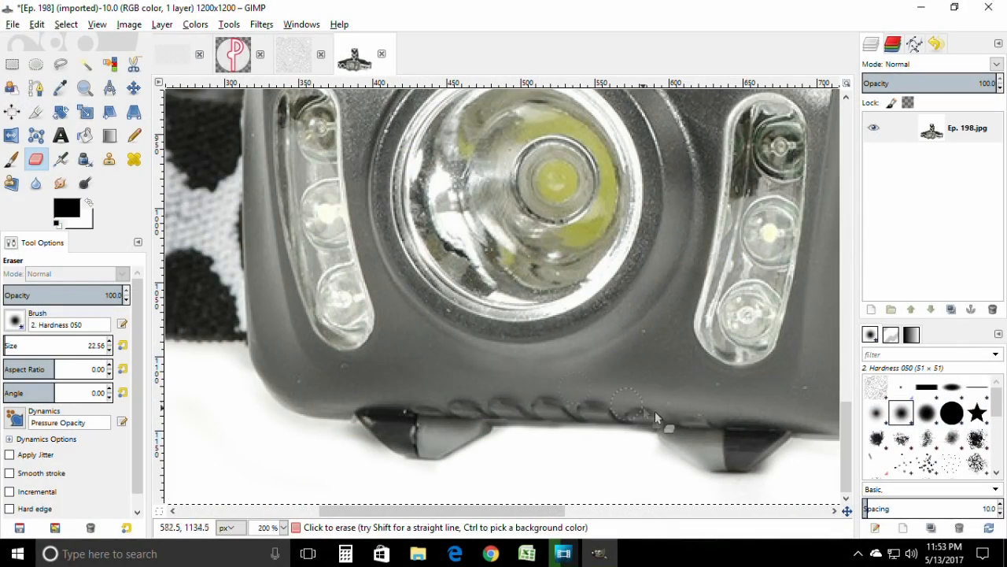
Select the white background around the whole headlamp with Fuzzy Select at threshold 15.0.
left_click_drag(495, 511, 629, 511)
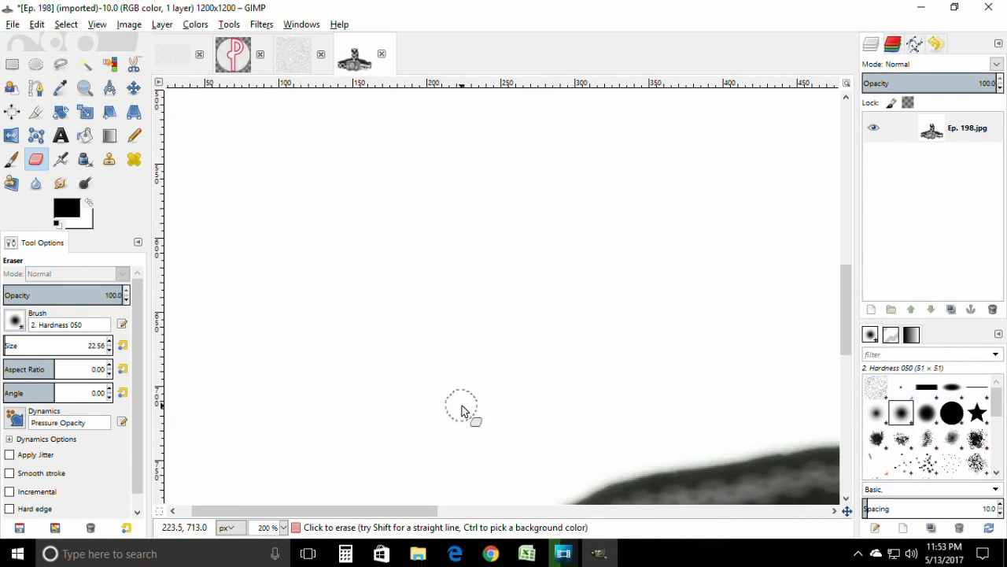
scroll(462, 410, "down", 3, "ctrl")
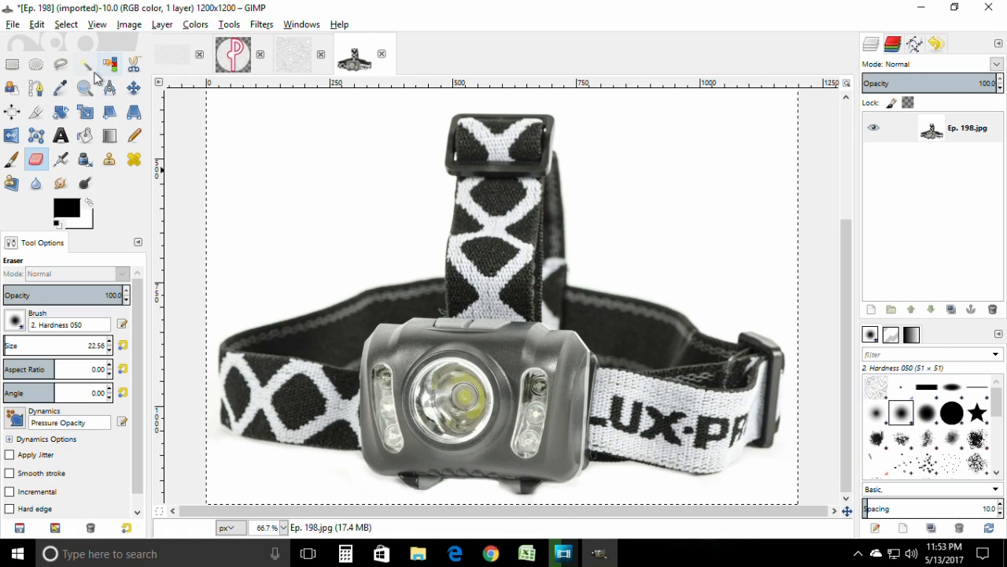
left_click(85, 64)
left_click(281, 152)
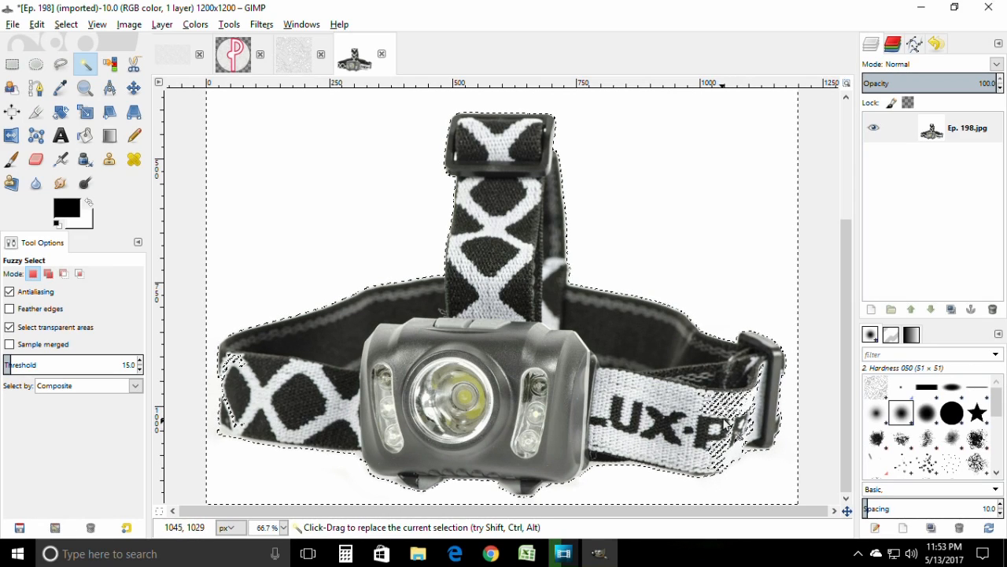
Try to refine the background selection around the straps and below the headlamp with another fuzzy selection.
key("shift")
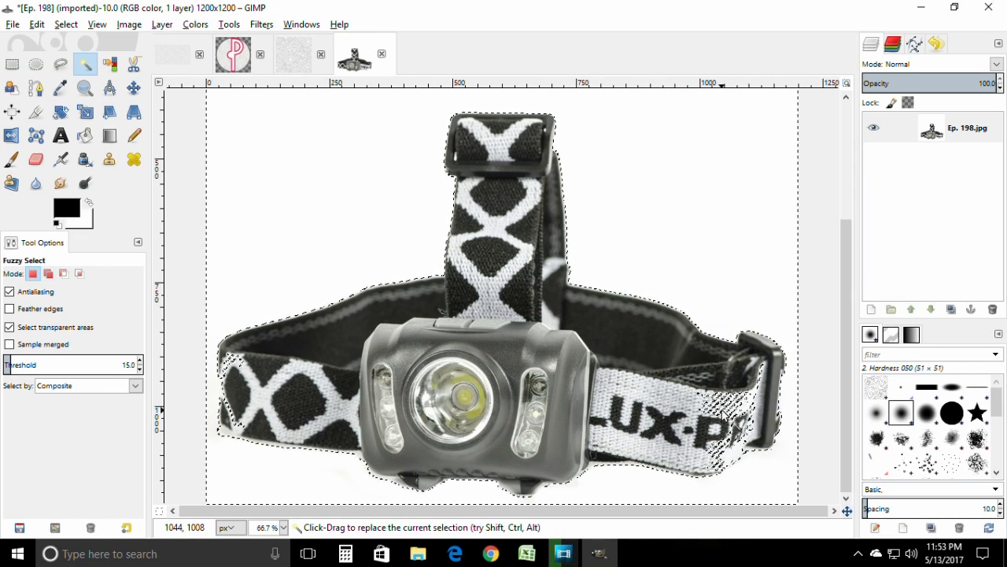
key("shift")
key("ctrl+z")
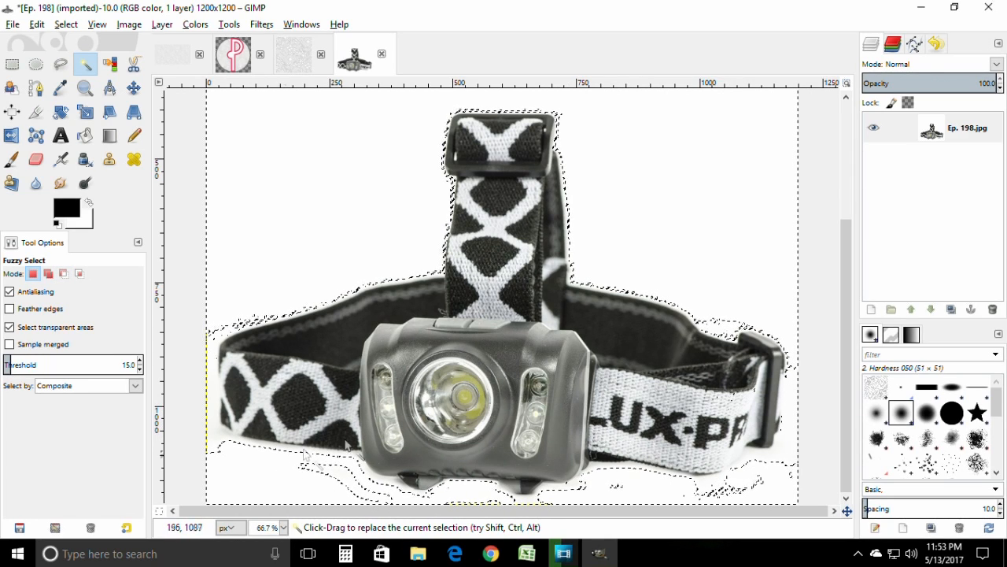
Undo the last fuzzy selection and switch back to the Eraser tool.
left_click(35, 159)
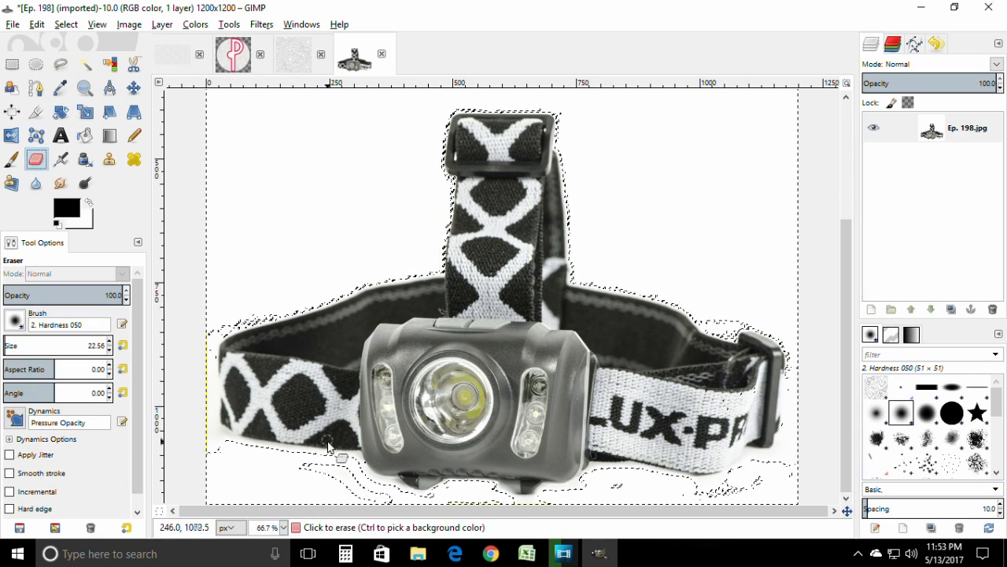
left_click(37, 25)
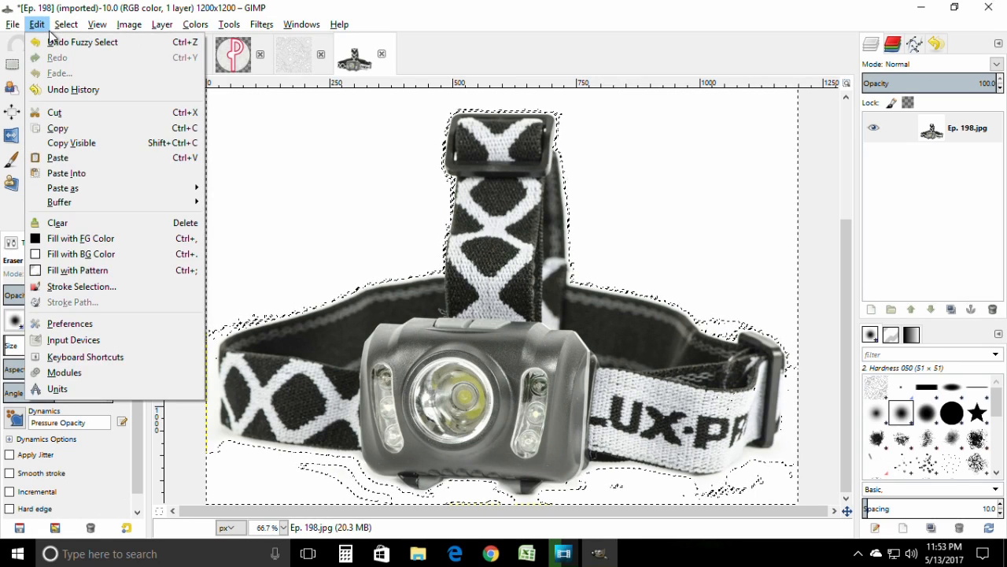
left_click(43, 45)
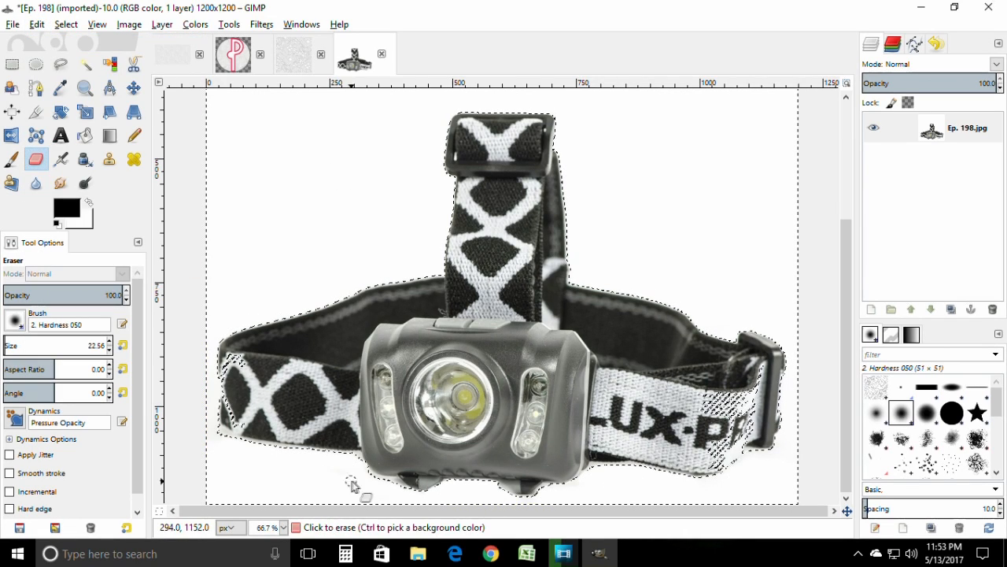
Enlarge the Eraser size to 94.43 and undo the previous eraser strokes and selection on the headlamp photo.
left_click(11, 343)
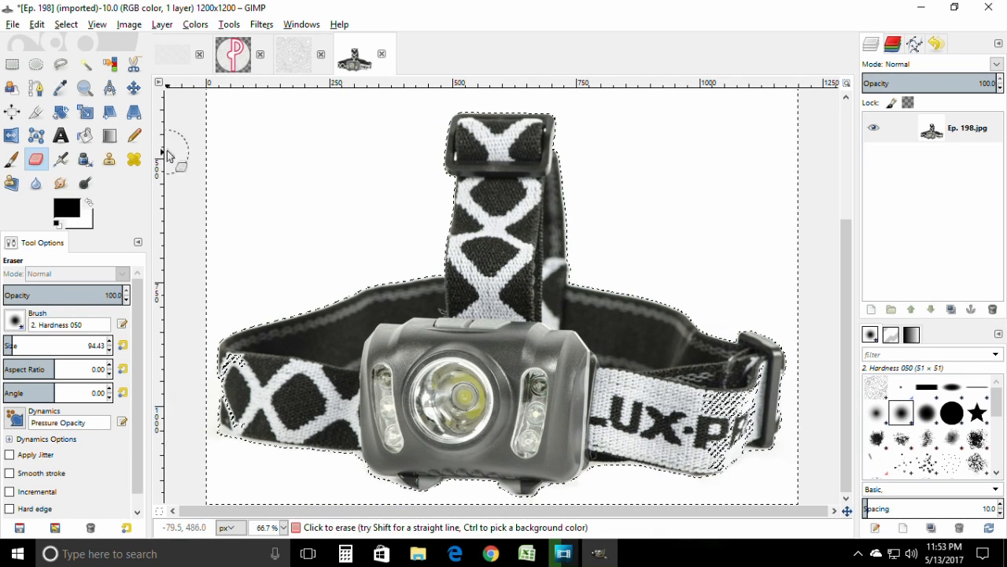
left_click(37, 25)
left_click(55, 42)
left_click(37, 24)
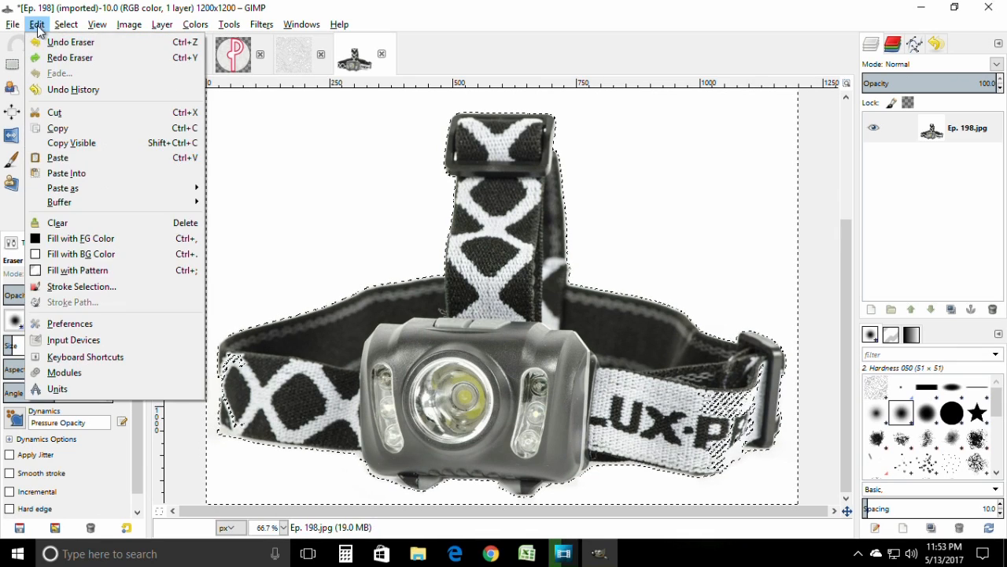
left_click(74, 40)
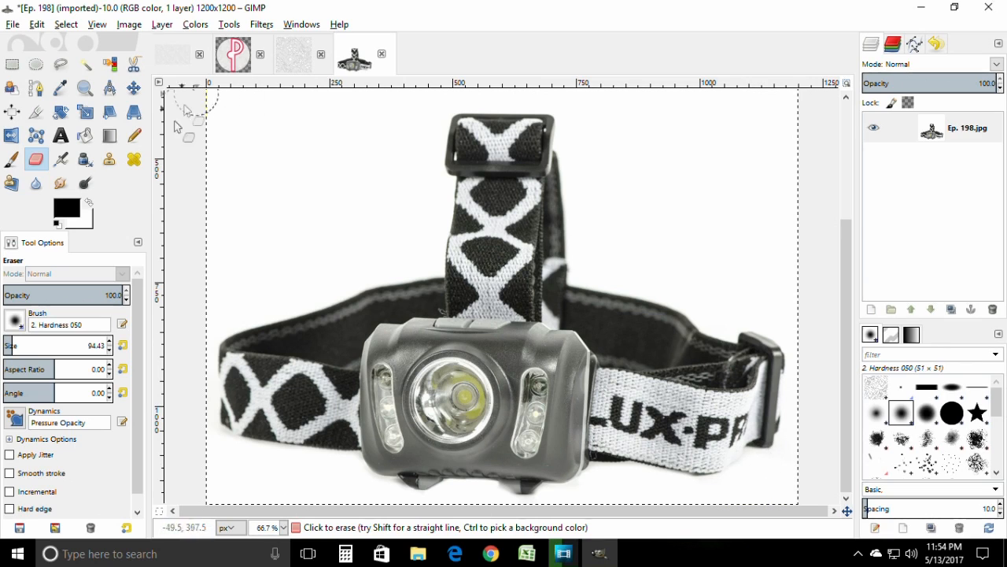
Fuzzy-select the white background at threshold 15.0 and invert the selection to cover the headlamp.
left_click(85, 64)
left_click(368, 217)
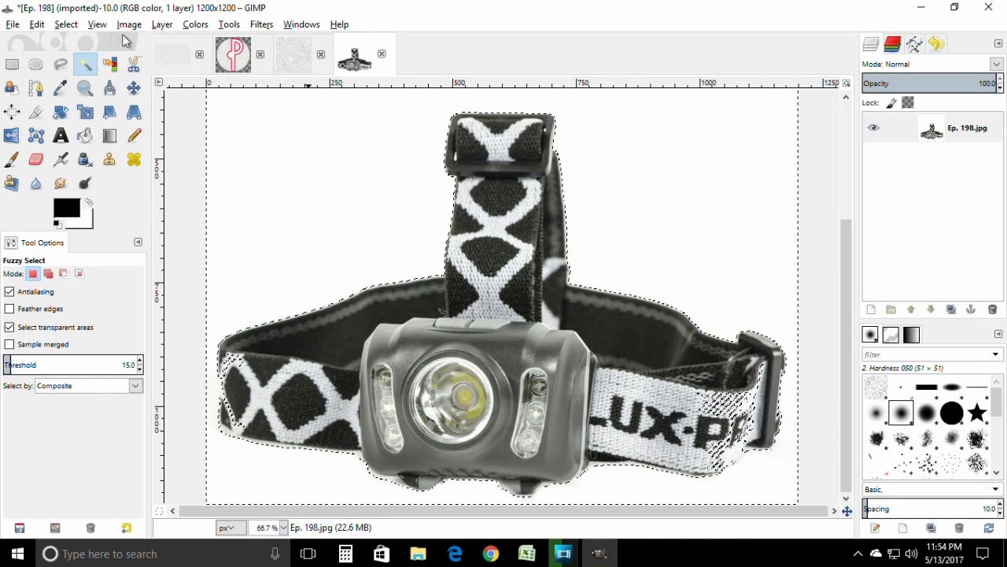
left_click(63, 24)
left_click(83, 79)
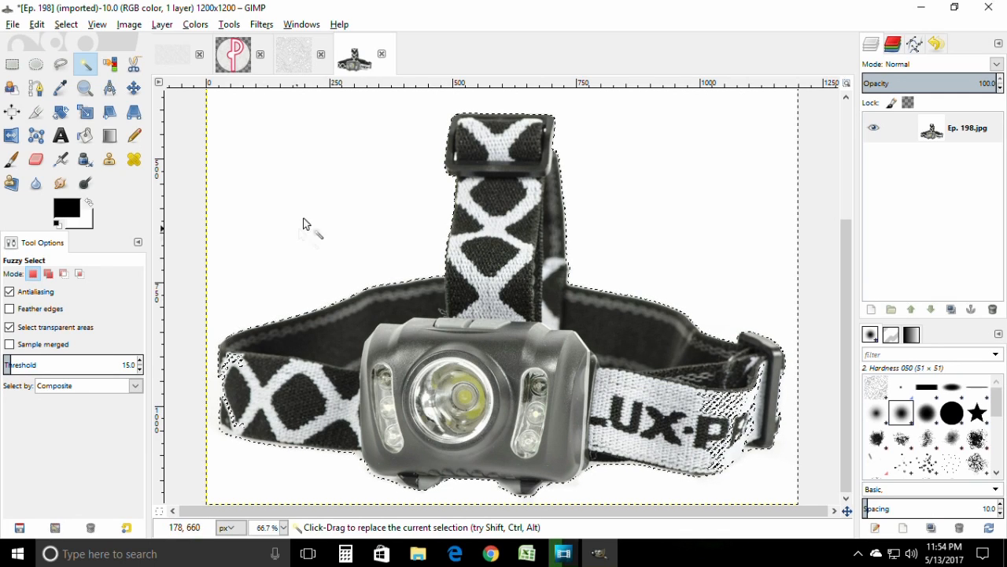
Cut the selected headlamp and paste it into the 1920x1080 circuit-pattern image as a new layer.
left_click(37, 24)
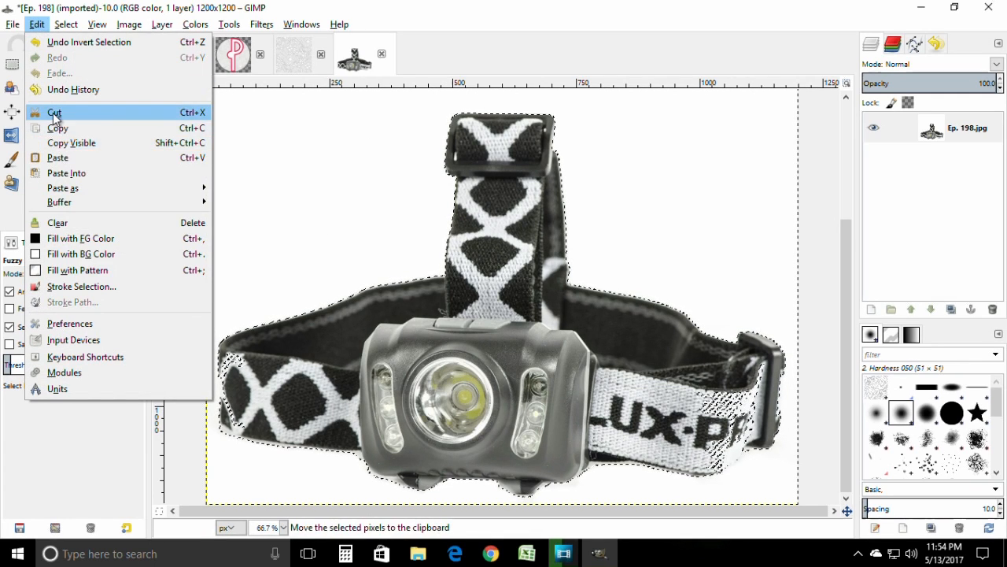
left_click(53, 113)
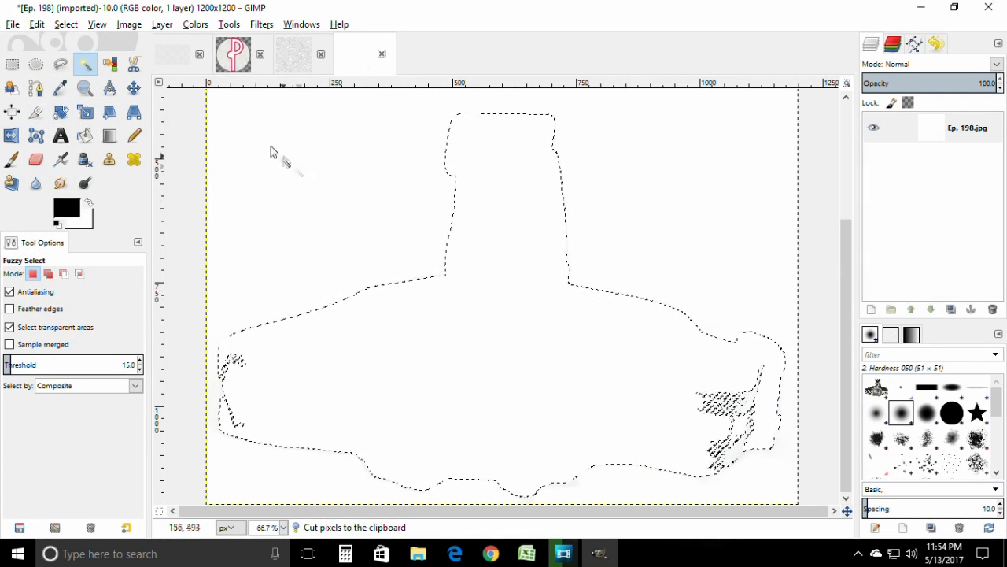
left_click(177, 52)
left_click(37, 24)
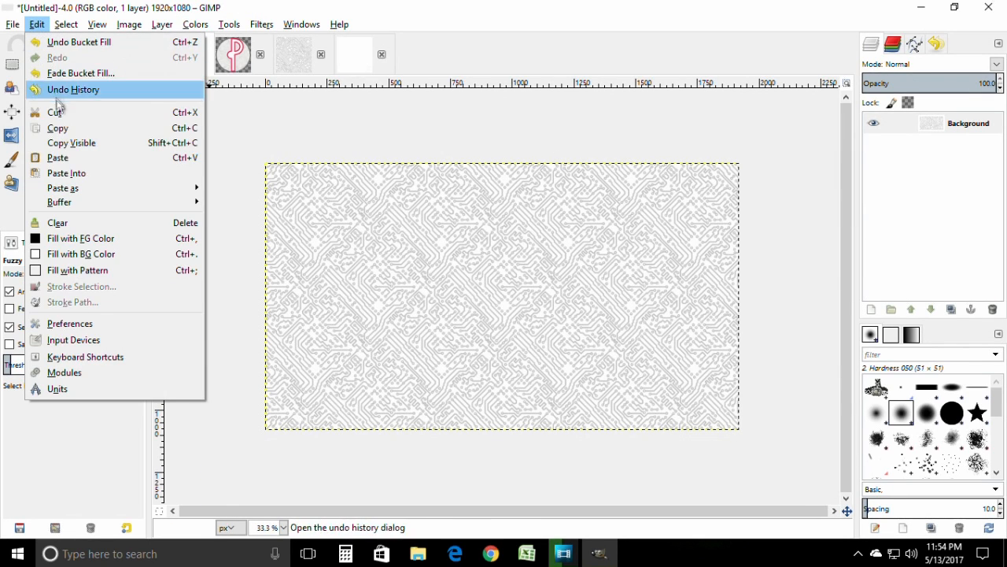
left_click(69, 160)
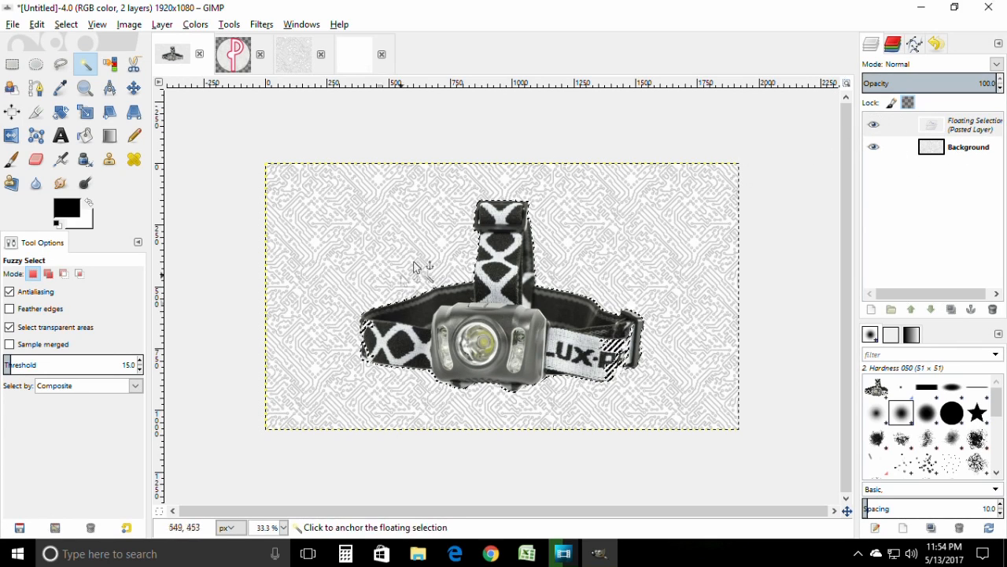
right_click(922, 127)
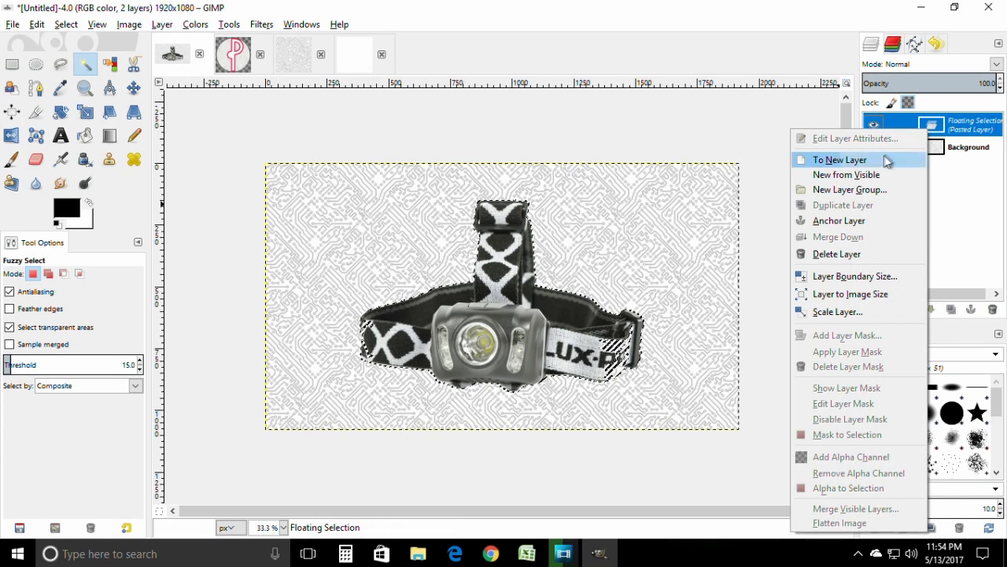
left_click(921, 154)
Toggle the visibility of the pasted and background layers and inspect the headlamp cut-out's edges up close.
left_click(875, 124)
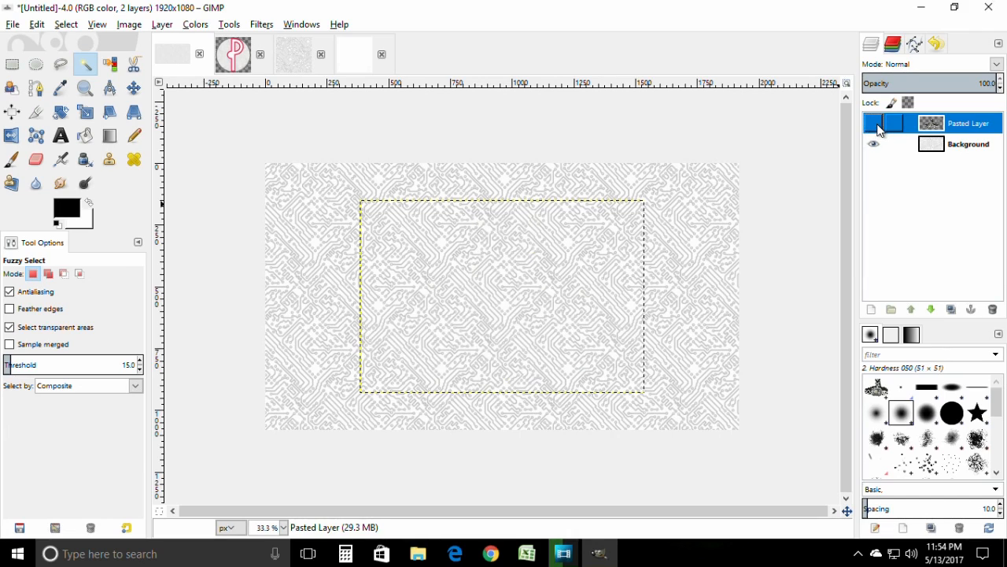
left_click(875, 125)
left_click(872, 145)
left_click(872, 145)
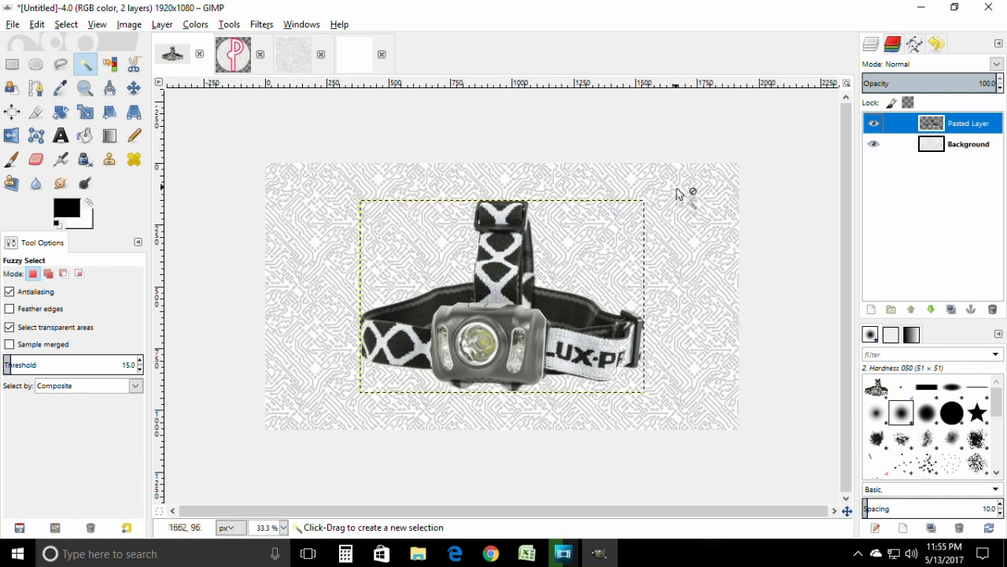
scroll(411, 366, "up", 1)
scroll(416, 364, "up", 4)
scroll(416, 363, "down", 2)
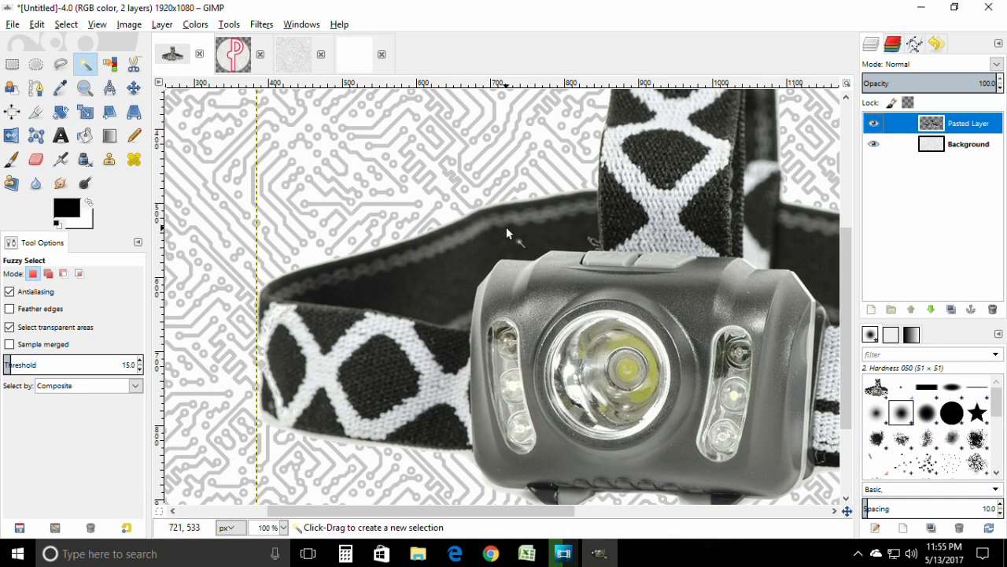
scroll(506, 227, "down", 1)
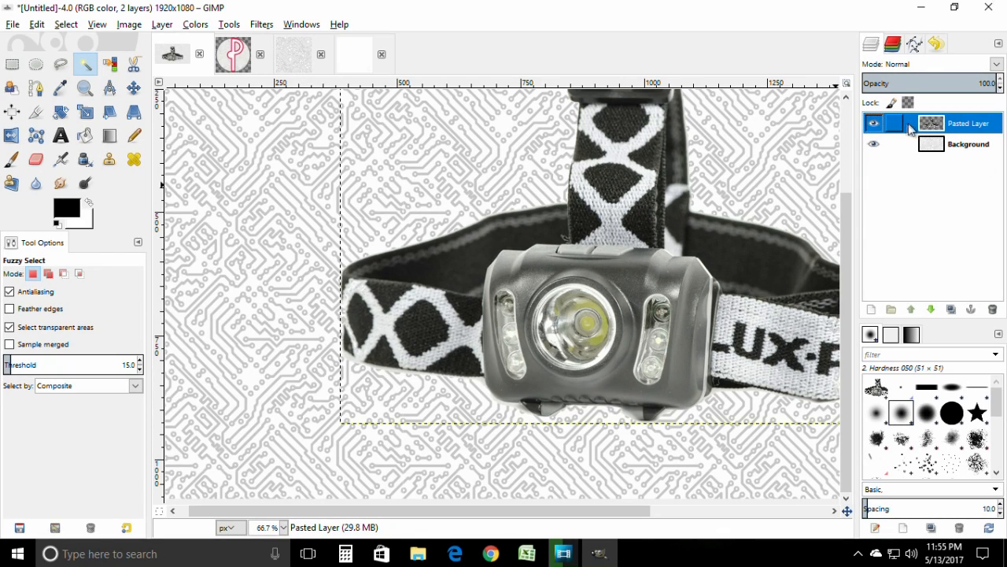
Rename the pasted headlamp layer as Product and turn its alpha channel into a selection.
double_click(971, 127)
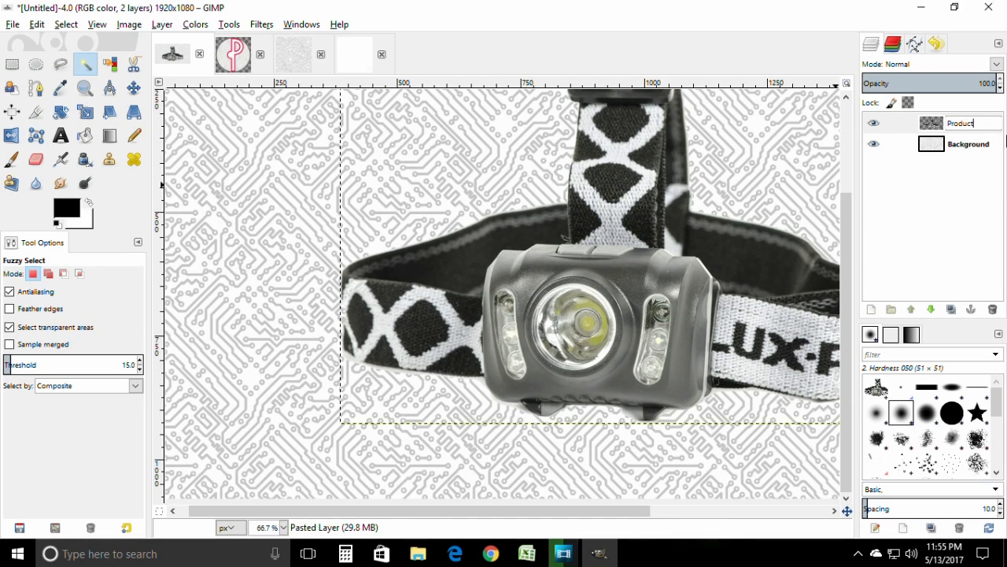
key("Return")
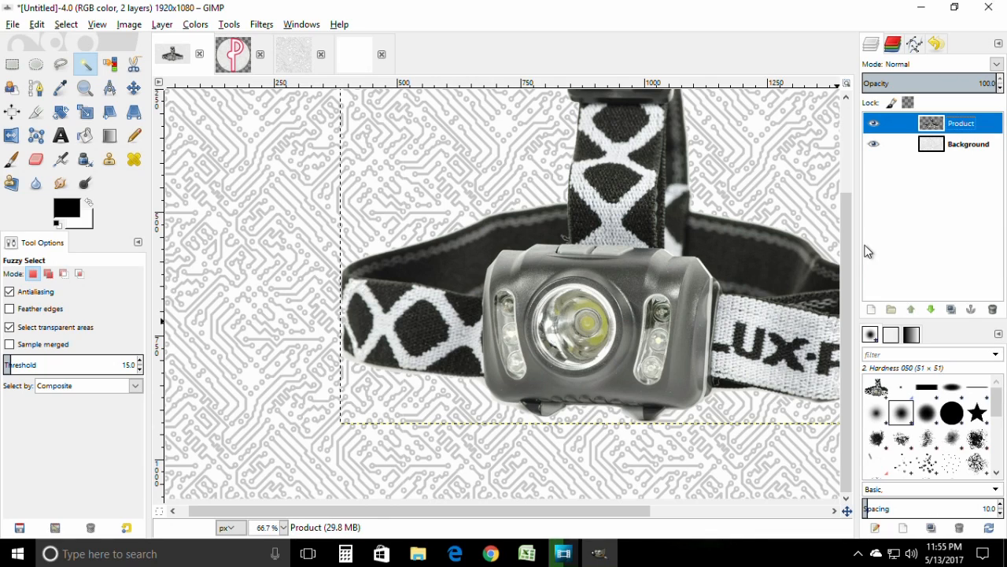
right_click(931, 128)
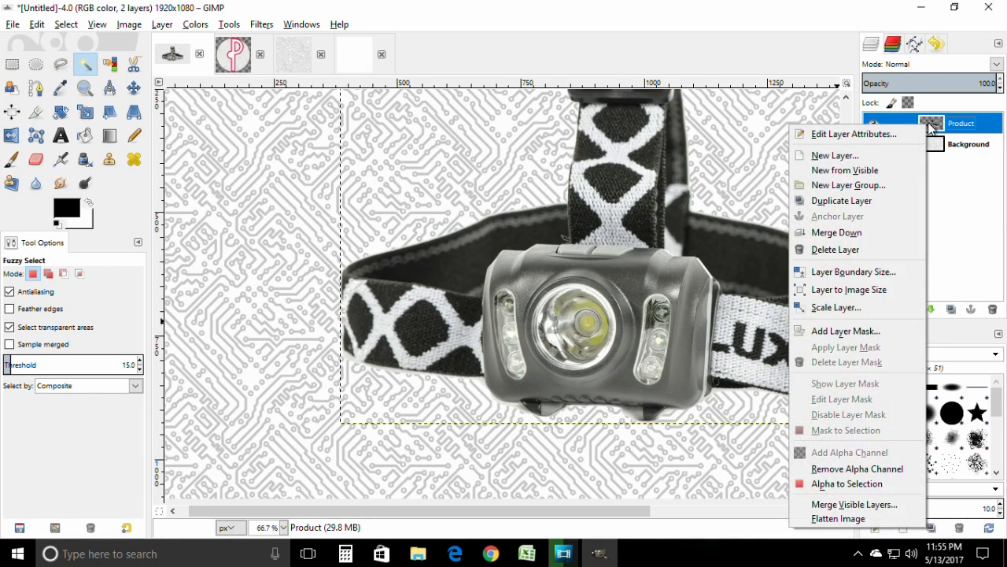
left_click(869, 487)
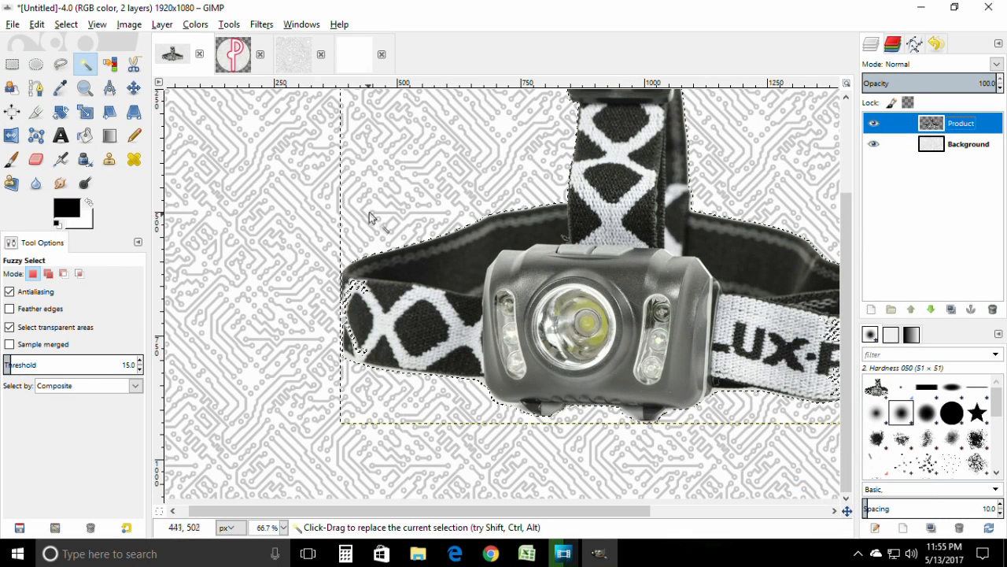
scroll(613, 340, "up", 3)
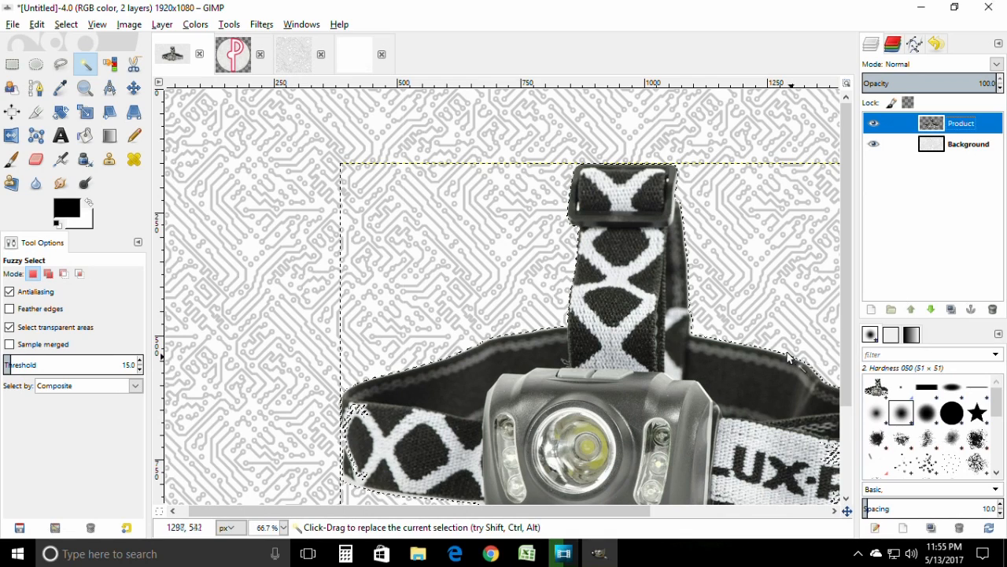
Make the Background layer active and grow the headlamp selection by 5 px.
left_click(968, 148)
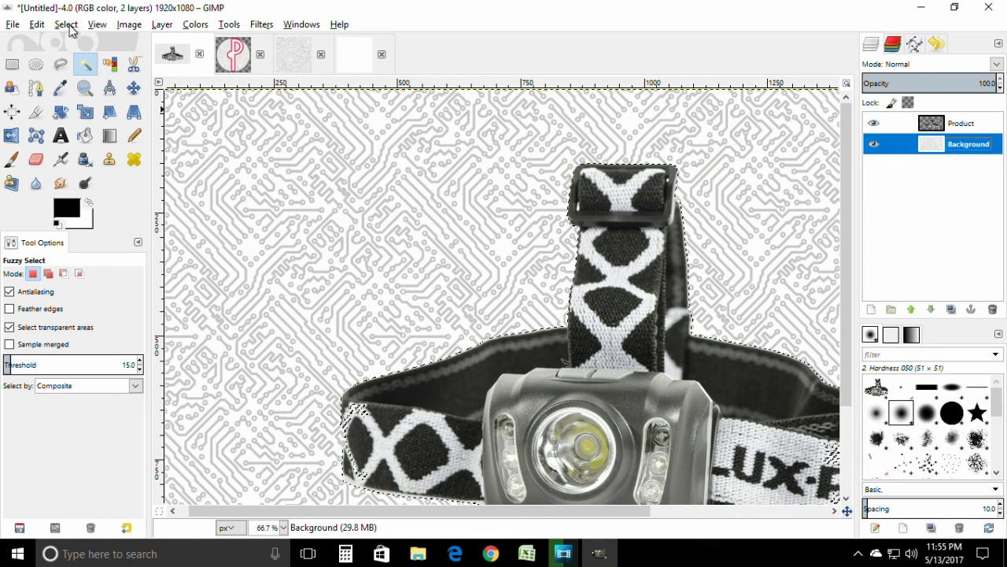
left_click(37, 25)
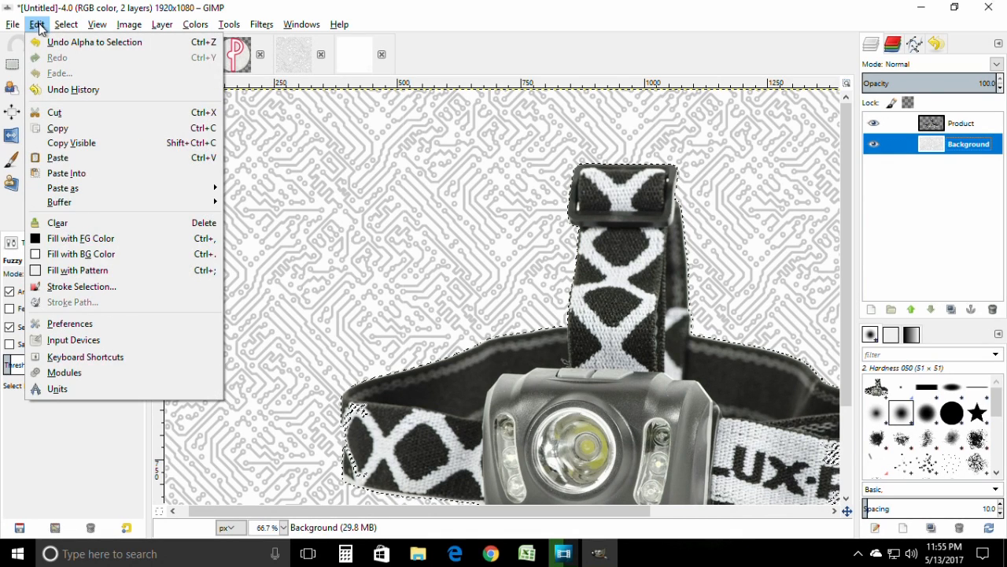
mouse_move(59, 29)
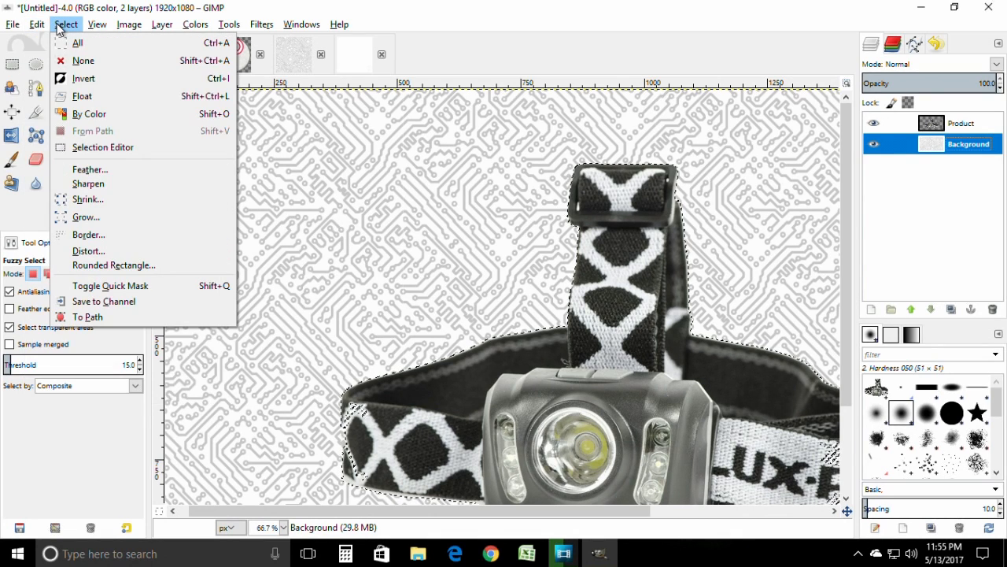
left_click(100, 219)
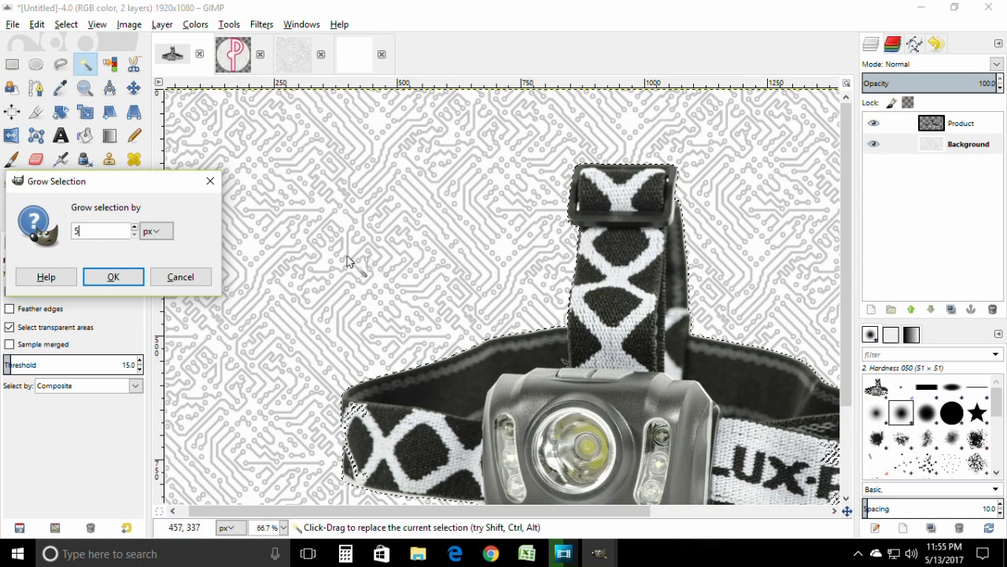
left_click(110, 276)
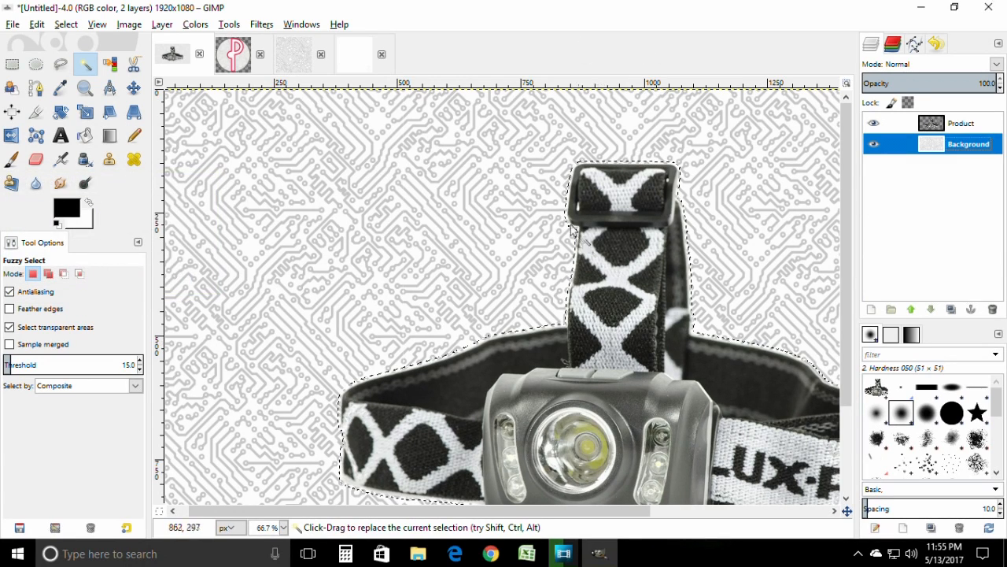
scroll(532, 369, "down", 3)
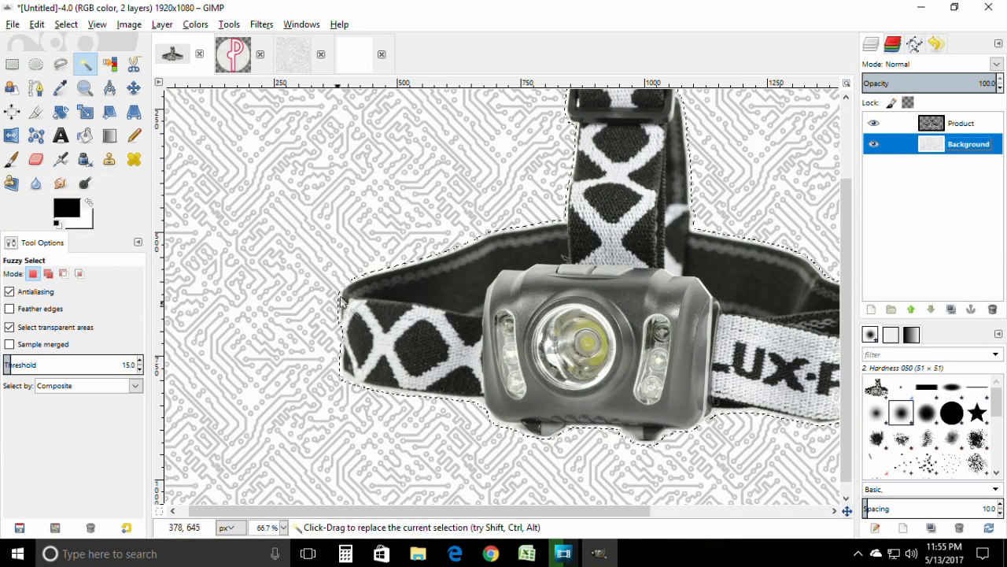
scroll(553, 227, "up", 3)
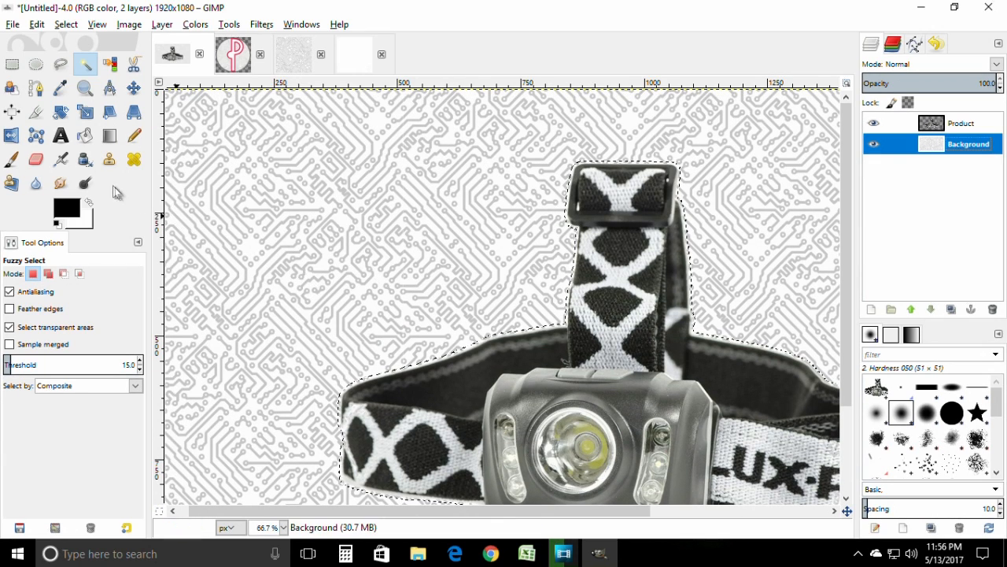
Erase the Background's circuit pattern within the grown headlamp selection using the Eraser at size 460.97, and clear the selection.
left_click_drag(935, 148, 943, 160)
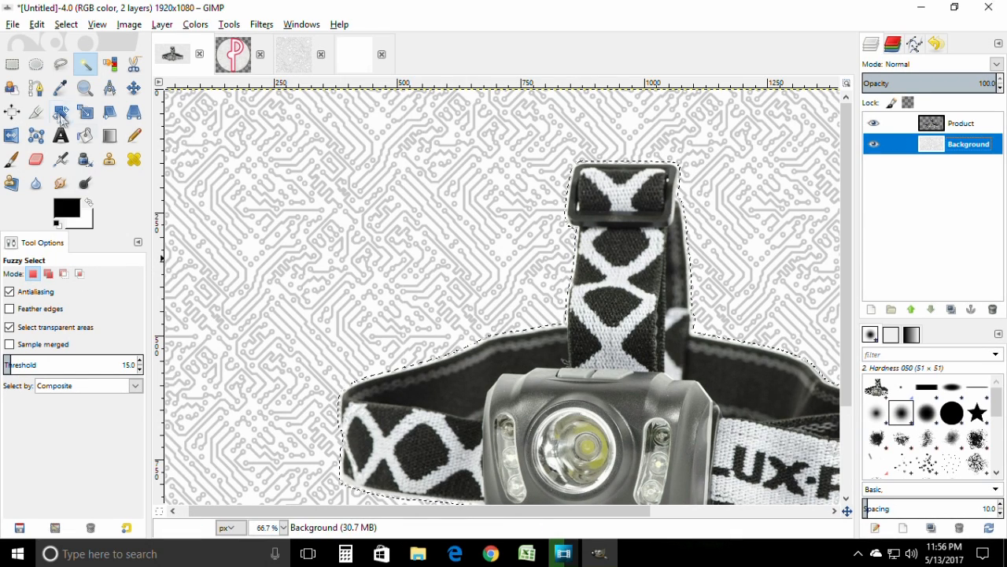
left_click(36, 159)
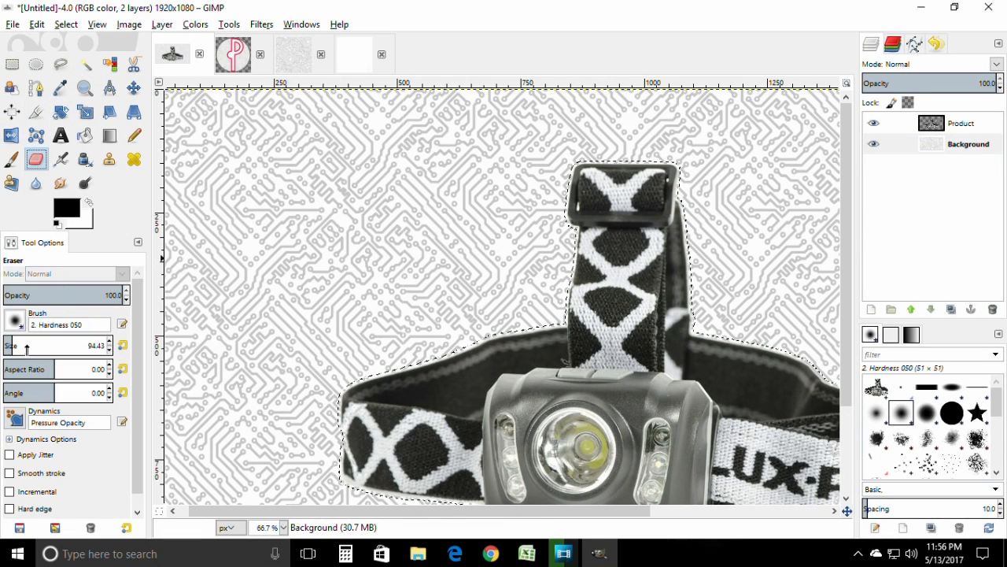
left_click_drag(16, 346, 50, 346)
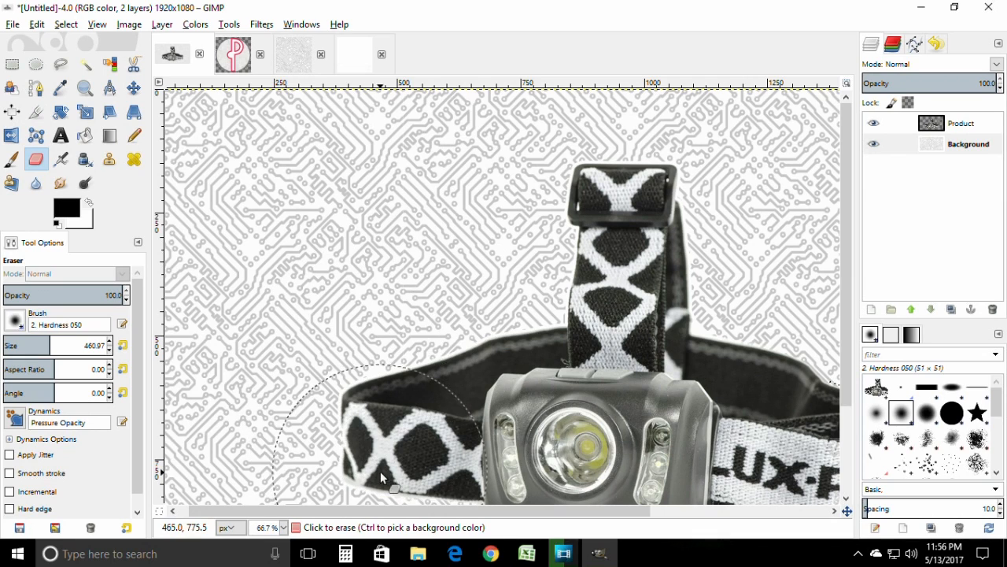
left_click_drag(603, 515, 687, 516)
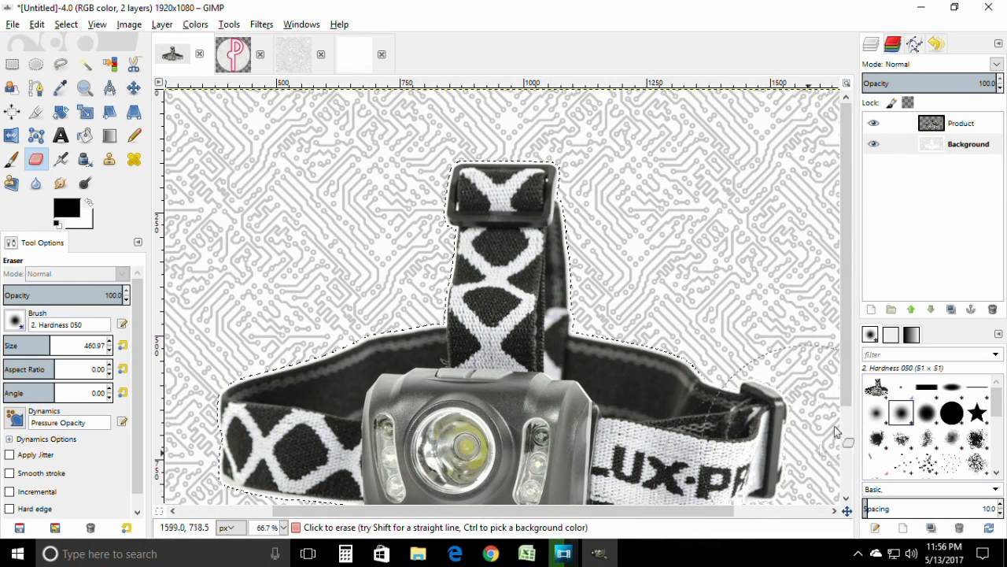
scroll(846, 372, "down", 2)
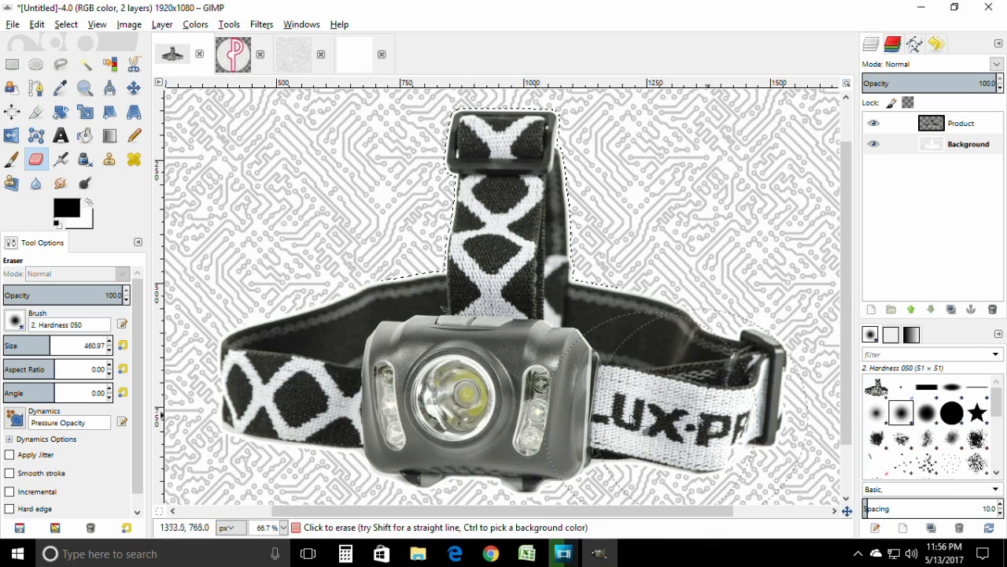
scroll(628, 280, "up", 2)
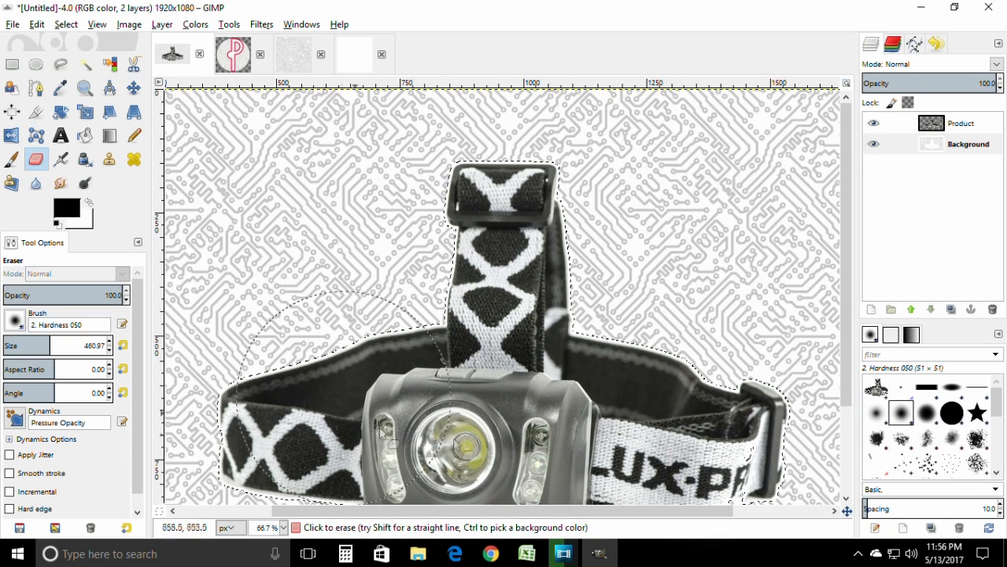
left_click(65, 24)
left_click(79, 62)
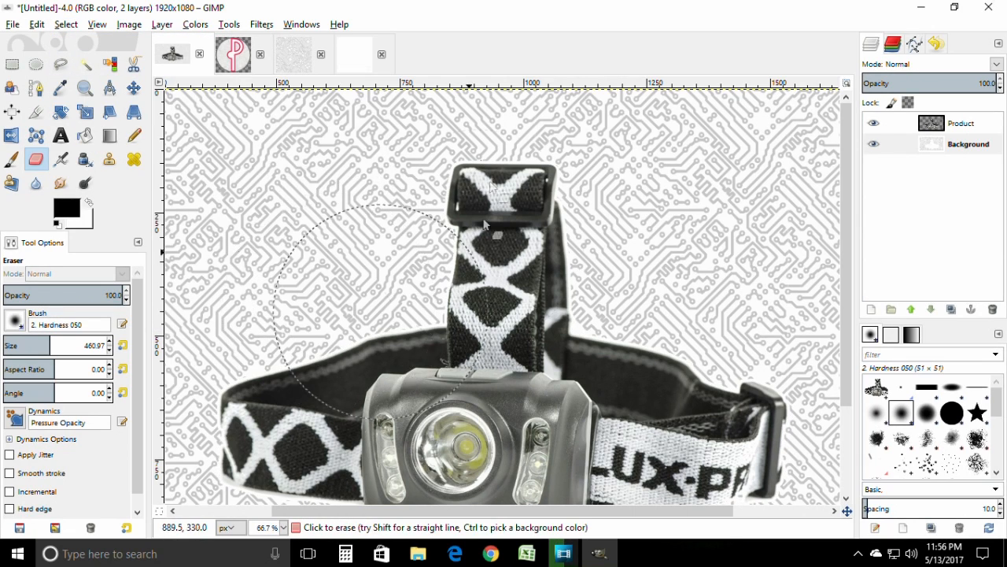
Inspect the cleared background edges around the headlamp and its straps up close, and view the whole composition.
scroll(571, 167, "up", 4, "ctrl")
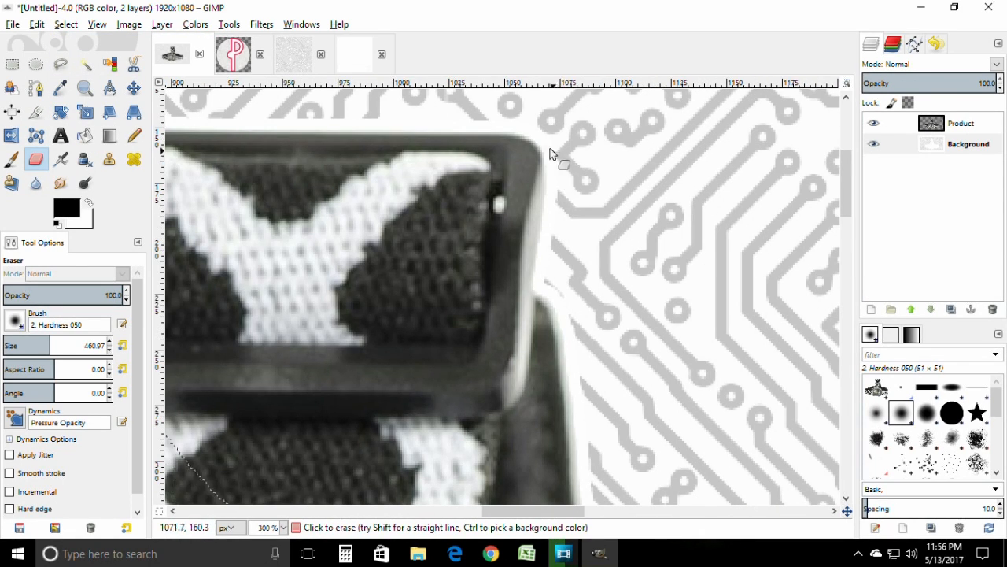
left_click_drag(521, 510, 472, 504)
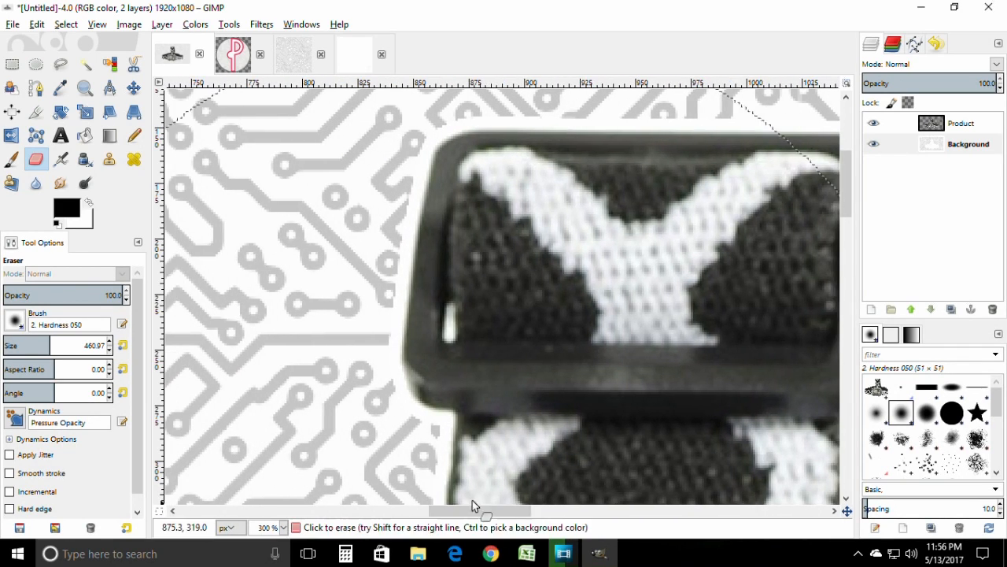
scroll(552, 444, "down", 5)
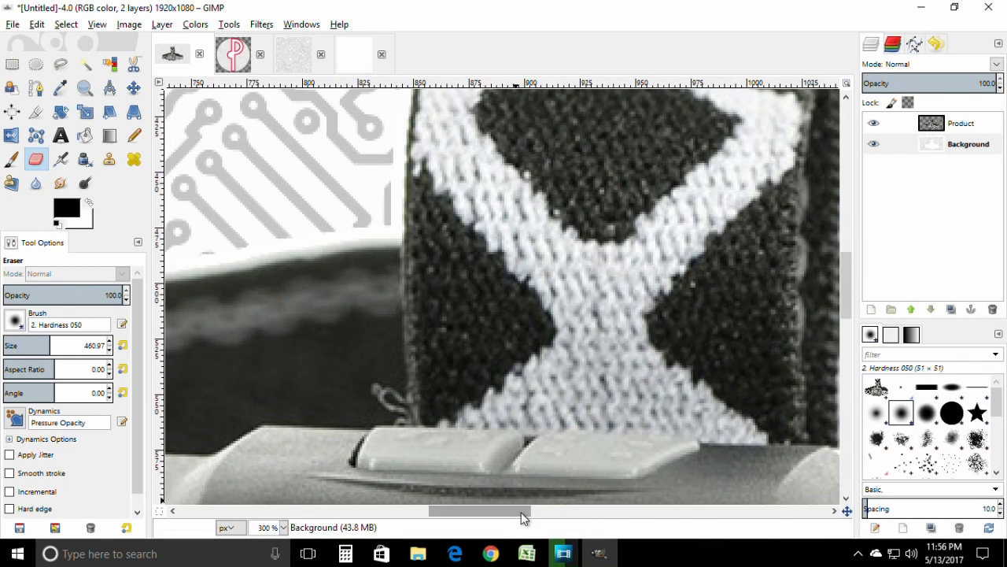
scroll(618, 449, "down", 5, "ctrl")
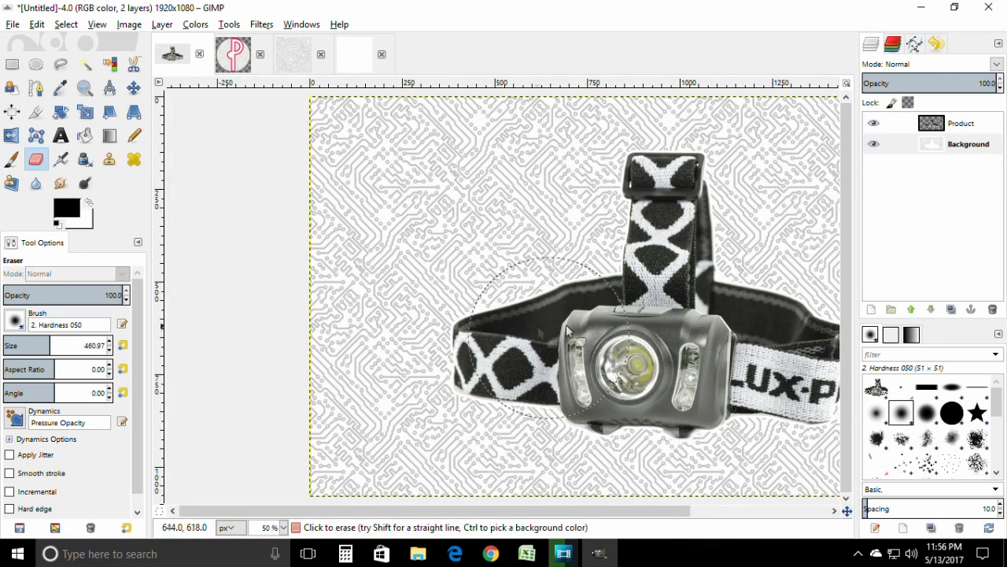
left_click_drag(618, 511, 704, 511)
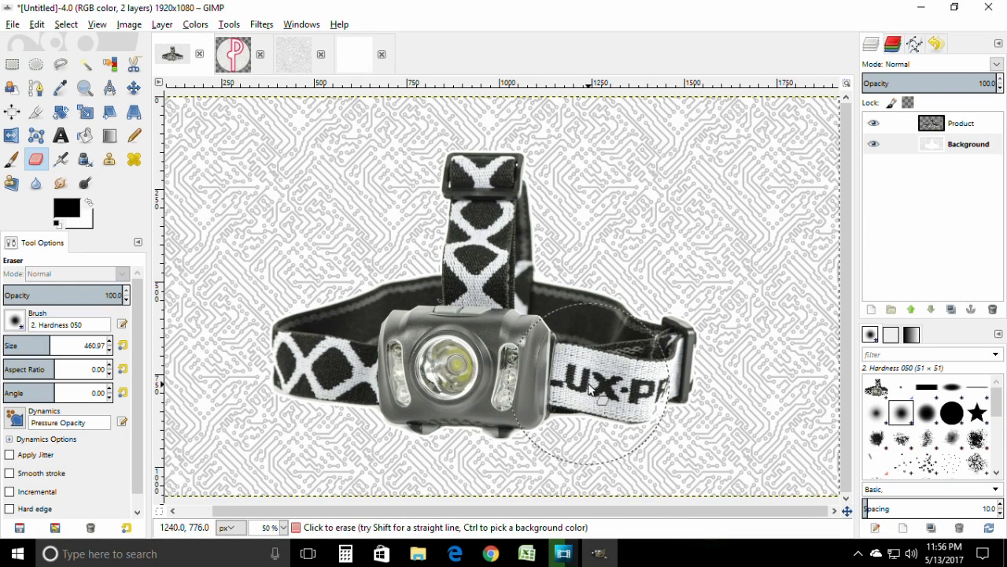
key("ctrl")
scroll(585, 358, "down", 1, "ctrl")
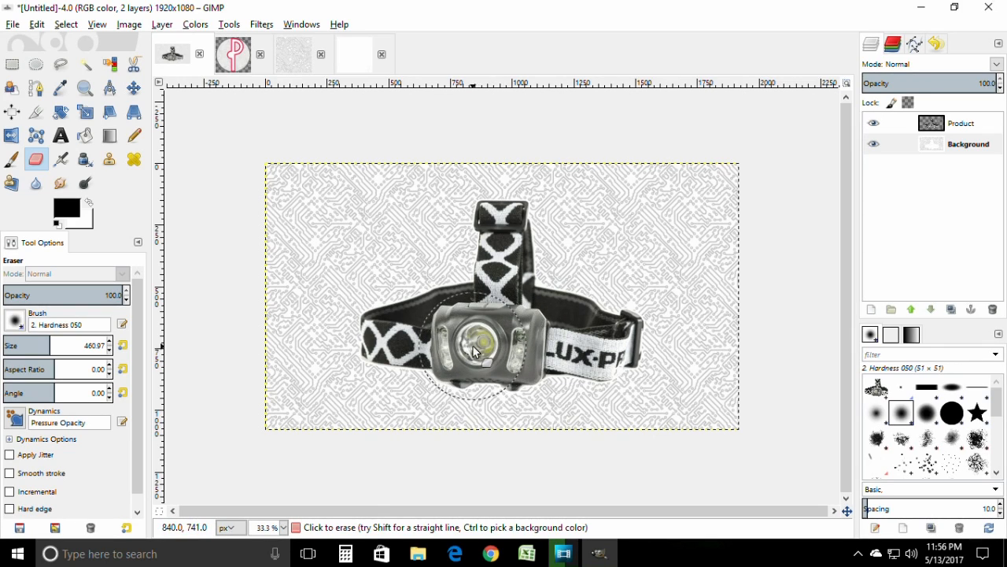
Select the entire PTS Icon New 2016 logo image and copy it.
left_click(233, 58)
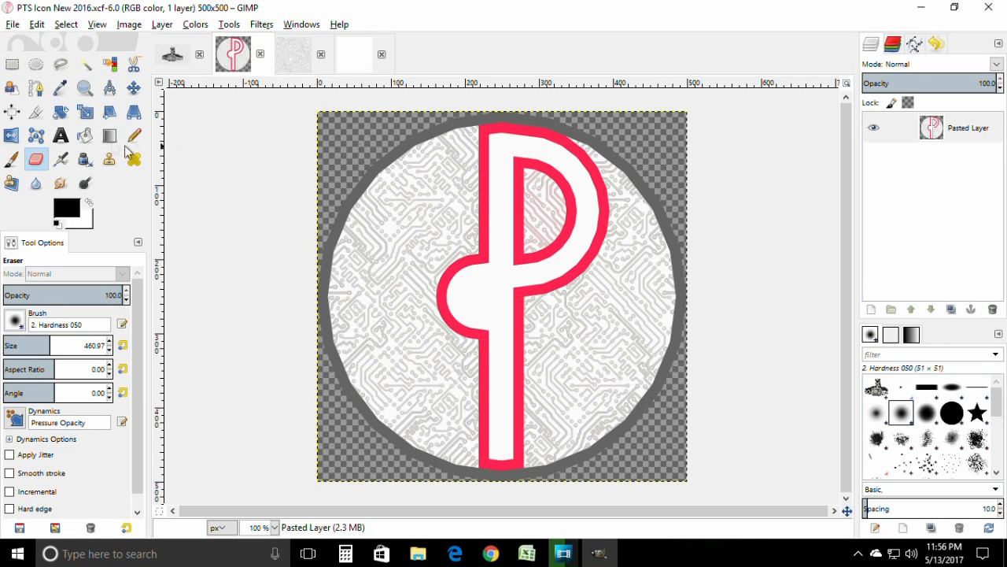
left_click(66, 26)
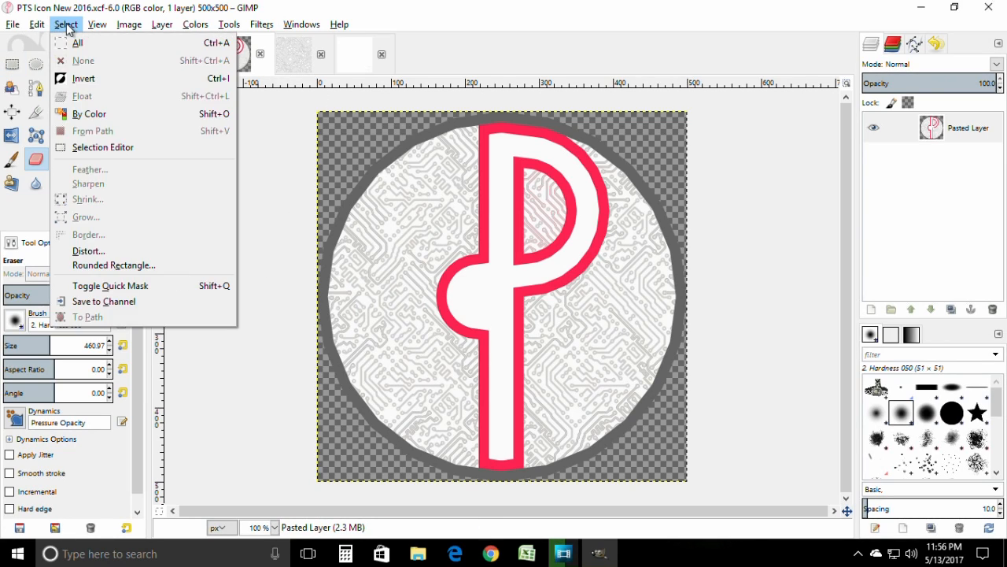
left_click(67, 43)
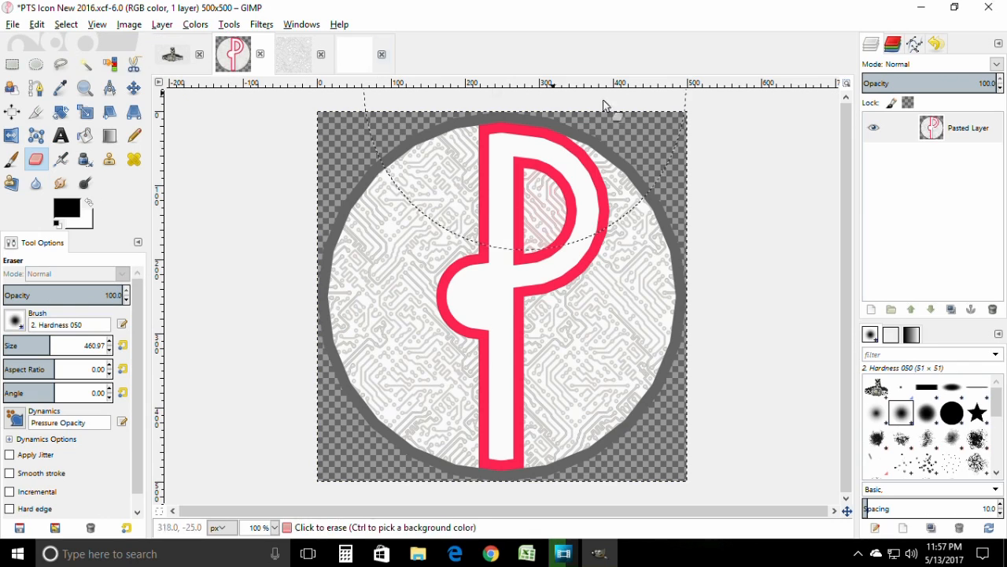
left_click(172, 54)
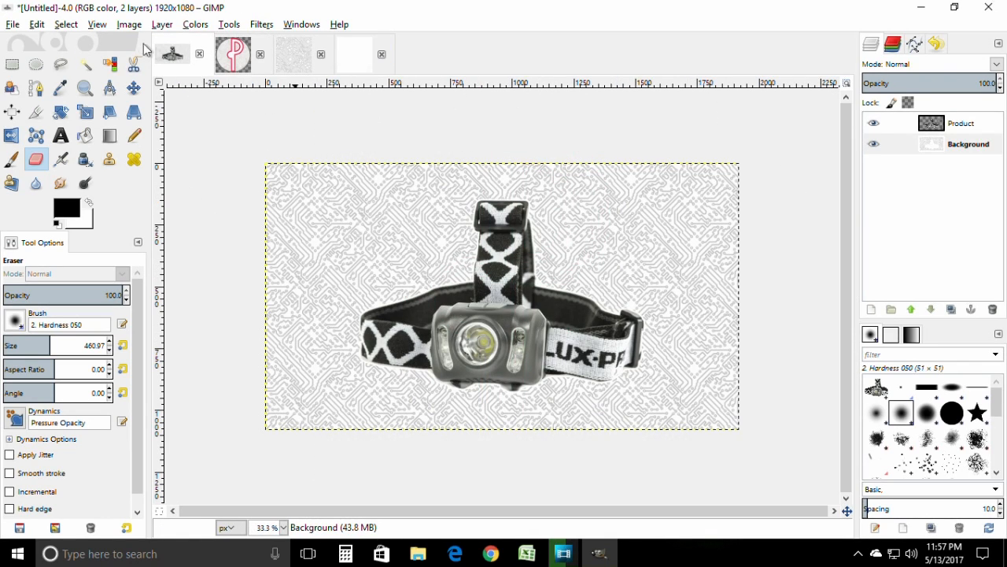
left_click(240, 55)
left_click(66, 26)
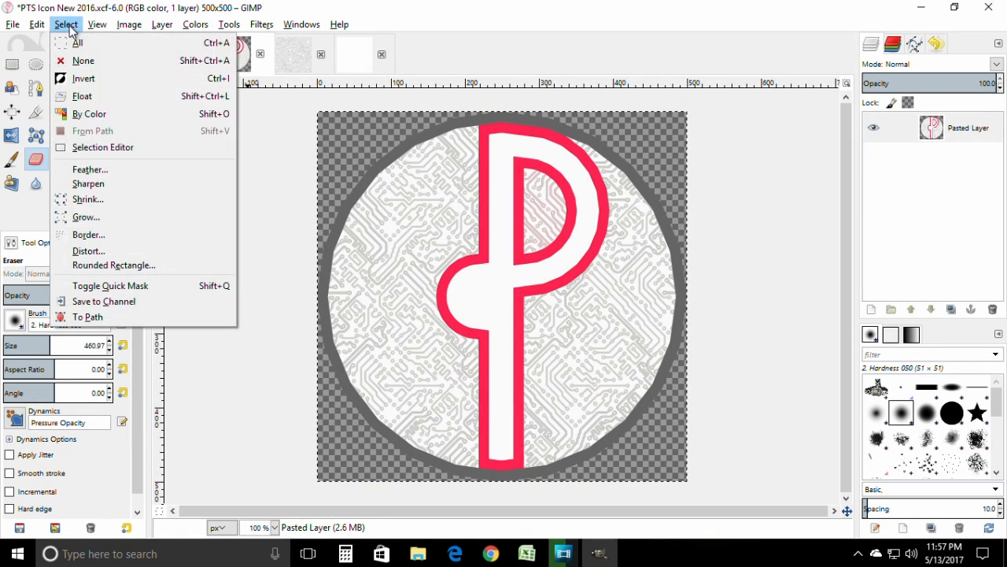
left_click(47, 126)
Paste the logo into the headlamp thumbnail and move it to the canvas's upper-right corner.
left_click(172, 54)
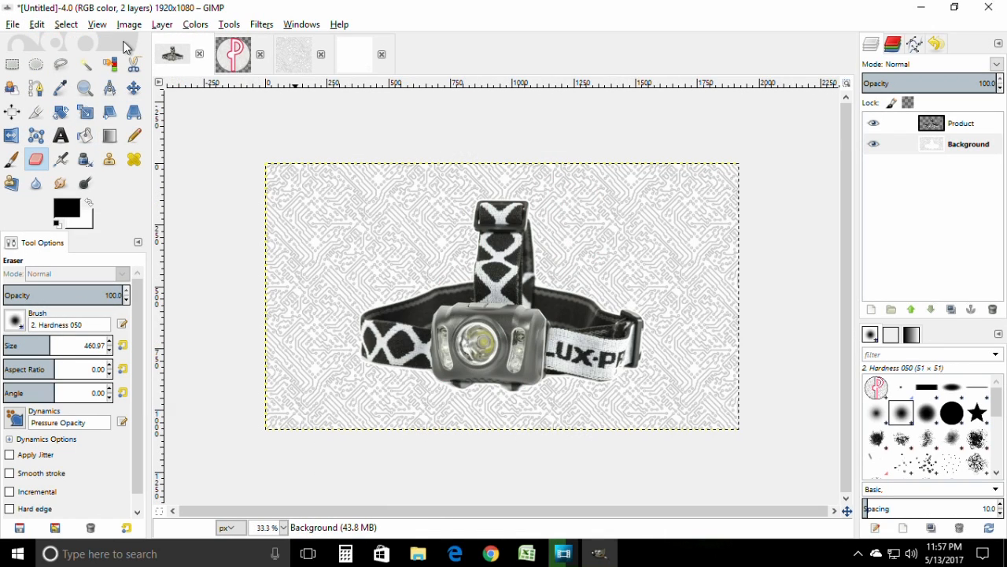
left_click(43, 25)
left_click(79, 157)
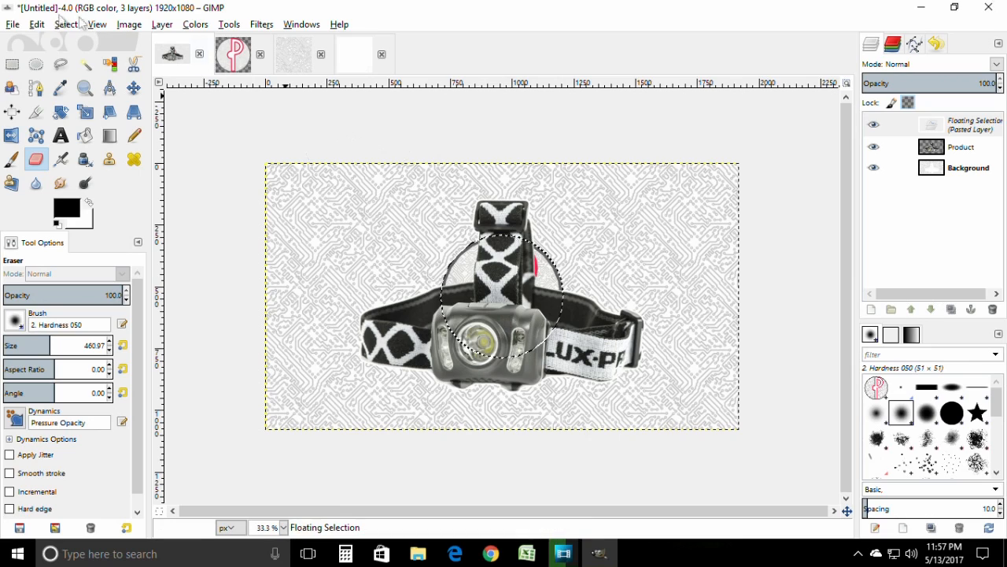
left_click(134, 87)
left_click_drag(553, 290, 714, 222)
Turn the floating logo into a new layer and name it "Circle P".
right_click(982, 134)
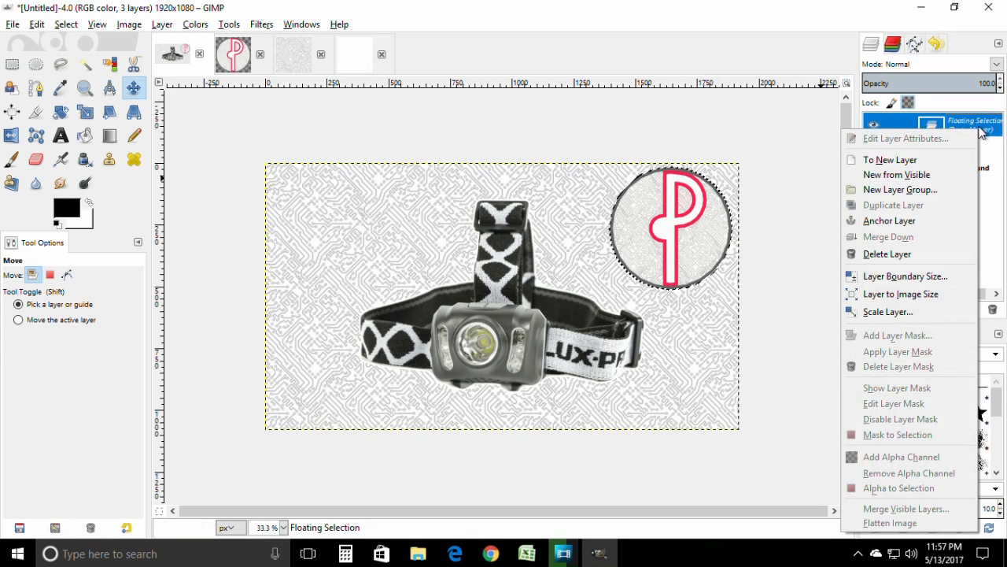
left_click(935, 159)
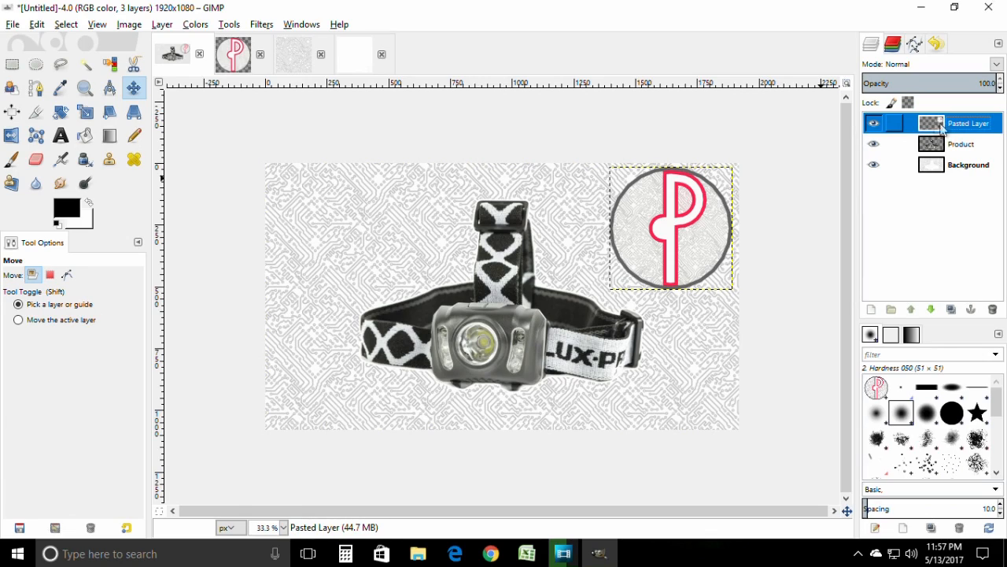
double_click(955, 125)
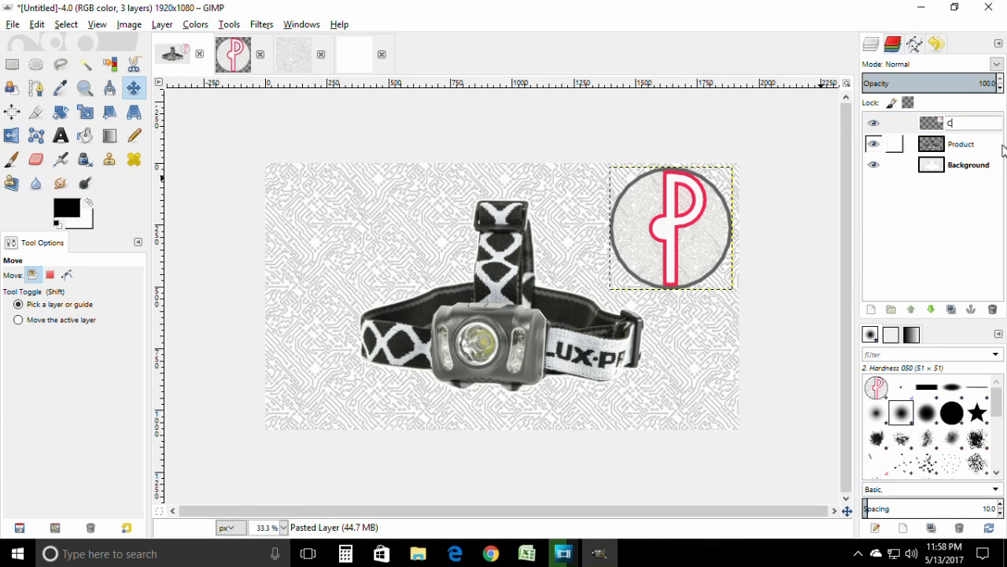
type("Circle P")
key("Return")
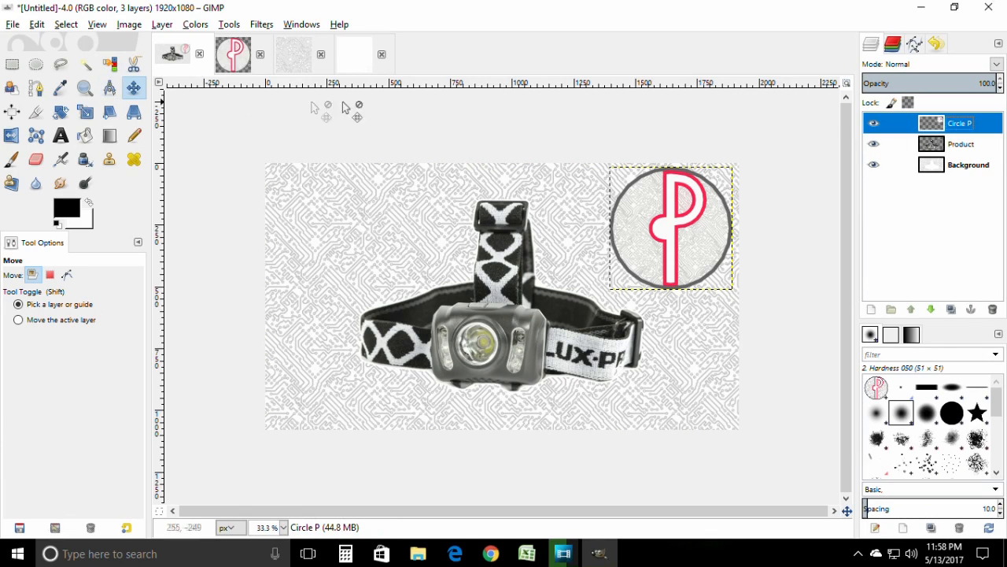
Load the Circle P layer's alpha as a selection and grow it with the Background layer active.
right_click(960, 126)
left_click(881, 483)
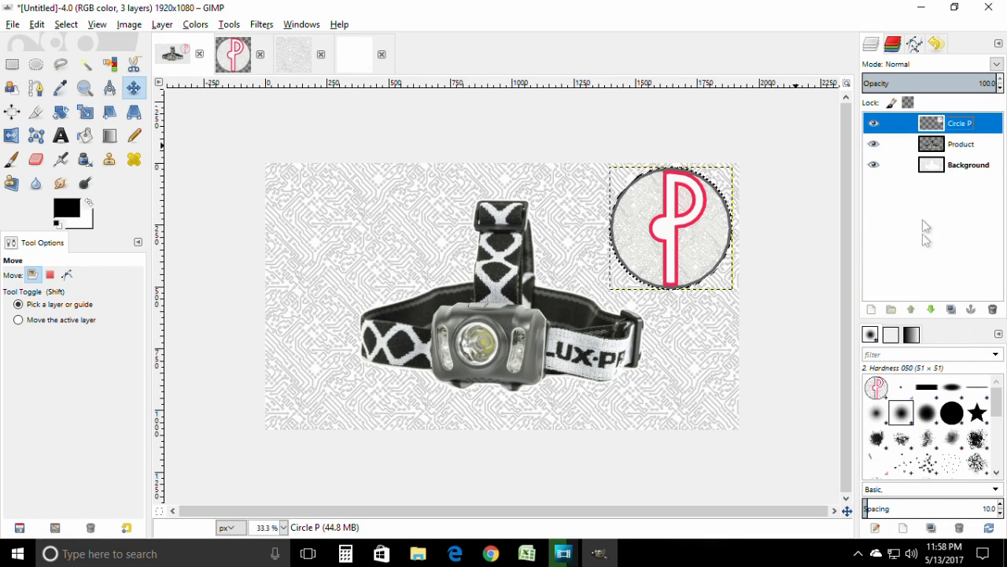
left_click(958, 167)
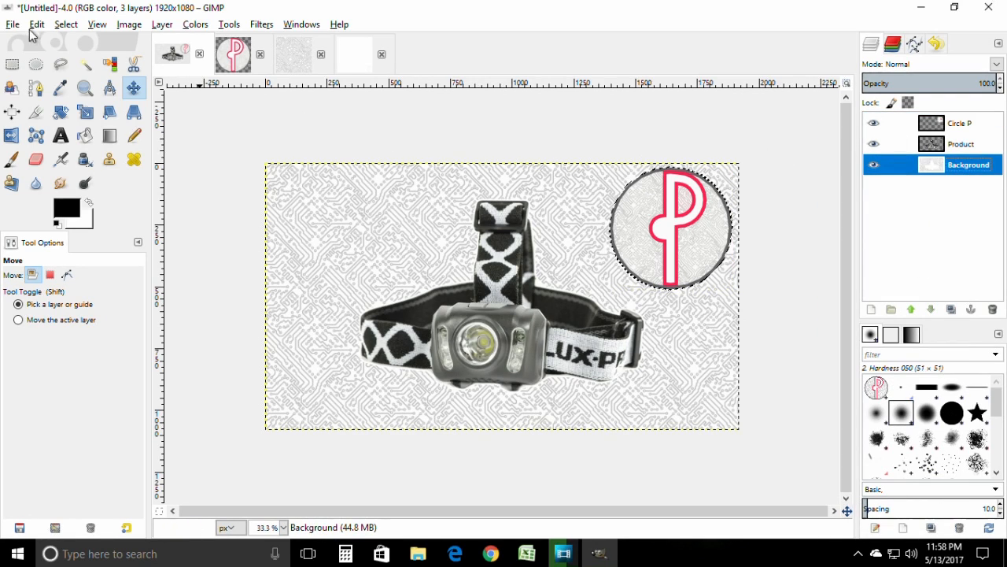
left_click(65, 24)
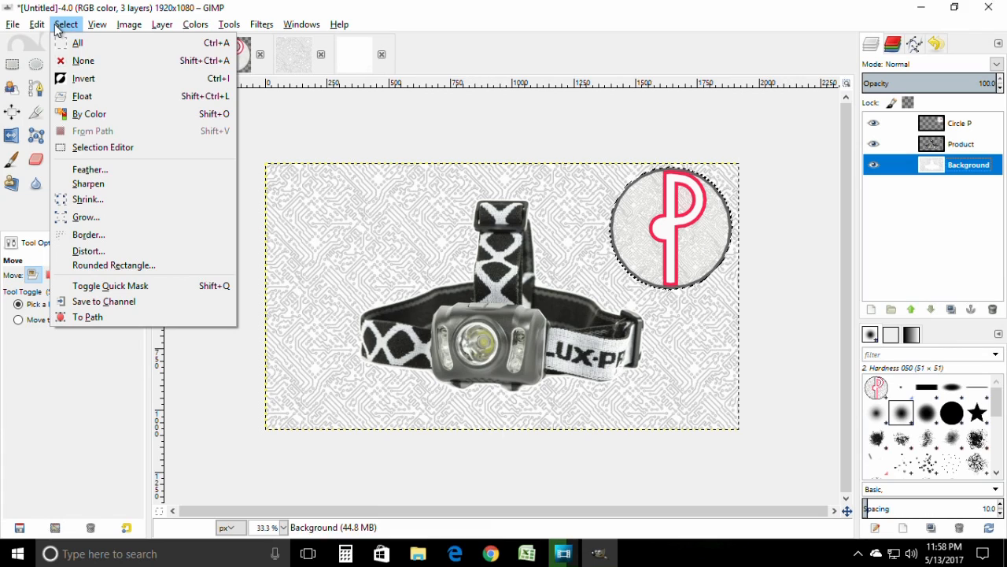
left_click(126, 216)
left_click(132, 271)
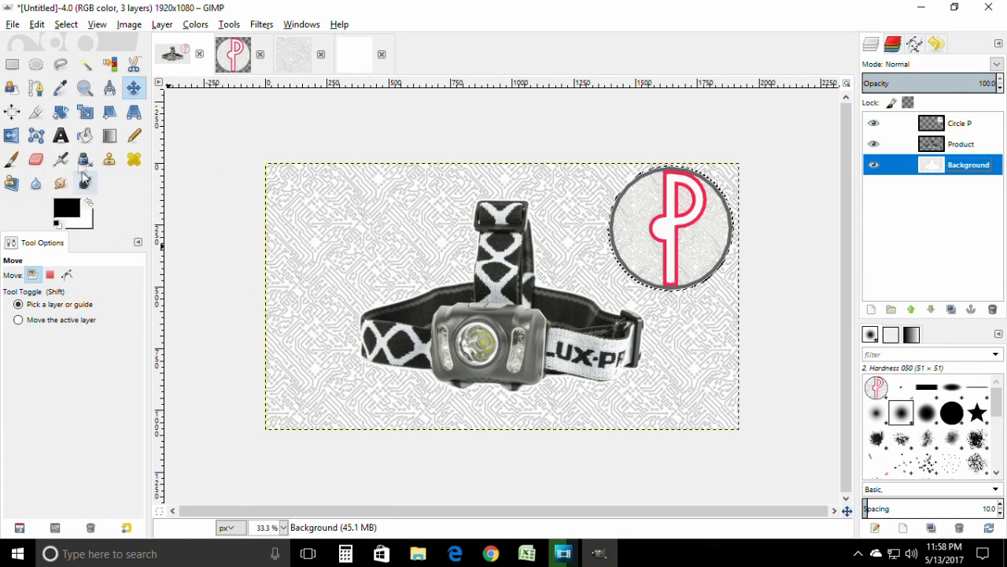
Erase the circuit pattern inside the circular selection on Background, hiding the Product and Circle P layers to clear the remains.
left_click(36, 160)
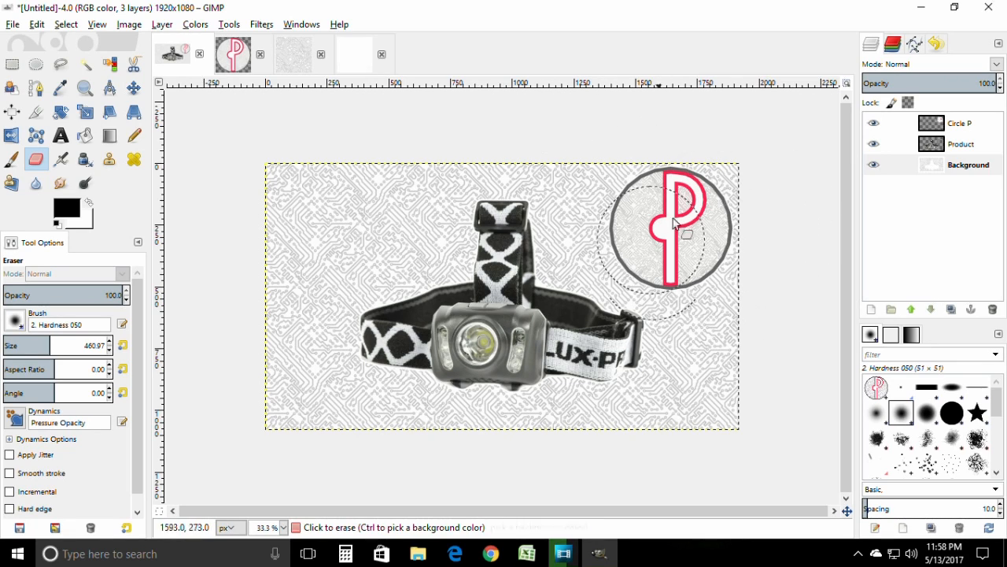
left_click(874, 144)
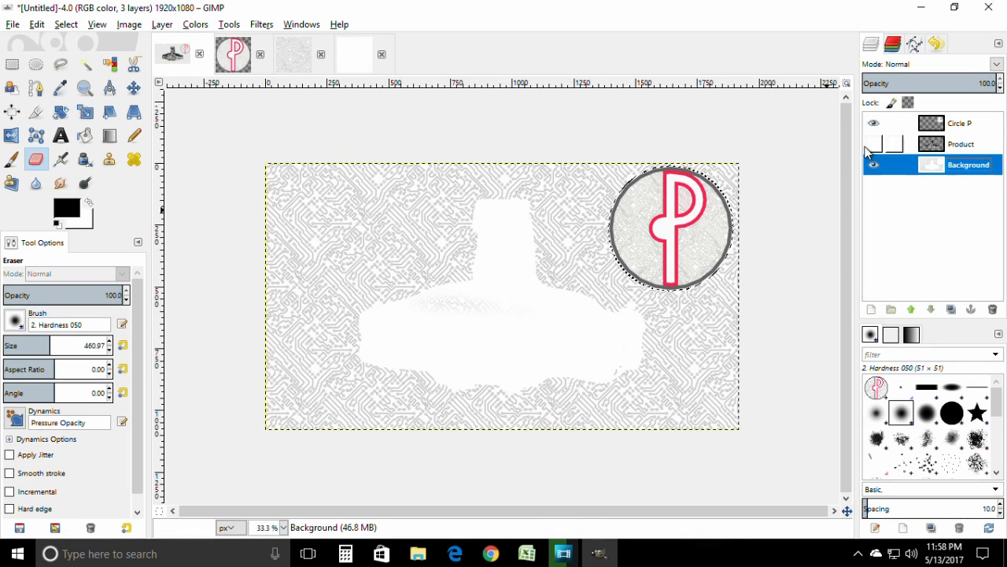
left_click(873, 124)
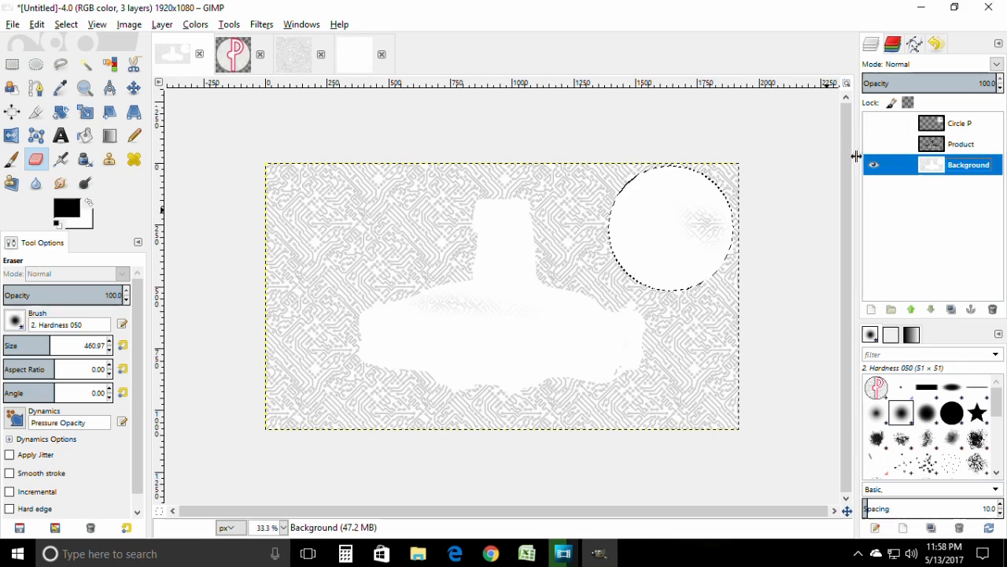
mouse_move(693, 218)
left_mouse_down()
mouse_move(724, 218)
mouse_move(682, 295)
left_mouse_up()
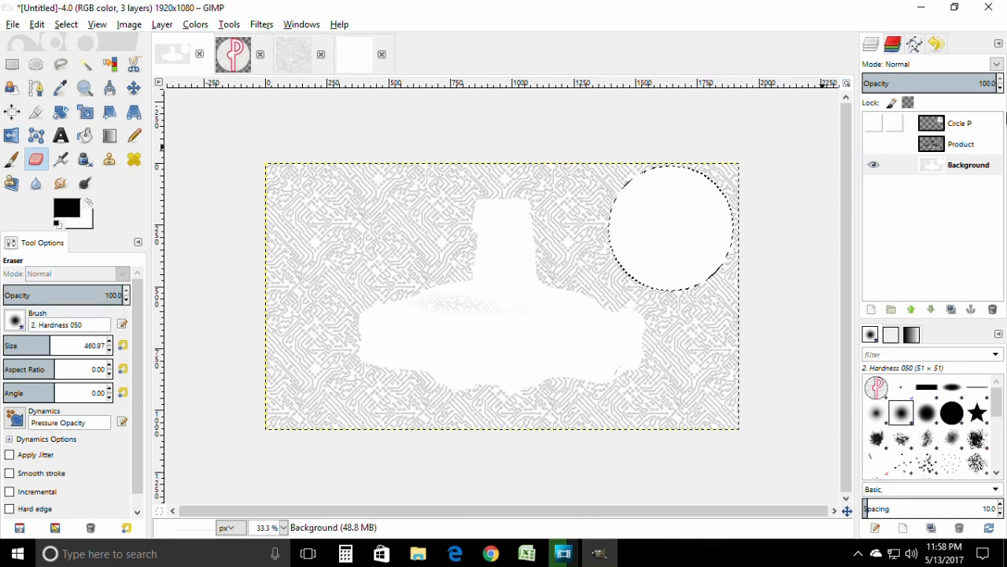
Show the Product and Circle P layers again, load the Product layer's alpha as the selection, and make Background active.
left_click(941, 144)
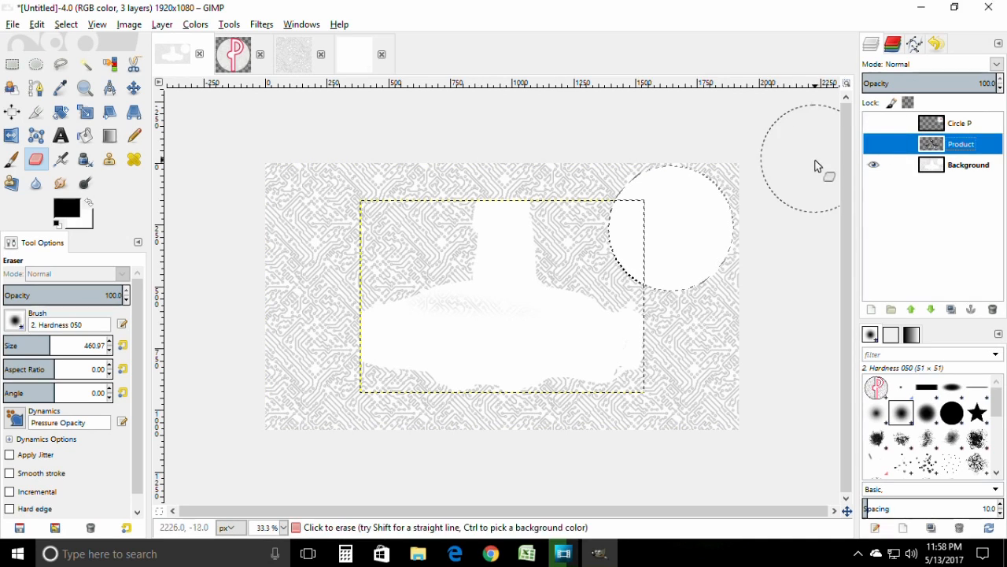
left_click(874, 144)
left_click(875, 121)
left_click(956, 164)
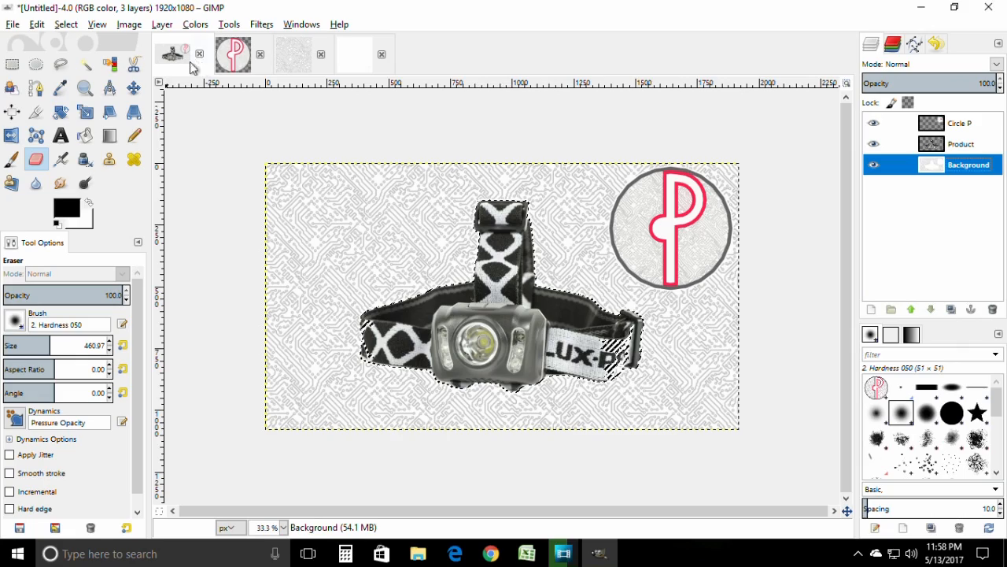
Switch to the PTS YT Tracking Sheet in Excel and copy the episode 198 title from cell F212.
left_click(526, 554)
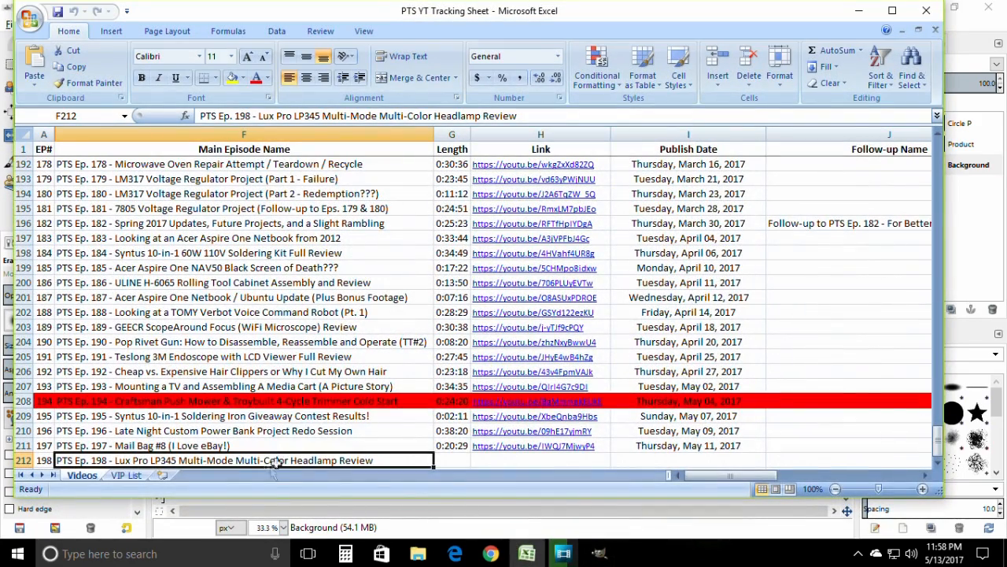
right_click(343, 463)
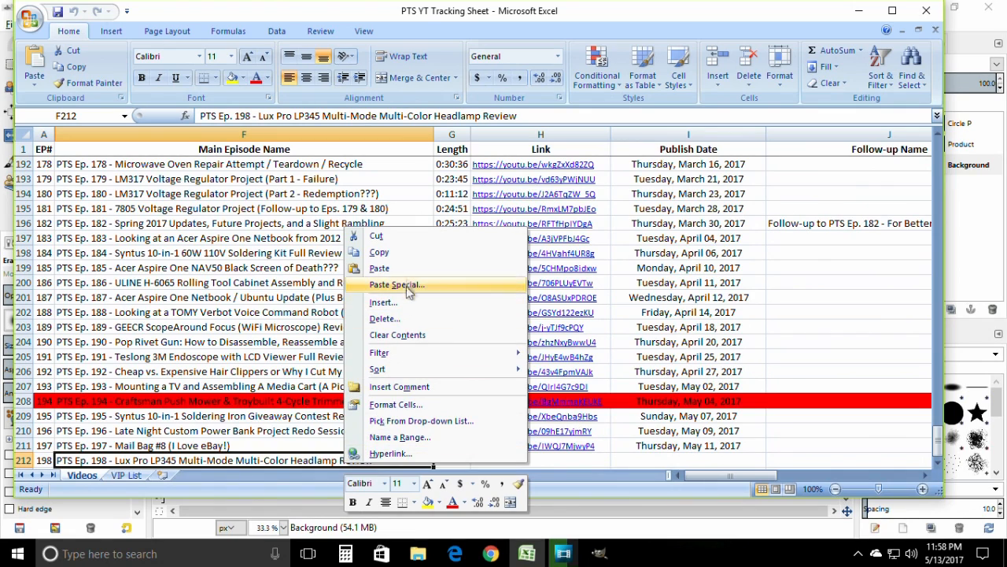
left_click(370, 252)
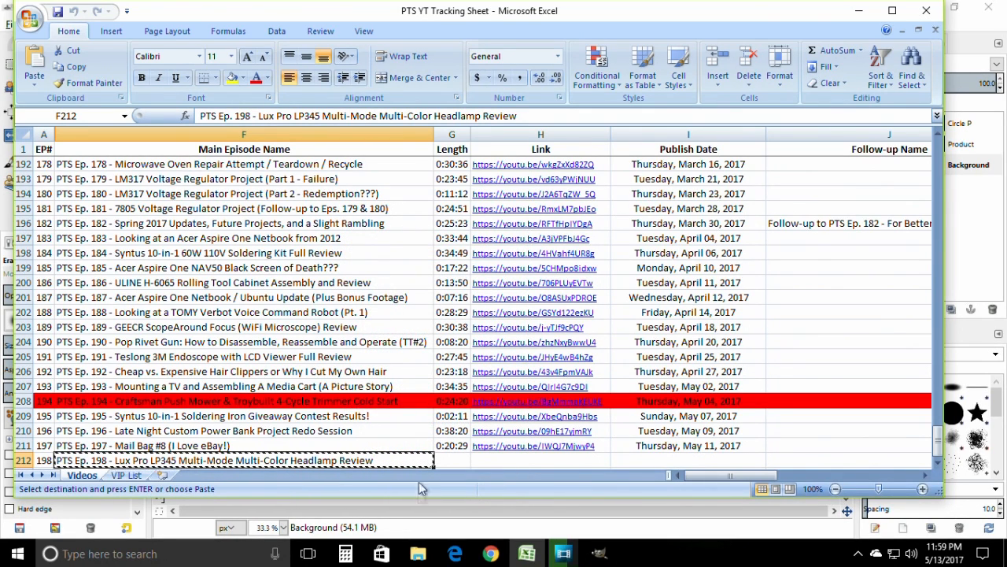
Back in GIMP, draw a text box of about 1905 × 1053 px across the canvas and paste the episode title.
left_click(599, 555)
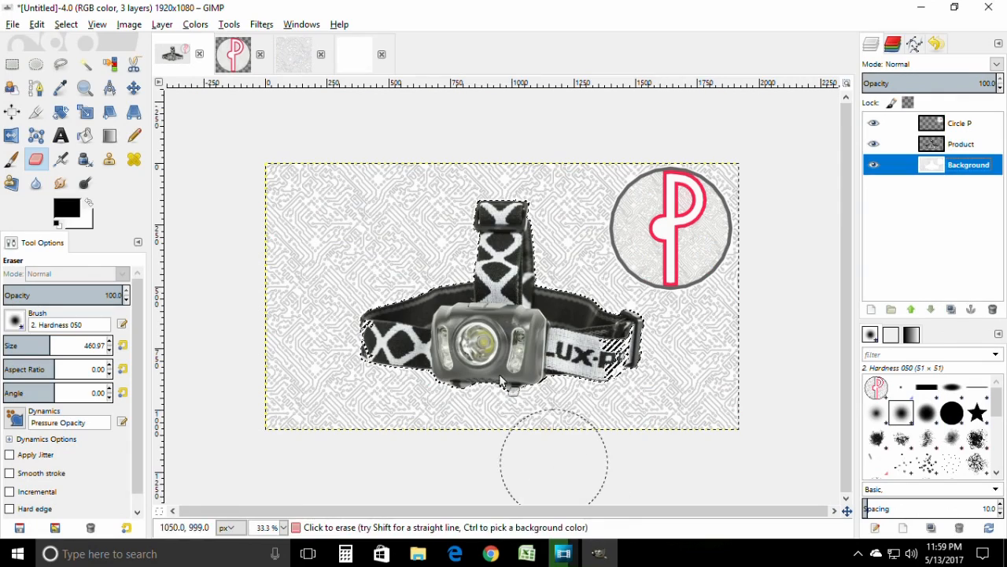
left_click(61, 135)
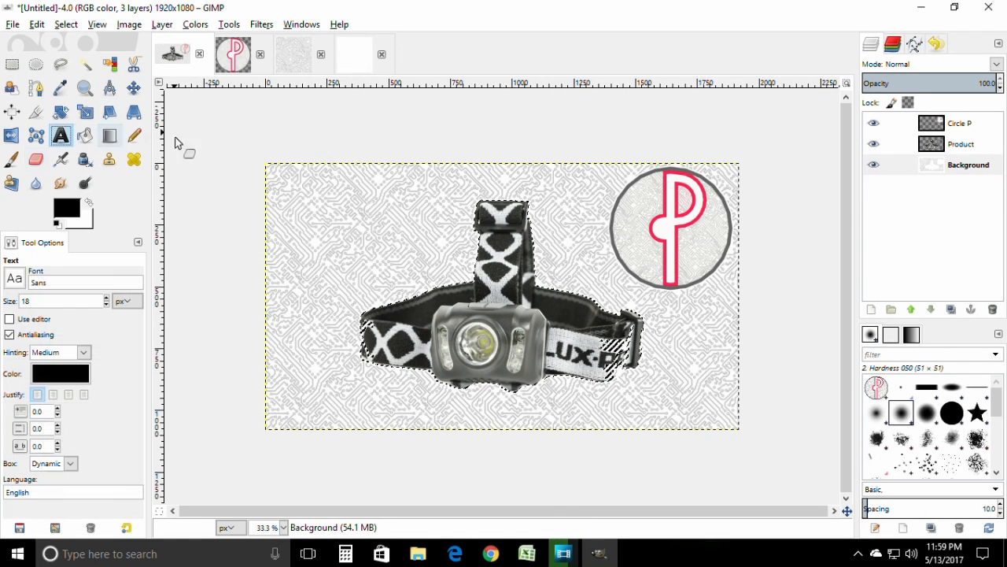
left_click(267, 165)
left_click_drag(267, 167, 736, 428)
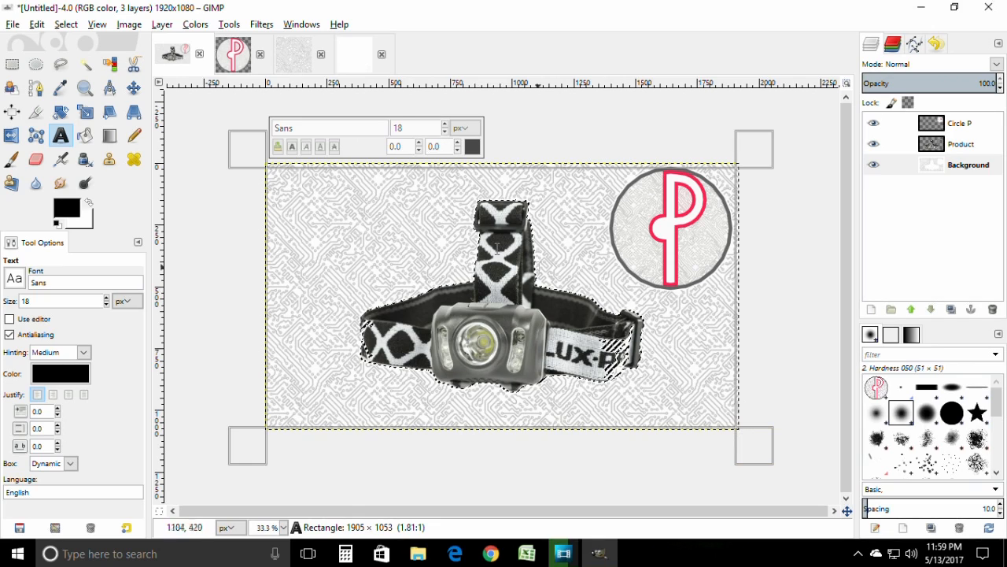
right_click(351, 206)
left_click(399, 246)
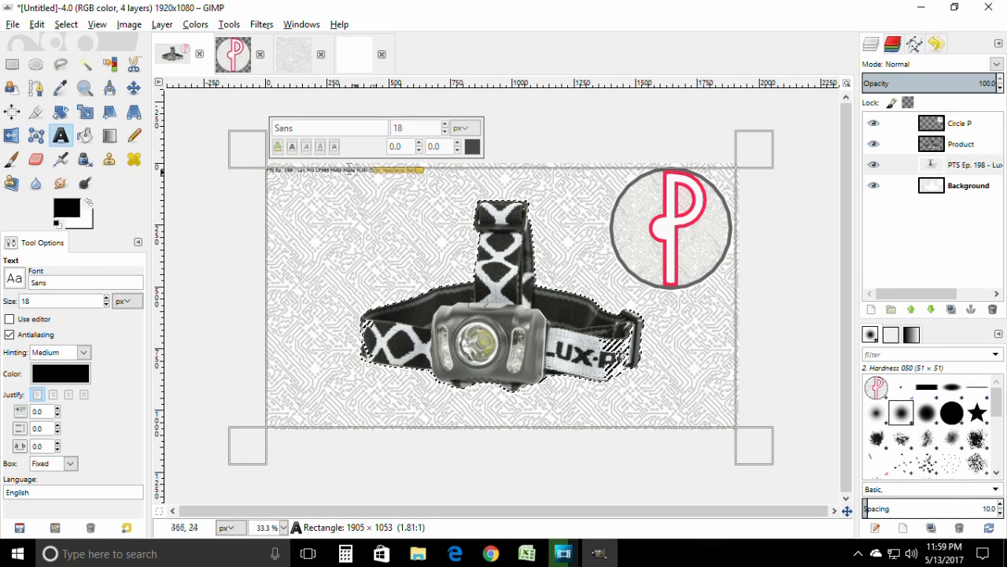
Set the episode title's font to Futura Book, Medium and its size to 200 px.
left_click(307, 131)
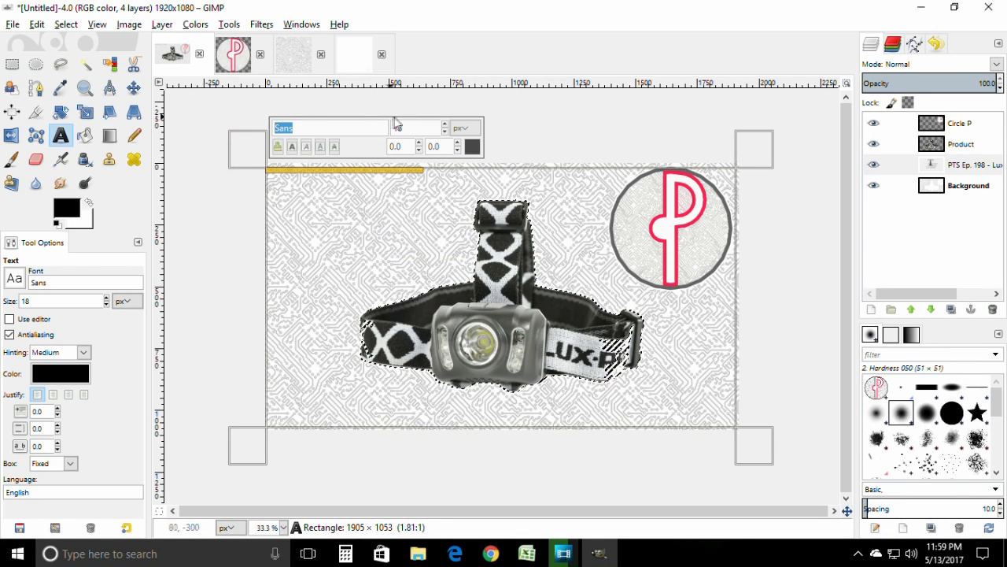
type("Fu")
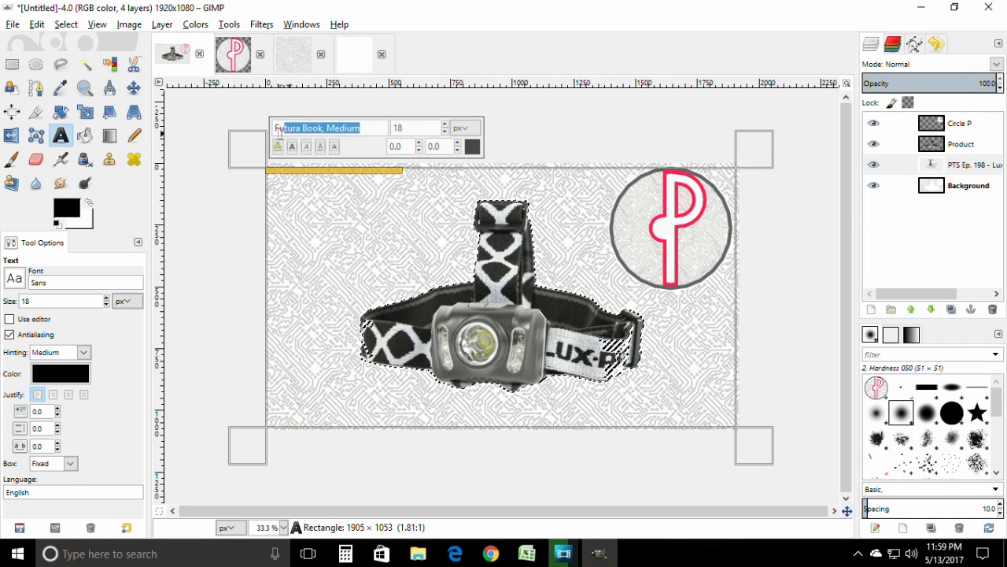
key("BackSpace")
key("BackSpace")
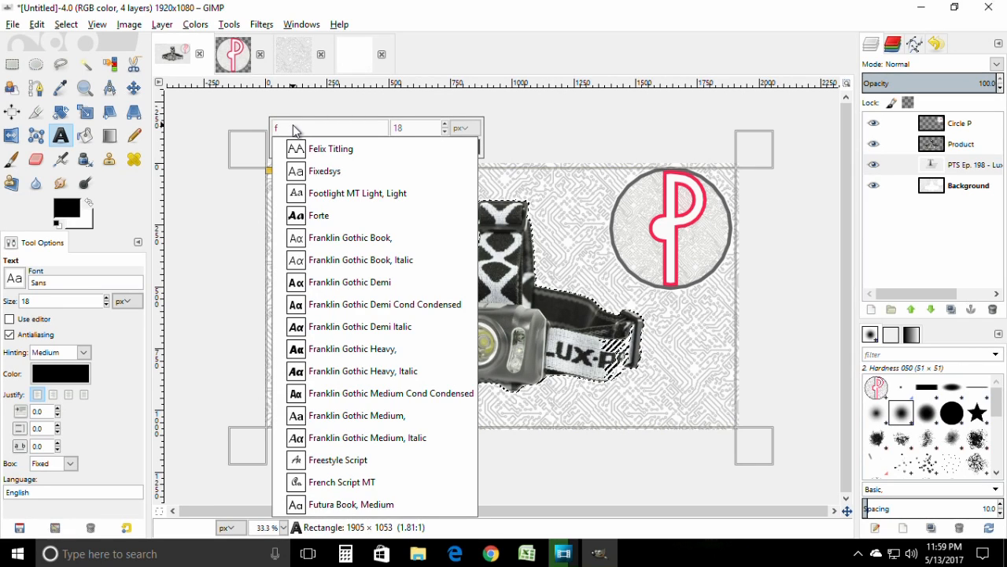
type("ut")
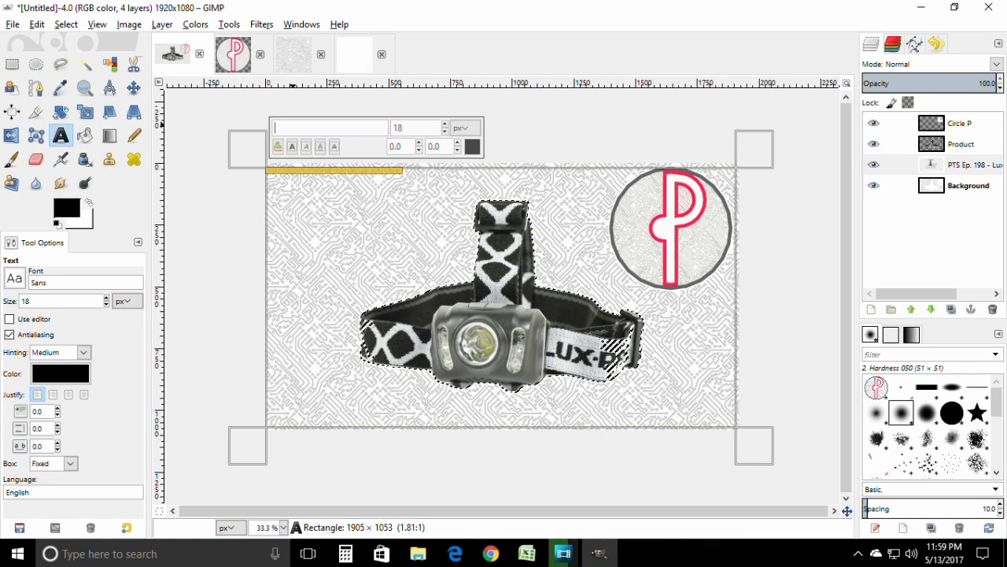
type("Futura Book, Medium")
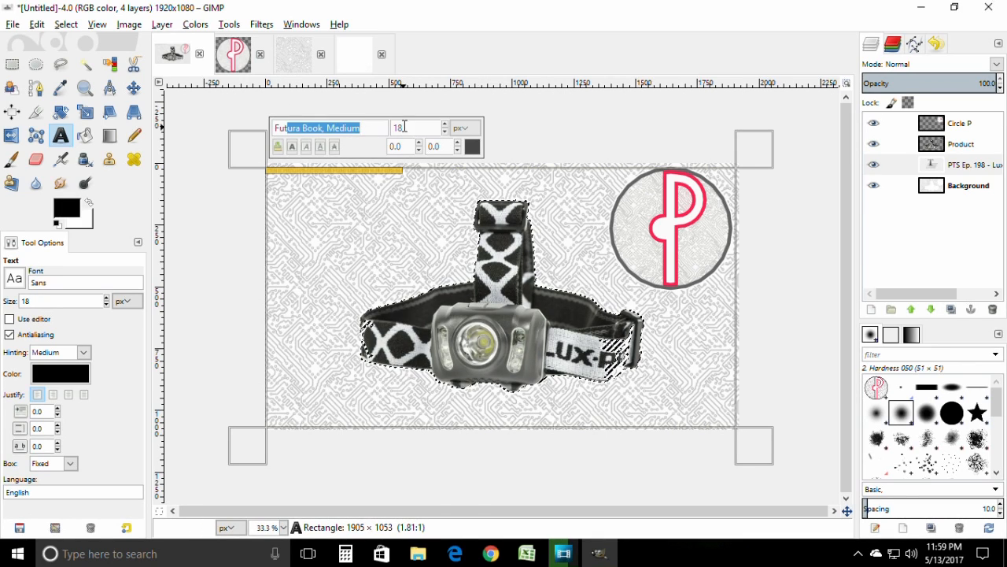
left_click(409, 125)
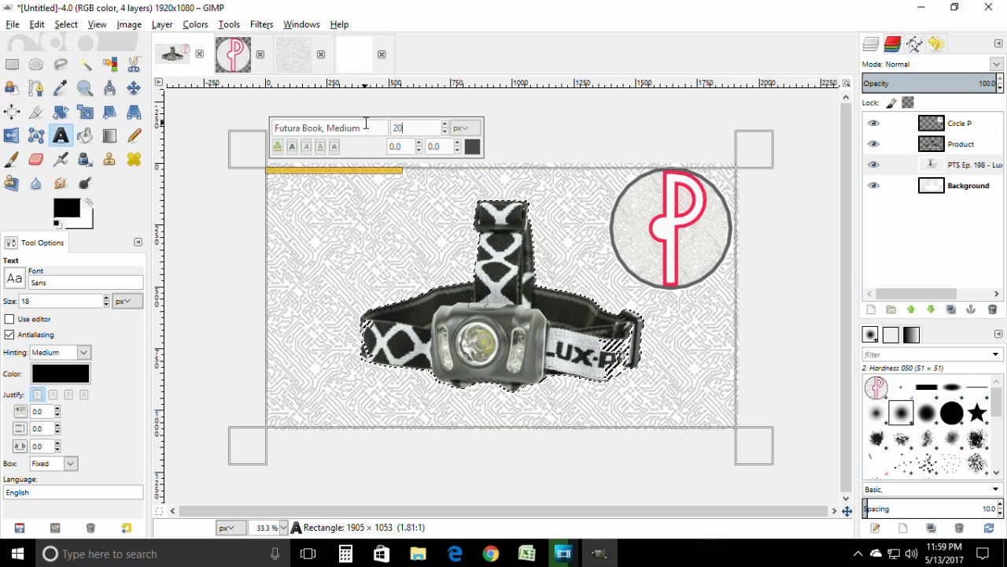
key("Return")
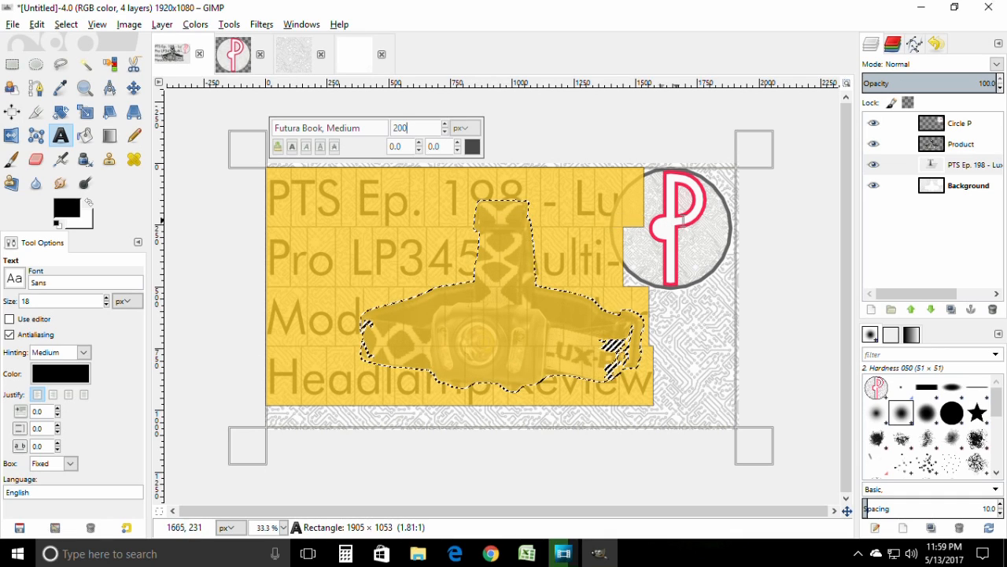
Insert line breaks in the title before "Lux Pro" and before "Multi-Mode".
left_click(582, 199)
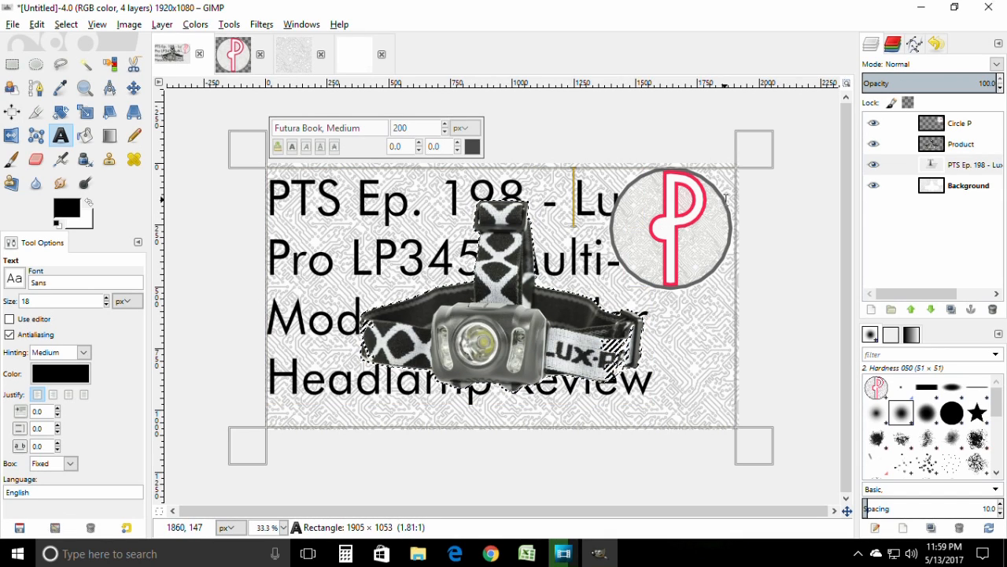
key("Return")
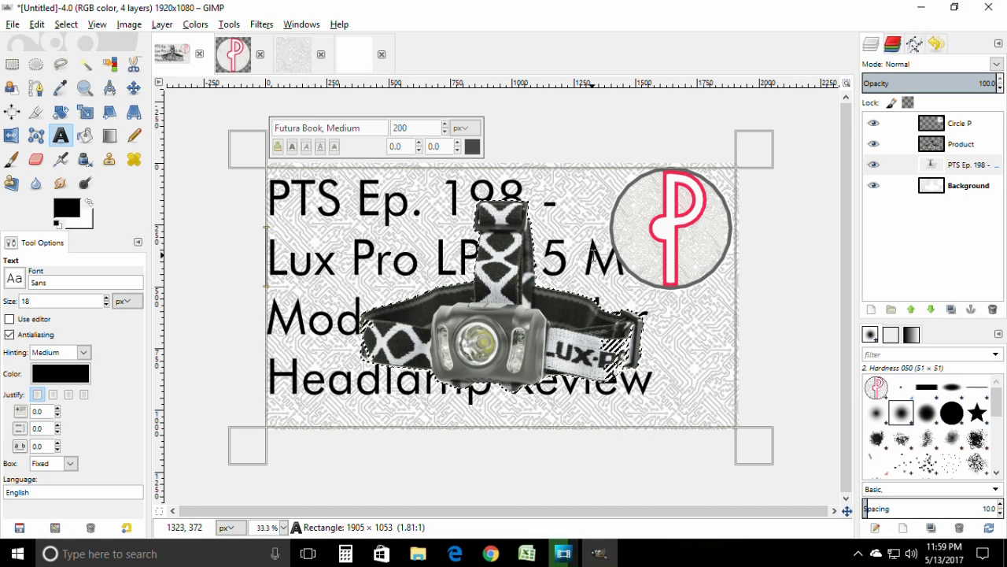
key("Right")
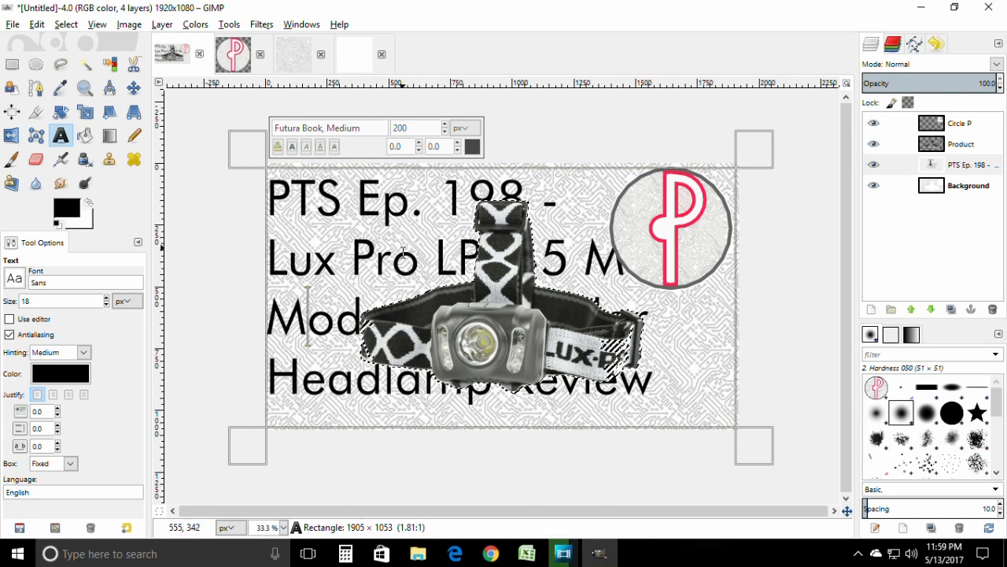
left_click(575, 254)
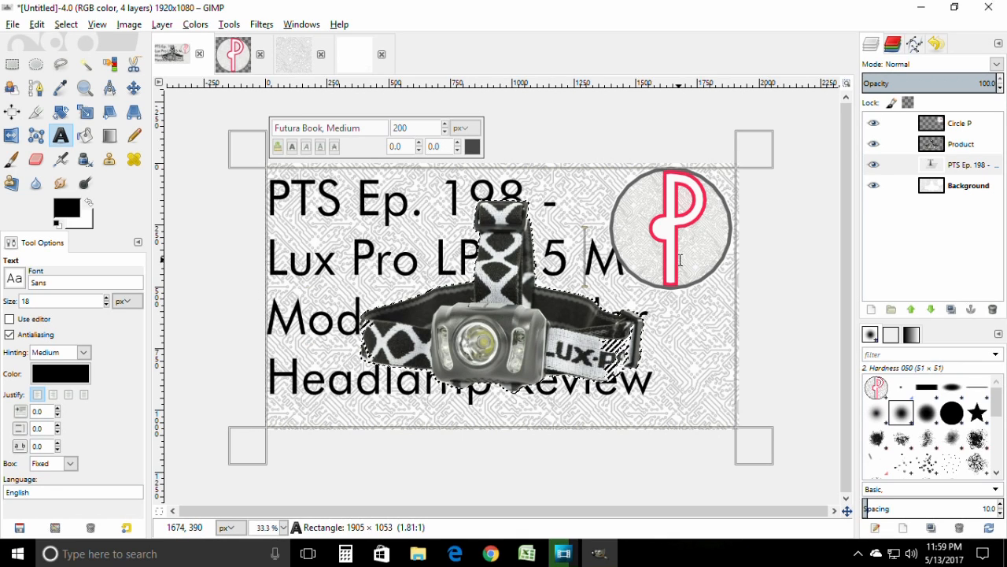
key("Return")
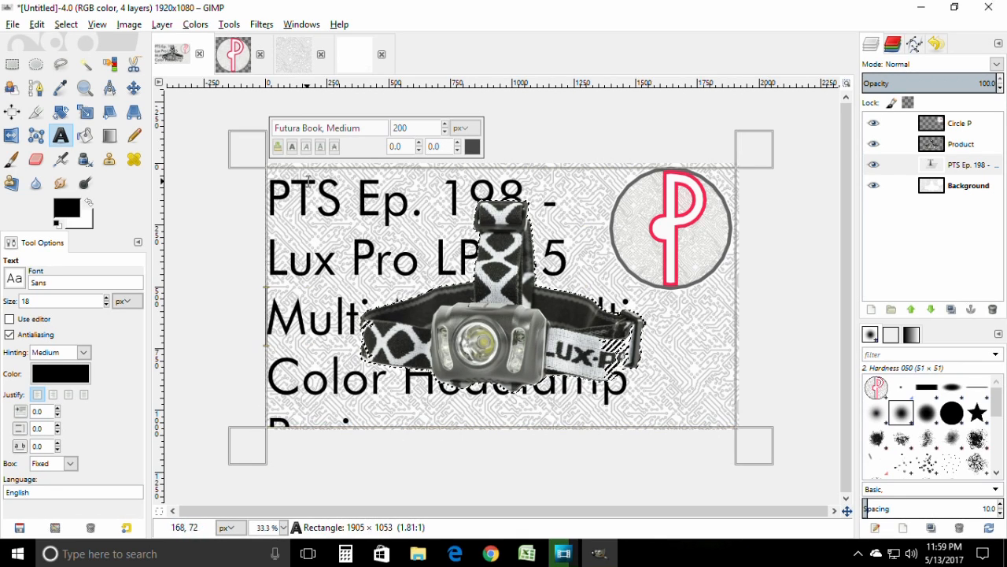
Set the whole title's font size to 181 px and widen the text box to about 1950 px.
left_click_drag(274, 196, 417, 460)
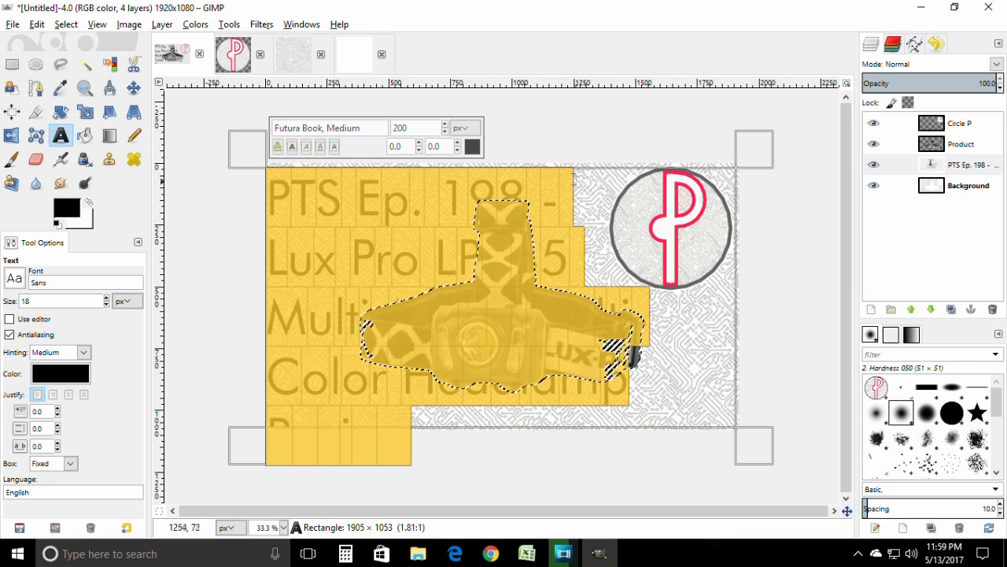
scroll(445, 132, "down", 20)
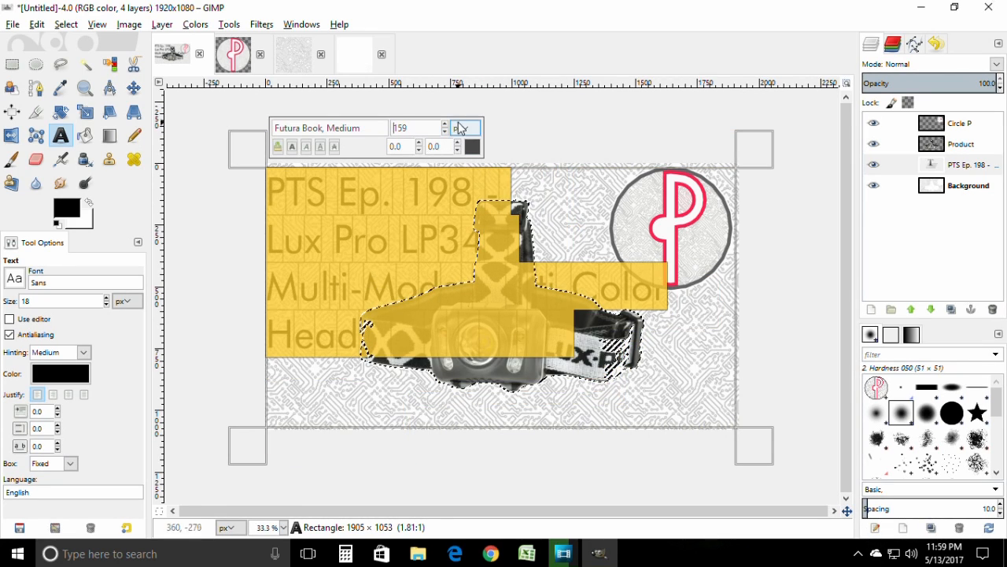
scroll(446, 131, "up", 9)
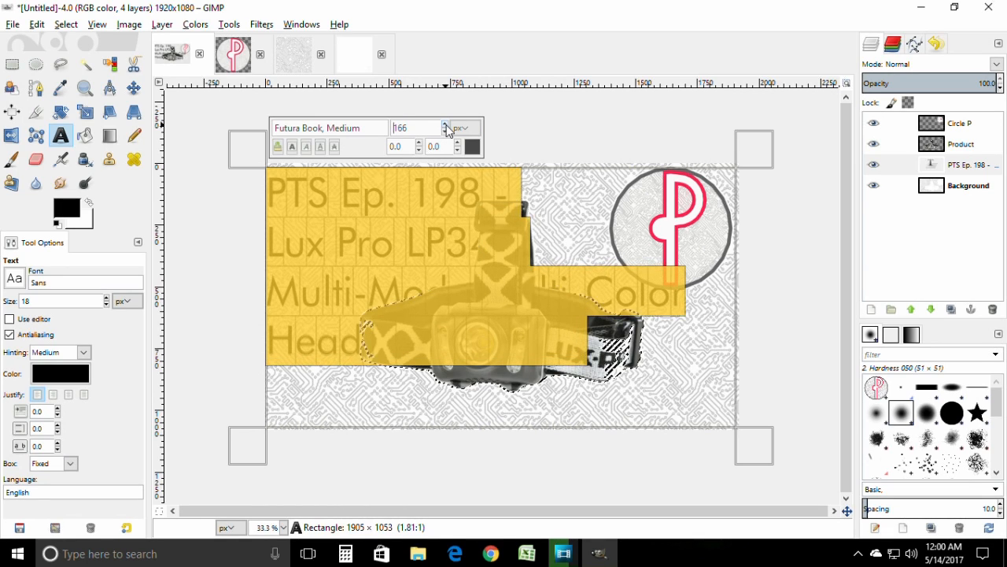
scroll(446, 131, "up", 9)
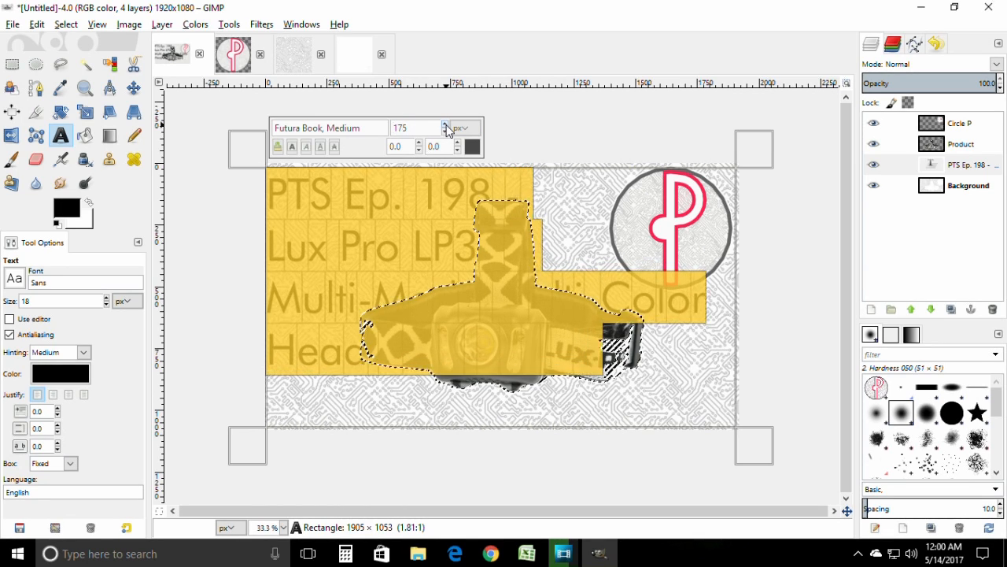
scroll(446, 130, "up", 4)
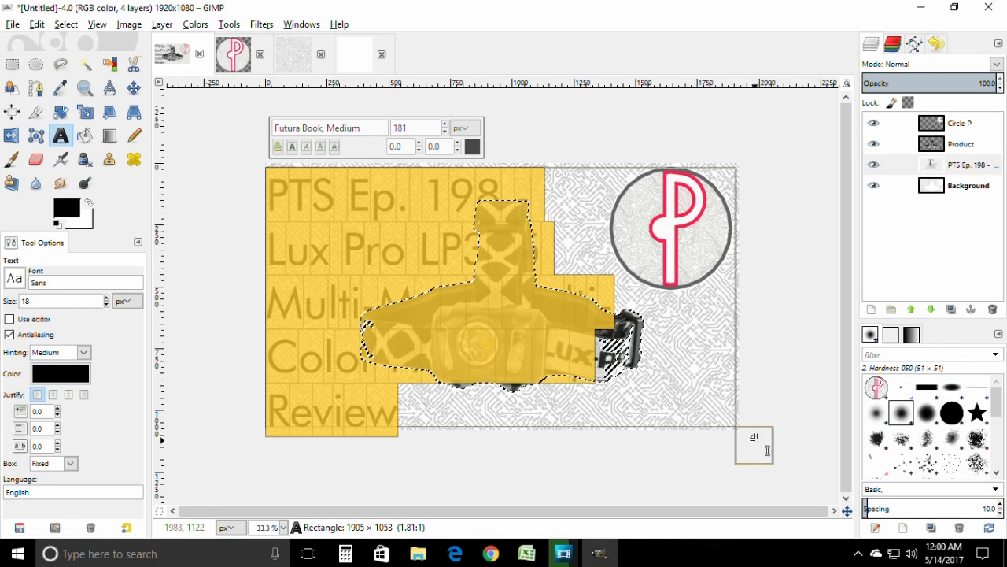
left_click_drag(768, 454, 779, 454)
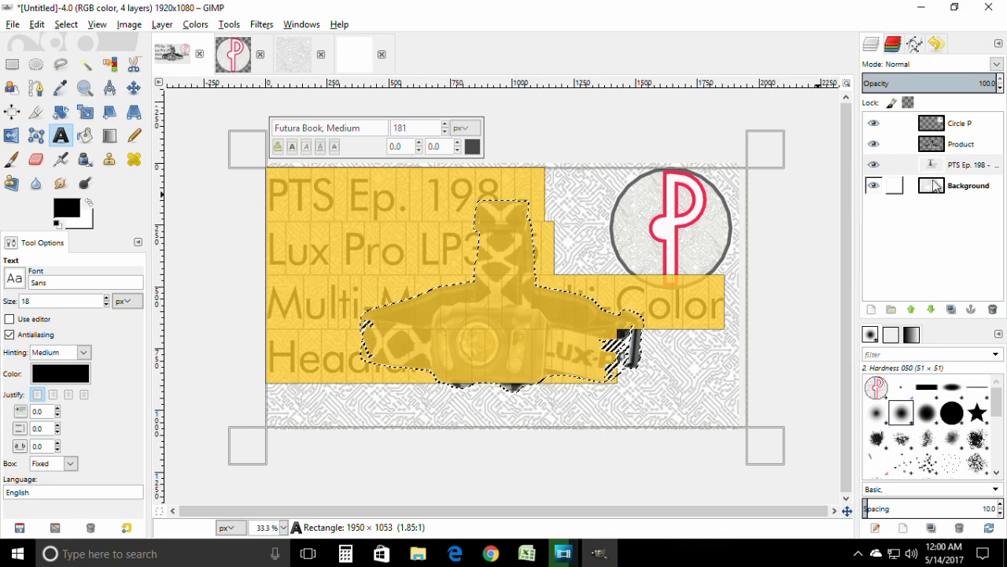
Raise the title text layer to the top of the stack and shrink its box from the upper-left corner to about 1932 × 978 px.
left_click_drag(934, 166, 930, 120)
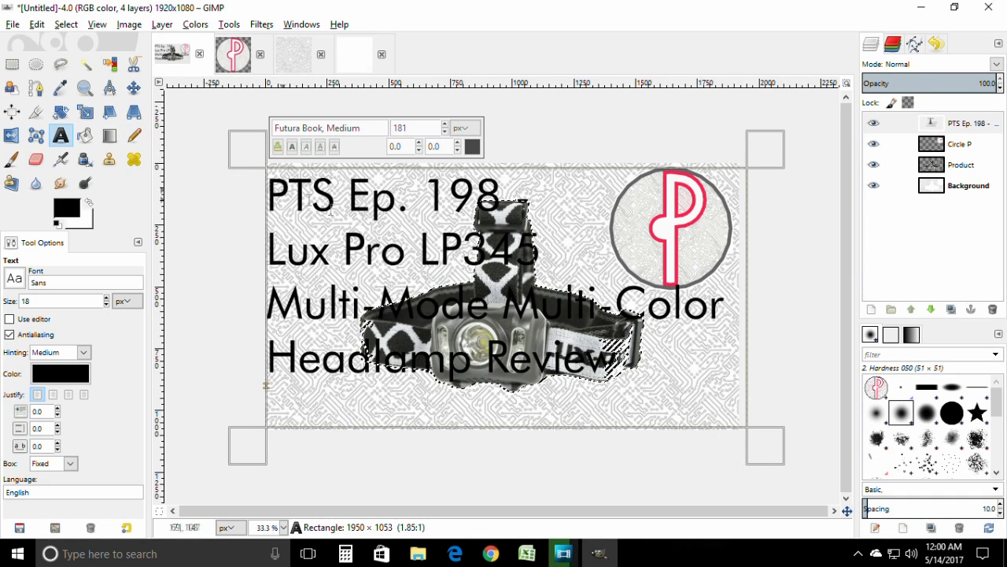
left_click_drag(264, 162, 268, 183)
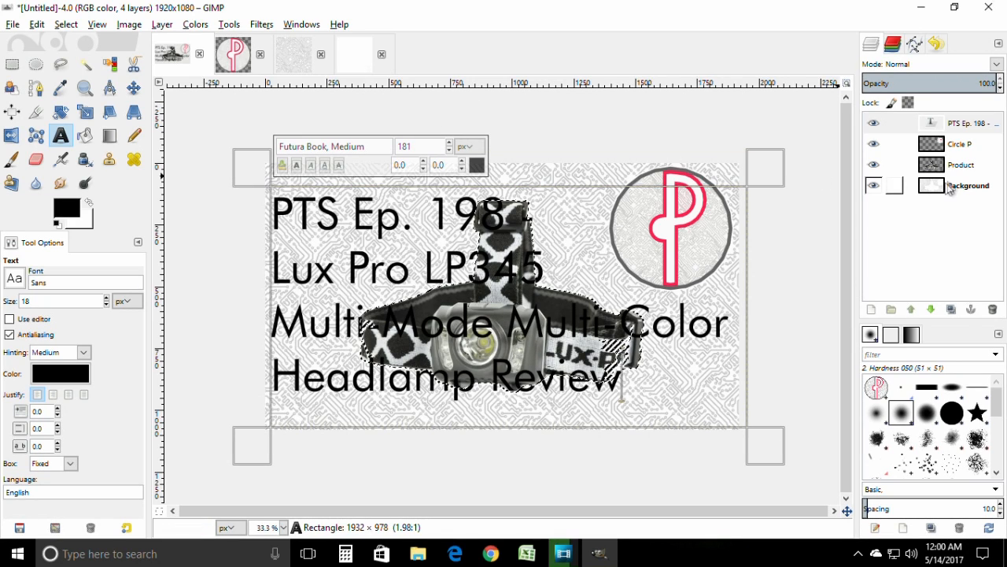
Load the title text layer's alpha as the selection and add a new transparent layer above it.
right_click(939, 131)
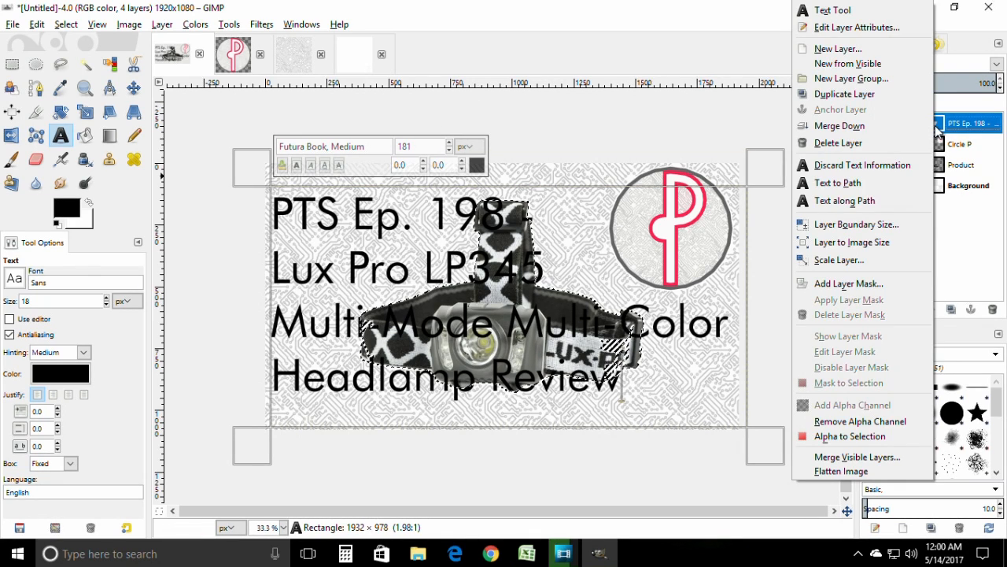
left_click(850, 436)
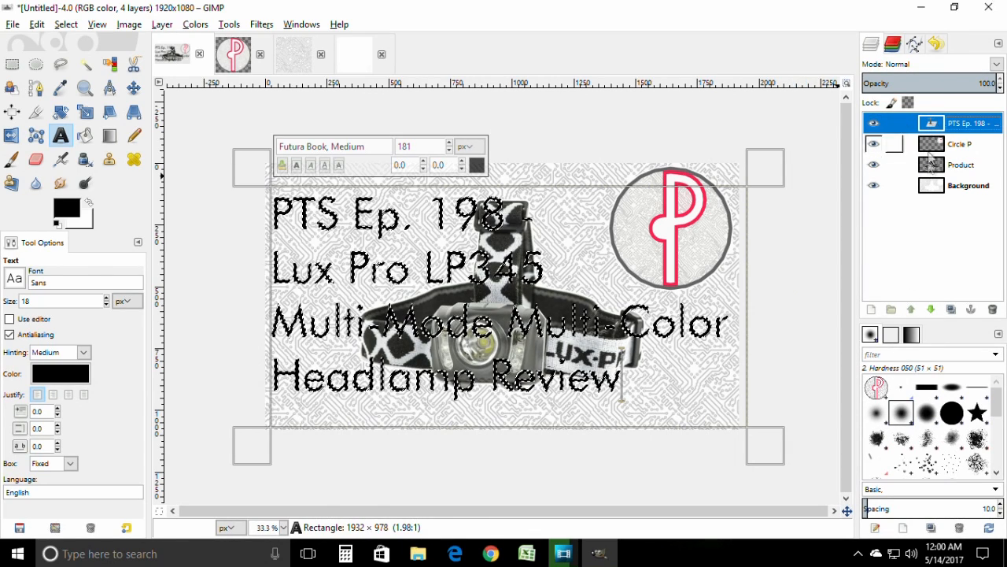
right_click(930, 212)
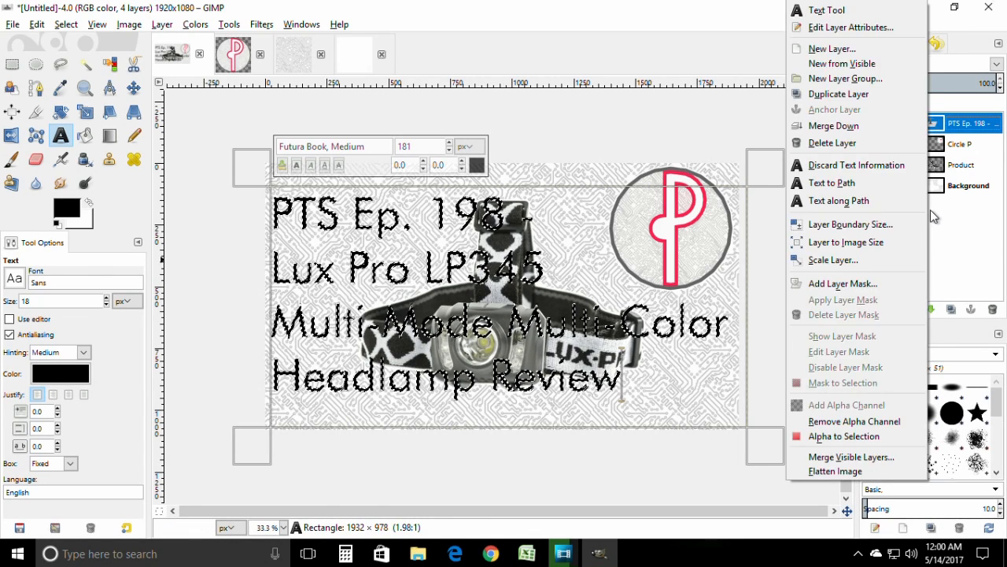
left_click(858, 51)
left_click(861, 238)
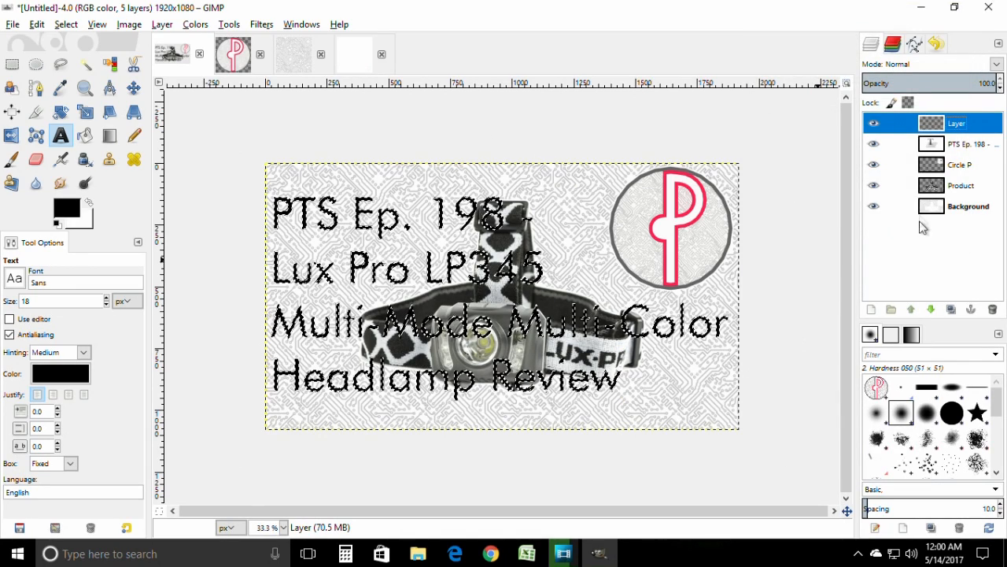
Grow the title-shaped selection by 5 px and swap the foreground and background colors so white is the foreground.
left_click(47, 28)
mouse_move(67, 24)
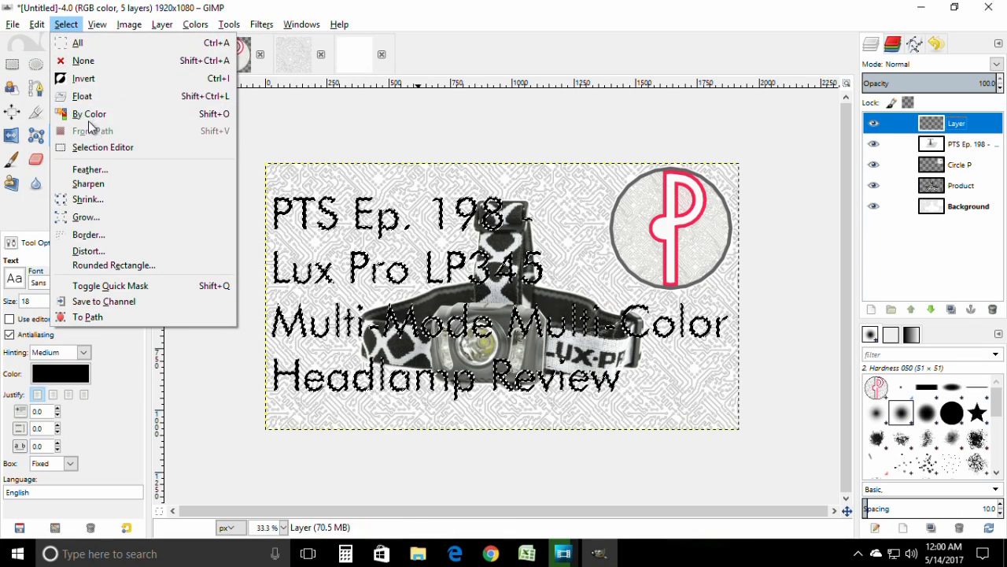
left_click(86, 216)
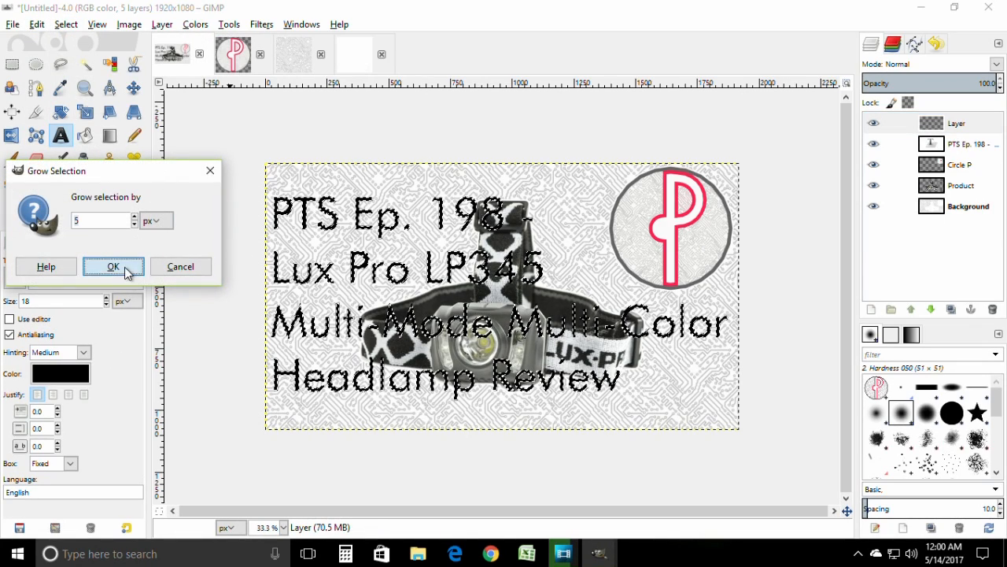
left_click(113, 268)
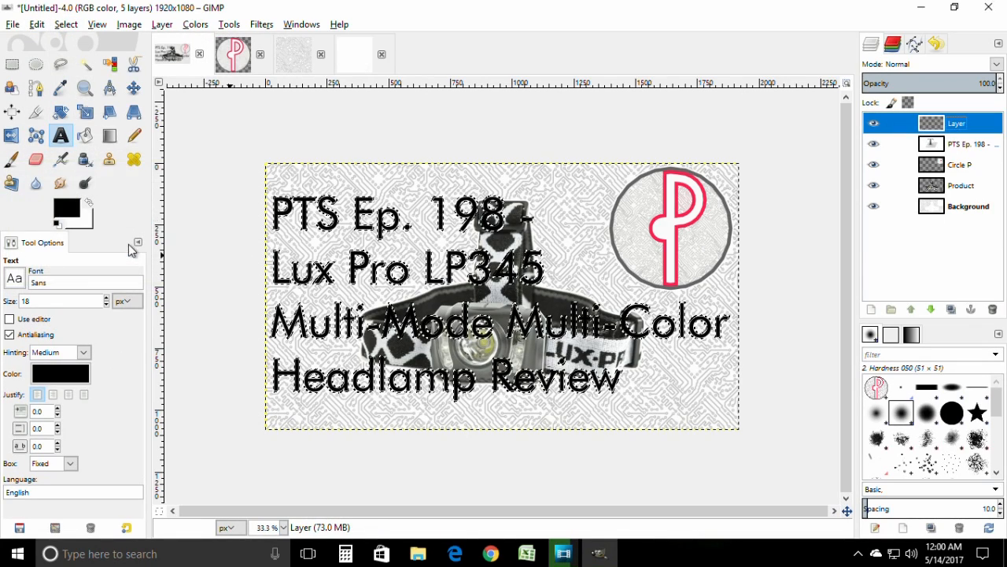
left_click(89, 202)
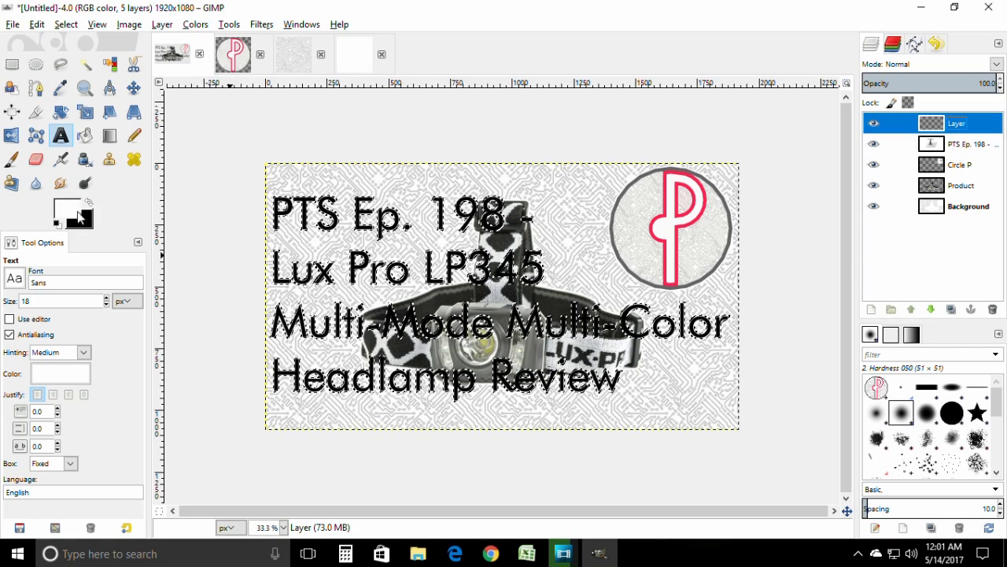
left_click(84, 134)
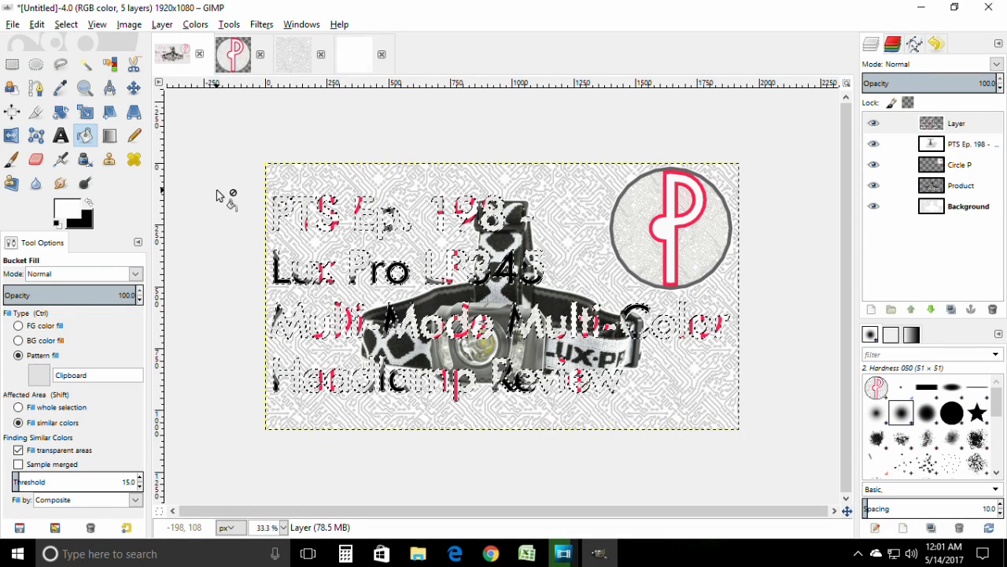
left_click(41, 25)
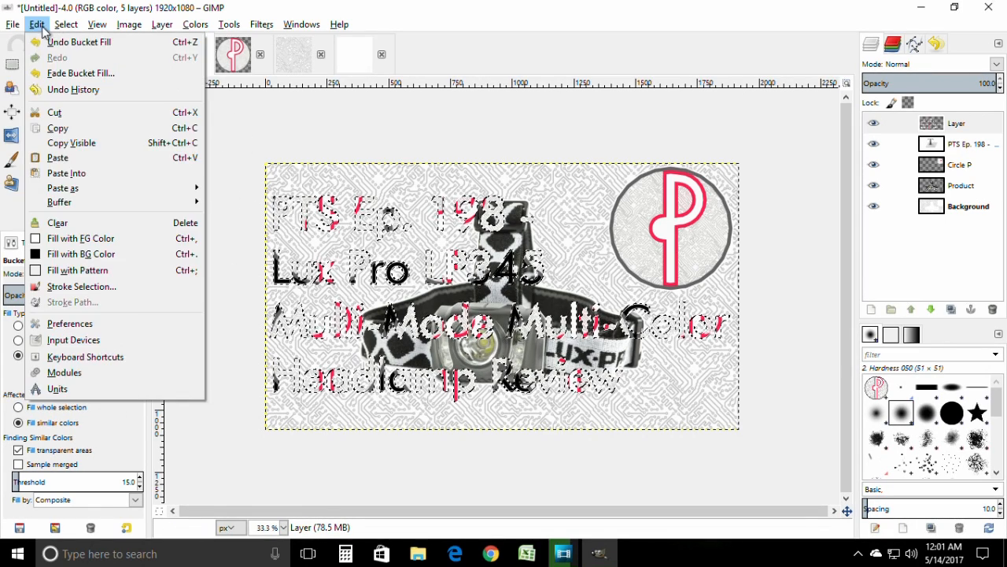
left_click(67, 40)
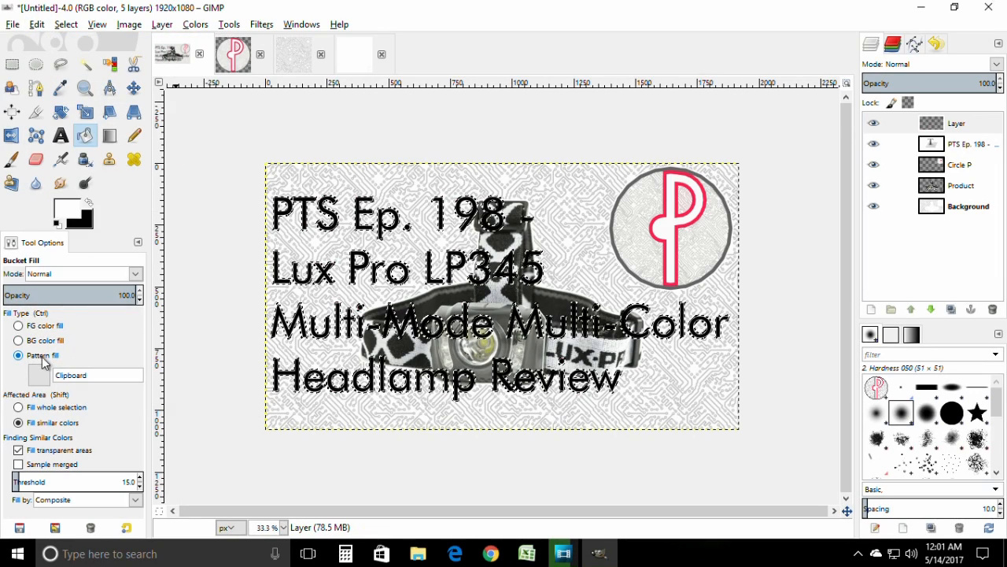
Bucket-fill the grown title selection on the new layer with the white foreground color.
left_click(40, 324)
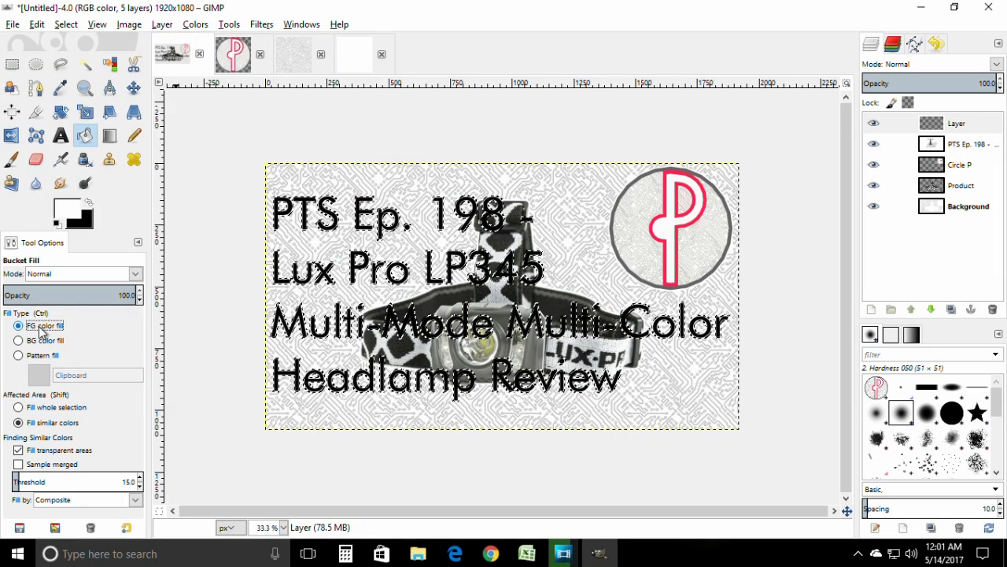
left_click(288, 209)
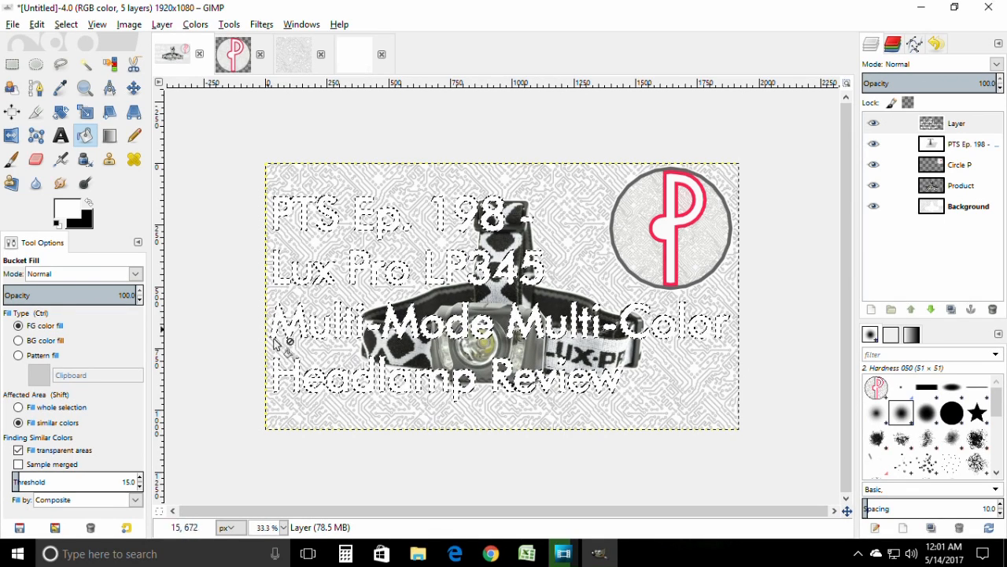
Move the title text layer above the white outline layer and clear the selection.
left_click(938, 150)
left_click_drag(938, 149, 933, 118)
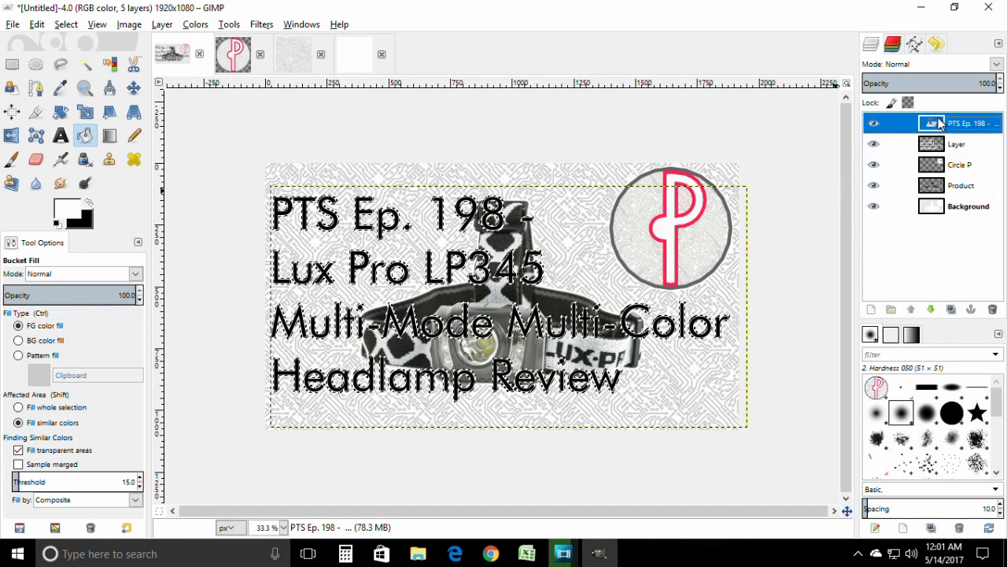
left_click(68, 25)
left_click(69, 58)
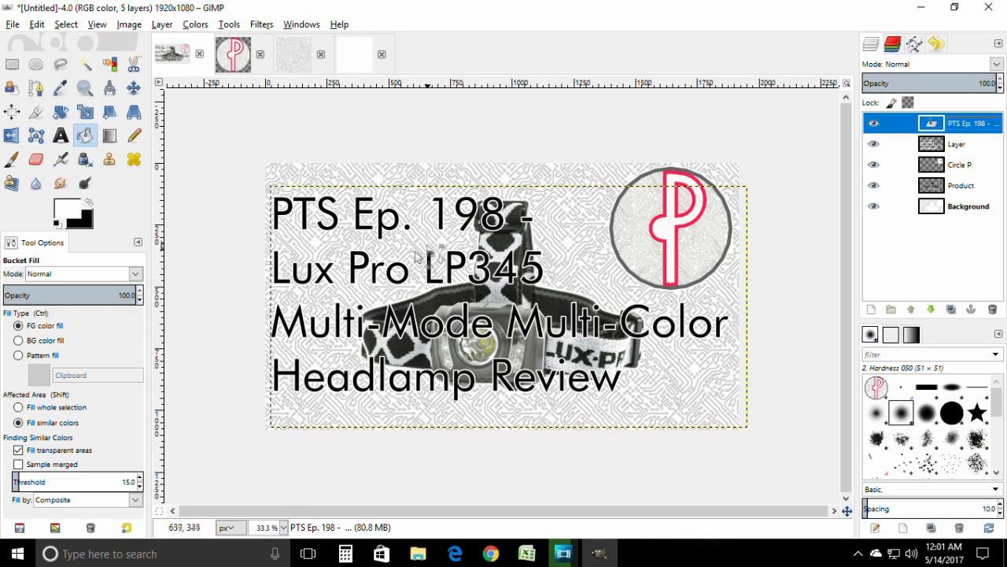
Examine the white outline around the title lettering up close, over both the circuit pattern and the headlamp.
scroll(497, 195, "up", 4)
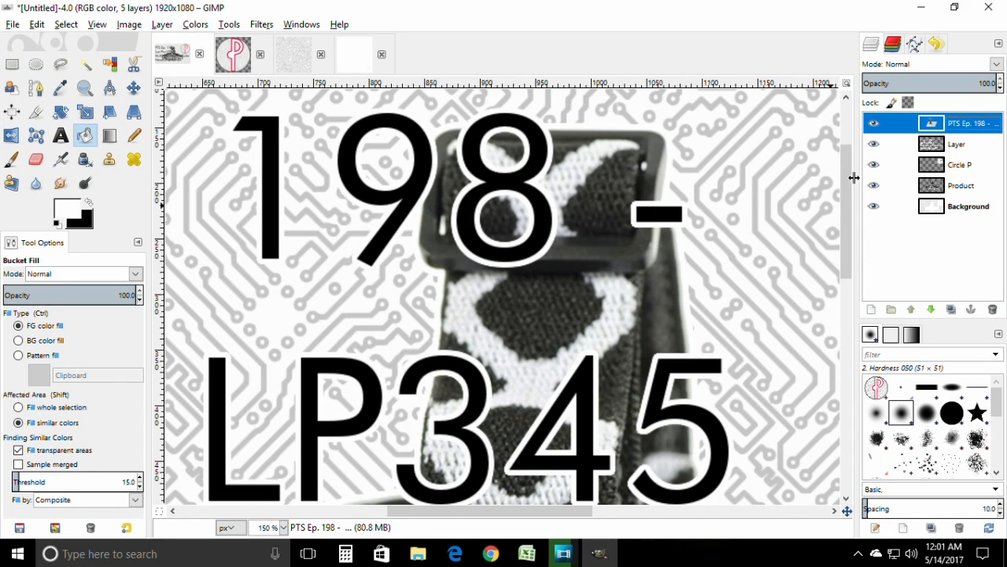
left_click(845, 219)
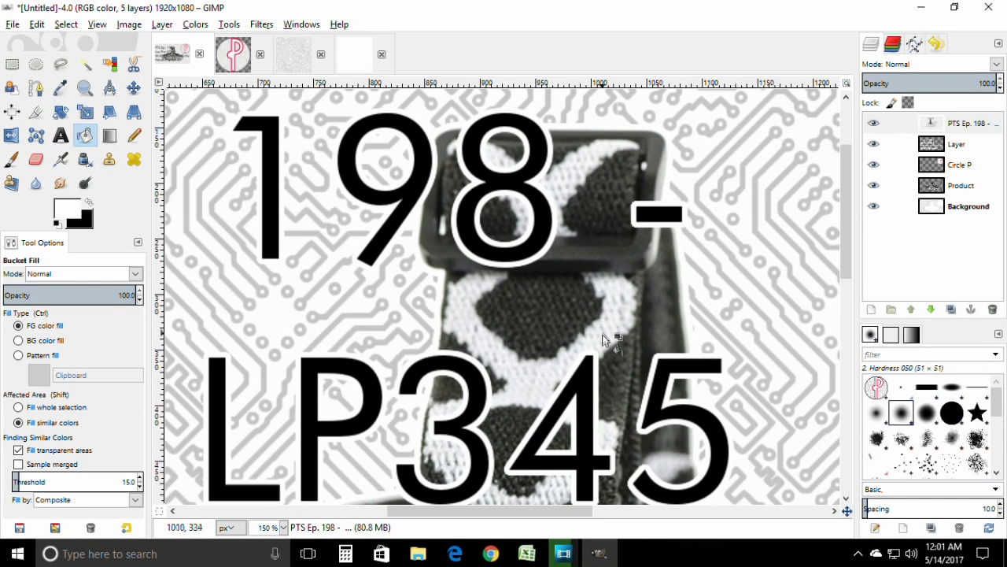
scroll(852, 220, "down", 2)
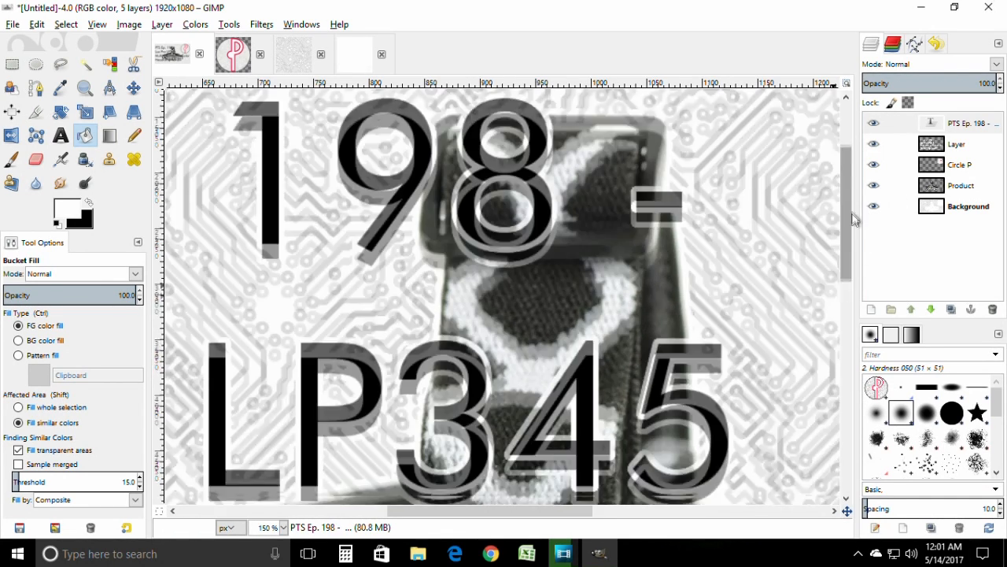
scroll(854, 232, "down", 2)
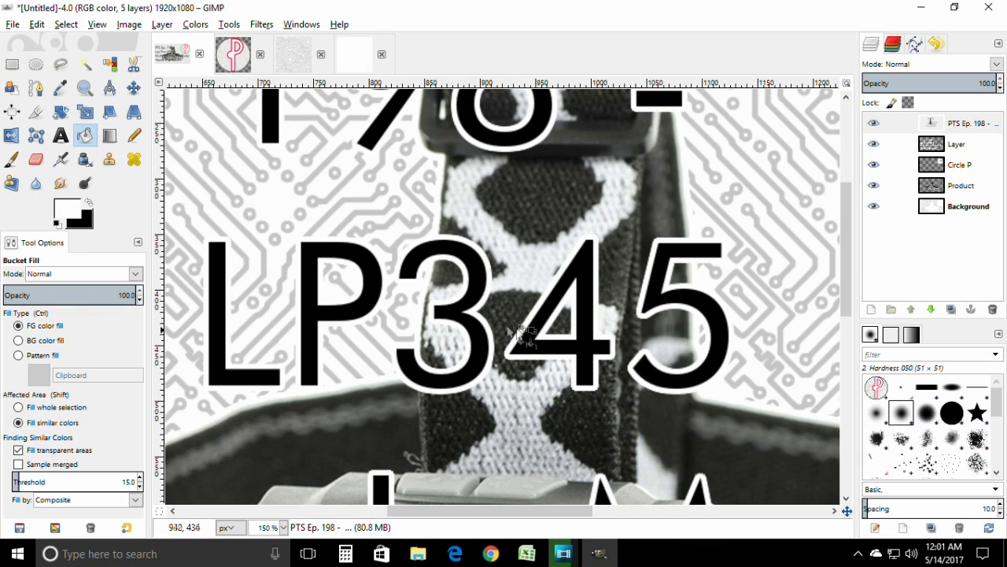
scroll(604, 328, "down", 2, "ctrl")
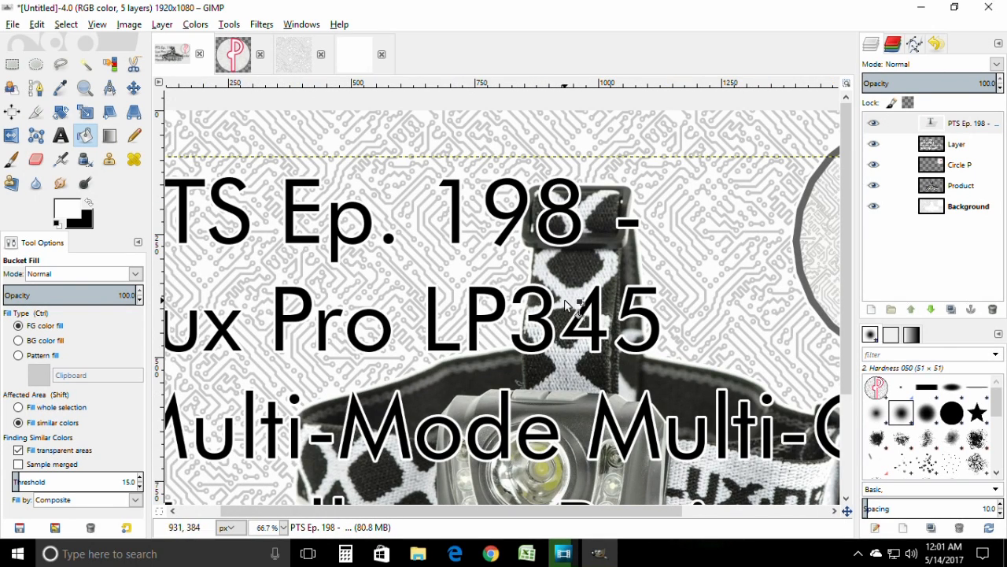
scroll(563, 305, "down", 2, "ctrl")
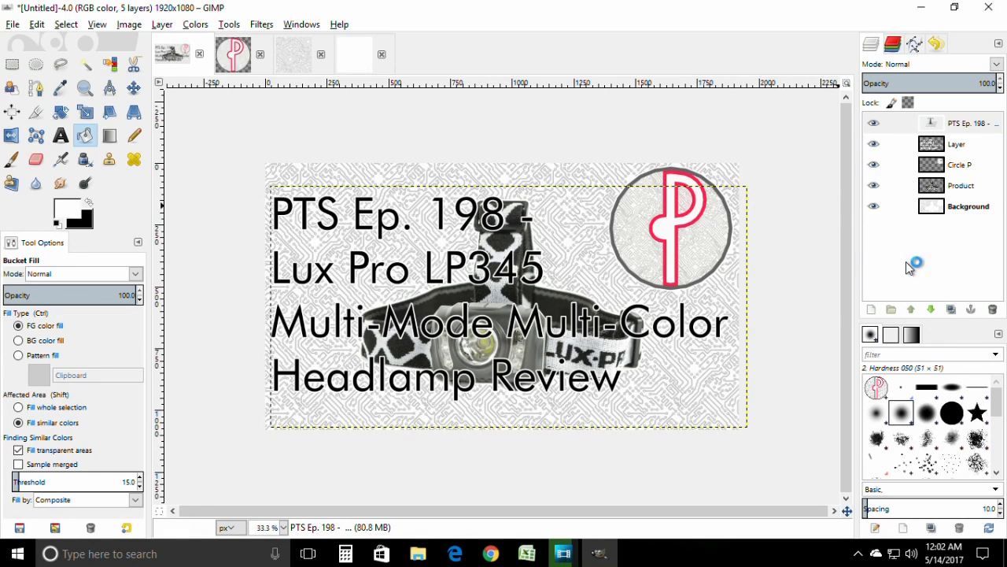
Hide the title text, Circle P and Product layers, and show them all again.
left_click(875, 125)
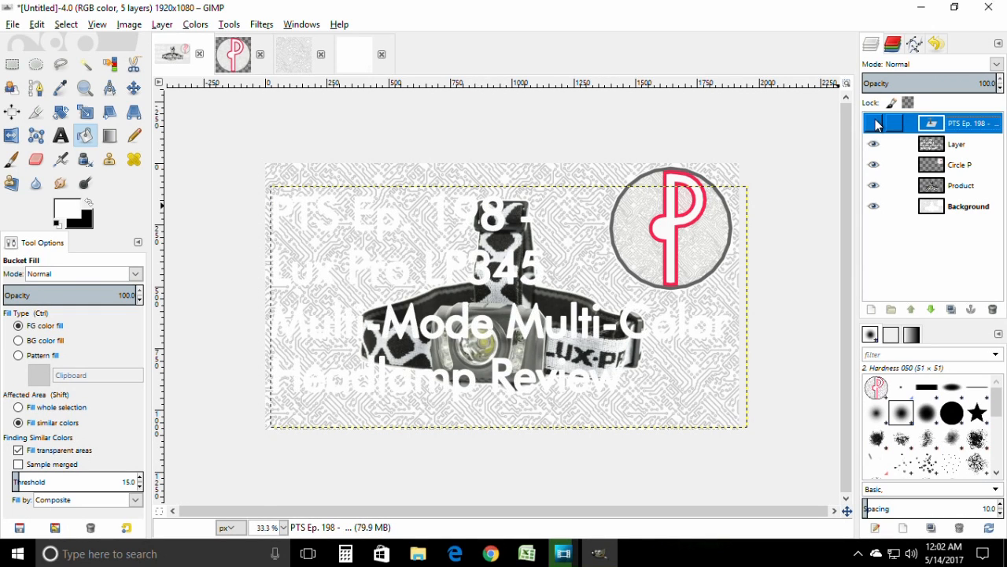
left_click_drag(876, 125, 872, 199)
left_click(874, 206)
left_click(873, 144)
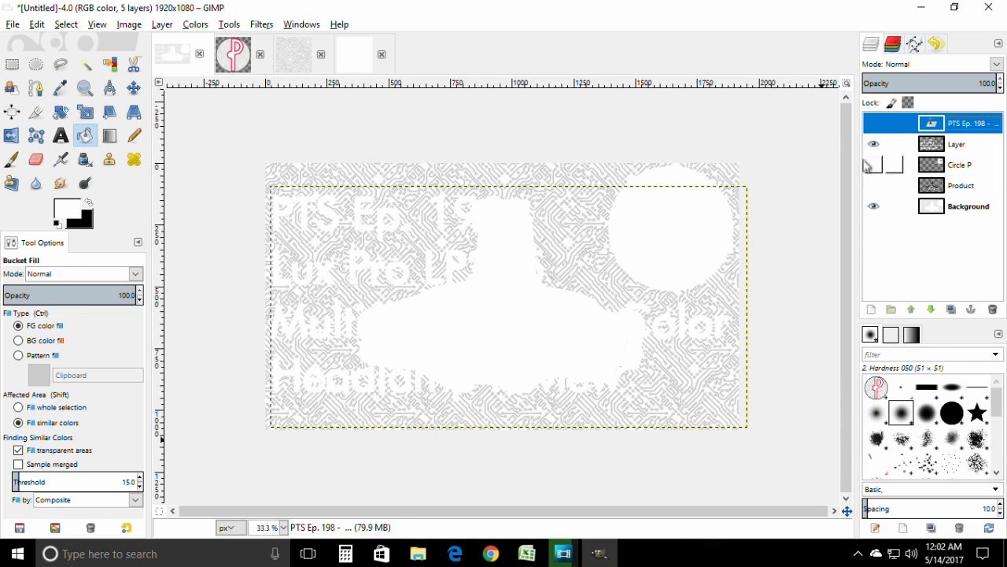
left_click(873, 124)
left_click(873, 165)
left_click(875, 186)
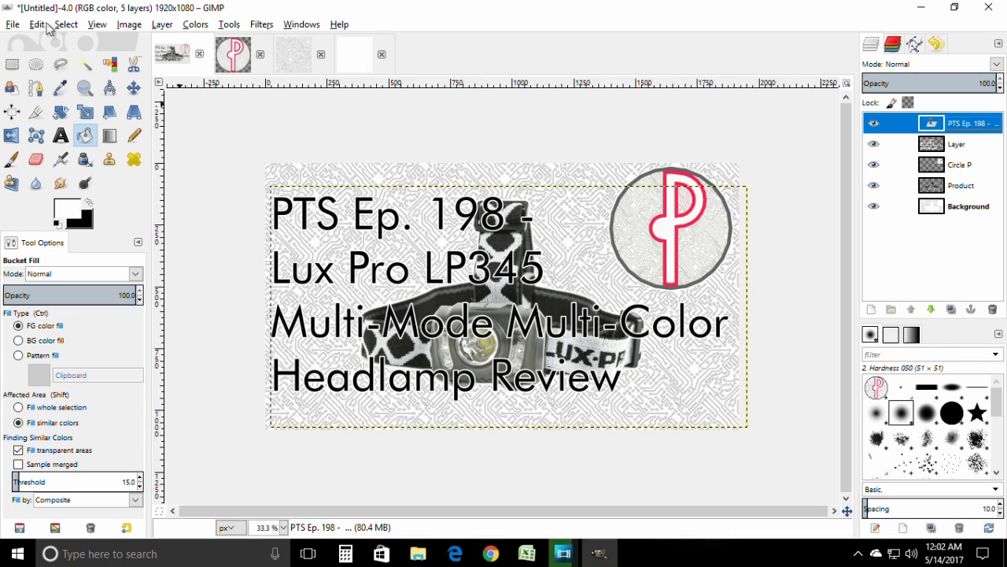
Try moving the title text layer away from its white outline, and undo the move.
left_click(132, 88)
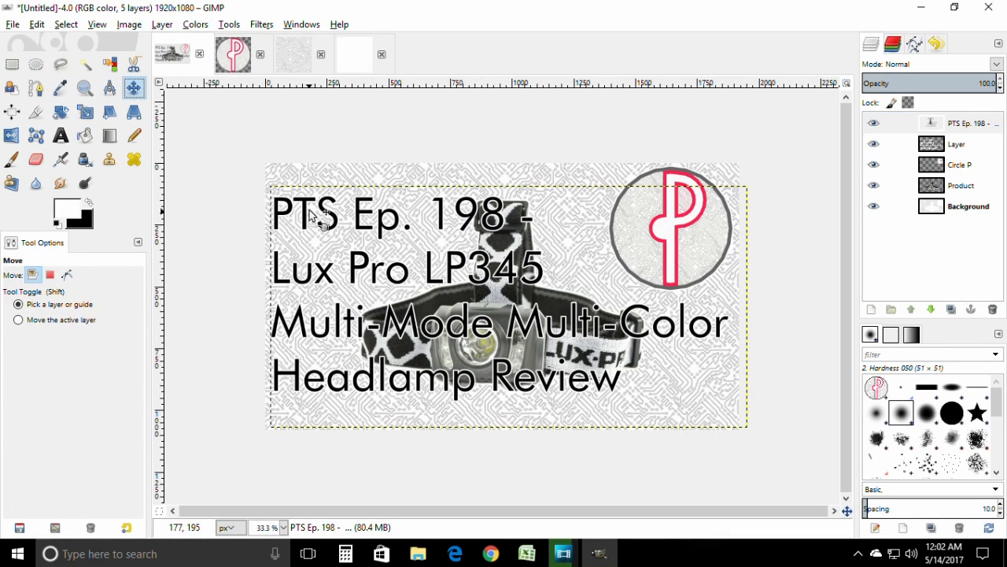
left_click_drag(314, 220, 440, 336)
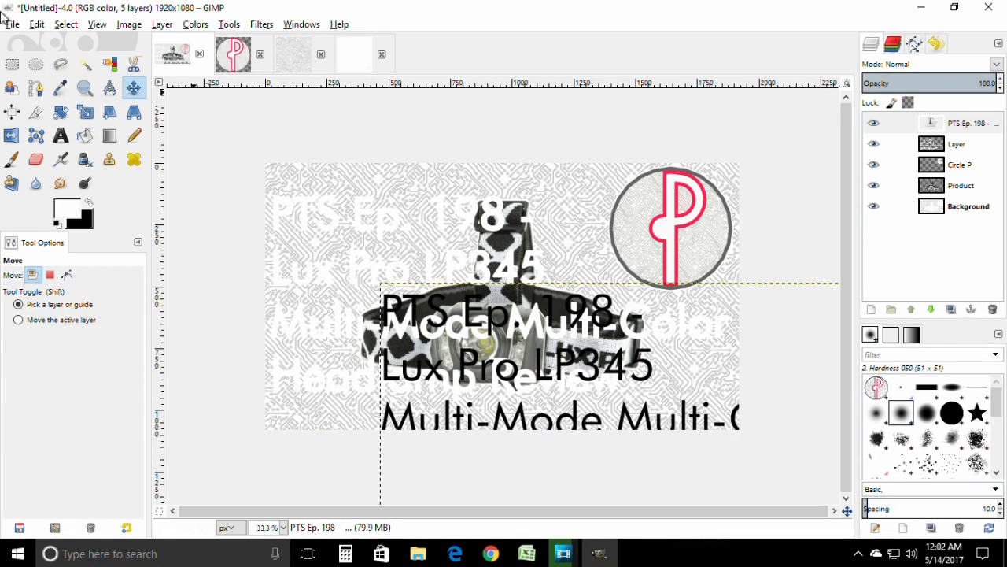
left_click(37, 24)
left_click(87, 42)
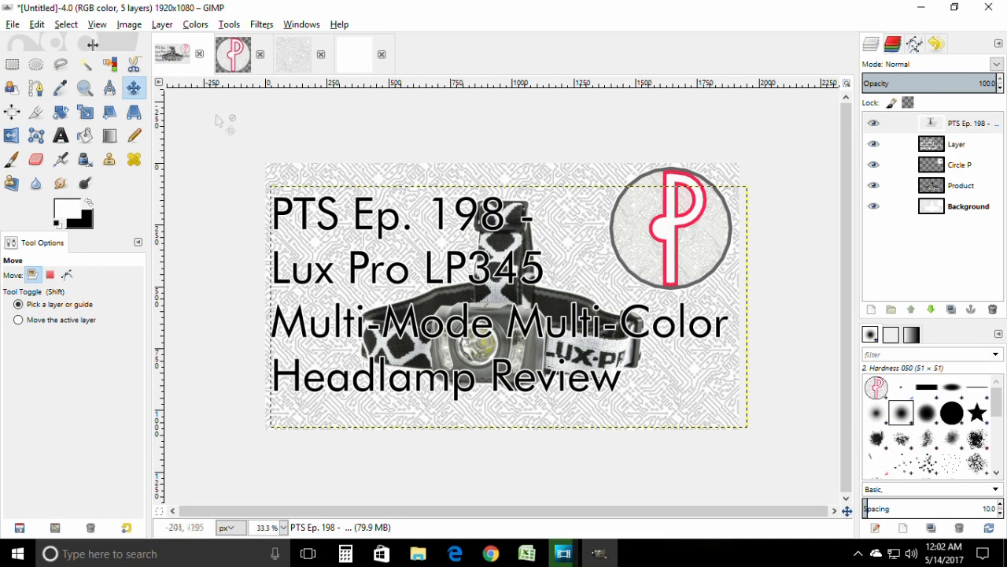
Save the project as Ep. 198.xcf in the New Thumbnails folder.
left_click(12, 26)
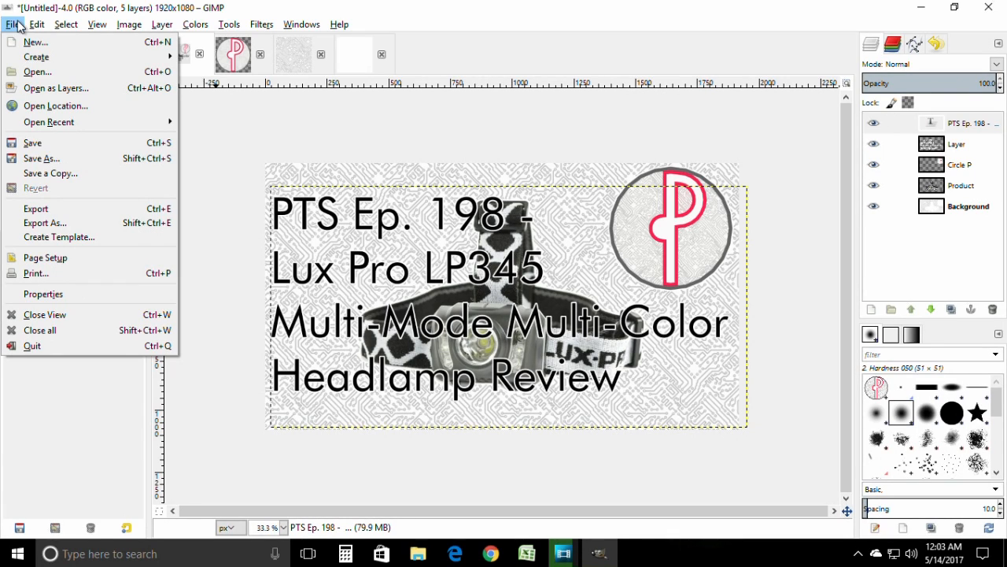
mouse_move(28, 28)
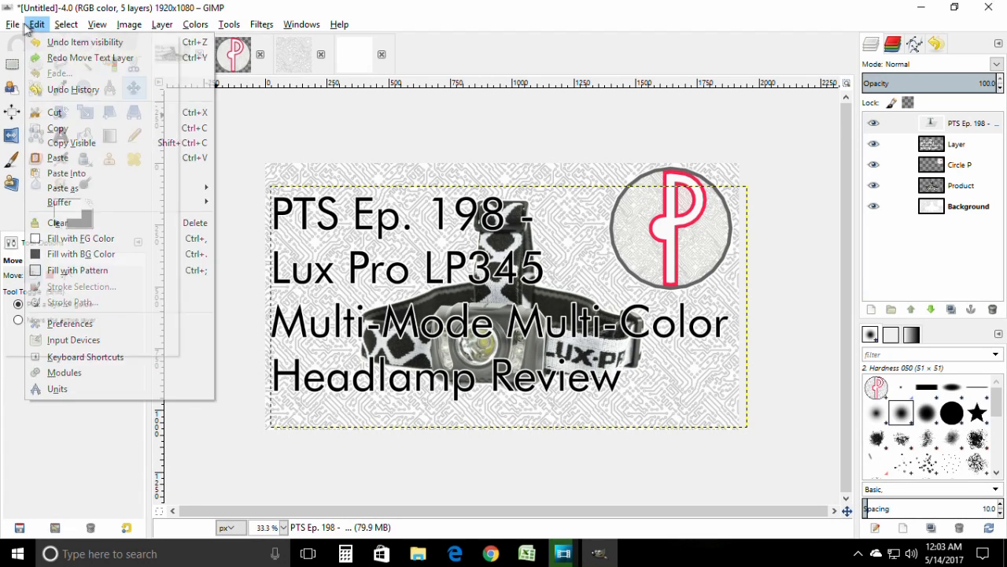
left_click(49, 161)
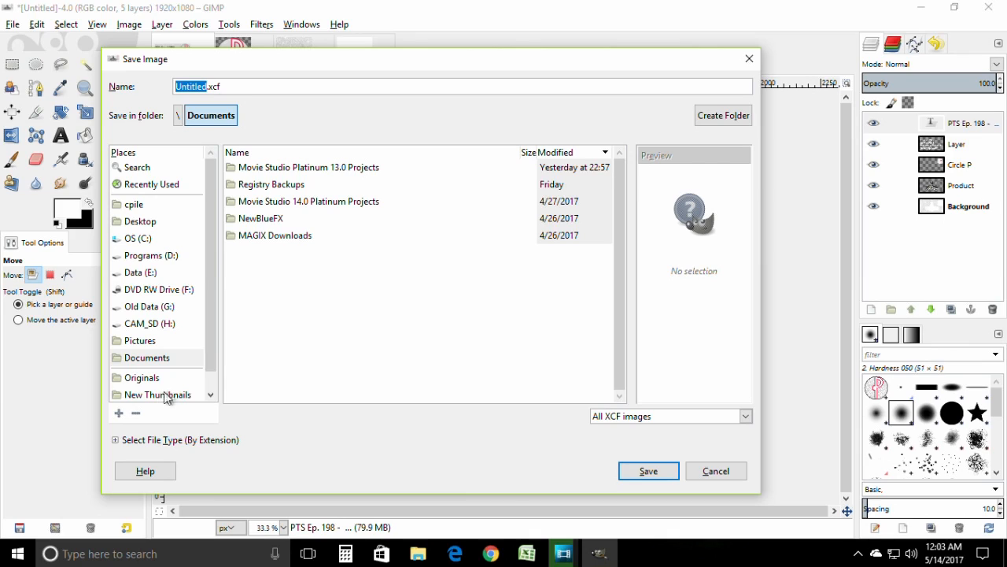
scroll(166, 395, "down", 1)
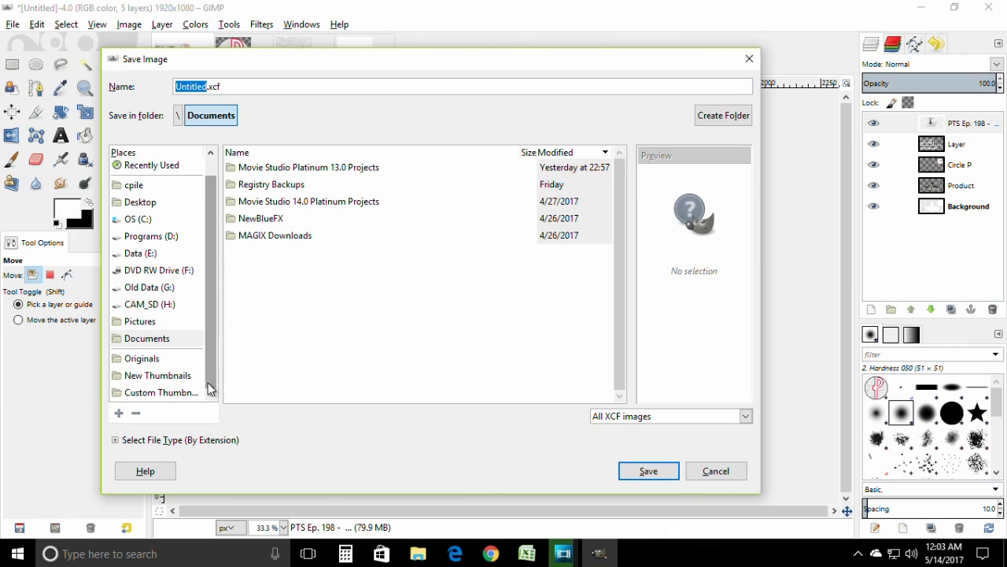
left_click(149, 377)
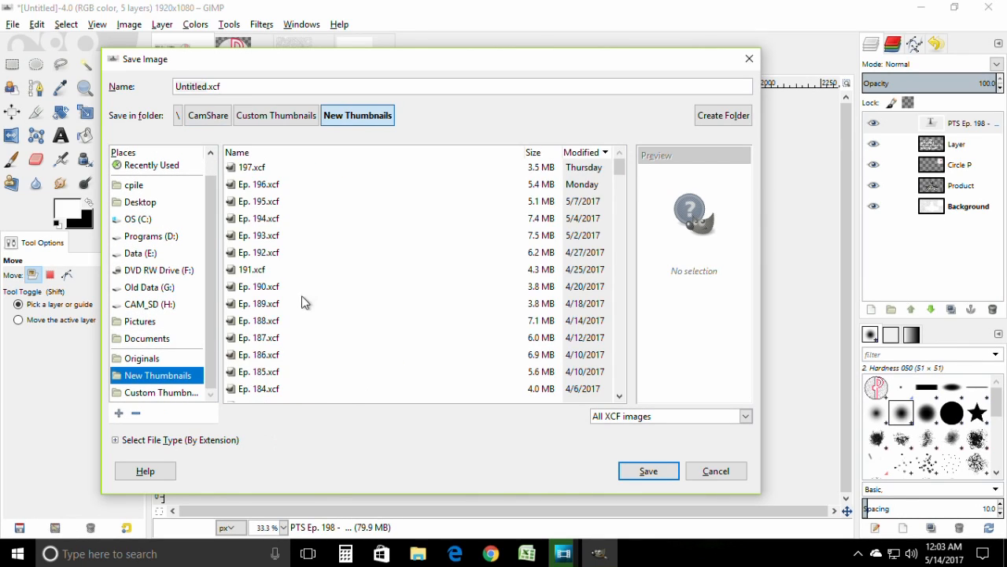
double_click(205, 86)
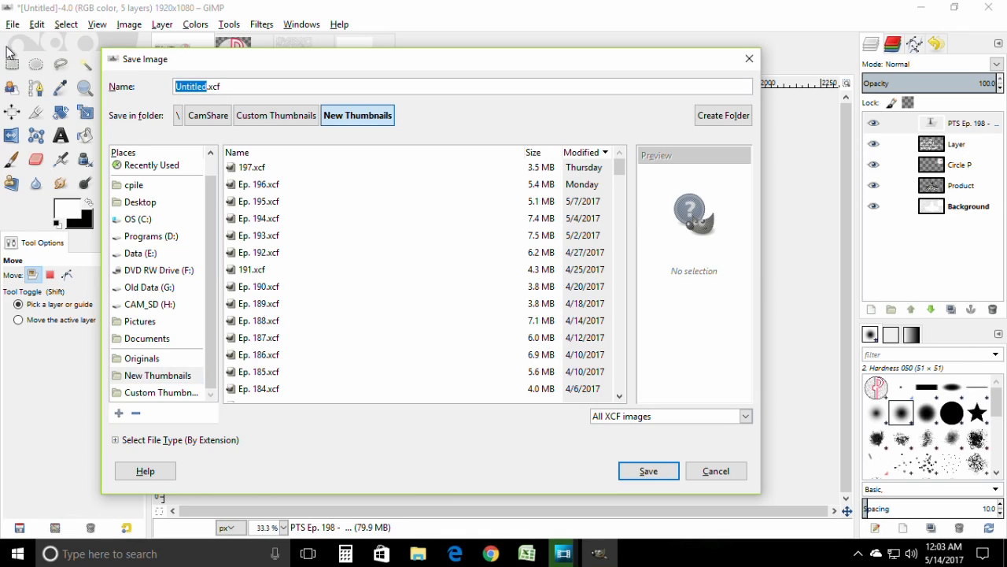
type("Ep. 198")
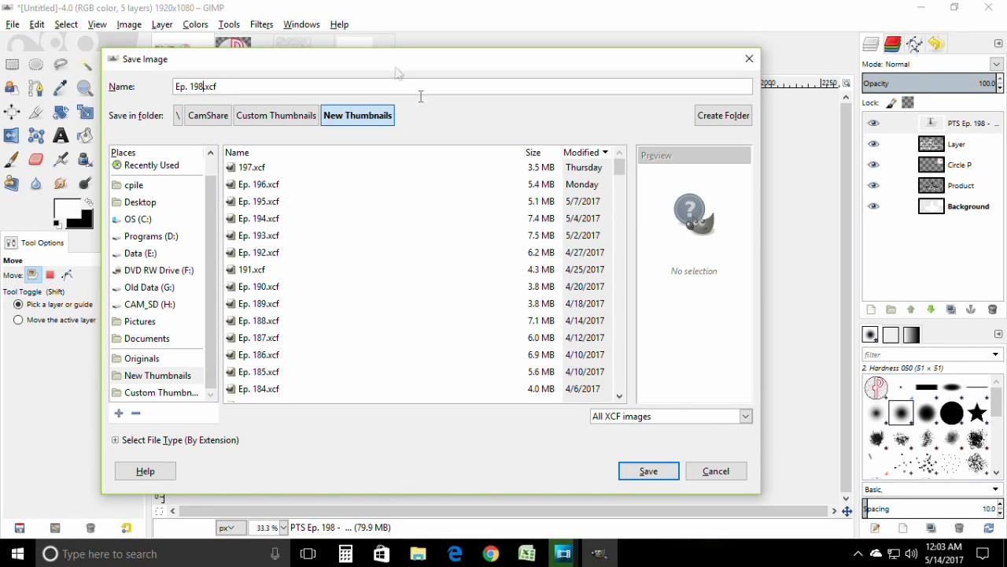
left_click(649, 470)
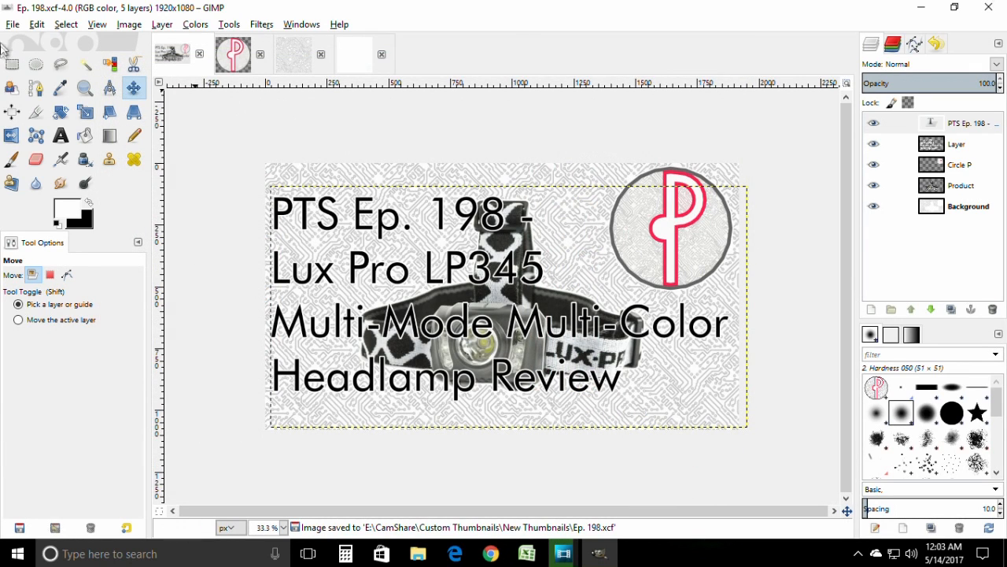
Export the thumbnail as the JPEG file Ep. 198.jpg in the New Thumbnails folder at quality 90.
left_click(13, 24)
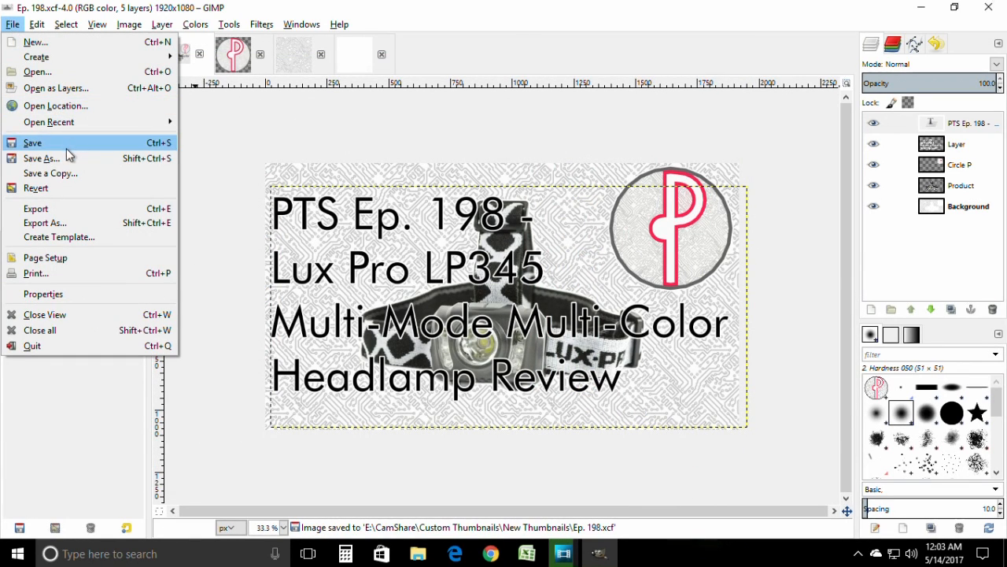
left_click(70, 223)
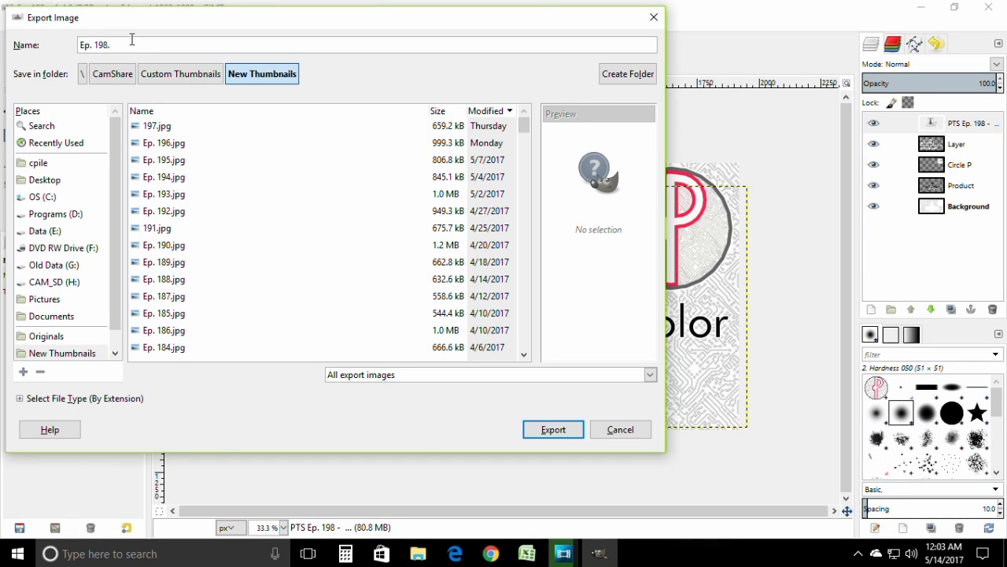
key("Return")
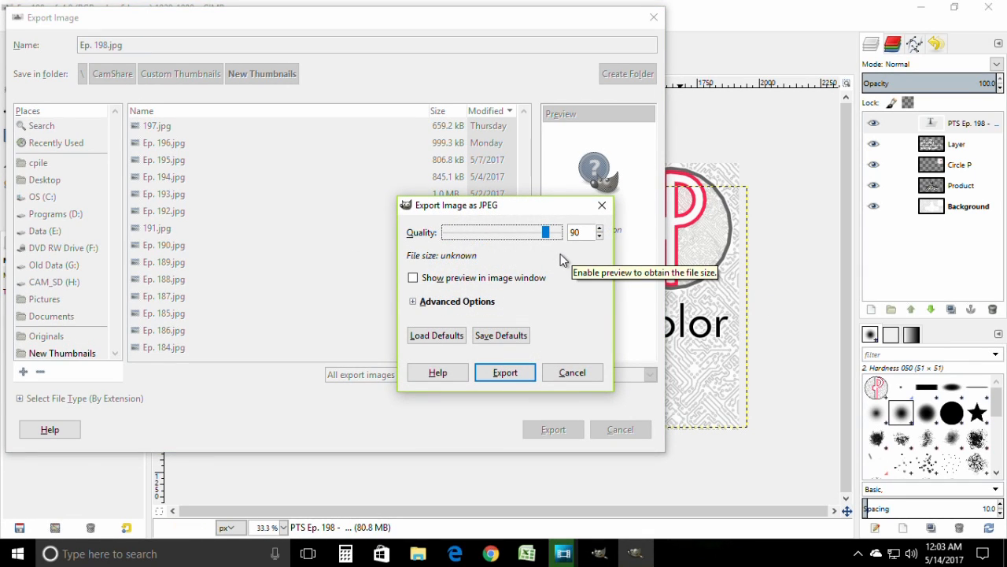
left_click(507, 372)
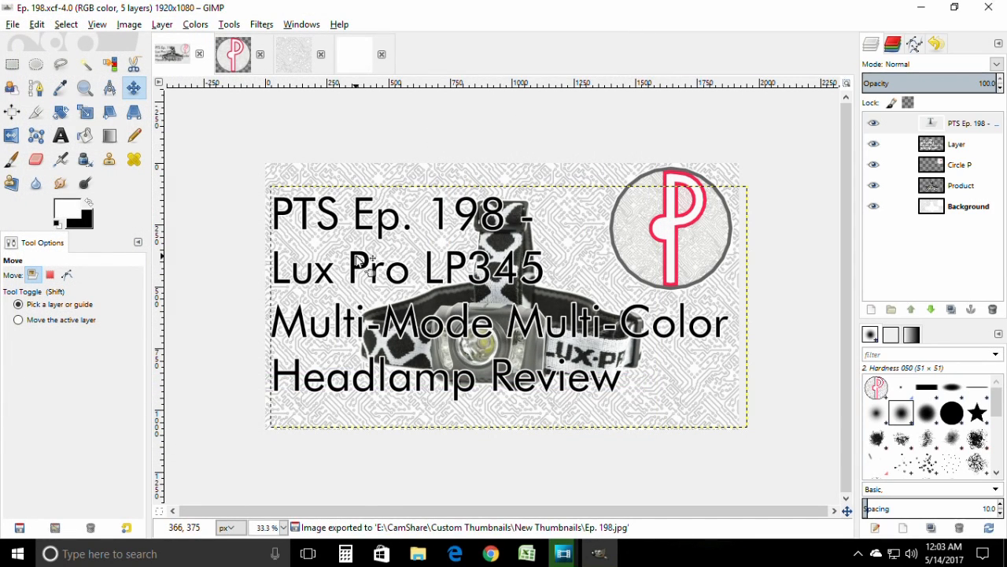
Quit GIMP and discard the unsaved changes in the other open images.
left_click(989, 7)
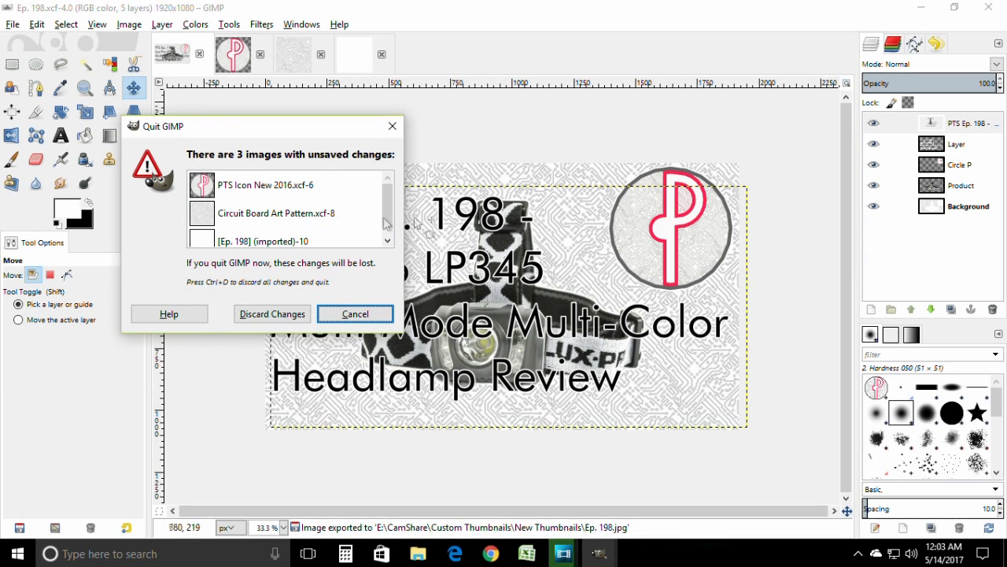
left_click(276, 314)
left_click(370, 327)
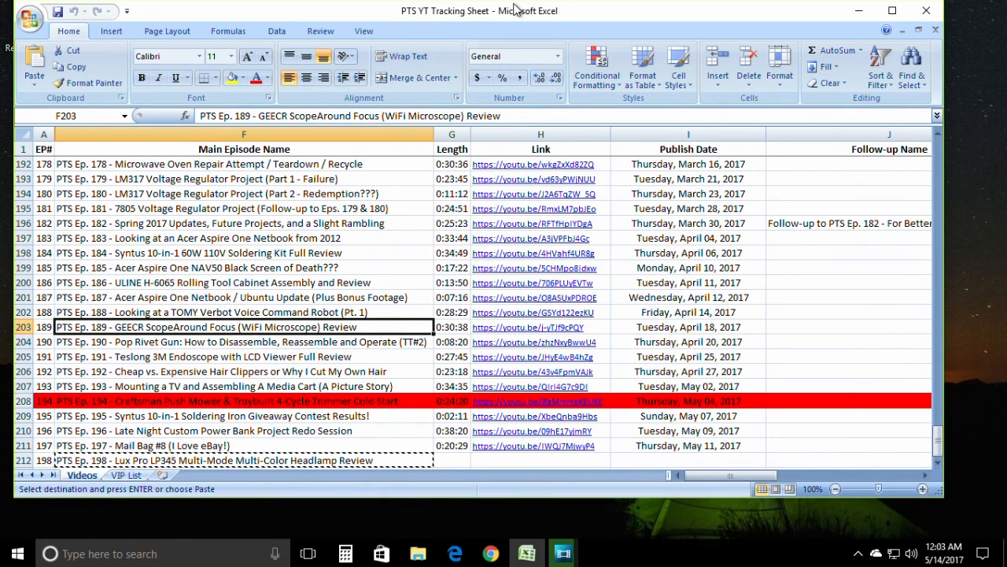
Minimize the tracking spreadsheet, and close the completed rendering dialog in Movie Studio Platinum.
left_click(858, 11)
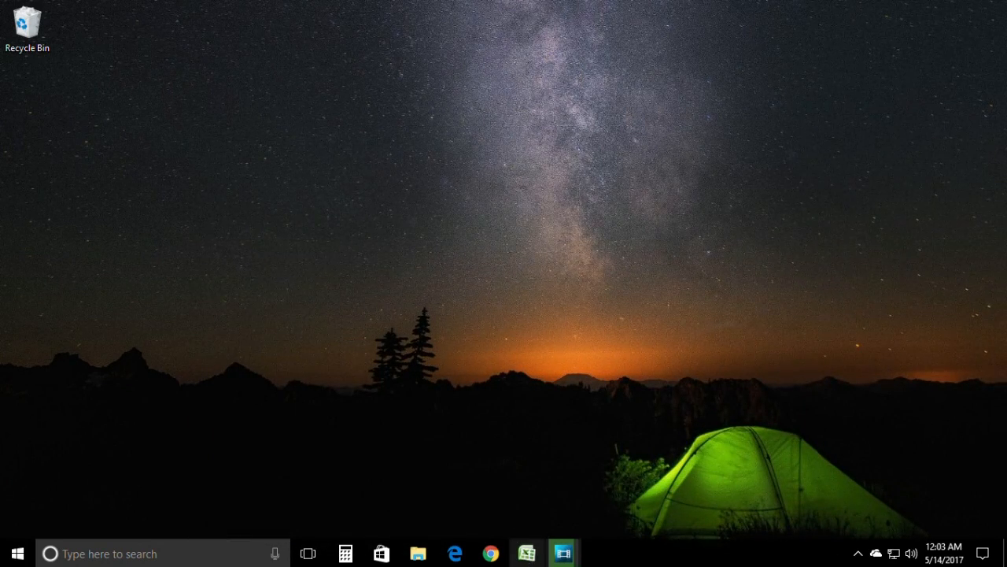
left_click(563, 553)
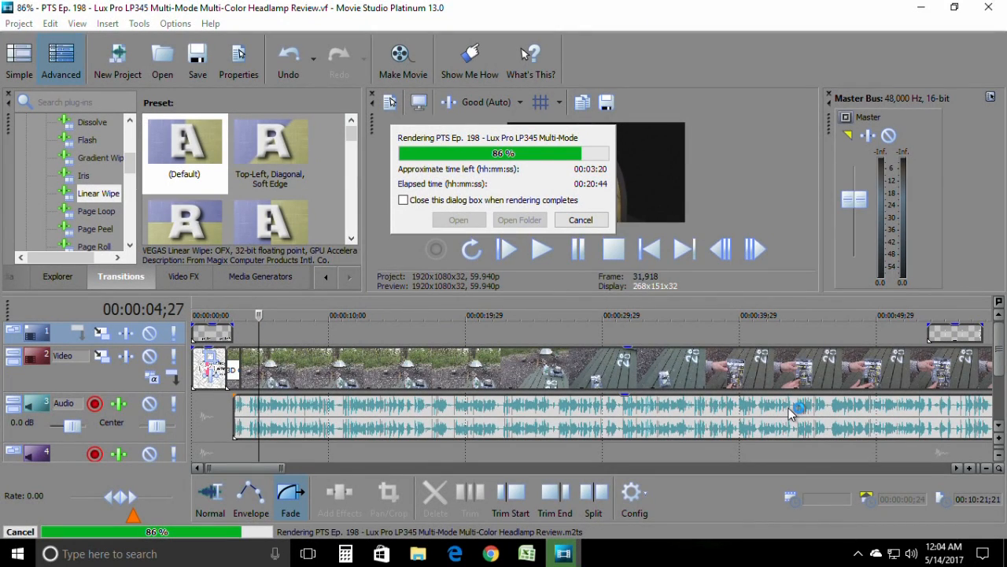
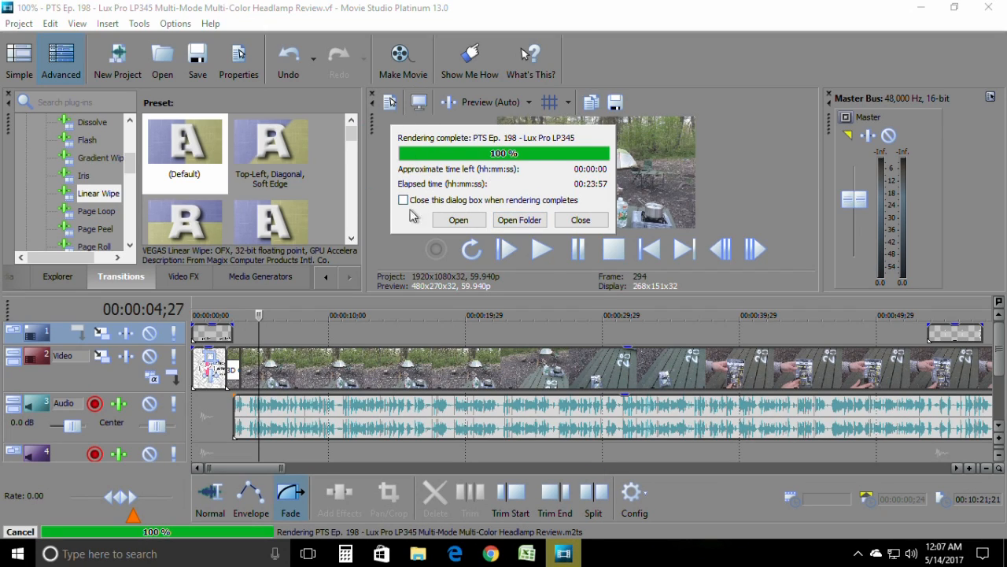
left_click(605, 223)
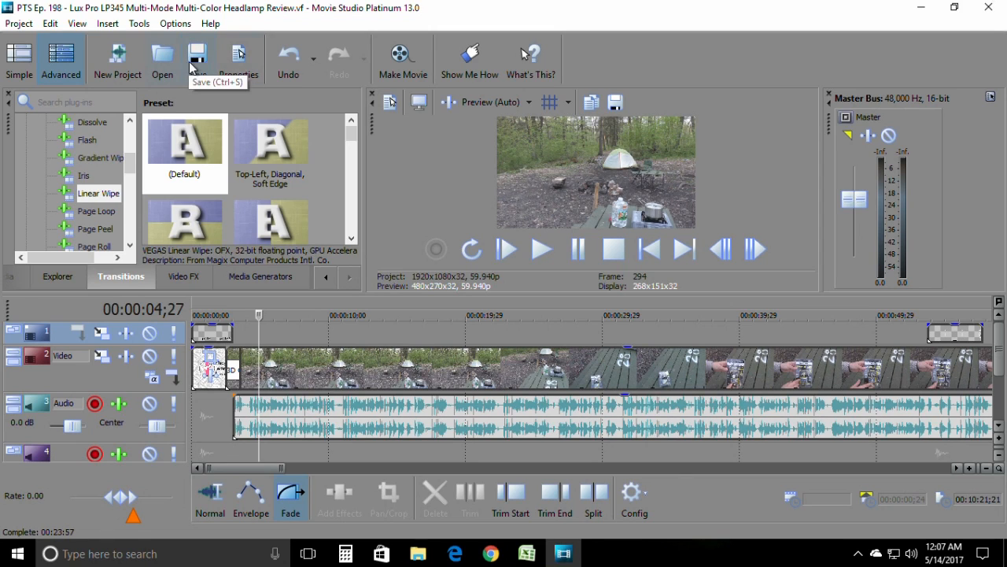
Close Movie Studio Platinum and the File Explorer window showing the Captures folder.
left_click(988, 7)
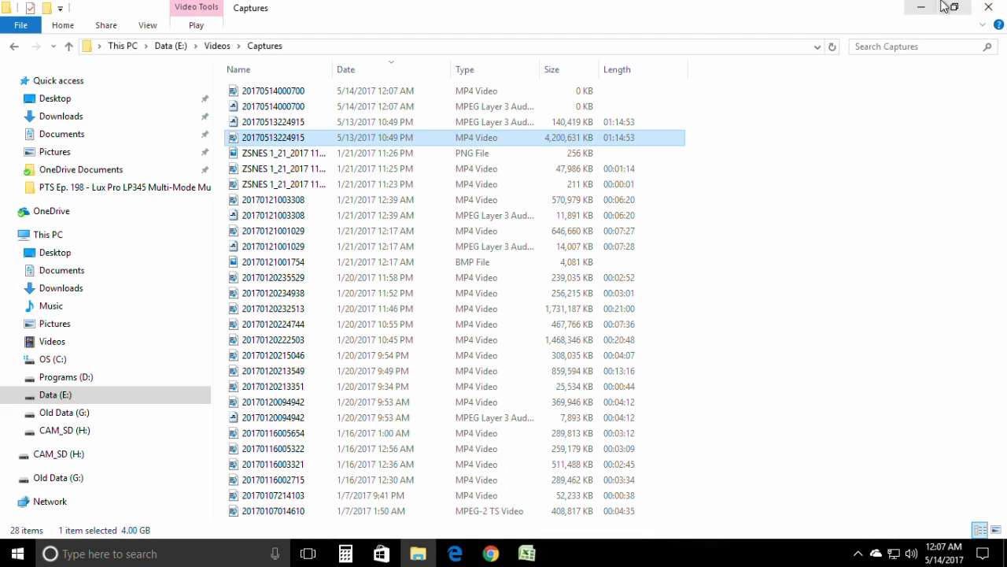
left_click(999, 7)
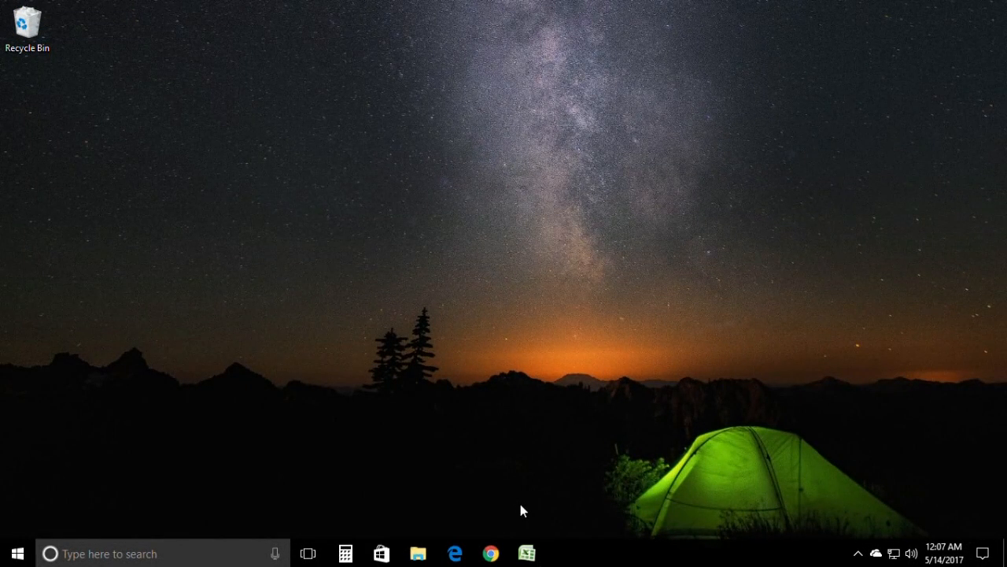
Open Chrome and switch to the Pileggi Technical Services browser profile.
left_click(495, 554)
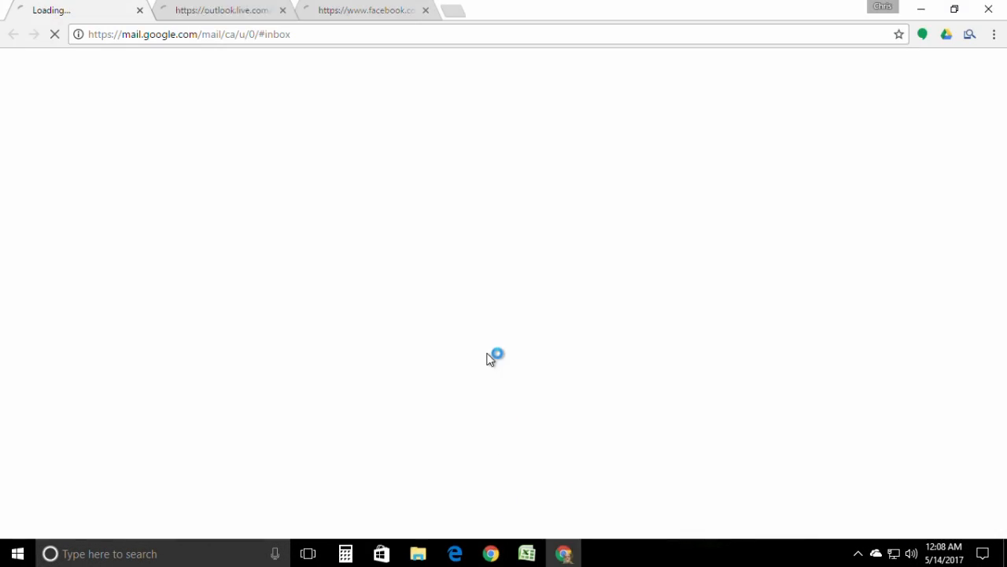
left_click(883, 8)
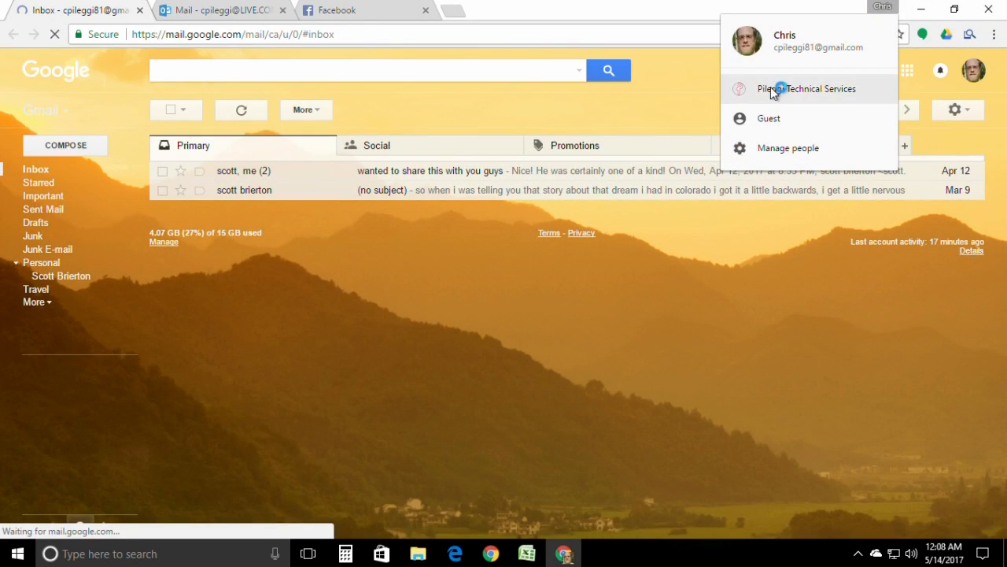
left_click(770, 87)
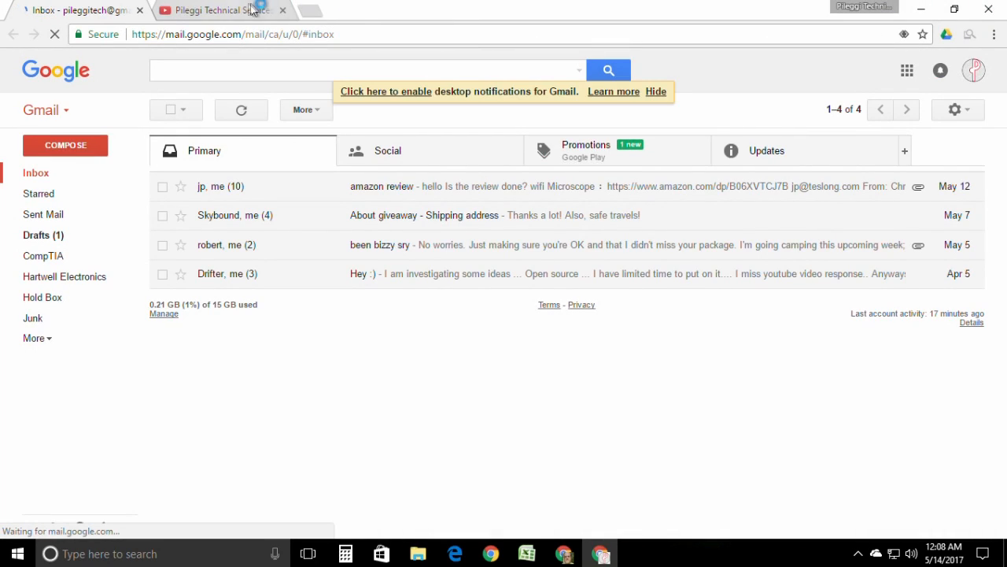
Show the YouTube channel page and switch the signed-in account to the Pileggi Technical Services channel.
left_click(207, 13)
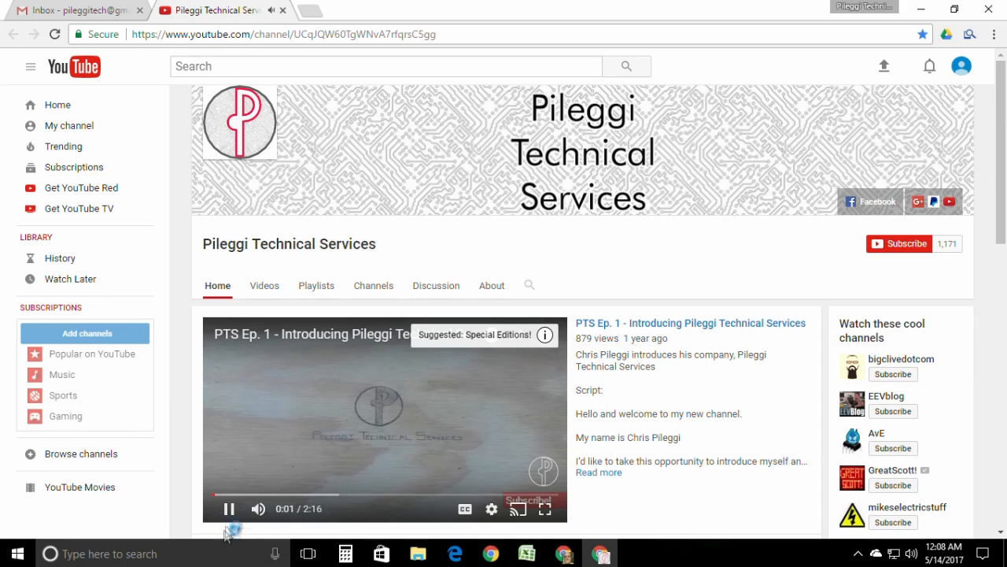
left_click(965, 65)
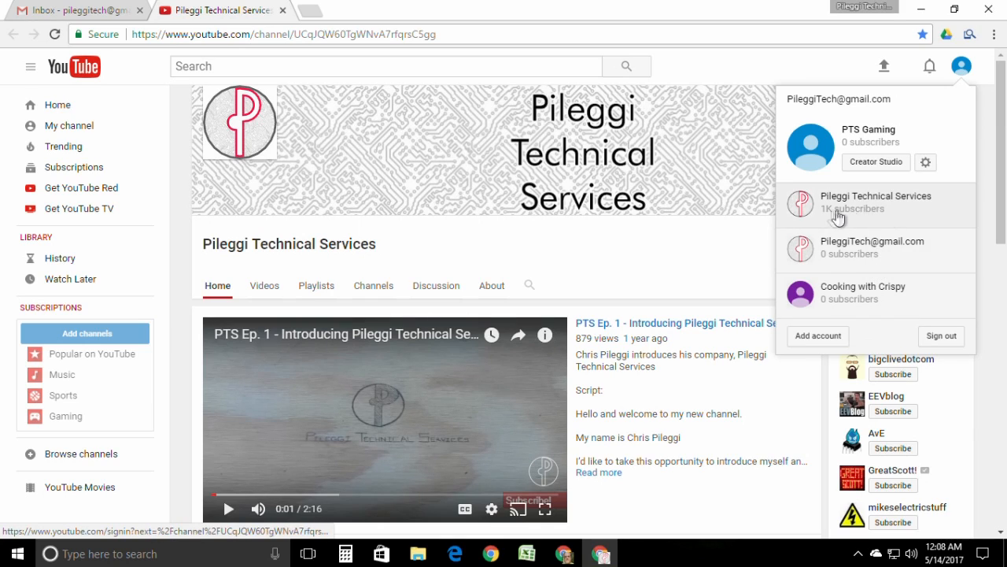
left_click(863, 220)
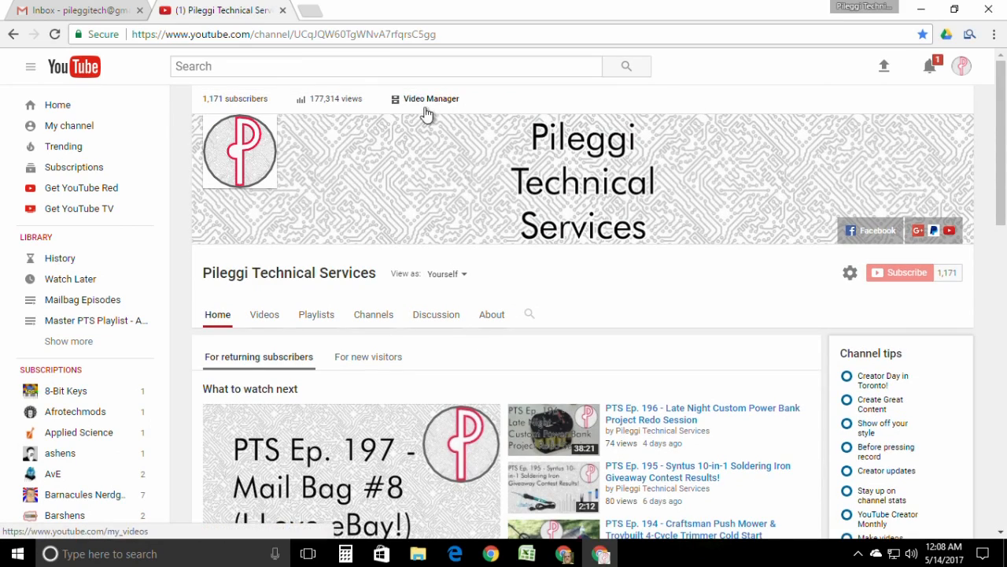
scroll(281, 304, "down", 2)
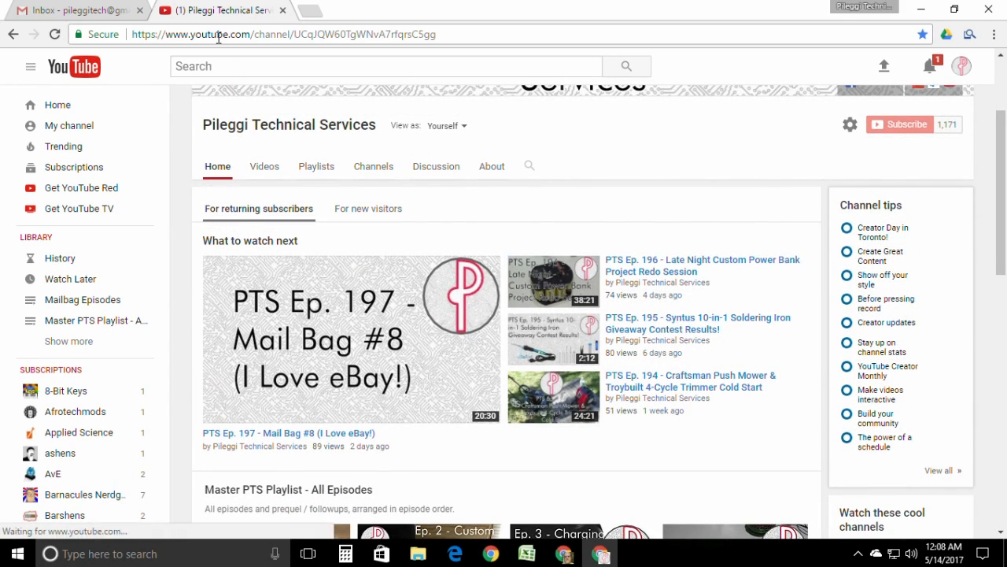
scroll(605, 174, "up", 2)
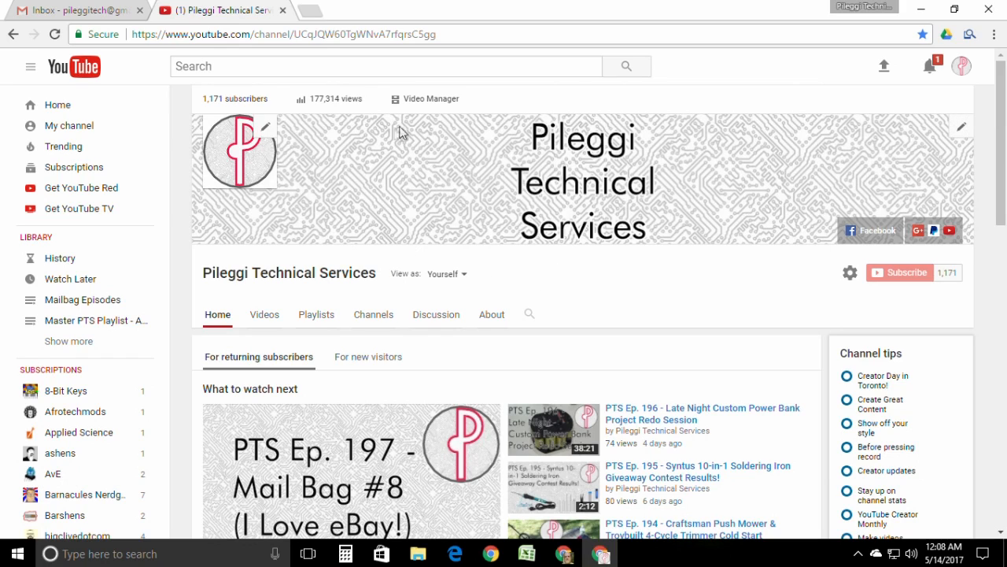
Start a new YouTube video upload and browse to the PTS YouTube Episodes folder in Videos.
left_click(880, 73)
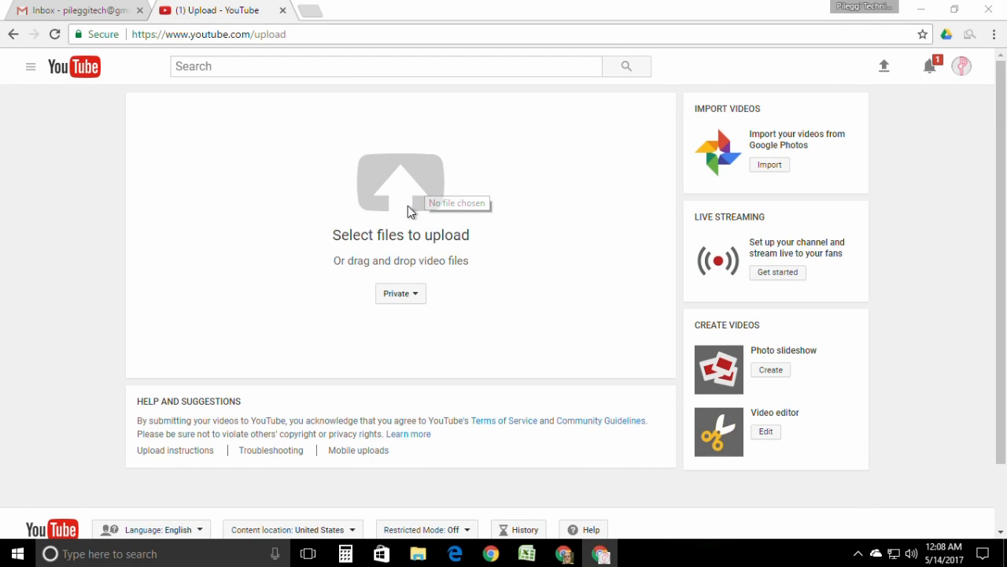
left_click(412, 209)
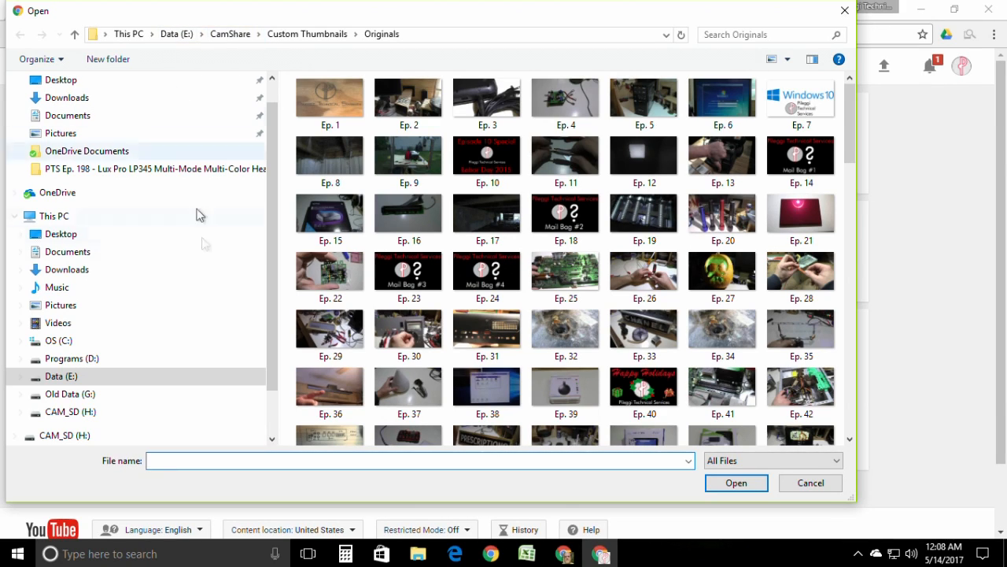
left_click(81, 324)
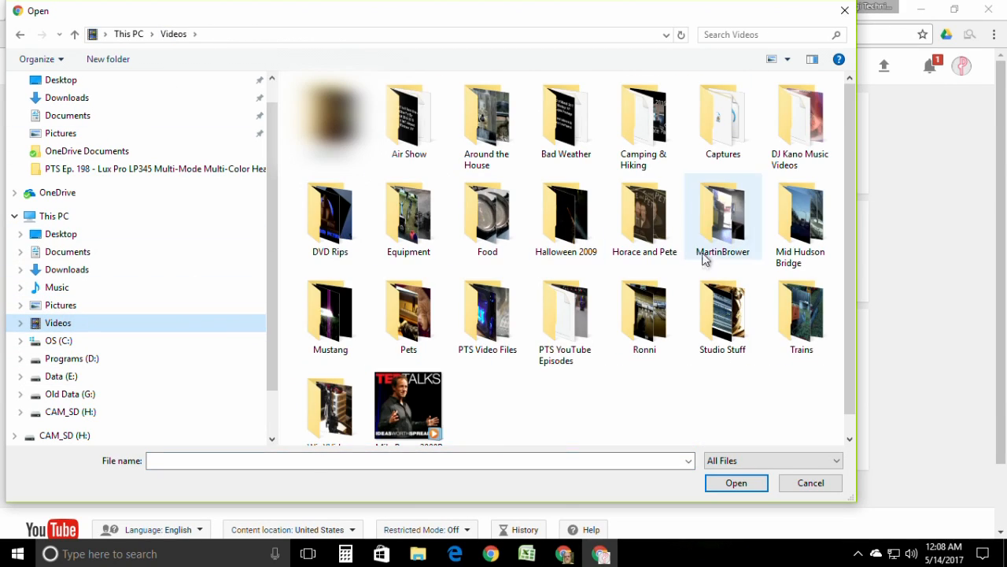
left_click(723, 315)
scroll(594, 248, "down", 1)
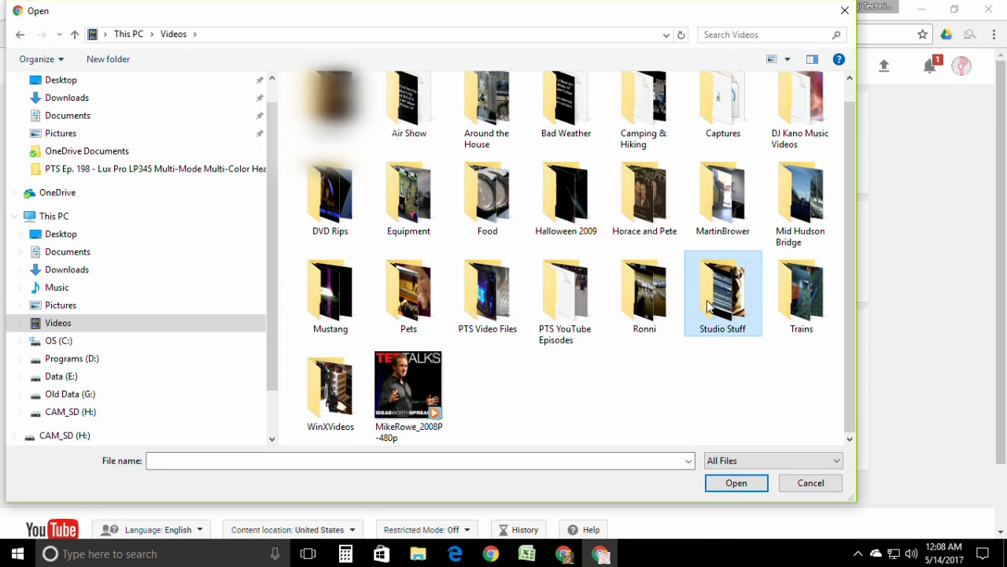
double_click(579, 319)
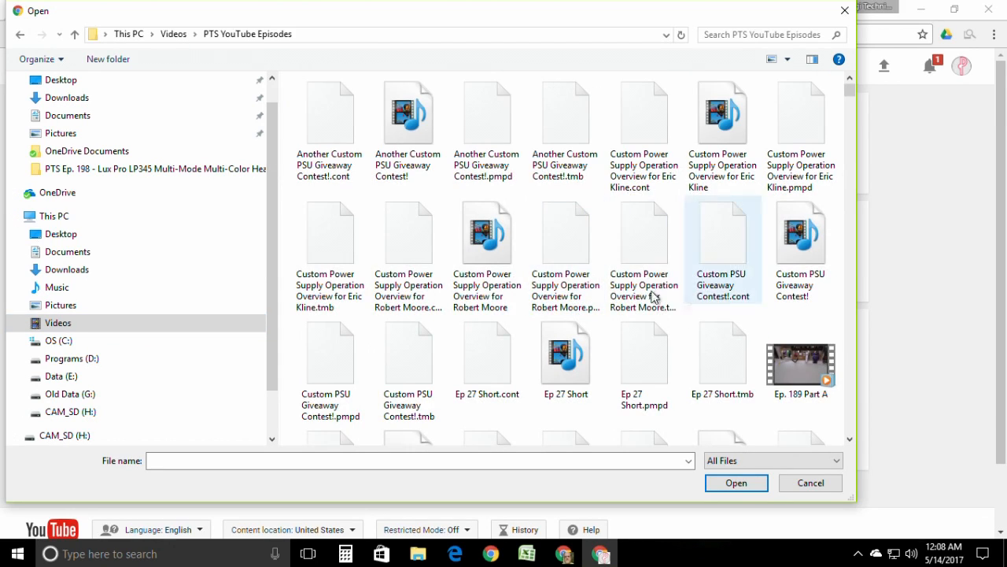
Upload the video file "PTS Ep. 198 - Lux Pro LP345 Multi-Mode Multi-Color Headlamp Review".
left_click_drag(854, 88, 846, 426)
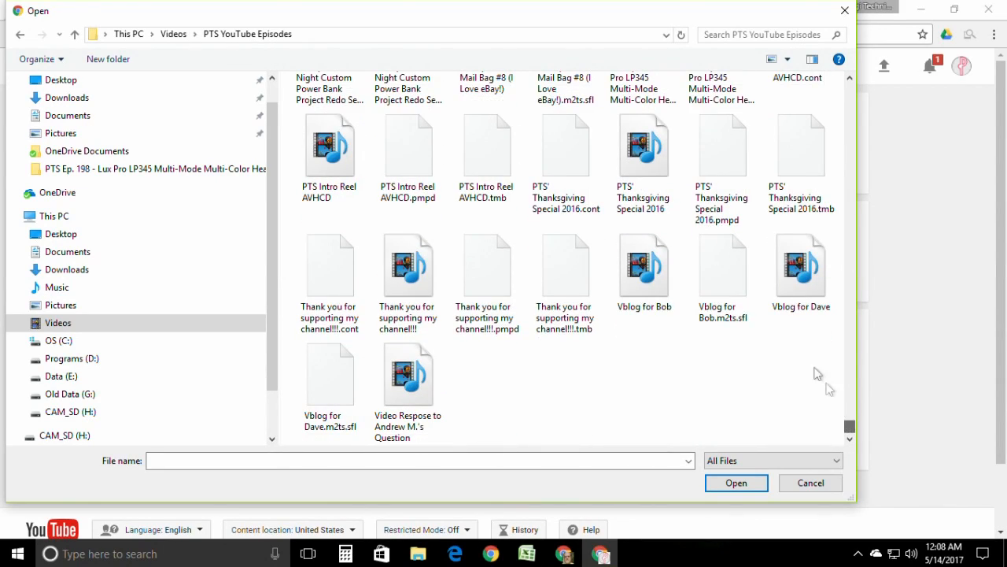
scroll(714, 302, "up", 6)
scroll(704, 274, "down", 2)
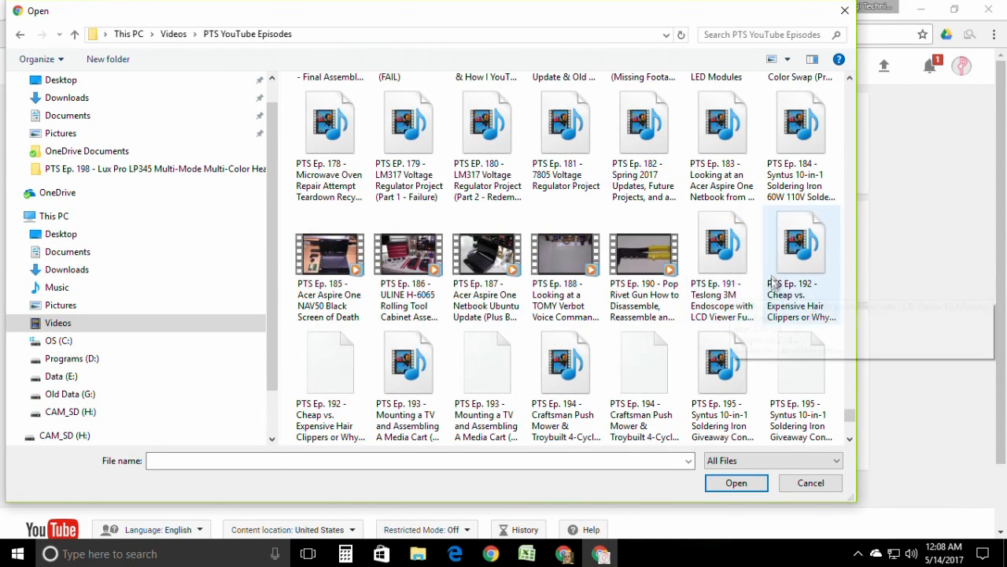
scroll(634, 349, "down", 3)
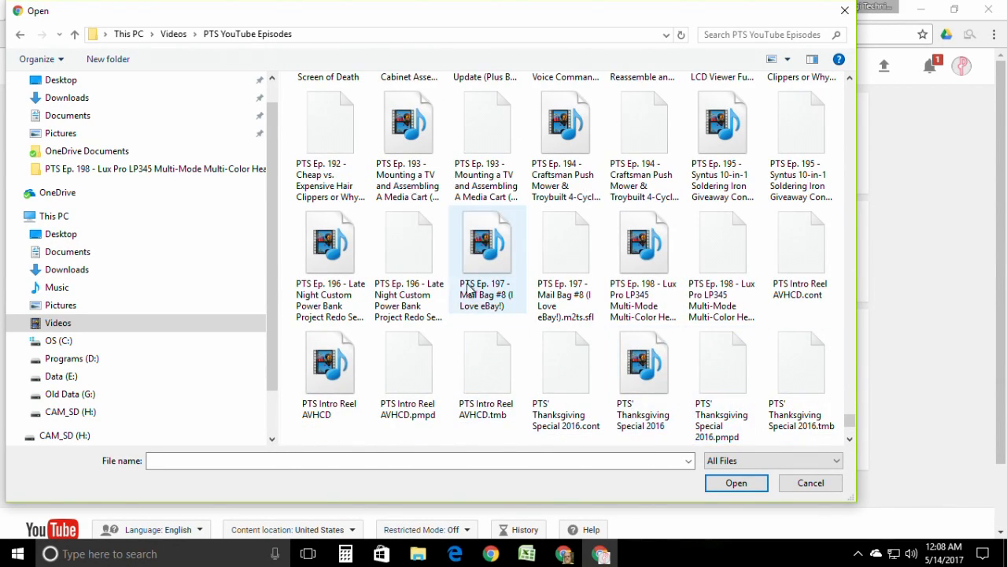
left_click(650, 249)
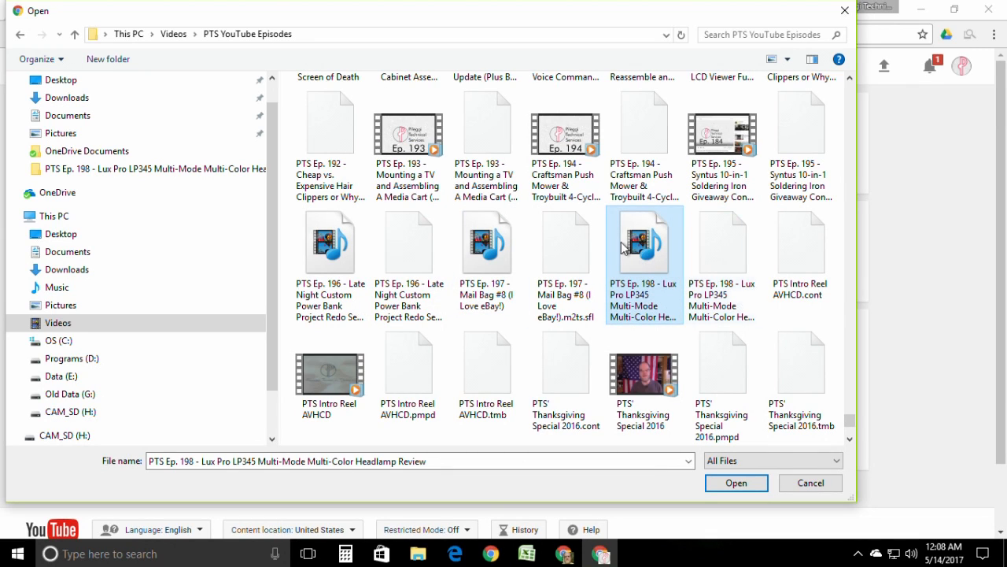
double_click(650, 249)
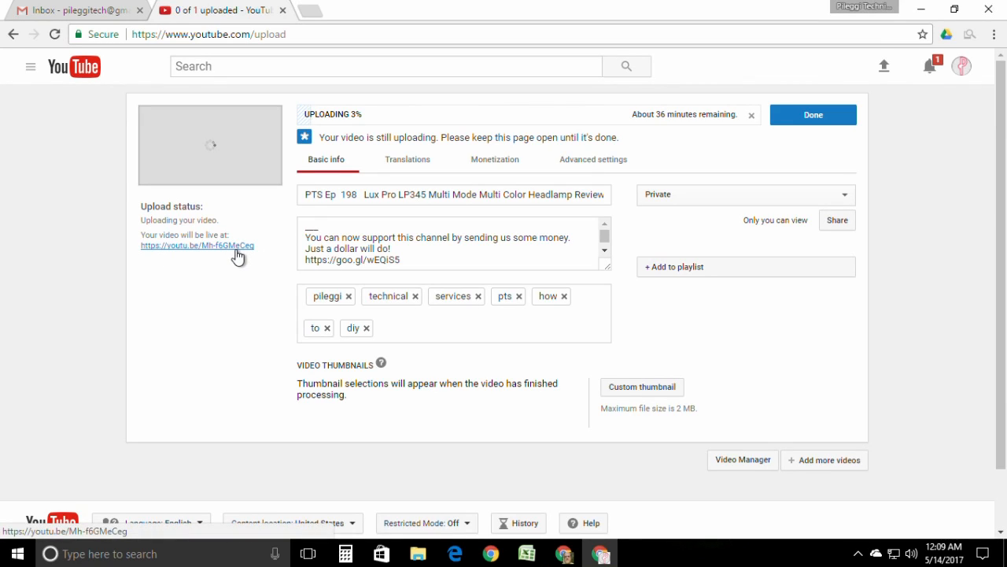
View the uploading video's watch page, examine the video ID in its address, and return to the upload page.
left_click(234, 250)
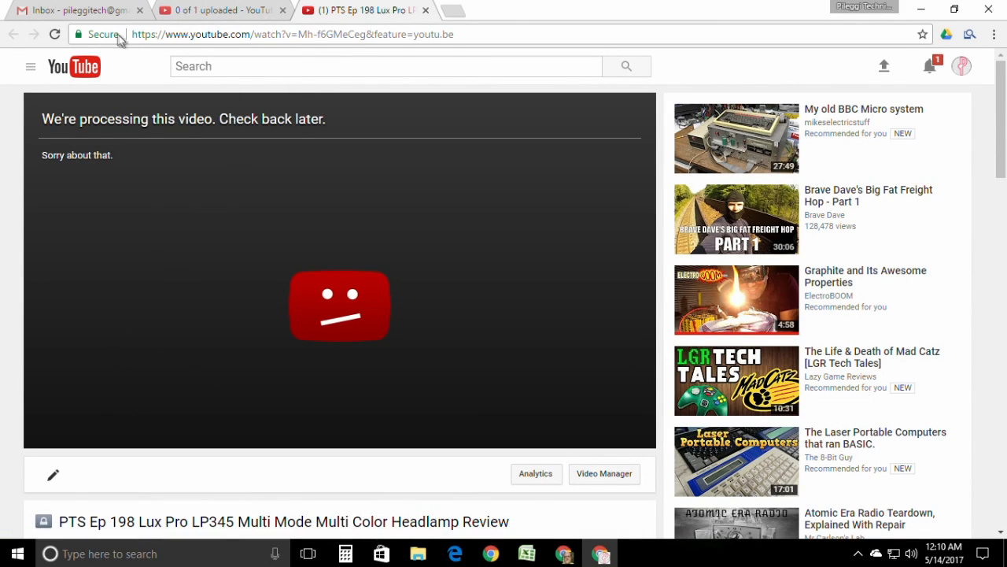
left_click_drag(138, 32, 288, 32)
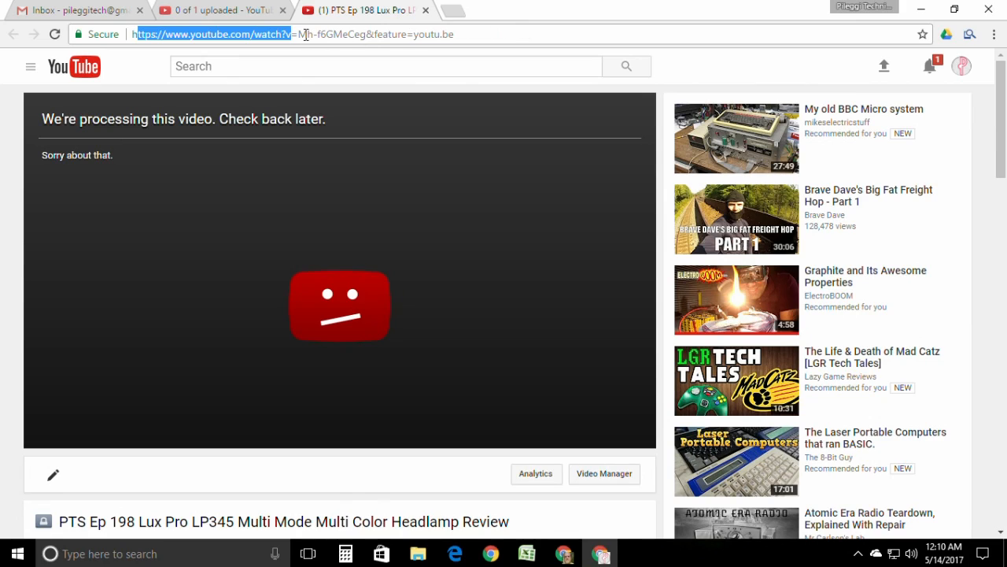
left_click_drag(298, 33, 344, 32)
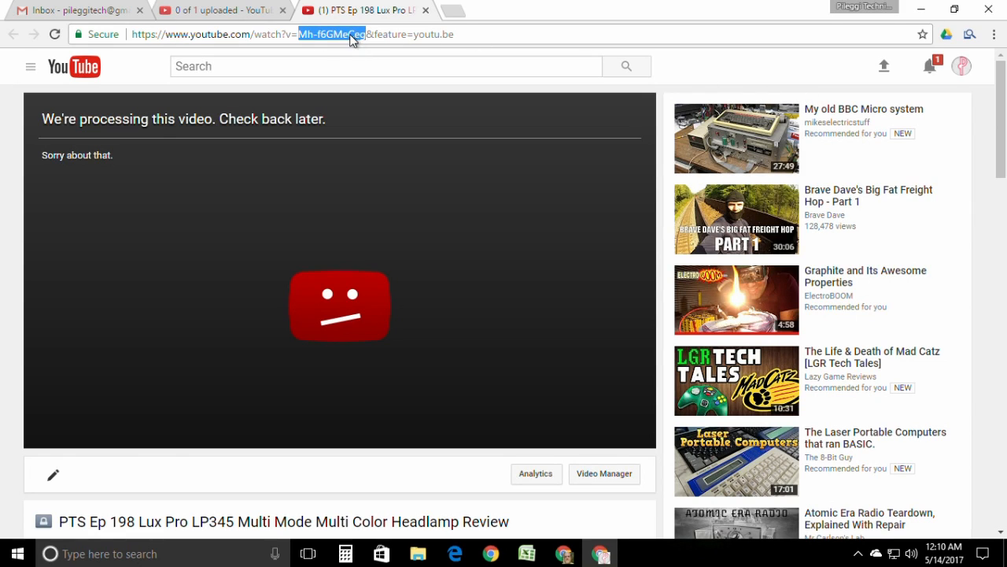
left_click(197, 10)
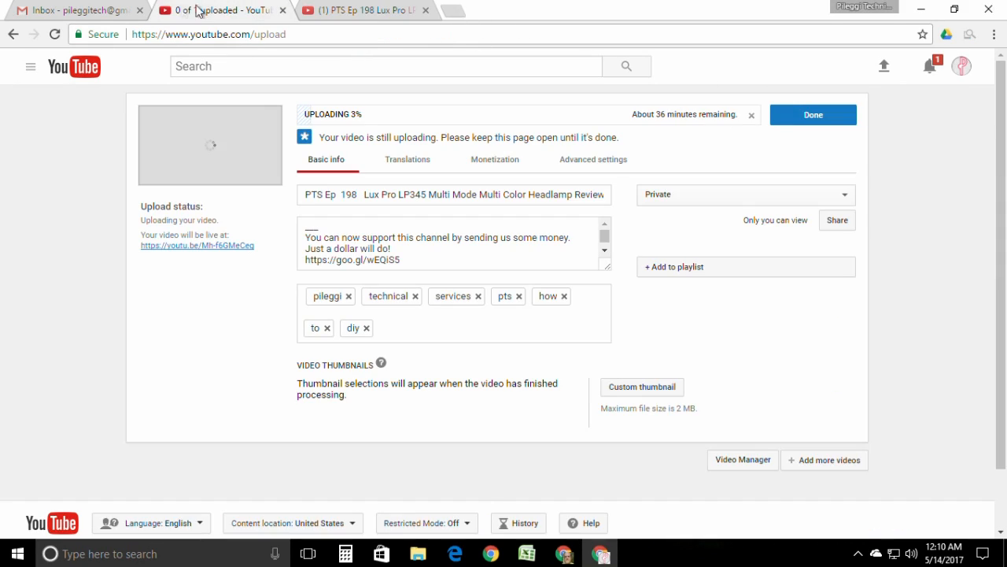
Copy the video's youtu.be link and enter it as a hyperlink in cell H212 of the PTS YT Tracking Sheet in Excel.
right_click(221, 246)
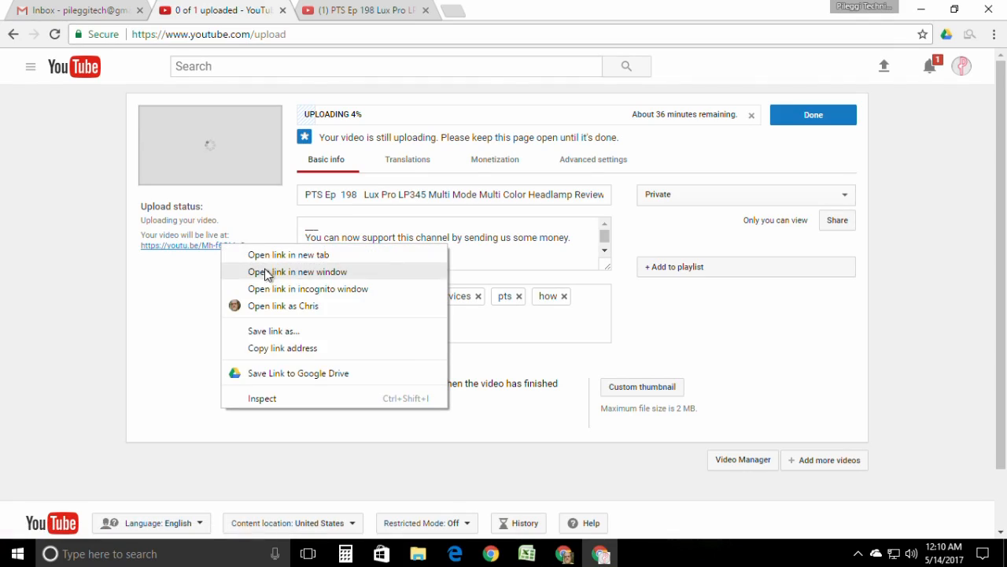
left_click(299, 348)
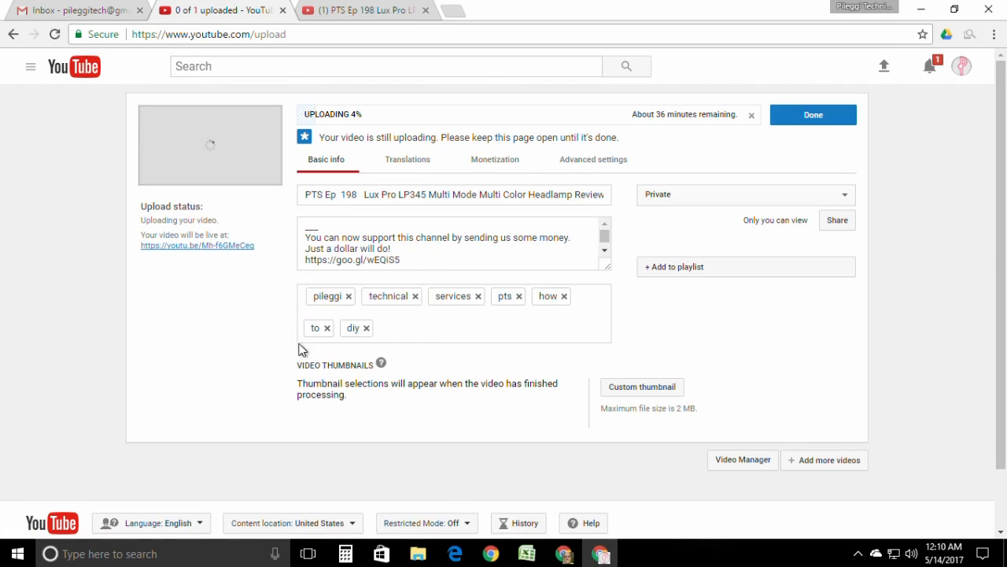
left_click(527, 554)
scroll(503, 451, "down", 2)
right_click(504, 372)
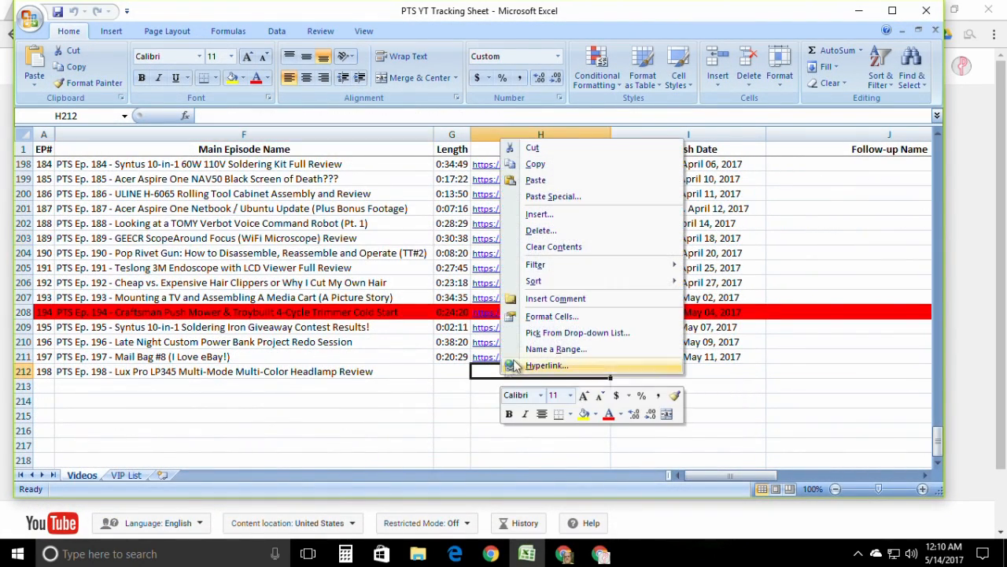
left_click(560, 180)
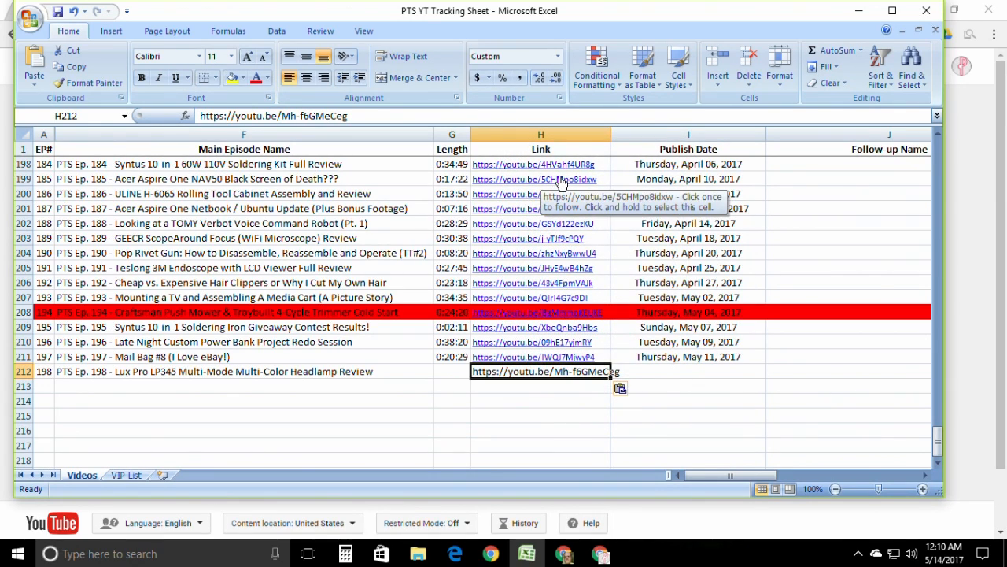
key("Return")
double_click(527, 370)
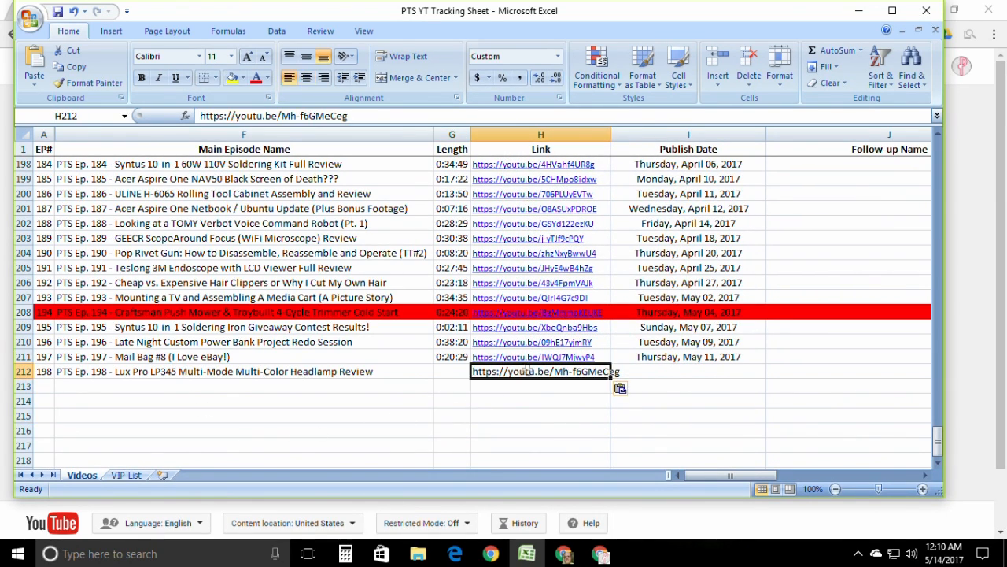
left_click(499, 401)
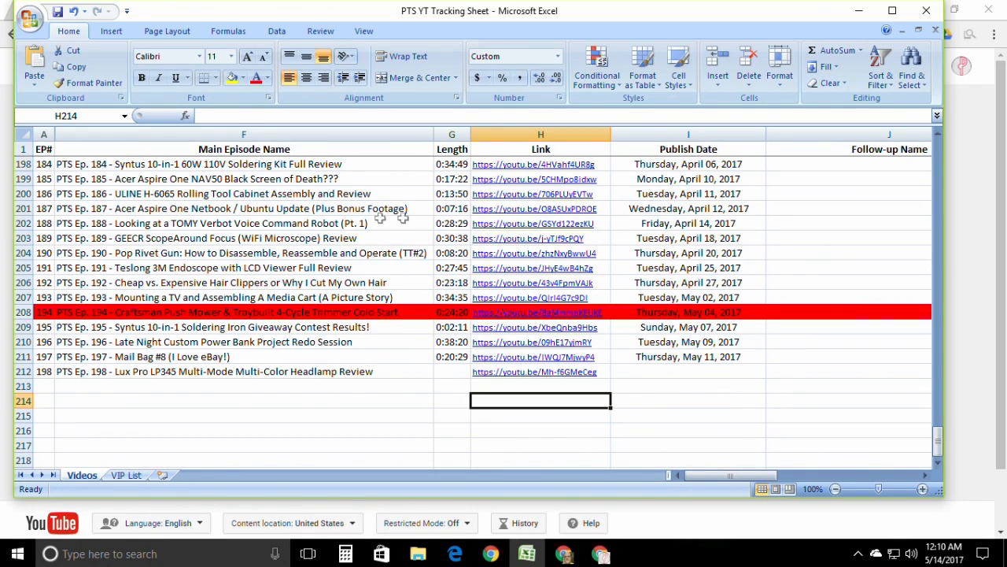
Return to Chrome and close the watch page of PTS Ep 198.
left_click(489, 205)
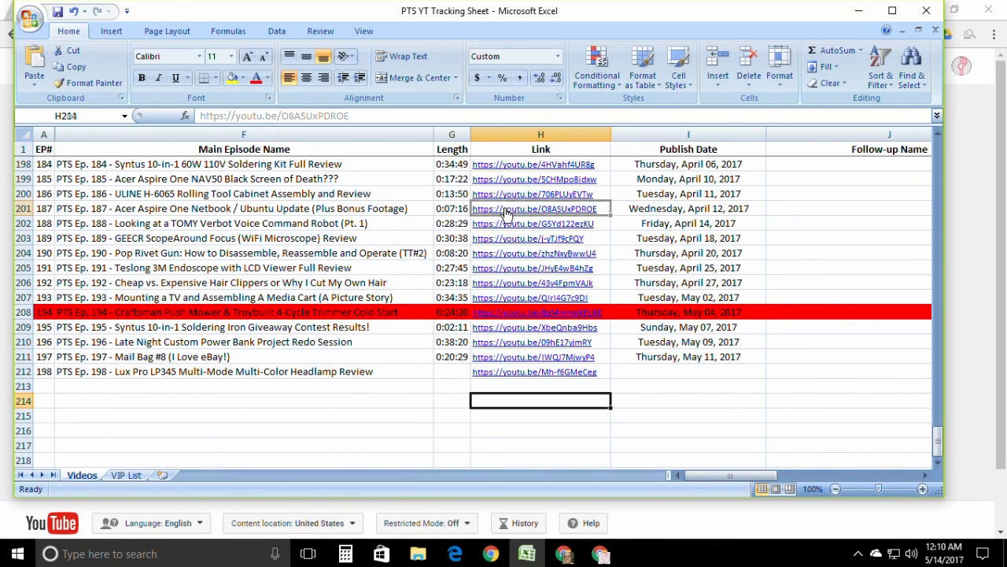
left_click(565, 211)
left_click(551, 9)
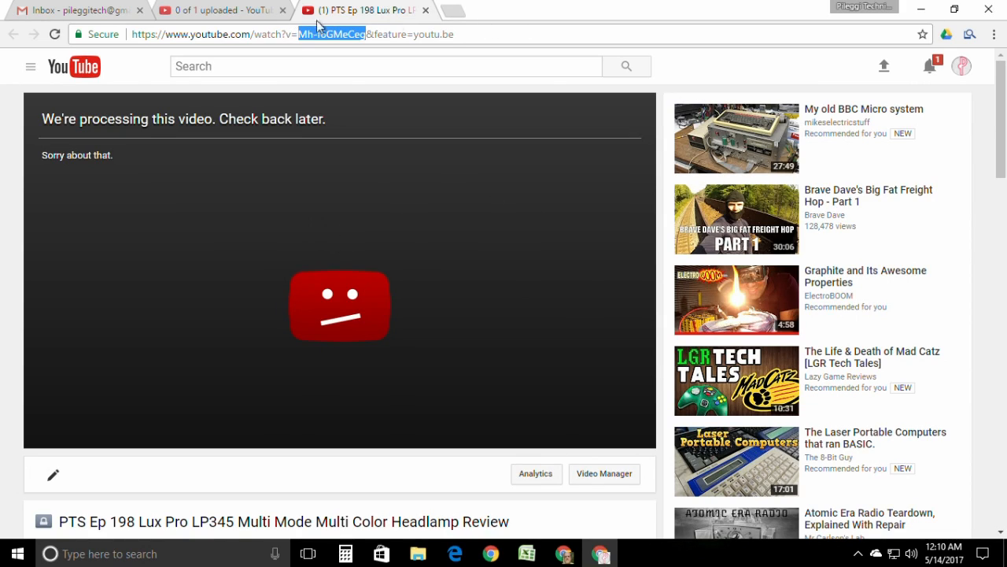
left_click(426, 11)
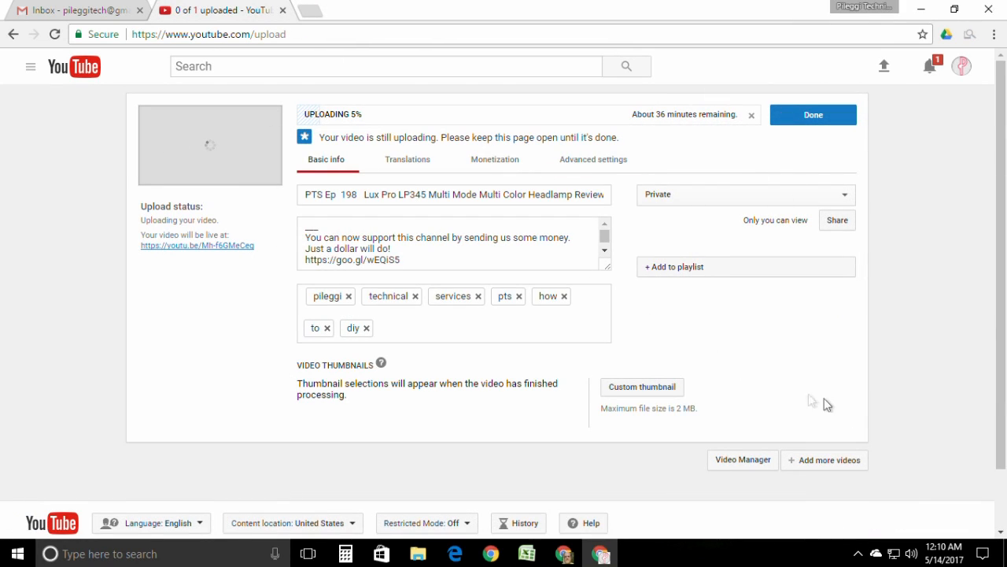
Upload the Ep. 198 JPG from E:\CamShare\Custom Thumbnails\New Thumbnails as the video's custom thumbnail.
left_click(630, 386)
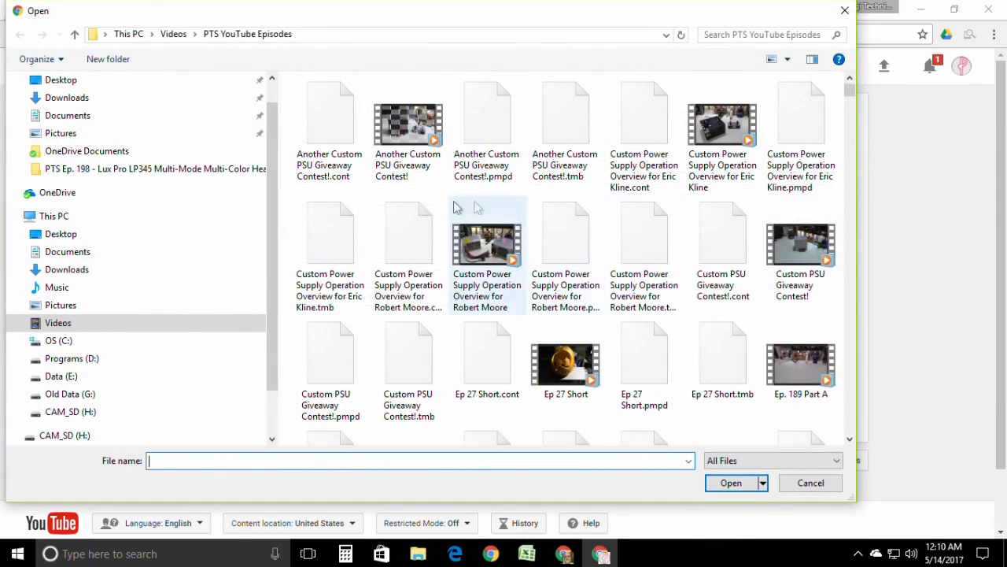
left_click(129, 34)
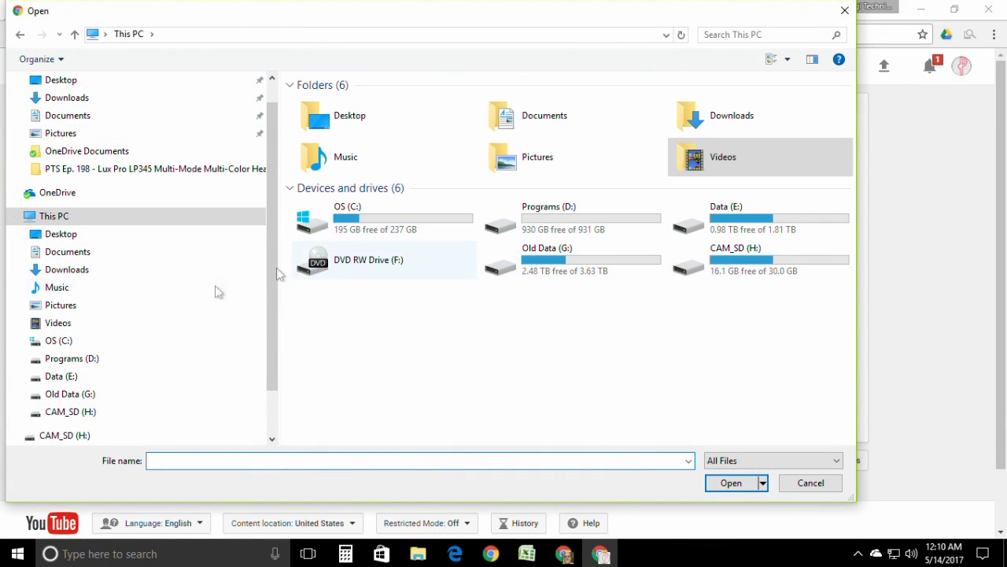
left_click(63, 377)
left_click(342, 107)
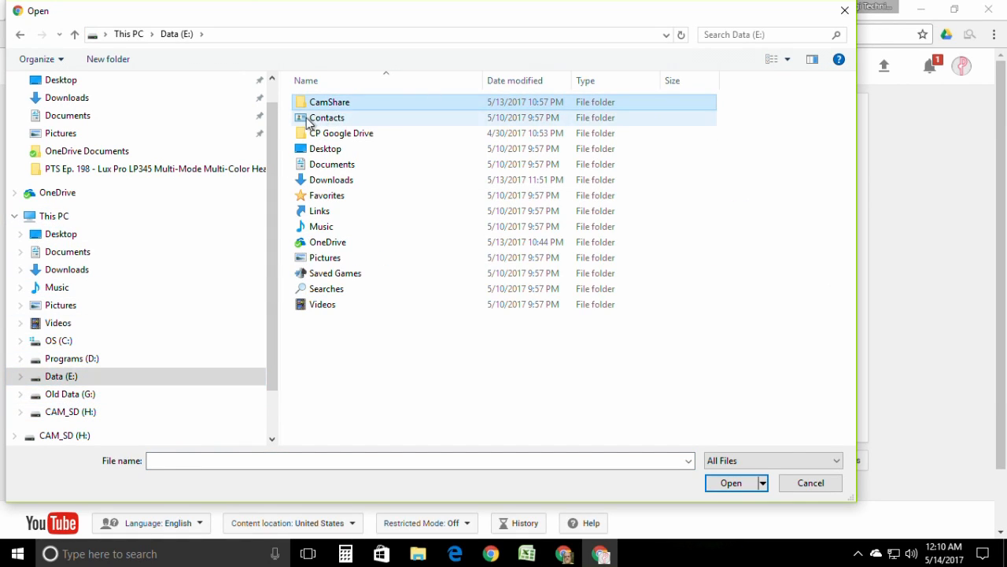
double_click(344, 109)
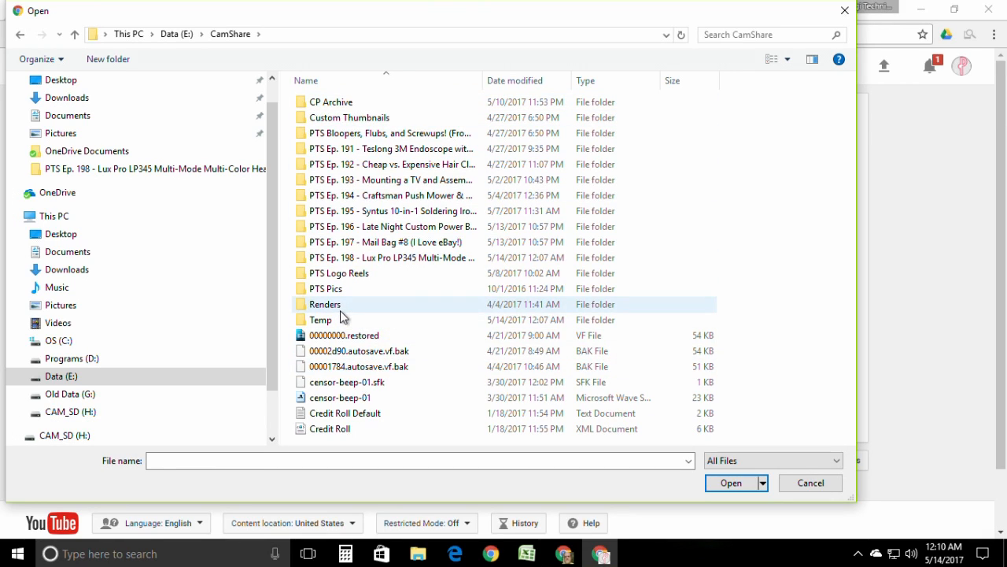
double_click(358, 117)
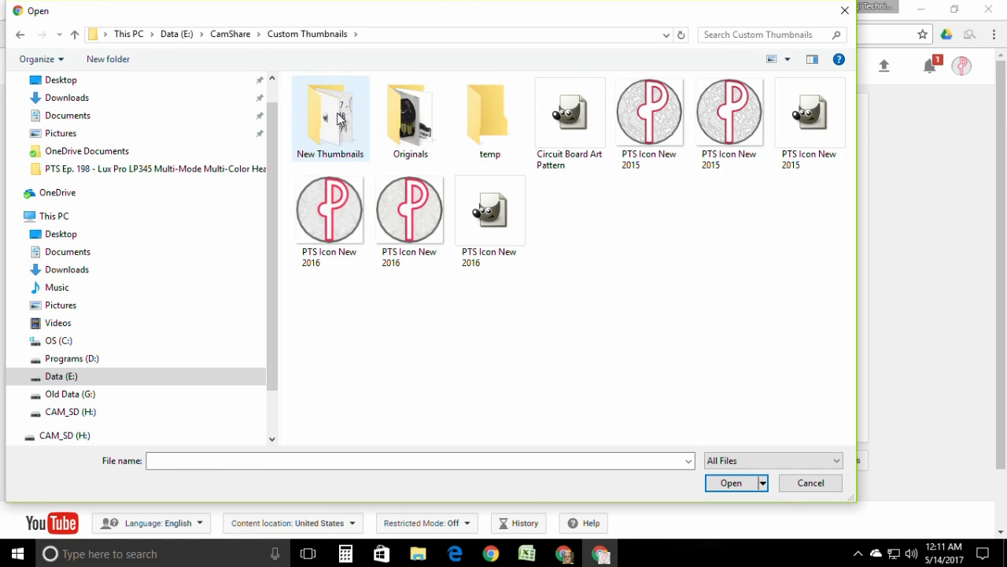
double_click(339, 115)
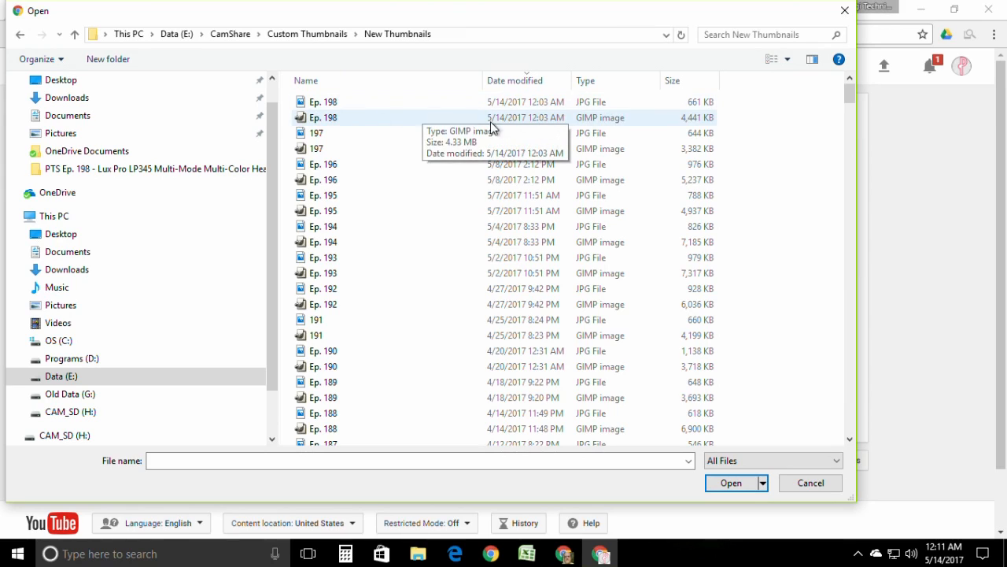
double_click(344, 104)
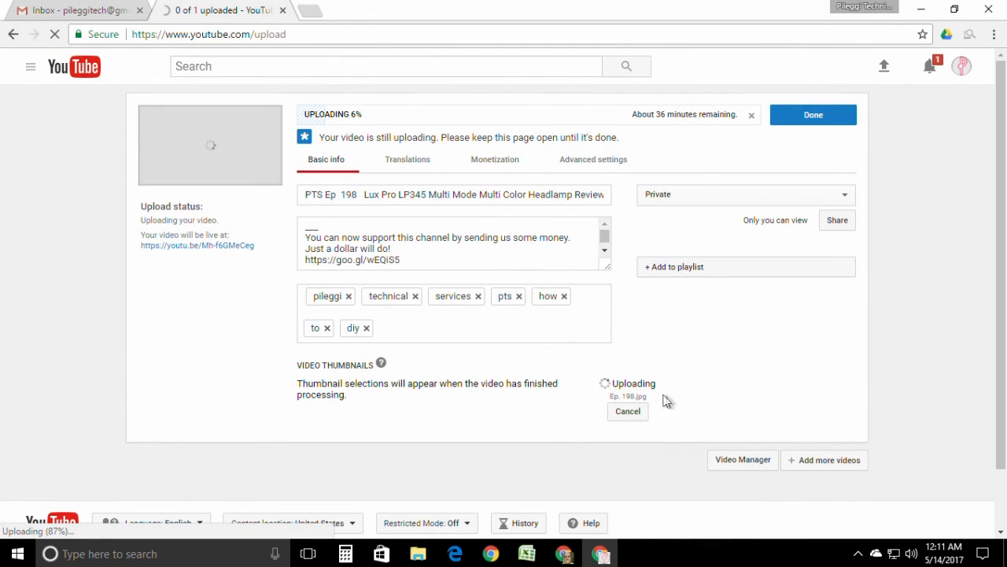
Check the privacy options available for the uploading video without changing the selection.
left_click(695, 201)
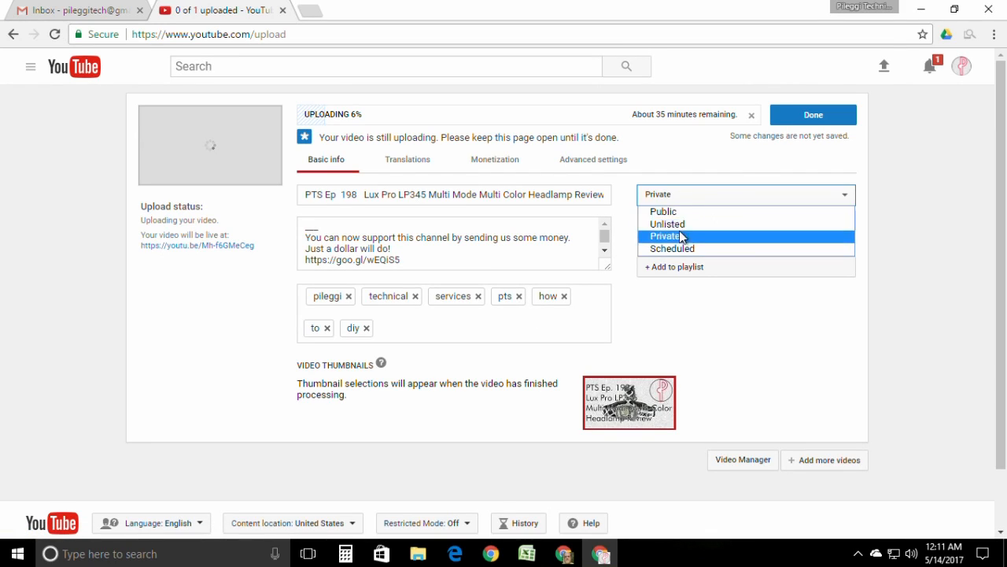
left_click(763, 368)
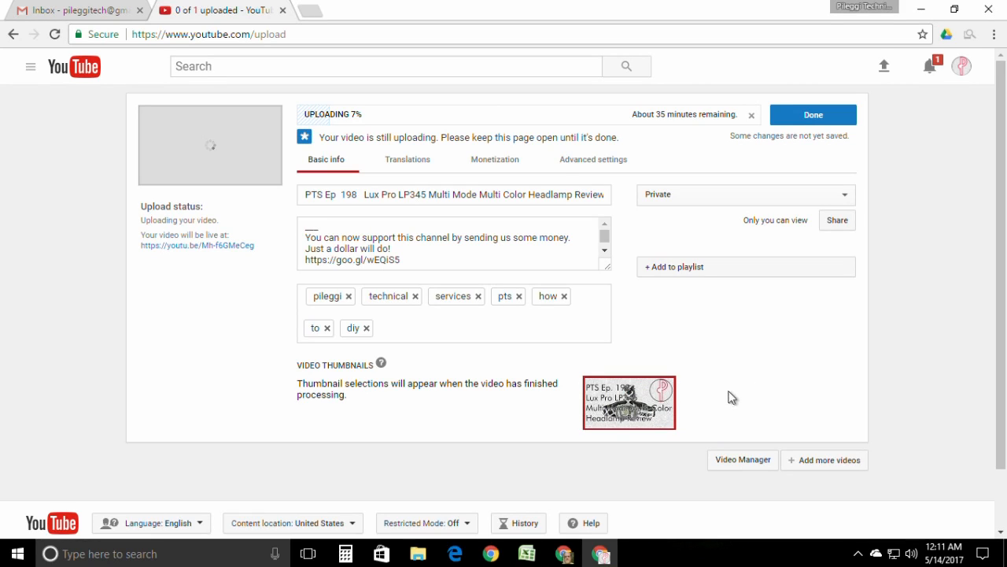
mouse_move(626, 425)
Open the YouTube home page in a new tab and examine the thumbnails of the recommended videos.
right_click(86, 88)
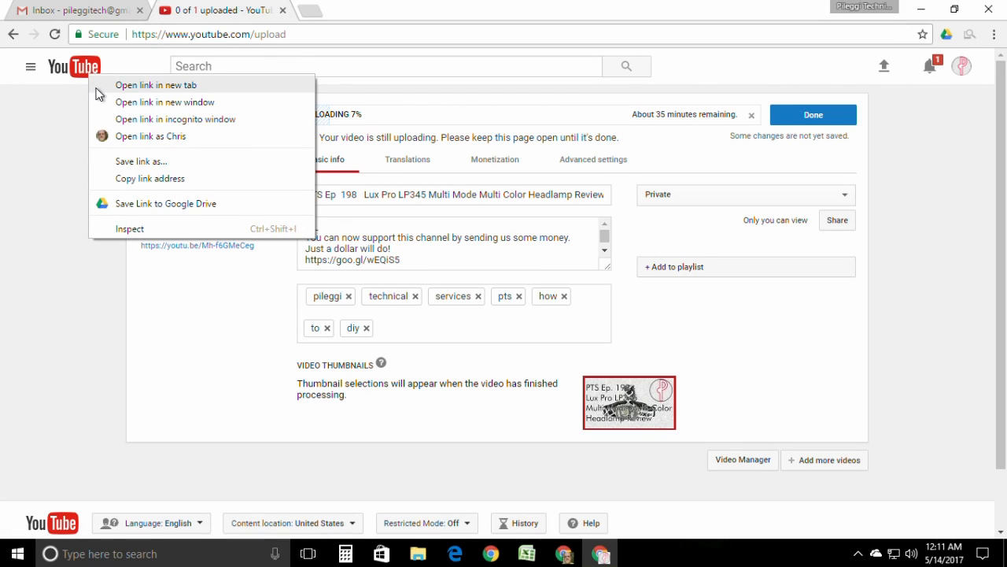
left_click(96, 88)
left_click(354, 10)
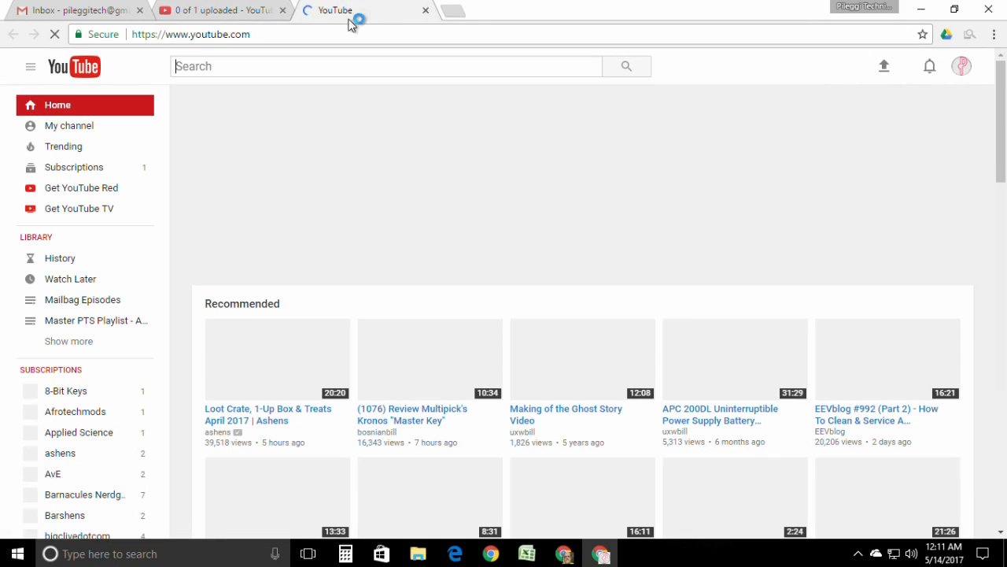
scroll(472, 355, "down", 2)
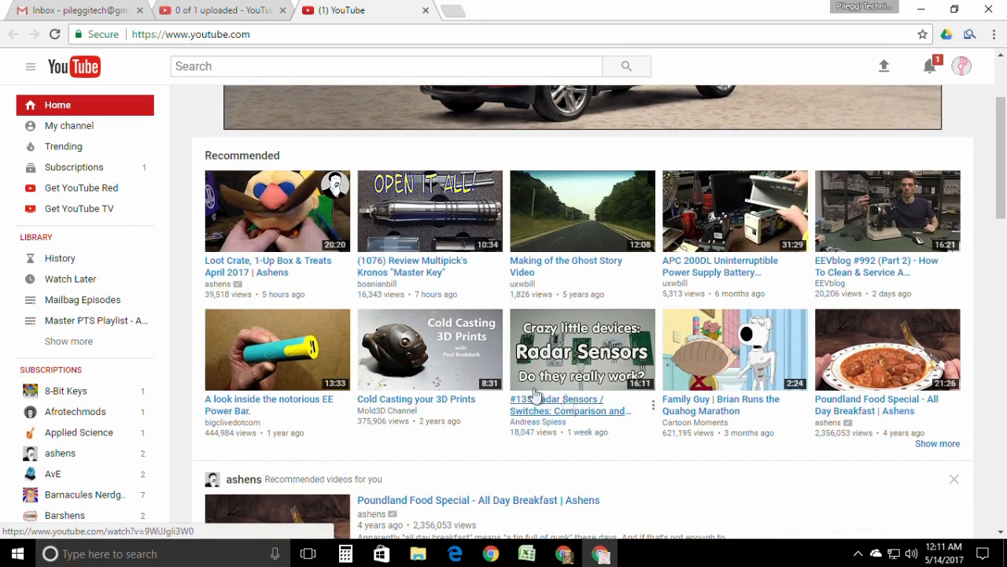
scroll(394, 330, "down", 1)
scroll(362, 330, "down", 1)
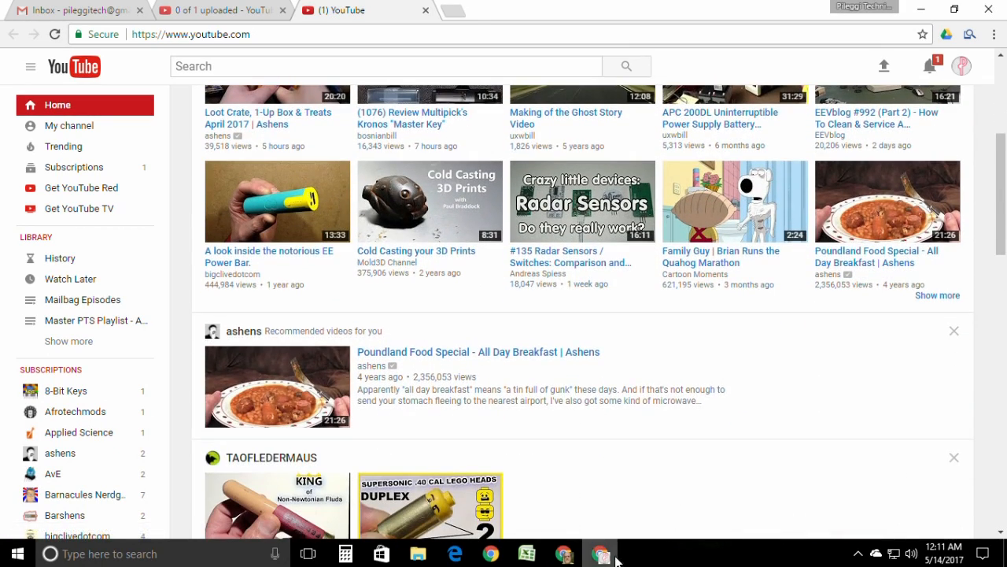
scroll(512, 464, "down", 2)
scroll(528, 363, "down", 5)
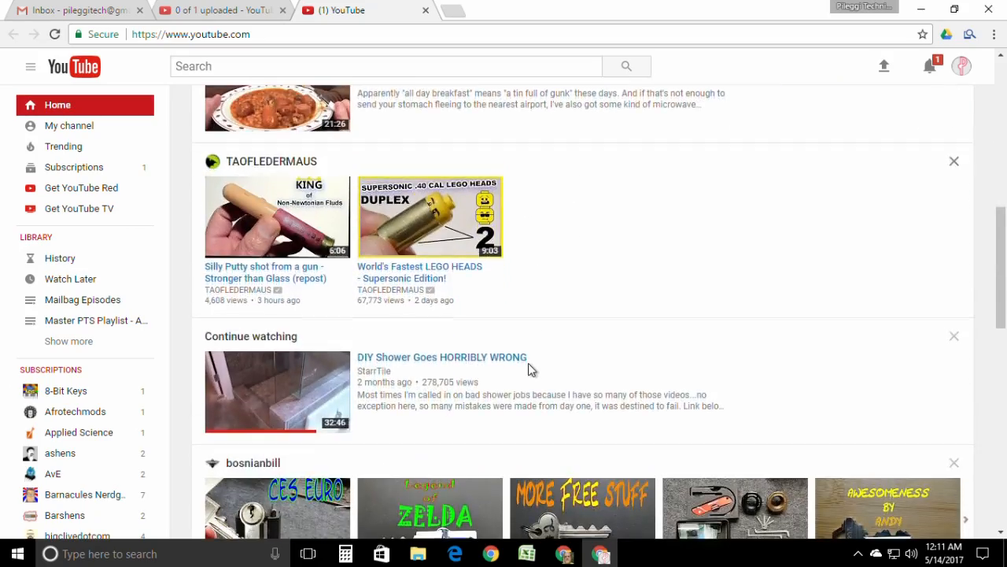
scroll(517, 376, "down", 3)
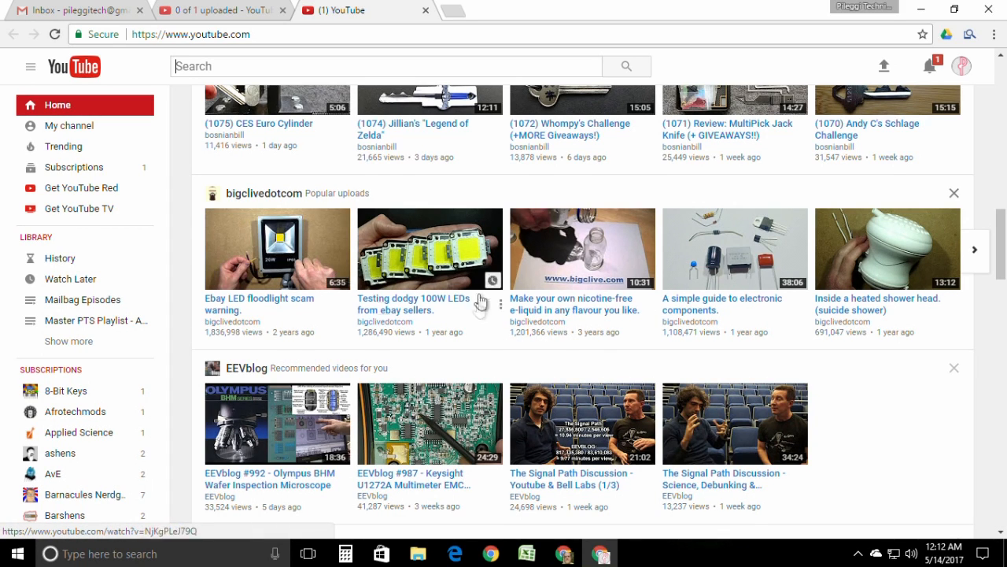
scroll(580, 286, "down", 3)
scroll(622, 315, "down", 2)
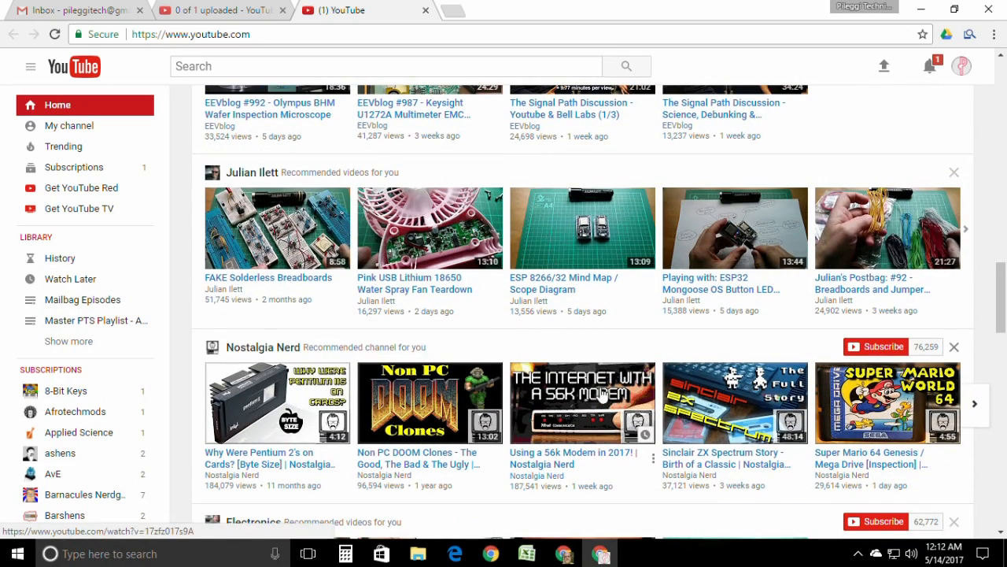
scroll(736, 372, "up", 9)
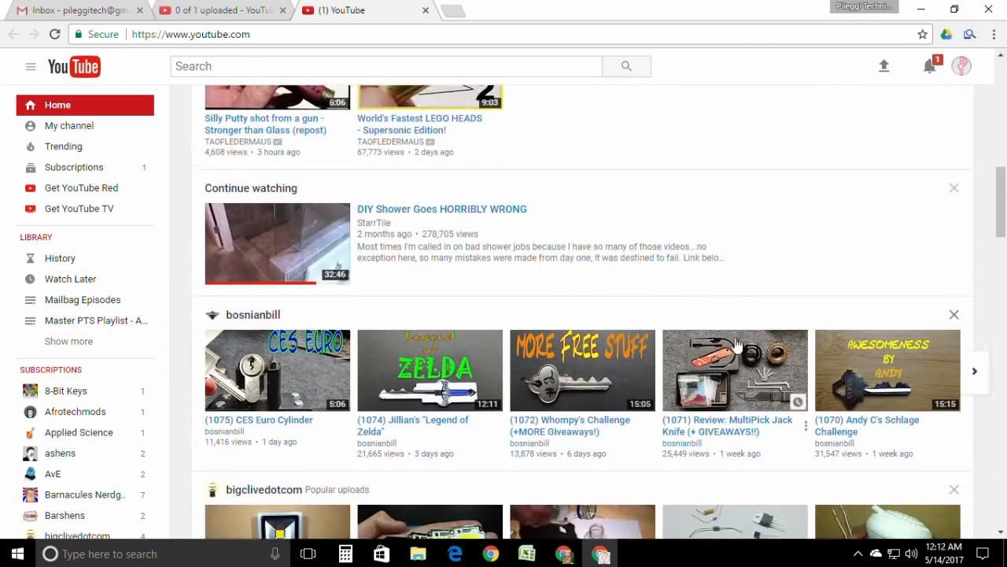
scroll(734, 372, "up", 7)
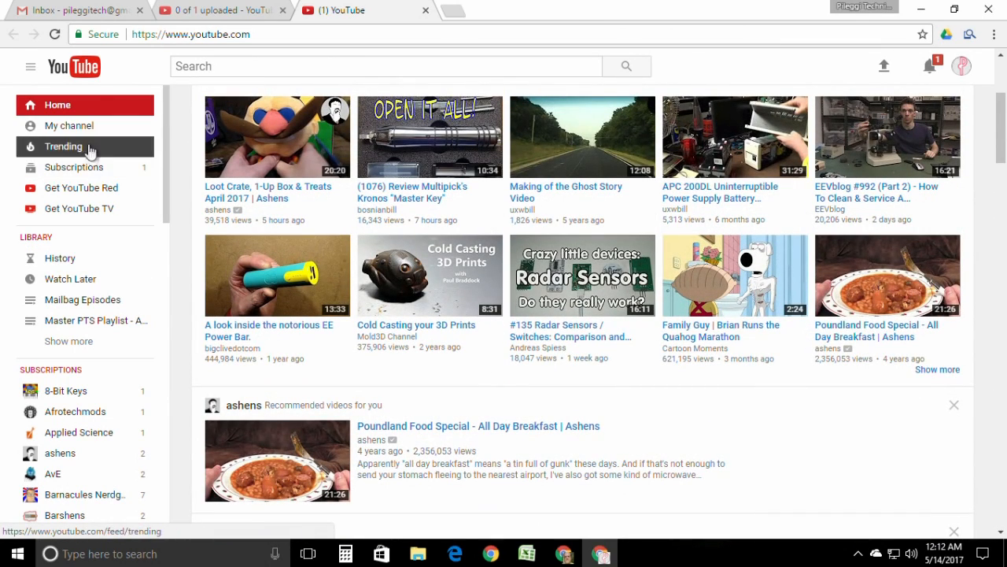
Open the own channel page, examine the custom thumbnails of its recent episodes and playlists, and close that tab.
left_click(79, 128)
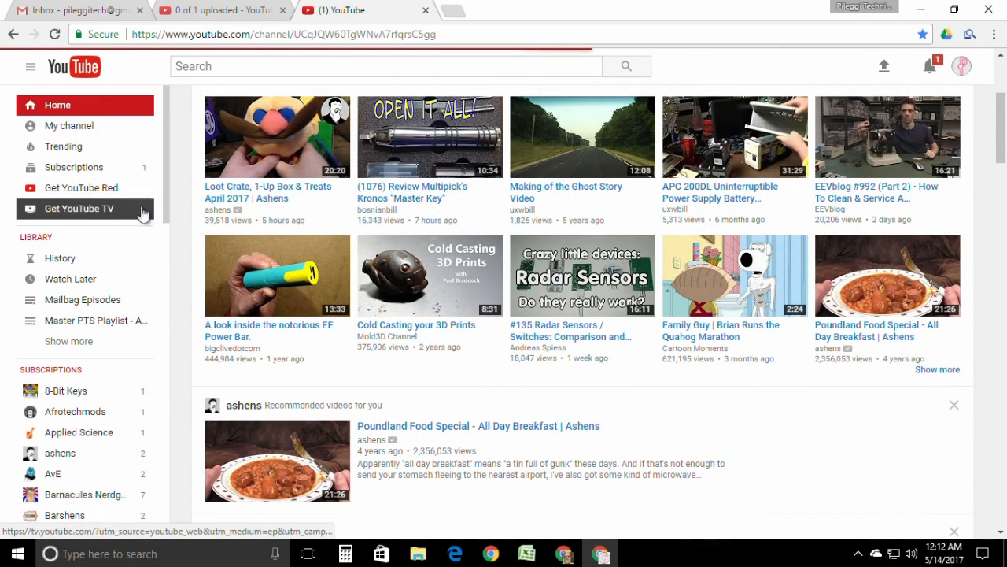
scroll(477, 315, "down", 3)
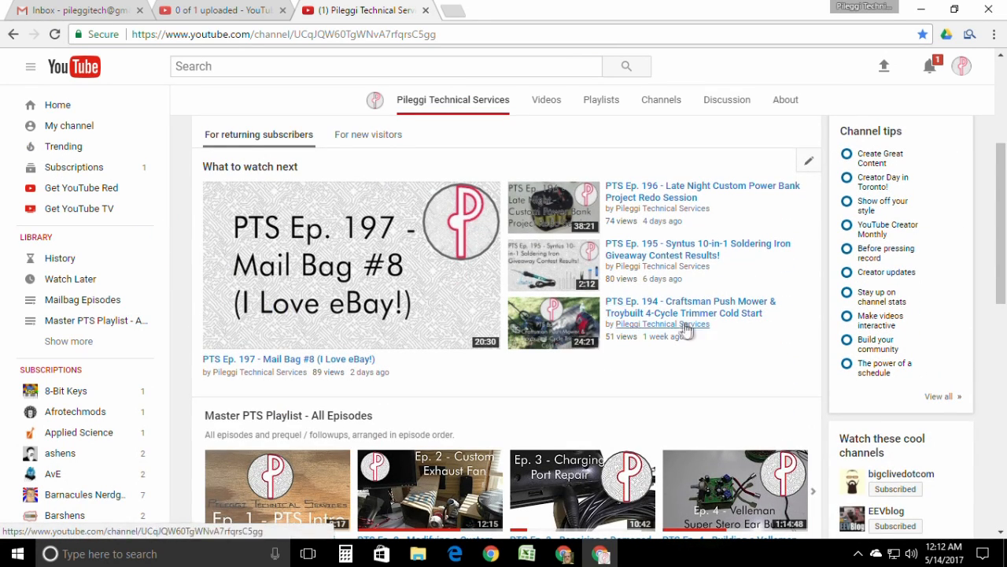
mouse_move(553, 270)
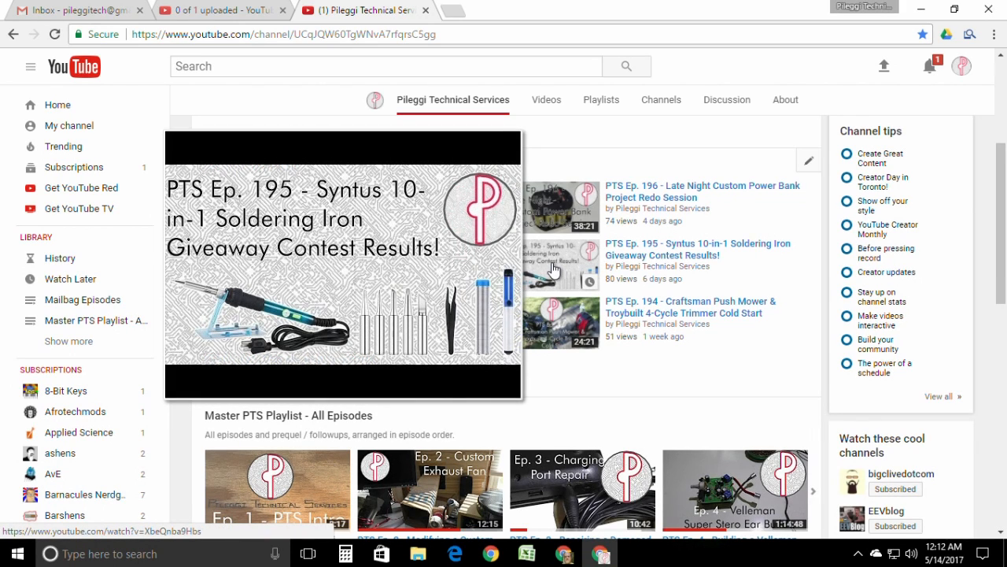
mouse_move(561, 224)
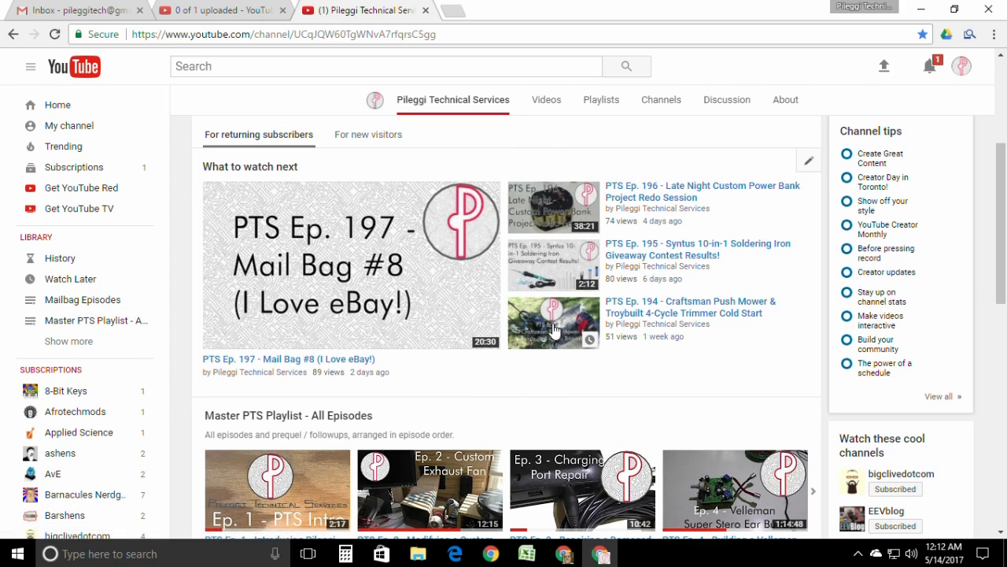
mouse_move(554, 331)
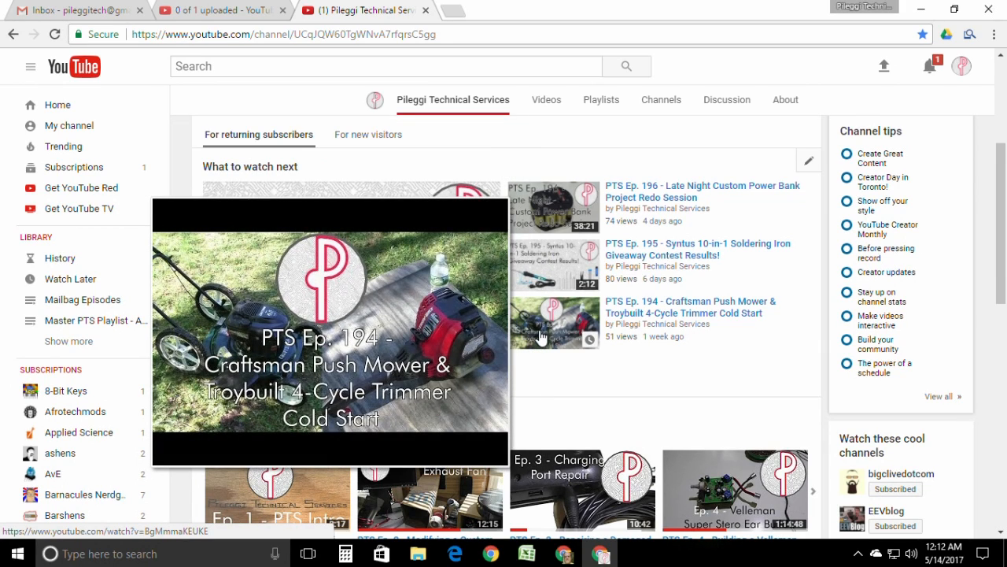
scroll(677, 350, "down", 2)
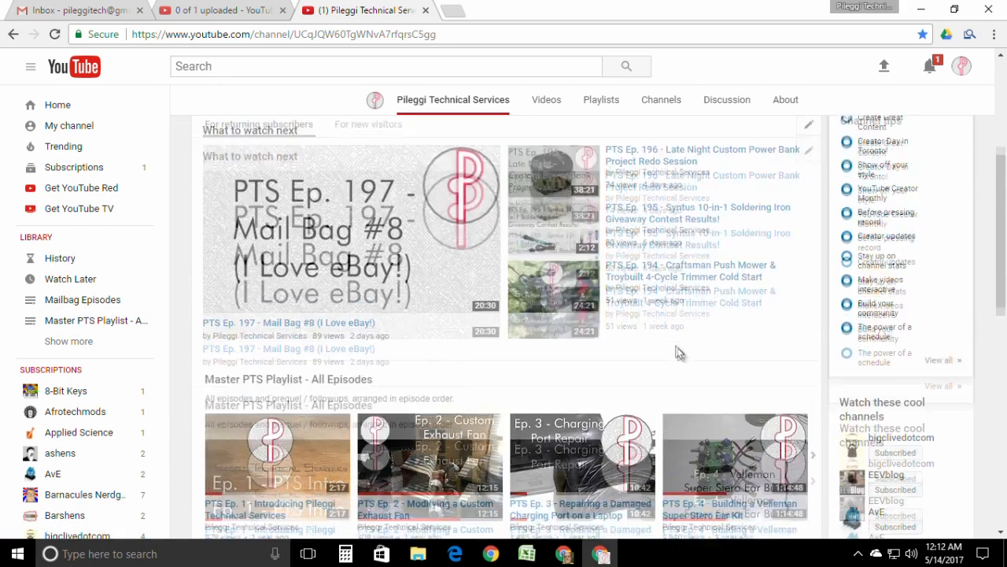
scroll(622, 381, "down", 6)
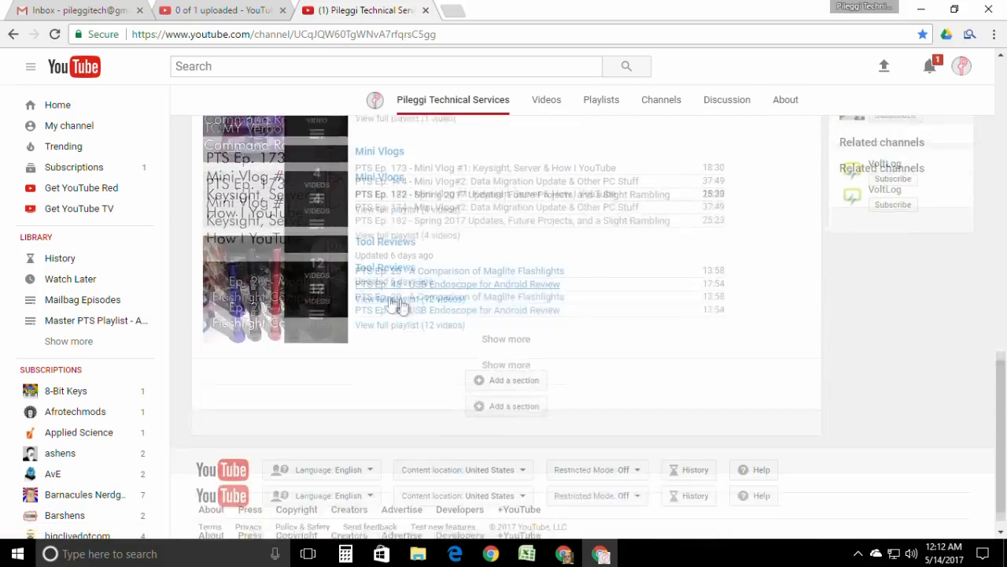
scroll(516, 298, "up", 8)
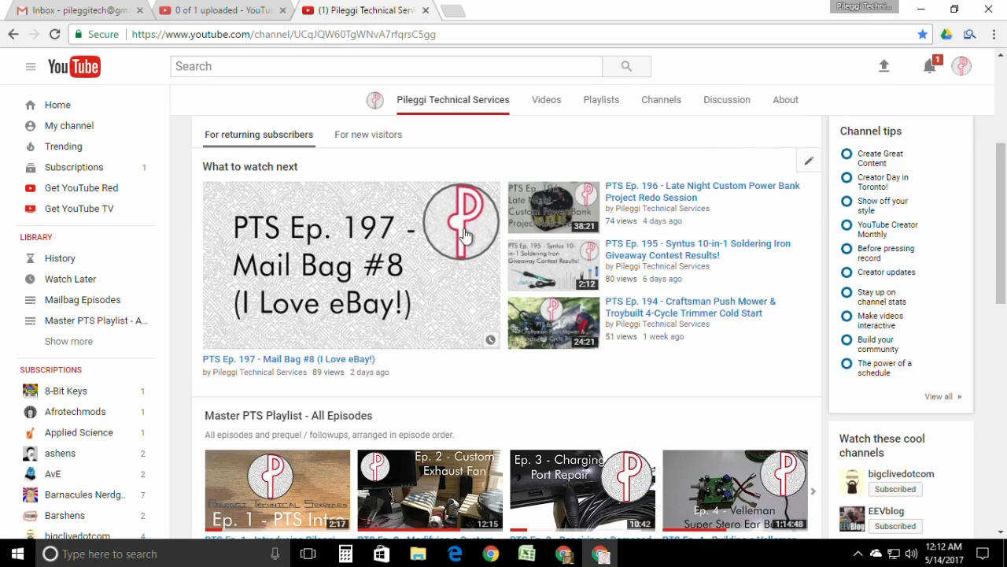
scroll(484, 224, "up", 1)
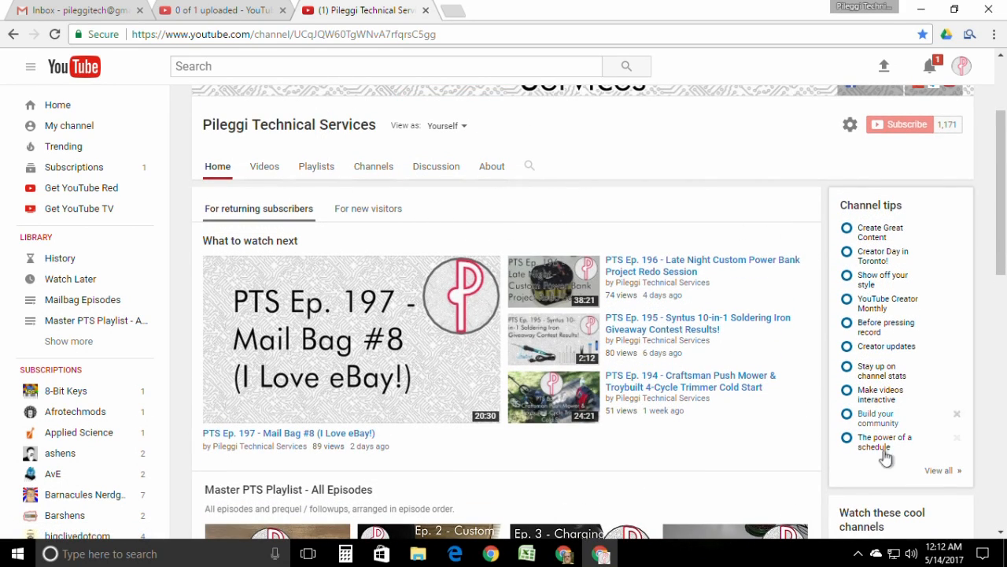
scroll(603, 338, "up", 2)
left_click(425, 11)
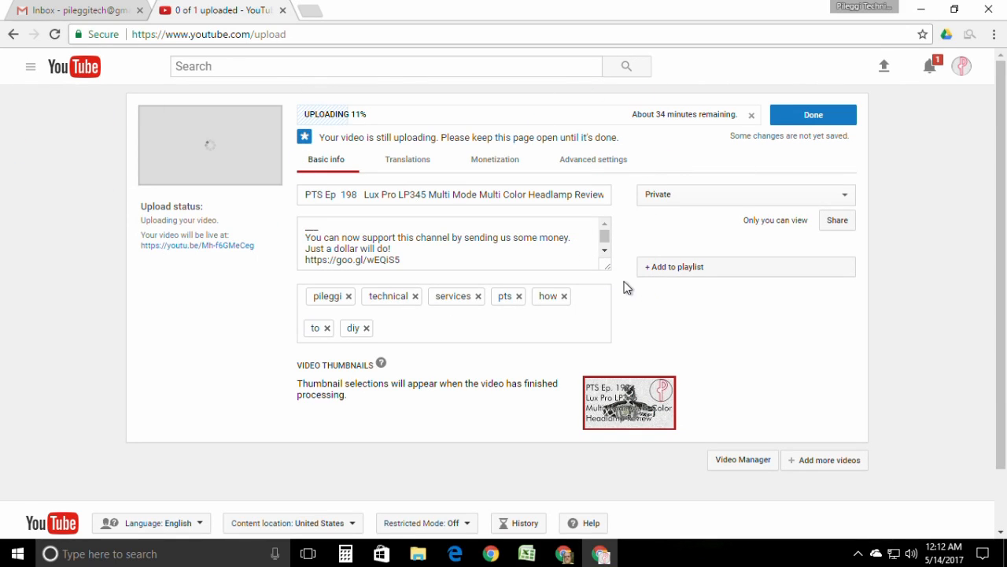
Enlarge the video's description box and insert two blank lines above the standard footer text.
left_click_drag(608, 269, 699, 504)
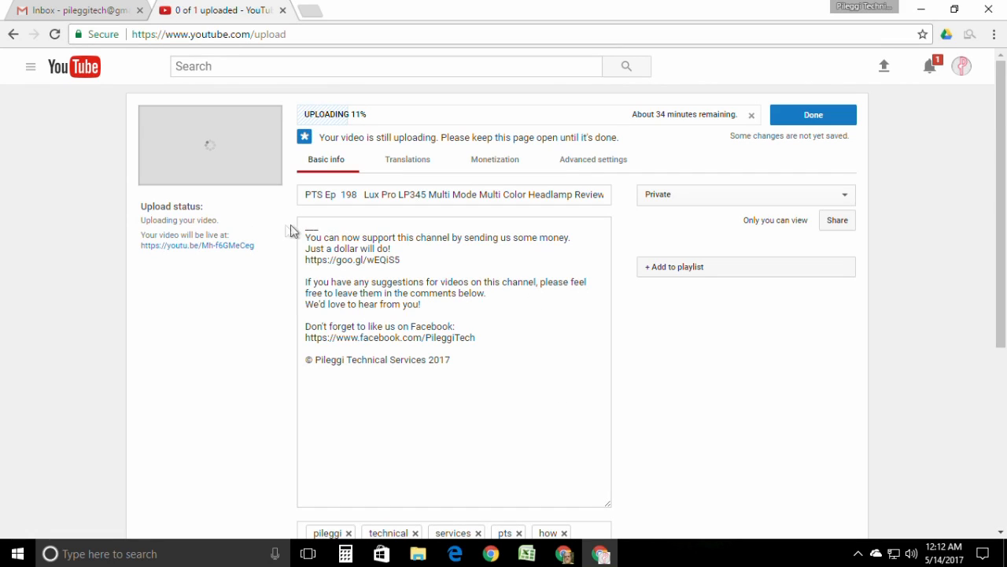
left_click_drag(494, 381, 271, 223)
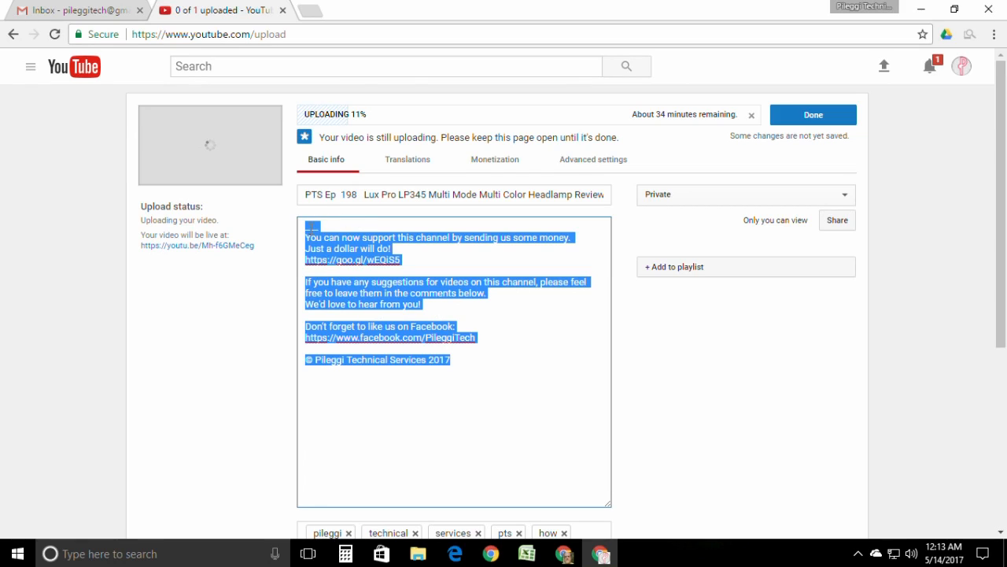
left_click(323, 226)
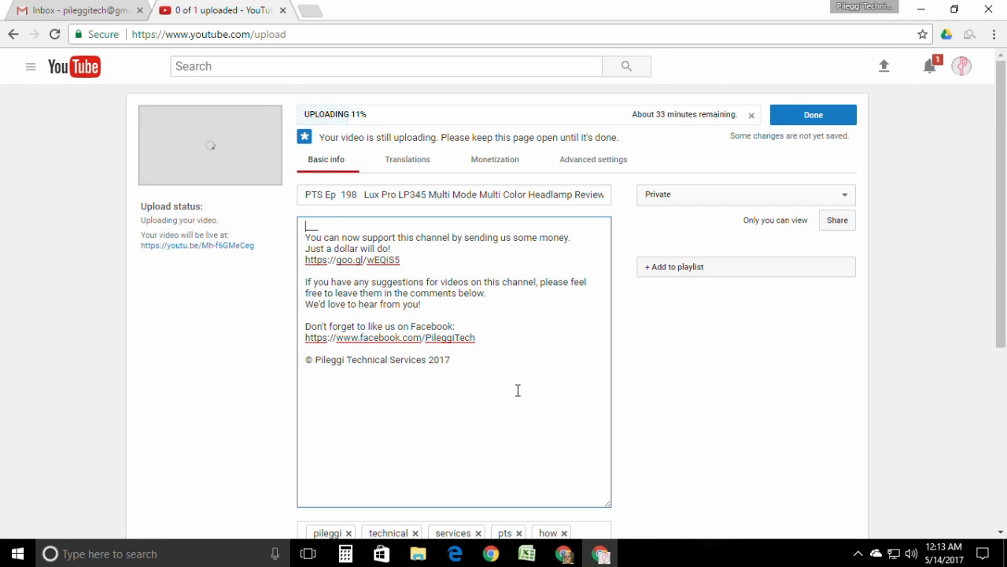
key("Return")
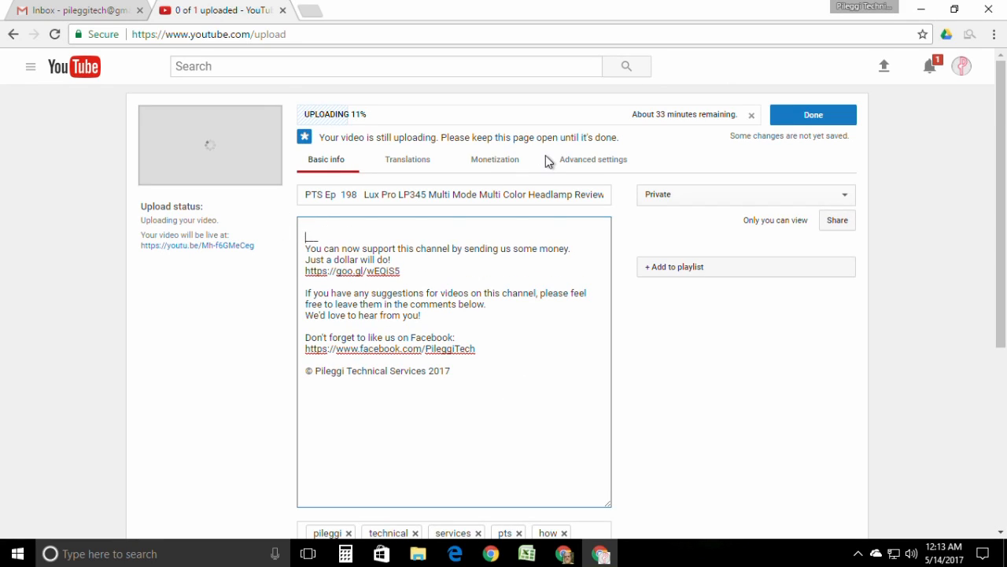
key("Return")
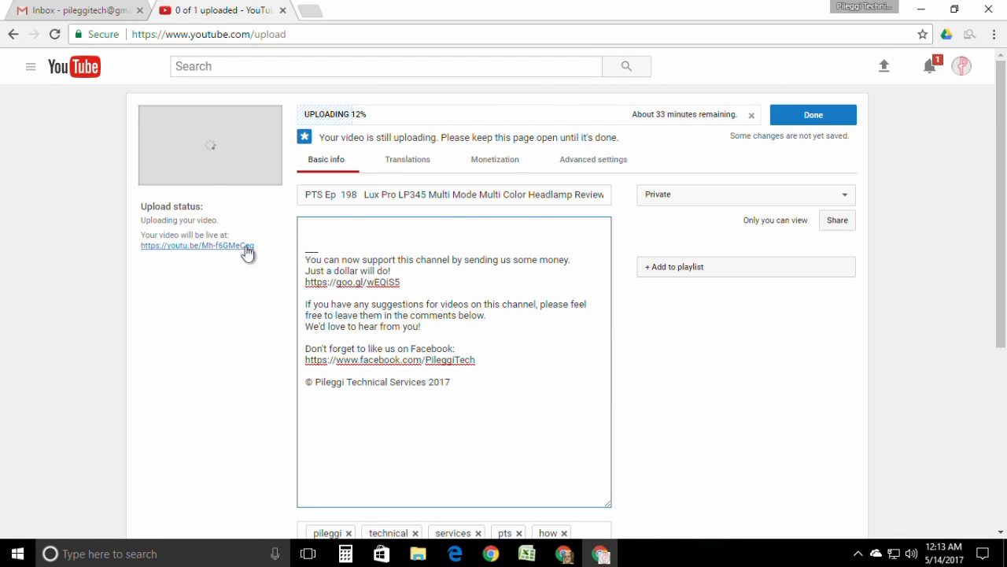
Replace the video's title with the episode name copied from cell F212 of the PTS YT Tracking Sheet in Excel.
scroll(504, 244, "down", 2)
scroll(452, 224, "up", 2)
left_click_drag(306, 194, 650, 195)
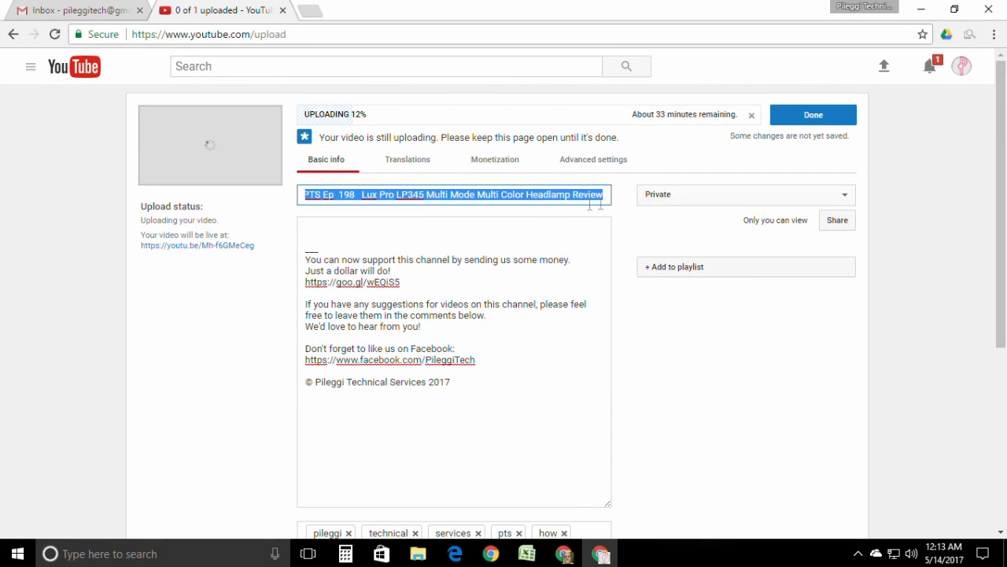
left_click(339, 200)
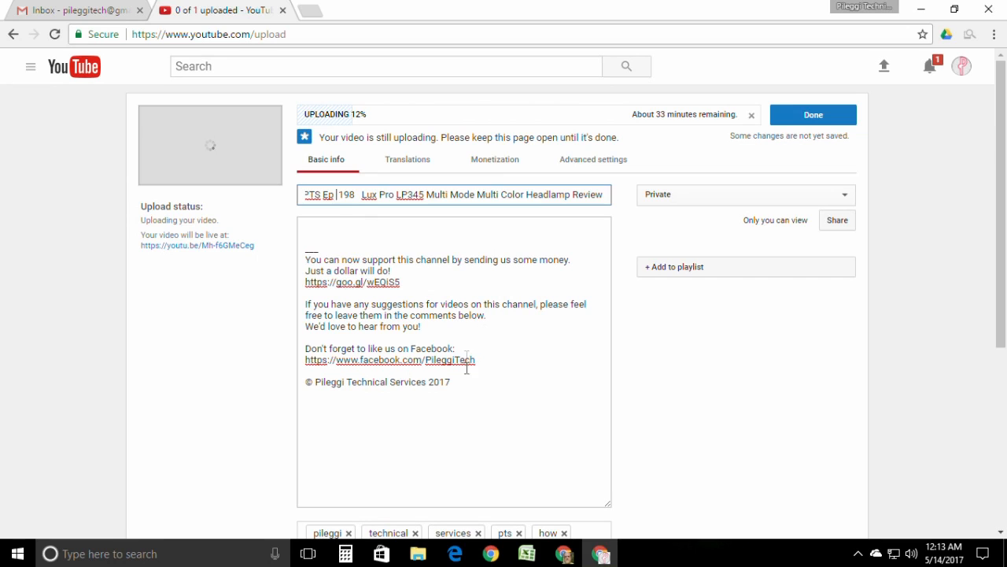
key("alt+Tab")
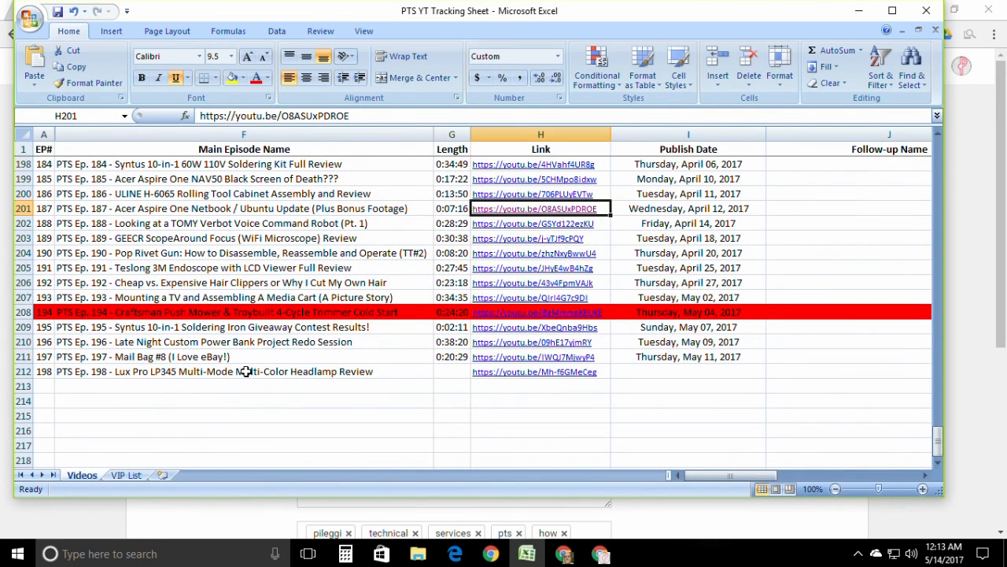
right_click(246, 370)
left_click(279, 165)
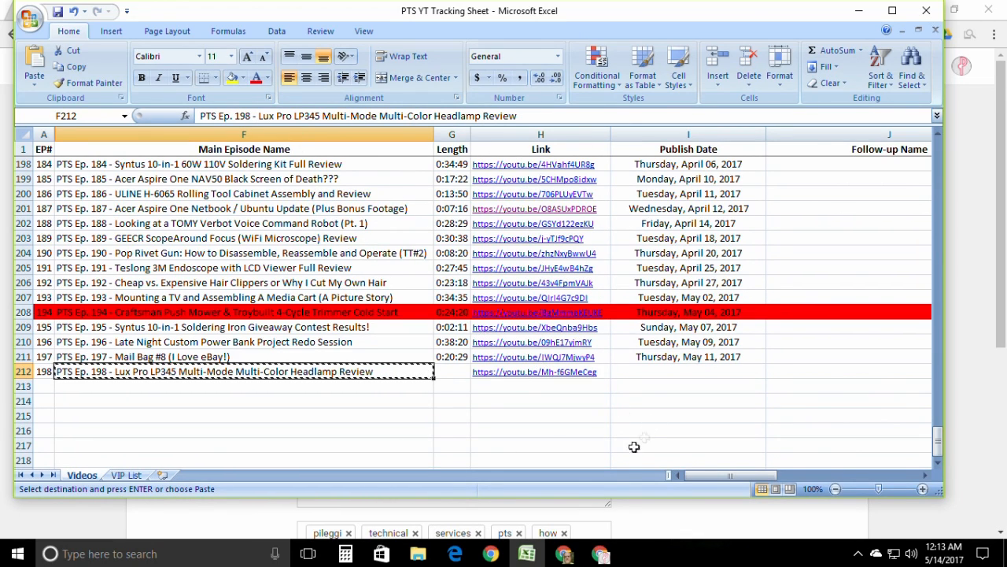
left_click(601, 553)
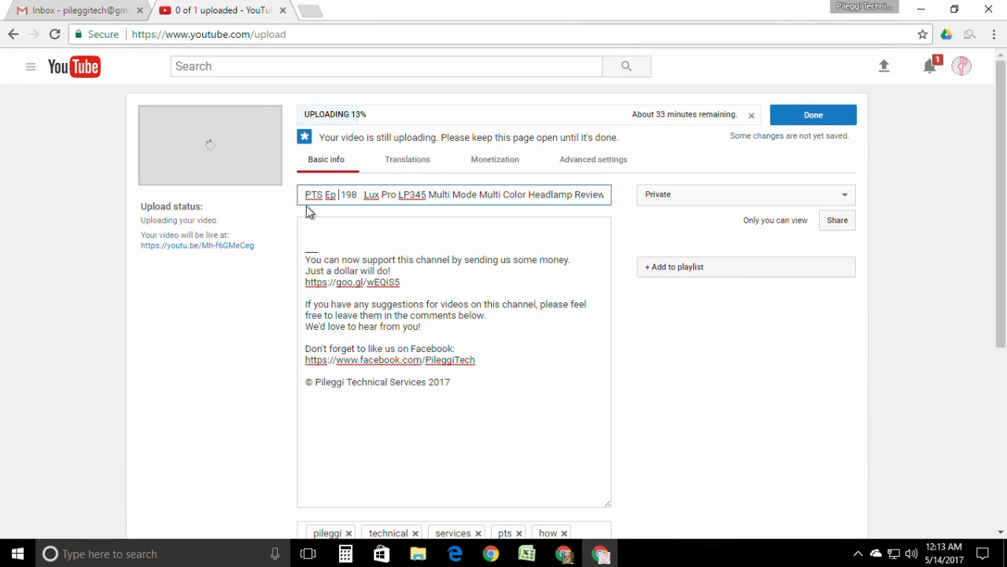
left_click_drag(306, 194, 872, 177)
right_click(547, 194)
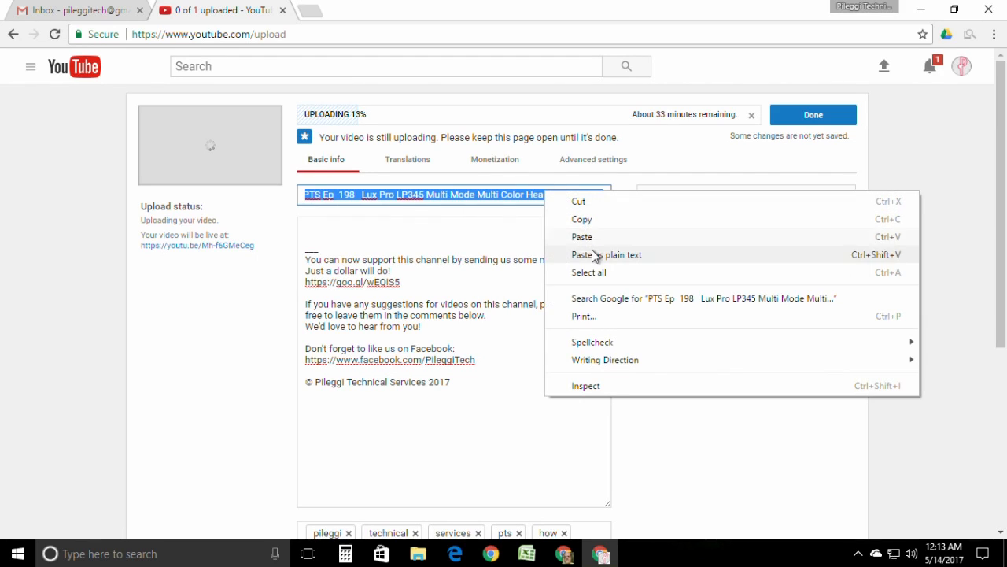
left_click(580, 233)
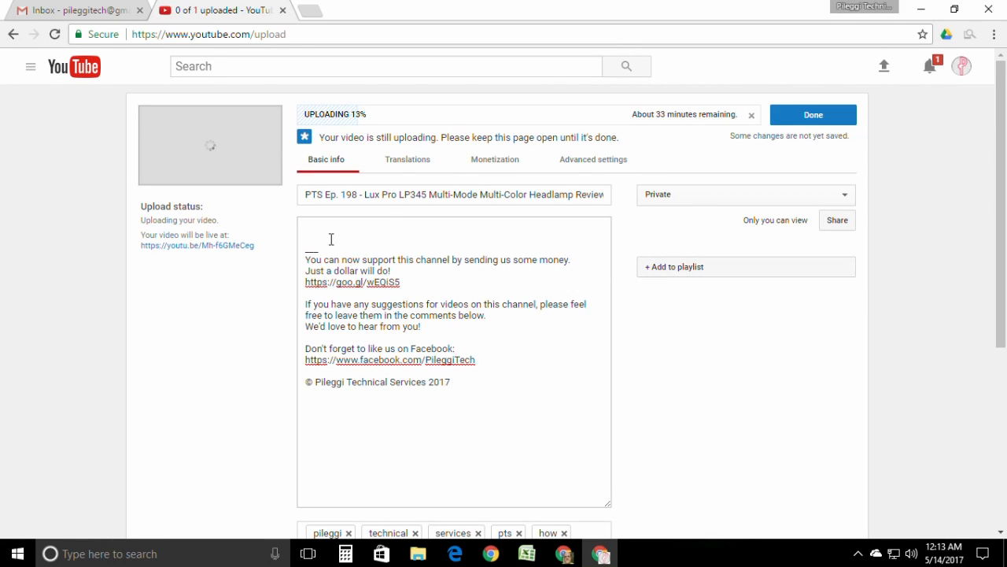
Review the video's default tags and the custom thumbnail below the description.
scroll(440, 331, "down", 4)
scroll(409, 377, "up", 2)
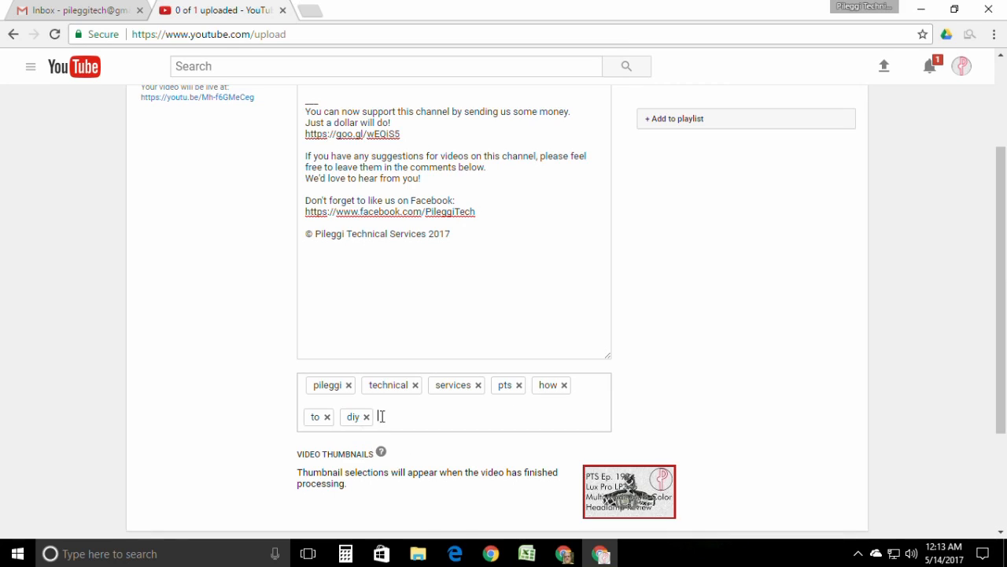
left_click(376, 422)
scroll(533, 385, "up", 2)
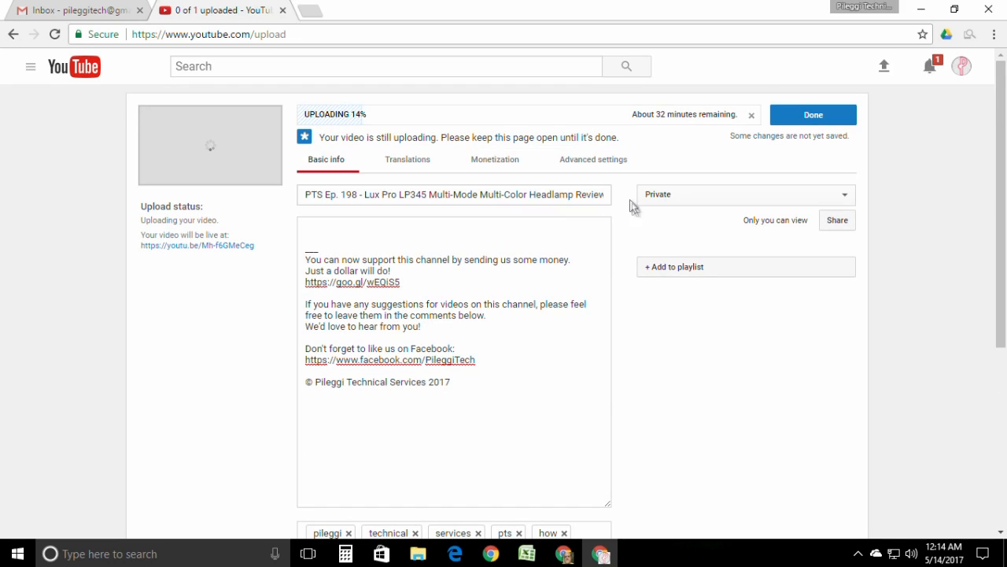
Review the translation and monetization settings, switching ad monetization off and back on.
left_click(439, 161)
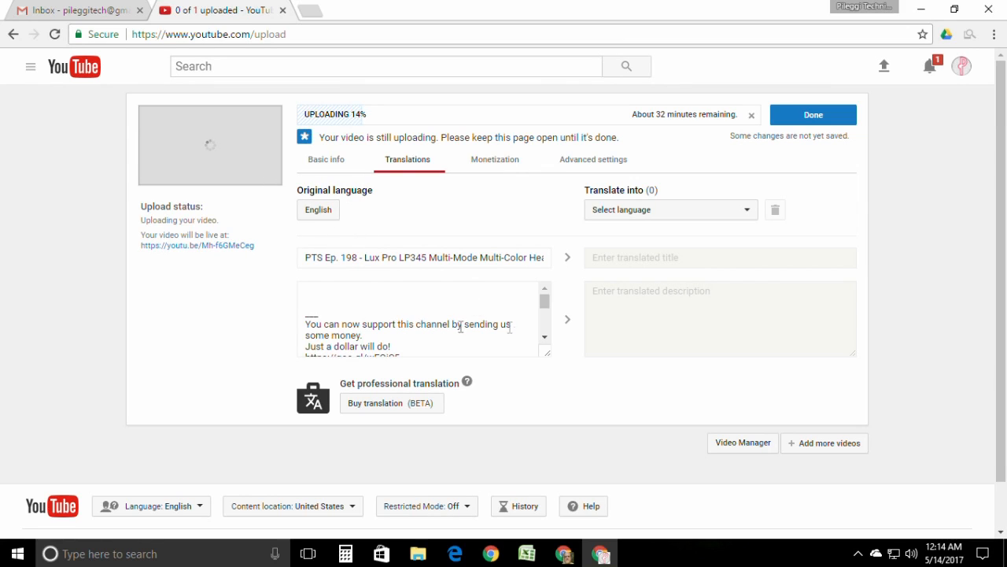
left_click(496, 160)
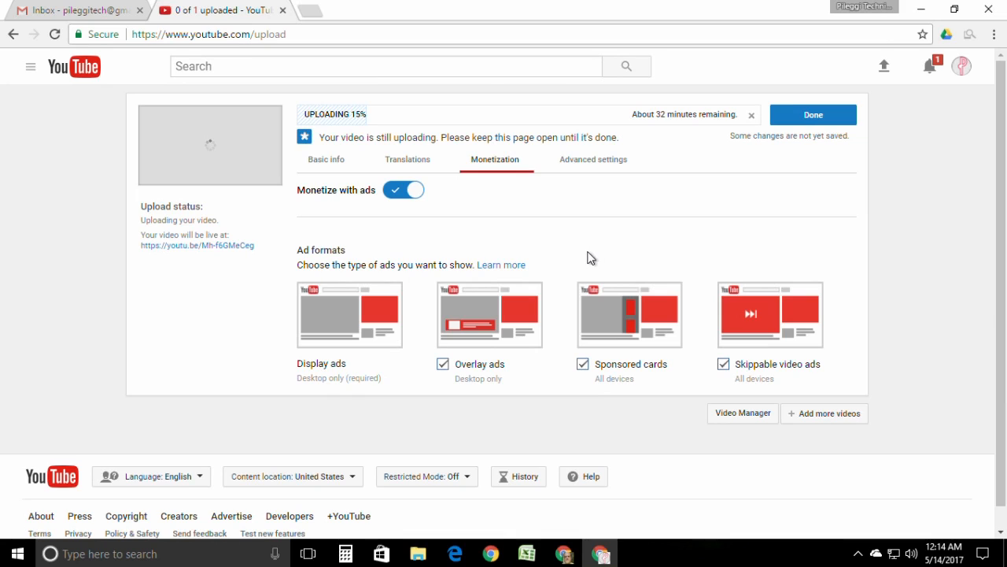
left_click(392, 191)
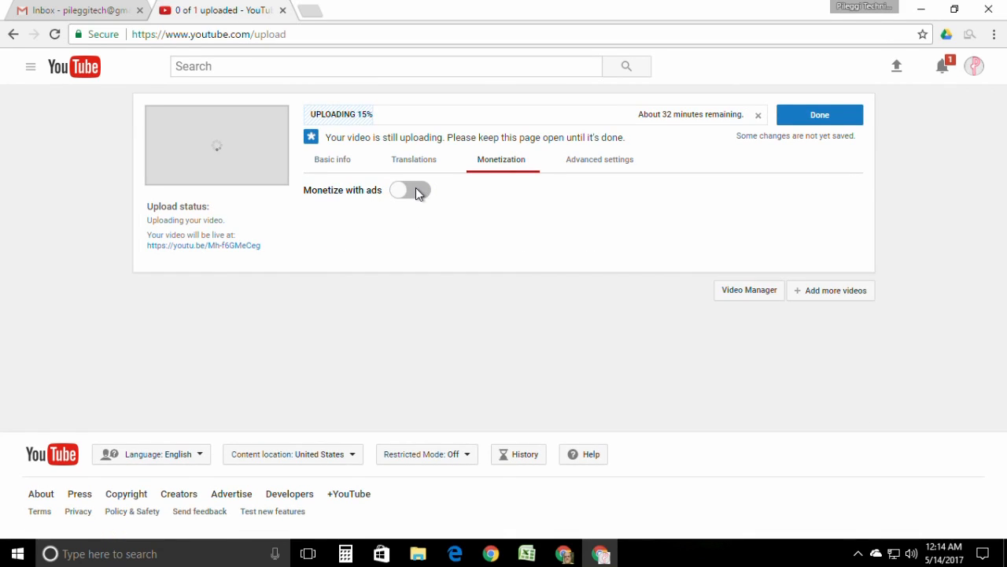
left_click(414, 189)
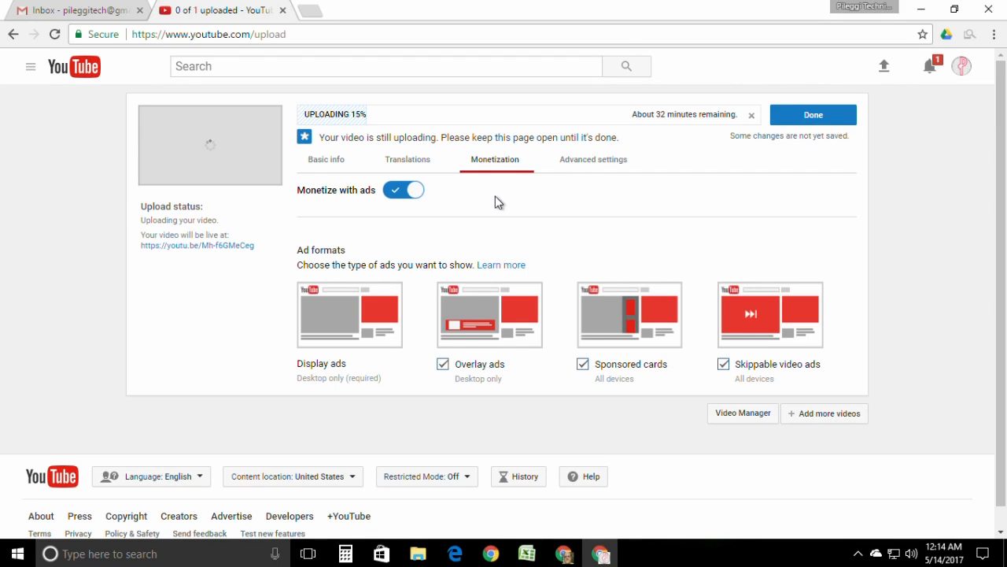
Open the video location map in the advanced settings and move its marker east of Newburgh to 41.48242 -73.80305.
left_click(606, 160)
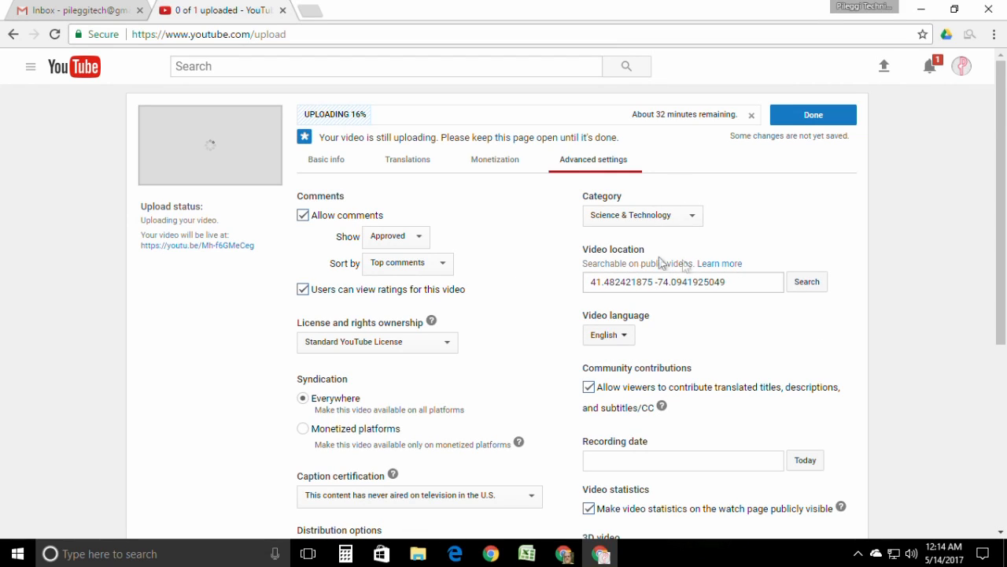
left_click(588, 283)
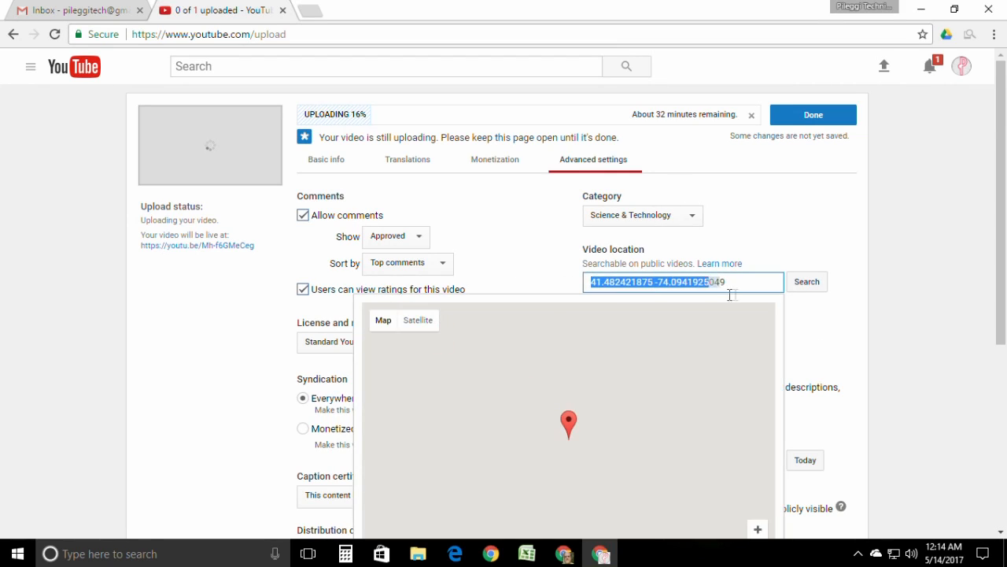
scroll(568, 431, "up", 1)
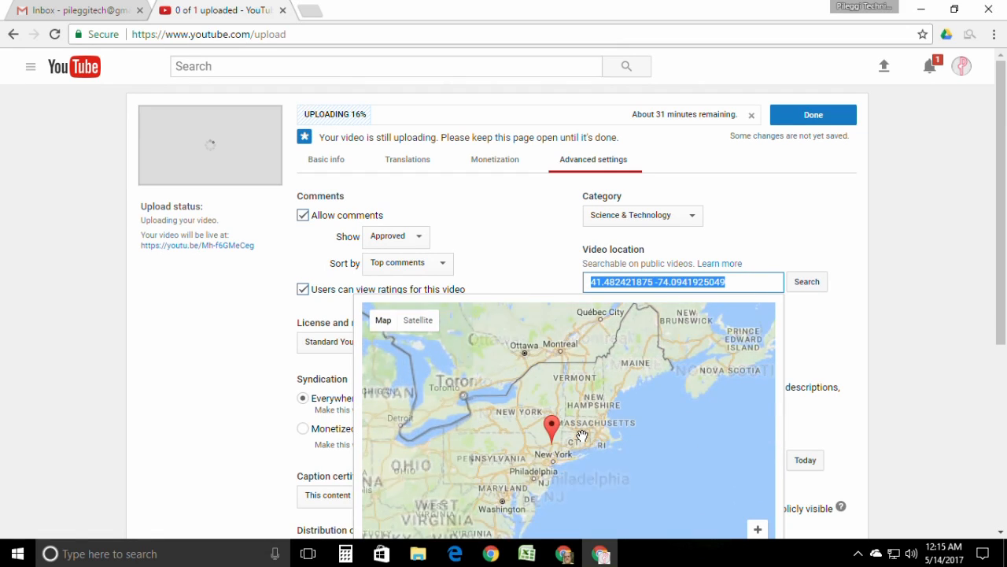
scroll(483, 464, "up", 1)
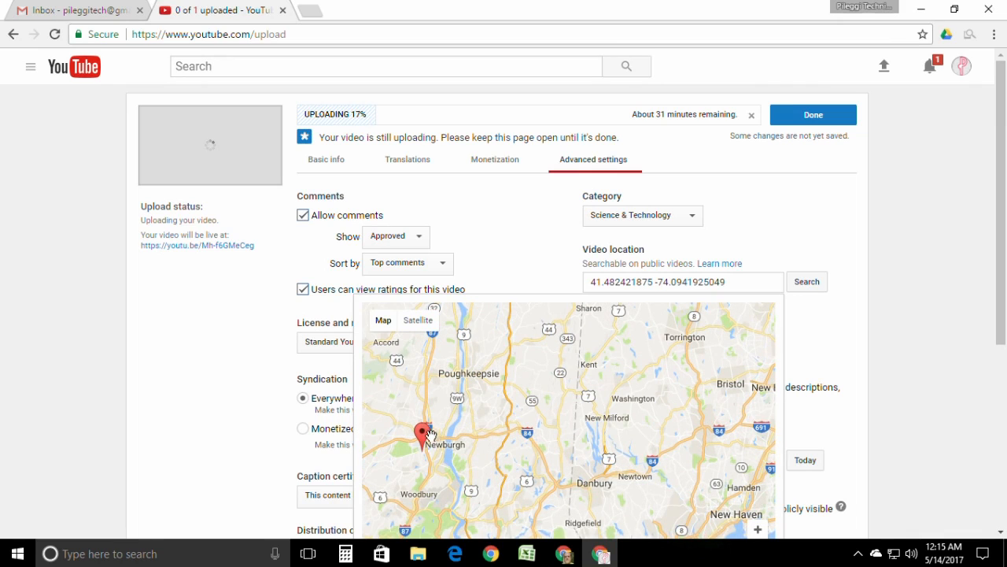
left_click_drag(426, 434, 430, 432)
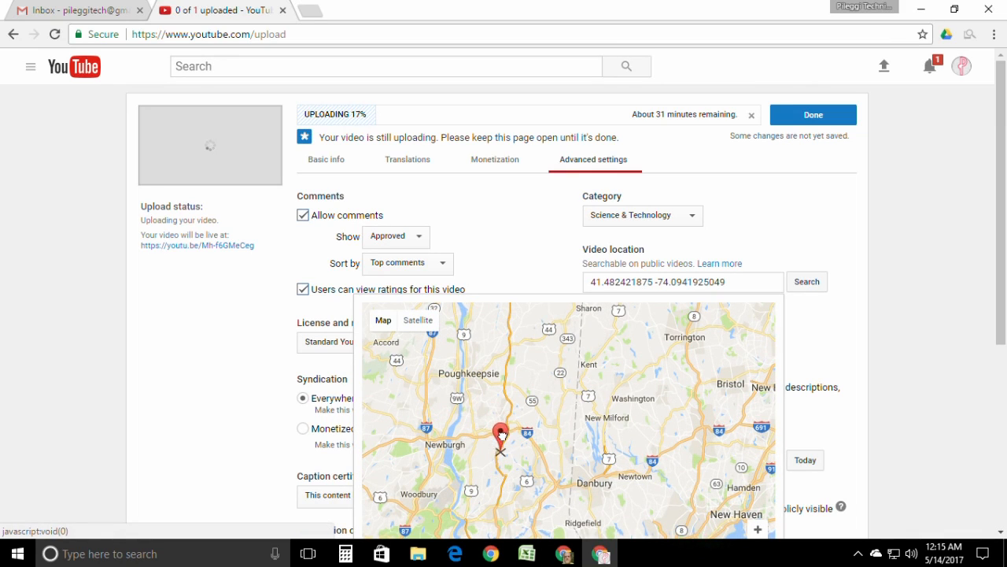
left_click_drag(501, 435, 501, 433)
Move the location marker southwest of Chuang Yen Monastery, beside Route 301, to 41.45927 -73.82777.
left_click_drag(491, 509, 506, 449)
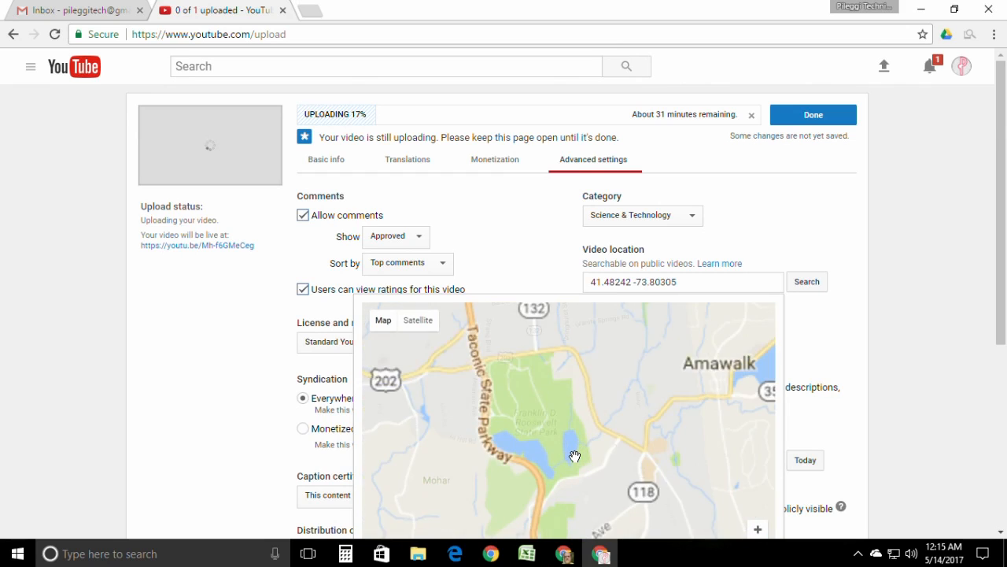
scroll(630, 389, "down", 2)
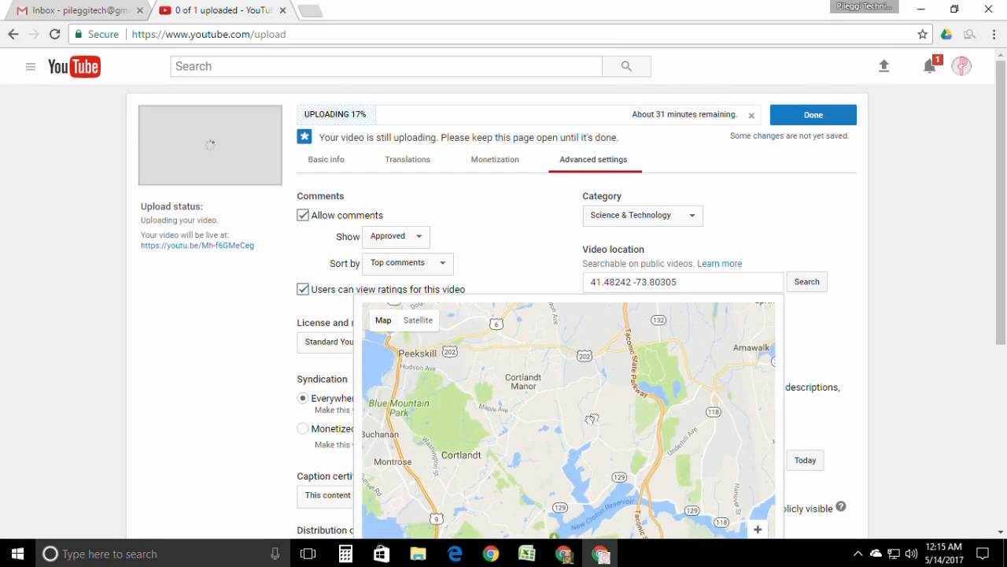
left_click_drag(632, 414, 663, 488)
left_click_drag(669, 416, 638, 488)
left_click_drag(624, 388, 611, 512)
left_click_drag(663, 409, 572, 436)
scroll(690, 430, "up", 1)
scroll(580, 405, "up", 3)
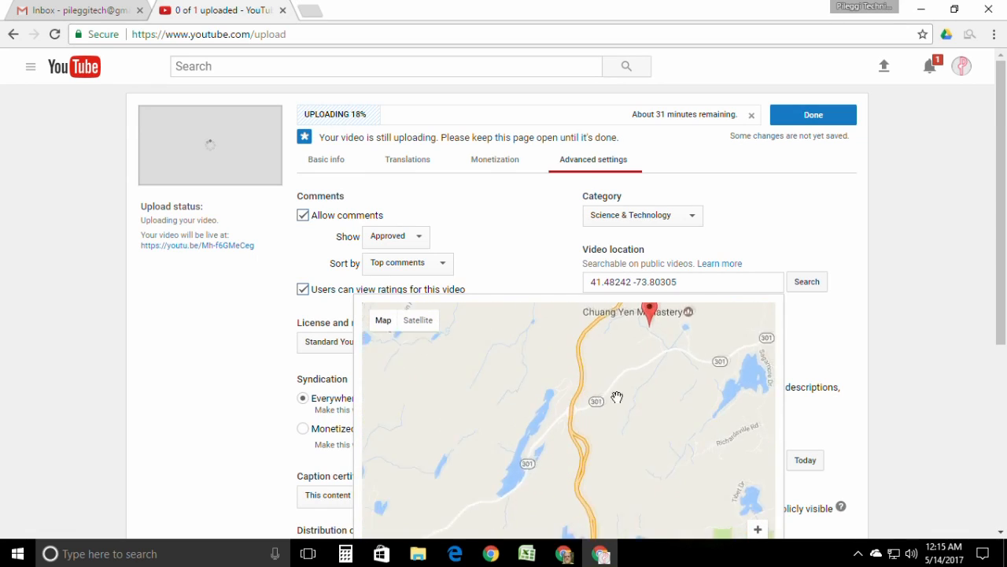
scroll(543, 429, "down", 3)
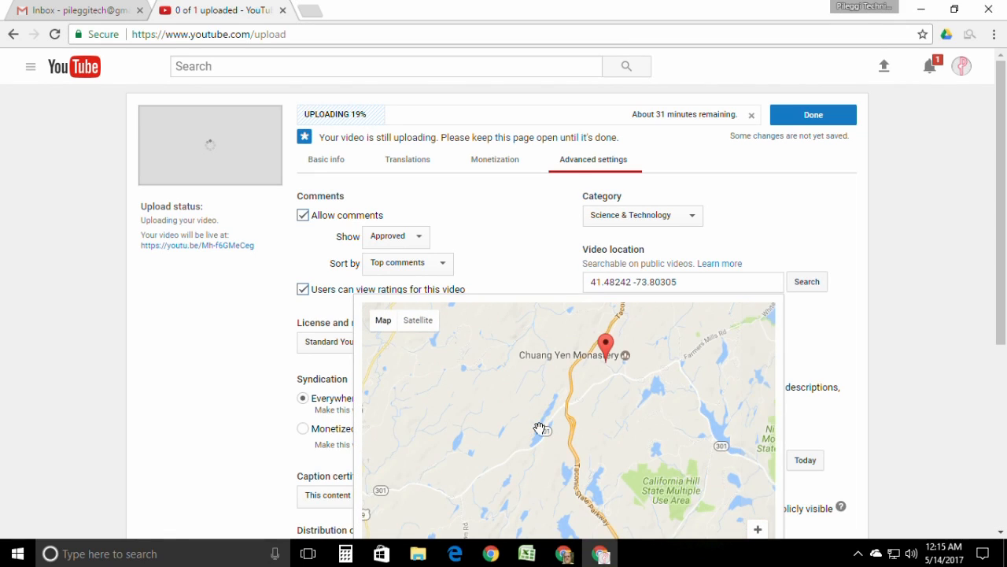
left_click_drag(607, 346, 543, 426)
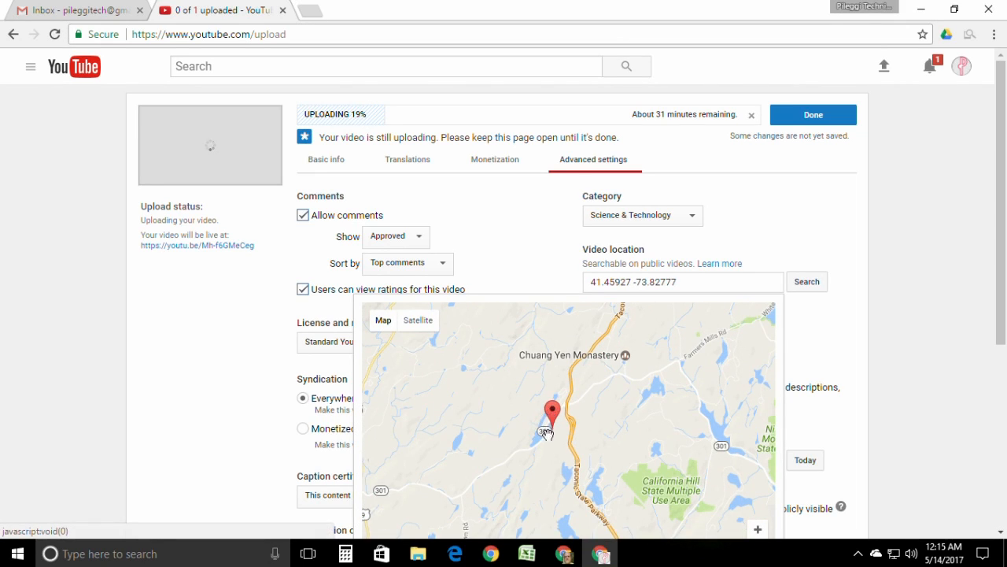
Refine the location marker between Canopus Lake and the Taconic State Parkway to 41.46110 -73.82340, and close the map.
scroll(563, 425, "up", 3)
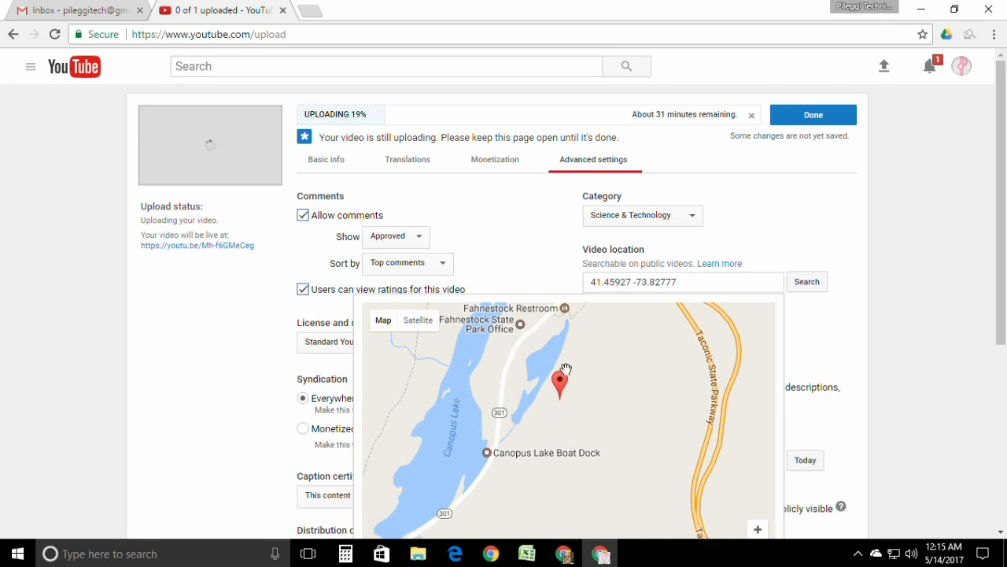
left_click_drag(503, 375, 505, 396)
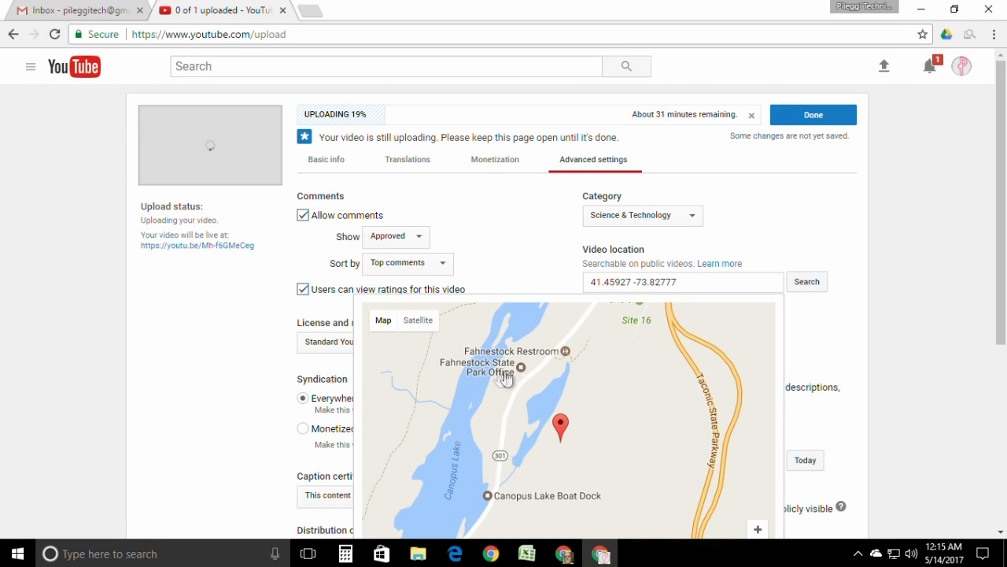
scroll(565, 425, "up", 2)
scroll(561, 417, "down", 3)
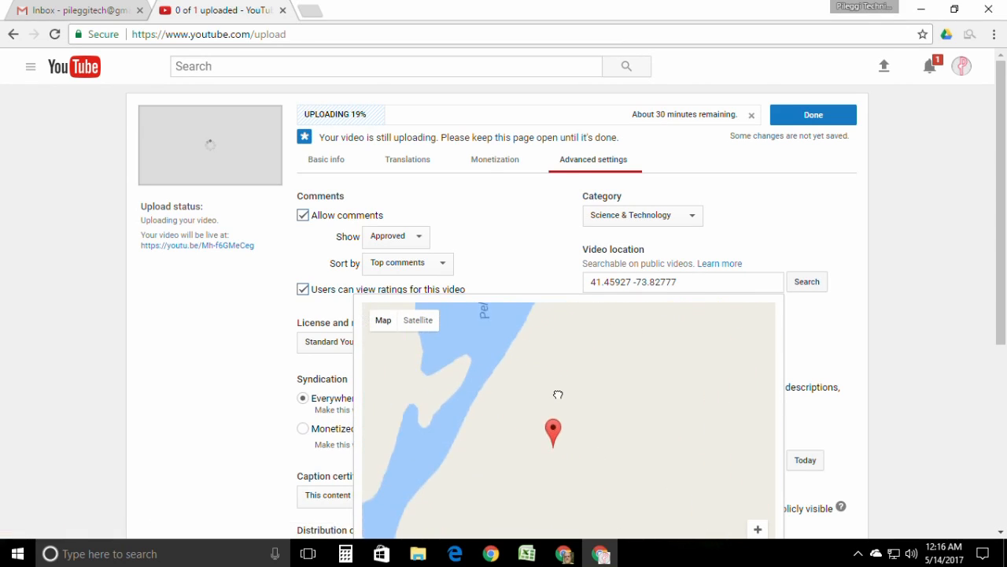
mouse_move(562, 425)
left_mouse_down()
mouse_move(561, 414)
mouse_move(587, 423)
mouse_move(637, 375)
left_mouse_up()
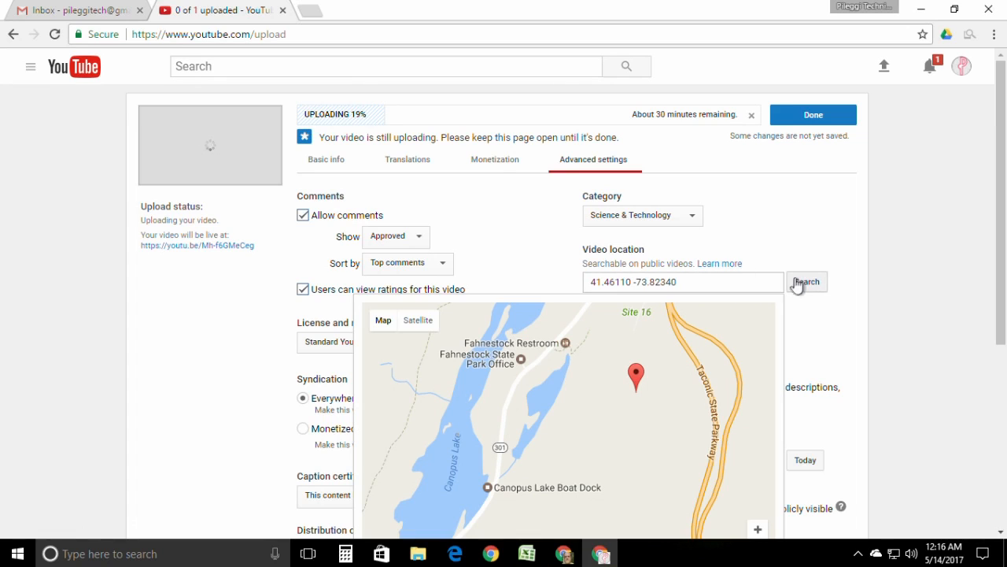
left_click(831, 229)
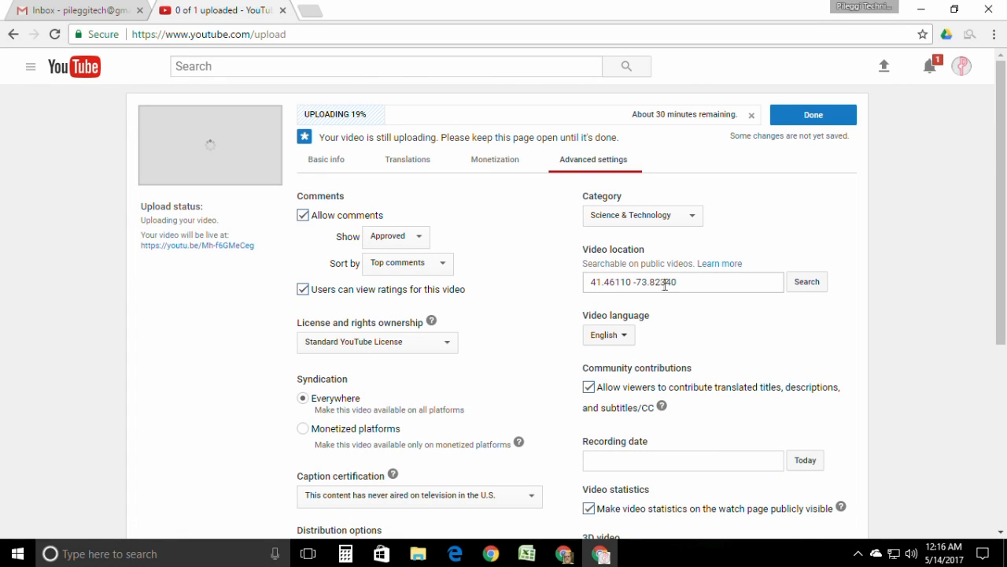
Set the video's recording date to May 8, 2017.
scroll(496, 308, "down", 2)
left_click(644, 309)
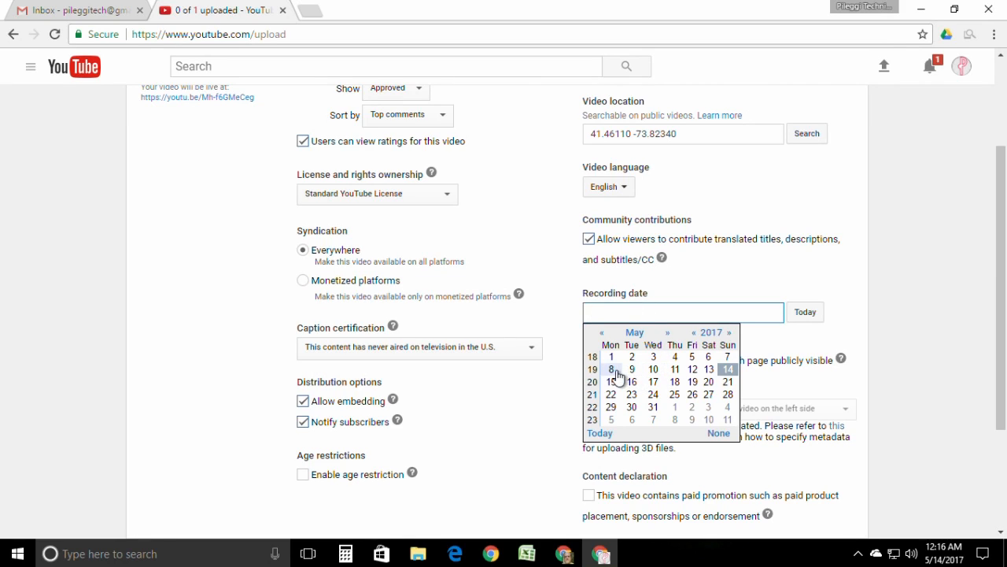
left_click(612, 370)
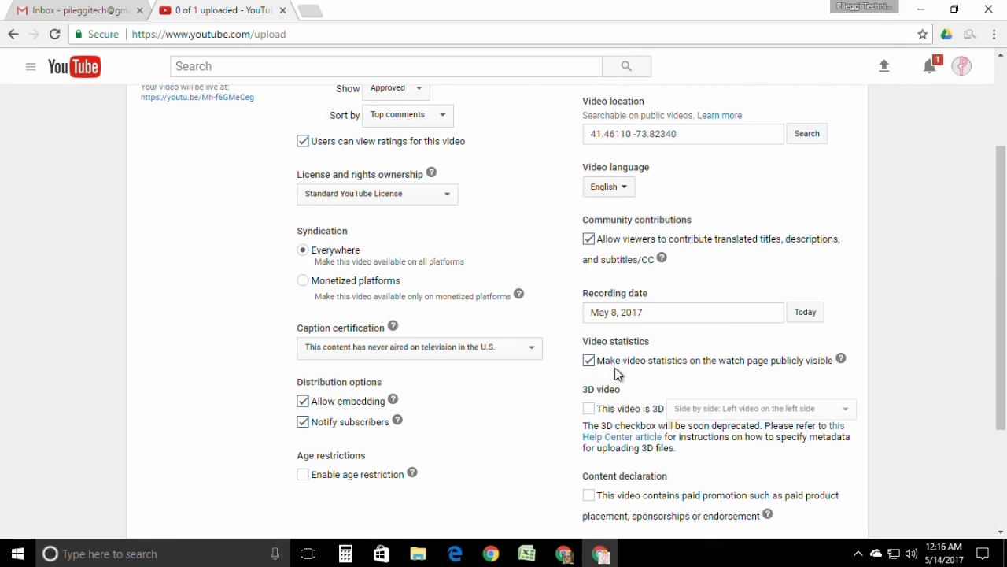
Review the distribution options and content declaration, enabling the paid promotion declaration and clearing it again.
scroll(534, 378, "down", 1)
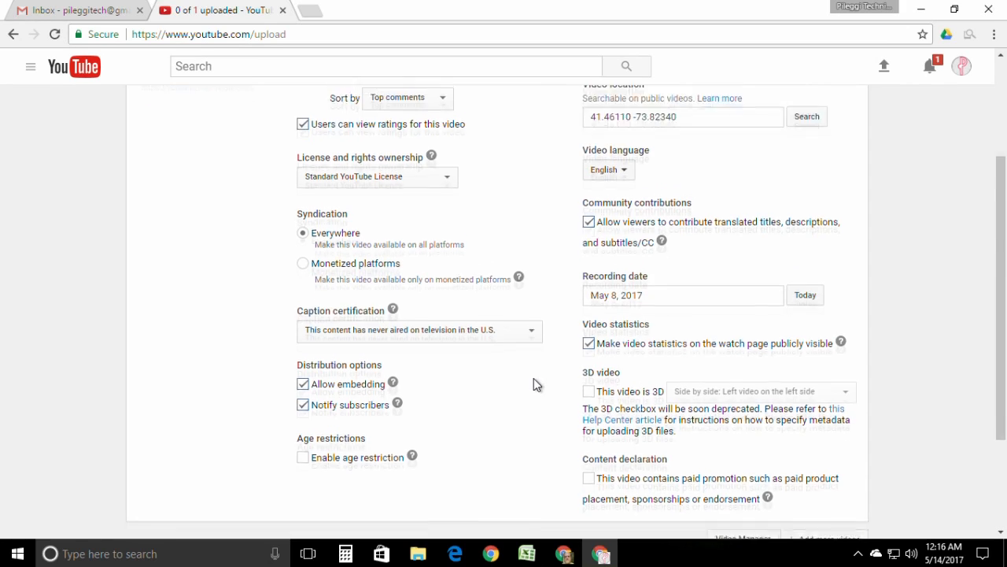
scroll(602, 452, "up", 2)
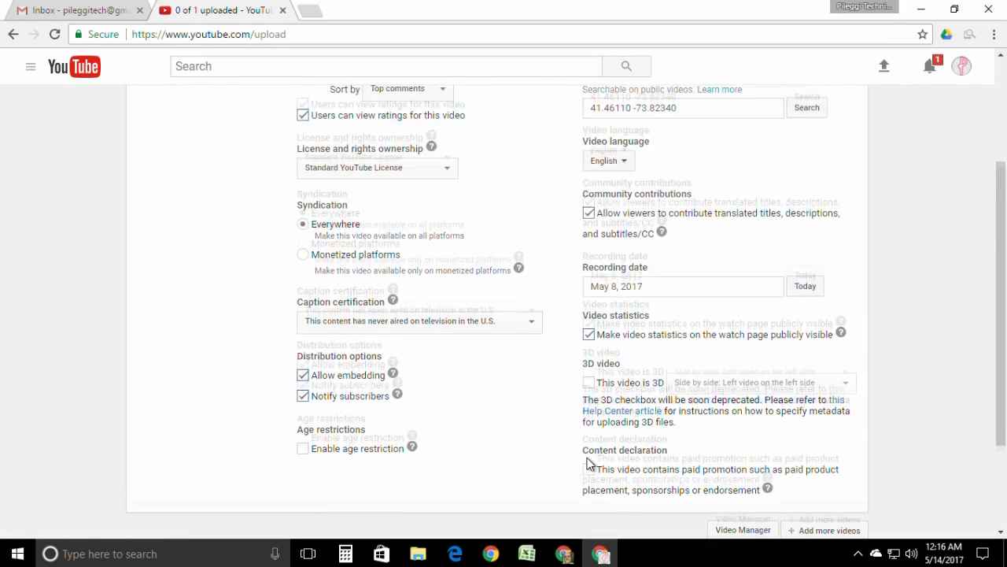
scroll(571, 433, "down", 2)
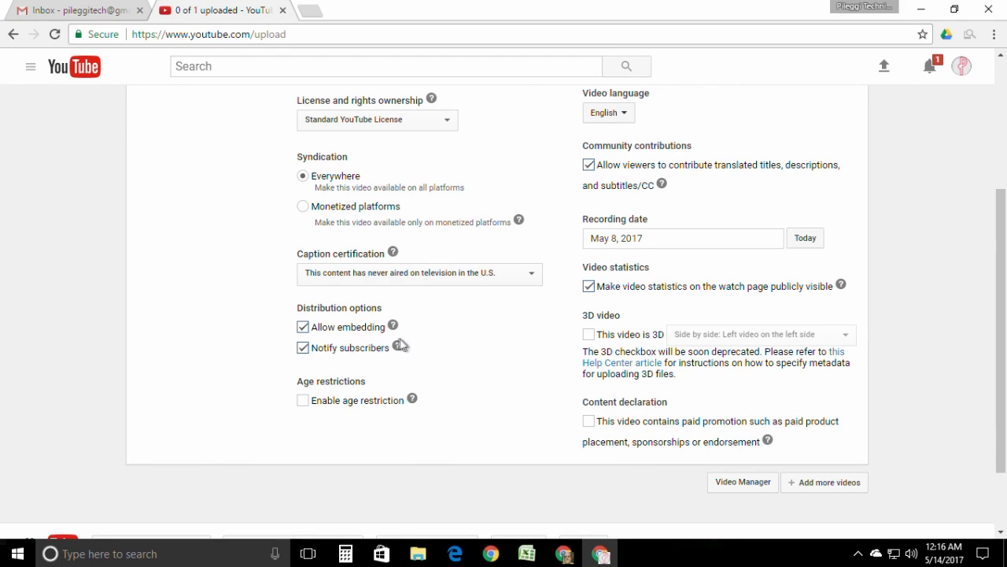
left_click(589, 423)
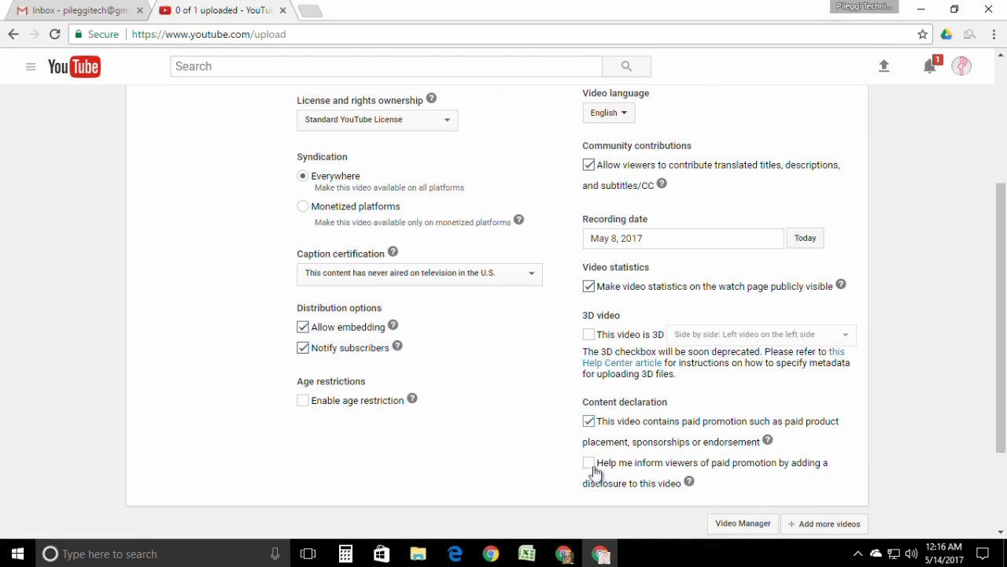
left_click(589, 424)
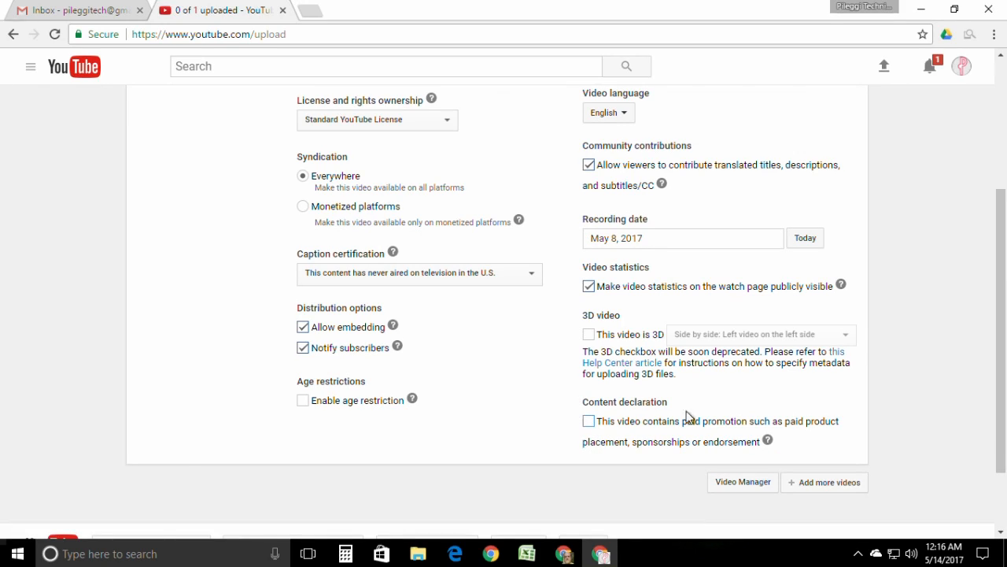
scroll(690, 411, "up", 1)
scroll(691, 411, "up", 2)
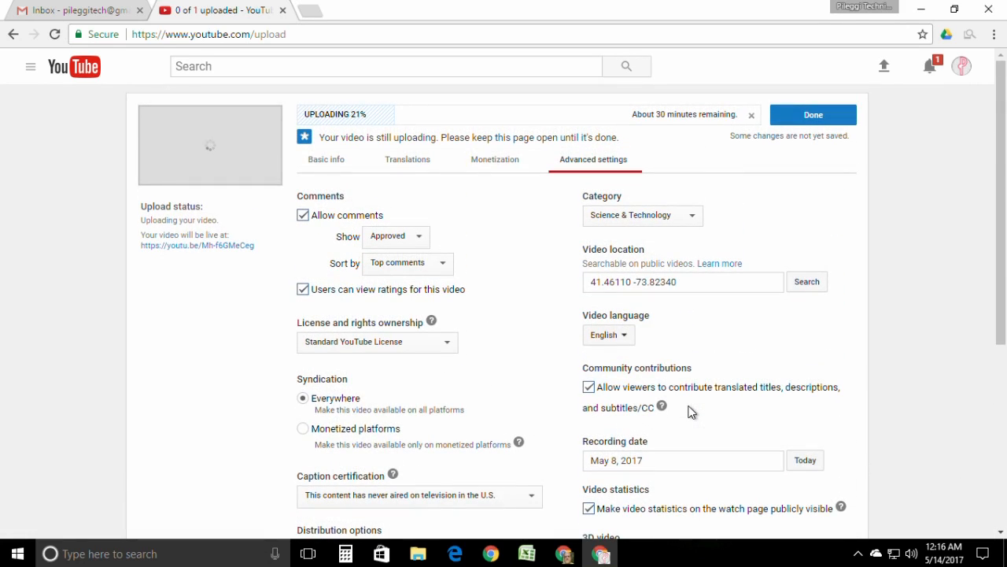
Examine the available video categories, keep Science & Technology, and look over the remaining advanced settings.
left_click(665, 216)
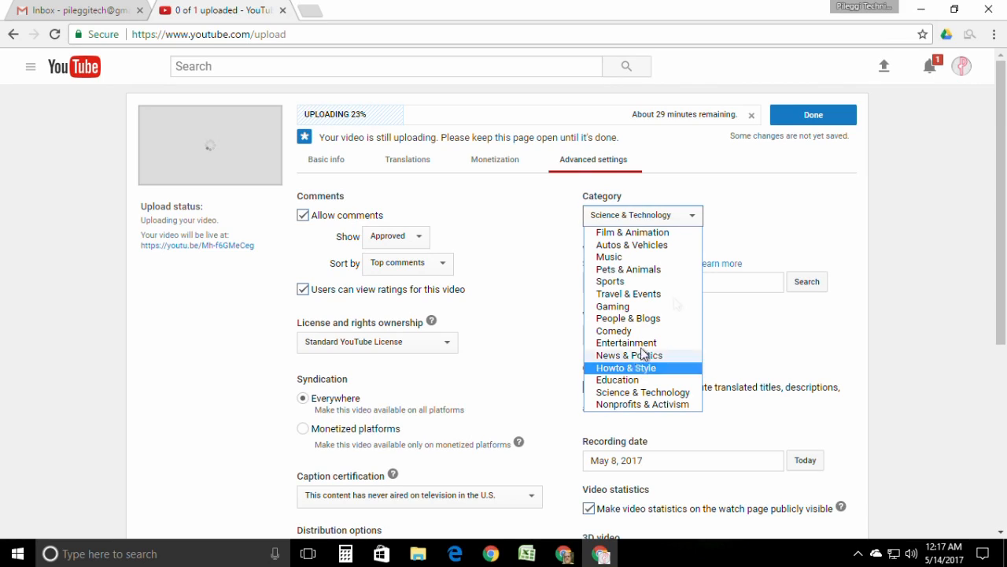
left_click(681, 391)
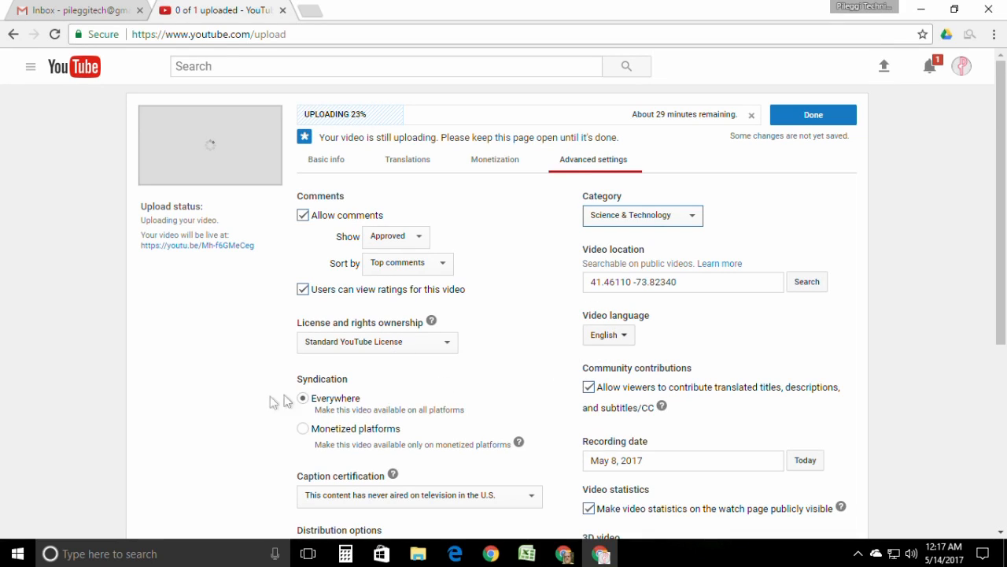
scroll(568, 368, "down", 4)
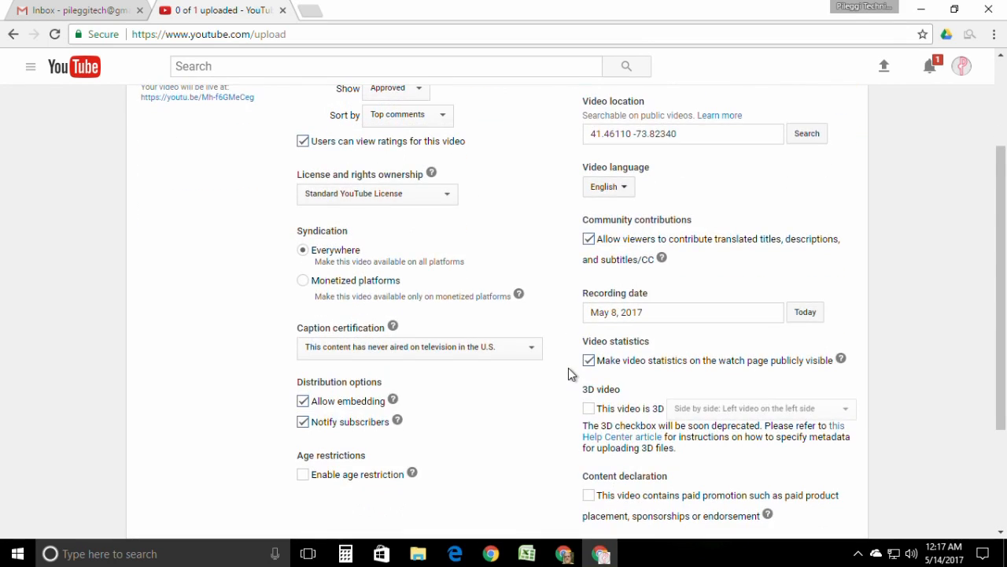
scroll(568, 367, "up", 2)
scroll(557, 323, "up", 3)
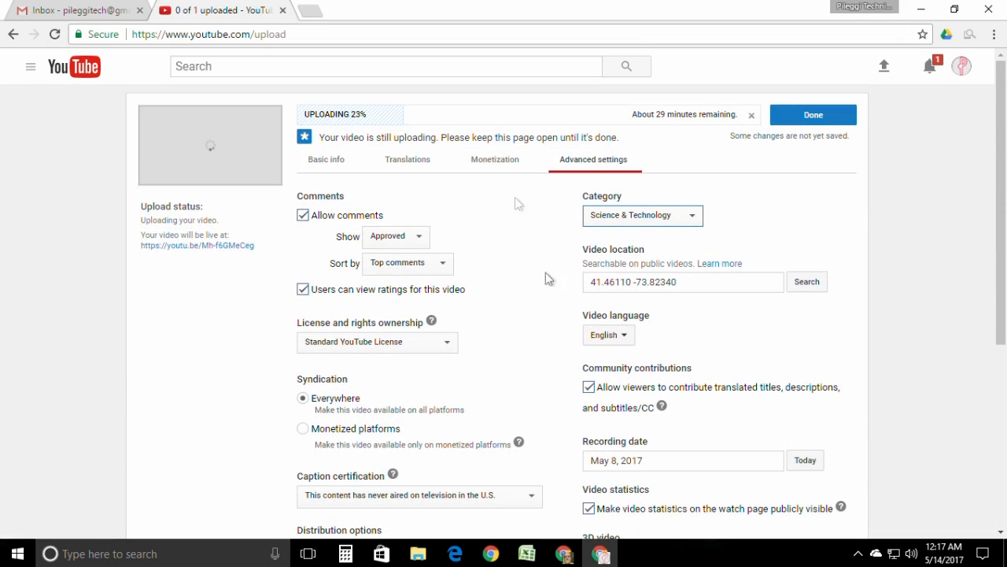
Go once more through the video's basic info, translations, monetization and advanced settings.
left_click(330, 160)
left_click(425, 160)
left_click(496, 160)
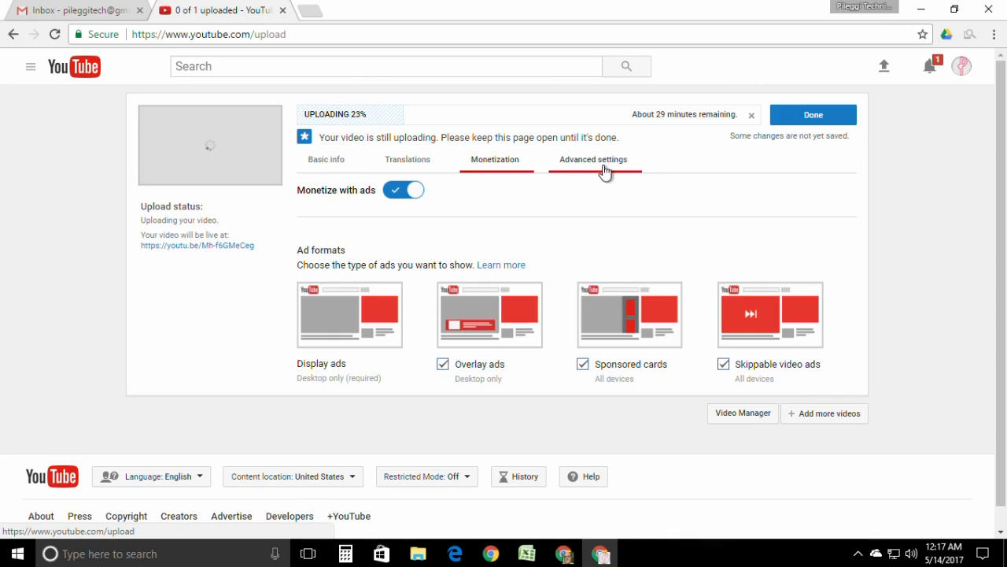
left_click(600, 162)
Return to the video's basic info and read through the headlamp description, including the spot and flood light specs.
left_click(332, 167)
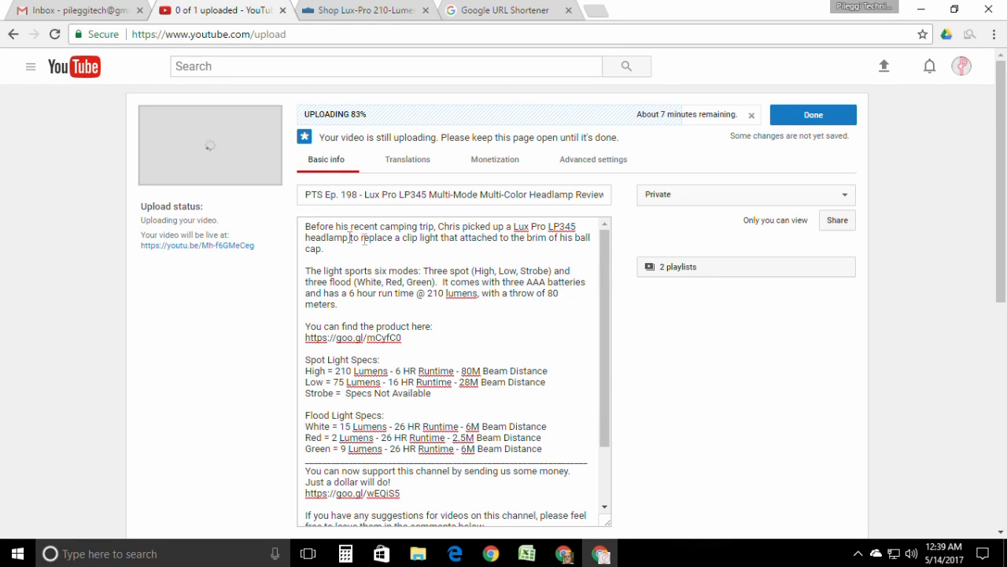
scroll(608, 315, "down", 1)
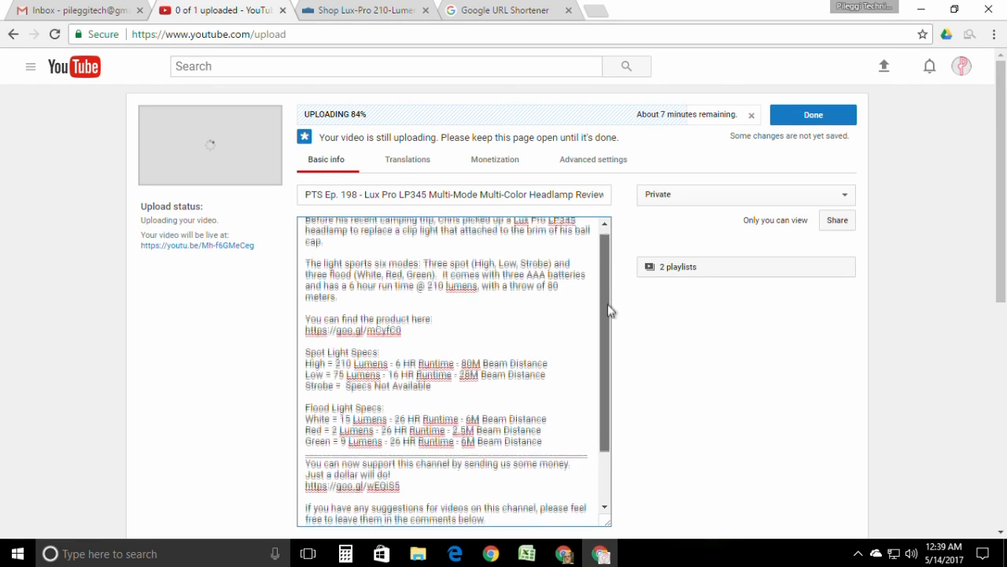
scroll(608, 316, "down", 1)
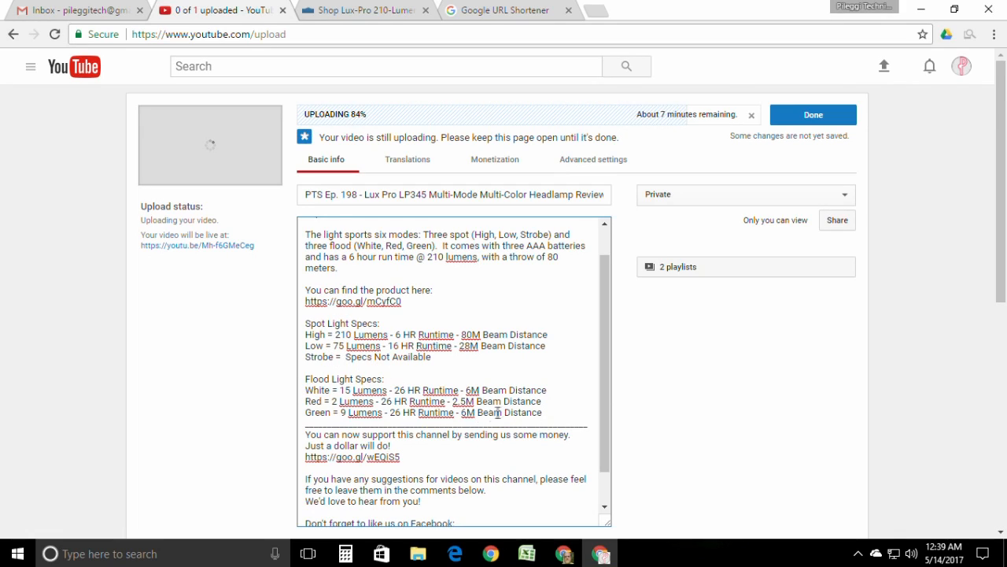
Look over the spot and flood light specs and the product link in the video description.
left_click_drag(543, 414, 299, 316)
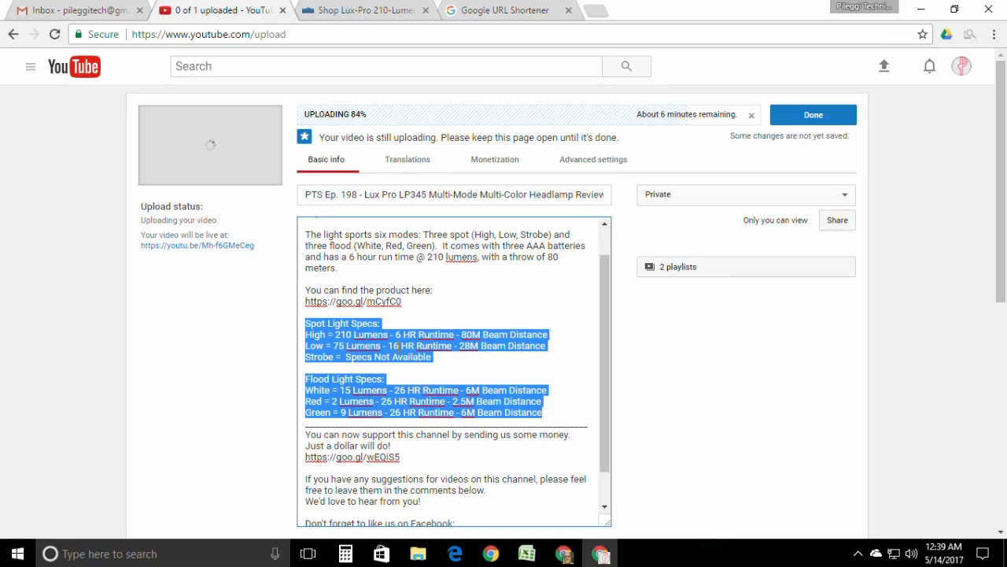
left_click_drag(409, 302, 300, 294)
left_click(405, 313)
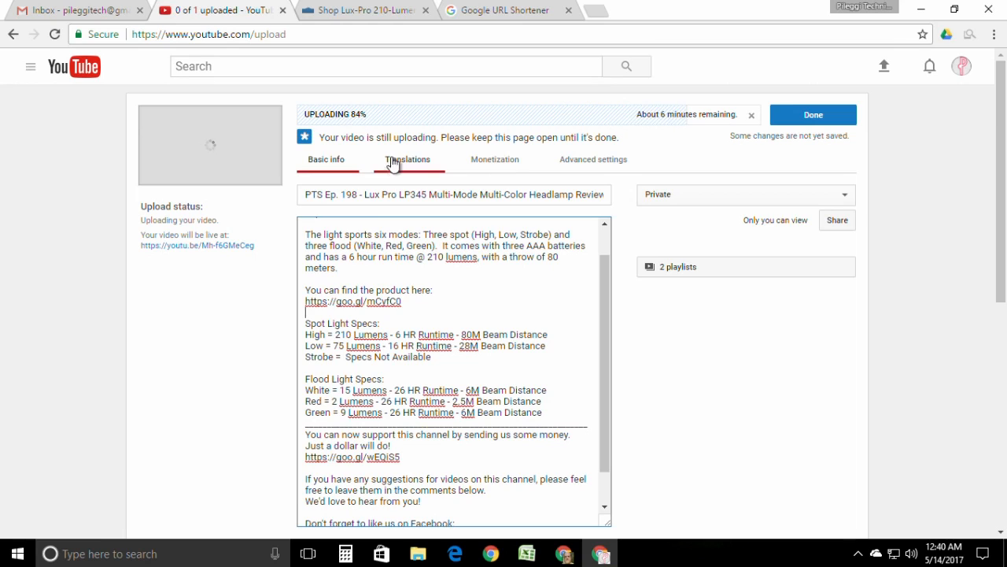
left_click_drag(417, 306, 308, 307)
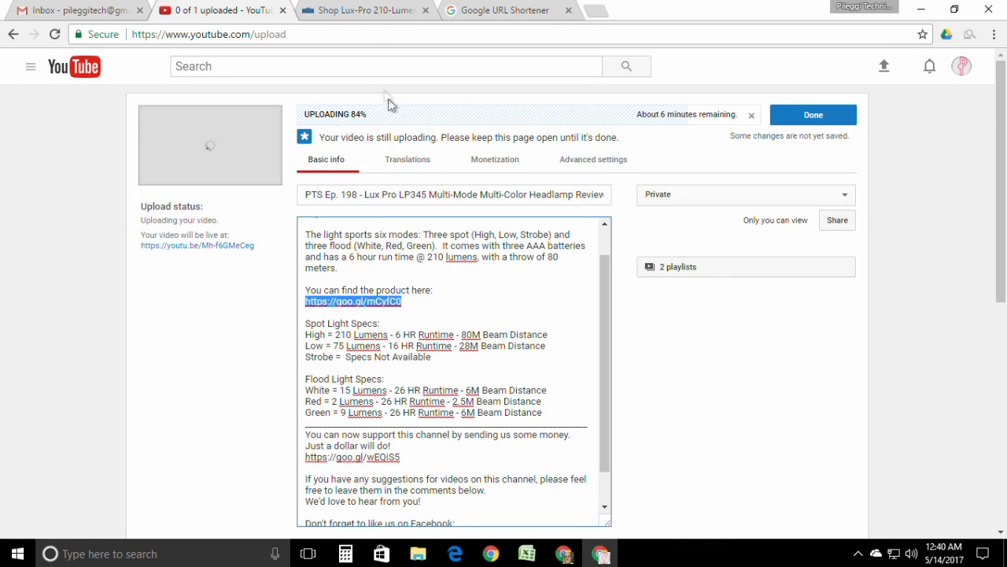
Shorten the Lowe's Lux-Pro 210-Lumen headlamp page address with Google URL Shortener and look through the list of shortened links.
left_click(362, 11)
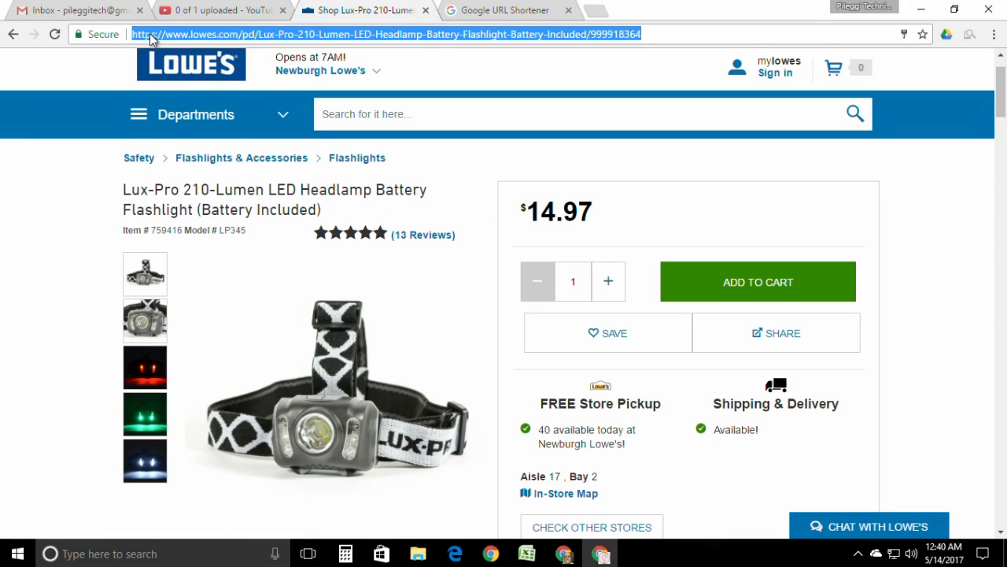
right_click(488, 34)
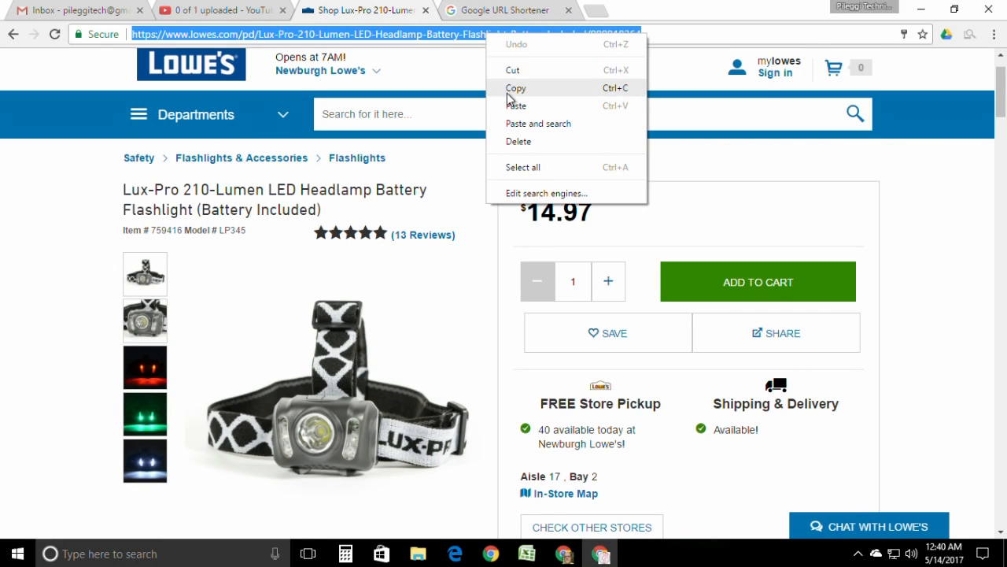
left_click(511, 88)
left_click(494, 11)
right_click(324, 173)
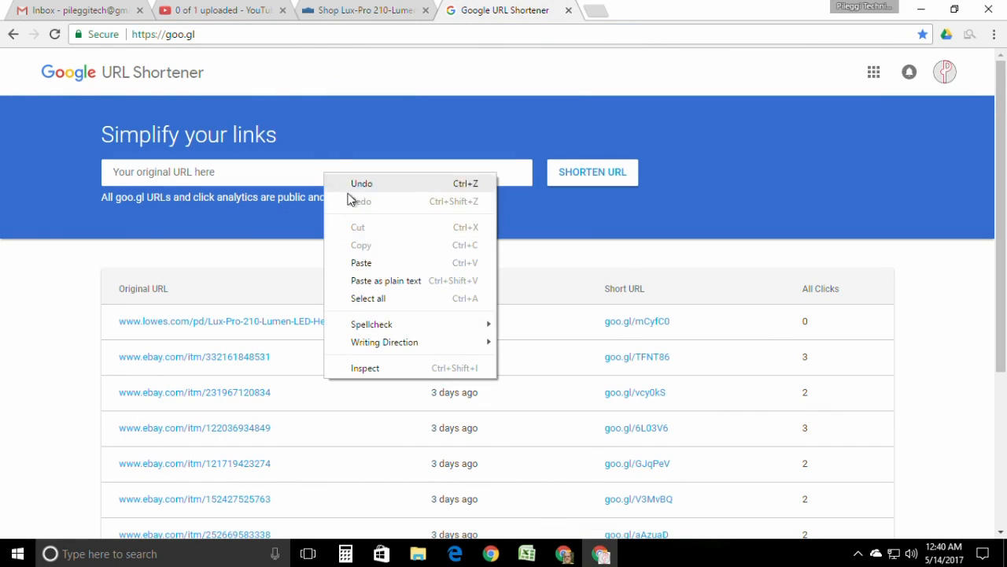
left_click(379, 266)
left_click(583, 169)
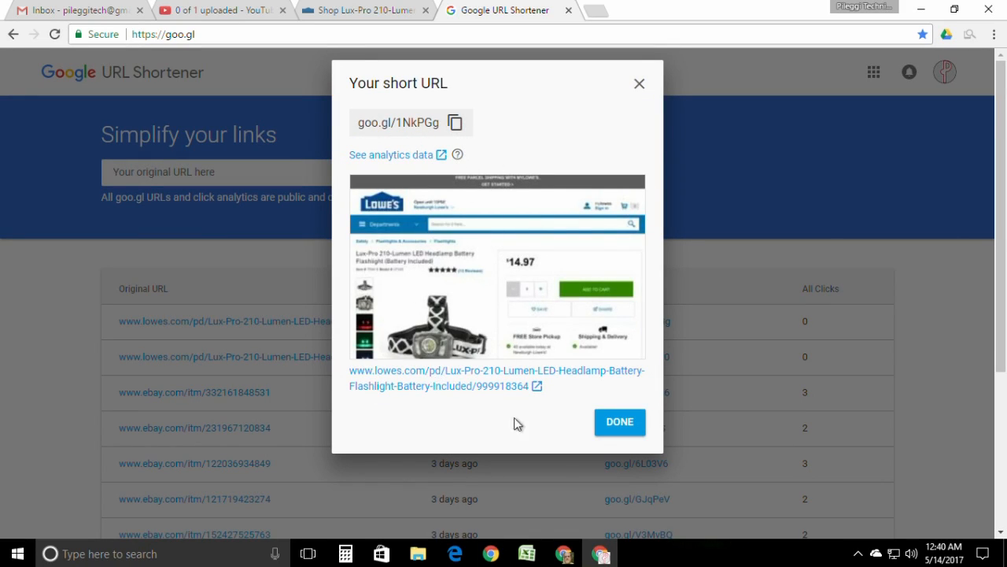
left_click(637, 85)
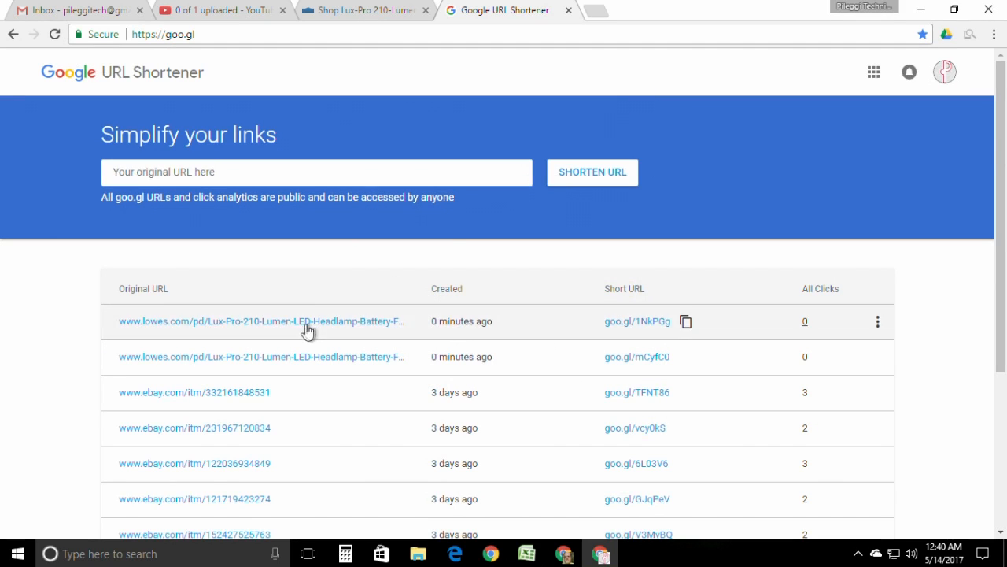
scroll(265, 338, "down", 2)
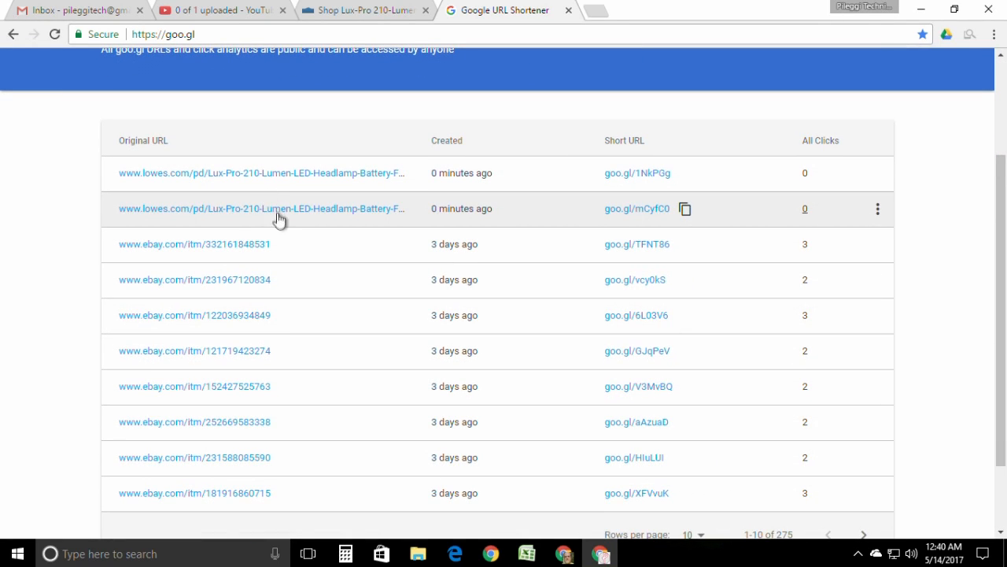
scroll(394, 370, "down", 2)
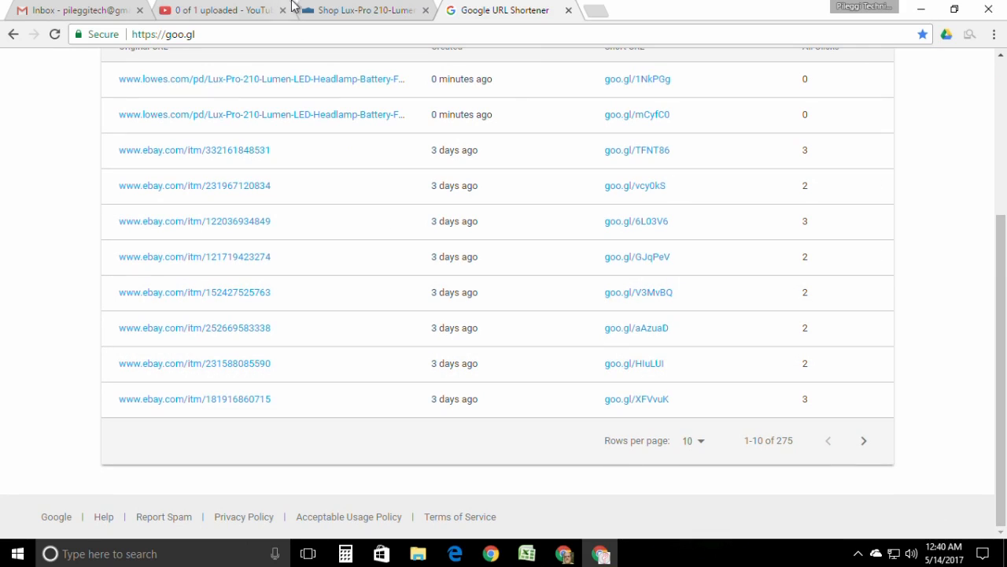
Return to the YouTube upload page and review the description's divider line, channel support link and Facebook link.
left_click(250, 9)
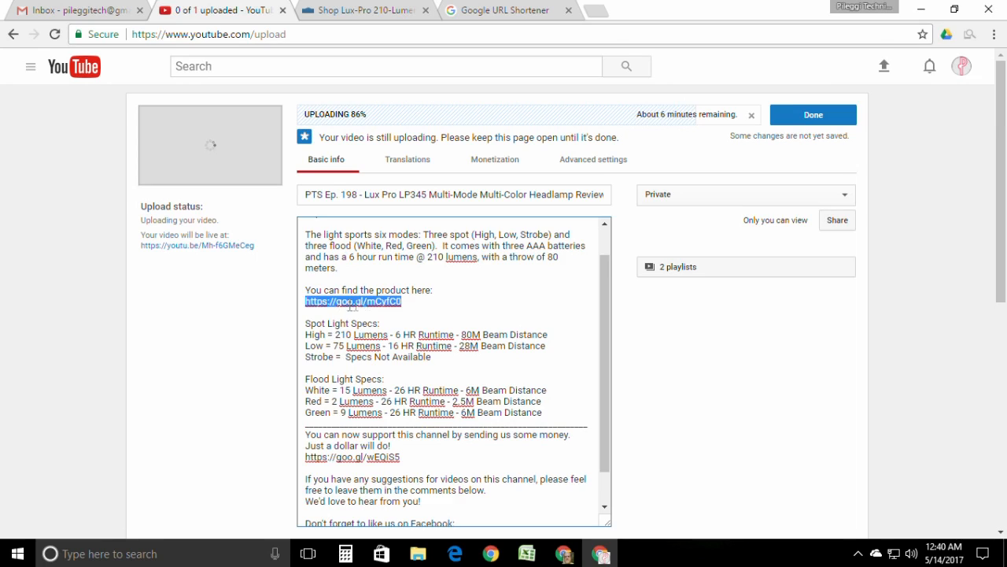
scroll(405, 315, "down", 1)
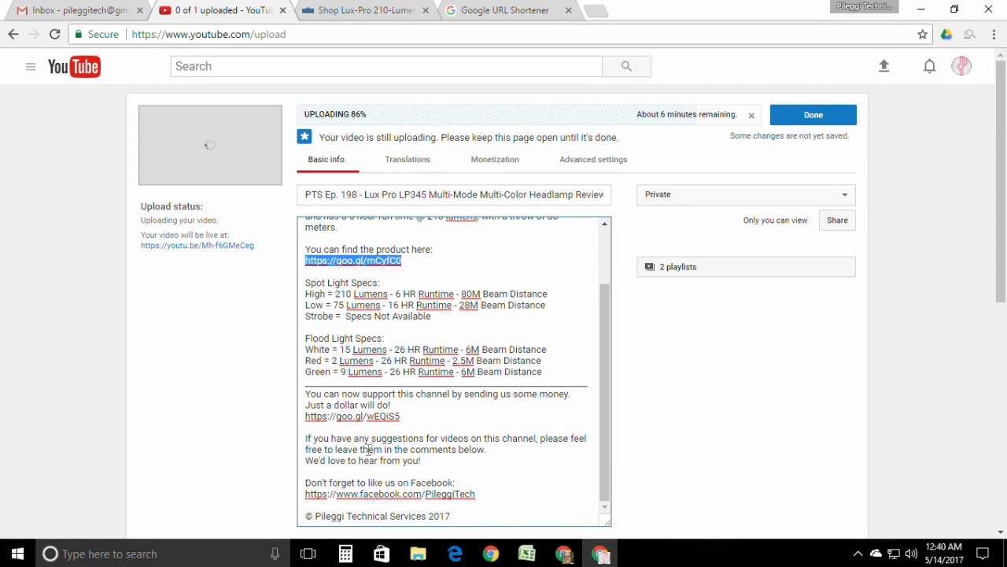
left_click_drag(487, 493, 292, 494)
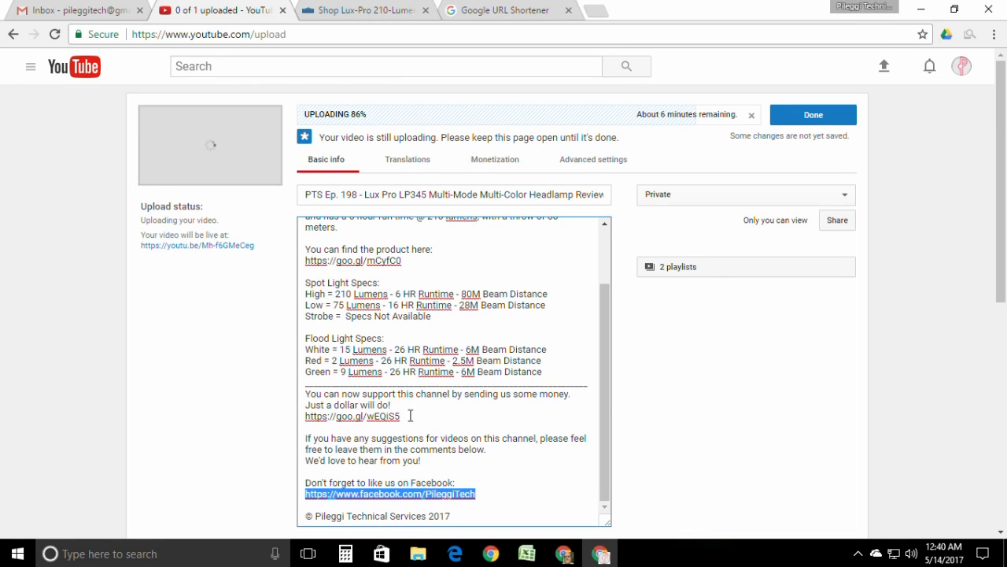
left_click_drag(410, 415, 296, 410)
scroll(453, 445, "up", 3)
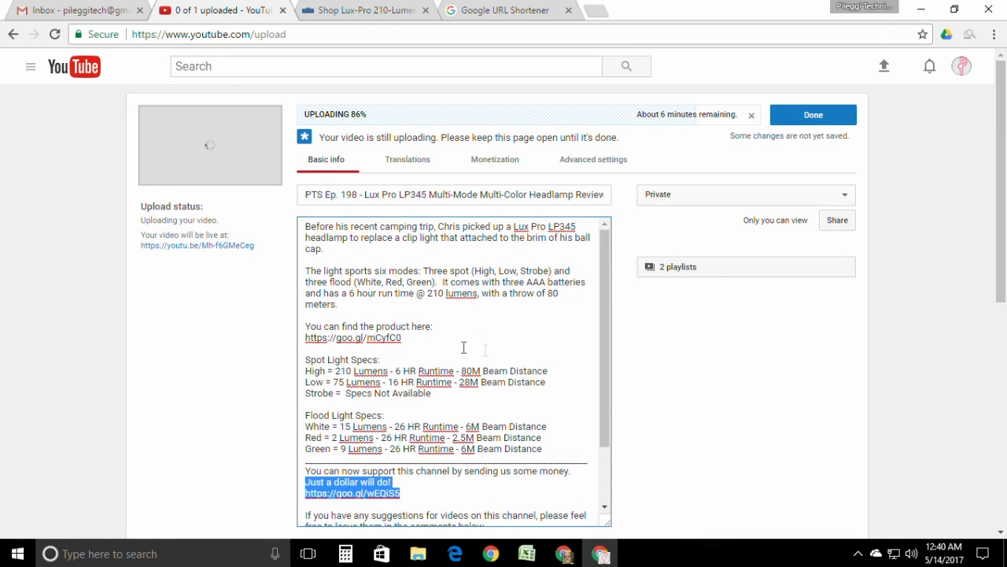
scroll(484, 422, "down", 3)
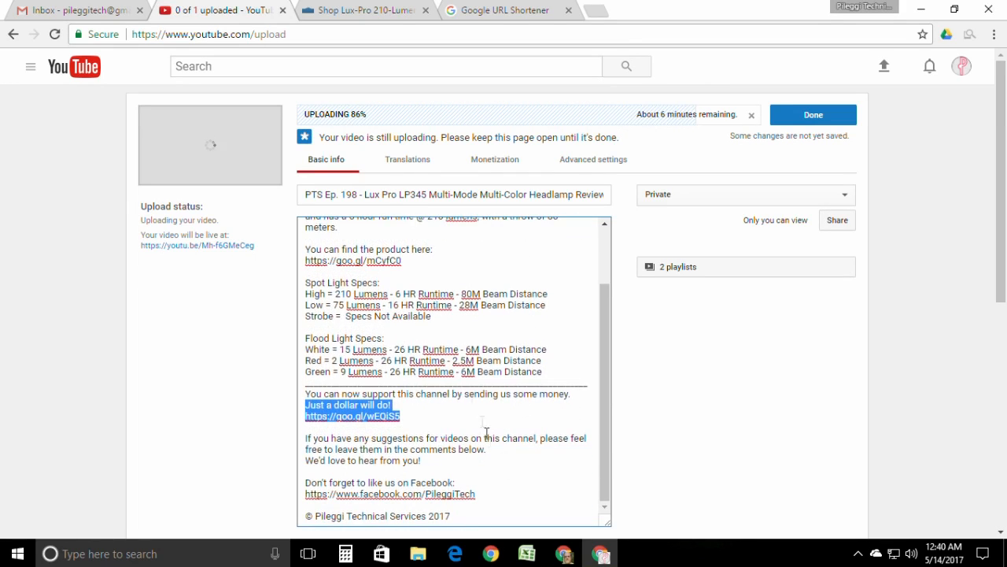
left_click_drag(310, 386, 589, 386)
left_click(516, 439)
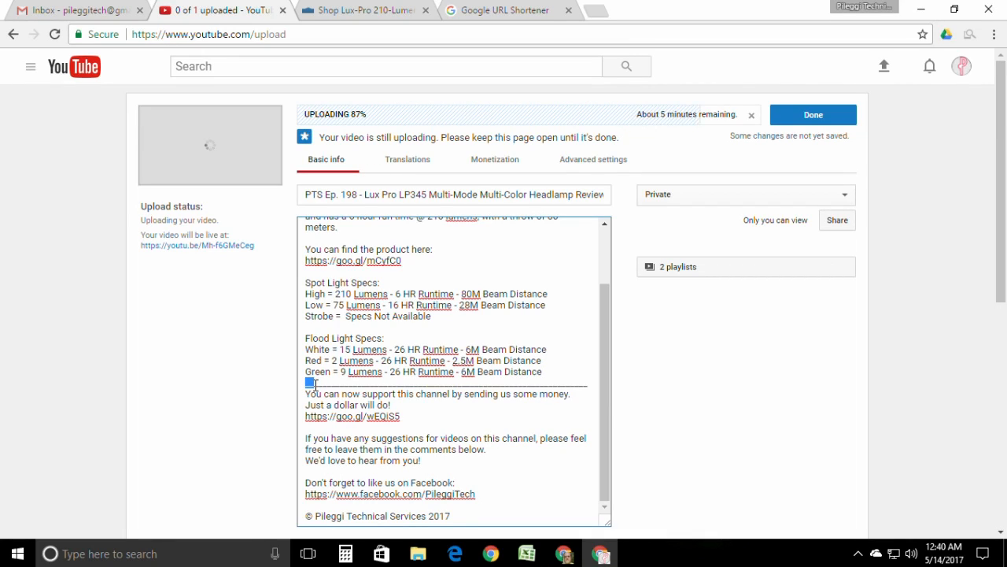
left_click_drag(317, 382, 584, 378)
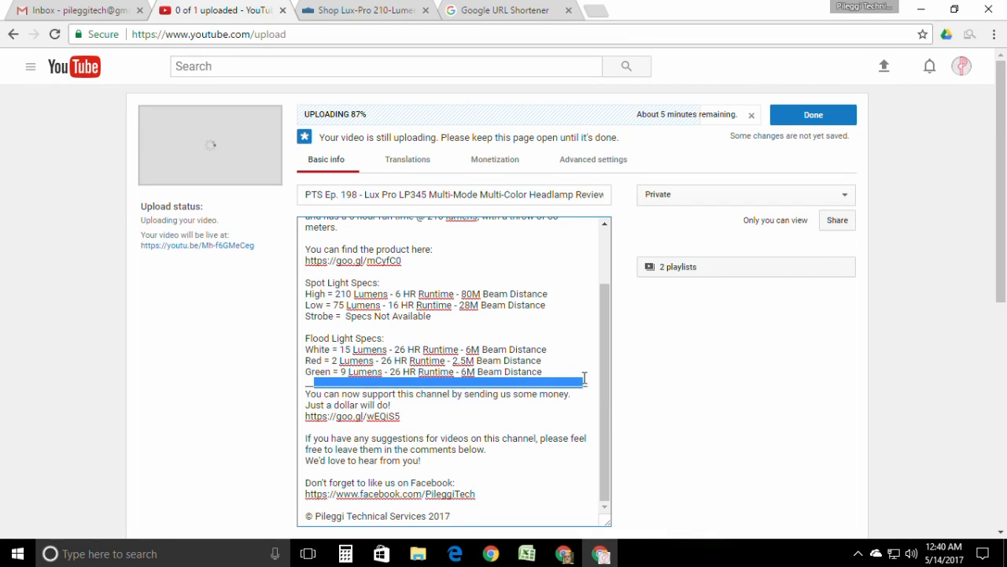
Read through the headlamp video's tags.
scroll(544, 513, "down", 3)
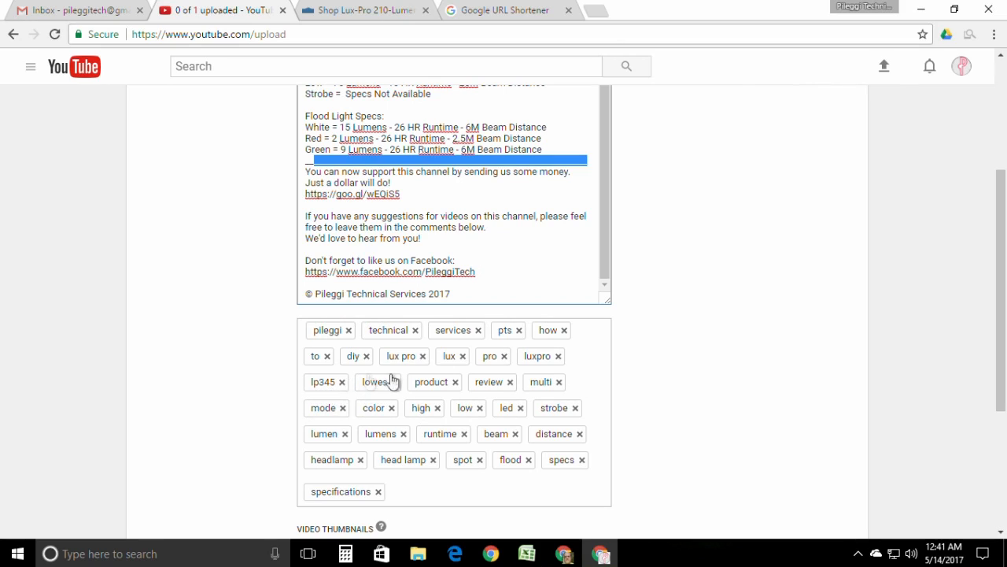
left_click(711, 443)
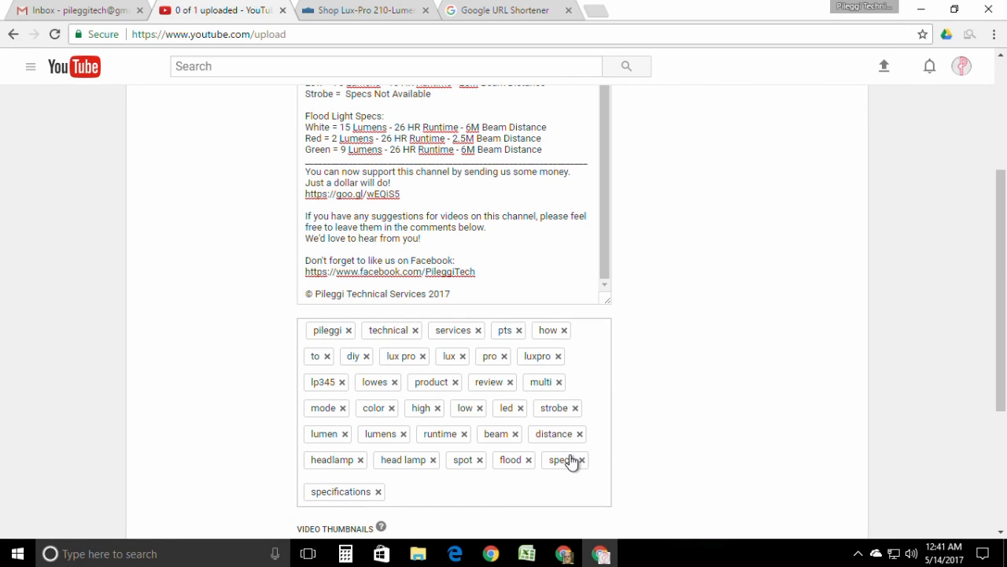
scroll(593, 439, "up", 3)
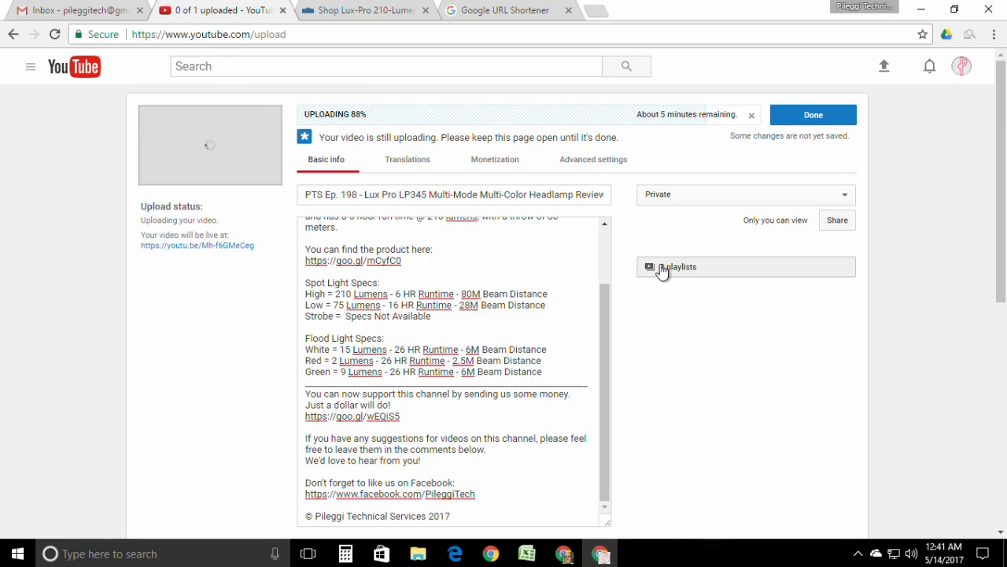
Check the video's selected playlists and keep its visibility set to Private.
left_click(704, 267)
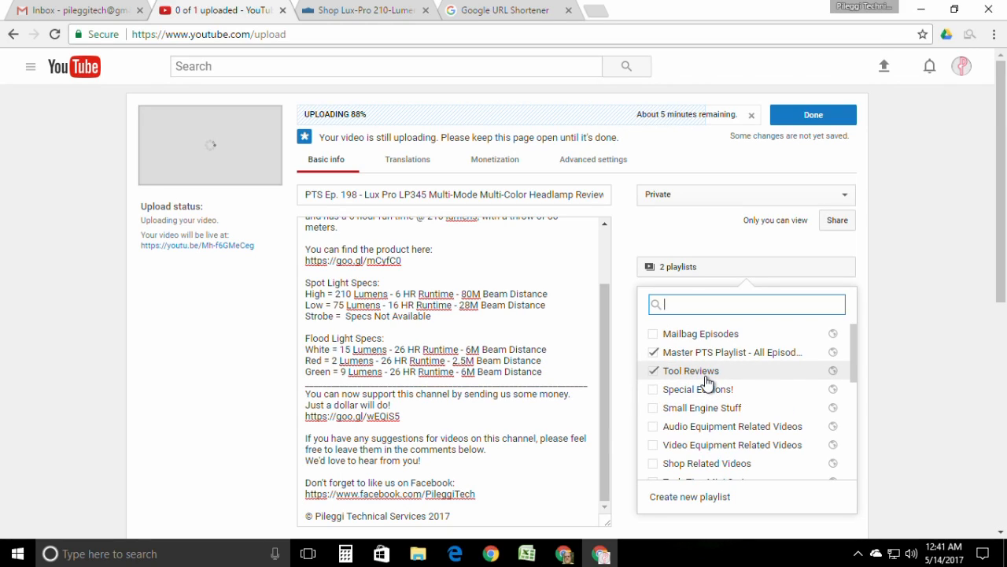
left_click(670, 199)
left_click(678, 236)
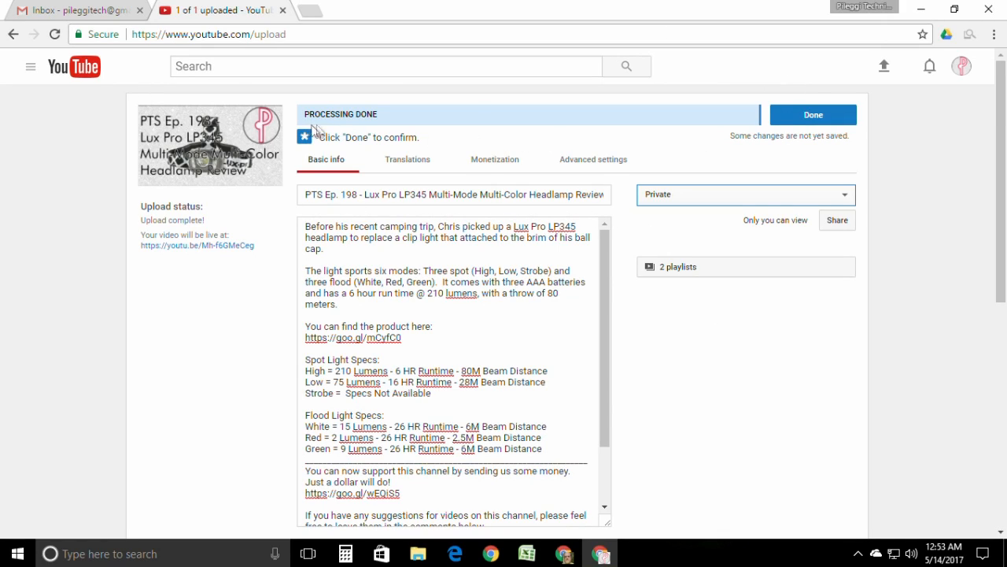
Open the processed video's watch page from its thumbnail, pause it and check the available playback qualities.
left_click_drag(379, 114, 320, 114)
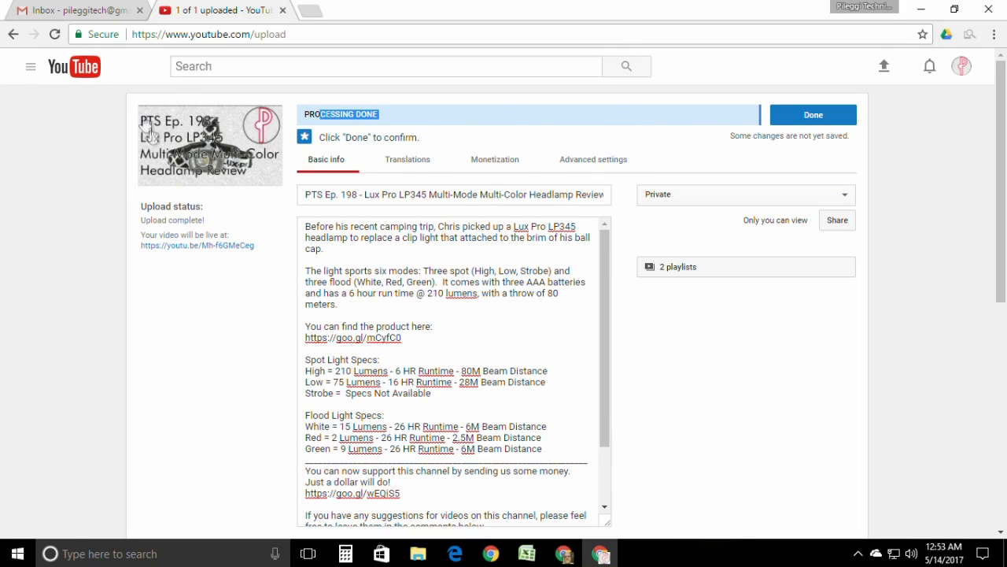
left_click(189, 142)
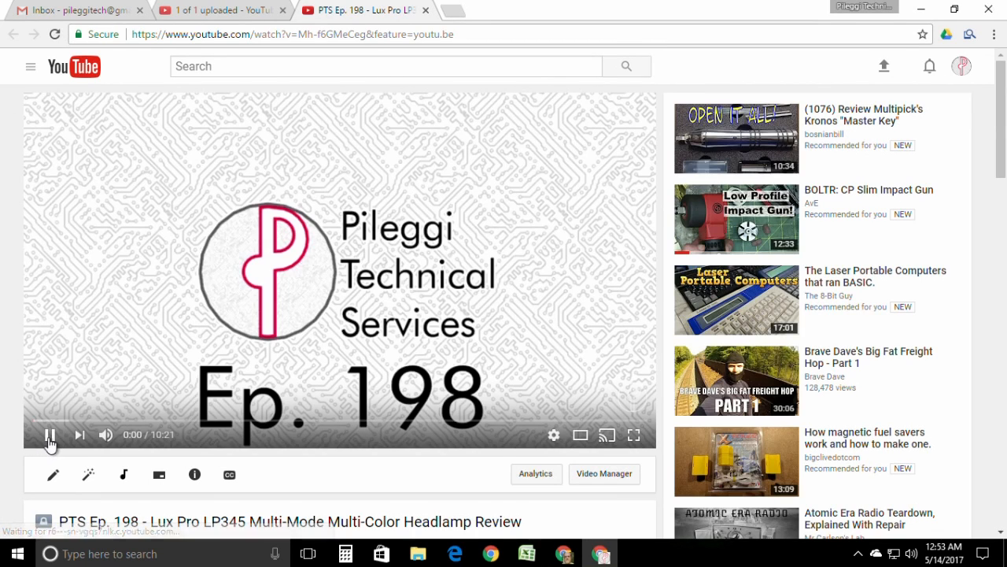
left_click(48, 435)
left_click(543, 439)
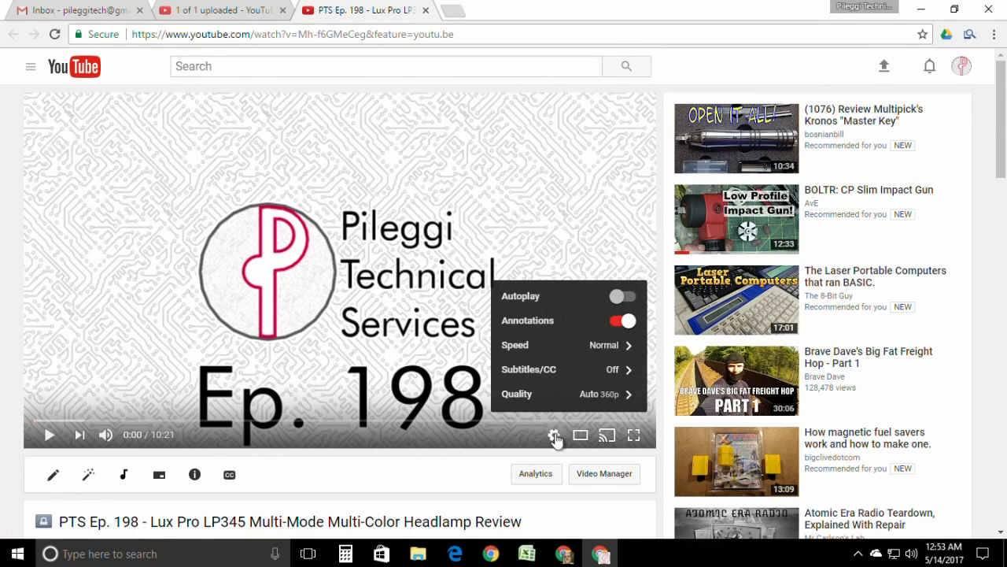
left_click(623, 402)
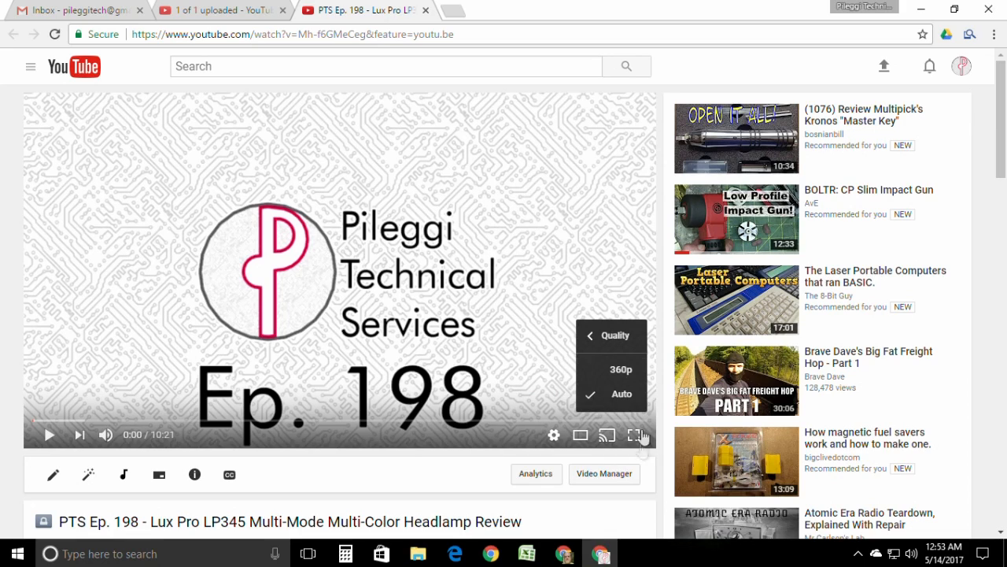
left_click(638, 528)
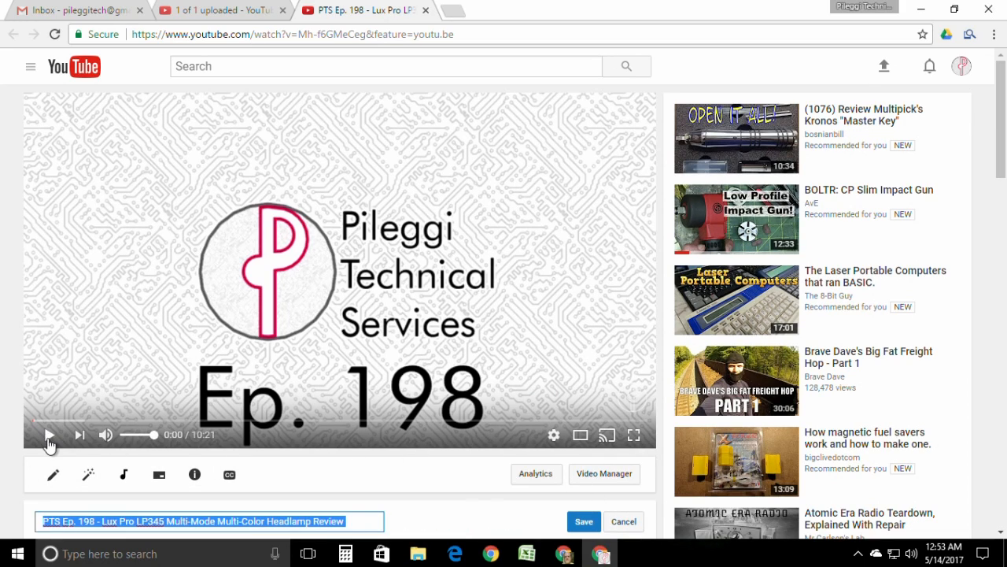
Play the first few seconds of the video, pause it, and check the description and comments area below.
left_click(50, 435)
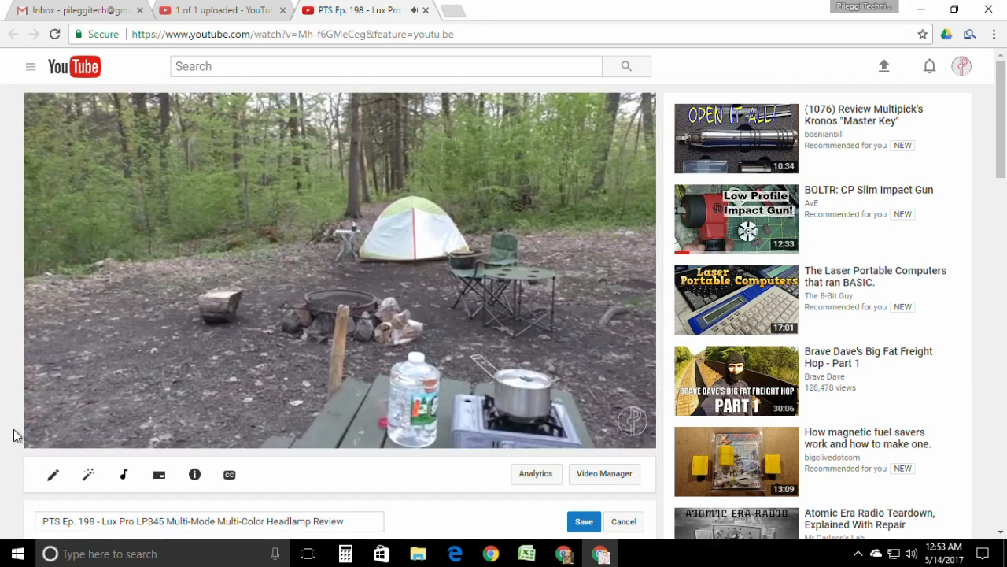
left_click(48, 435)
scroll(390, 245, "down", 1)
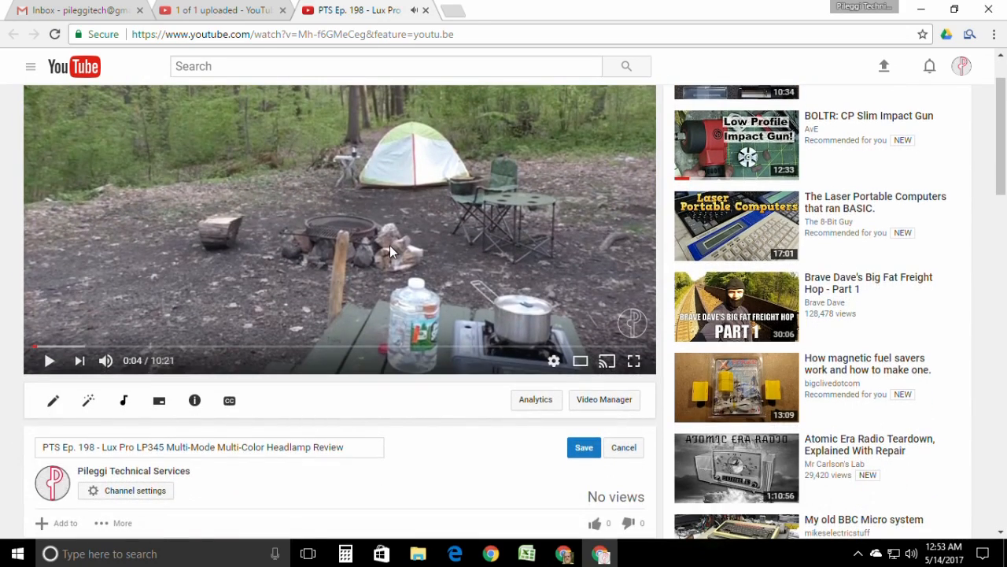
scroll(391, 250, "down", 2)
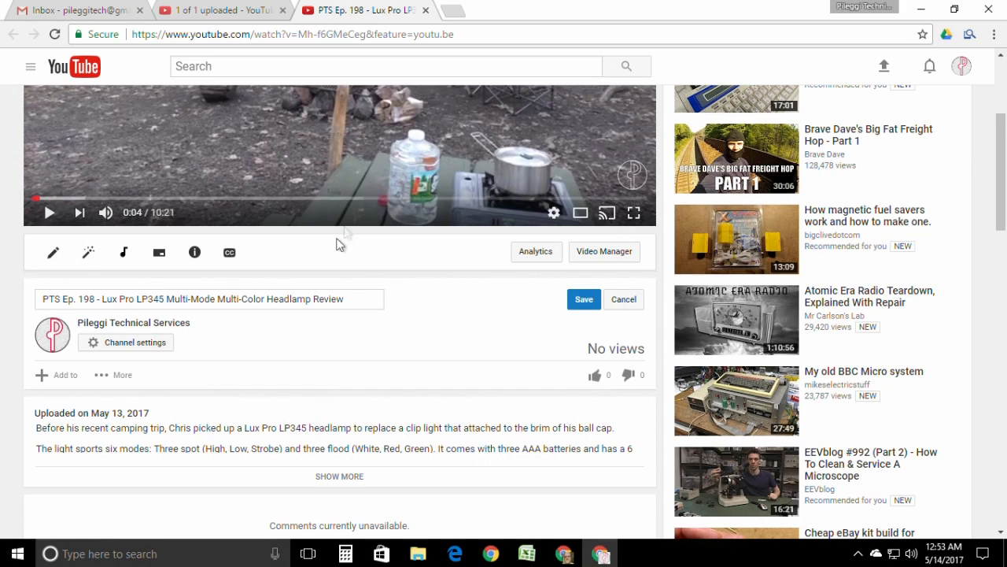
scroll(425, 370, "down", 3)
scroll(341, 330, "up", 2)
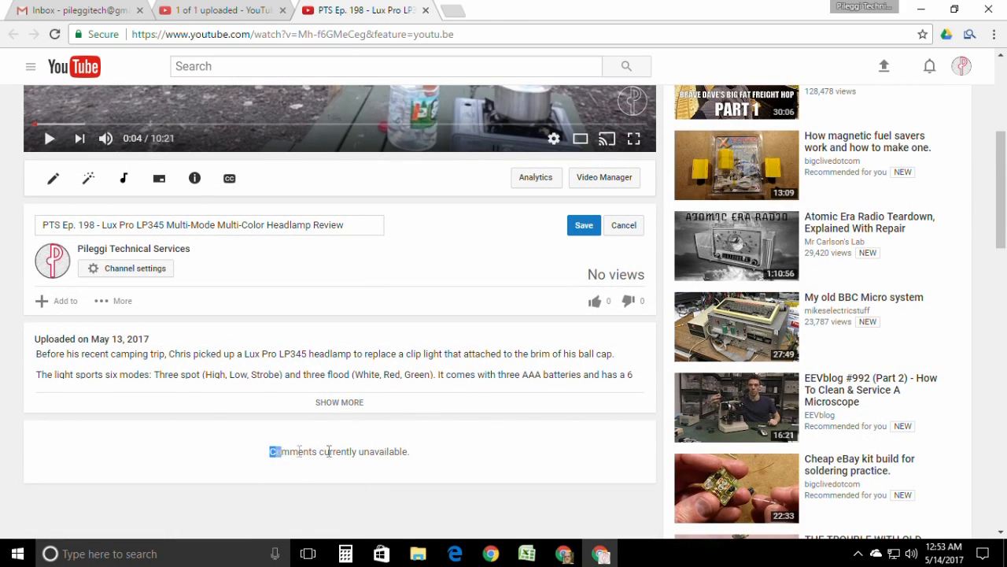
left_click_drag(329, 451, 517, 450)
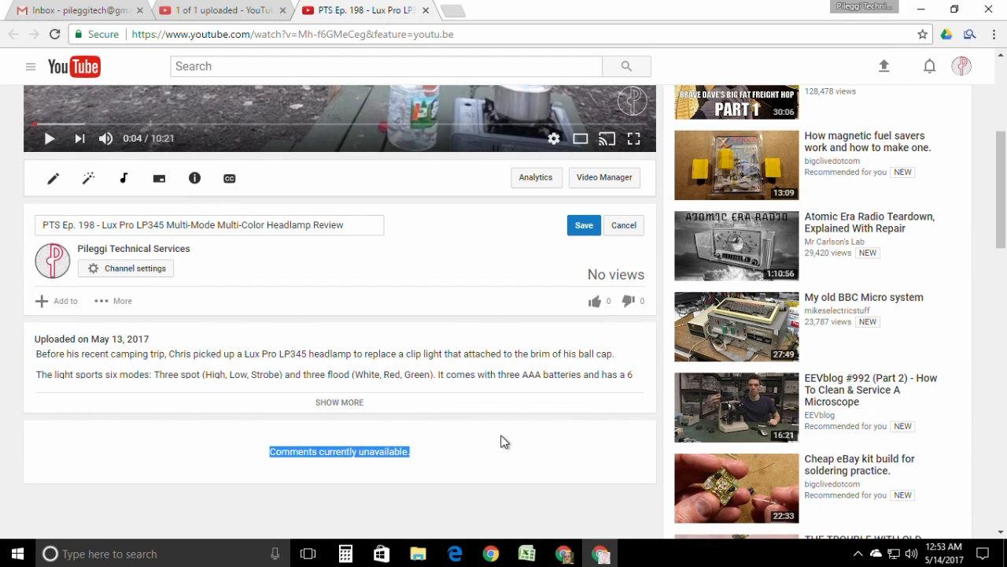
scroll(250, 400, "up", 1)
Open the headlamp video's end screen editor, dismiss the introduction, and add a Subscribe element in the centre of the frame.
left_click(155, 262)
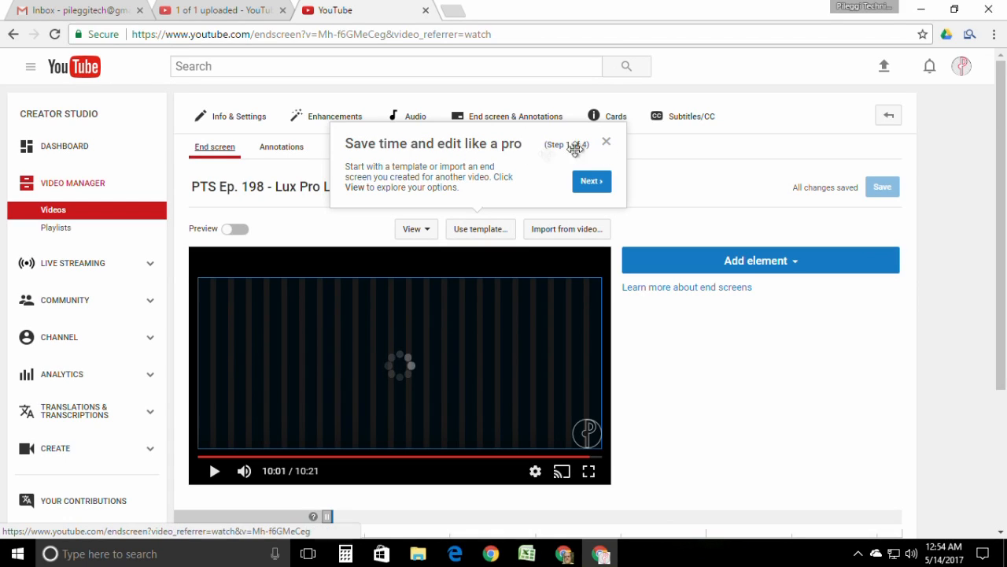
left_click(606, 141)
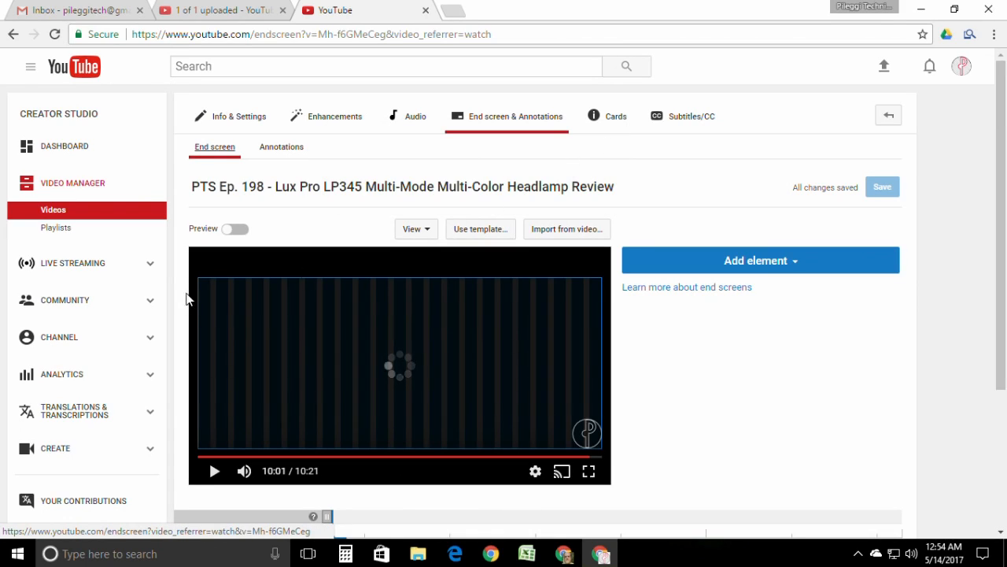
left_click(748, 261)
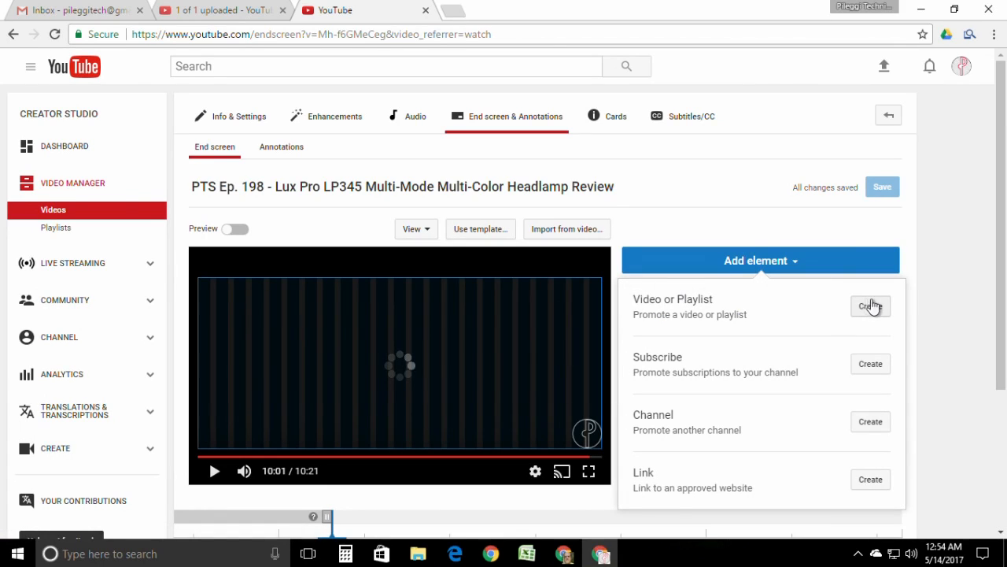
left_click(871, 365)
left_click_drag(240, 307, 406, 360)
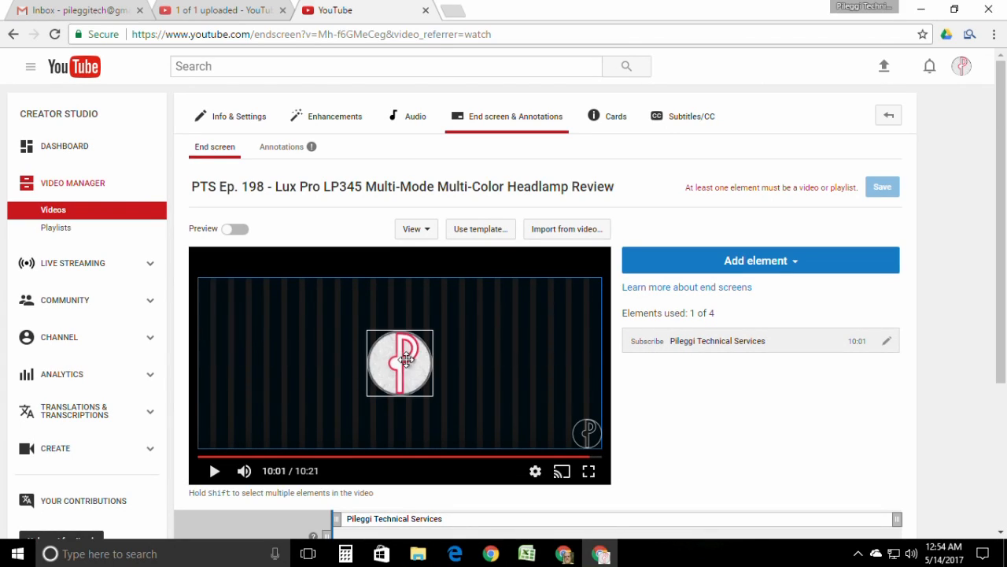
Add a Most recent upload element to the end screen and place it vertically centred along the frame's left edge.
left_click(758, 266)
left_click(798, 245)
left_click(765, 261)
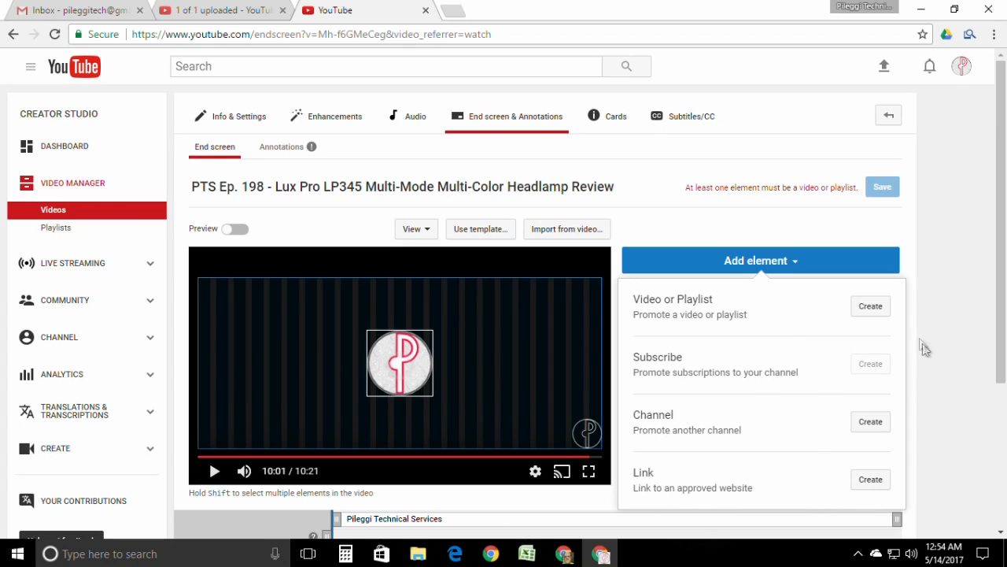
left_click(872, 308)
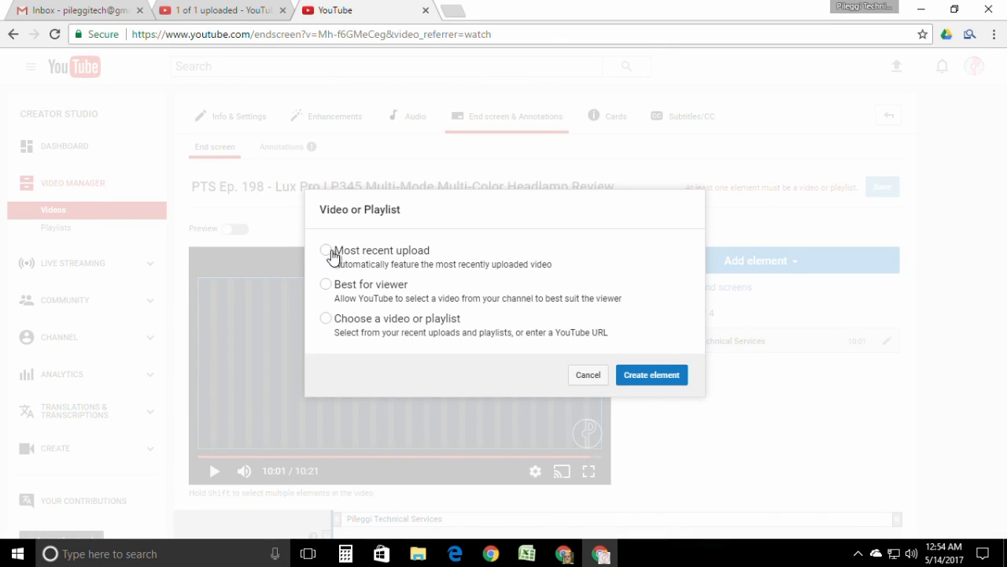
left_click(677, 369)
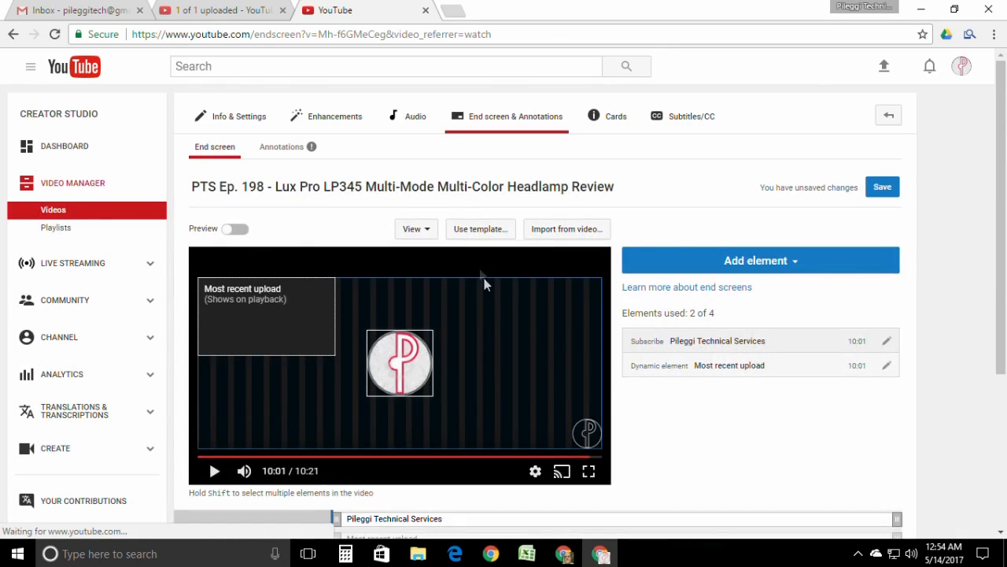
left_click_drag(259, 315, 261, 356)
Add the Tool Reviews playlist as an end screen element and place it along the frame's right edge, level with the others.
left_click(833, 265)
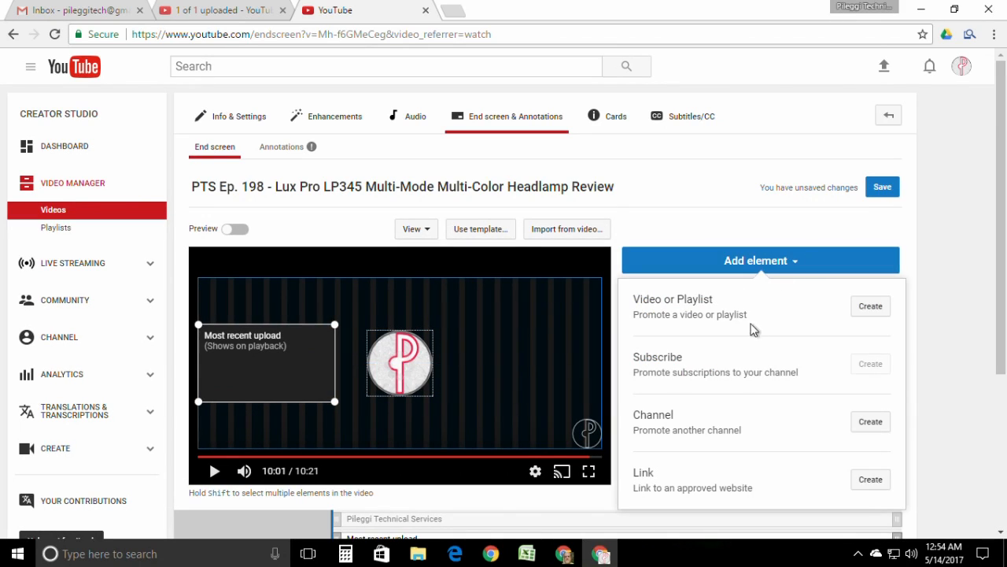
left_click(873, 308)
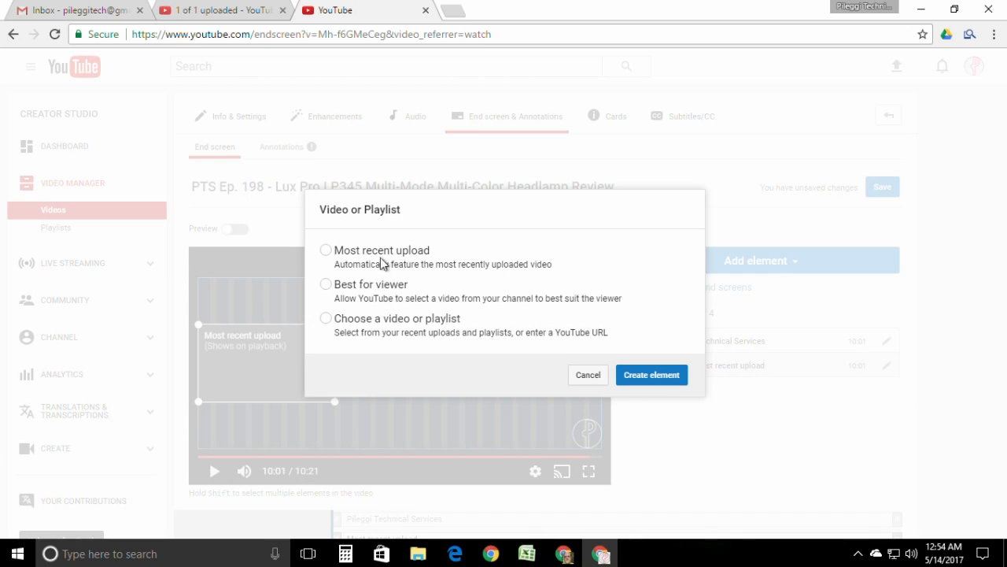
left_click(384, 328)
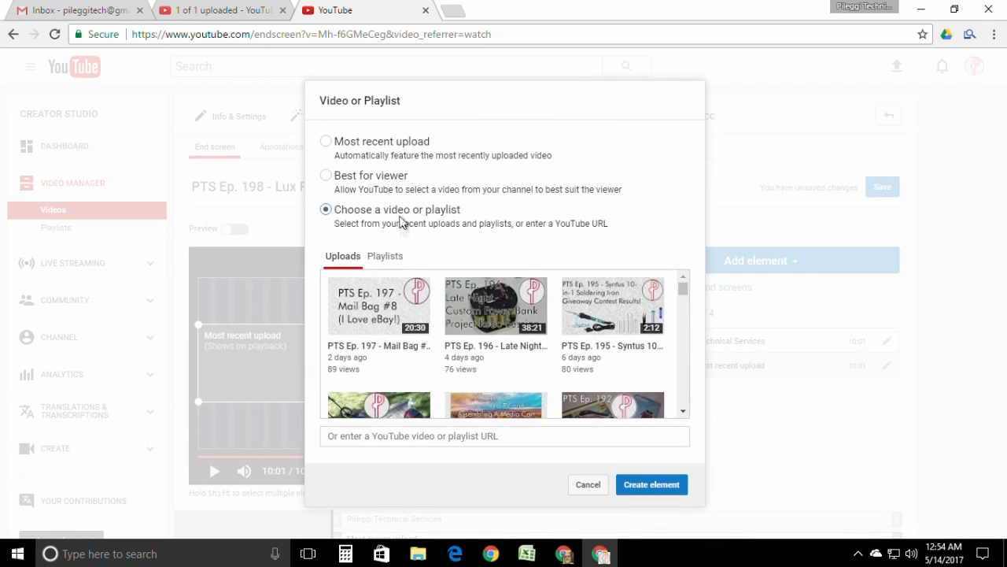
left_click(378, 259)
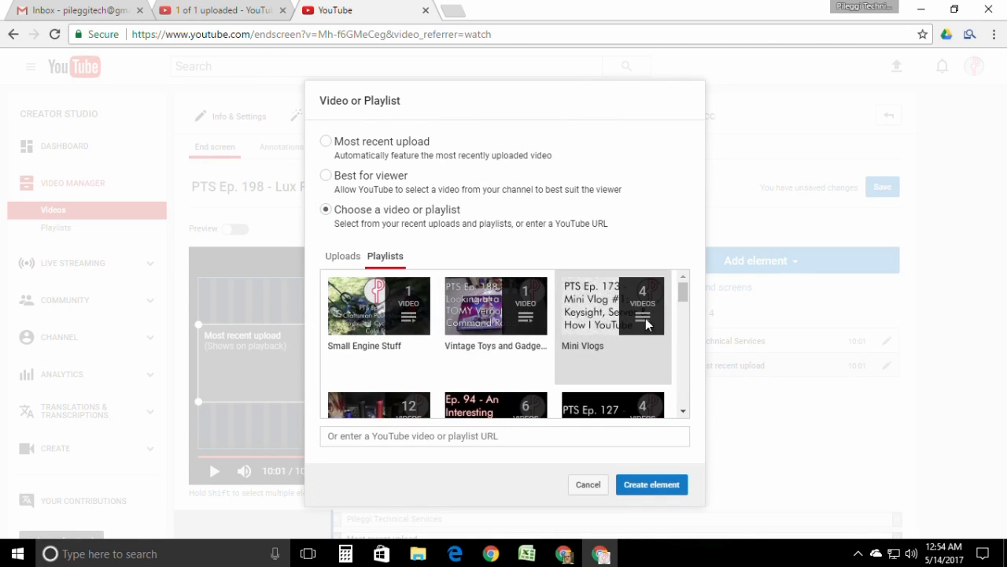
scroll(524, 332, "down", 1)
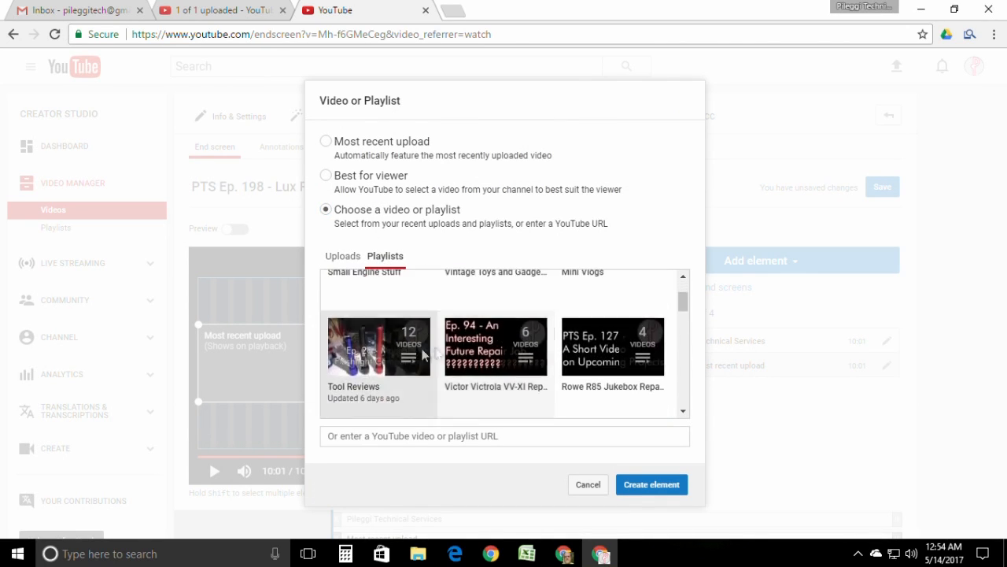
left_click(647, 485)
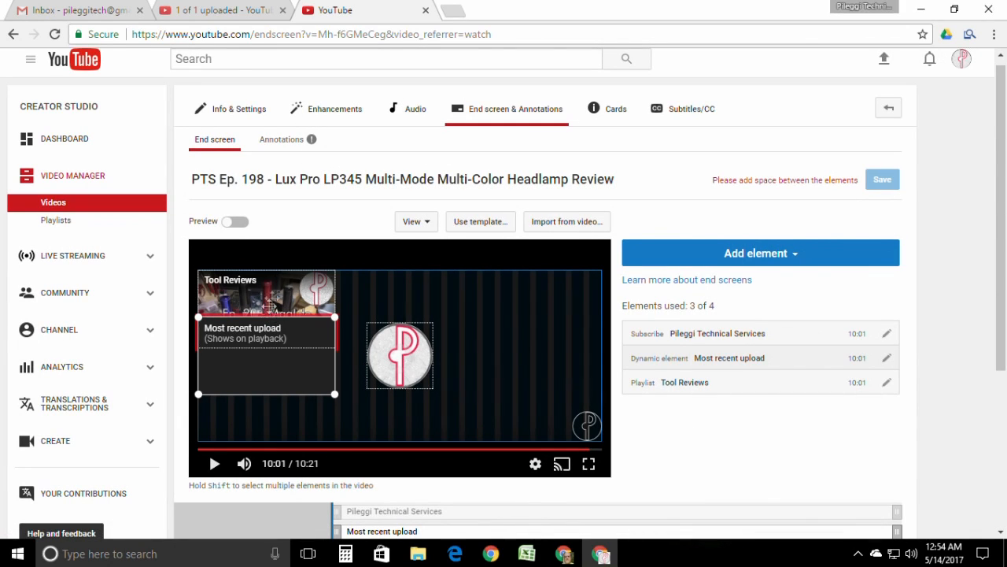
left_click_drag(272, 320, 603, 343)
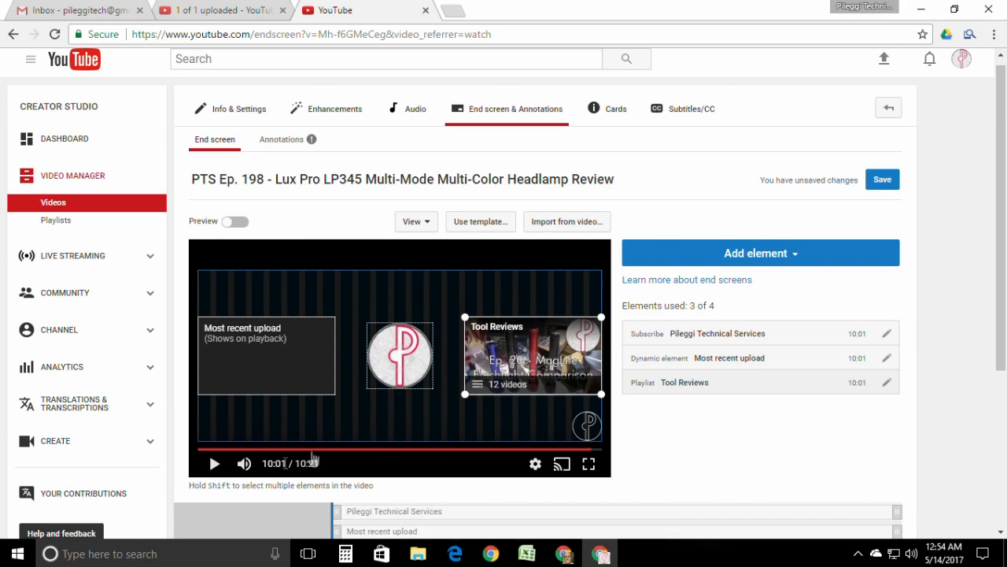
Preview the end screen through to the end of the video and save it.
left_click(236, 223)
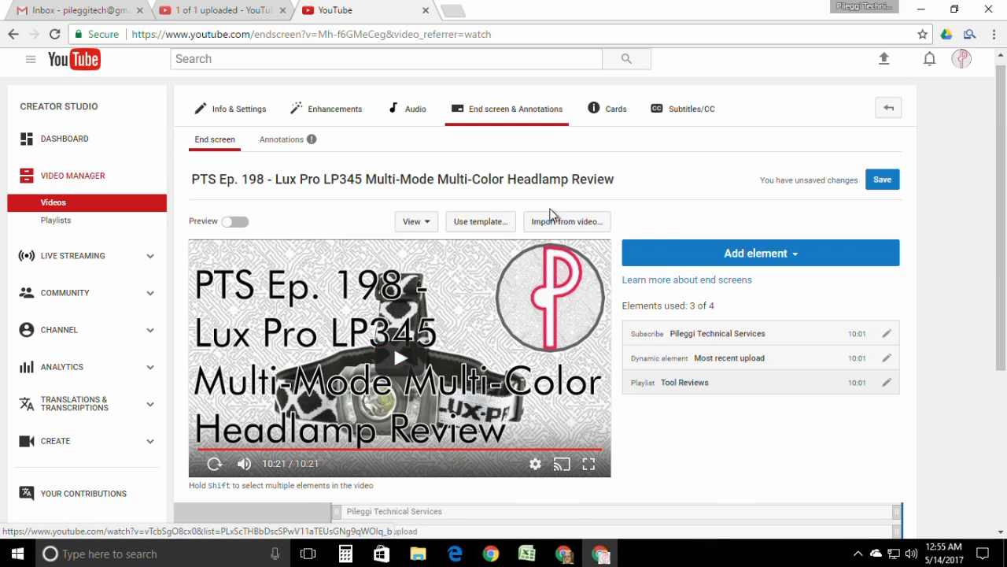
left_click(883, 180)
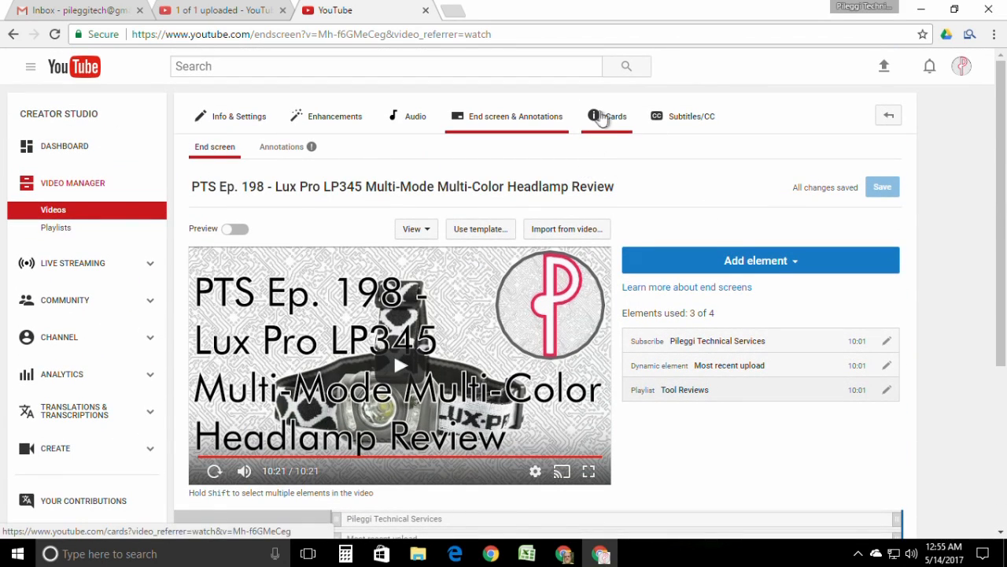
Add a video card at 0:03 that promotes the uploaded PTS EP. 165 - Neewer LED308 video light review.
left_click(601, 117)
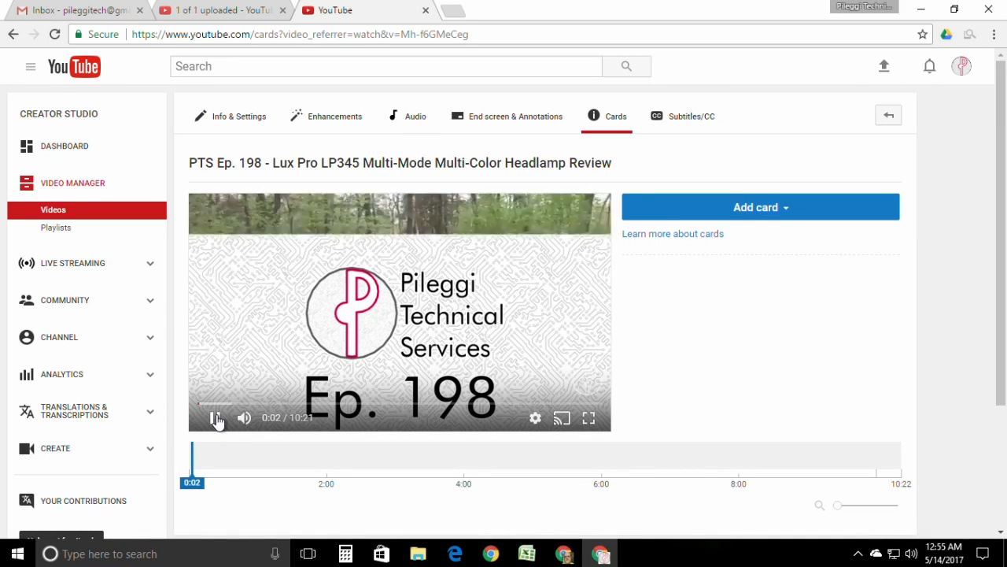
left_click(217, 419)
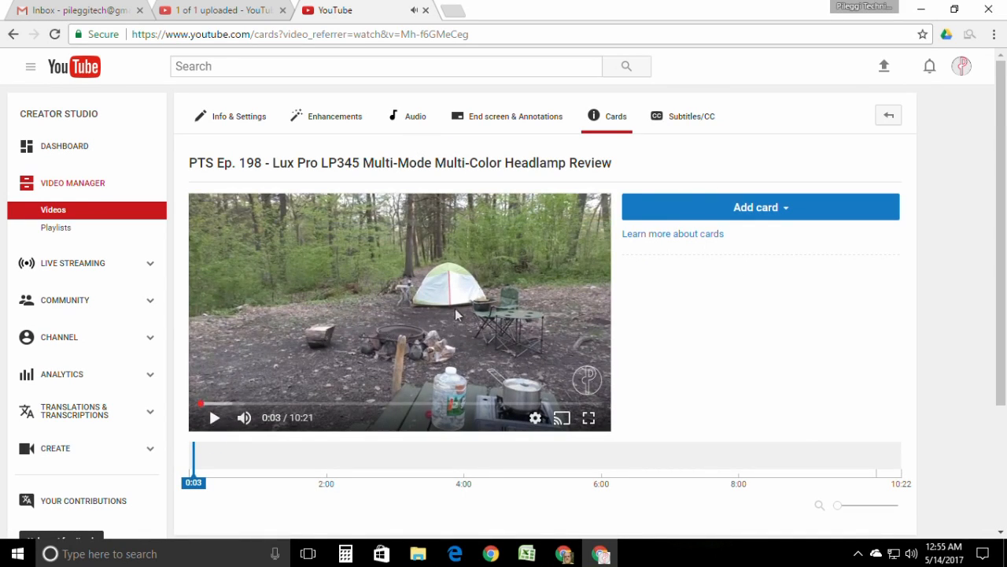
left_click(760, 211)
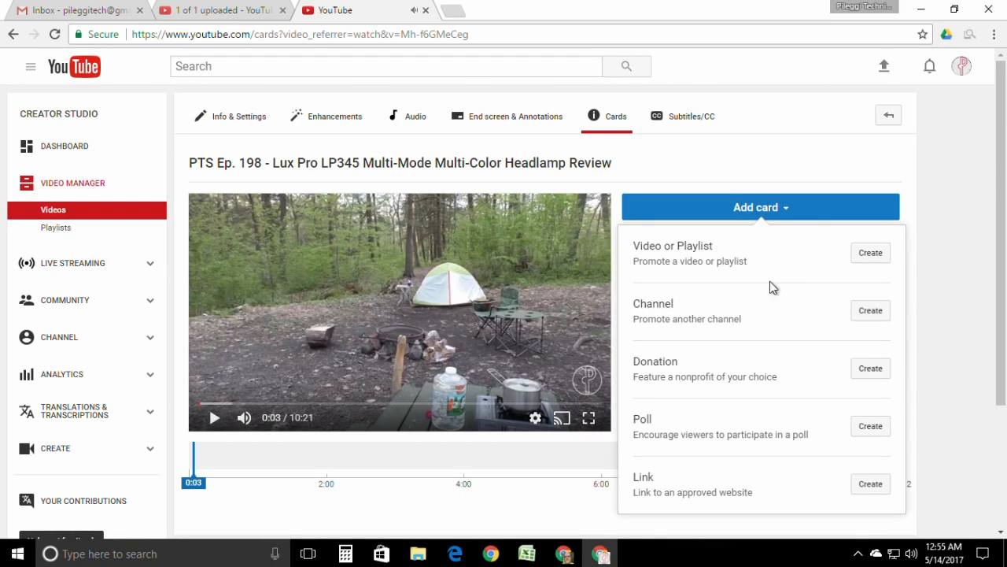
left_click(872, 253)
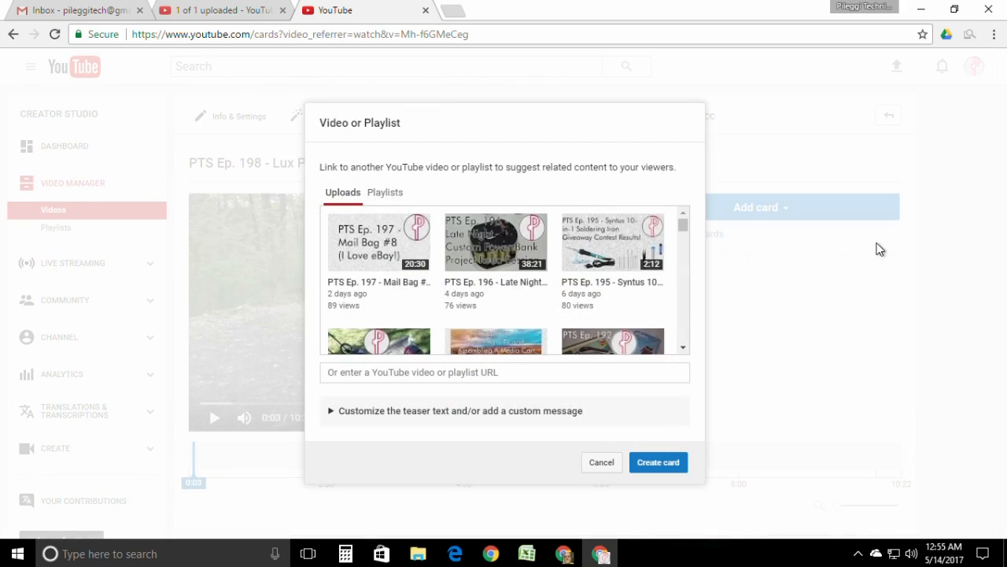
scroll(530, 249, "down", 1)
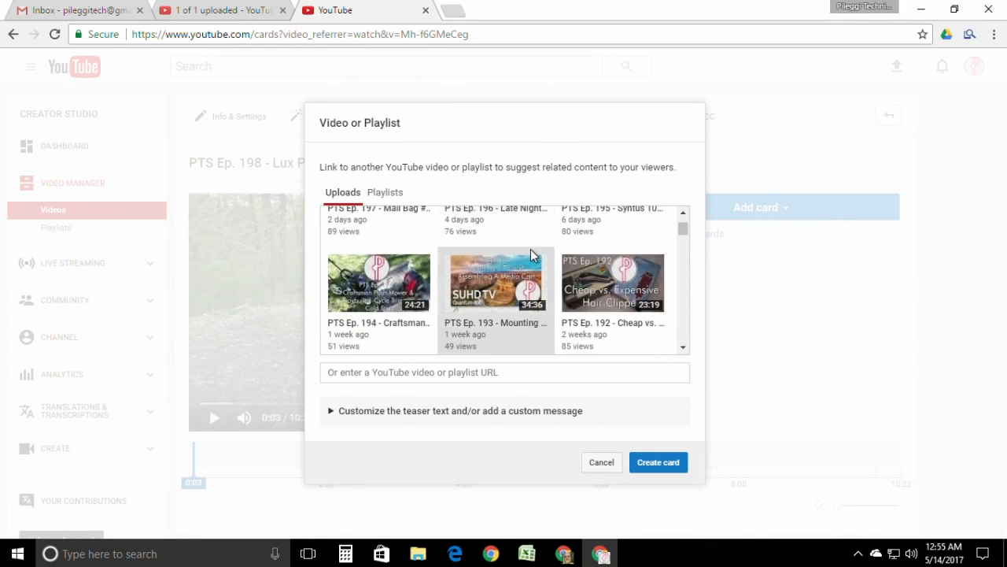
scroll(530, 249, "down", 1)
scroll(527, 252, "up", 2)
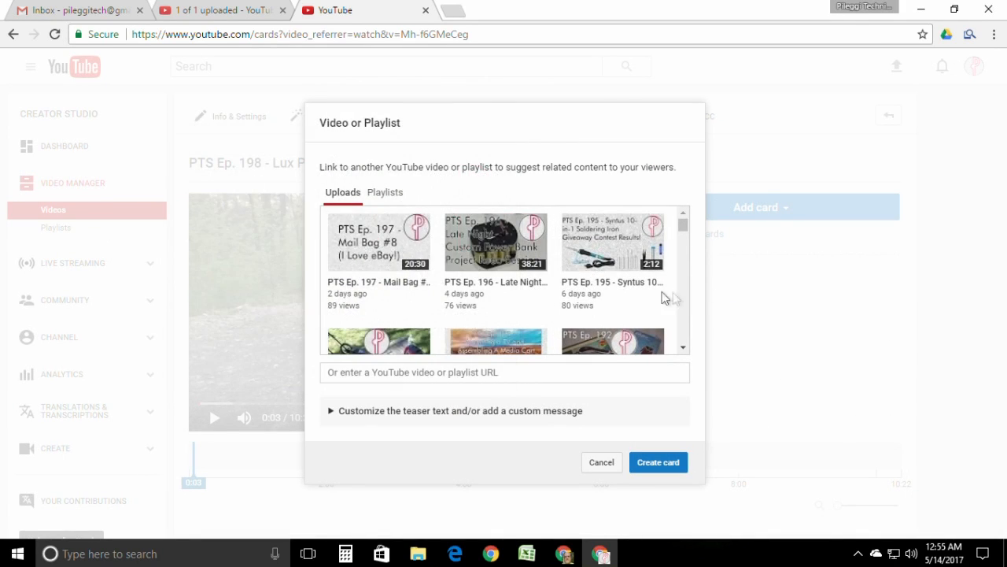
scroll(664, 296, "down", 3)
scroll(672, 319, "down", 3)
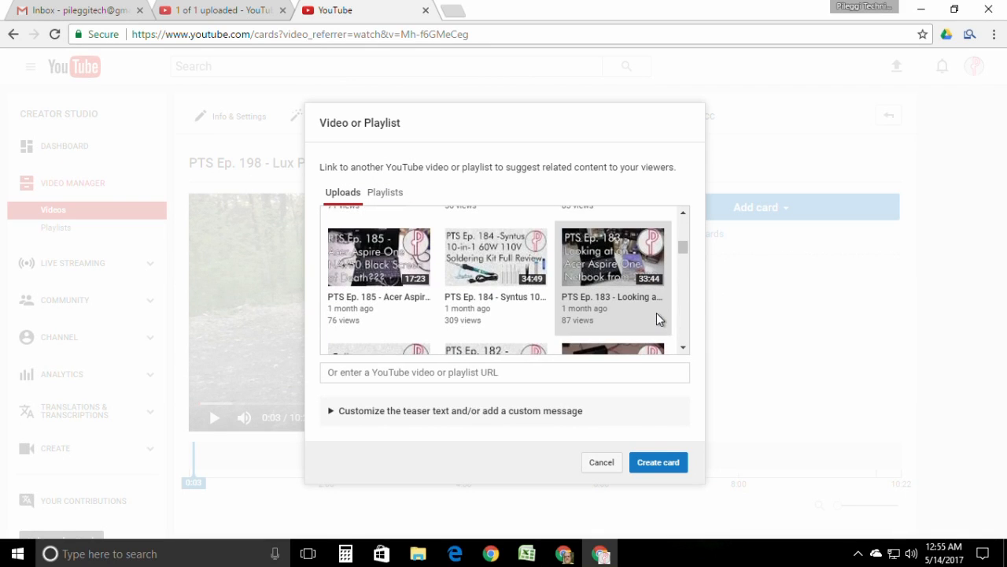
scroll(659, 319, "down", 3)
scroll(559, 291, "down", 3)
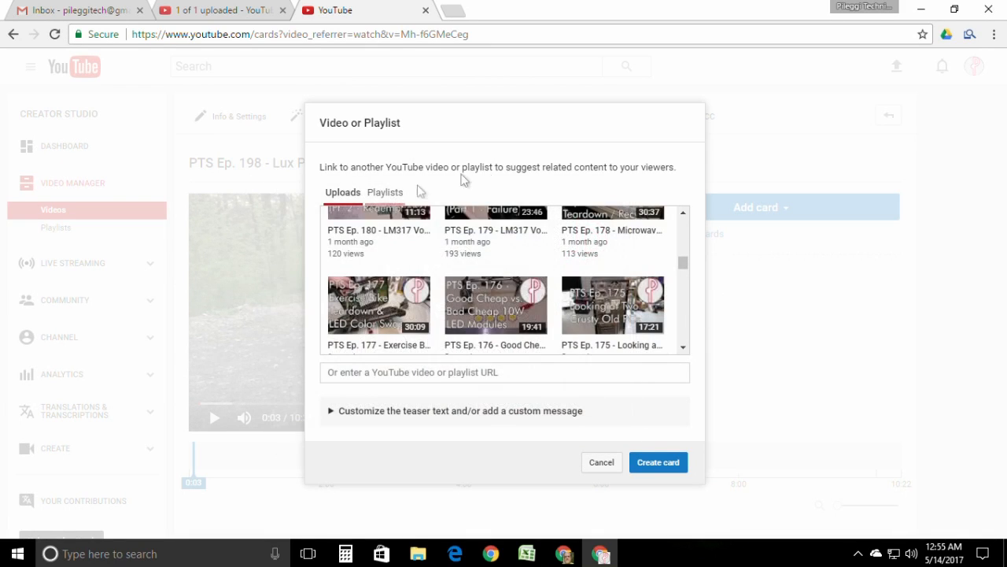
scroll(676, 323, "down", 3)
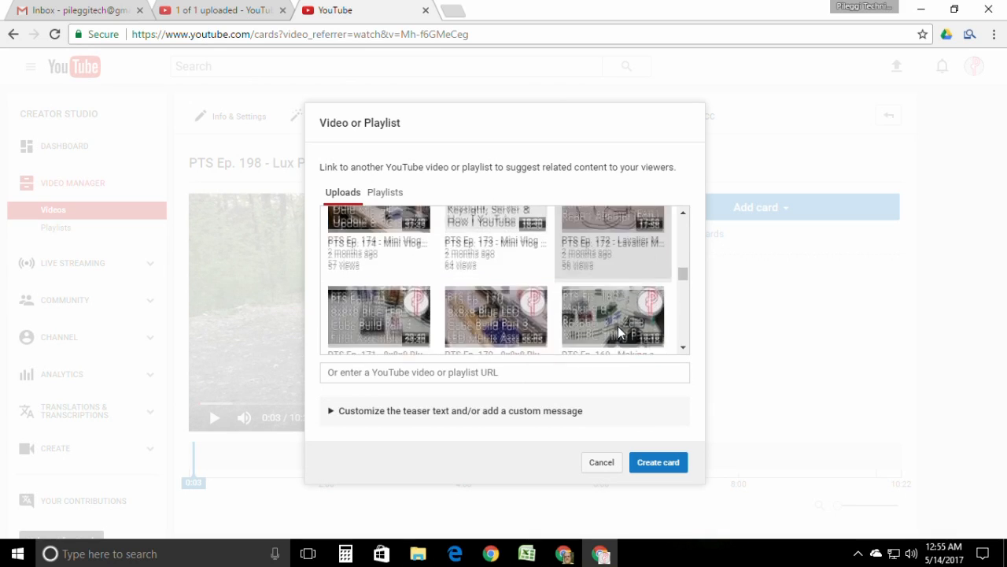
scroll(676, 307, "down", 1)
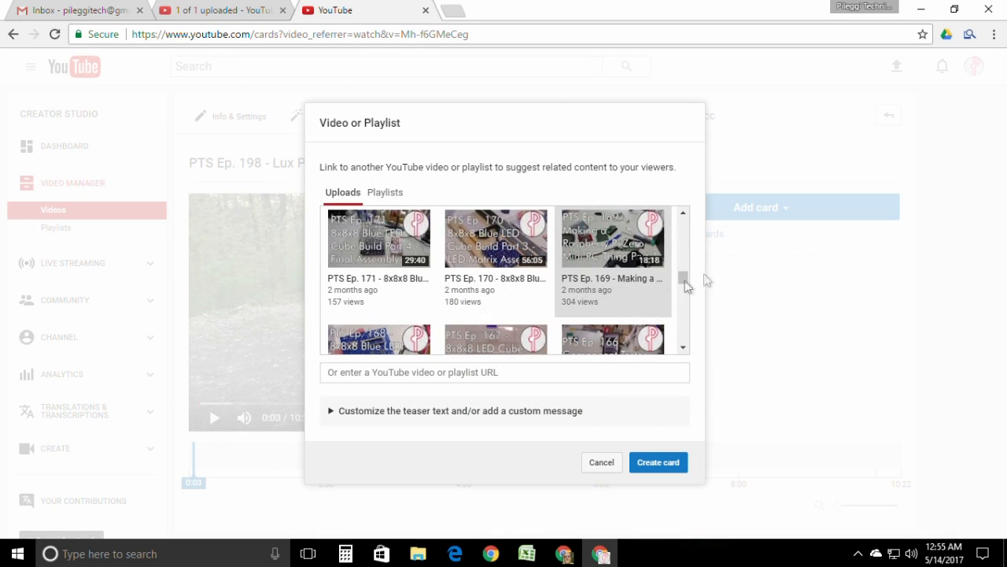
scroll(659, 280, "down", 3)
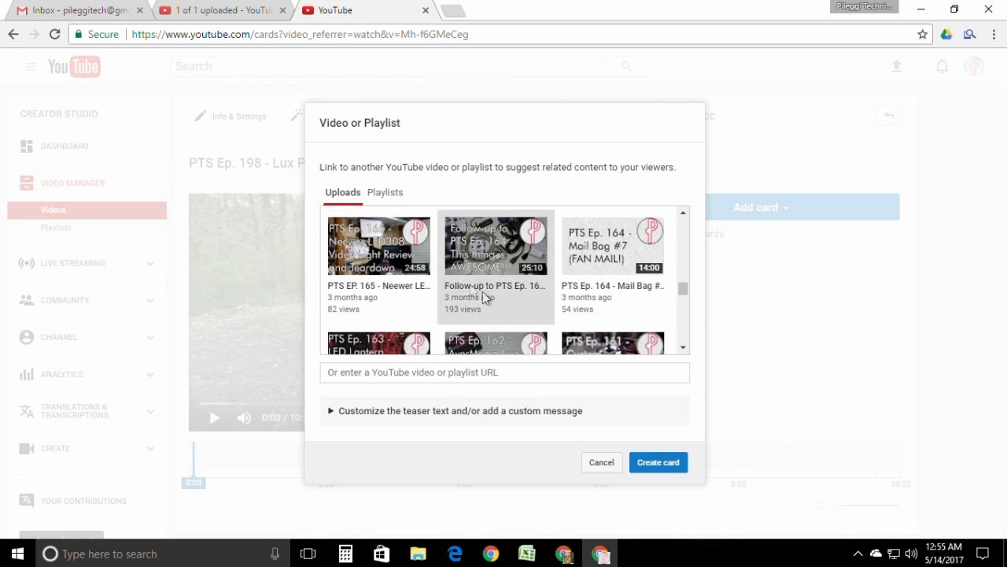
left_click(684, 464)
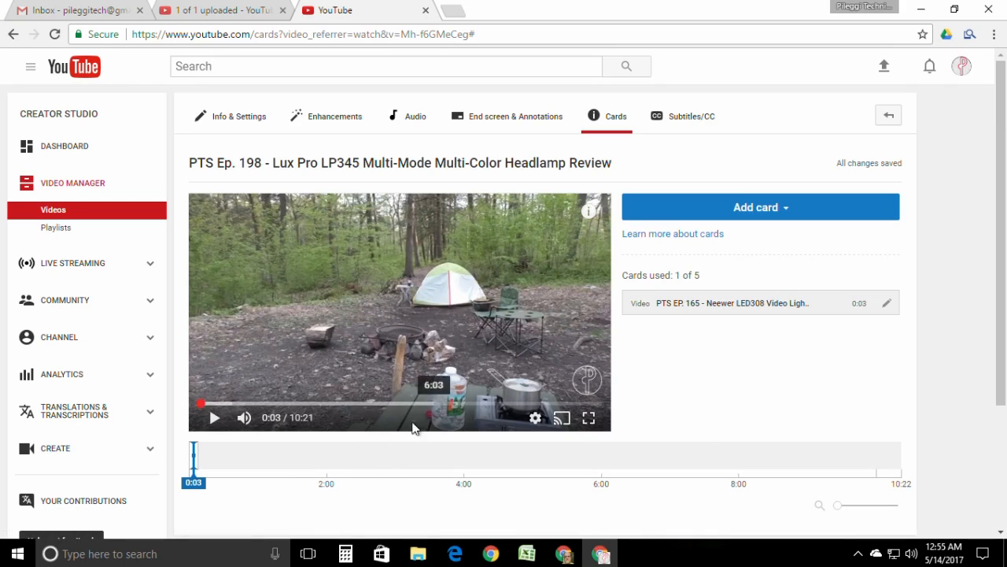
Check the other card types available for the video without adding one.
left_click(770, 203)
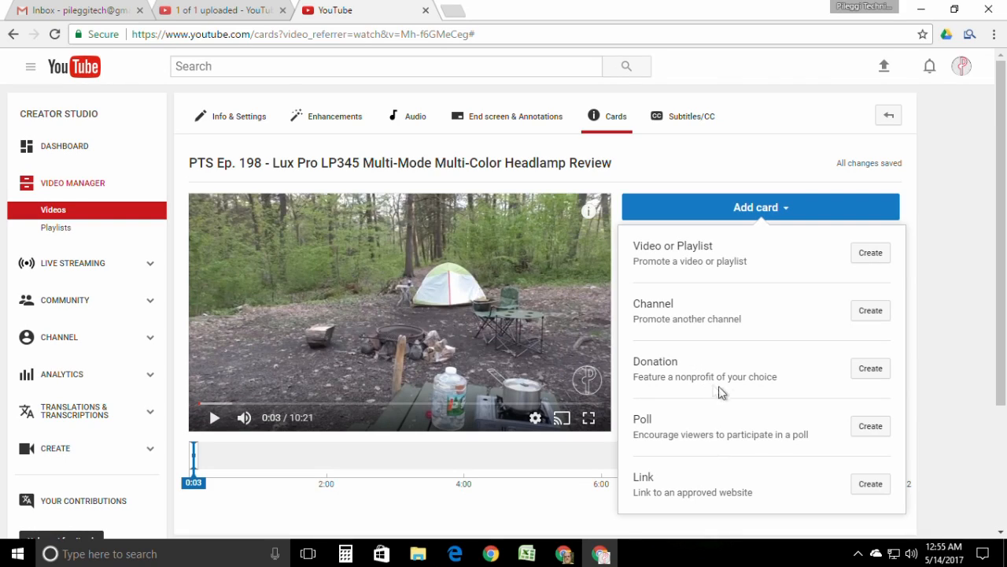
left_click(543, 496)
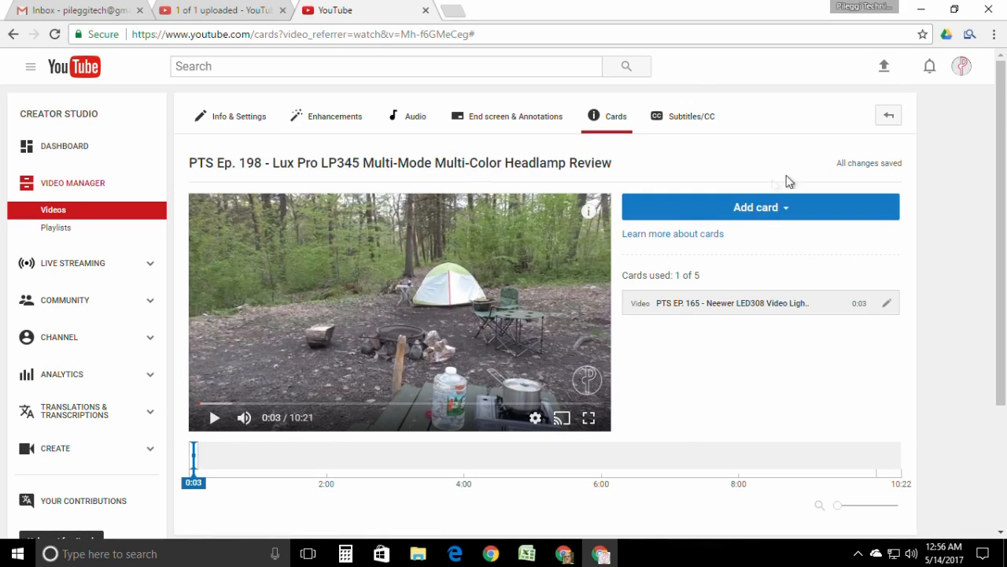
Change the headlamp video's visibility to Scheduled in its basic info settings.
left_click(250, 124)
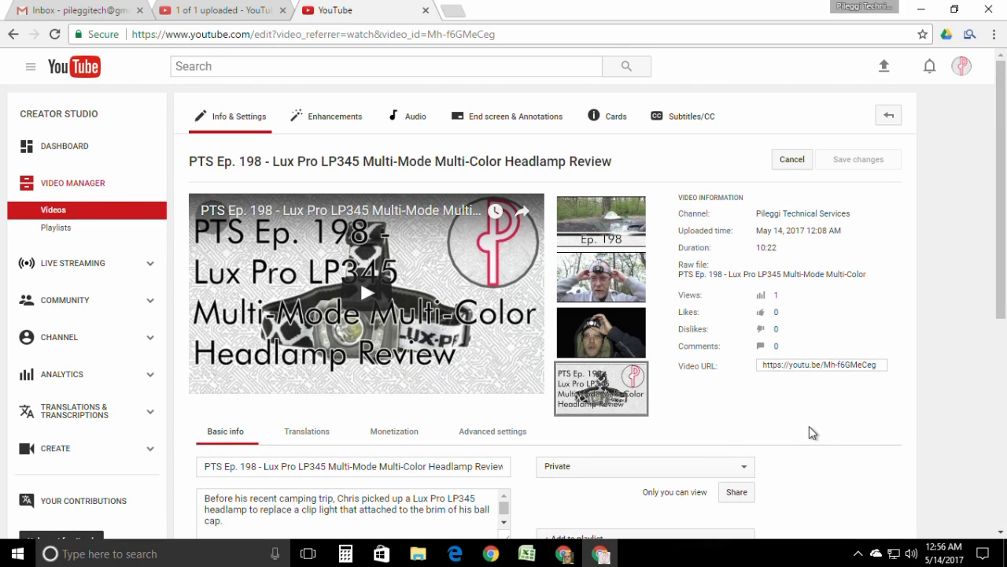
scroll(810, 432, "down", 3)
left_click(697, 256)
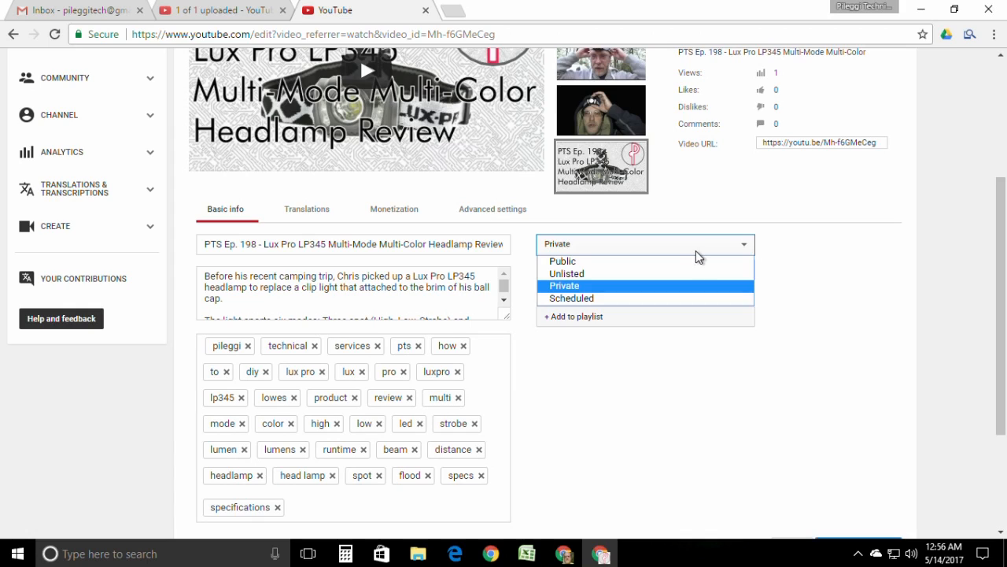
left_click(683, 299)
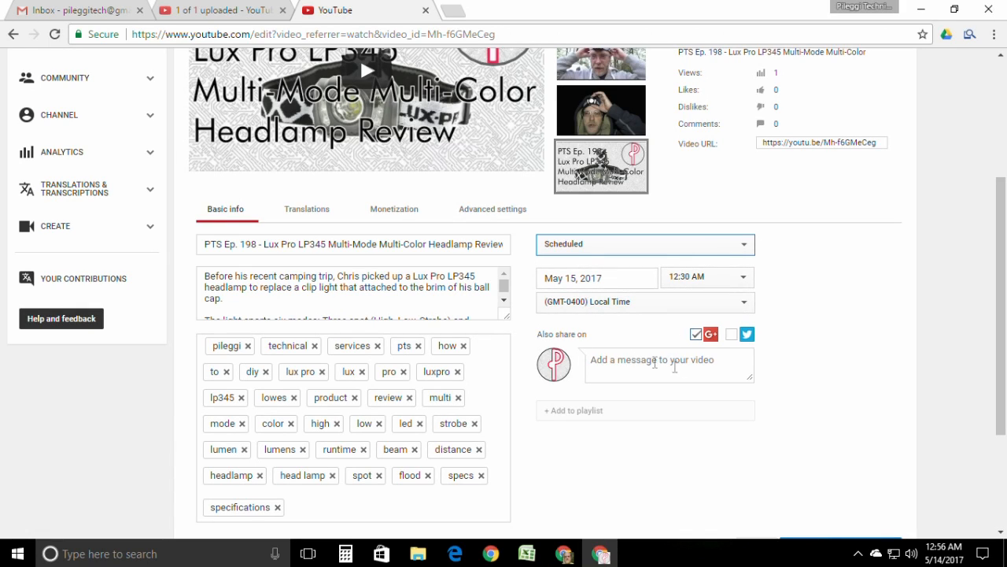
Copy the opening paragraph of the headlamp video's description into the share message field.
left_click(484, 303)
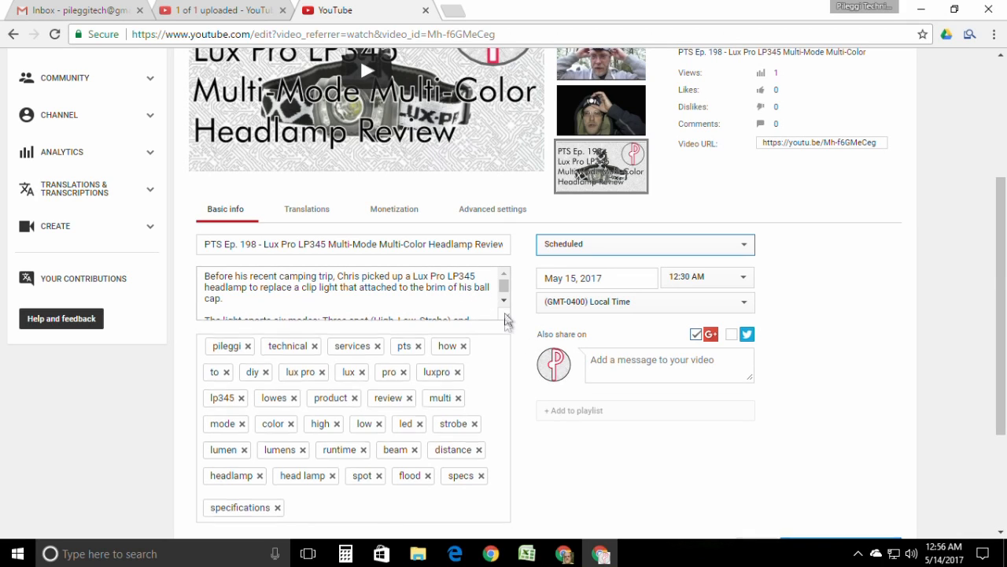
left_click_drag(228, 299, 146, 280)
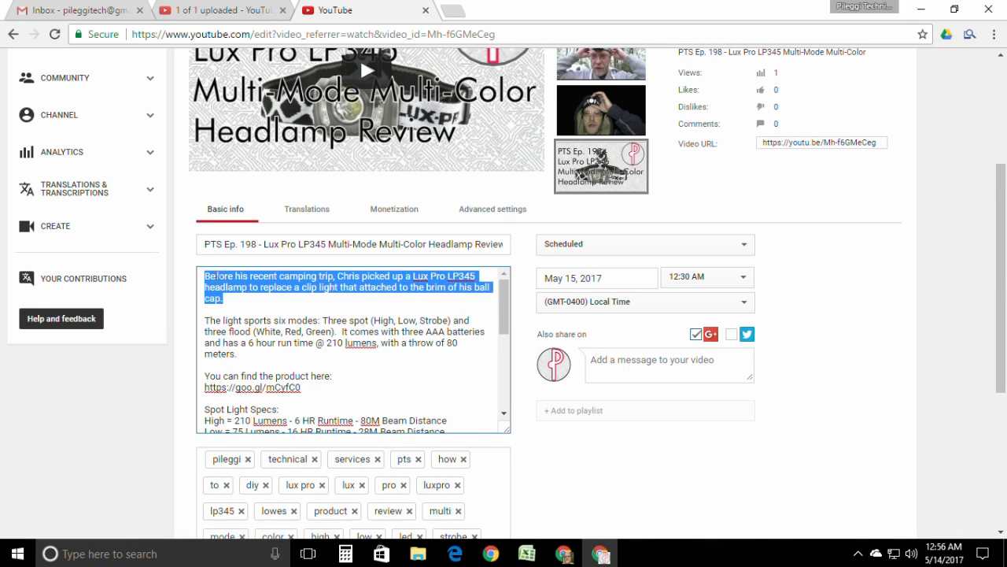
right_click(259, 287)
left_click(302, 316)
right_click(648, 370)
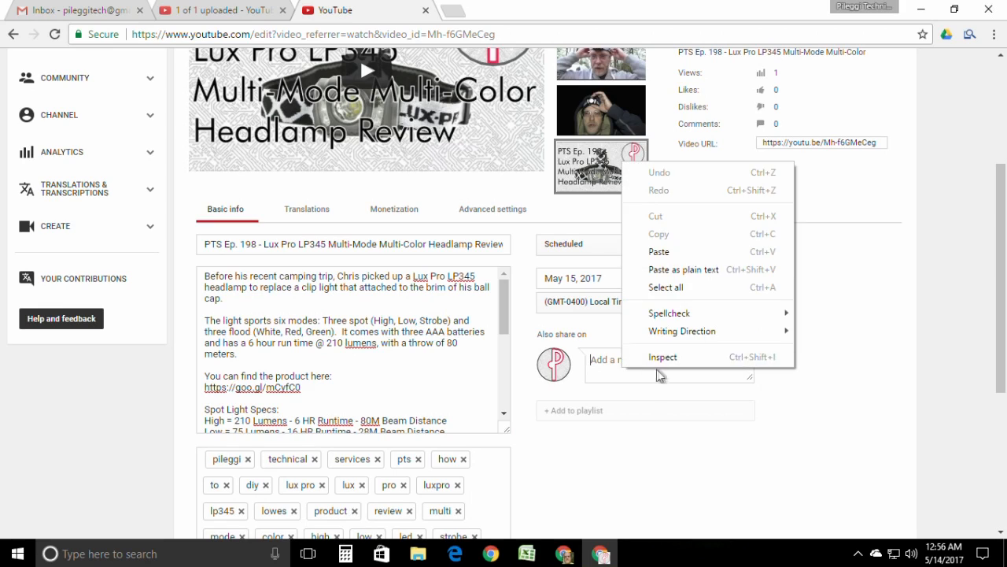
left_click(672, 254)
Schedule the video for May 16, 2017 at 8:00 PM and save the publish settings.
left_click(643, 278)
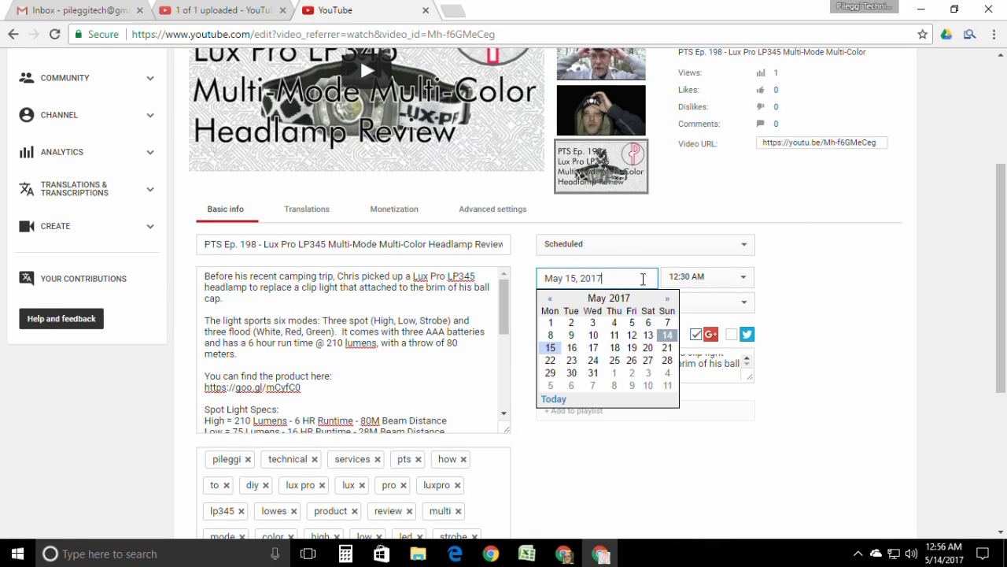
left_click(571, 348)
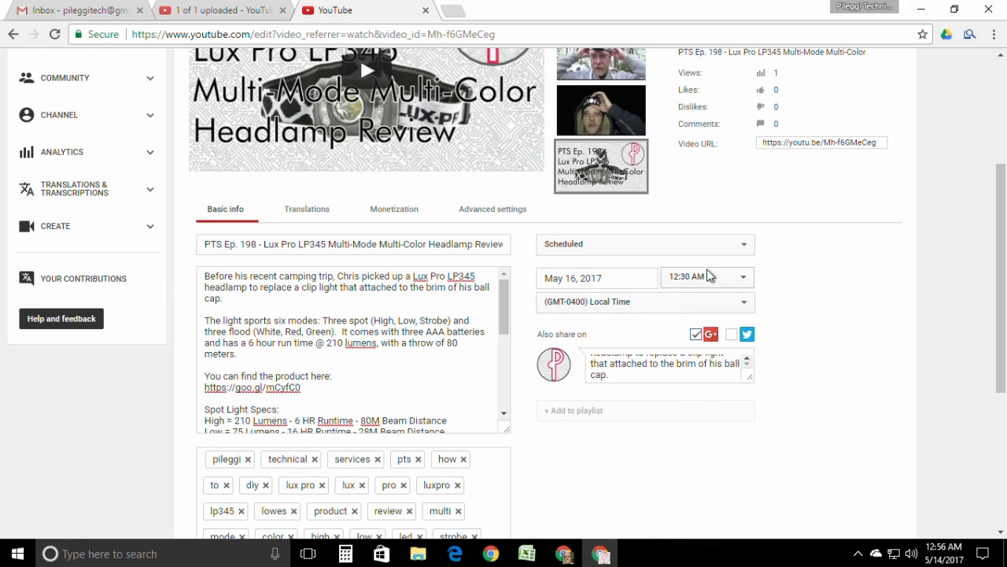
left_click(735, 281)
left_click_drag(755, 333, 747, 473)
left_click(708, 495)
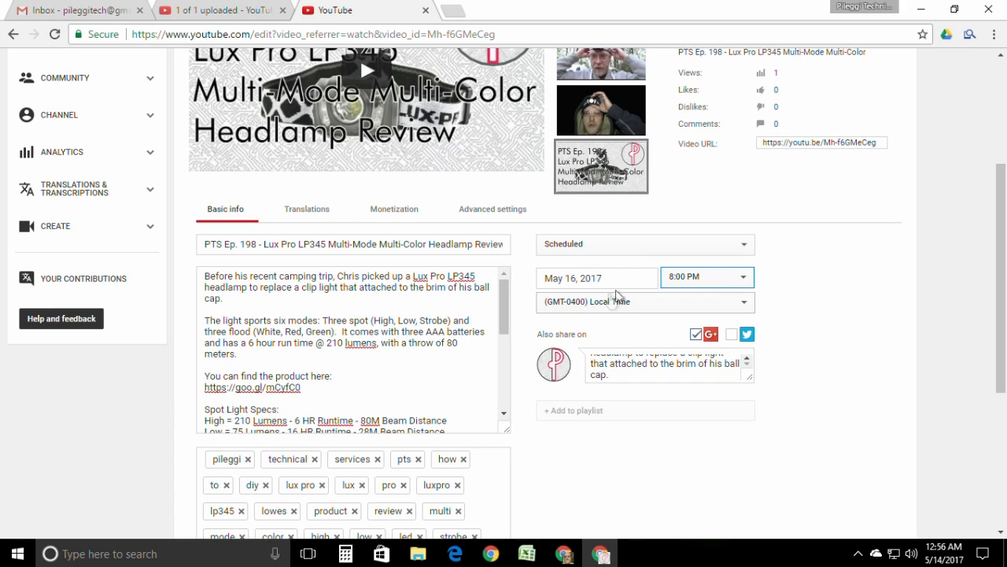
scroll(614, 292, "up", 3)
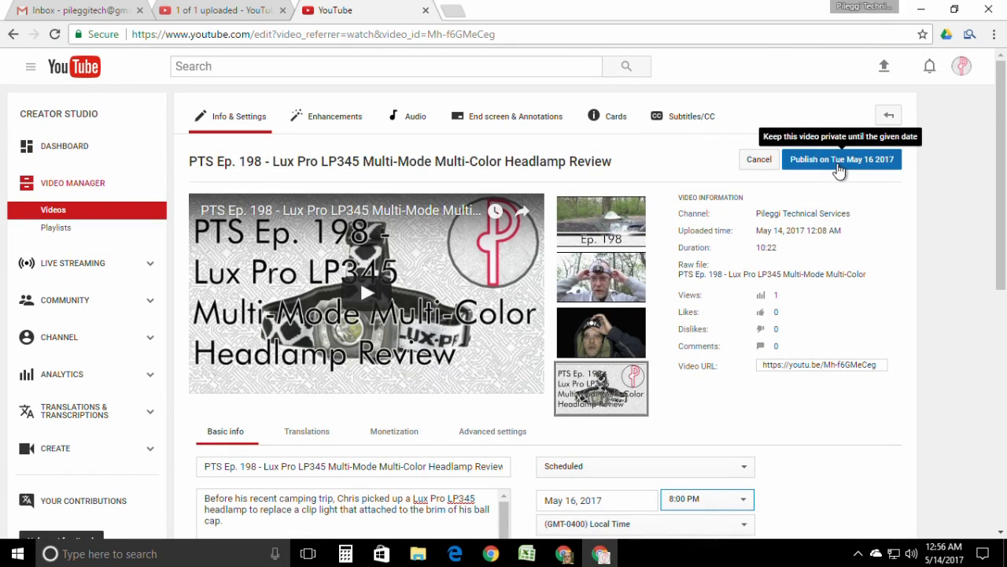
left_click(833, 163)
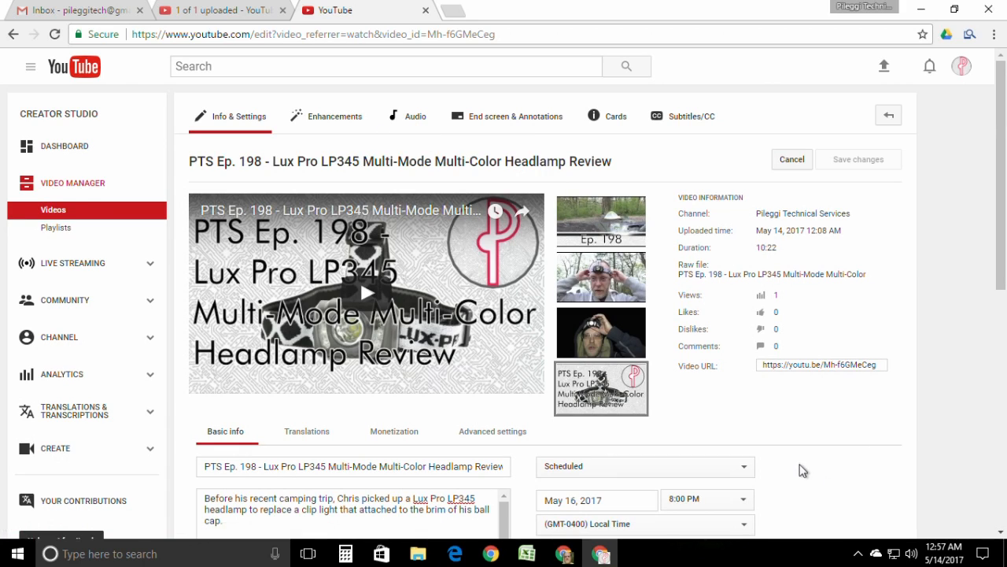
scroll(803, 464, "down", 2)
scroll(799, 449, "down", 1)
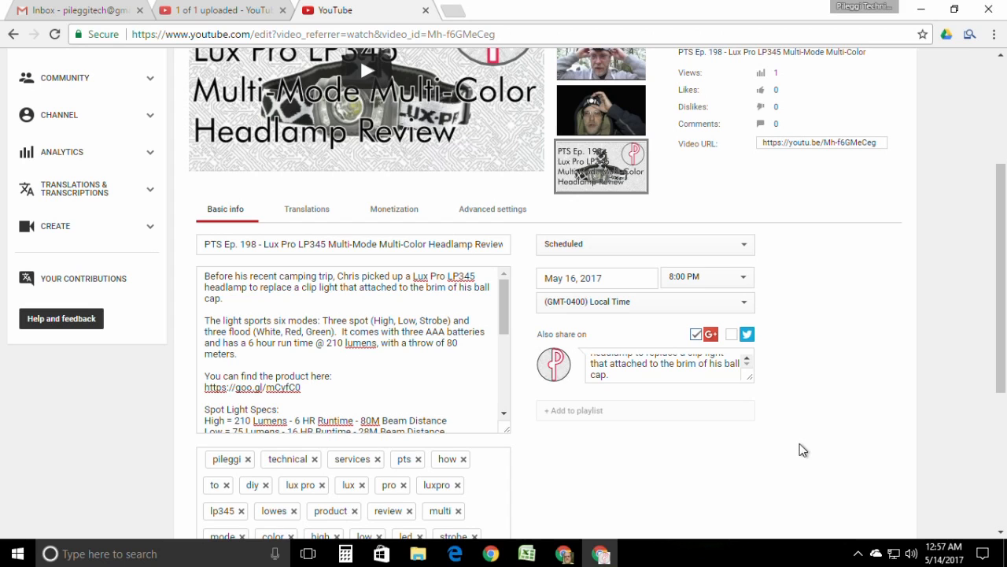
scroll(799, 448, "up", 2)
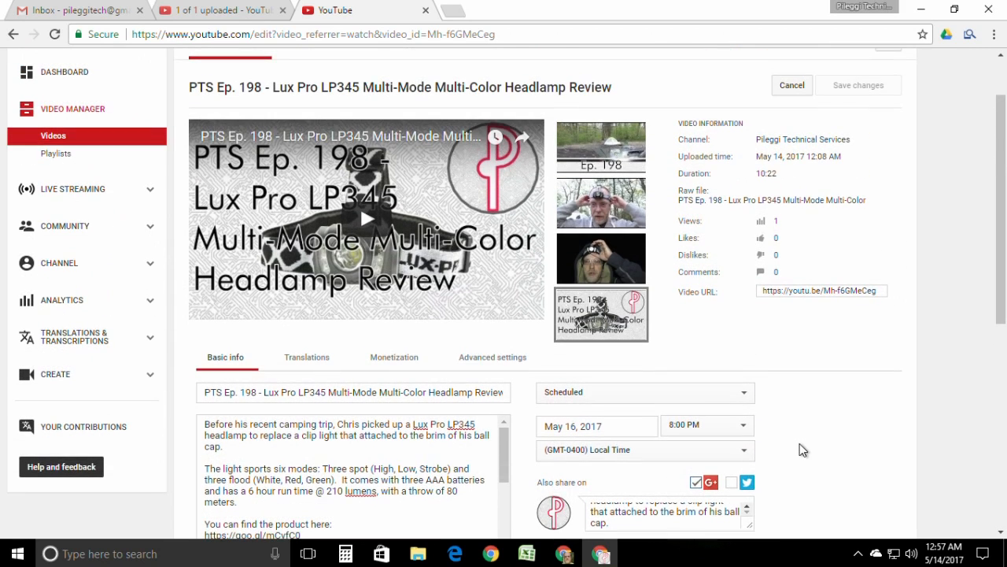
scroll(834, 443, "up", 1)
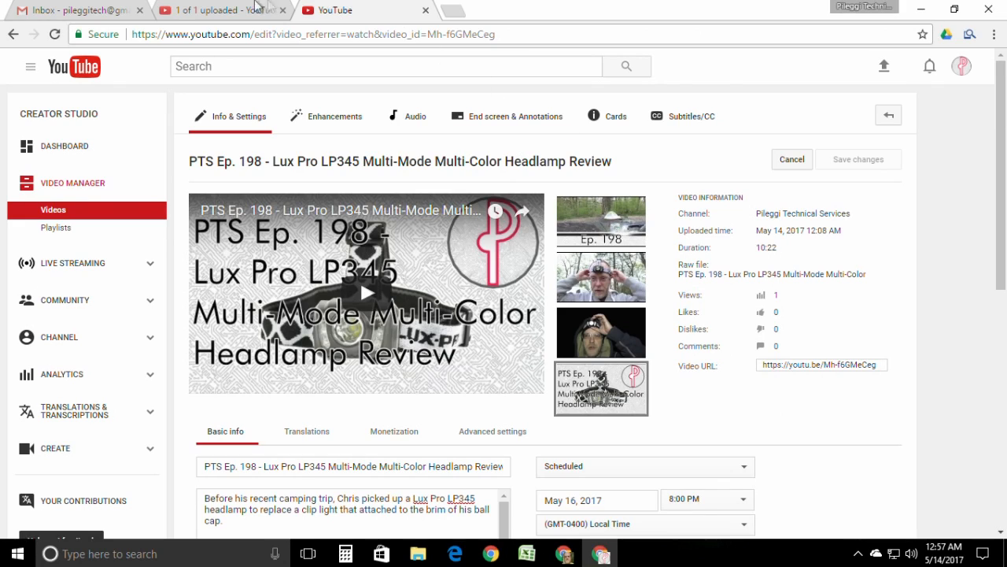
Mark the headlamp video's upload as done on the original upload page and close that page.
left_click(183, 11)
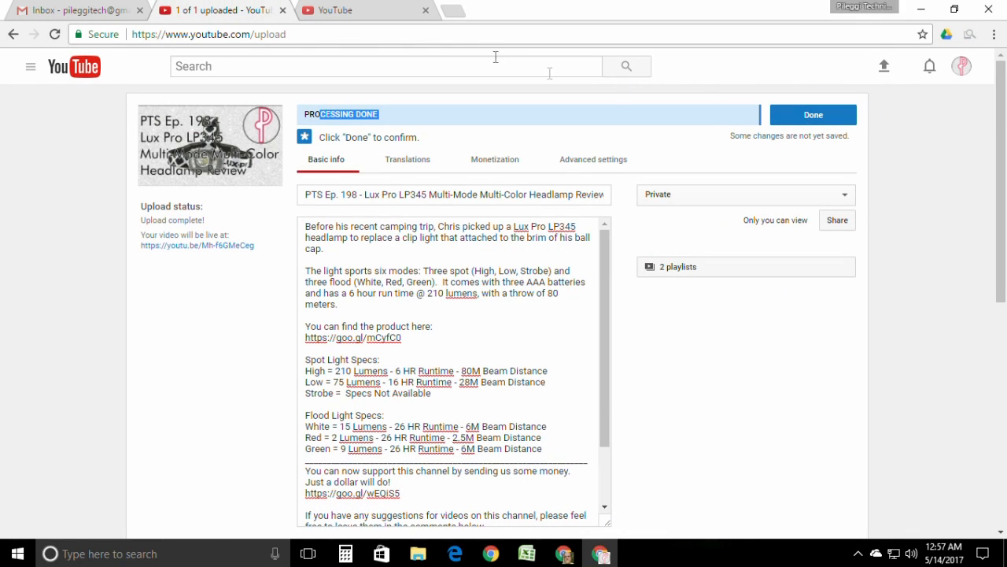
left_click(283, 11)
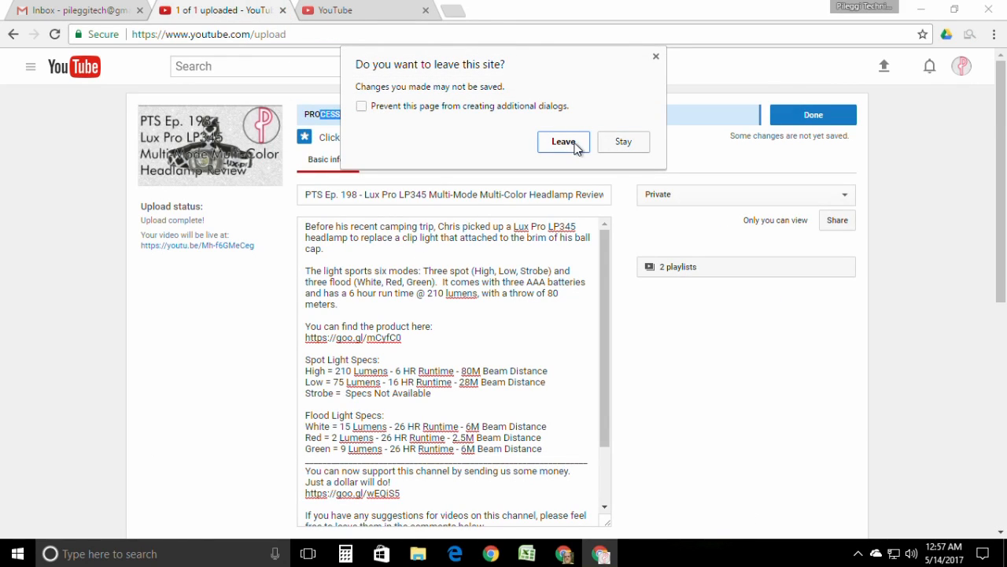
left_click(655, 57)
left_click(819, 124)
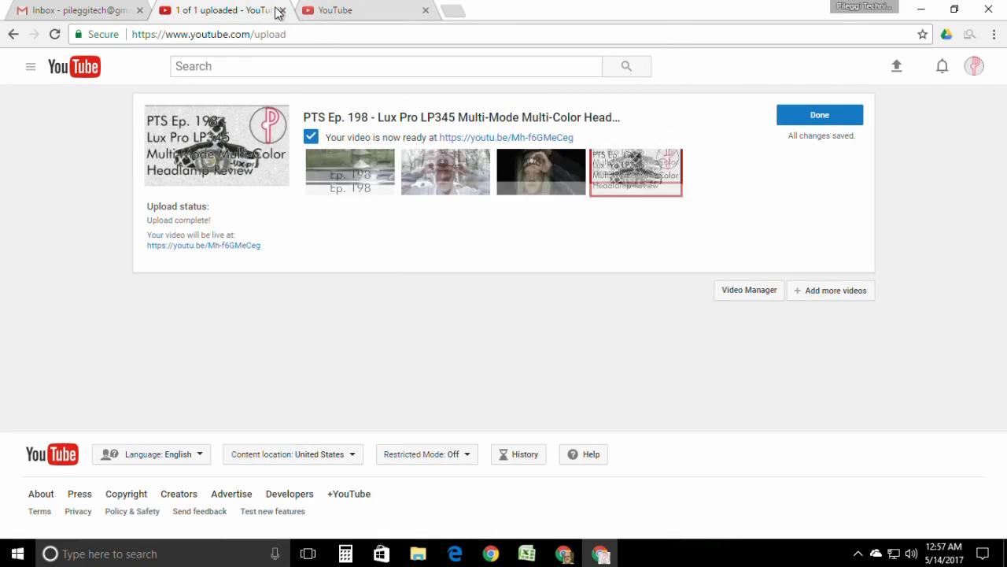
left_click(283, 11)
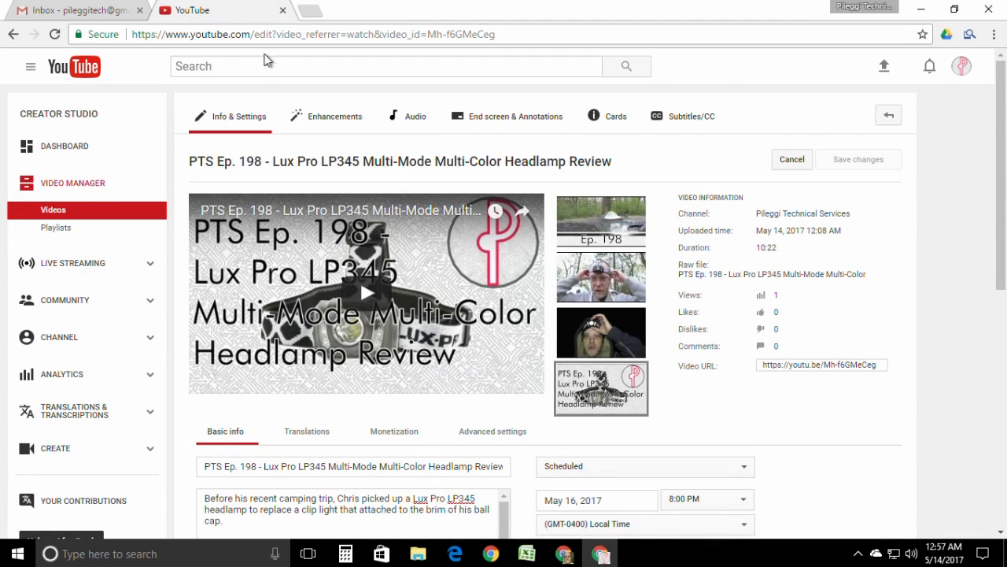
Check the headlamp video's length in the player, and record 0:10:21 for episode 198 in the Excel tracking sheet.
left_click(300, 355)
left_click(214, 380)
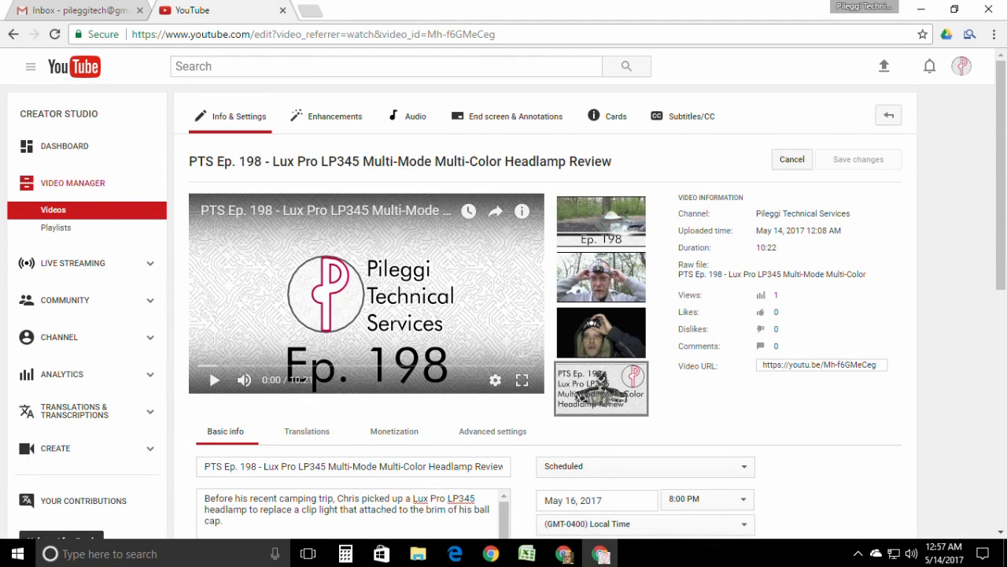
left_click(526, 554)
left_click(447, 374)
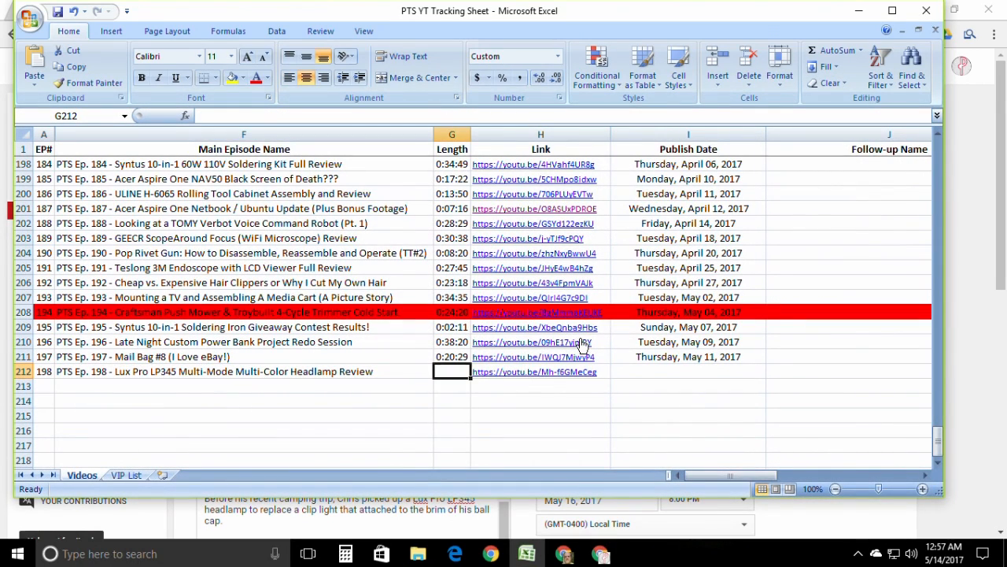
type("0:10")
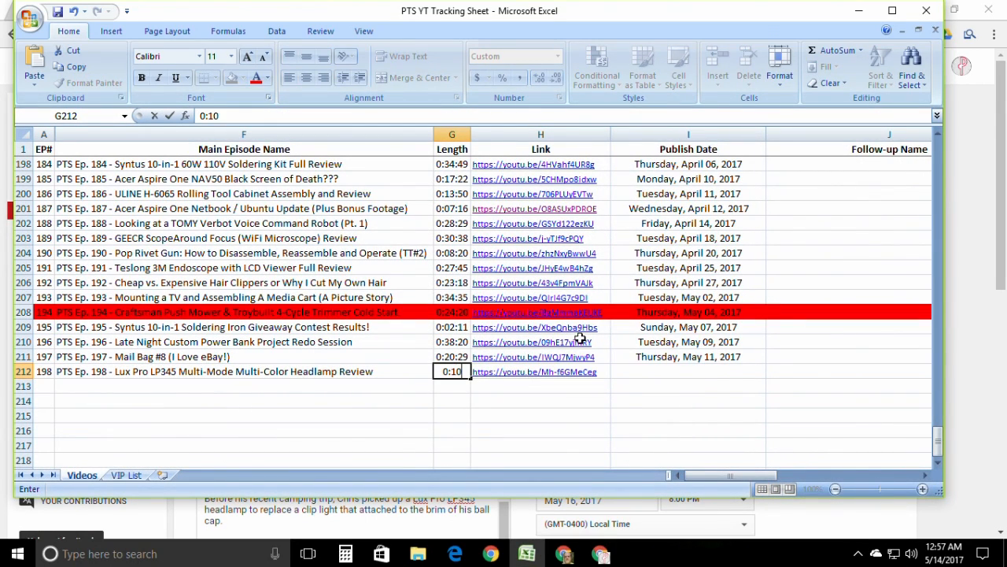
type(":21")
Enter 05/16/2017 as the publish date for episode 198, save the tracking sheet and return to the browser.
left_click(688, 386)
key("Up")
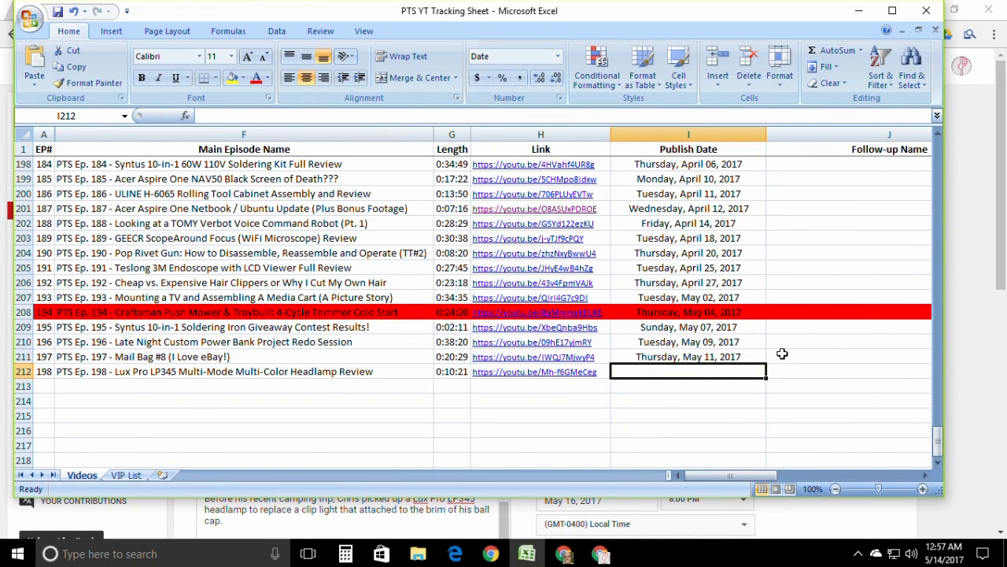
left_click(944, 553)
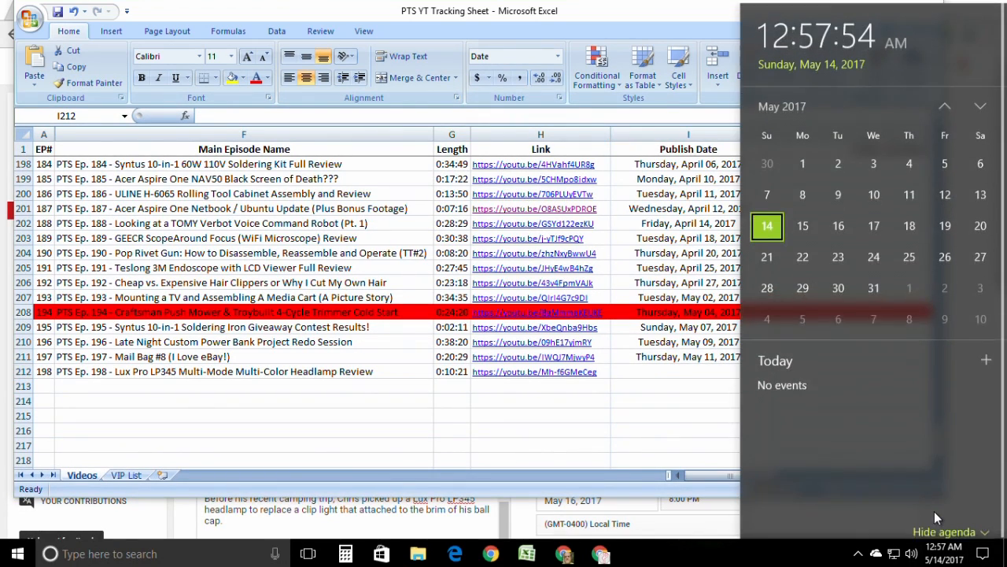
left_click(673, 379)
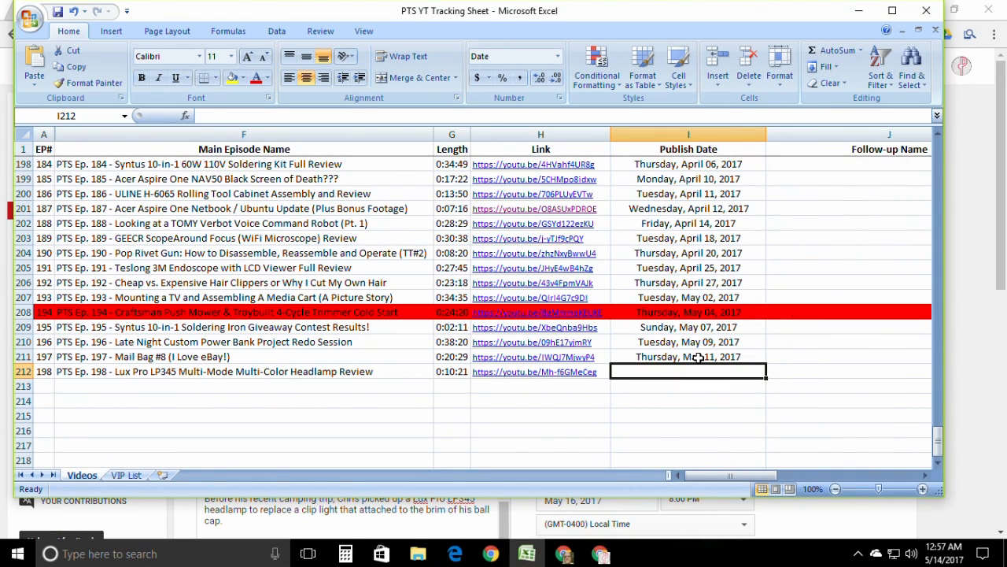
type("05/16")
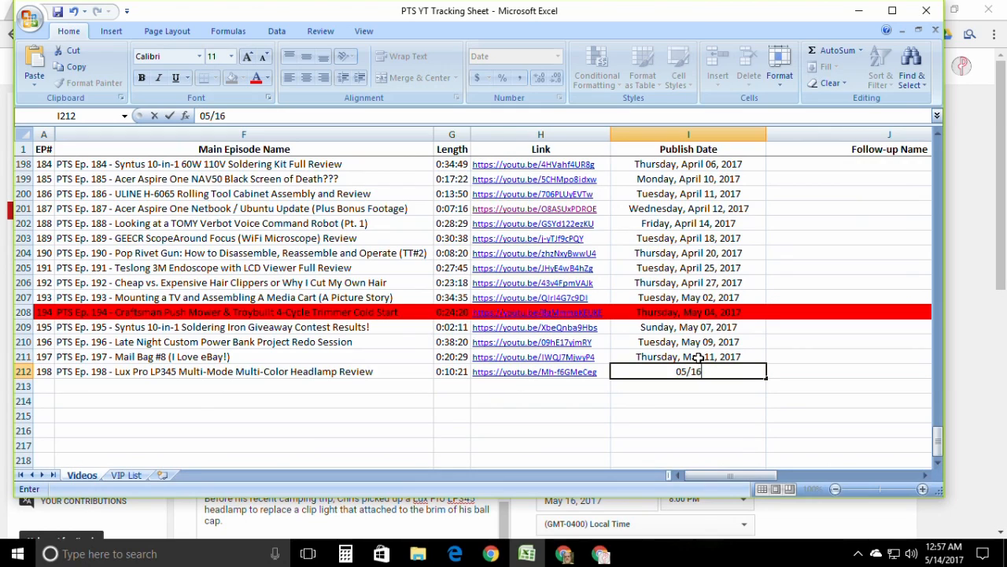
type("/2017")
key("Return")
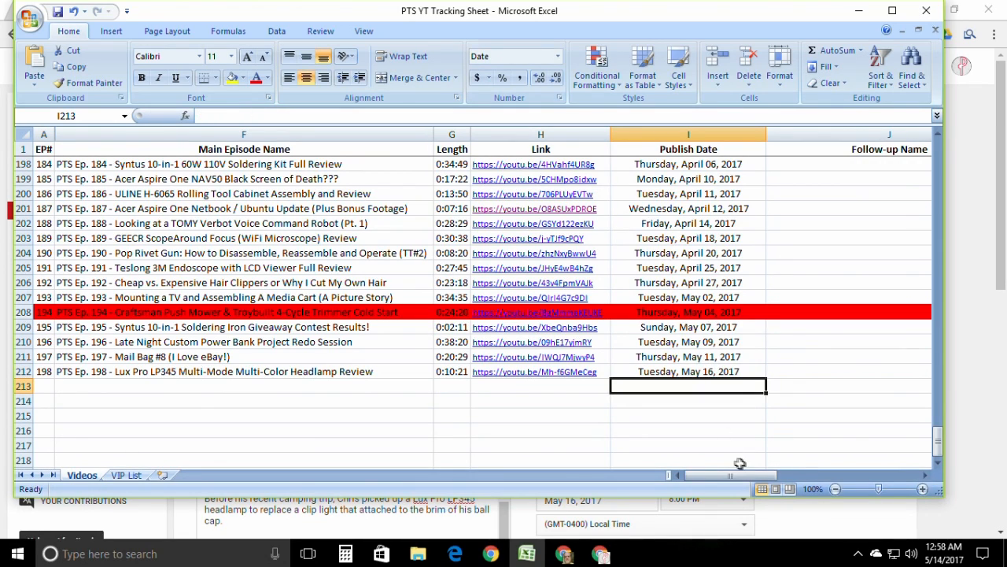
left_click(673, 368)
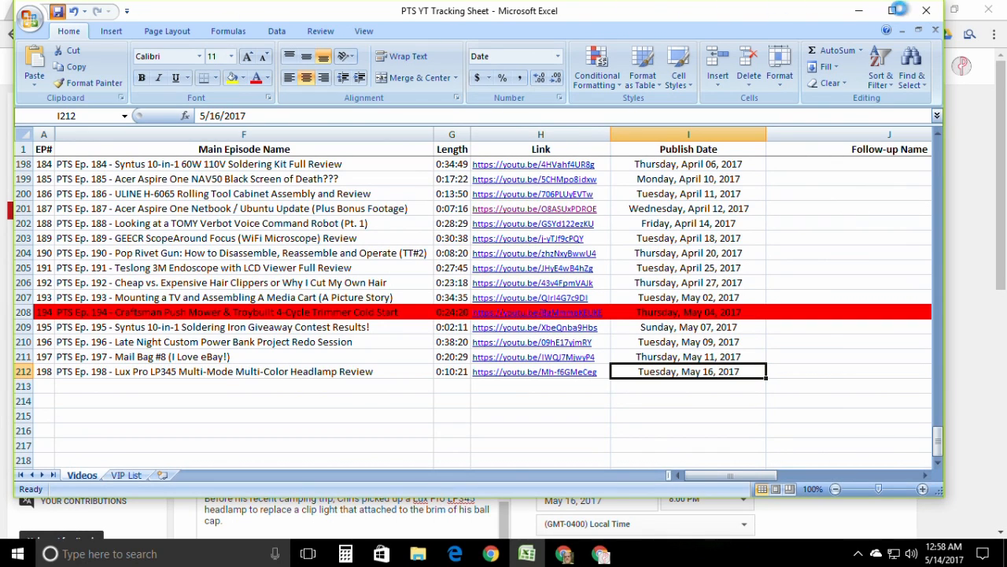
left_click(968, 155)
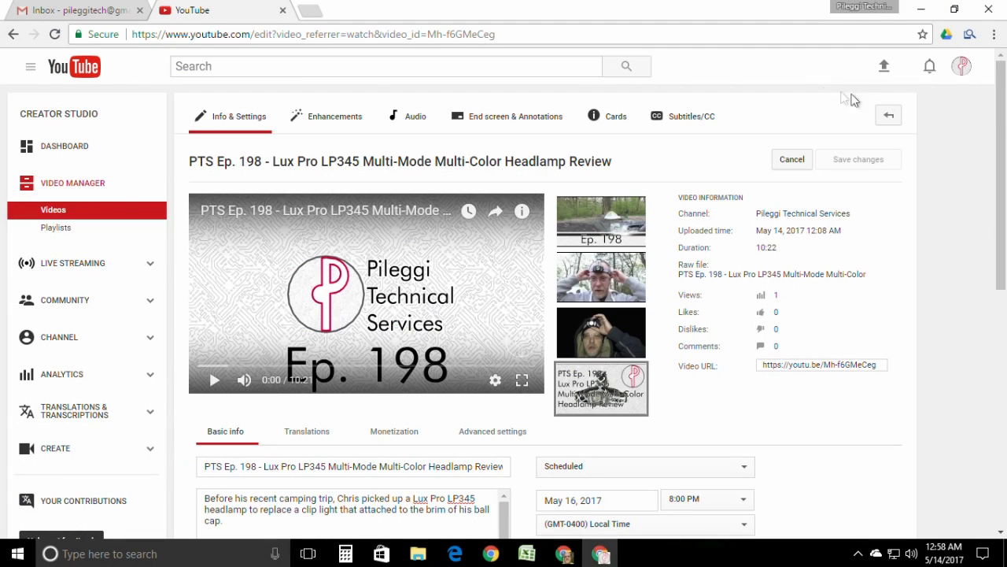